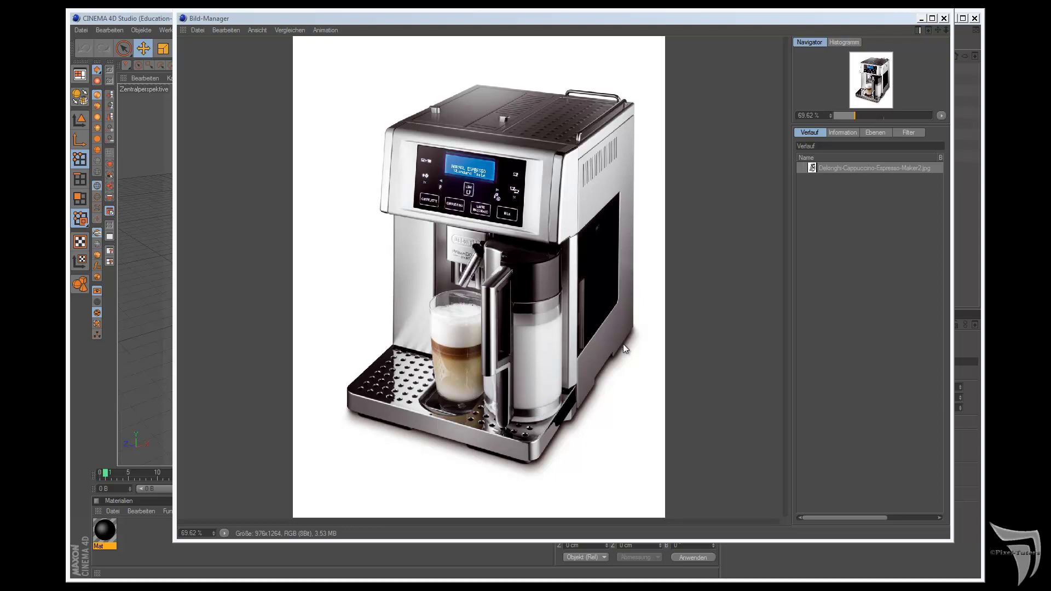
Step: Hide the reference photo, add a cylinder primitive, and enlarge its radius
click(921, 18)
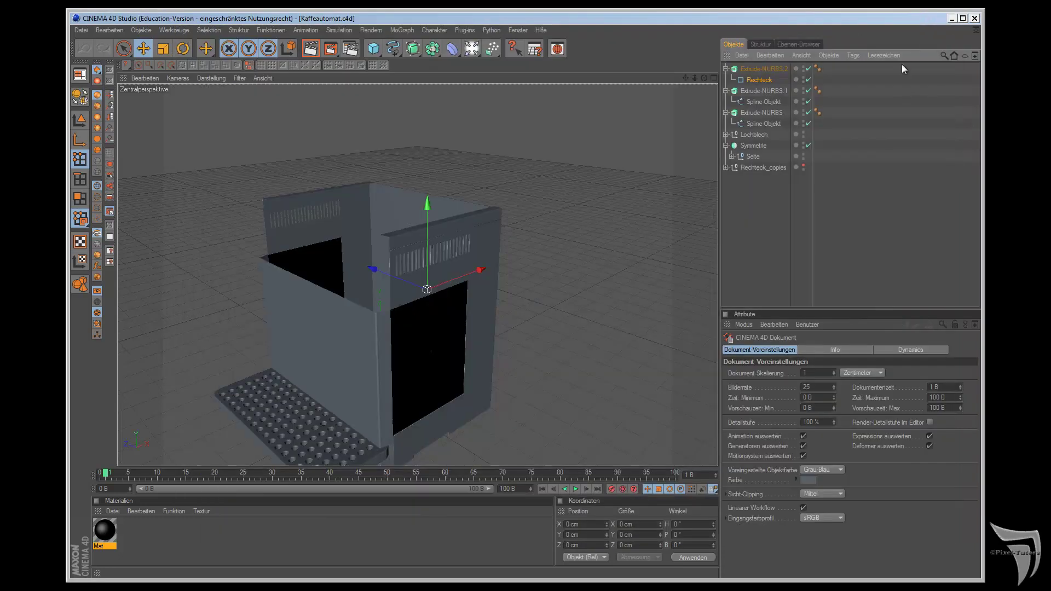
click(372, 49)
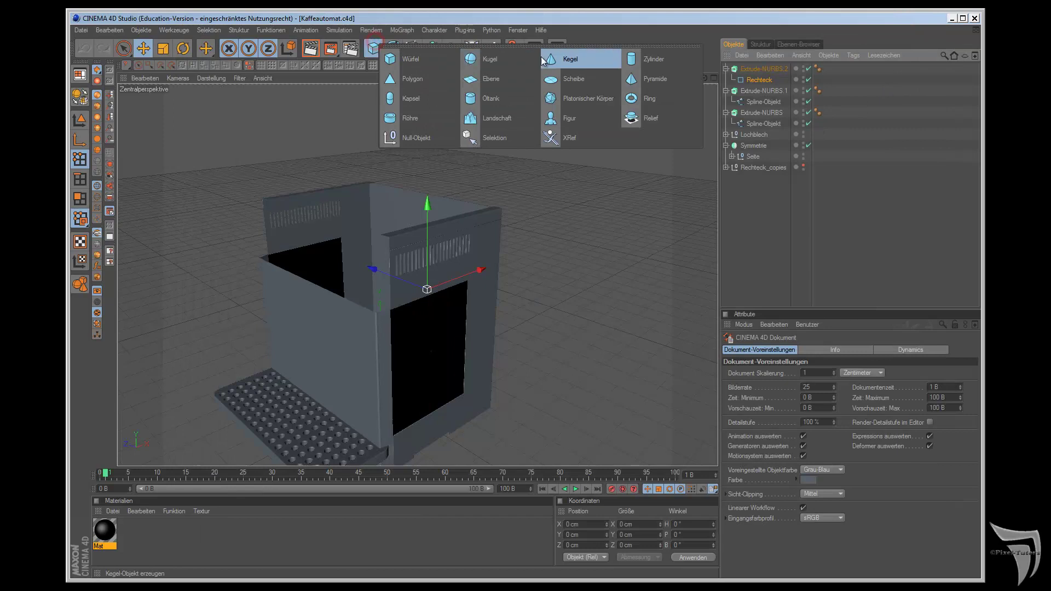
click(642, 58)
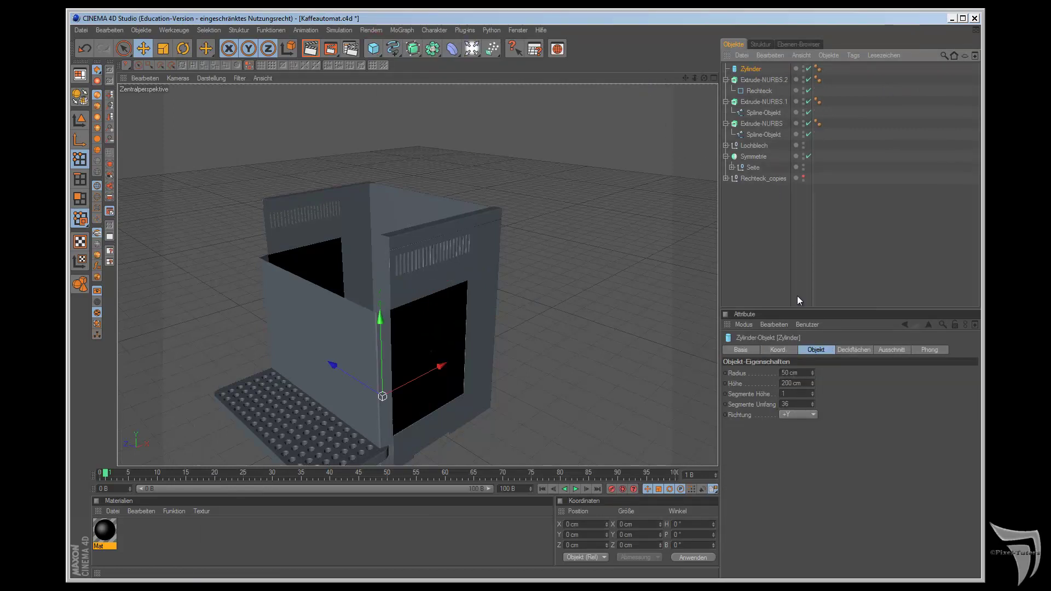
drag(813, 371, 813, 385)
Step: In top view, place the cylinder over the front of the drip tray with a 102 cm radius
key(F2)
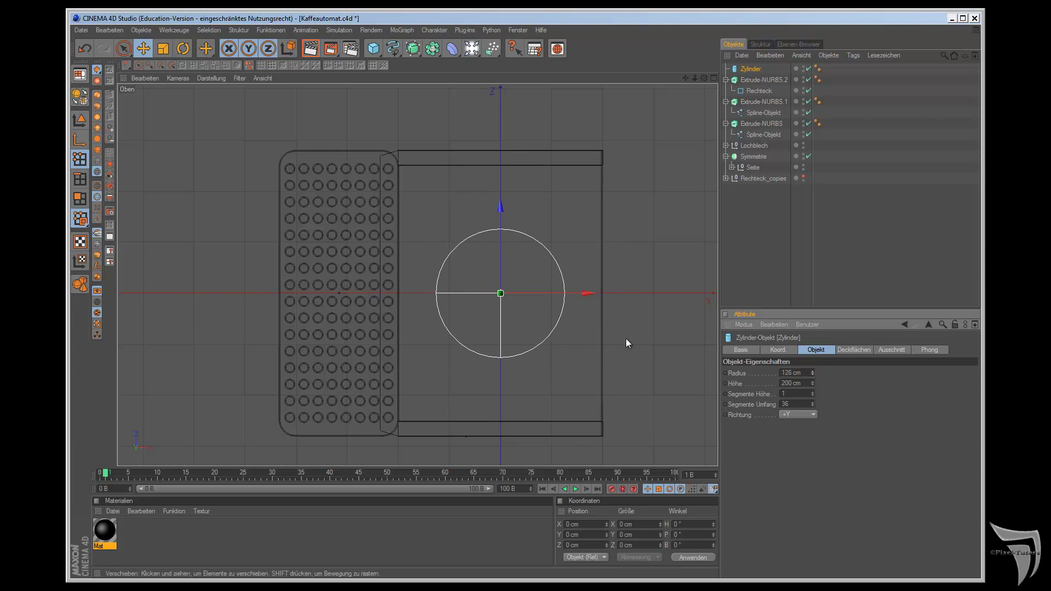
mouse_move(587, 297)
mouse_down()
mouse_move(583, 326)
mouse_move(528, 299)
mouse_up()
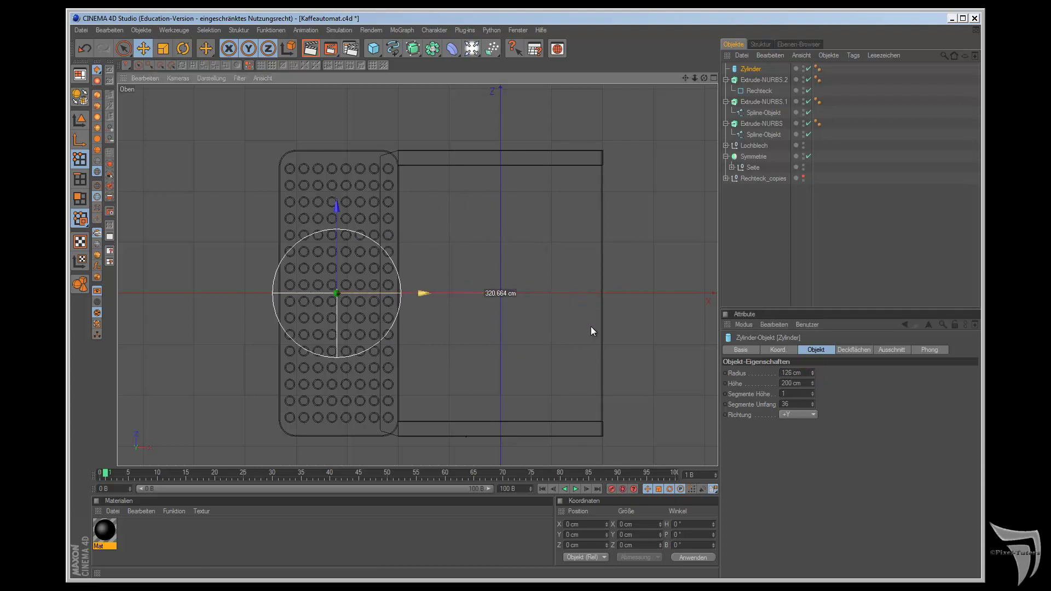
drag(340, 205, 340, 247)
drag(591, 333, 591, 329)
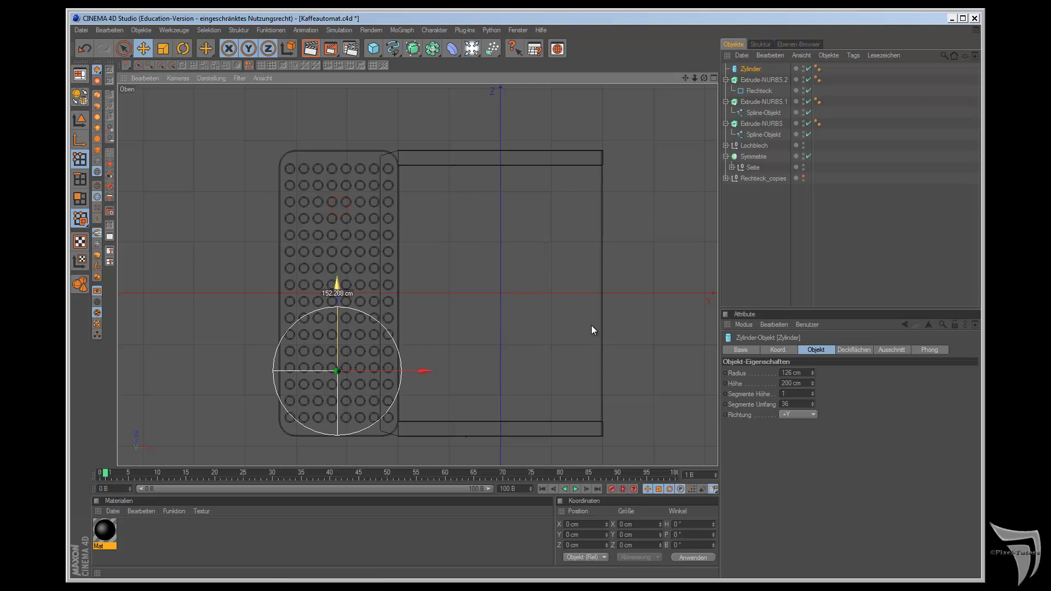
drag(812, 369, 813, 370)
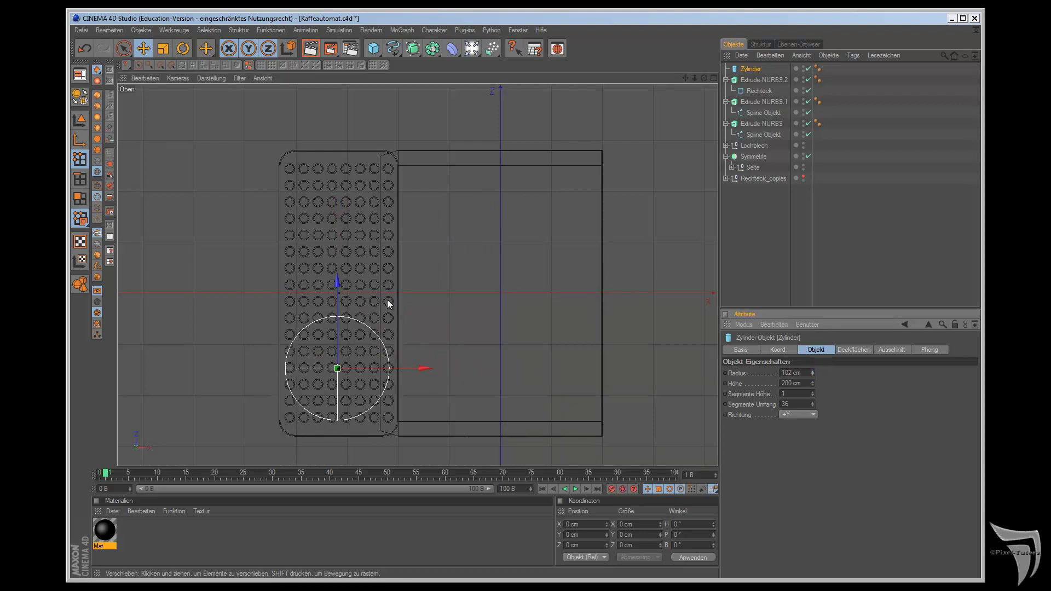
drag(423, 368, 591, 325)
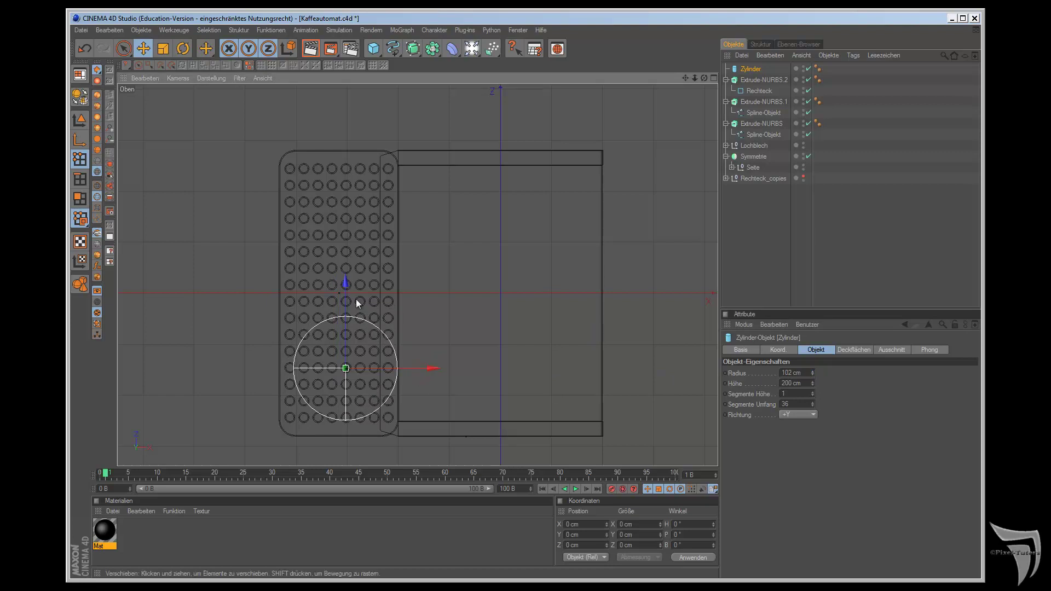
Step: Make the cylinder taller, shrink its radius to 83 cm, and shift it toward the front
key(F1)
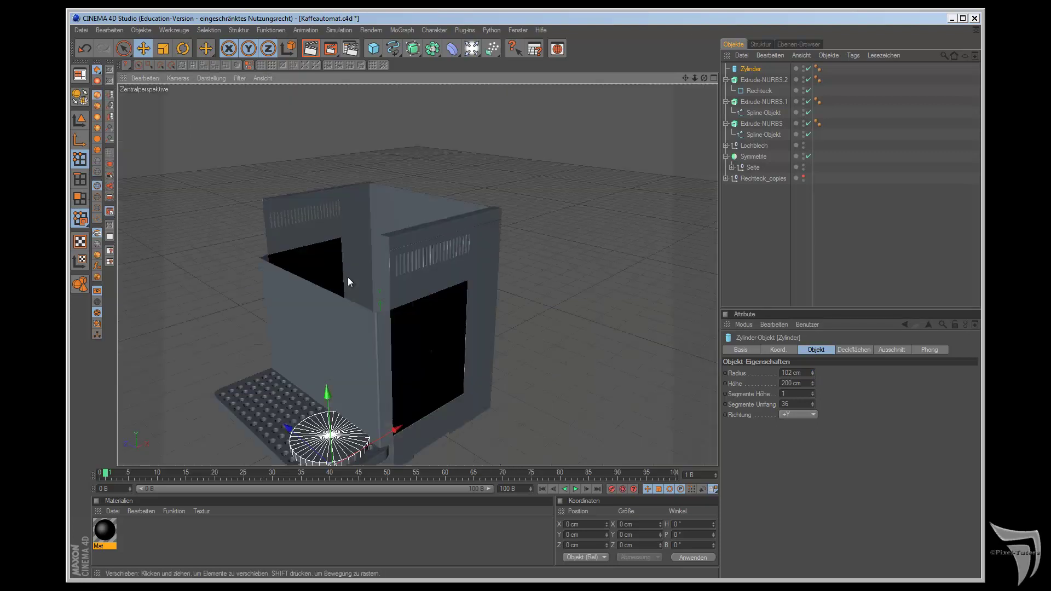
drag(814, 383, 816, 383)
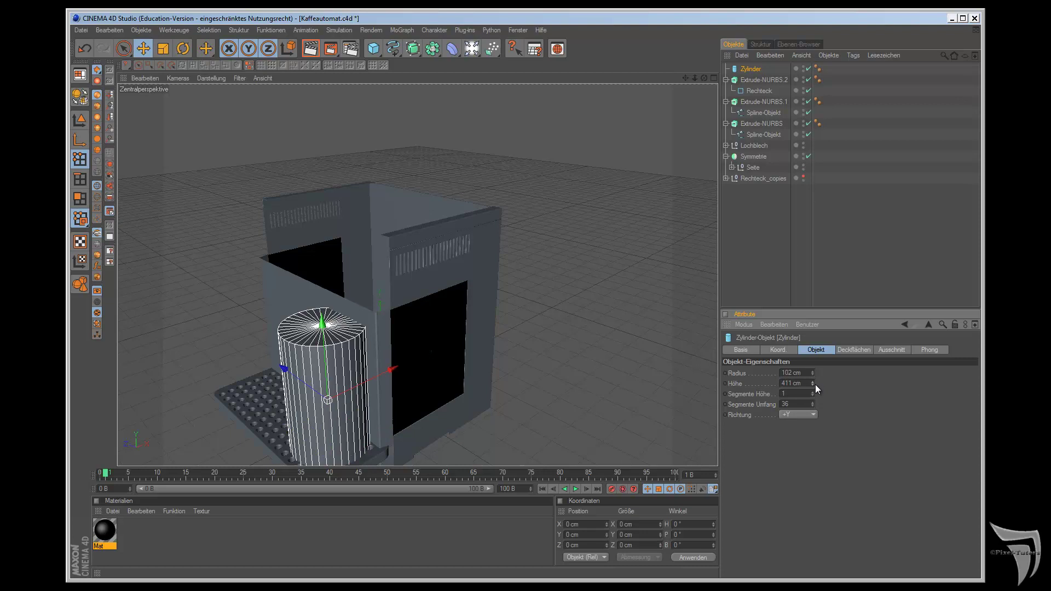
key(F2)
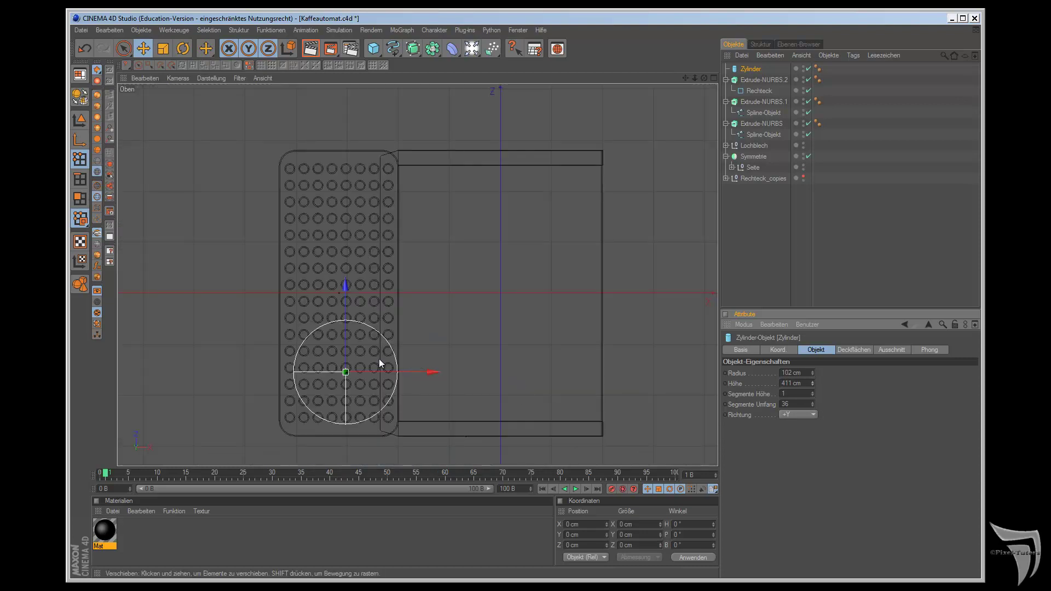
drag(812, 372, 810, 376)
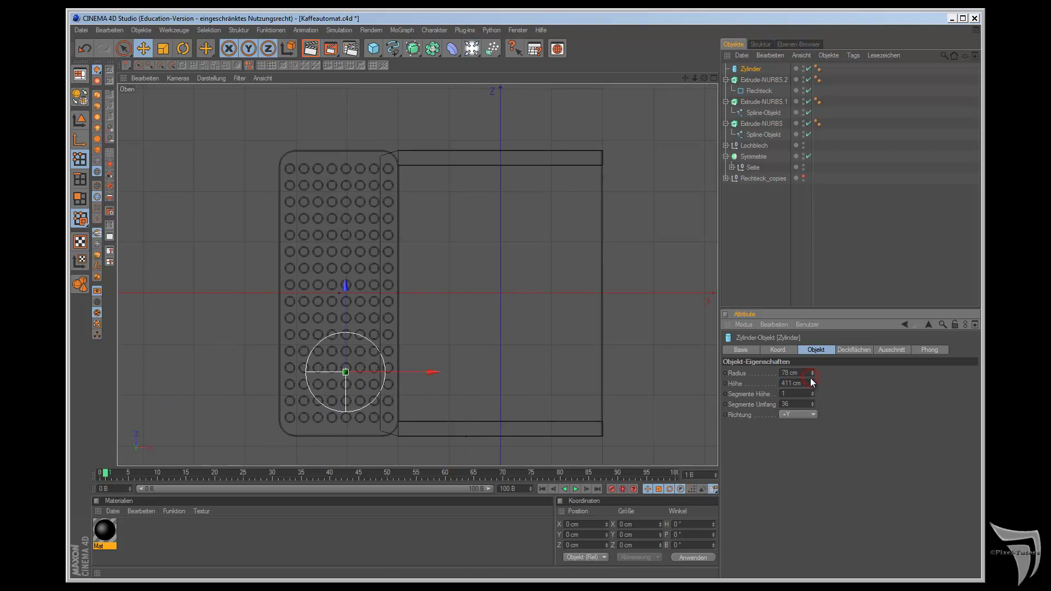
drag(430, 377, 419, 379)
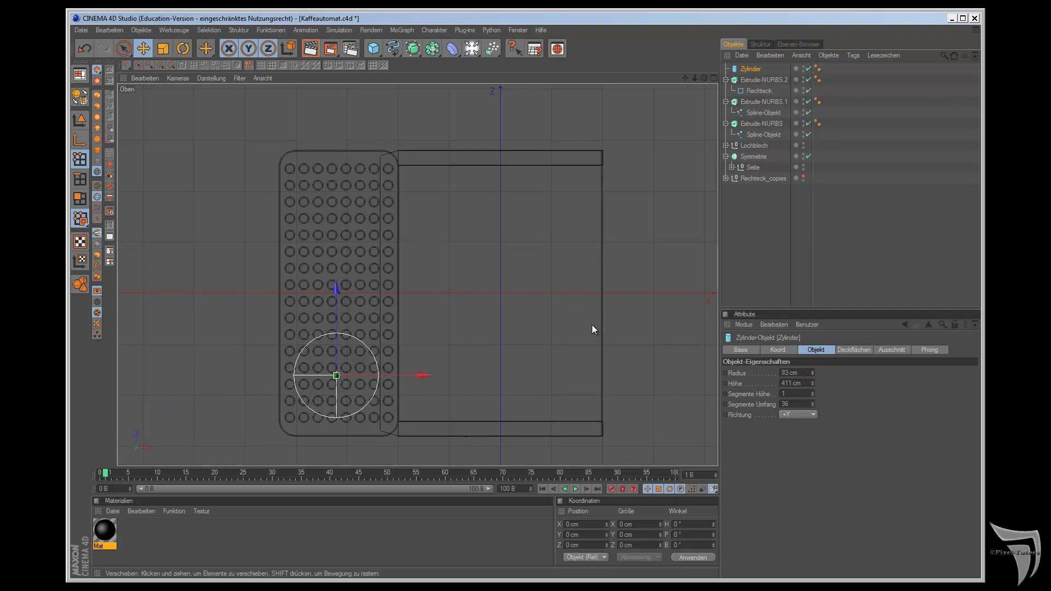
Step: Raise the cylinder onto the drip tray and lower its height to about 348 cm
key(F1)
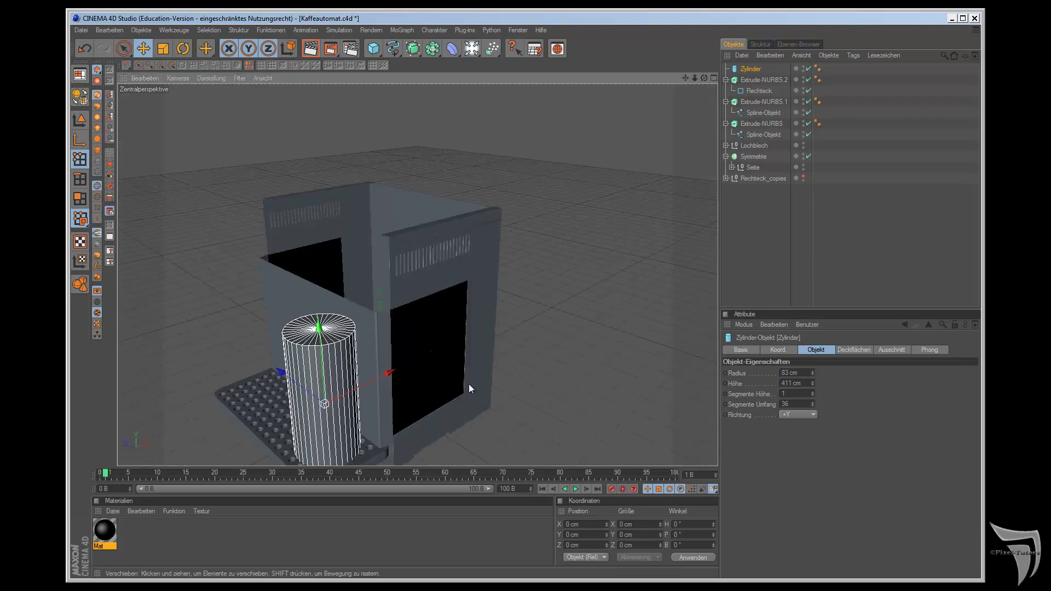
drag(698, 73, 591, 324)
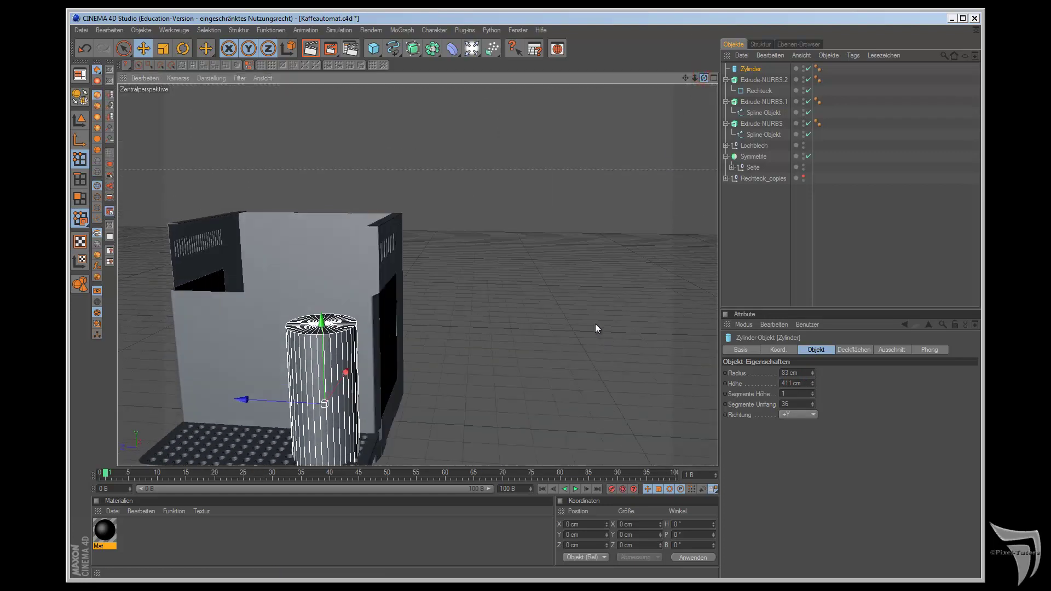
drag(692, 76, 591, 324)
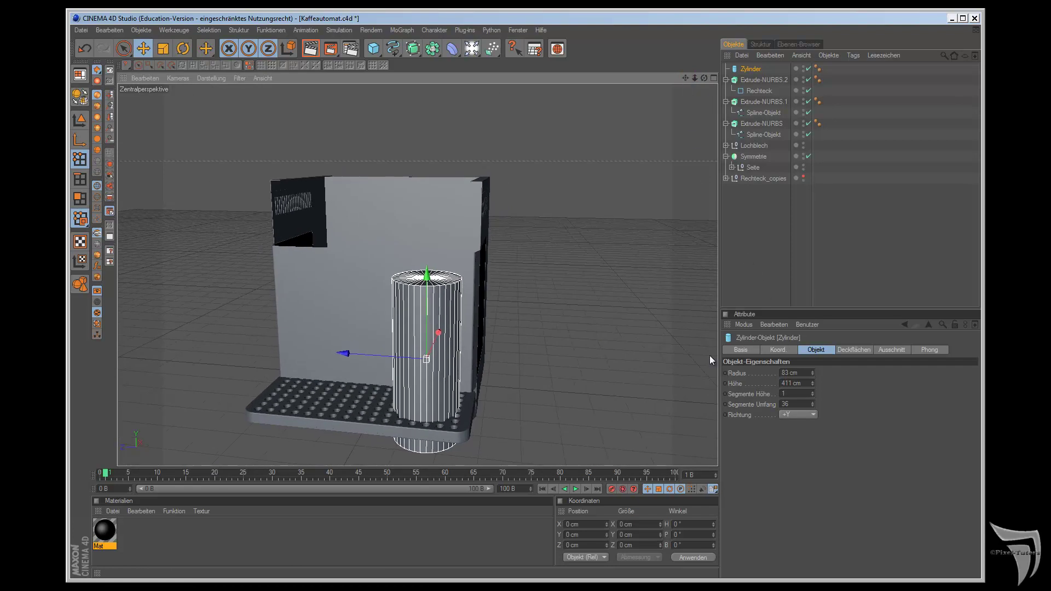
drag(438, 293, 438, 274)
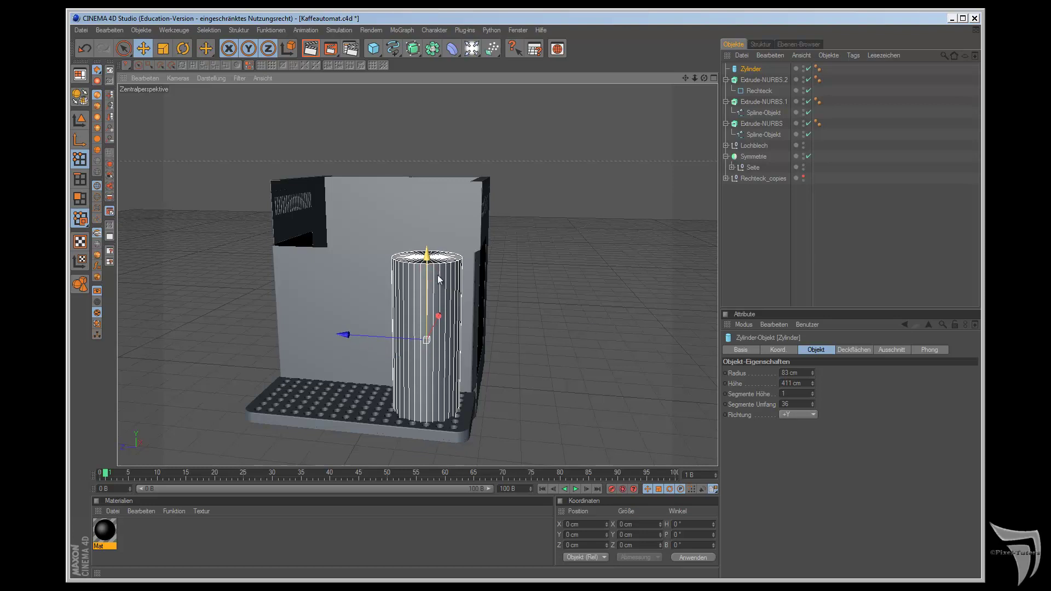
drag(812, 384, 812, 383)
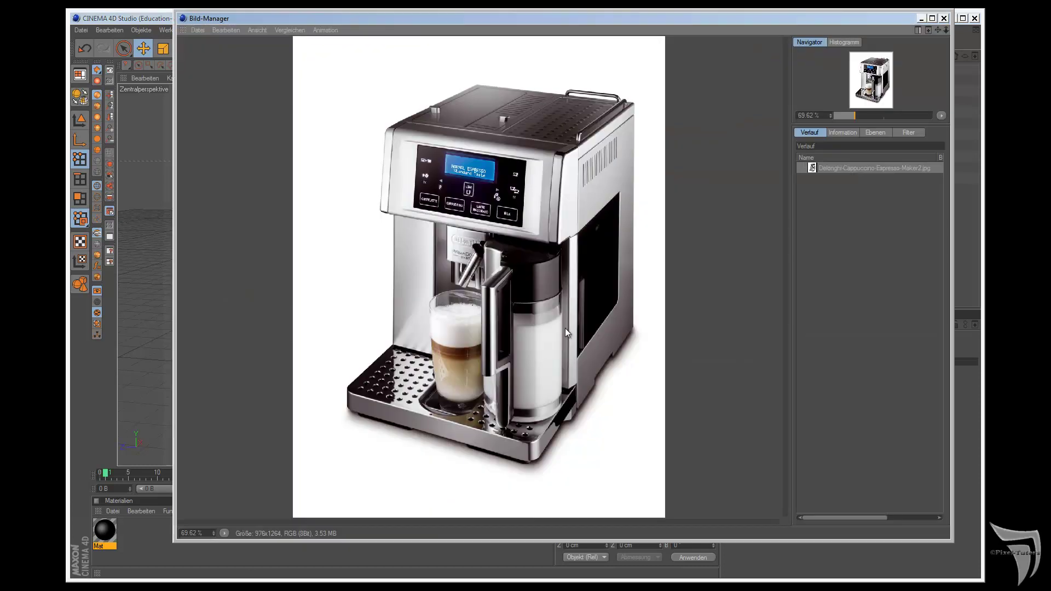
Step: Close the reference photo and make the front panel extrusion an editable polygon object
click(920, 19)
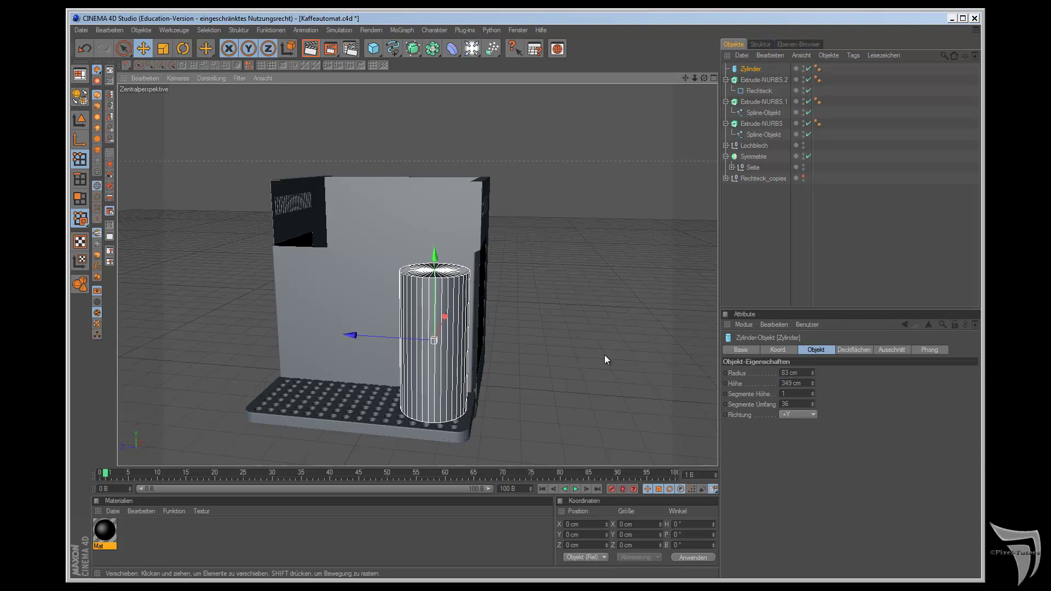
click(756, 123)
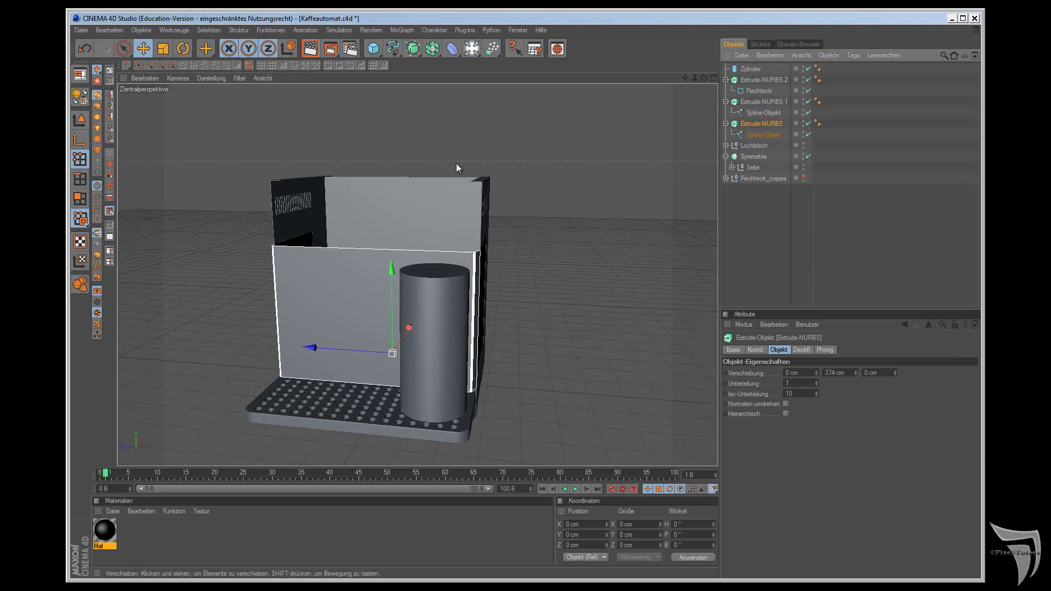
click(80, 94)
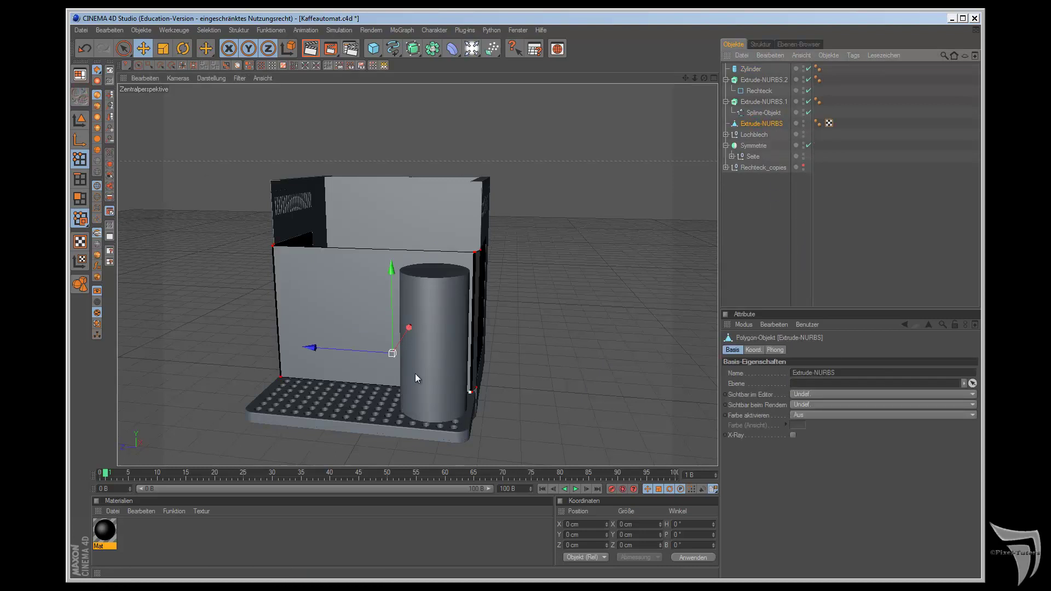
Step: In edge mode with Live Selection, select the front panel's top and bottom edges
click(80, 179)
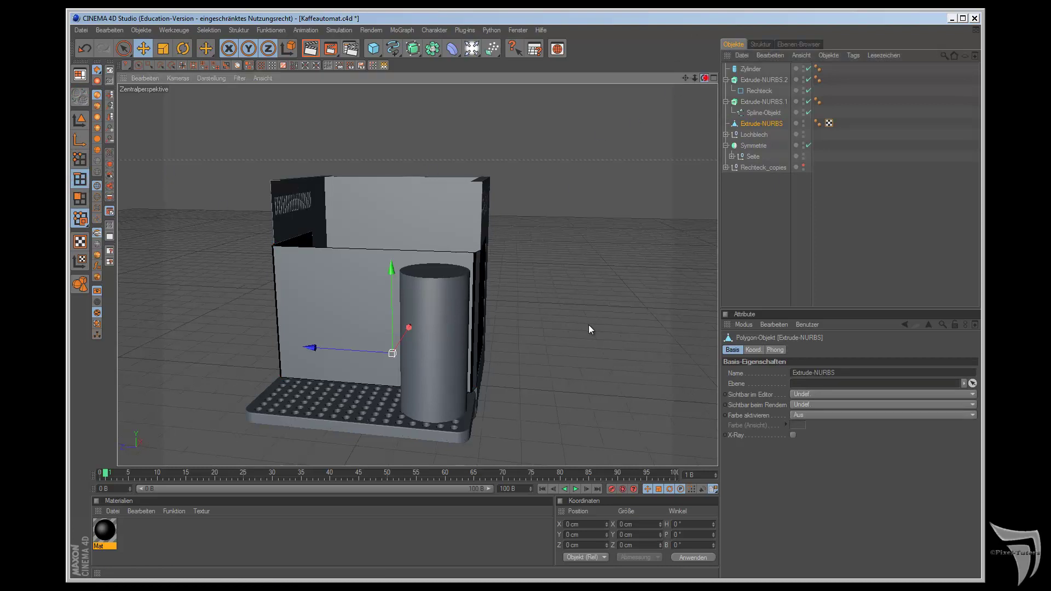
alt+drag(591, 324, 593, 325)
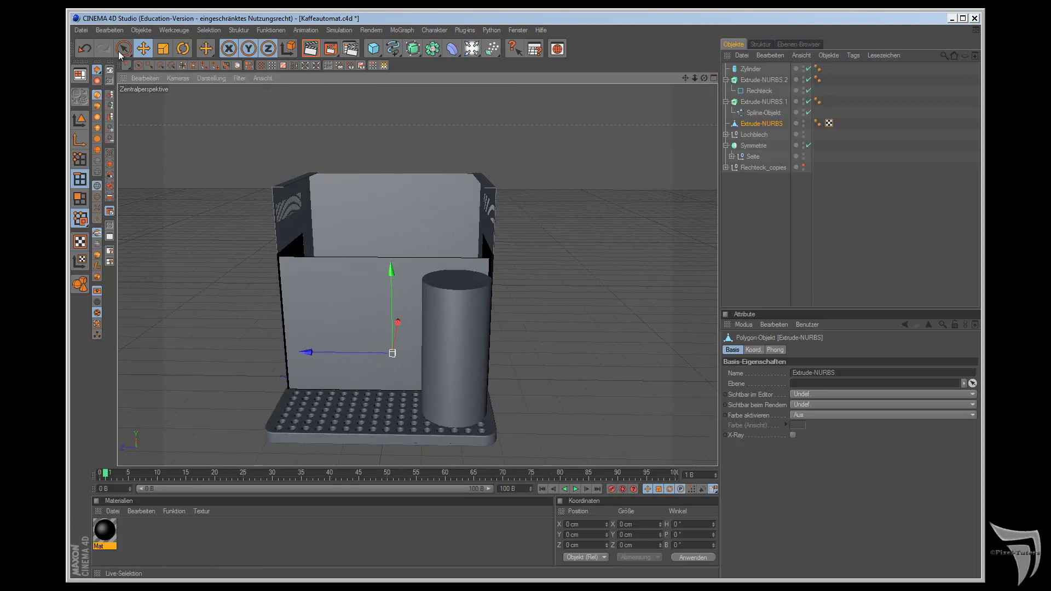
click(124, 48)
click(334, 256)
shift+click(354, 389)
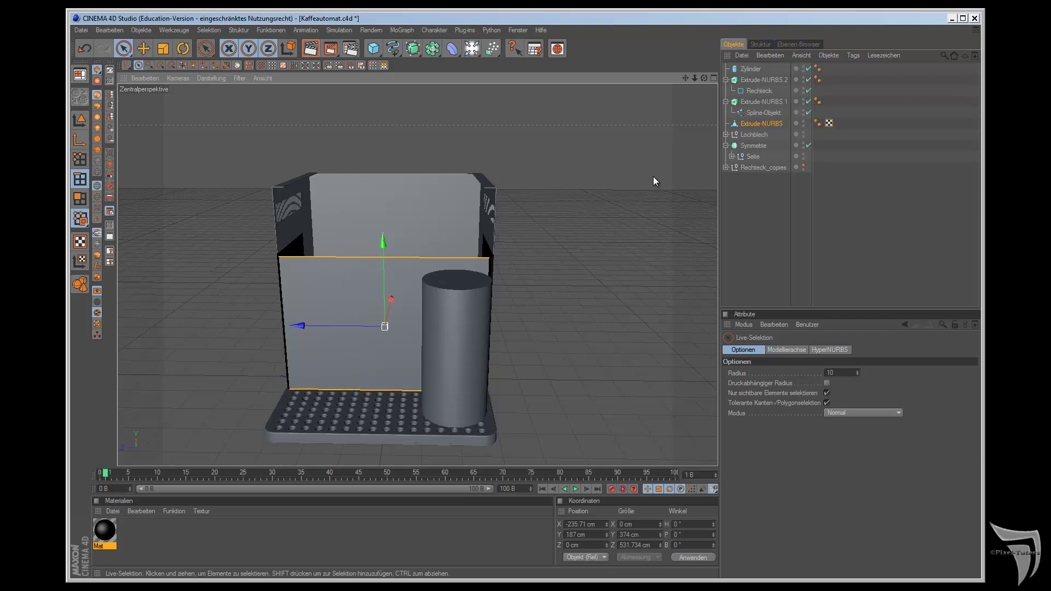
Step: Edge Cut the front panel into two vertical cuts at 20% offset, then slide them sideways
click(238, 30)
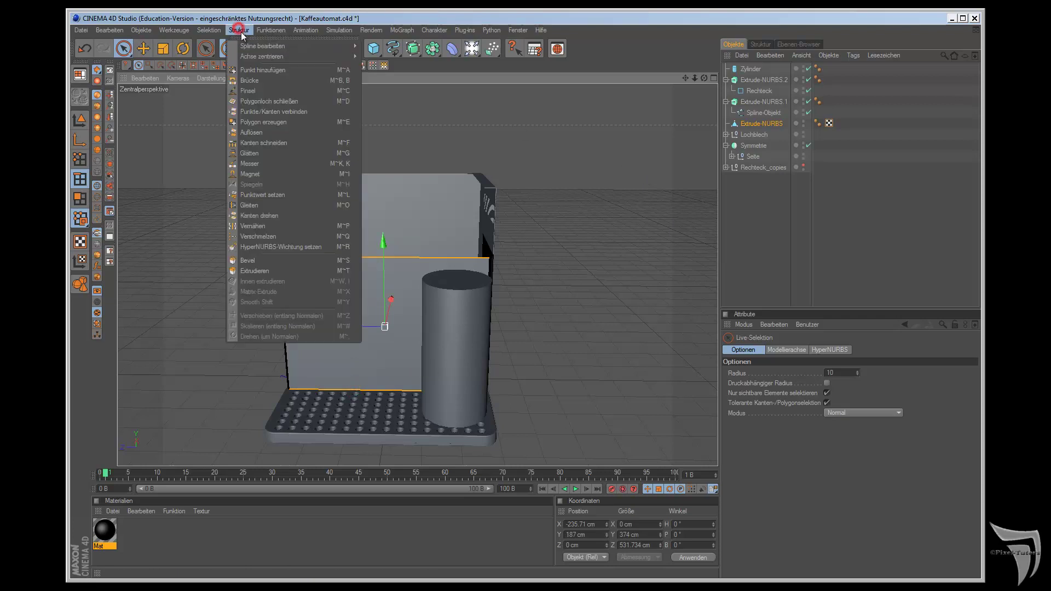
click(271, 142)
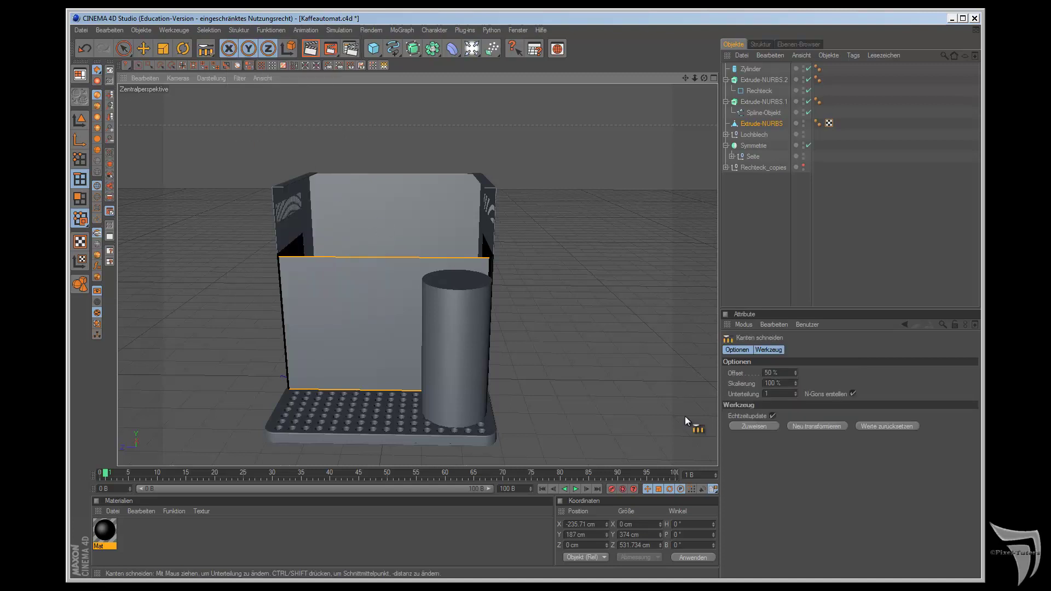
click(772, 372)
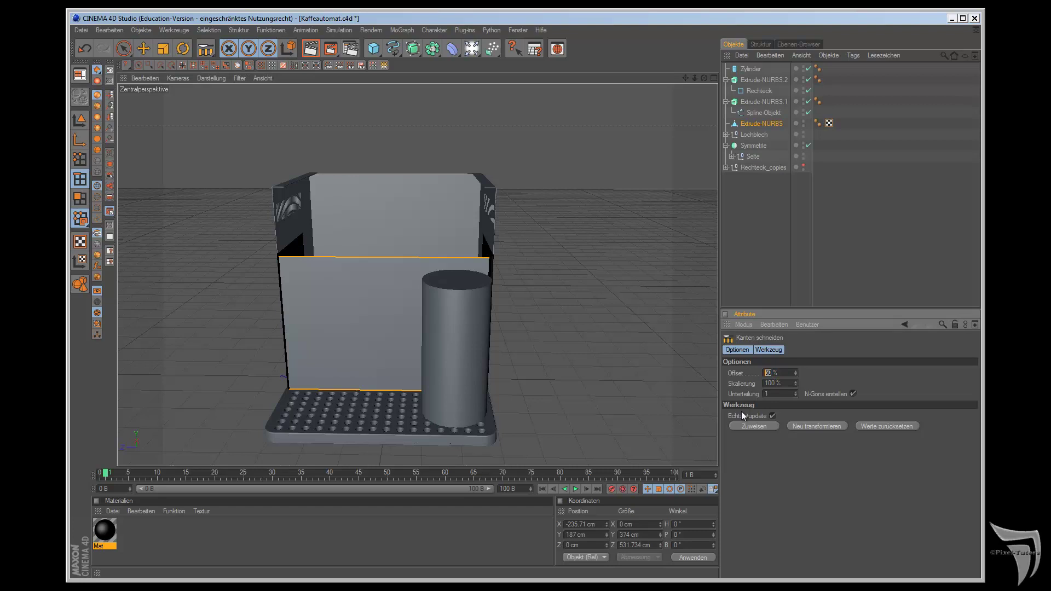
text(20)
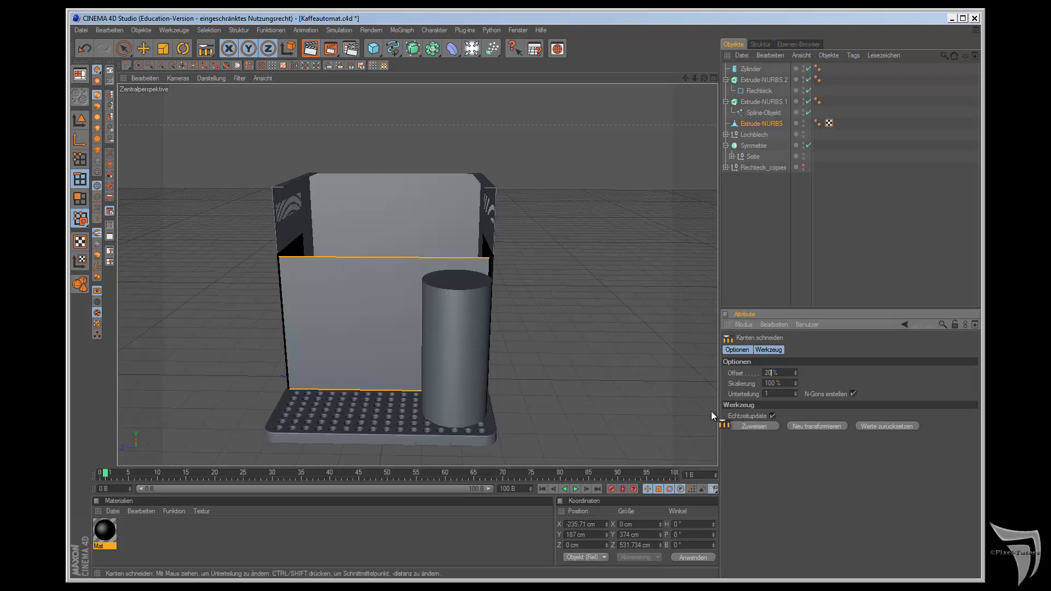
double_click(775, 394)
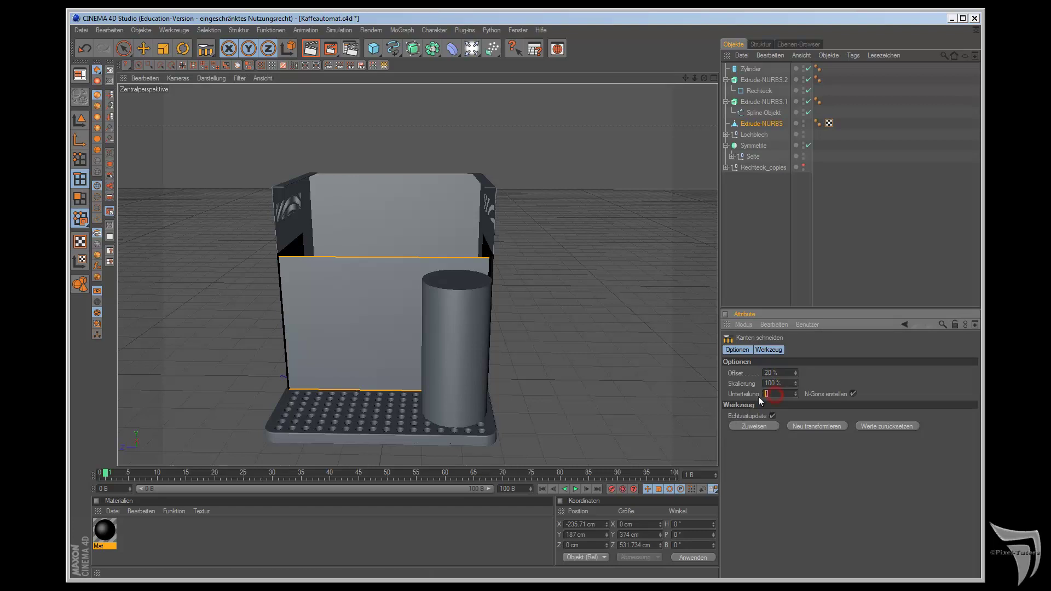
text(2)
click(763, 425)
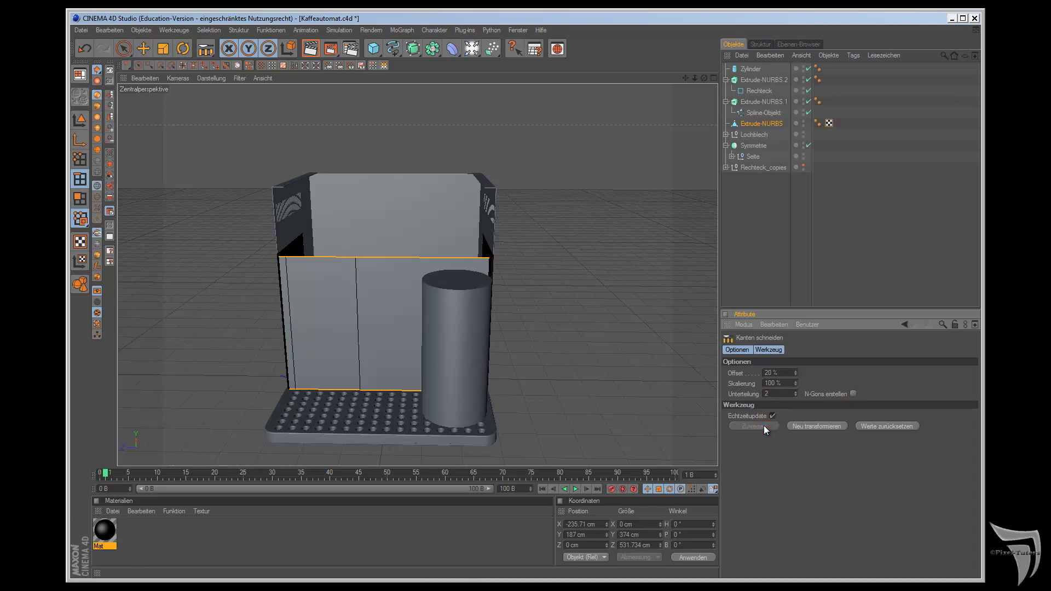
drag(797, 372, 796, 372)
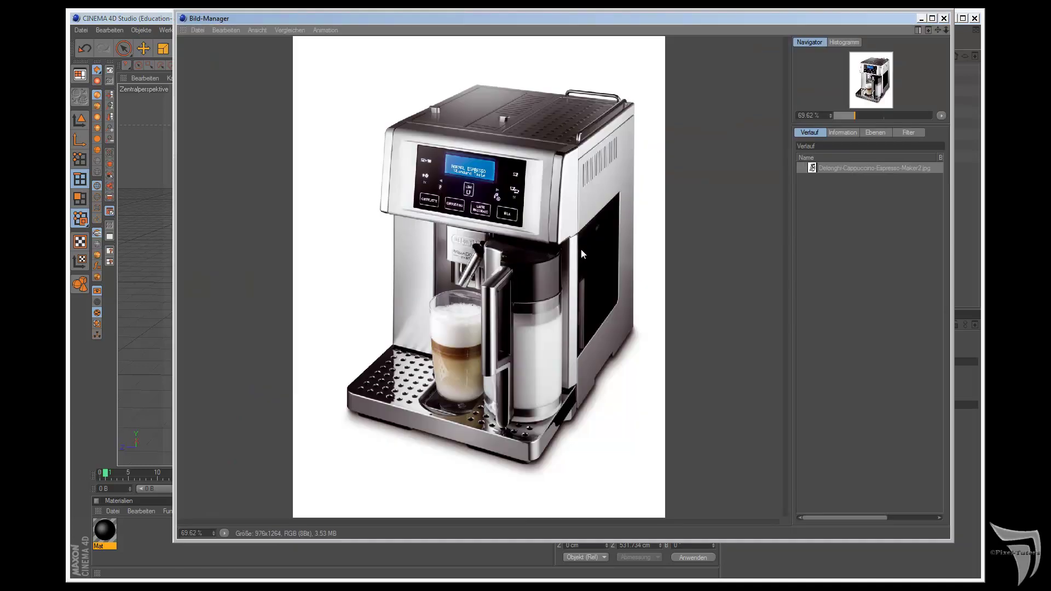
Step: Set the edge cuts to 45% offset and 120% scaling, then hide the cylinder
click(922, 18)
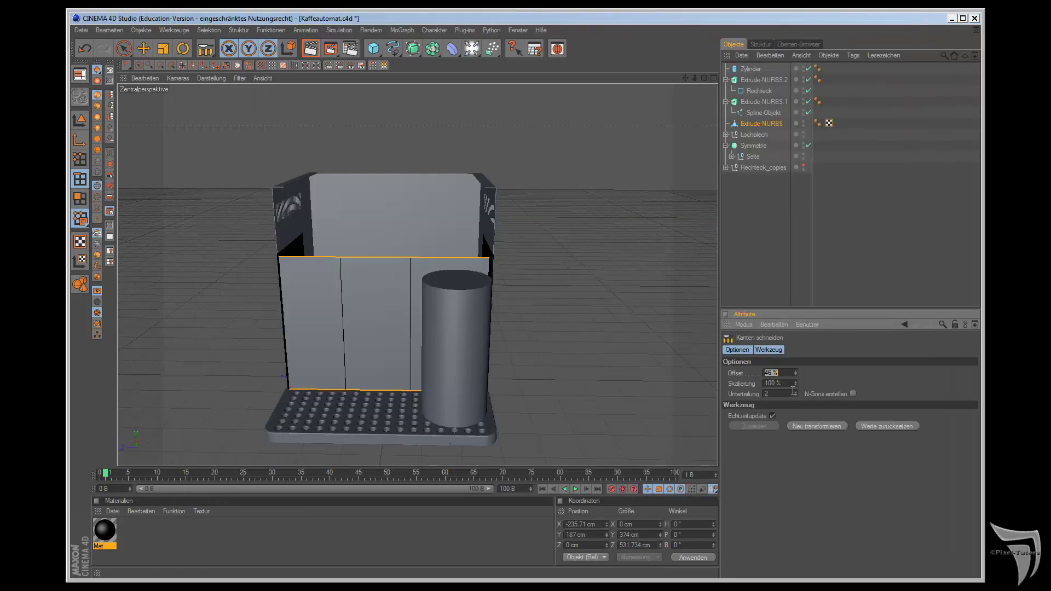
drag(794, 384, 797, 370)
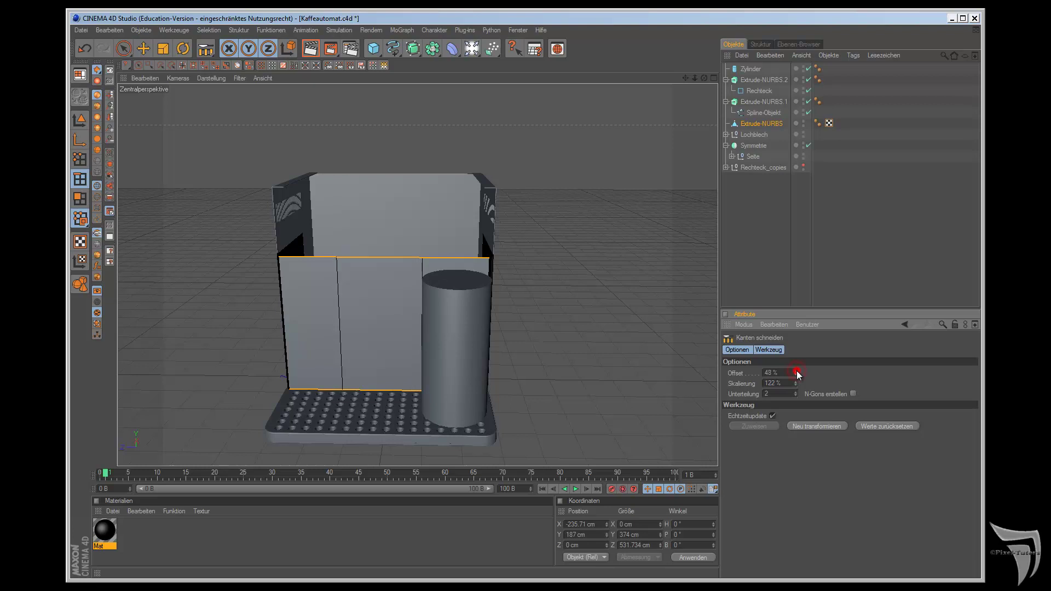
click(796, 371)
drag(796, 376, 795, 373)
click(795, 375)
click(795, 370)
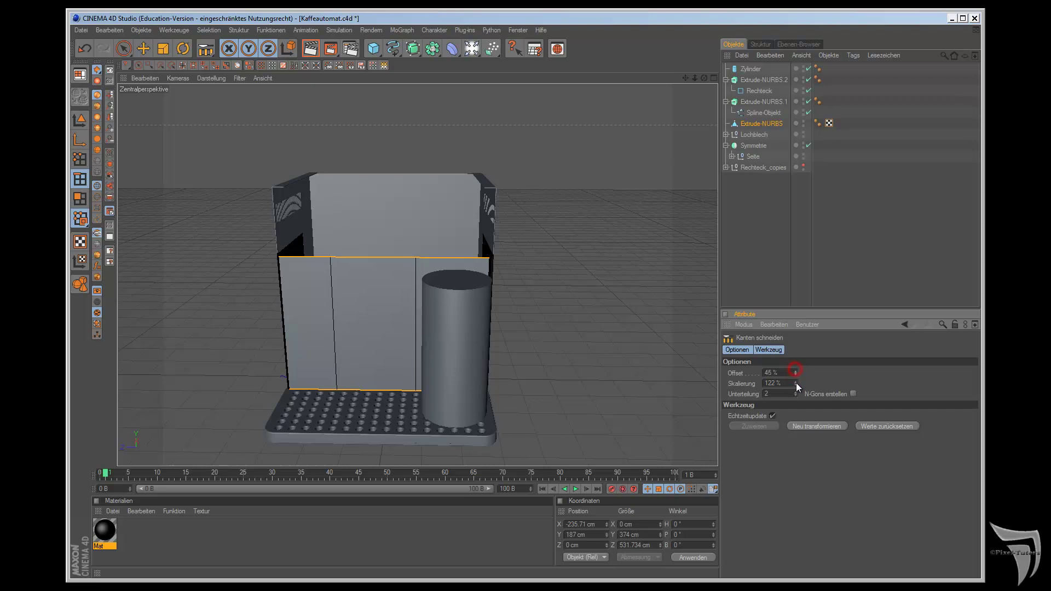
drag(795, 384, 795, 384)
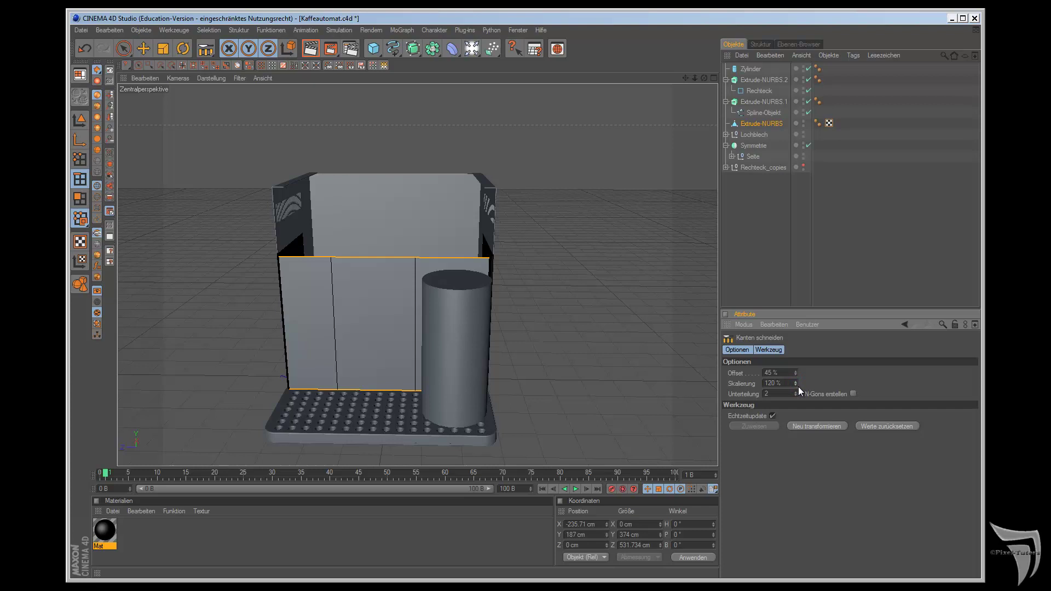
click(803, 67)
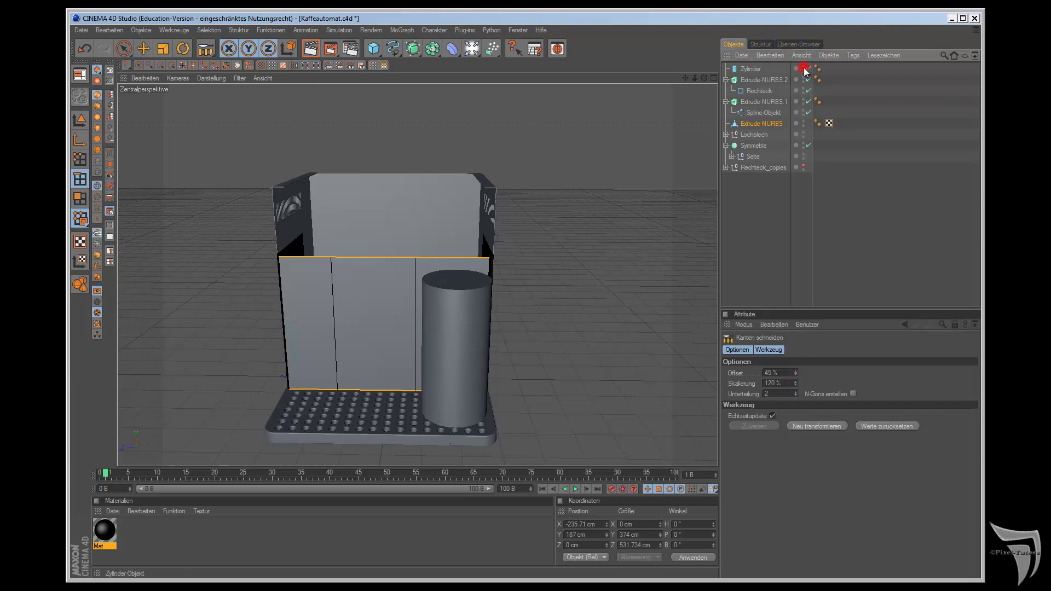
drag(703, 78, 591, 325)
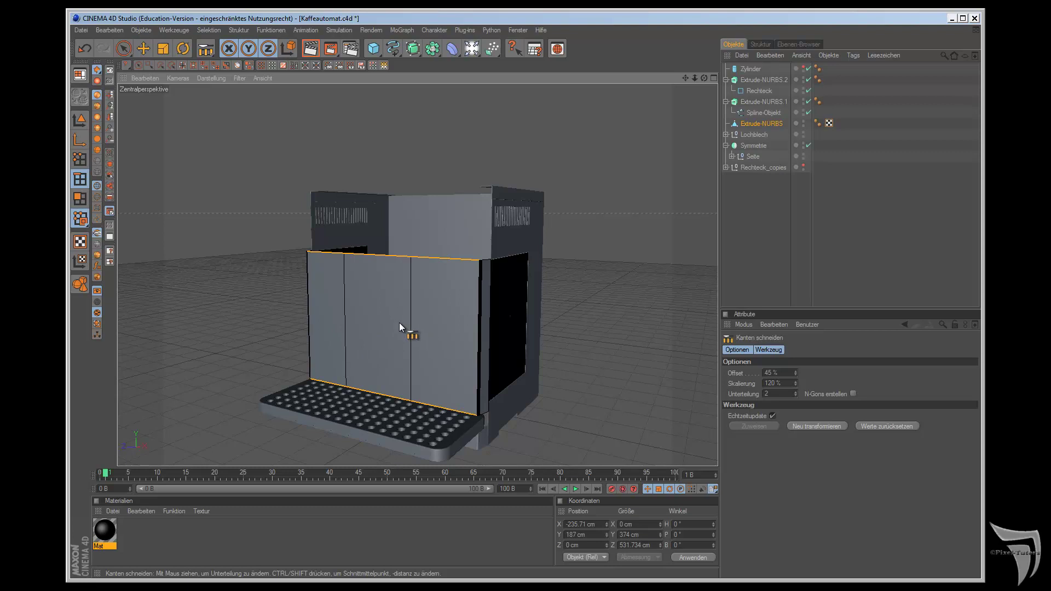
Step: Select the two vertical cut edges on the front panel with Live Selection
drag(123, 48, 141, 65)
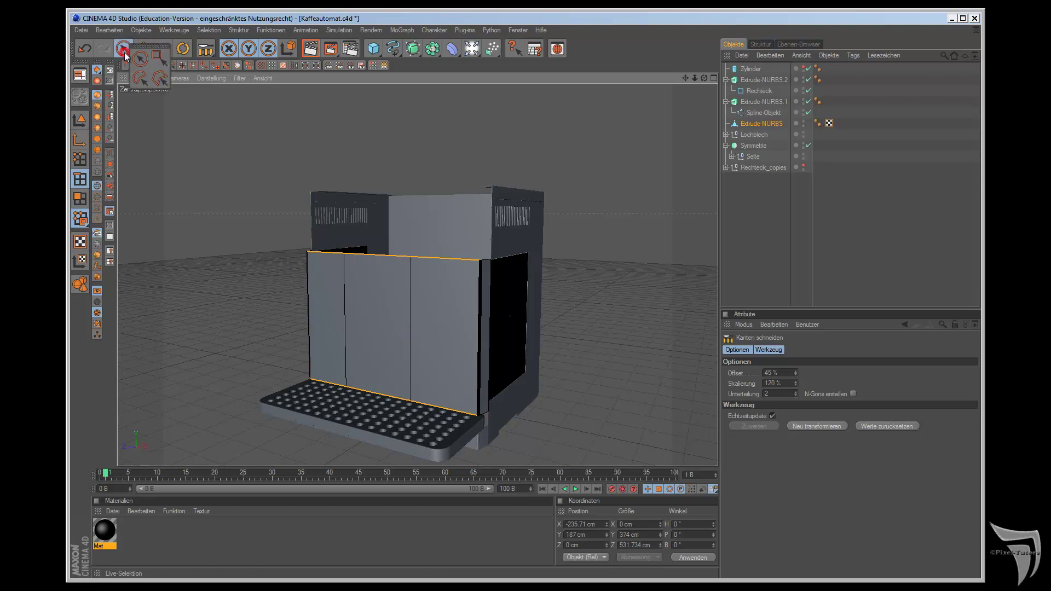
click(141, 65)
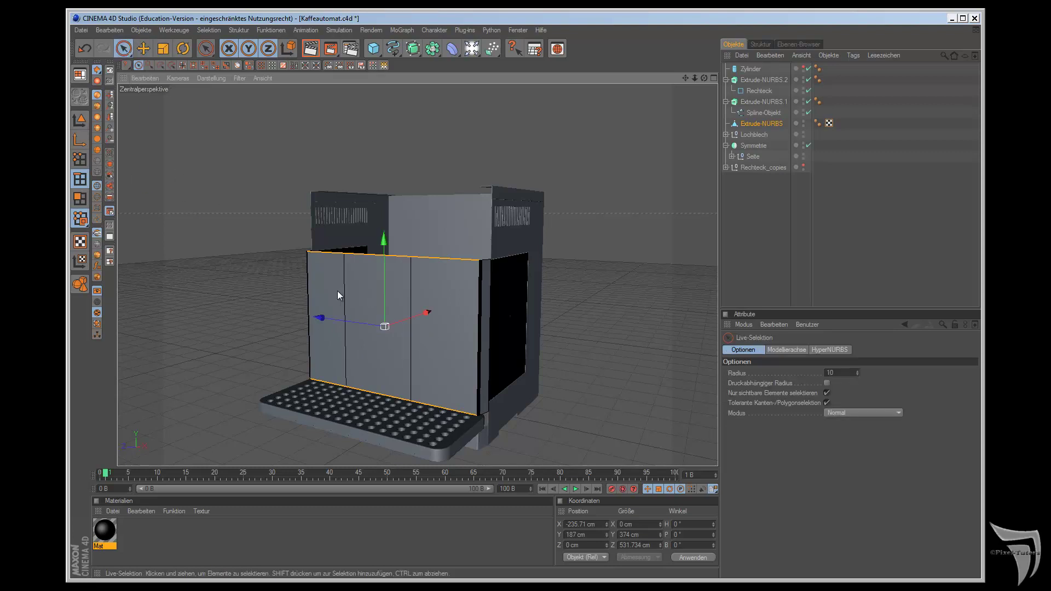
drag(419, 292, 424, 301)
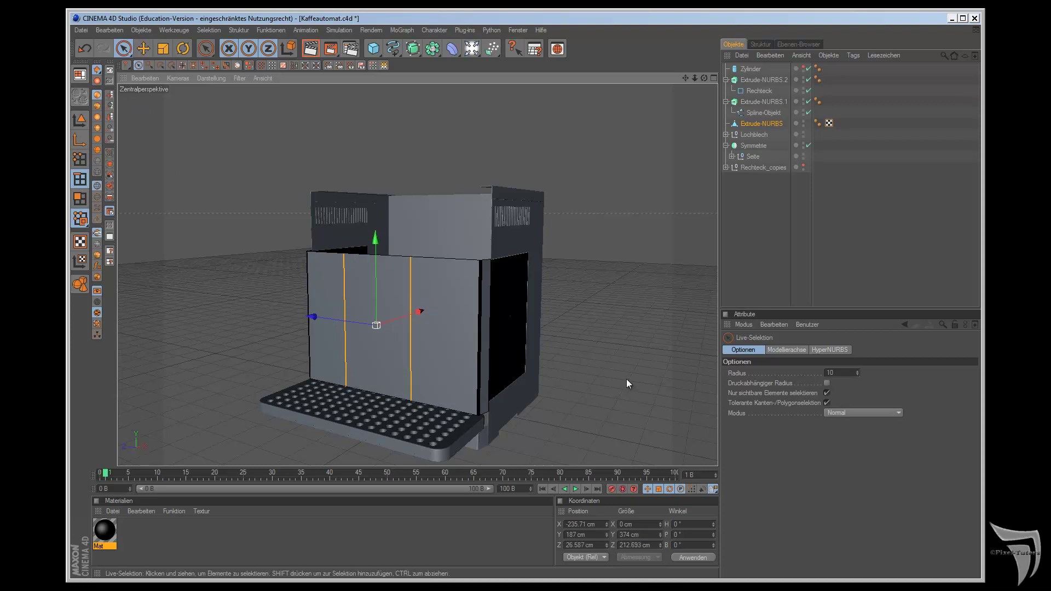
Step: Cut a horizontal edge across the middle strip using the knife in X-Z plane mode
click(239, 30)
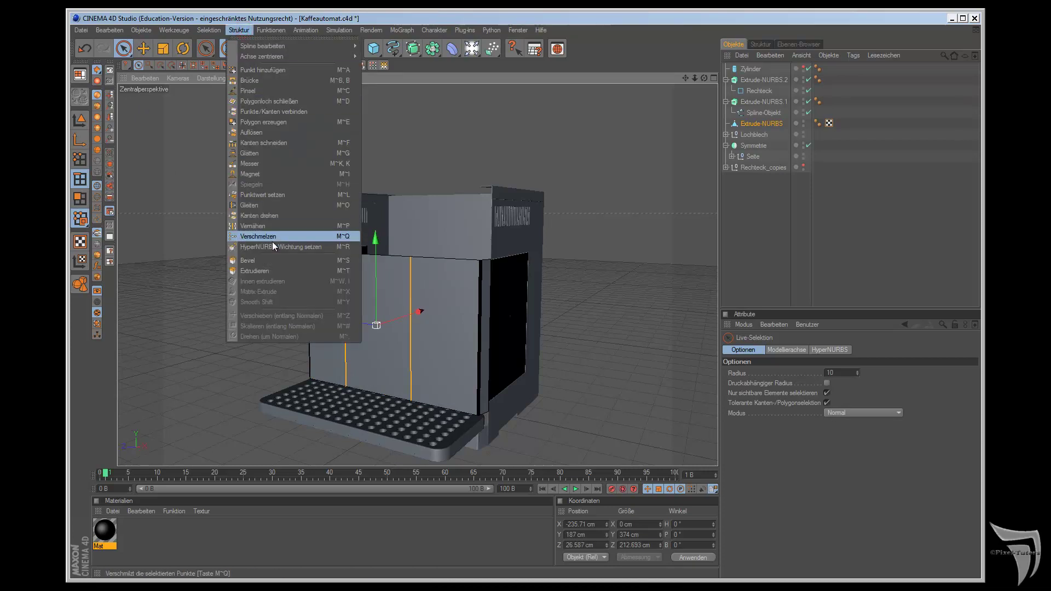
click(278, 163)
click(767, 374)
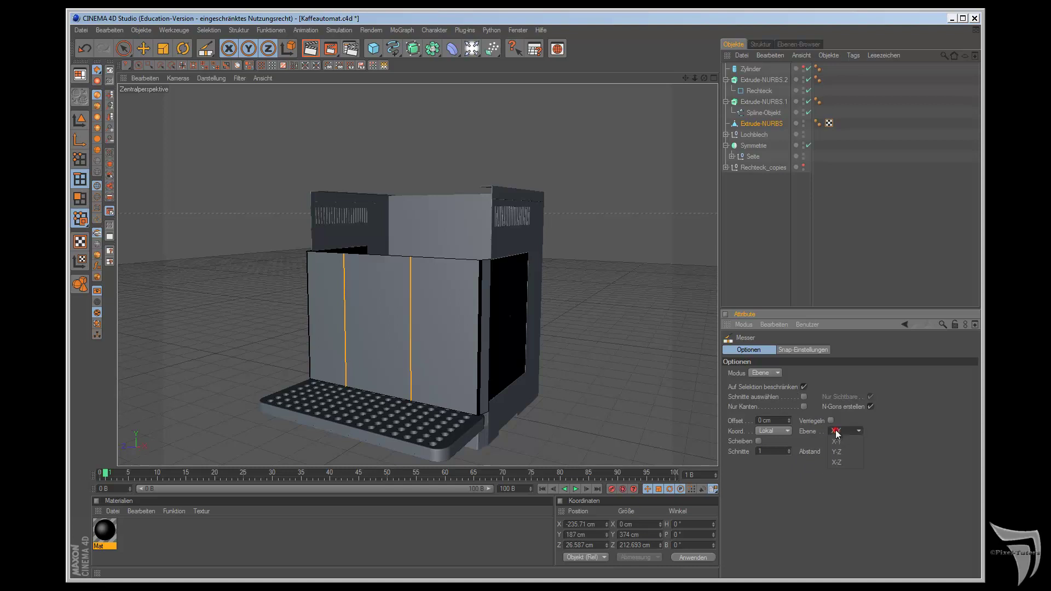
click(847, 462)
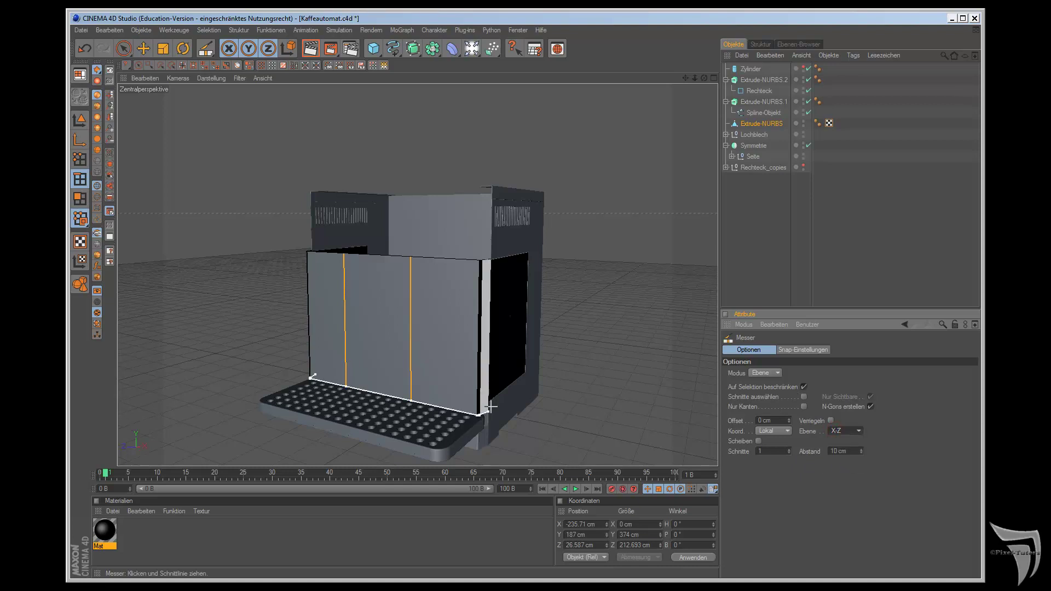
click(391, 328)
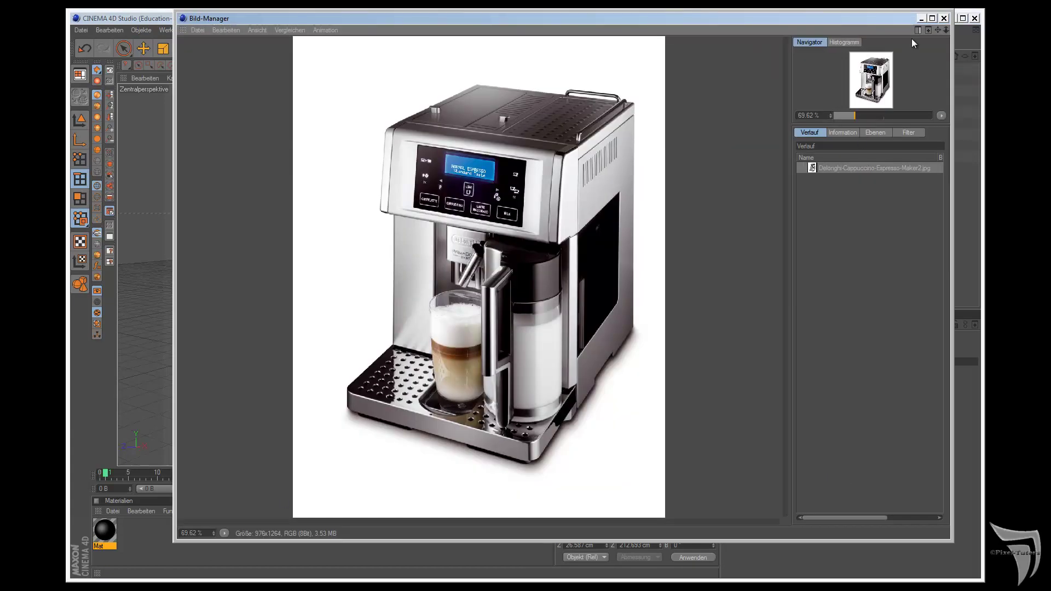
click(921, 18)
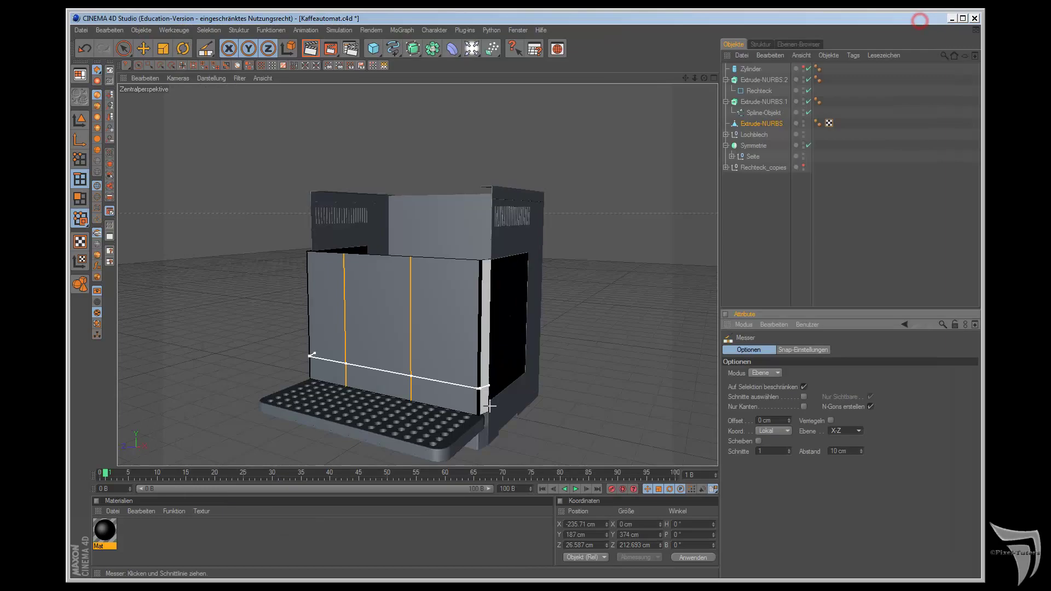
click(362, 354)
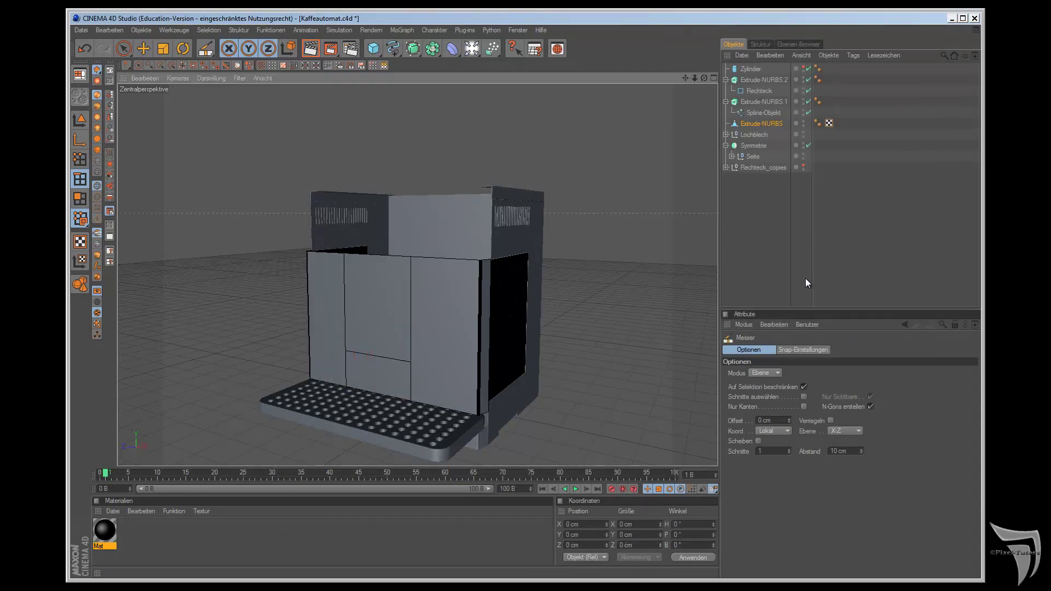
Step: Select all front panel polygons and flip their normals
click(79, 199)
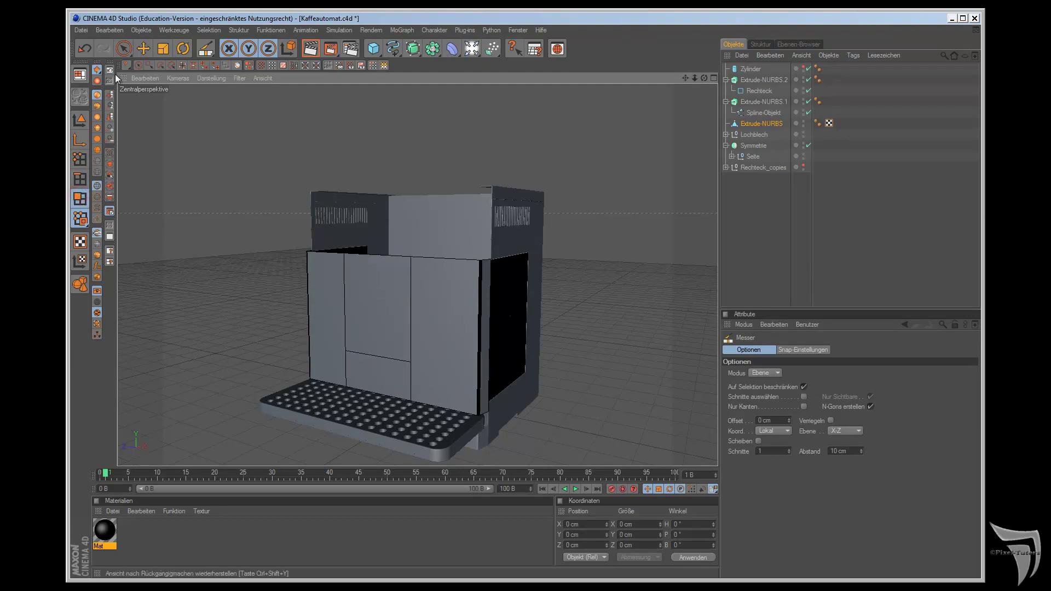
click(124, 50)
click(141, 59)
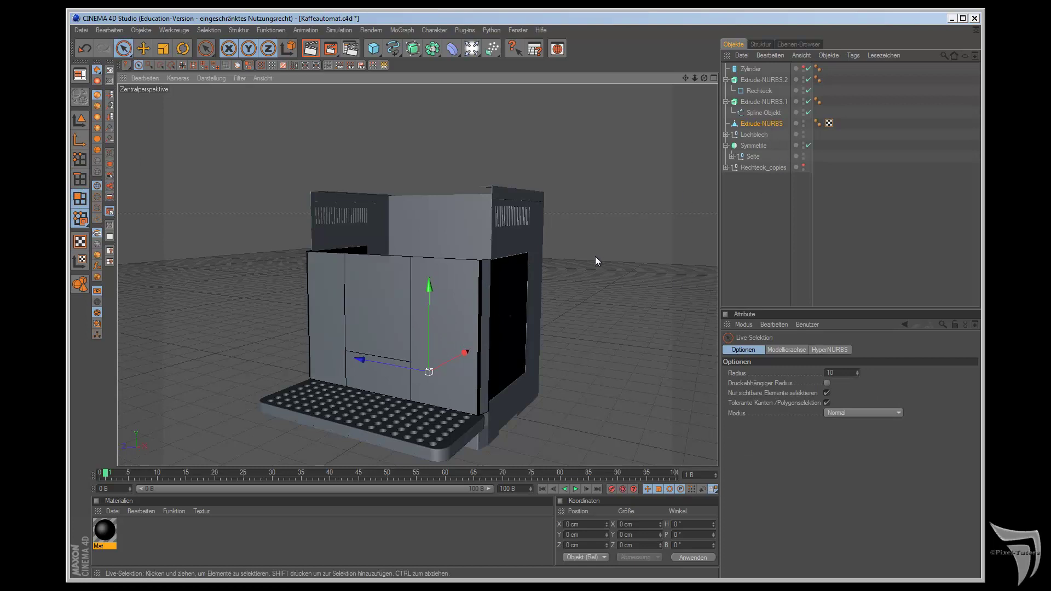
key(ctrl+a)
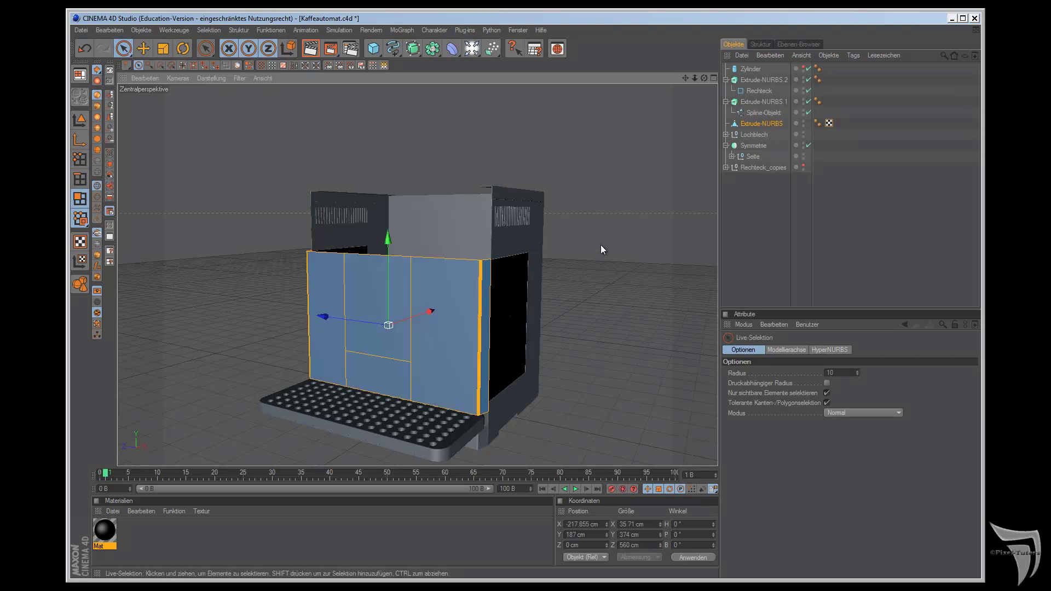
mouse_move(704, 78)
mouse_down()
mouse_move(606, 324)
mouse_move(592, 325)
mouse_up()
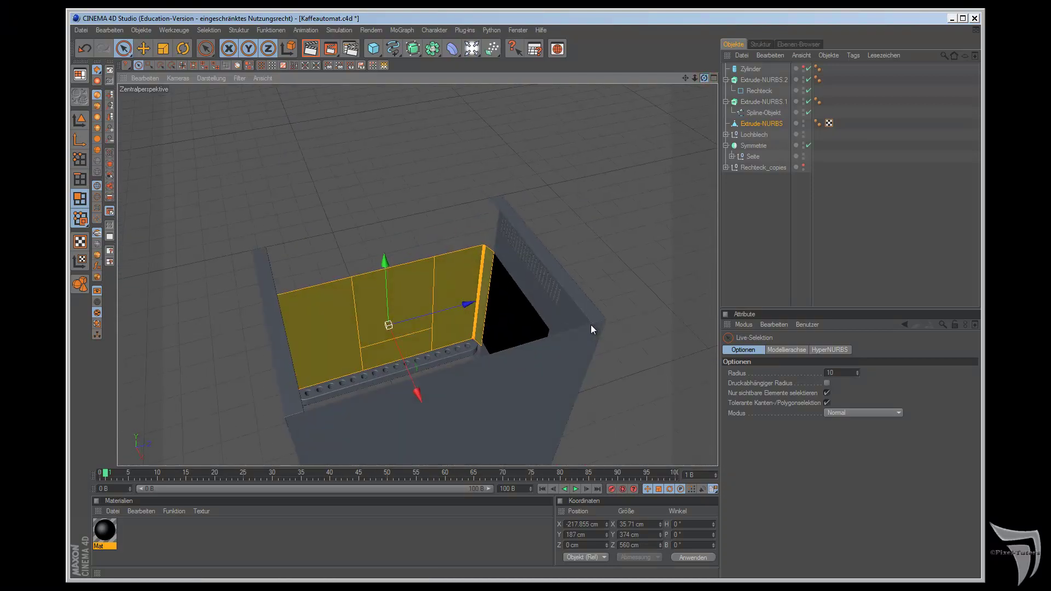
drag(590, 324, 592, 324)
click(397, 274)
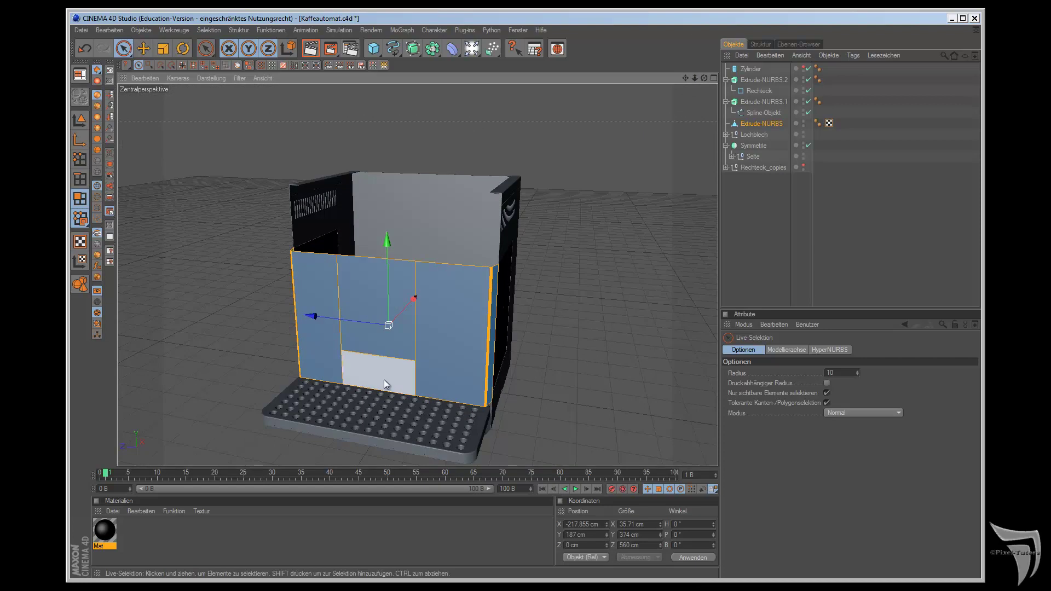
click(281, 34)
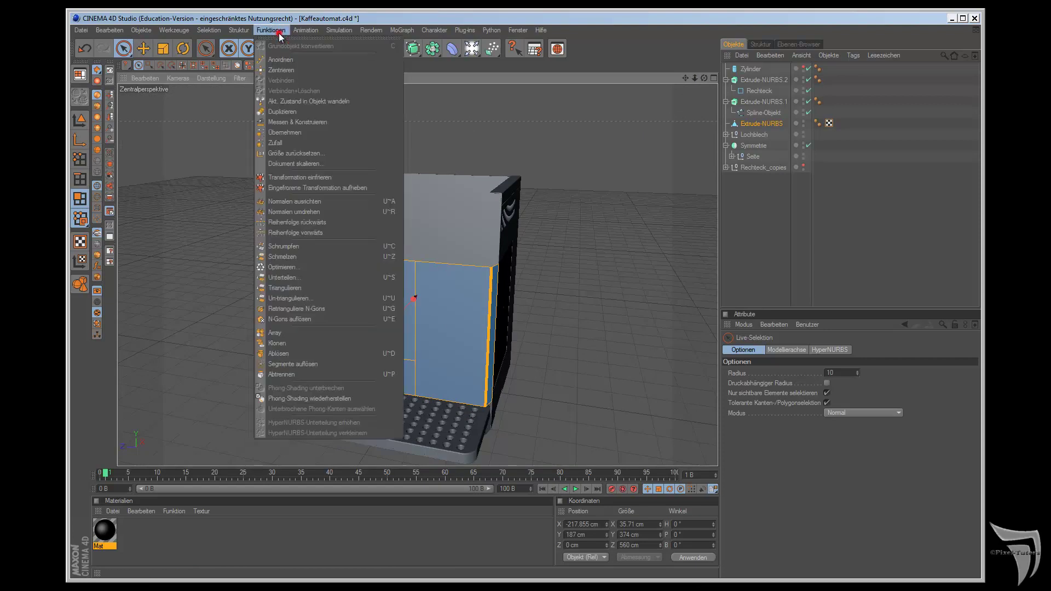
click(323, 211)
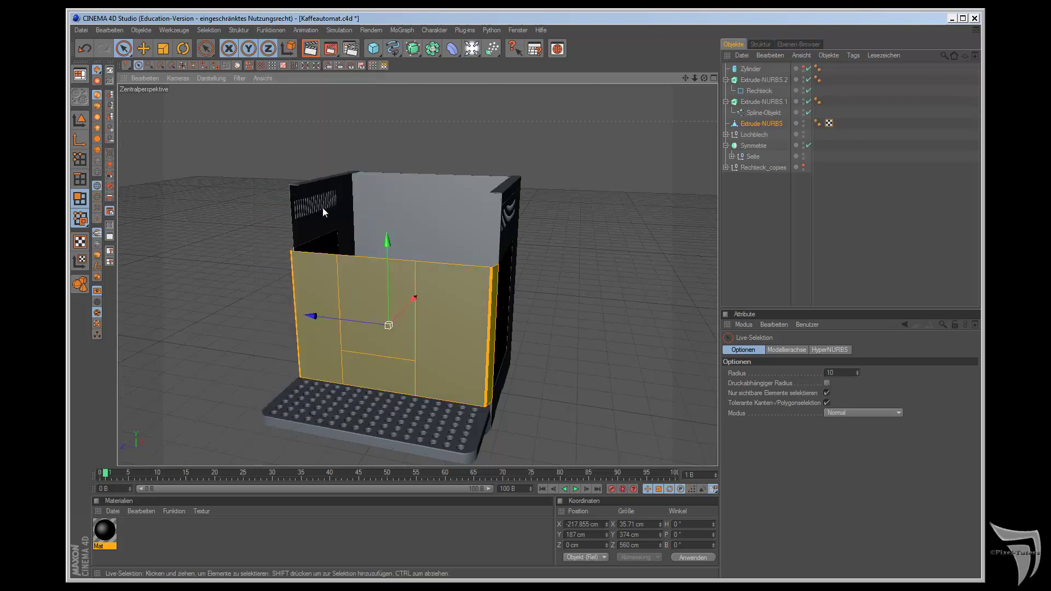
Step: Select only the upper middle front polygon above the horizontal cut
drag(704, 78, 591, 325)
scroll(643, 254, up, 2)
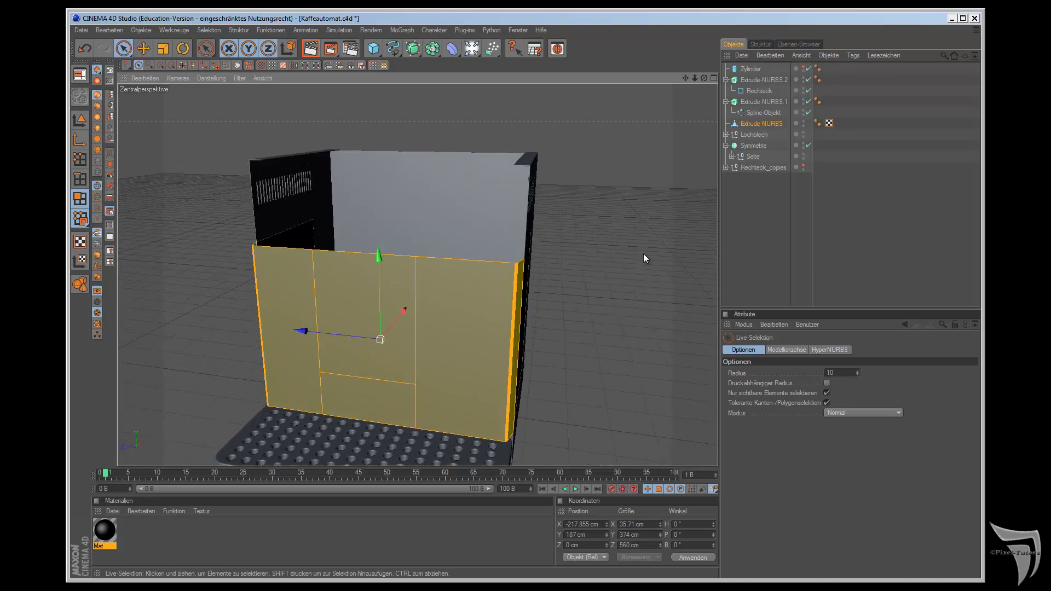
scroll(642, 255, up, 2)
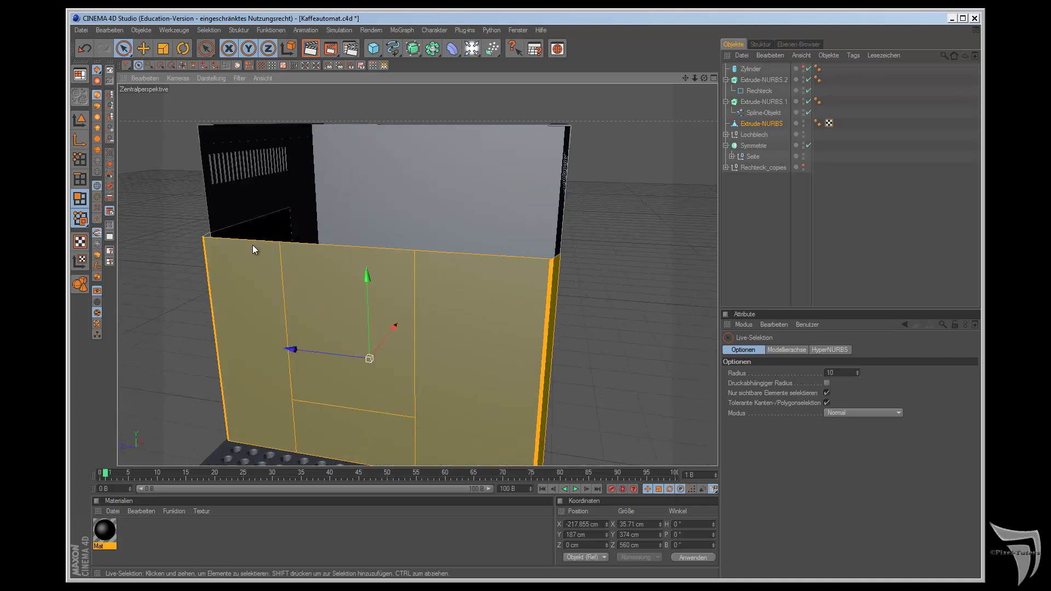
click(300, 276)
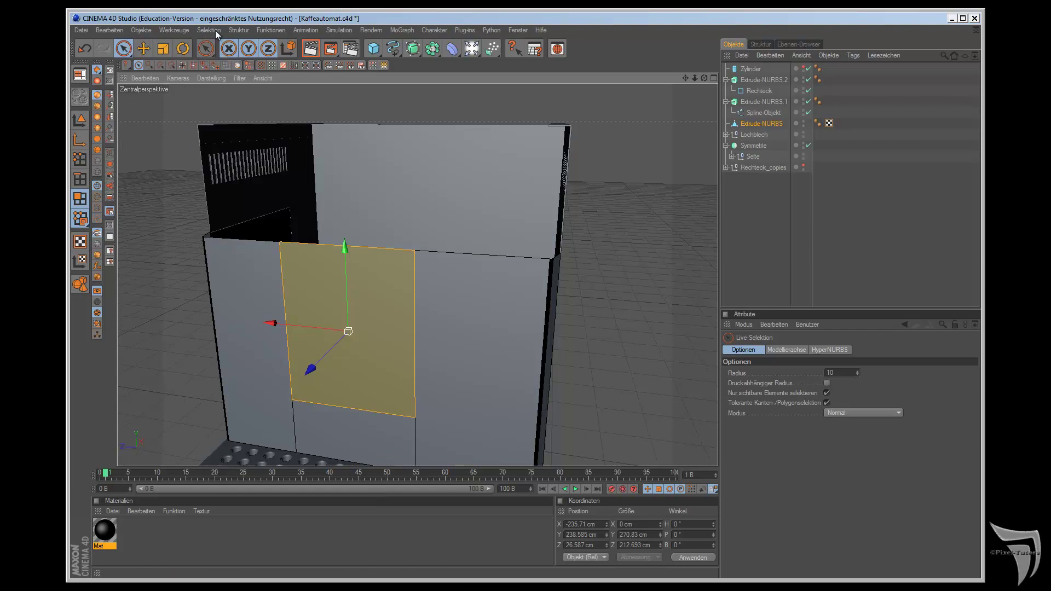
Step: Extrude the upper middle polygon inward with a -10 cm offset
click(239, 30)
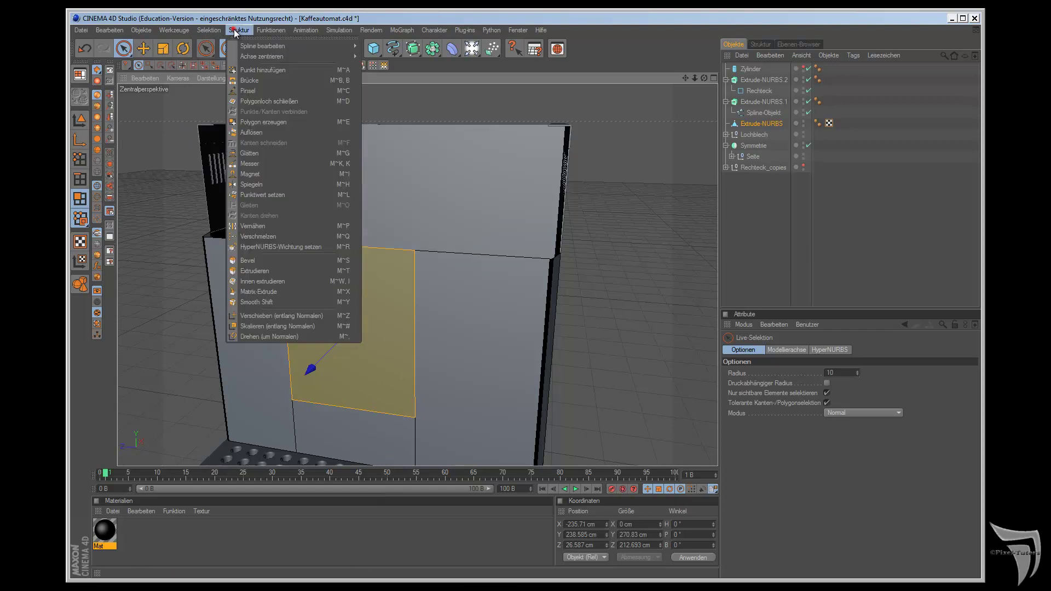
click(252, 272)
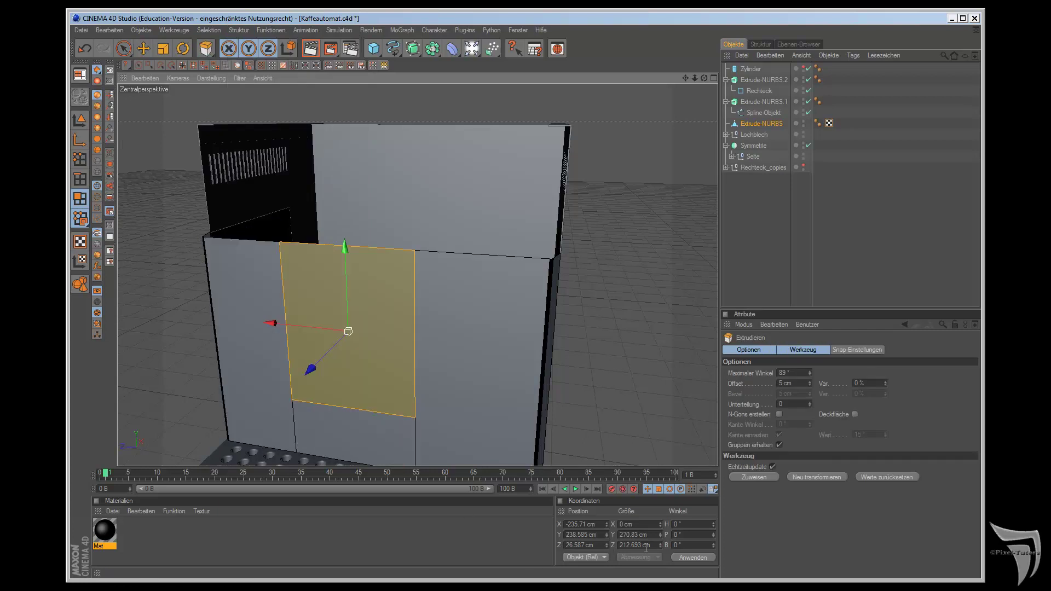
double_click(786, 383)
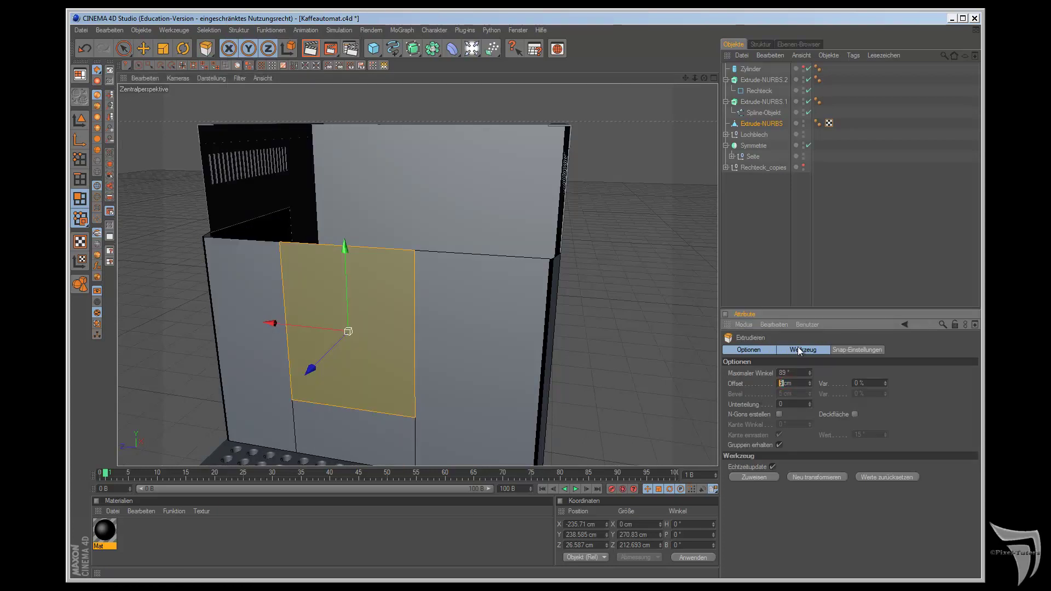
text(-10)
key(Return)
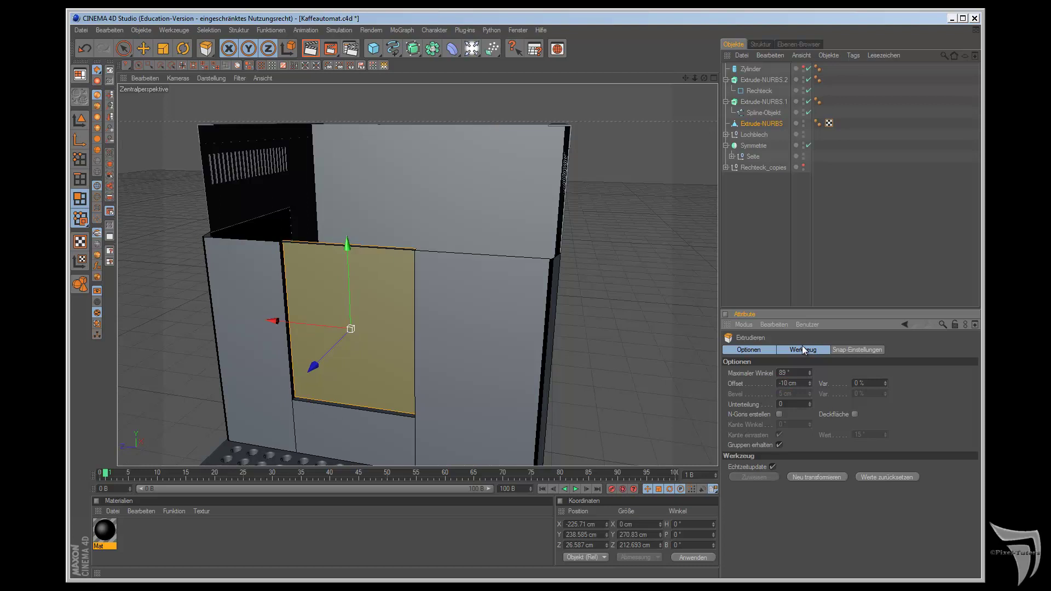
drag(705, 78, 590, 324)
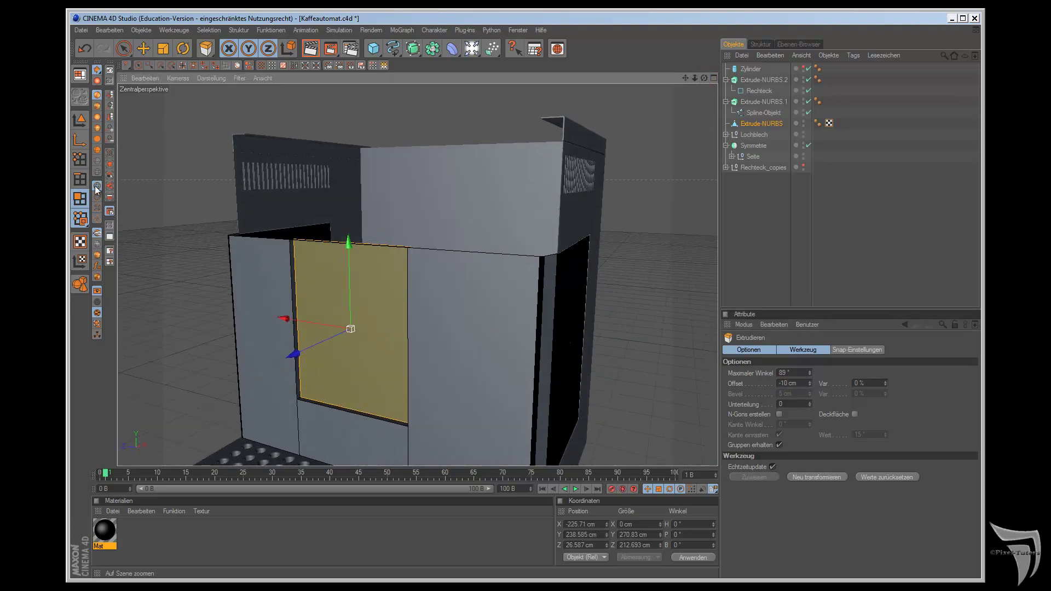
click(78, 177)
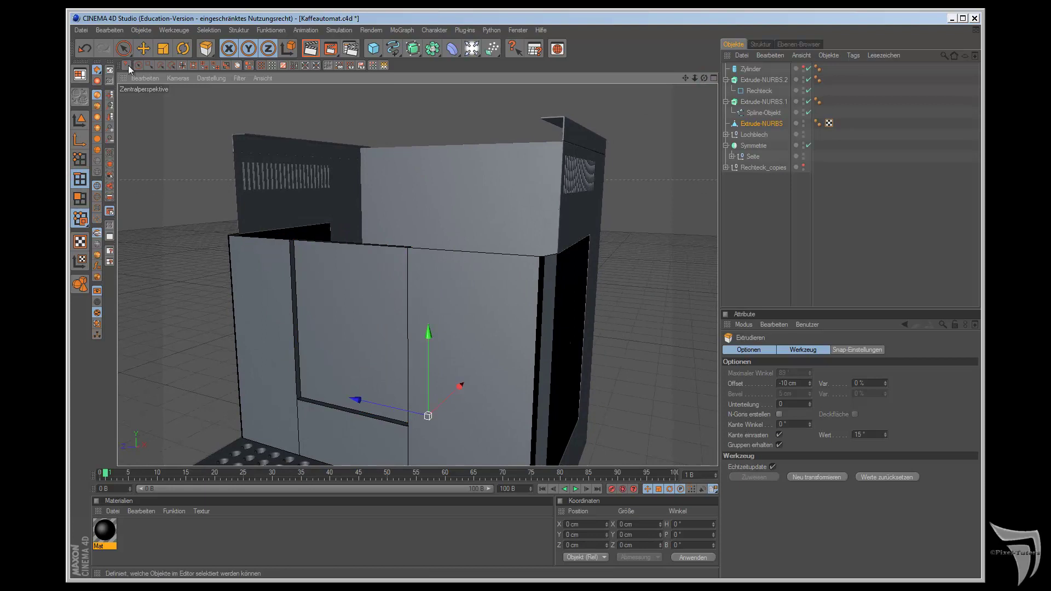
Step: Select the edge loop around the recessed door opening
click(182, 65)
click(299, 305)
scroll(503, 353, up, 3)
scroll(520, 359, up, 5)
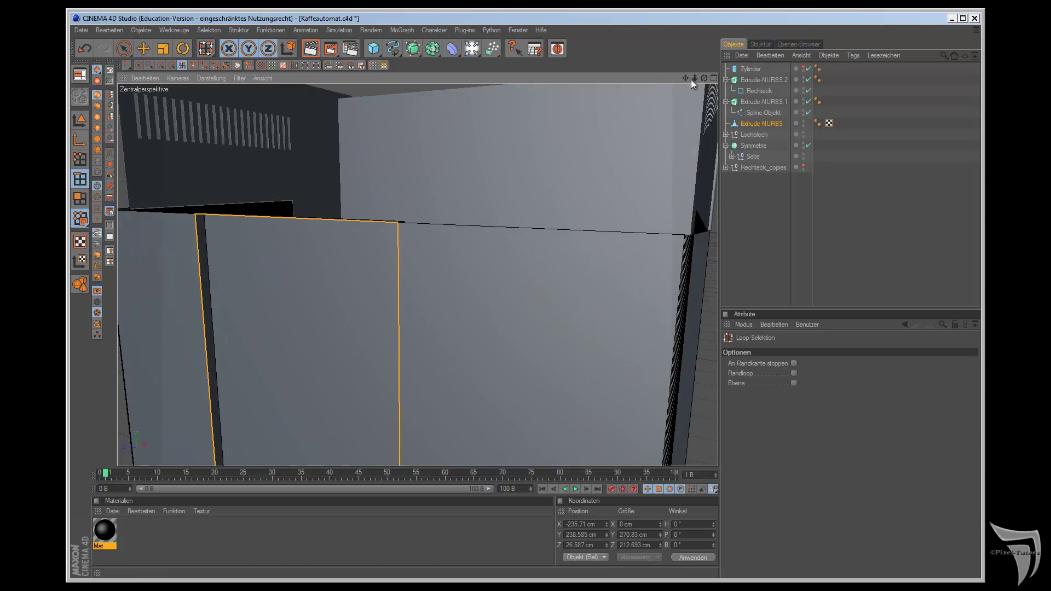
drag(692, 80, 544, 123)
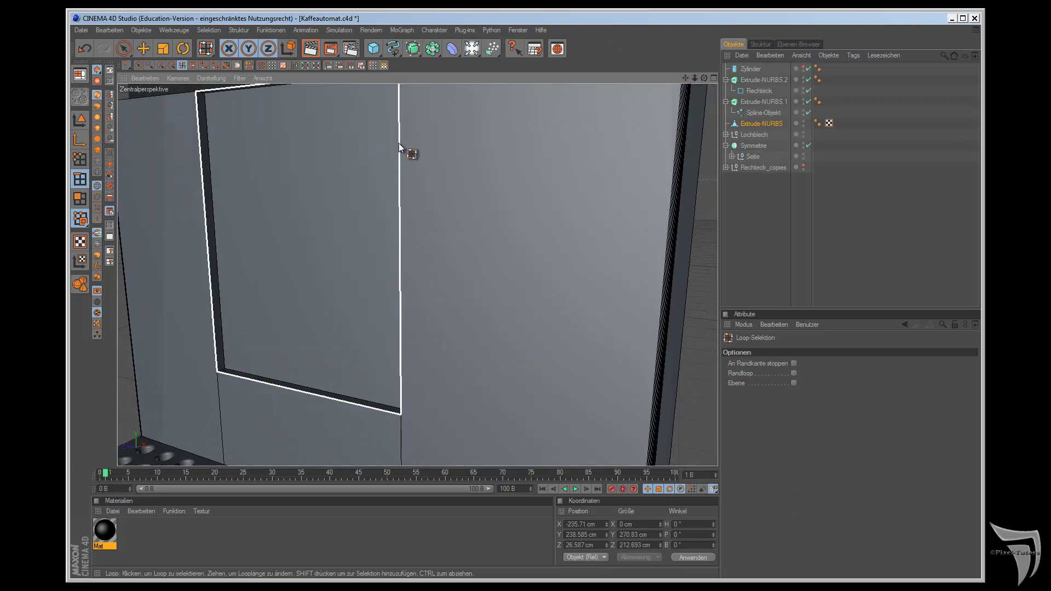
Step: Bevel the loop with 2 cm inner offset, 4 subdivisions and N-Gons enabled
click(239, 30)
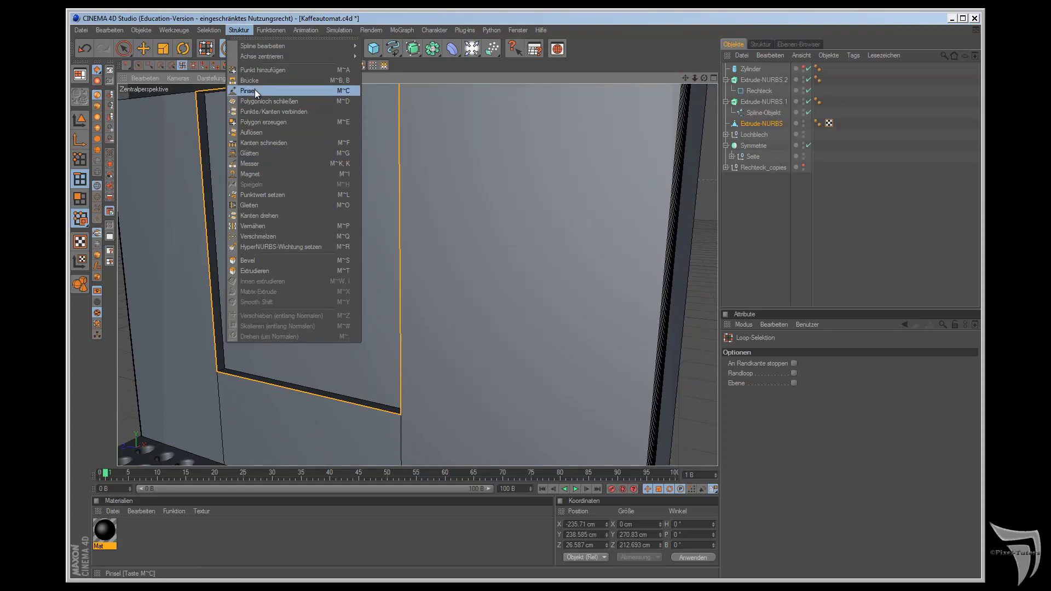
click(264, 260)
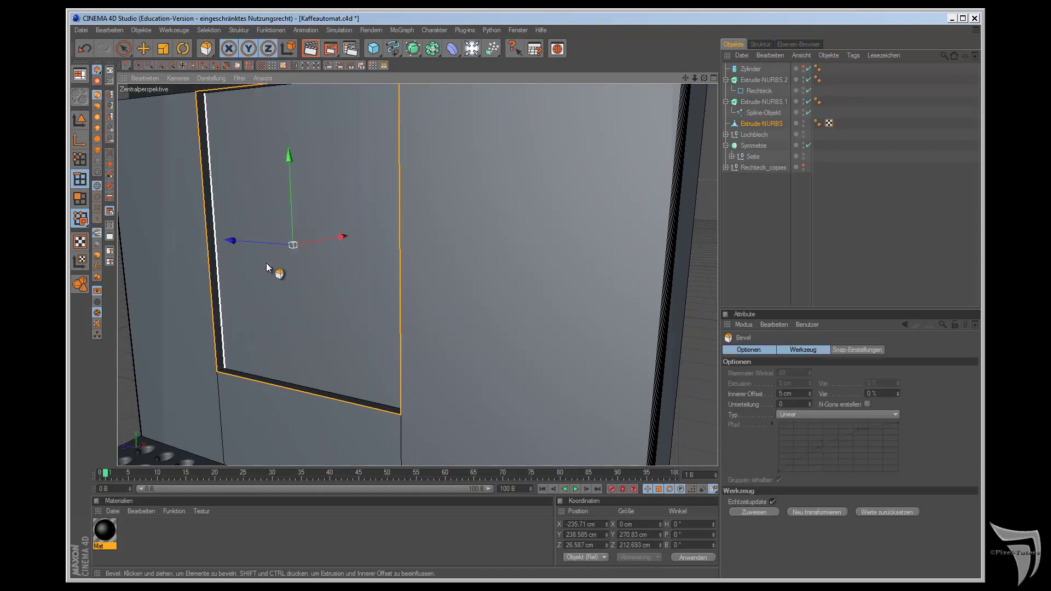
double_click(784, 394)
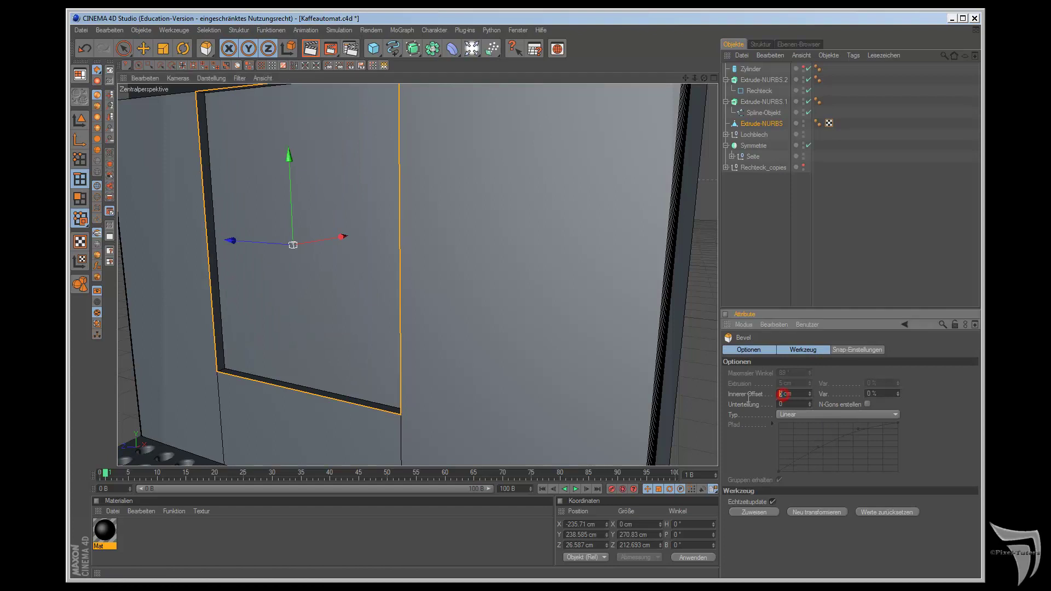
text(2)
click(788, 403)
text(4)
click(867, 404)
click(754, 512)
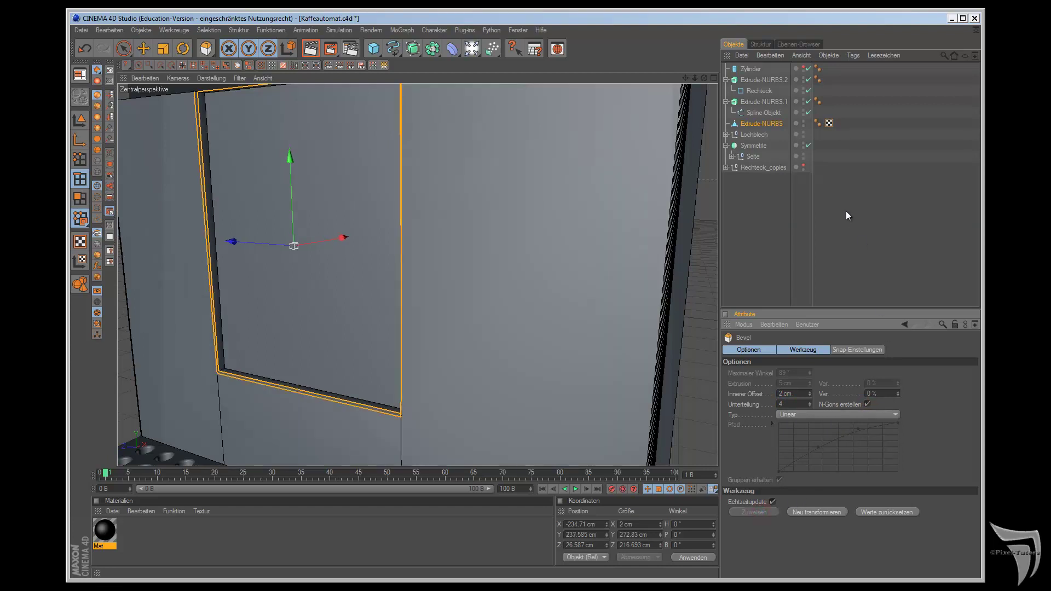
drag(704, 78, 590, 325)
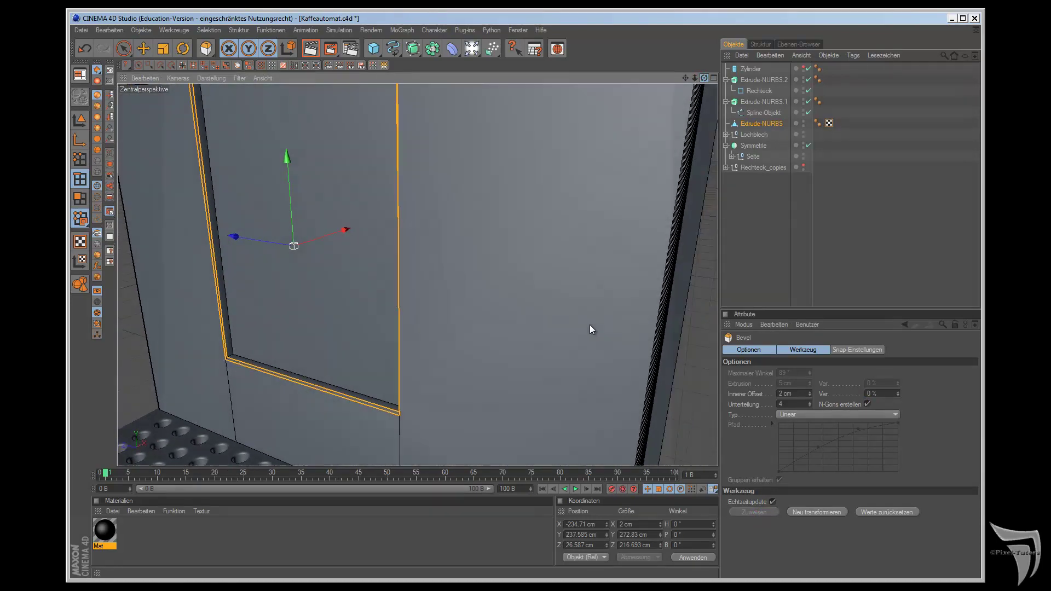
mouse_move(685, 78)
mouse_down()
mouse_move(594, 326)
mouse_move(684, 78)
mouse_up()
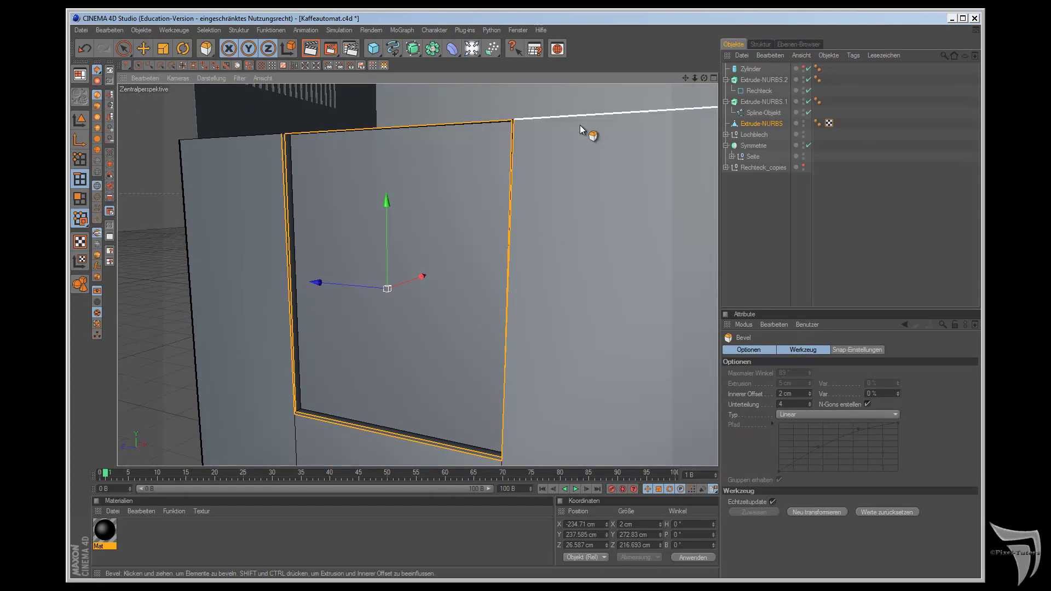
Step: Select the door face polygon and briefly check the reference image
click(124, 48)
click(80, 198)
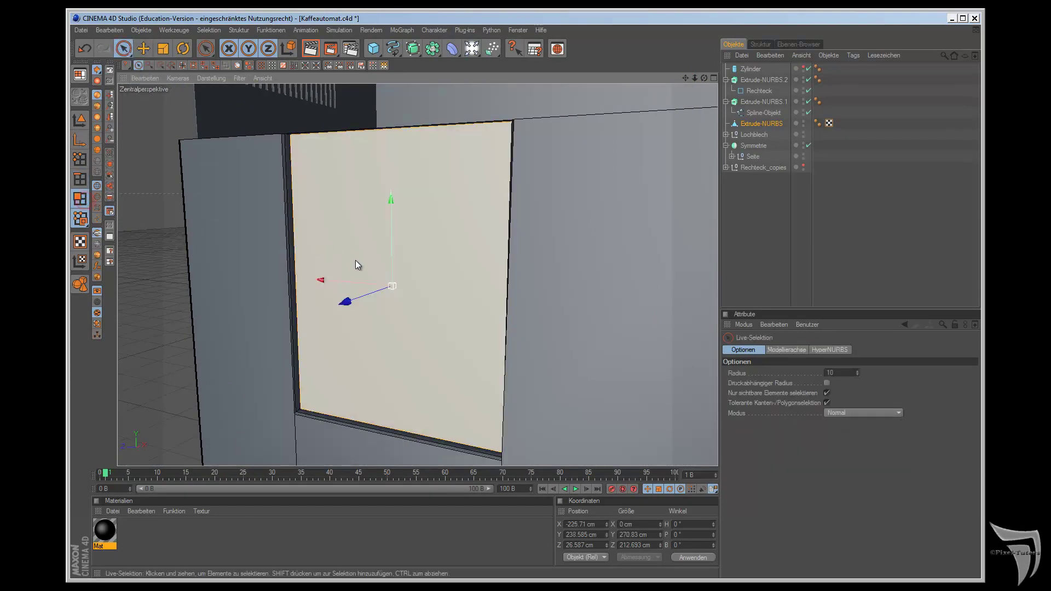
click(379, 306)
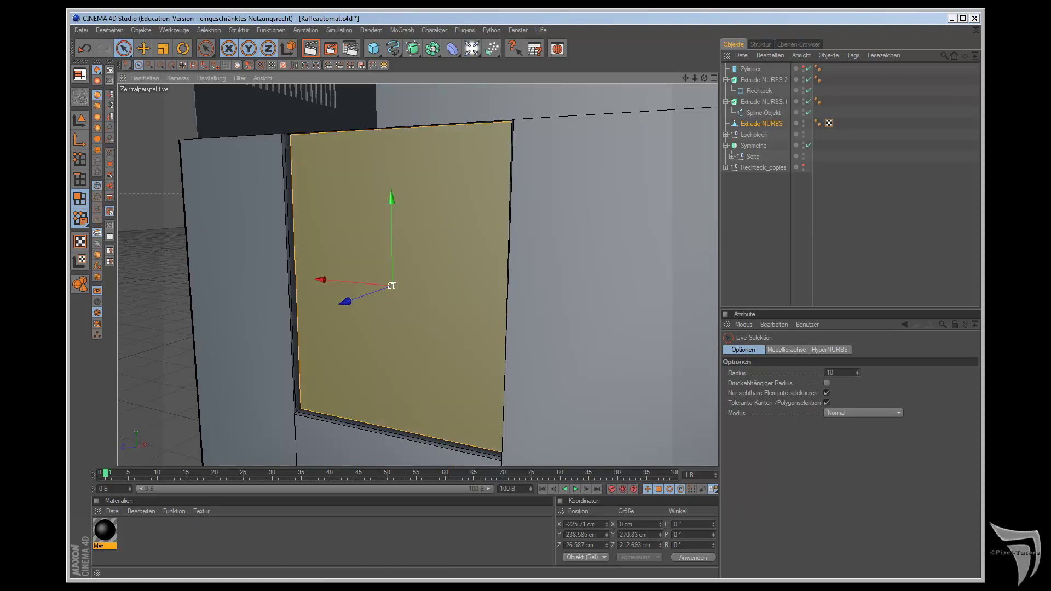
key(alt+space)
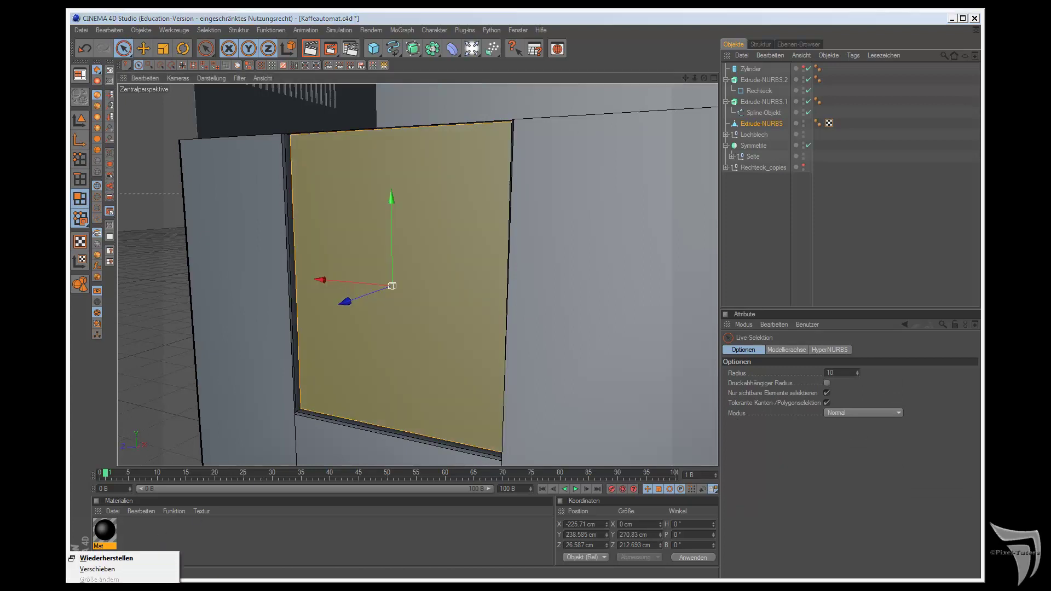
key(Escape)
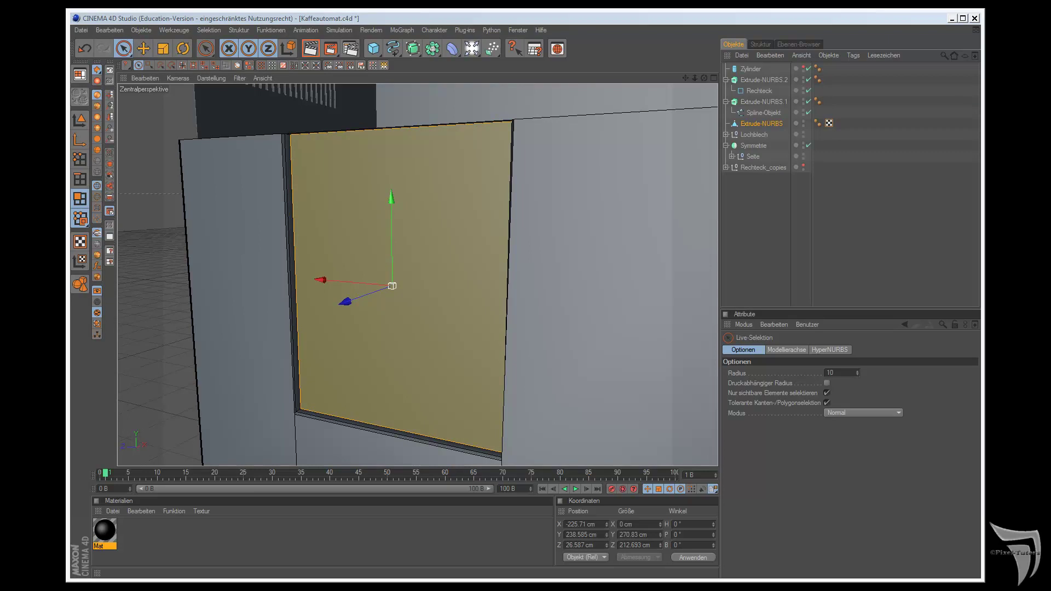
key(shift+F6)
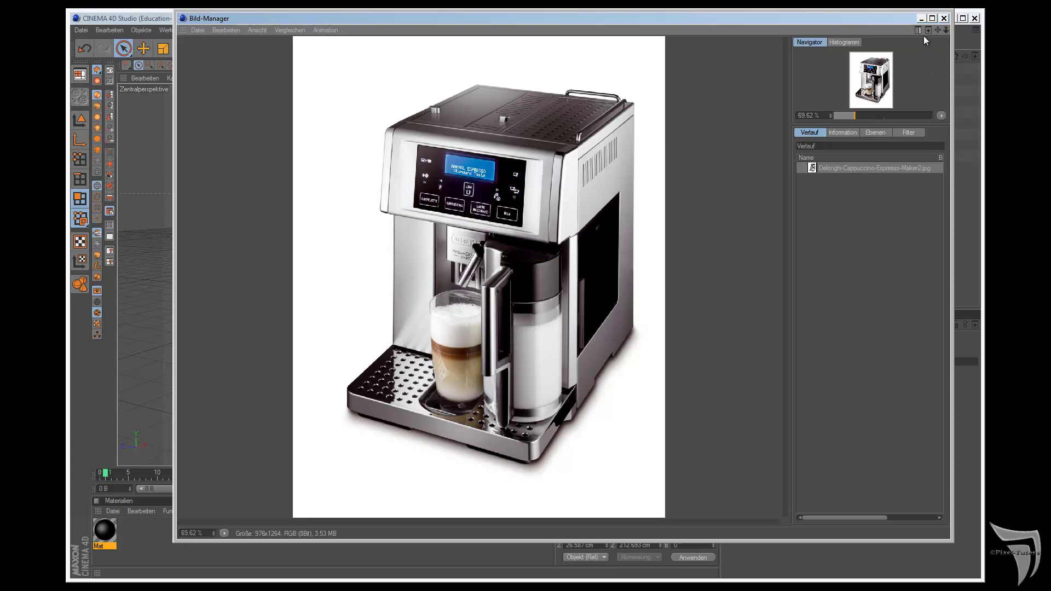
click(921, 18)
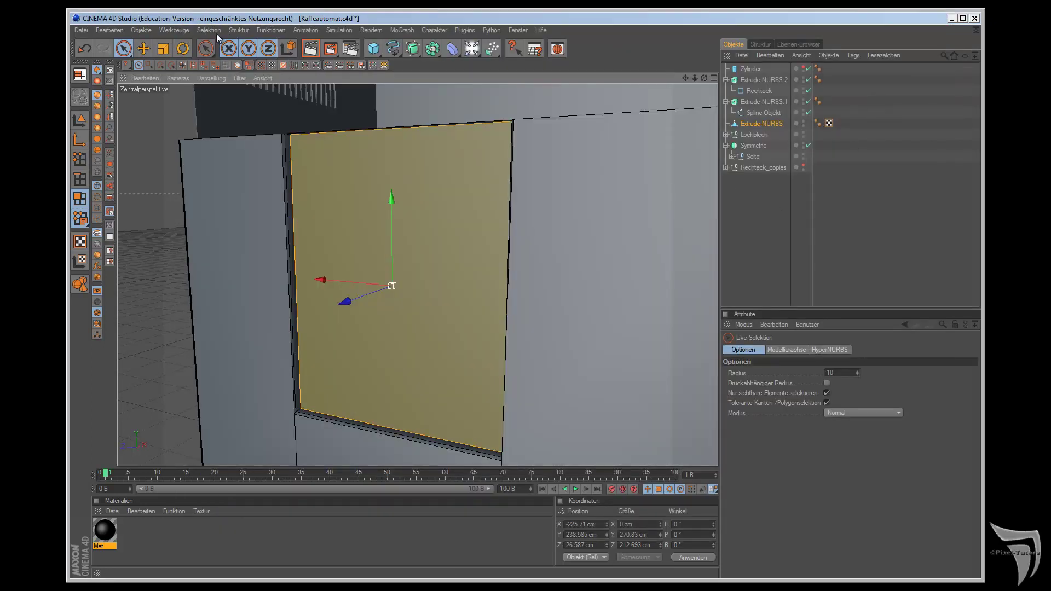
Step: Inner-extrude the door face with a 29 cm border
click(239, 30)
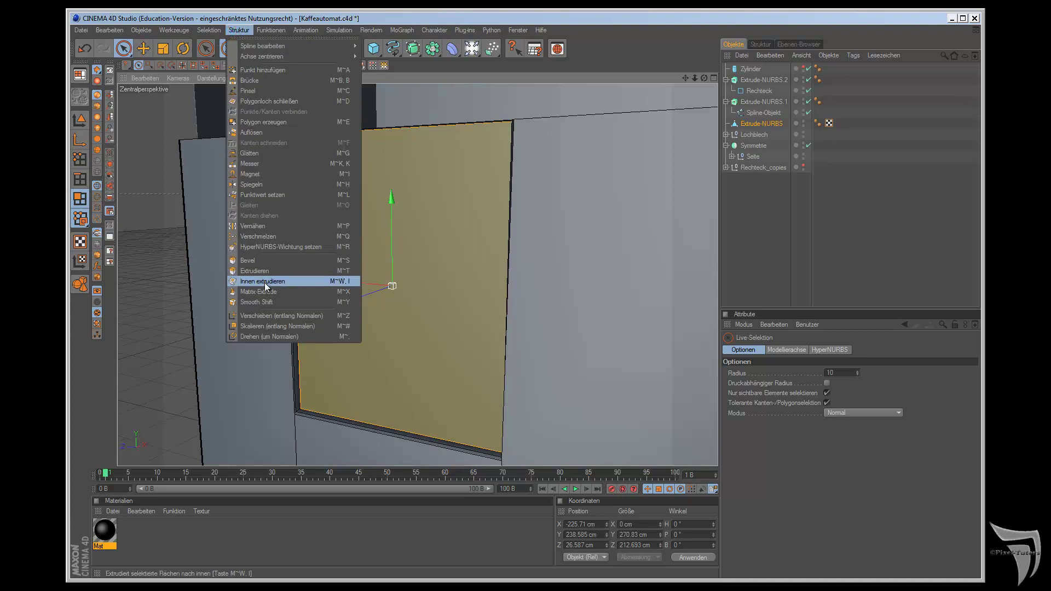
click(264, 282)
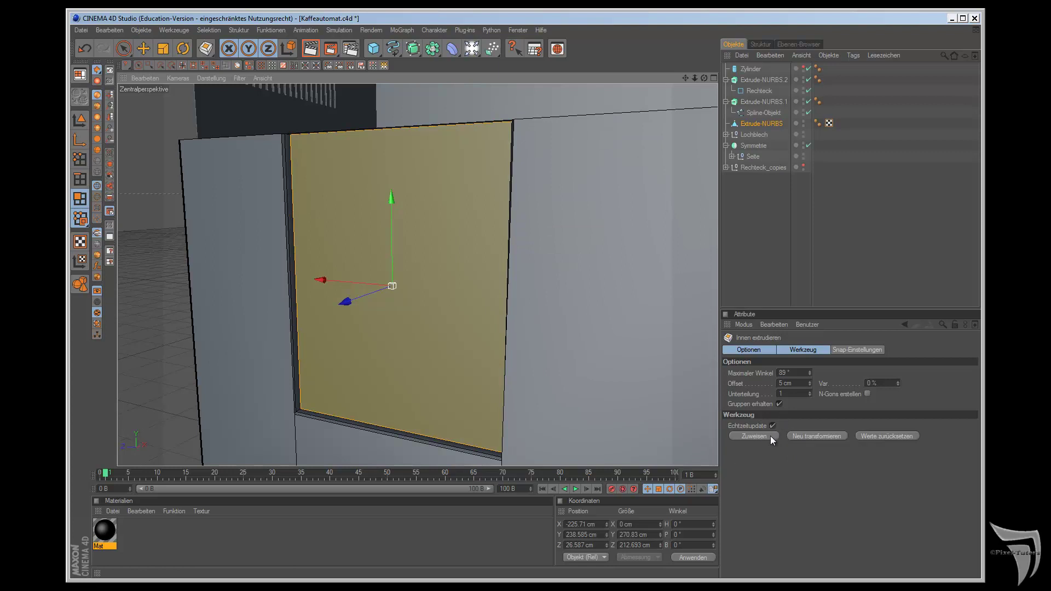
drag(810, 379, 810, 380)
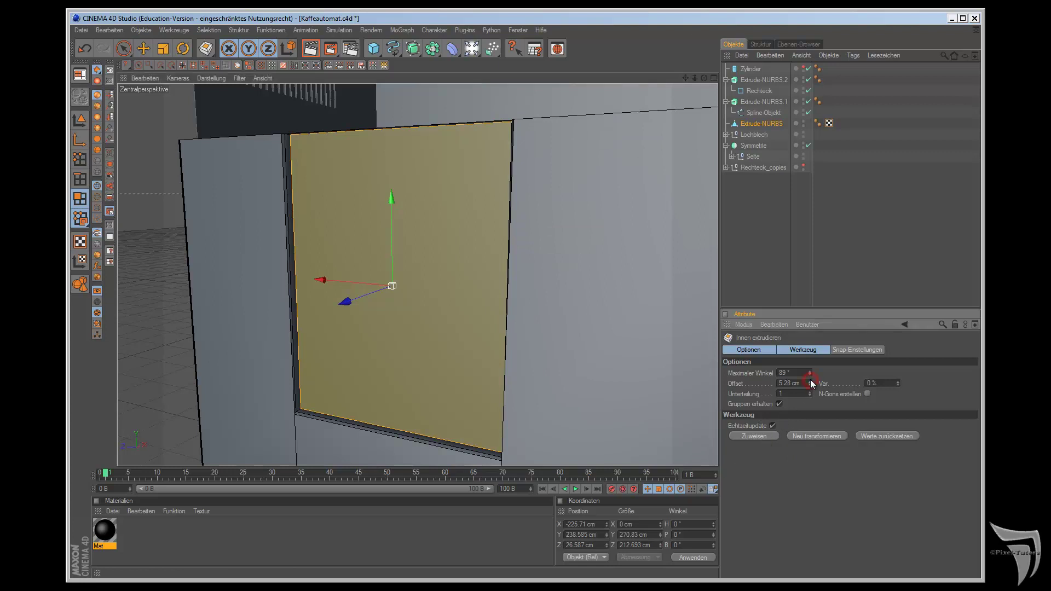
double_click(791, 383)
text(10)
key(Return)
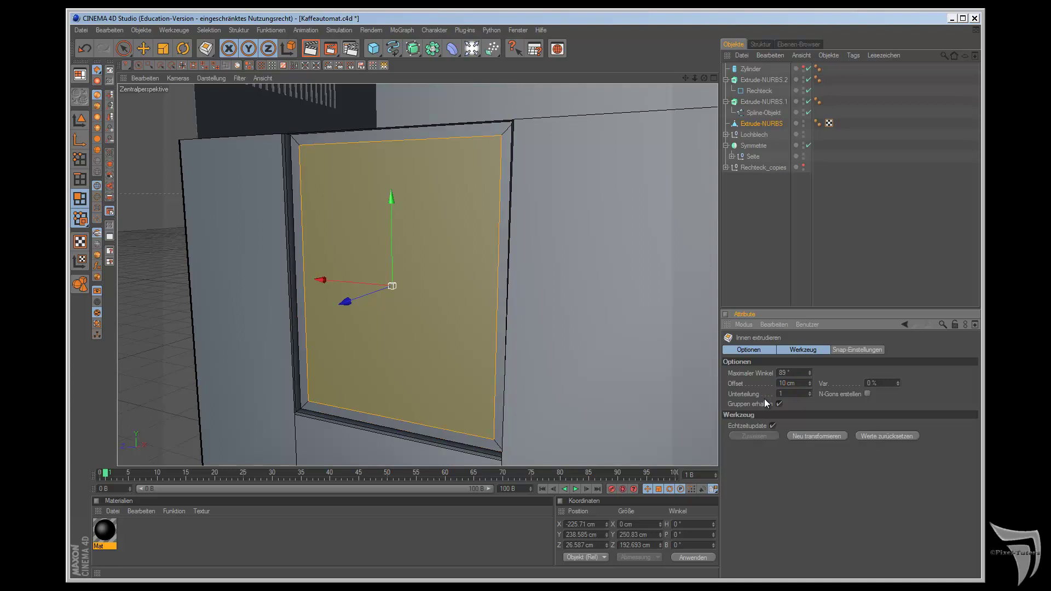
drag(810, 386, 810, 383)
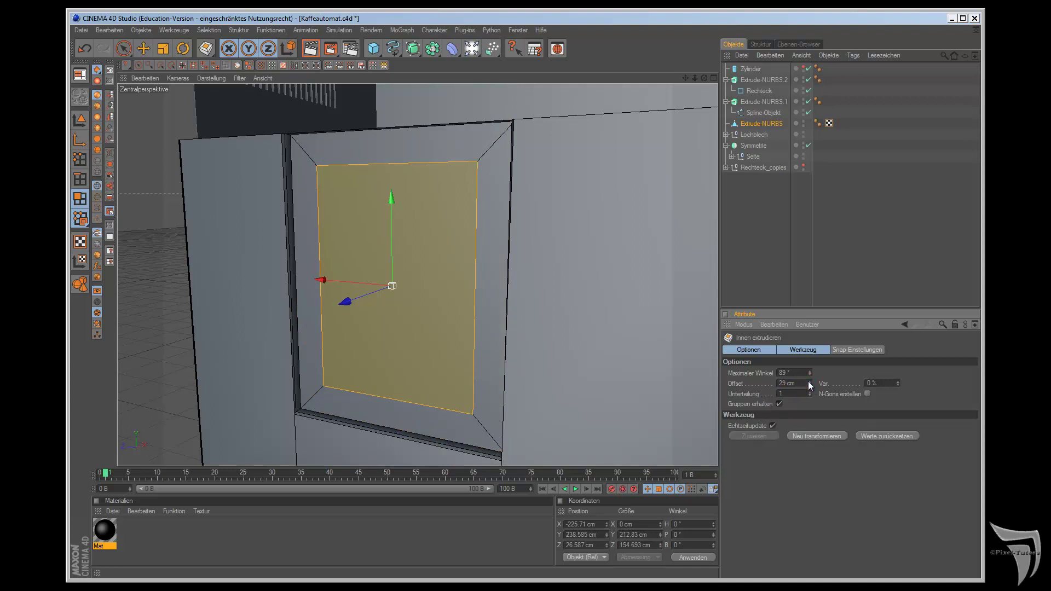
Step: Raise the inset face about 19 cm, then undo the change
drag(706, 77, 592, 325)
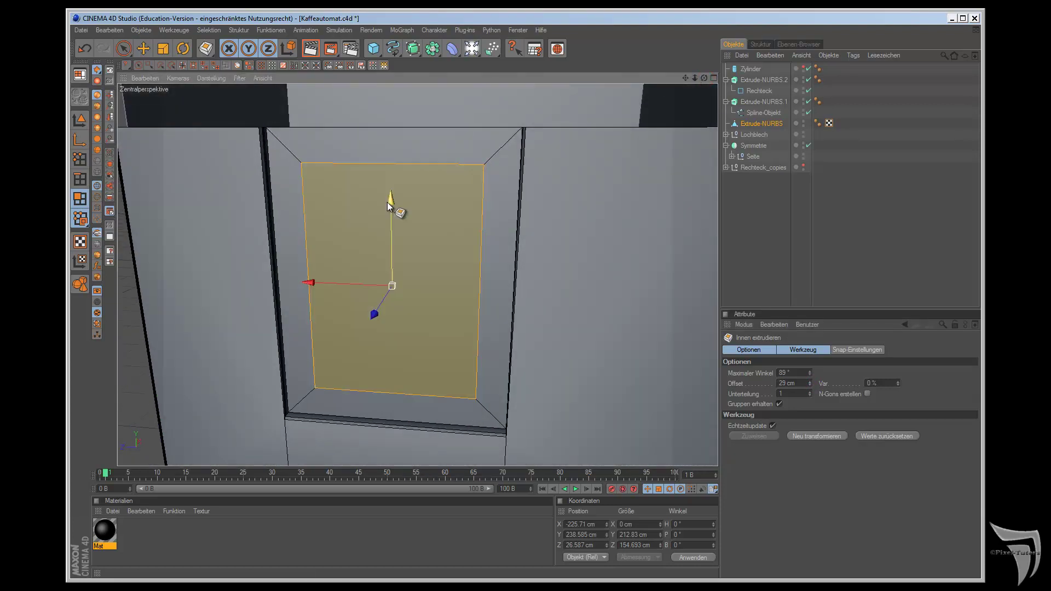
drag(387, 204, 591, 324)
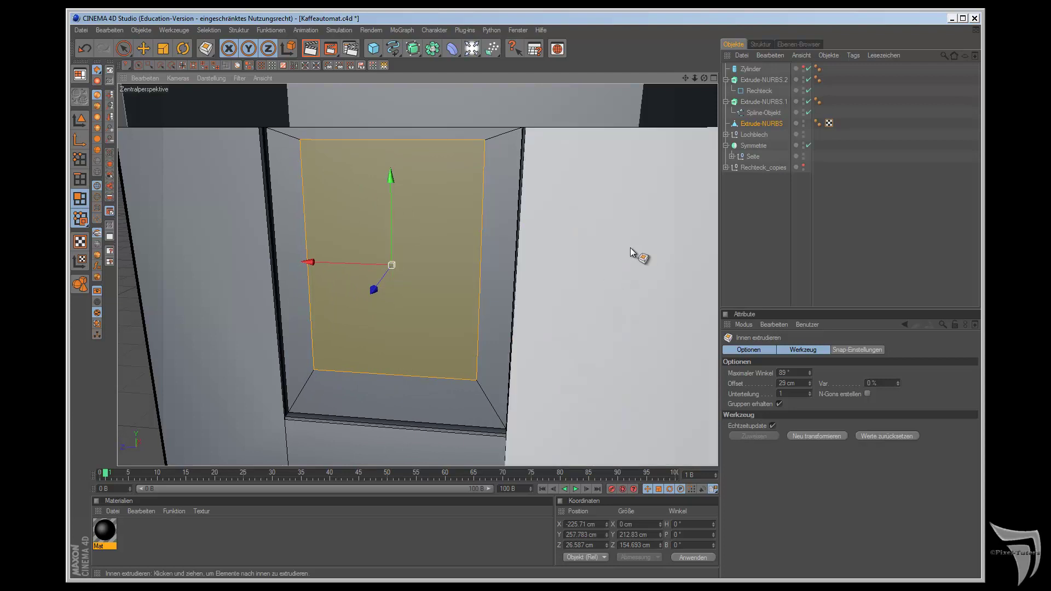
mouse_move(705, 79)
mouse_down()
mouse_move(602, 332)
mouse_move(591, 324)
mouse_up()
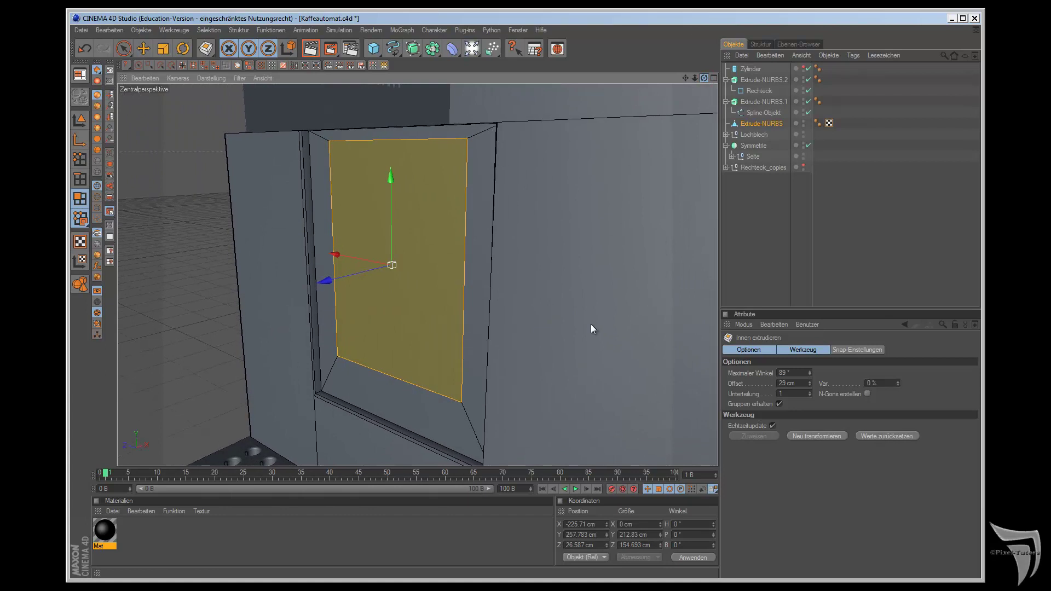
key(ctrl+z)
key(ctrl+z)
key(ctrl+z)
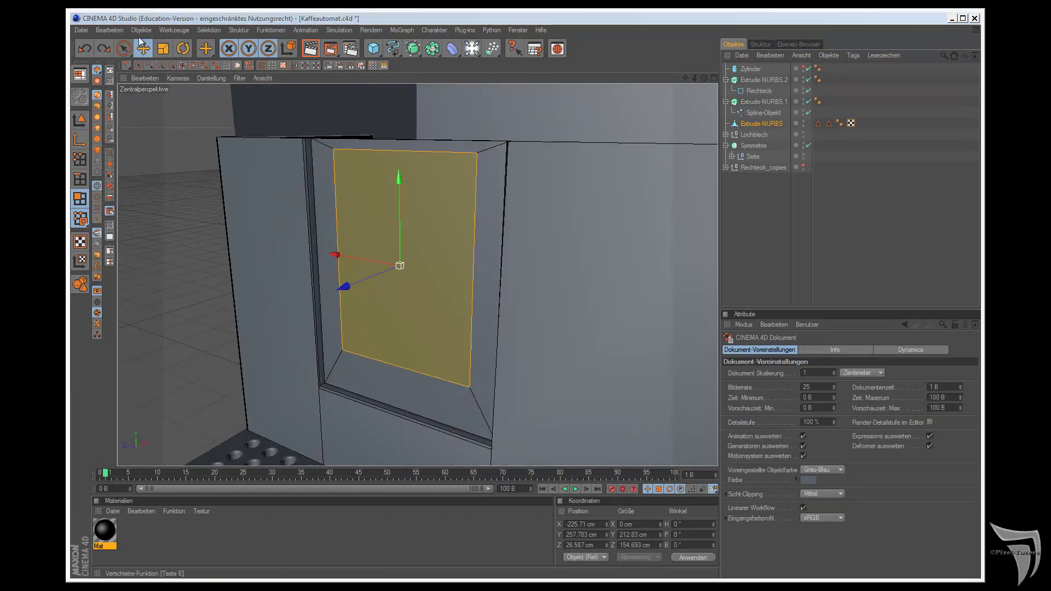
click(161, 48)
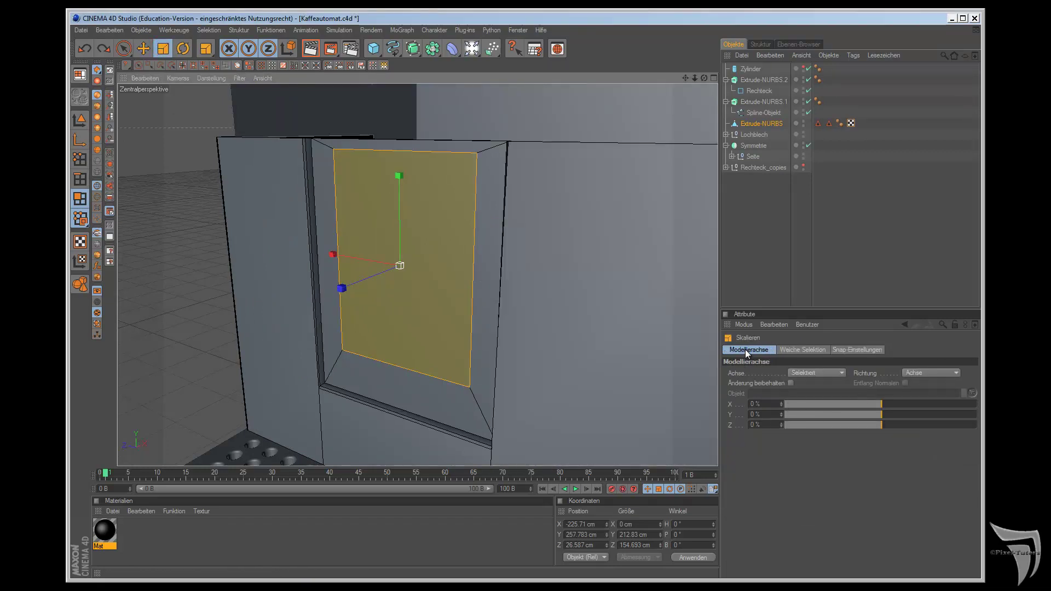
Step: Narrow the inset door face to about 118 cm from its right side, keeping the left edge fixed
drag(880, 404, 977, 403)
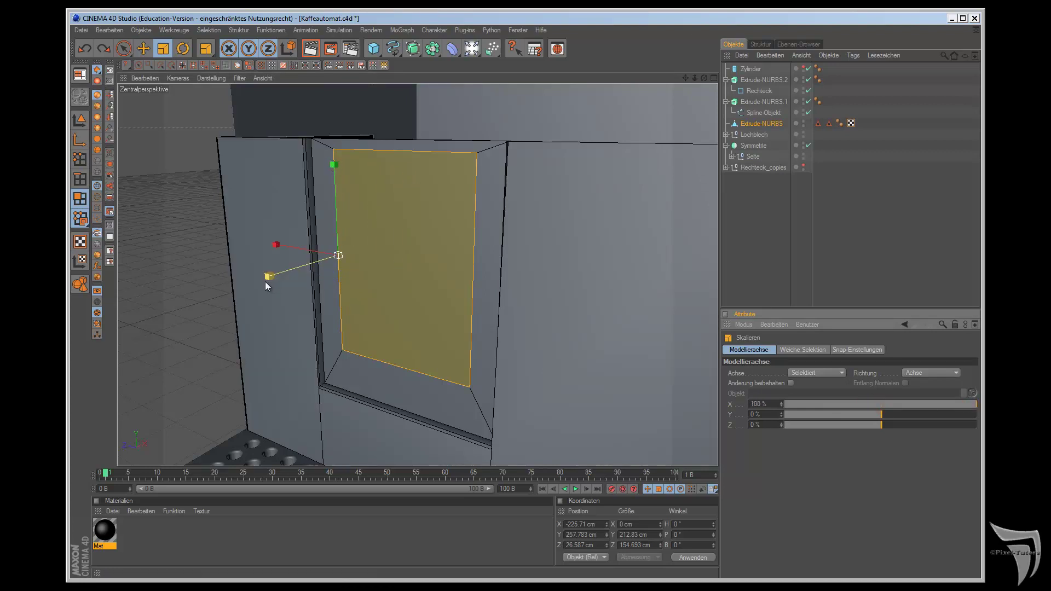
drag(277, 235, 592, 326)
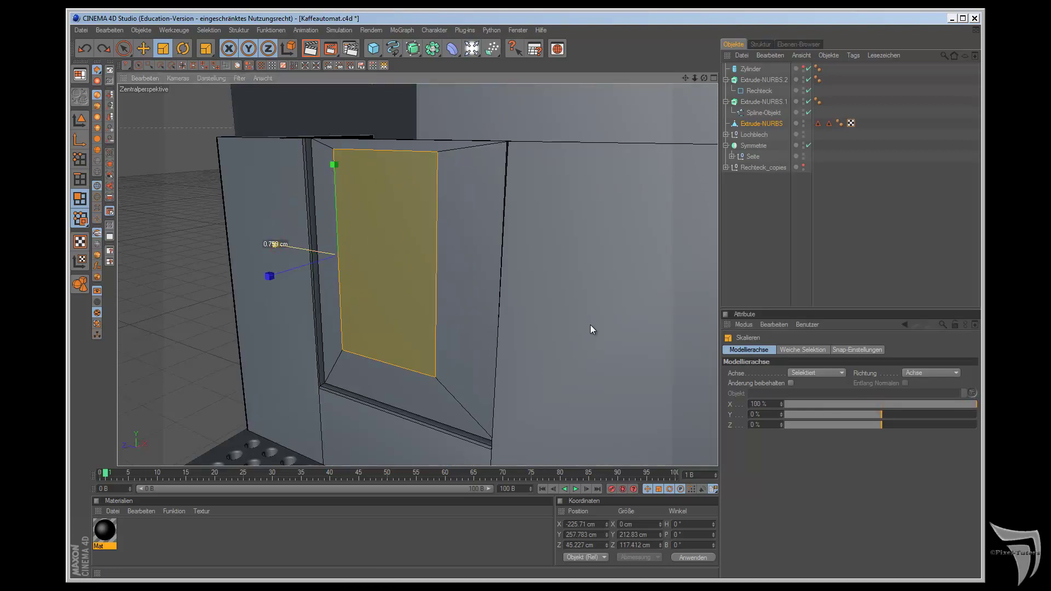
drag(704, 78, 591, 328)
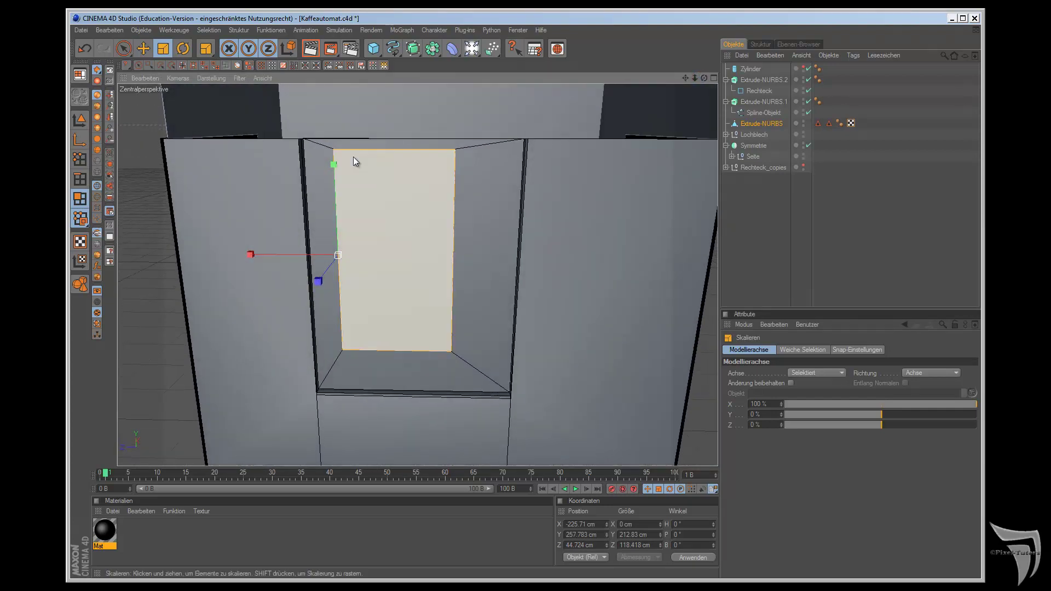
click(79, 179)
Step: Select the recess's top, left and right inner edges and add an edge loop across the recess
click(337, 208)
click(465, 147)
click(446, 150)
click(416, 208)
click(376, 247)
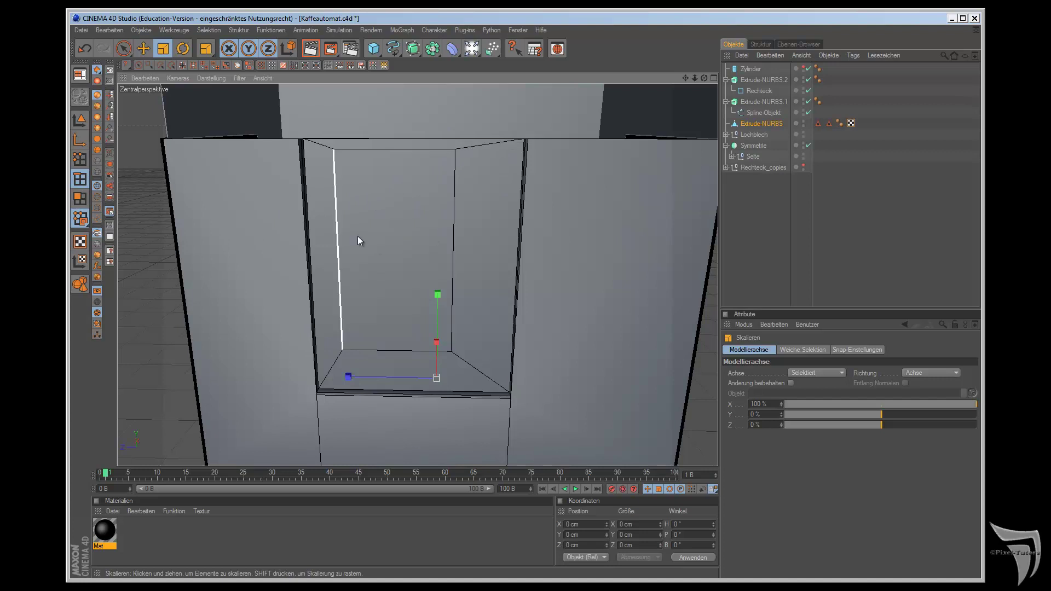
click(337, 215)
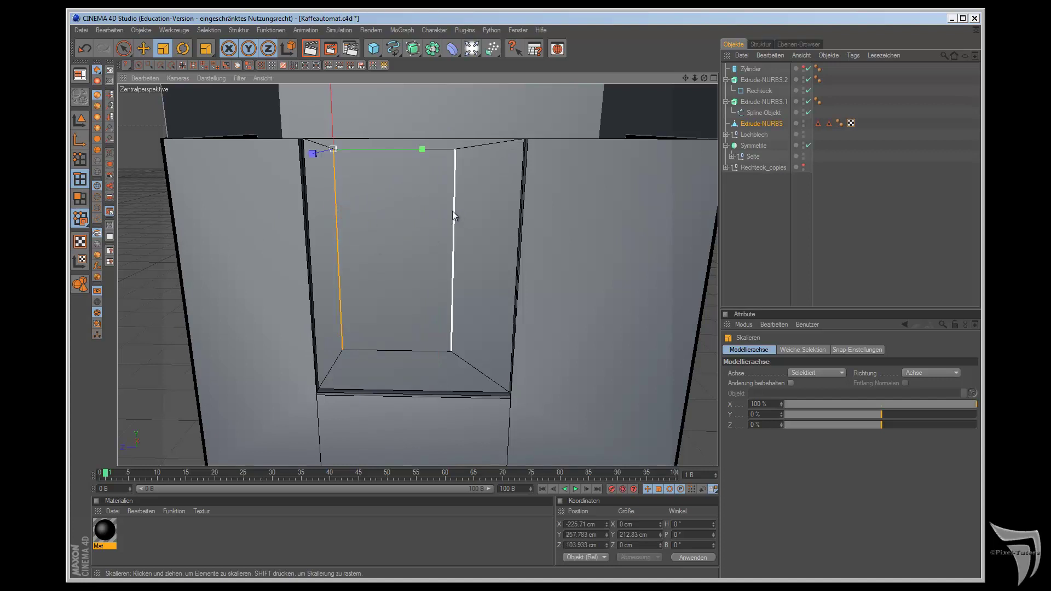
shift+click(452, 211)
click(143, 49)
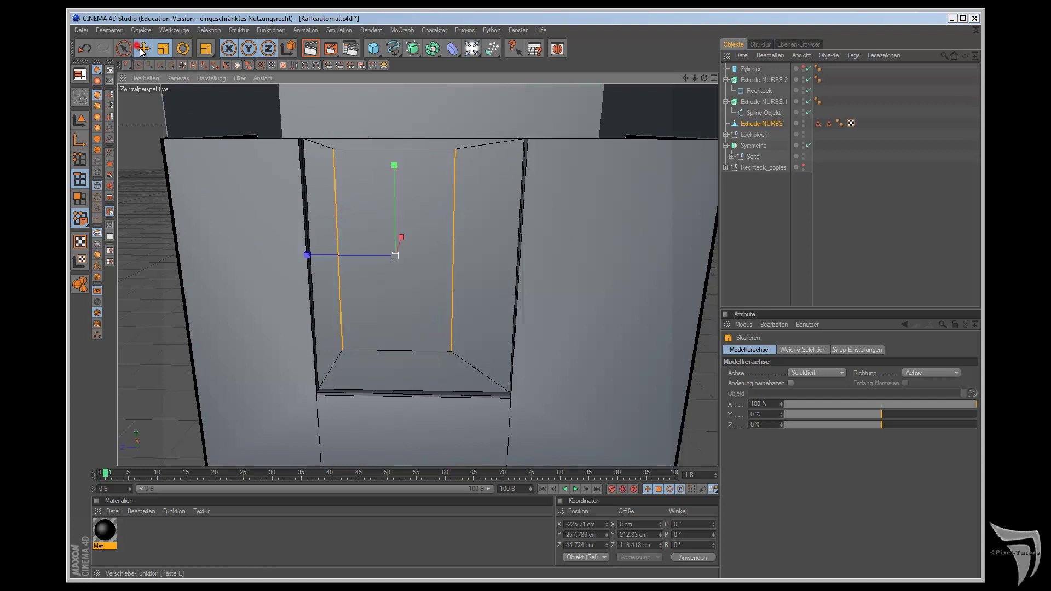
click(205, 48)
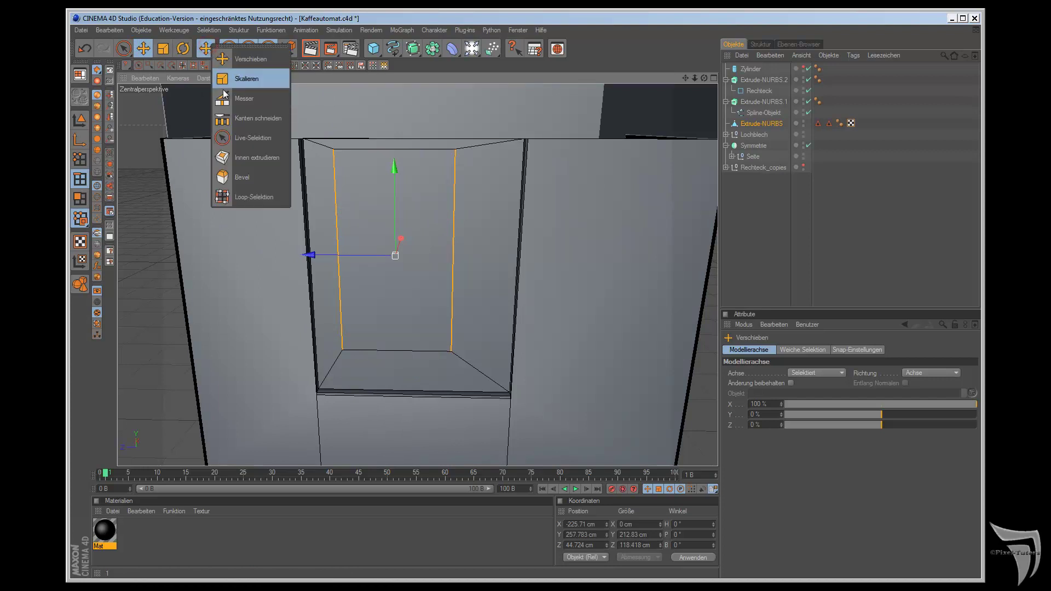
click(231, 121)
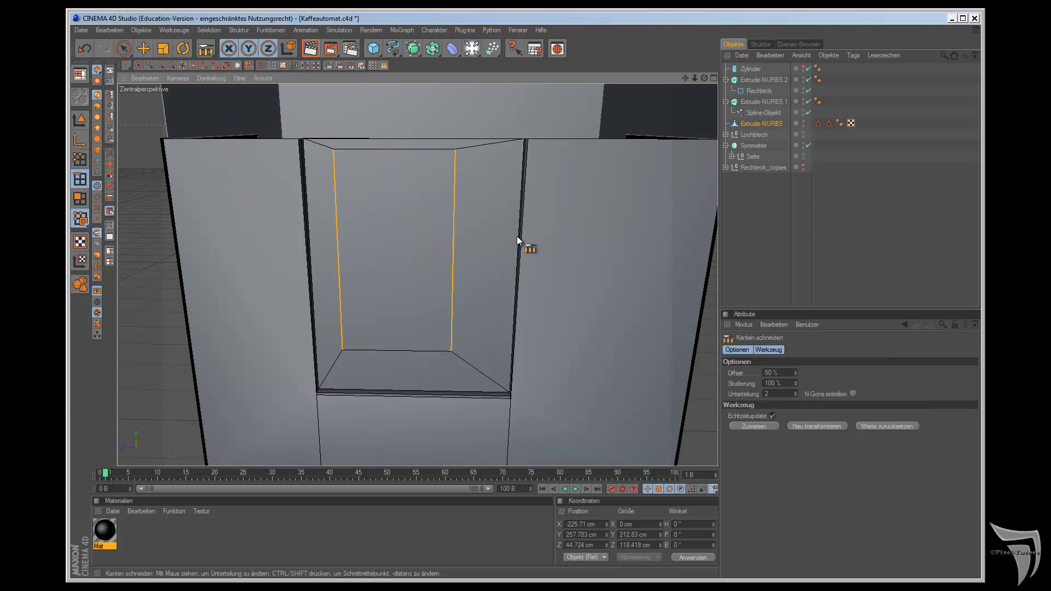
click(775, 396)
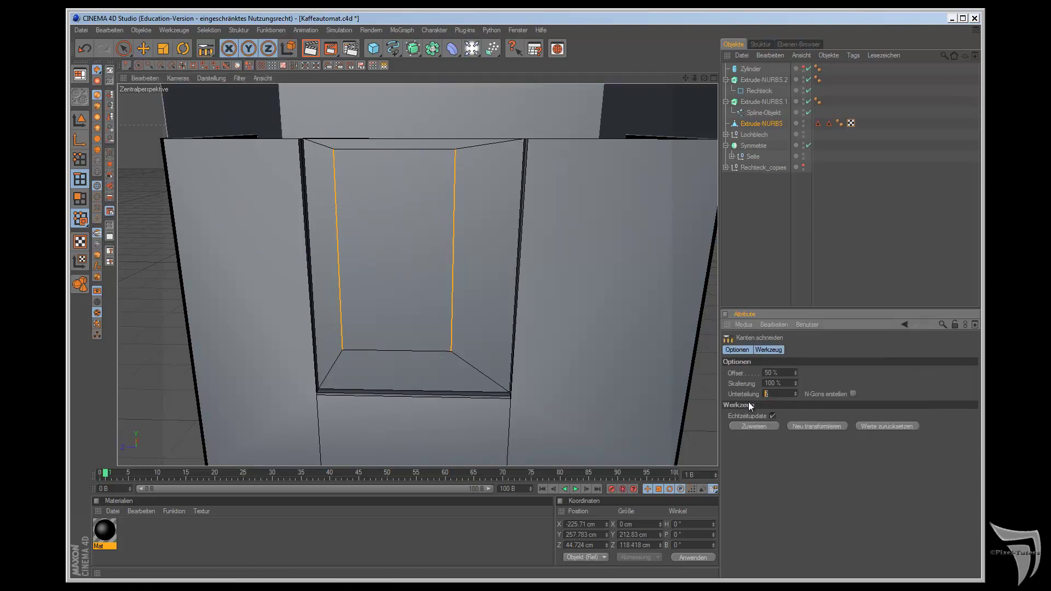
text(1)
click(763, 425)
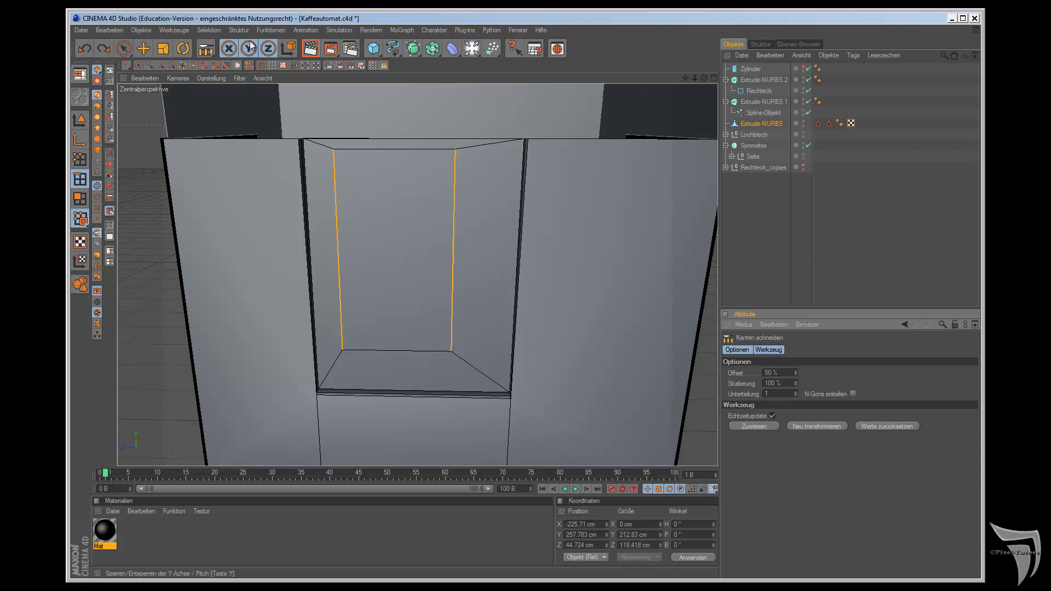
Step: Knife a horizontal cut across the recess back wall on the X-Z plane
click(205, 49)
click(244, 119)
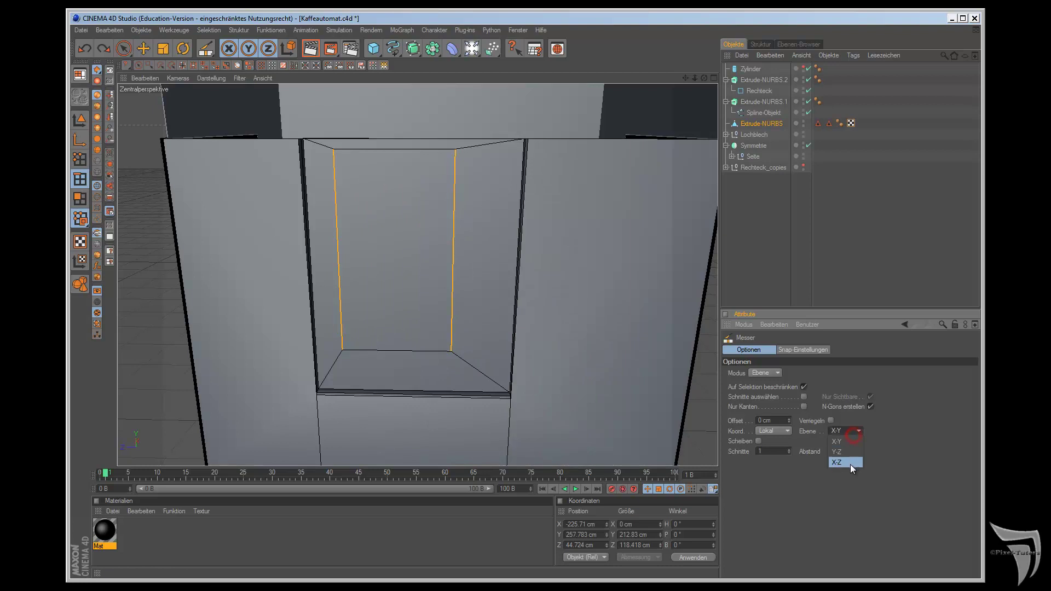
click(486, 241)
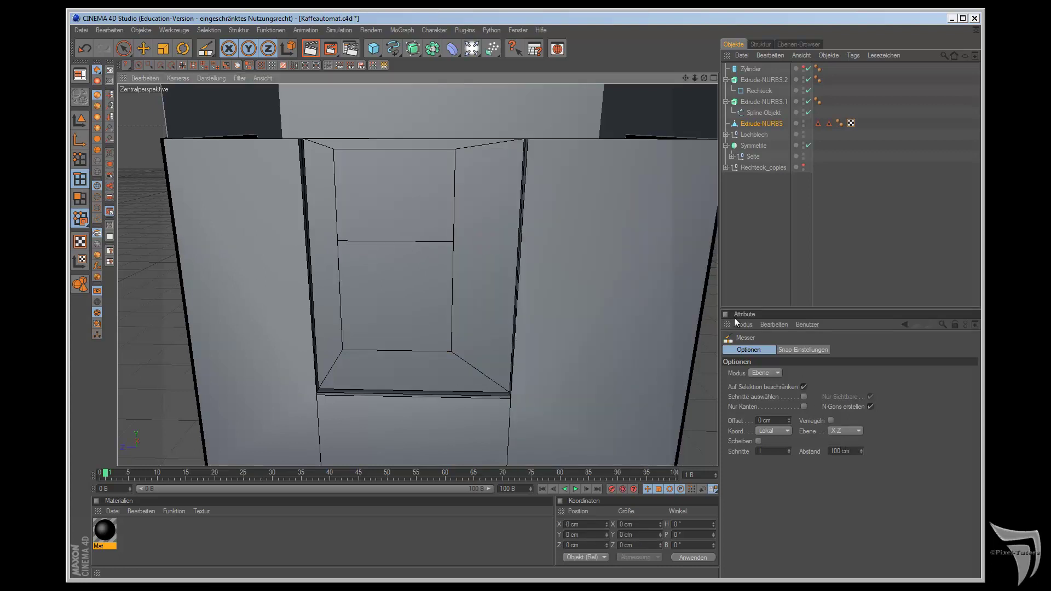
Step: Select the upper face of the recess back wall and set the modelling axis X to 0 %
click(80, 198)
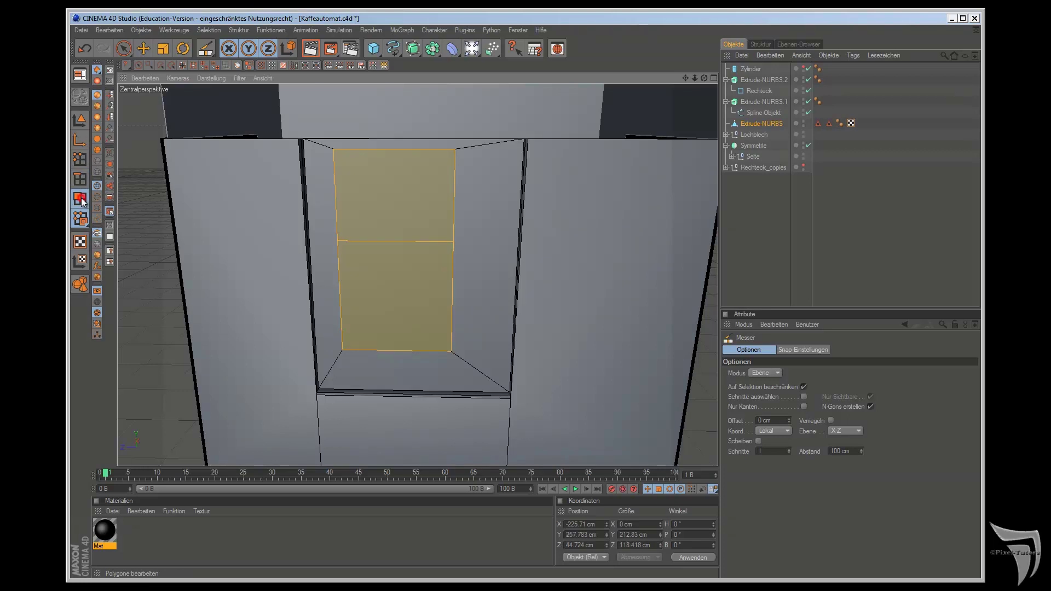
click(124, 48)
click(362, 175)
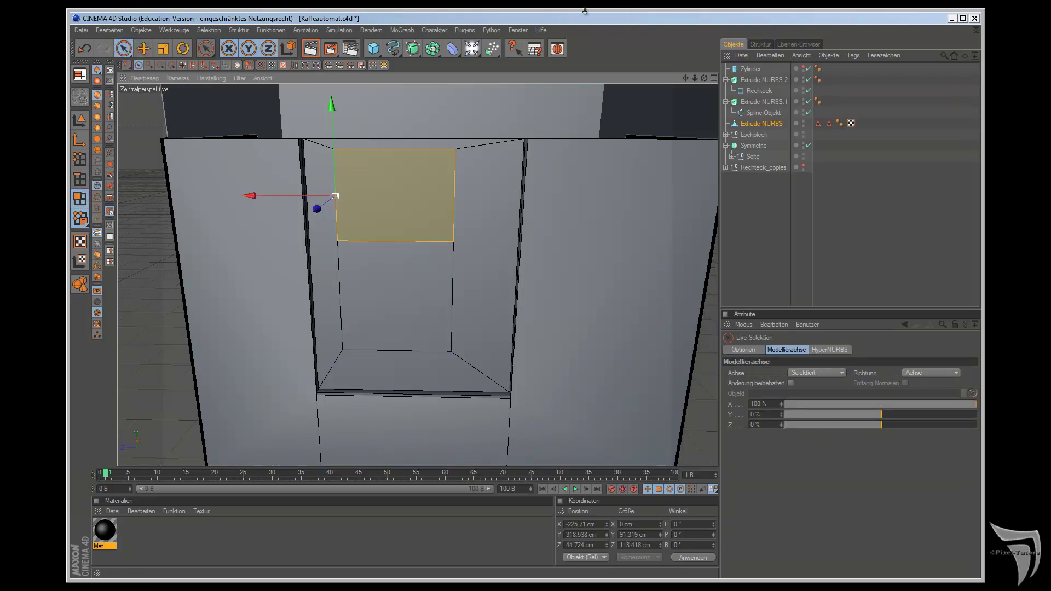
click(881, 405)
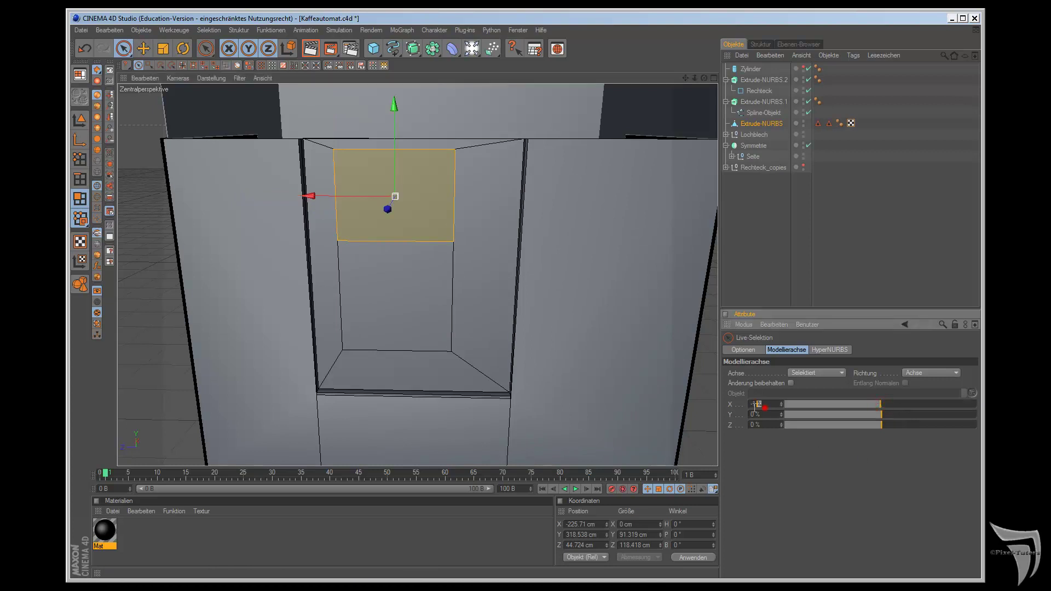
text(0)
key(Return)
Step: Extrude the upper back-wall face 20 cm forward into a block
click(235, 30)
click(281, 263)
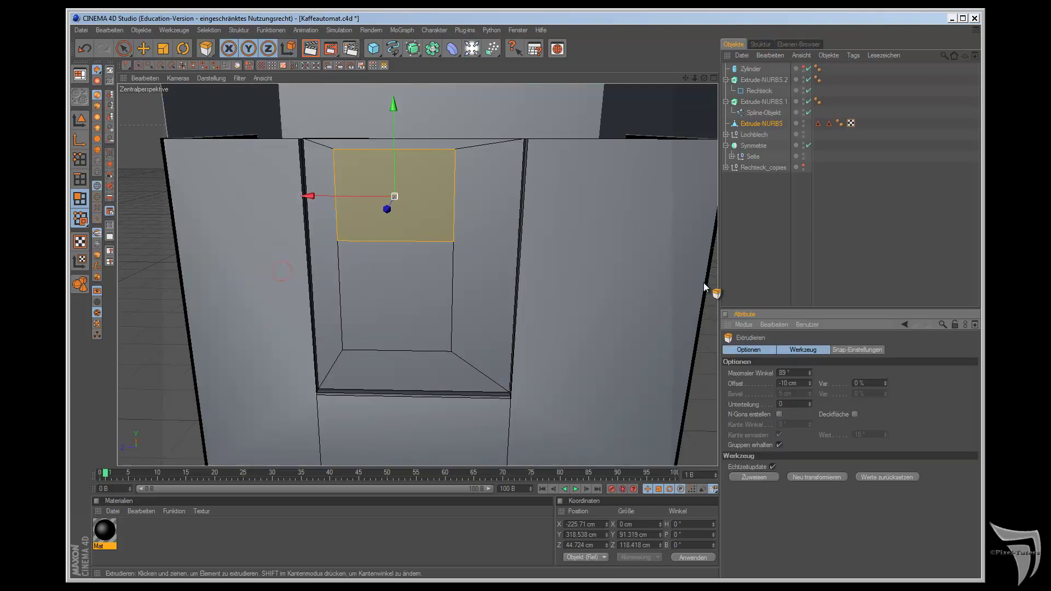
drag(704, 78, 591, 330)
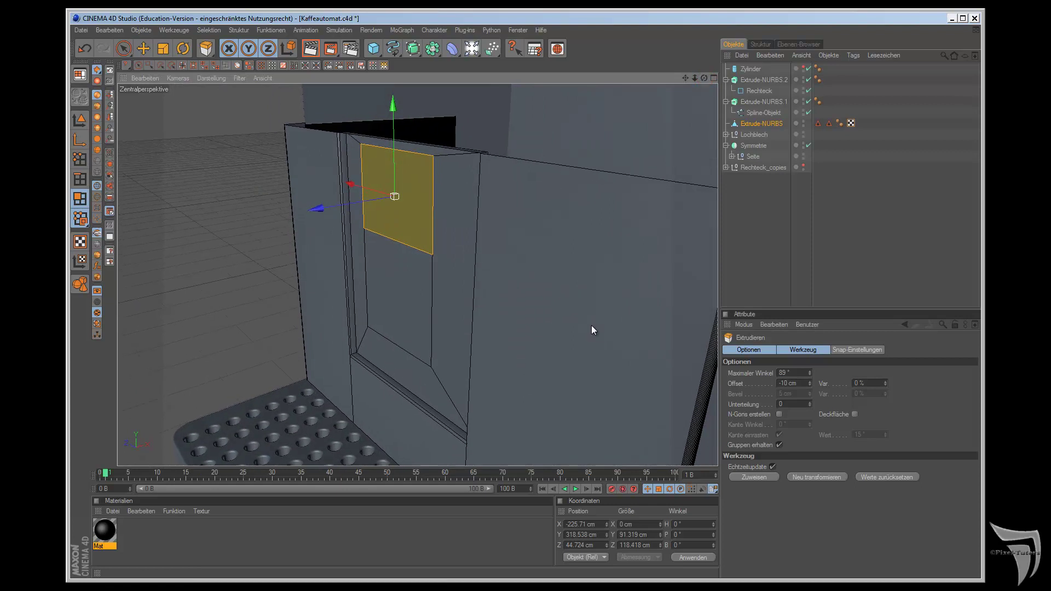
drag(789, 383, 762, 379)
text(20)
key(Return)
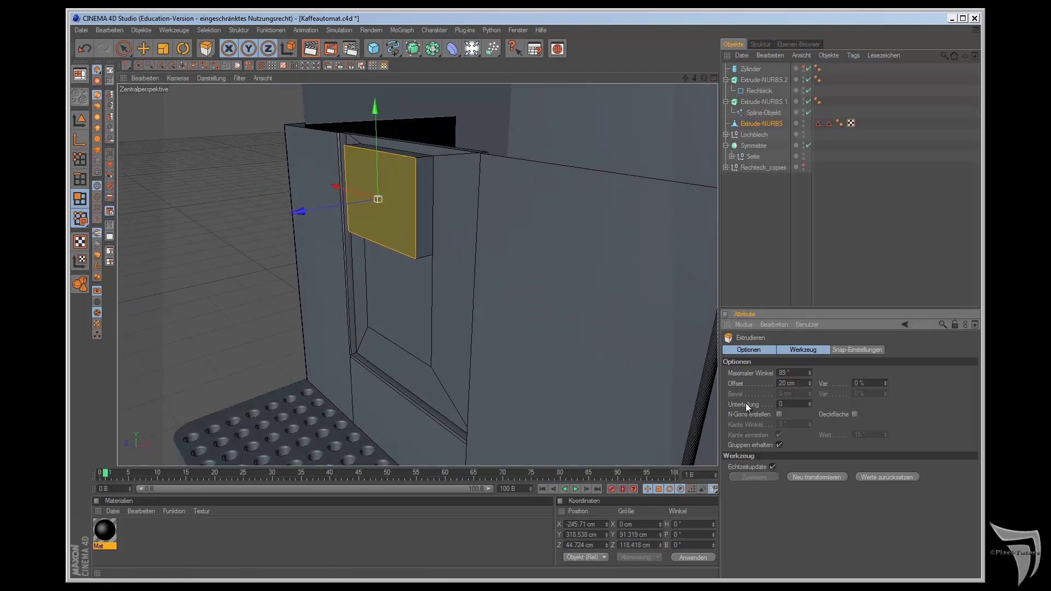
drag(704, 77, 590, 324)
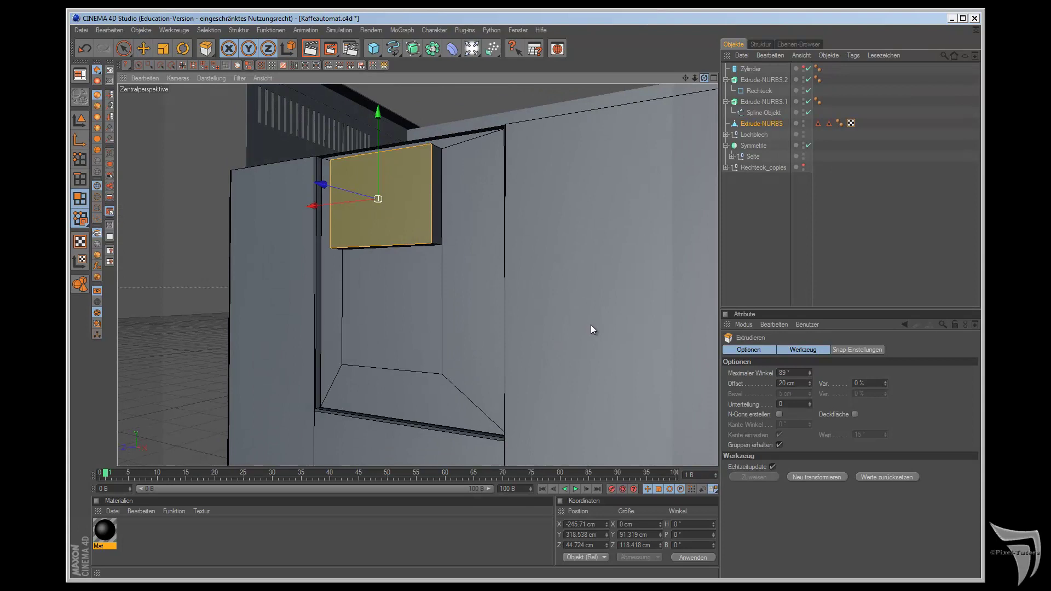
drag(590, 324, 593, 324)
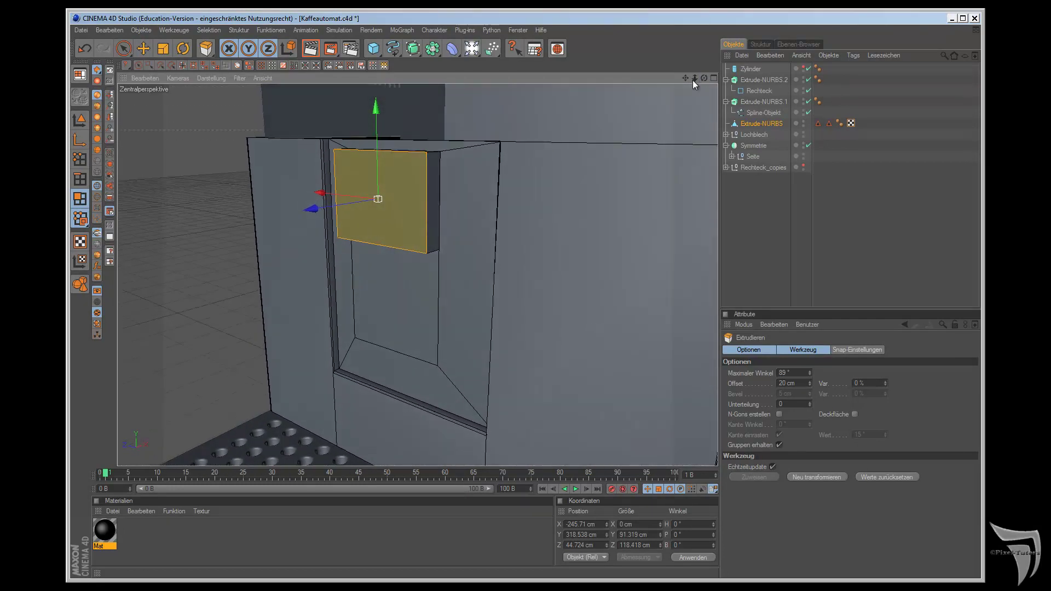
click(80, 179)
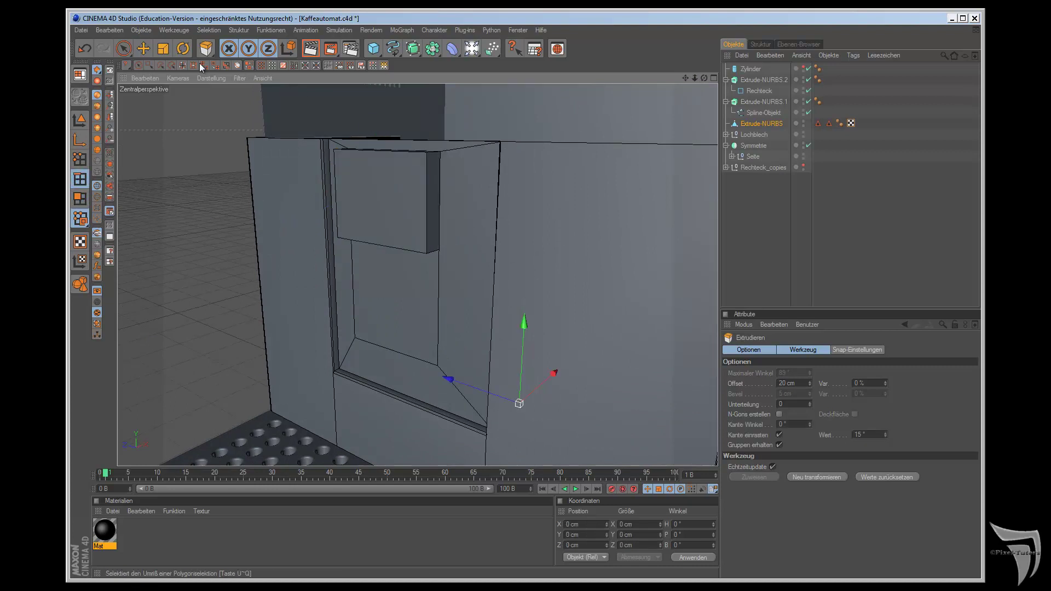
Step: Bevel the block's front edge loop with a Konvex profile, 2 cm inner offset and 4 subdivisions
click(183, 64)
click(425, 198)
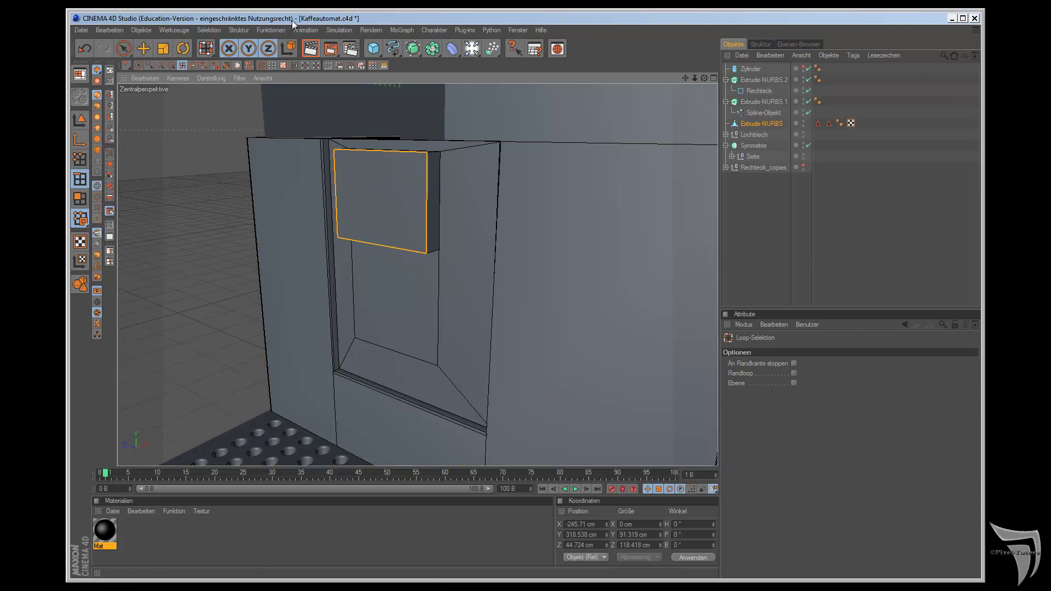
click(206, 48)
click(246, 30)
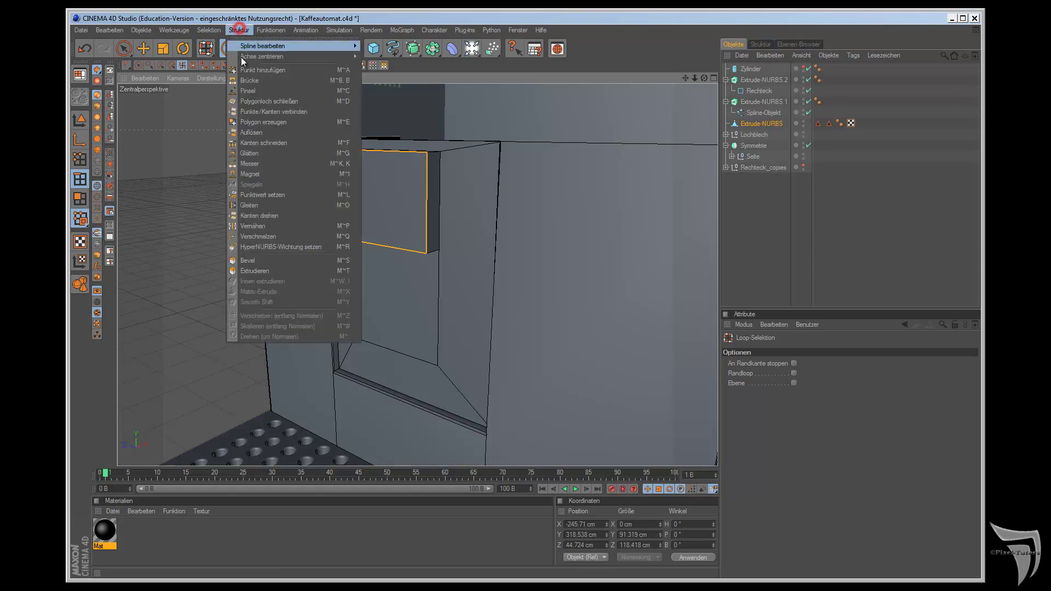
click(268, 265)
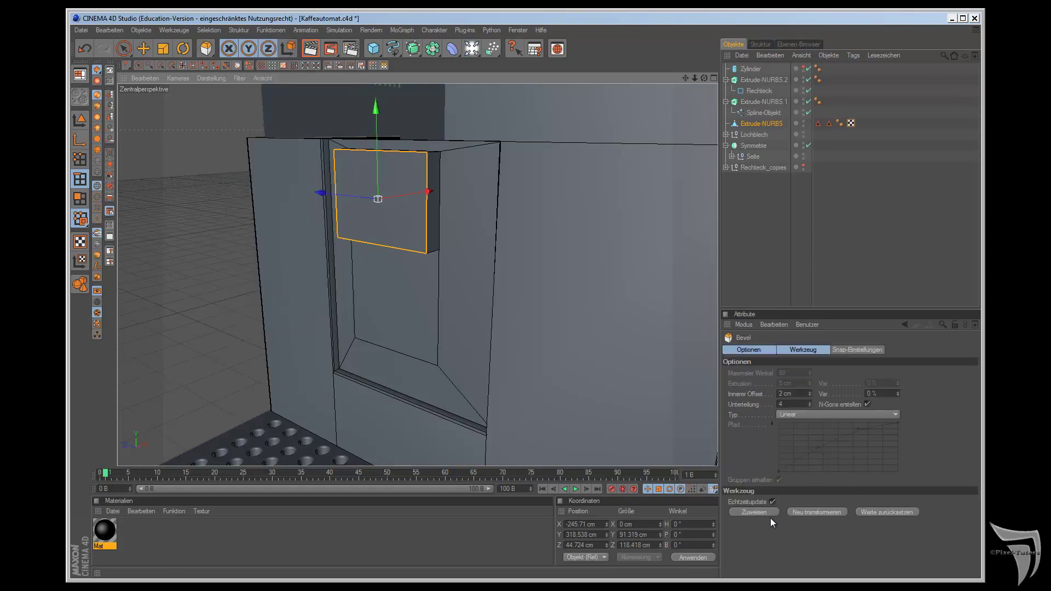
click(814, 415)
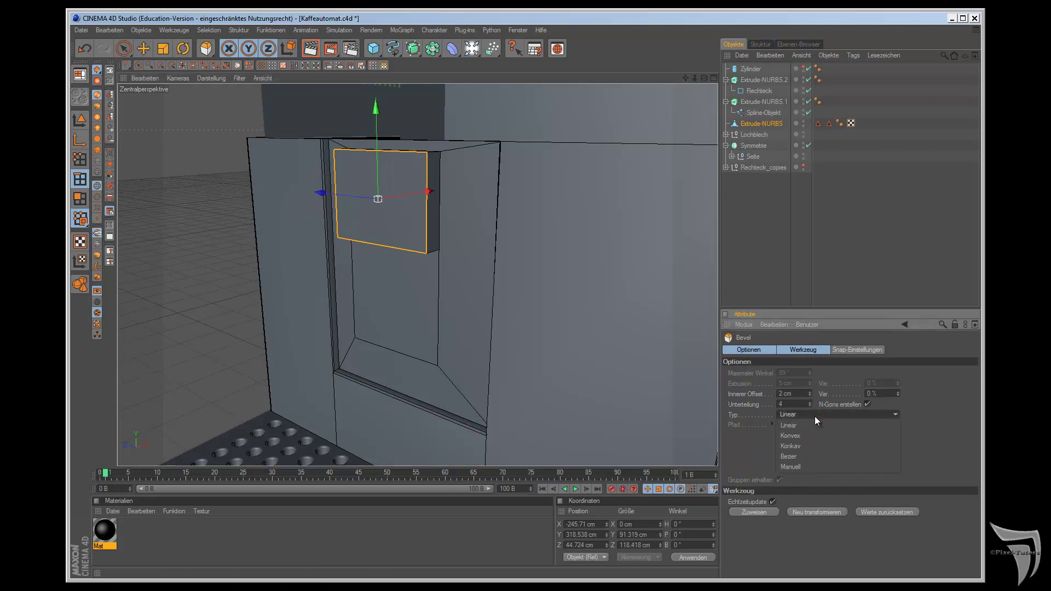
click(810, 434)
click(766, 514)
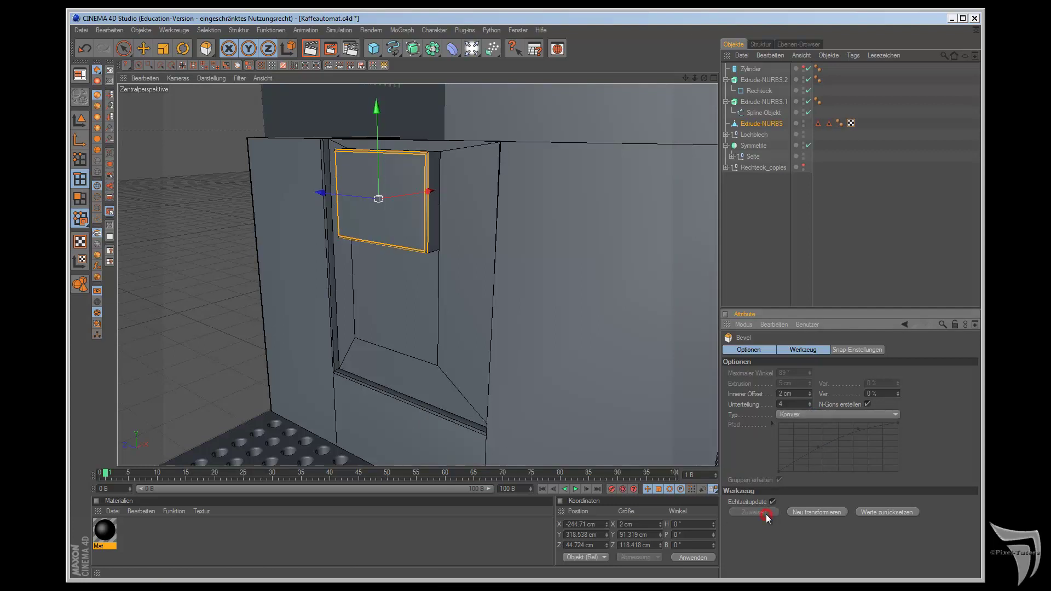
drag(703, 79, 590, 324)
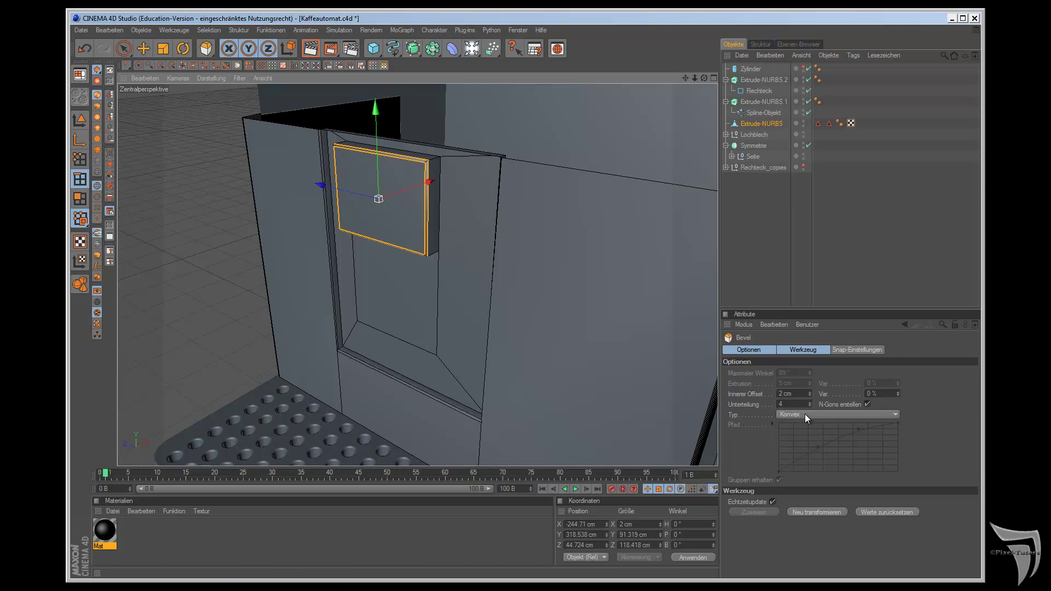
drag(705, 77, 602, 327)
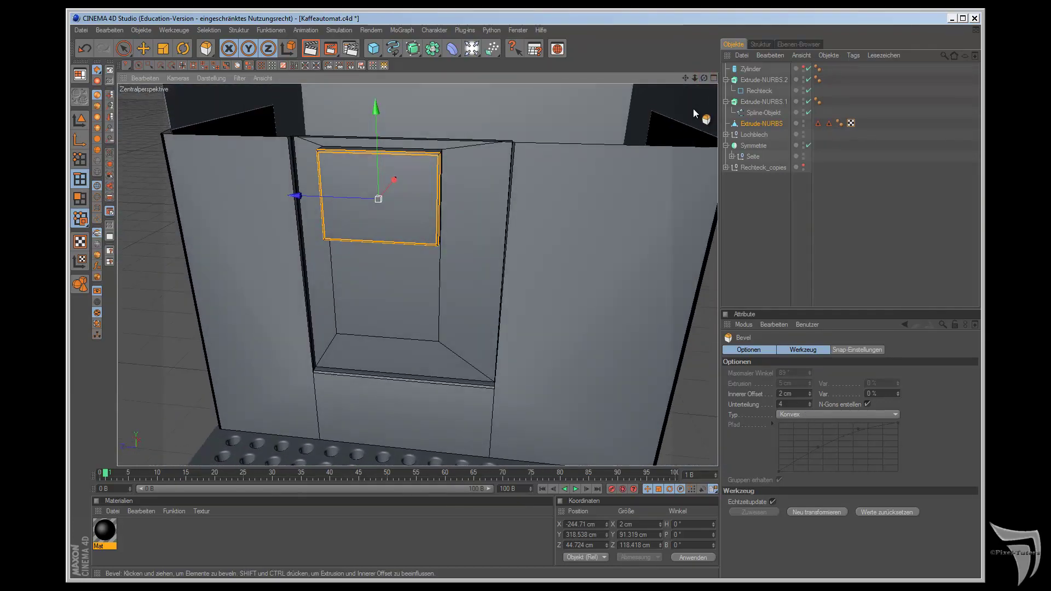
click(517, 30)
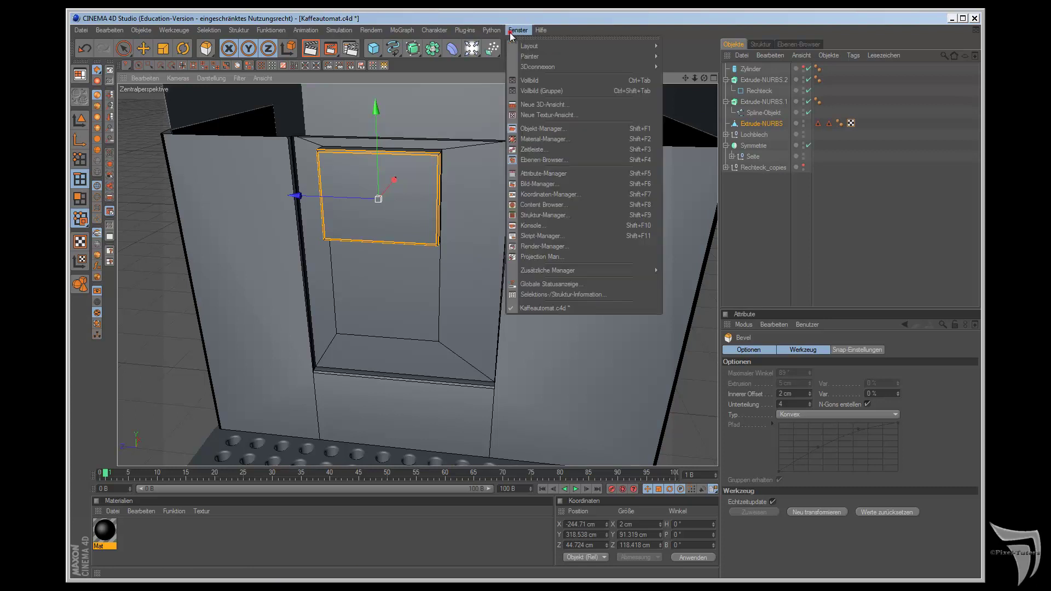
click(561, 181)
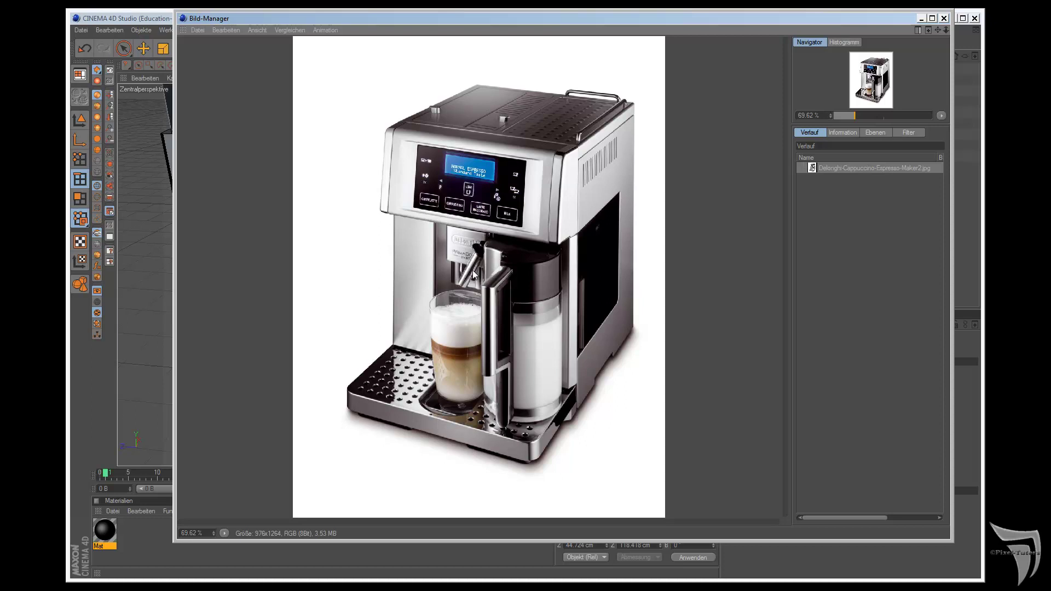
click(922, 19)
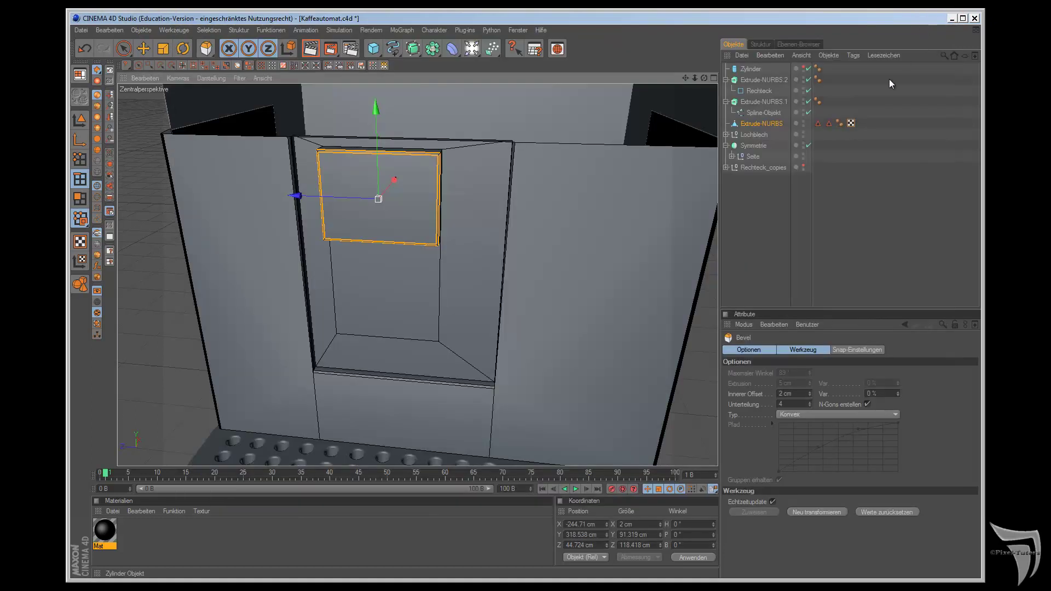
Step: Select the lower face of the recess back wall from a near-frontal view
click(145, 48)
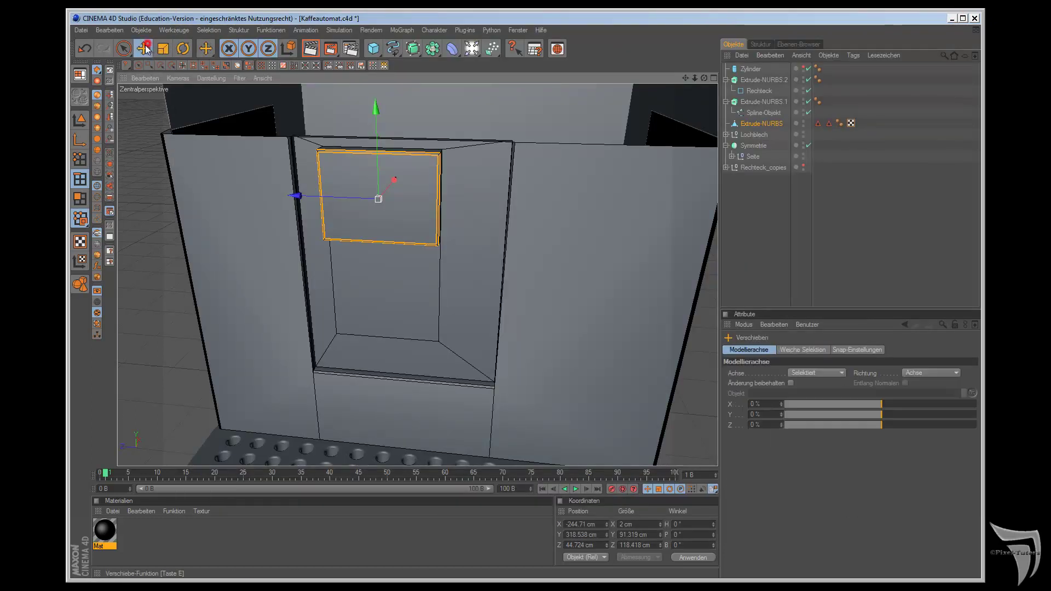
click(79, 126)
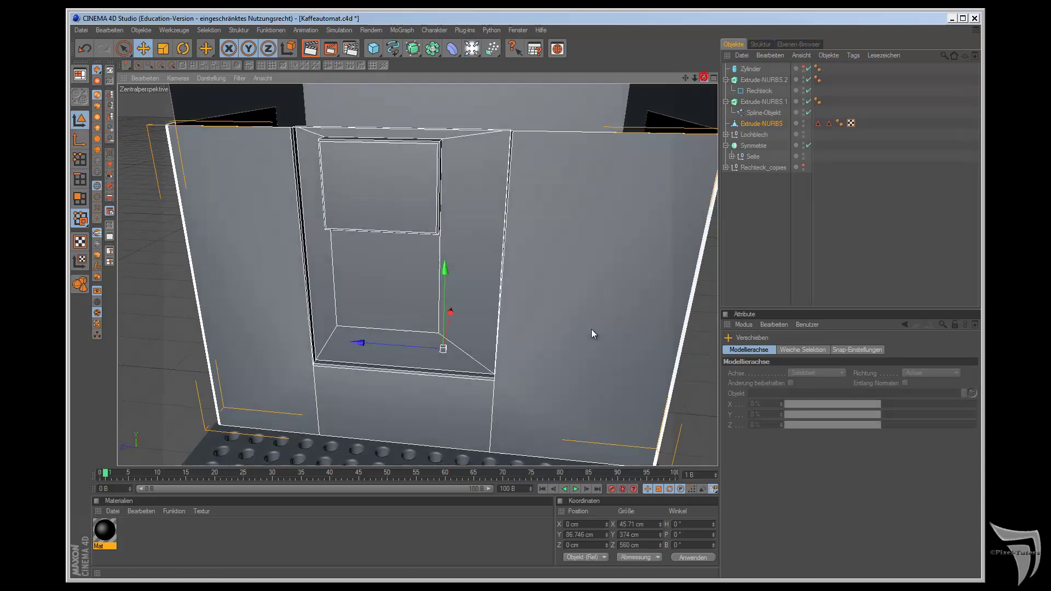
alt+drag(591, 326, 590, 324)
click(79, 178)
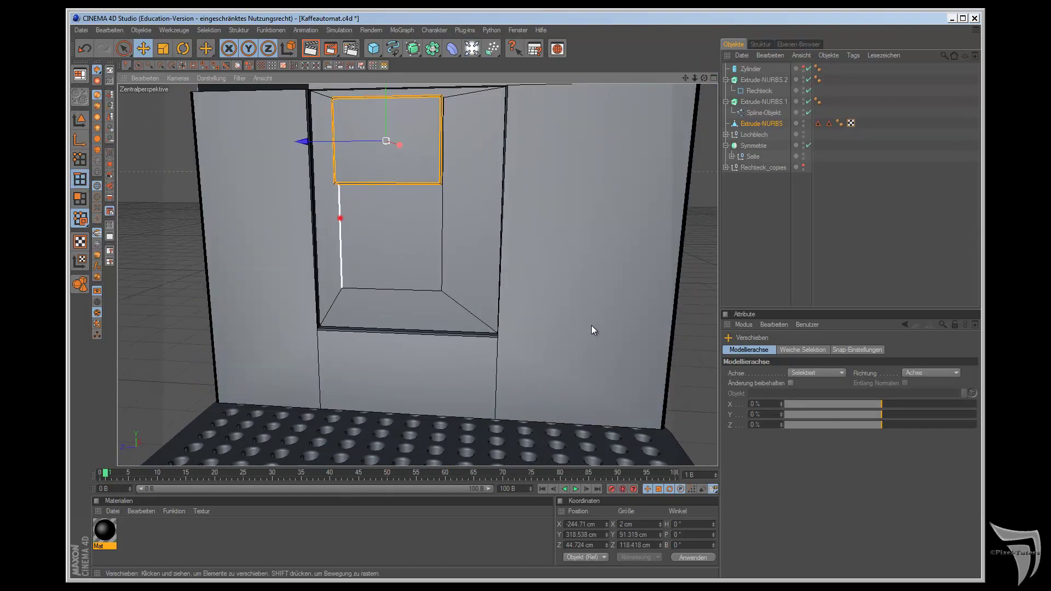
click(125, 49)
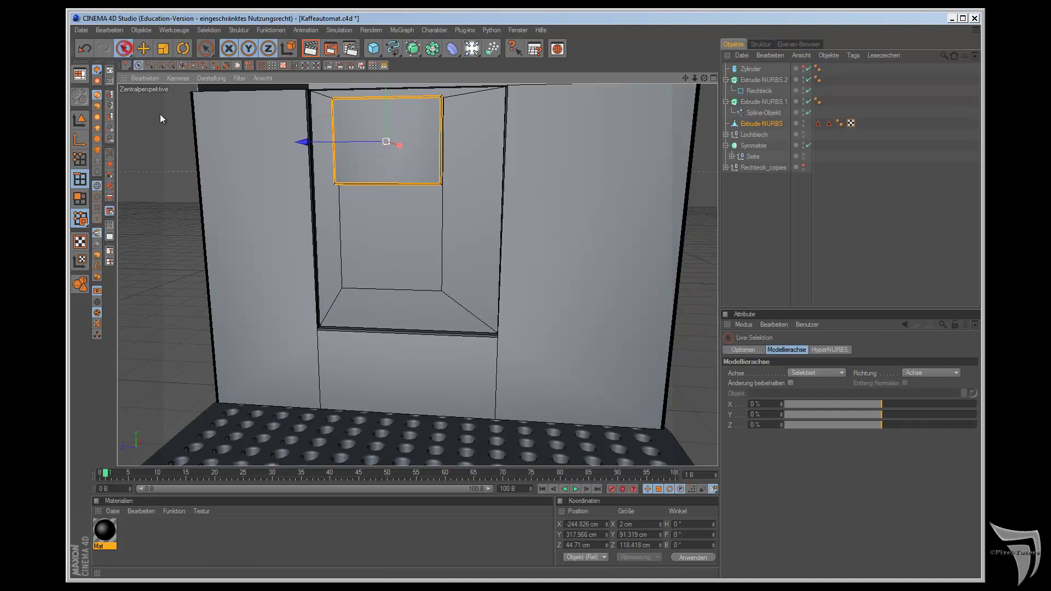
drag(336, 227, 455, 228)
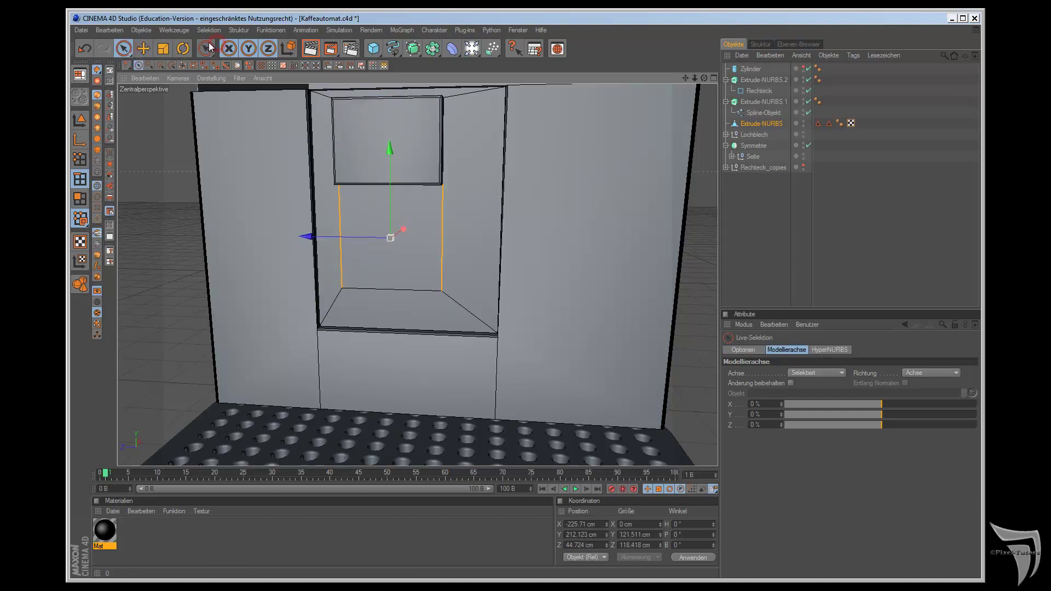
Step: Knife a horizontal edge across the lower face, select the part below the block, and check the reference photo
drag(217, 47, 243, 156)
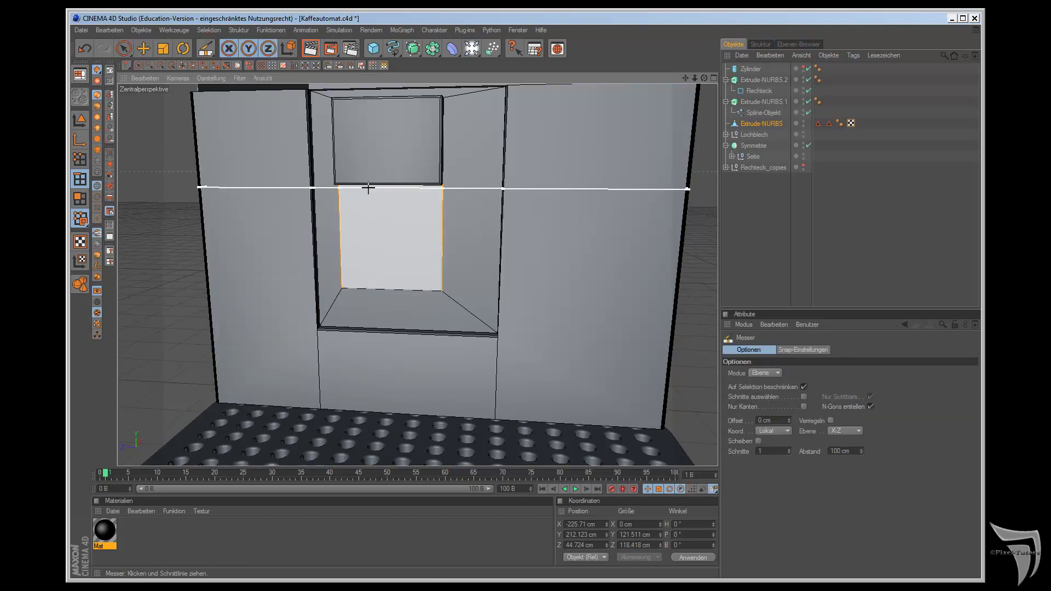
click(367, 187)
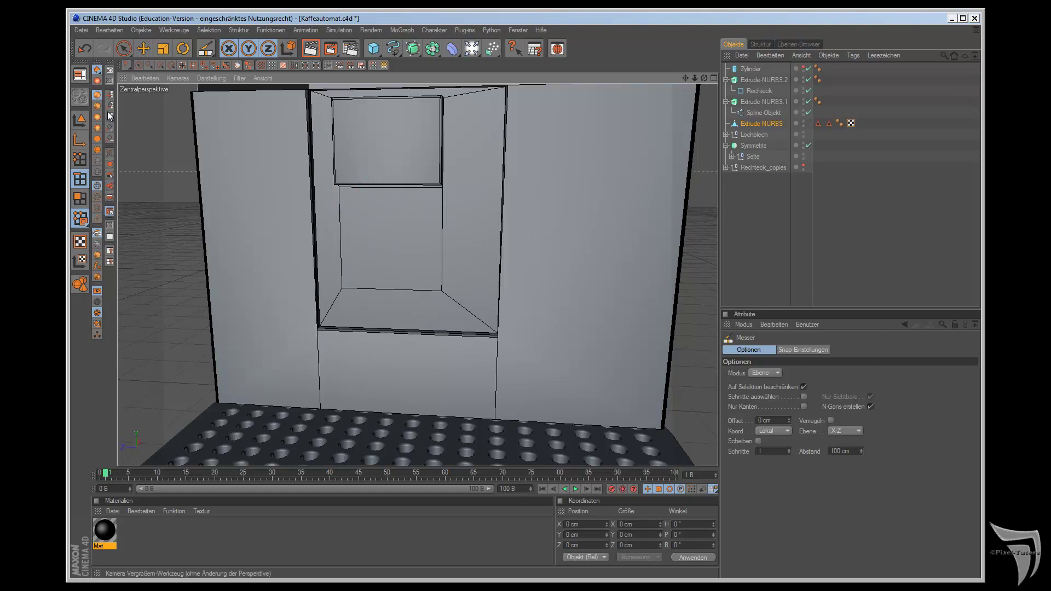
click(79, 197)
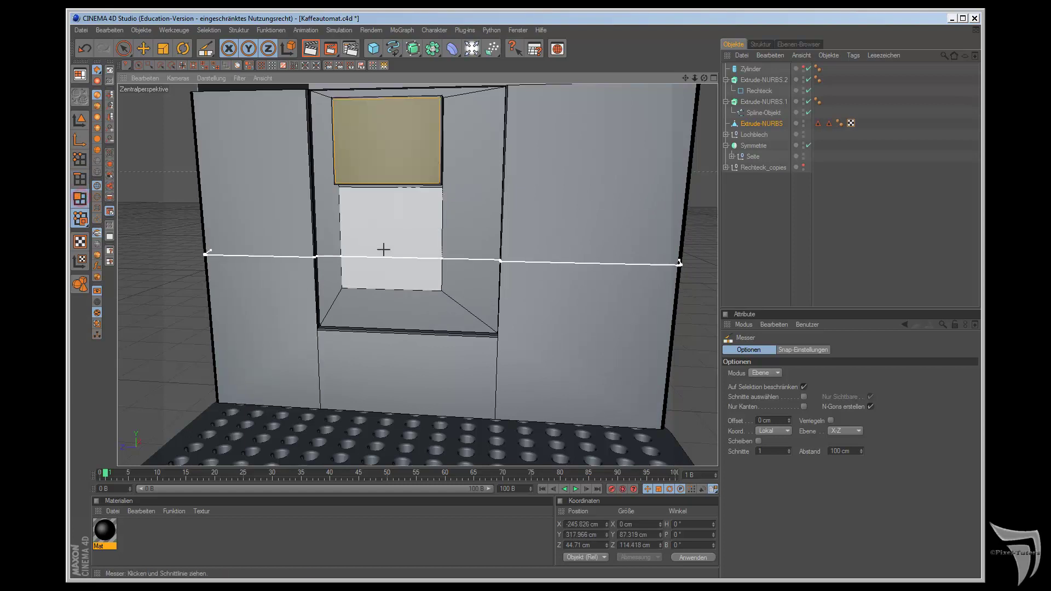
click(124, 49)
click(403, 252)
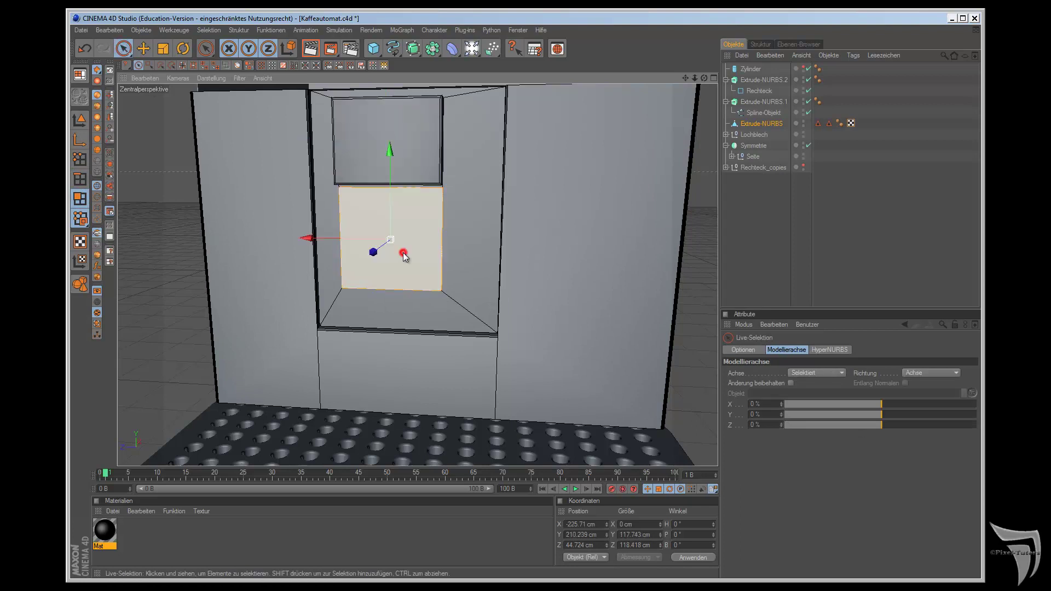
mouse_move(704, 77)
mouse_down()
mouse_move(598, 324)
mouse_move(445, 299)
mouse_up()
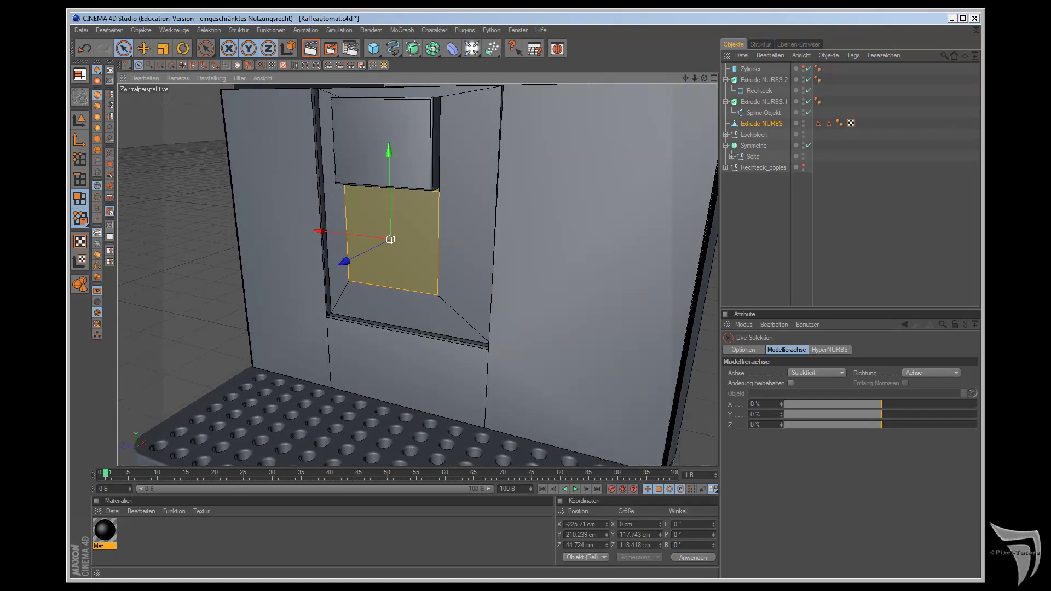
key(shift+F6)
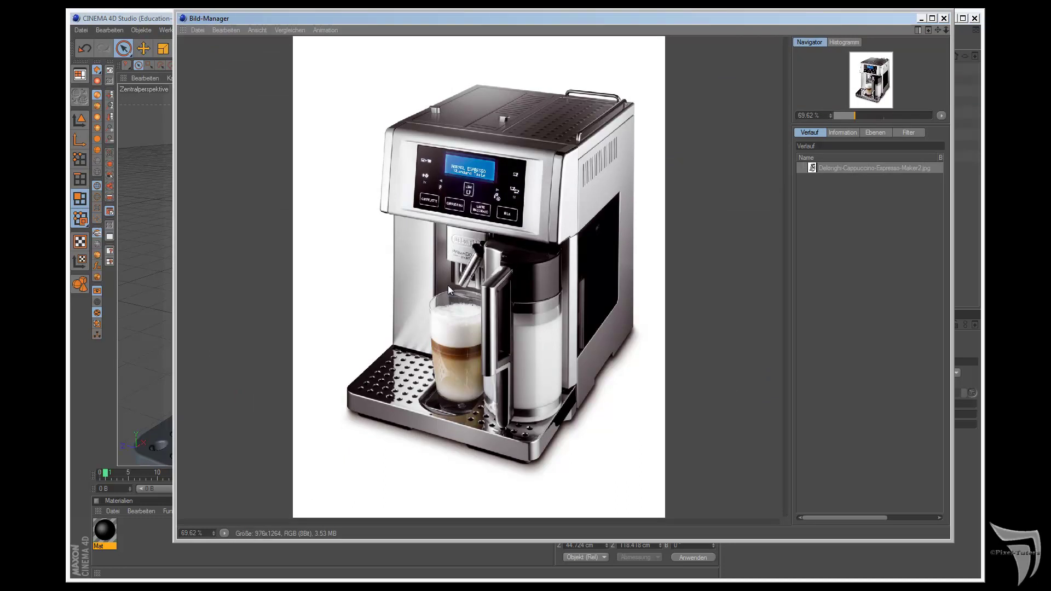
click(923, 19)
Step: Extrude the lower back-wall face beneath the block with a 10 cm offset
drag(704, 78, 590, 324)
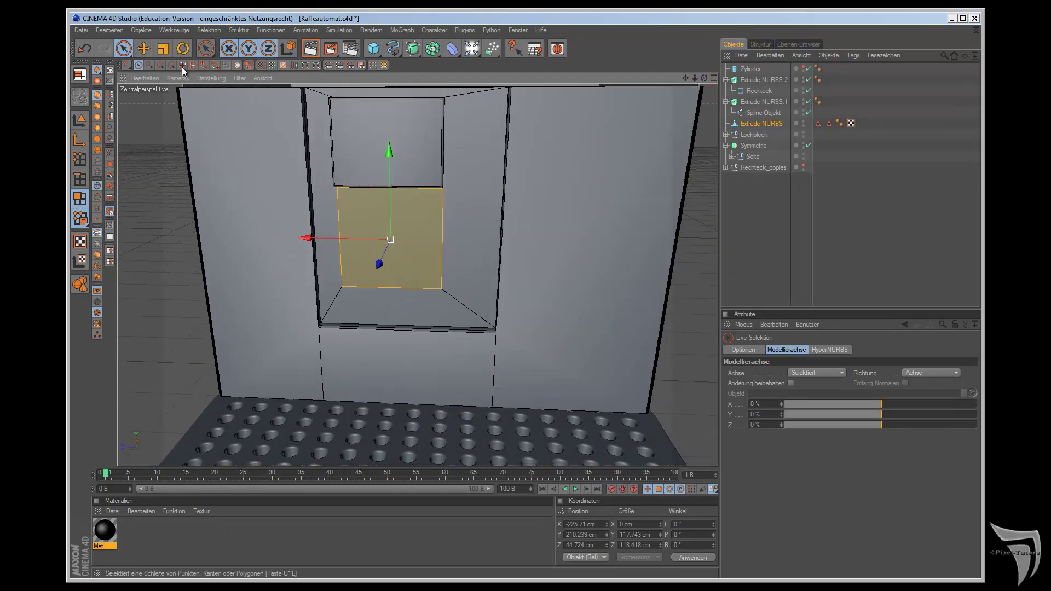
click(207, 47)
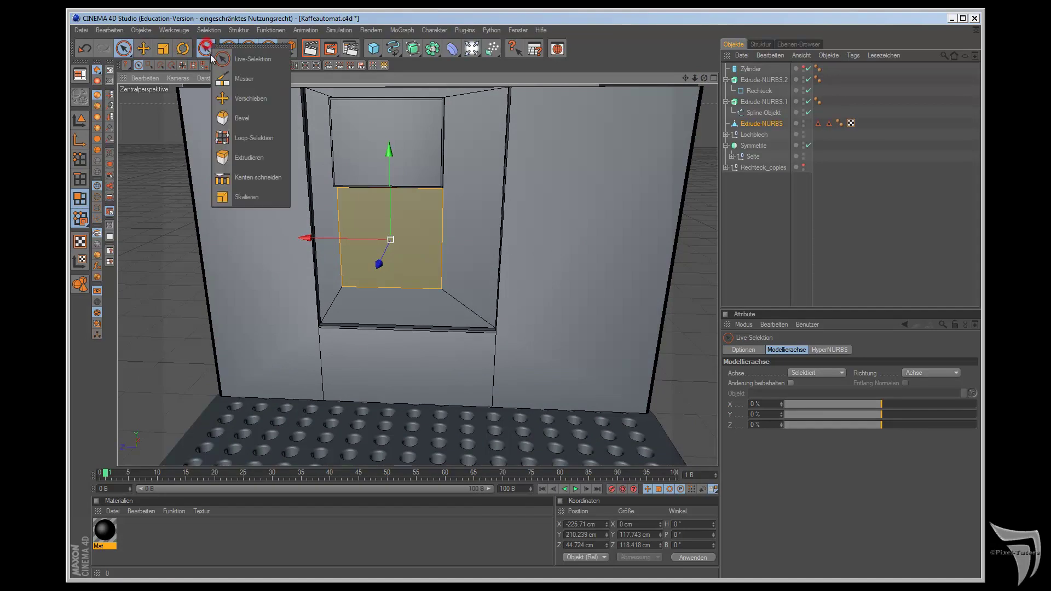
click(244, 160)
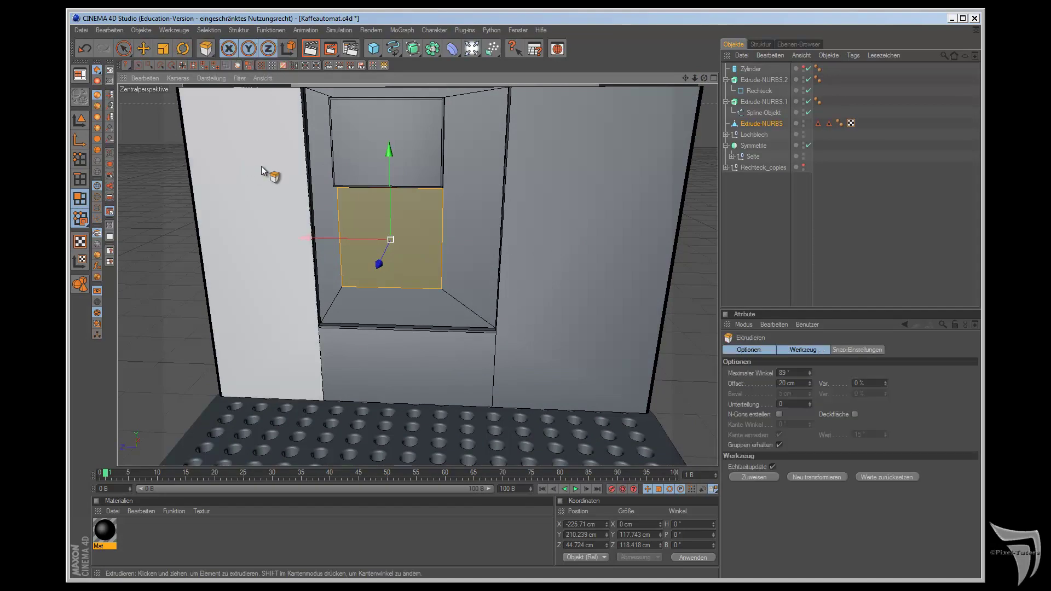
click(785, 383)
double_click(783, 383)
text(5)
key(Return)
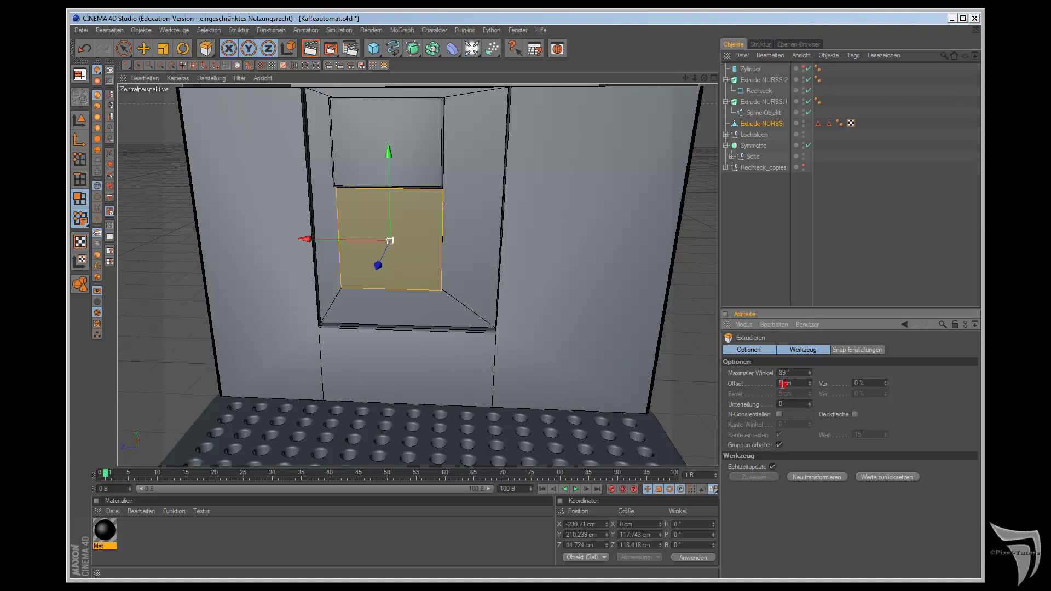
text(0)
key(Return)
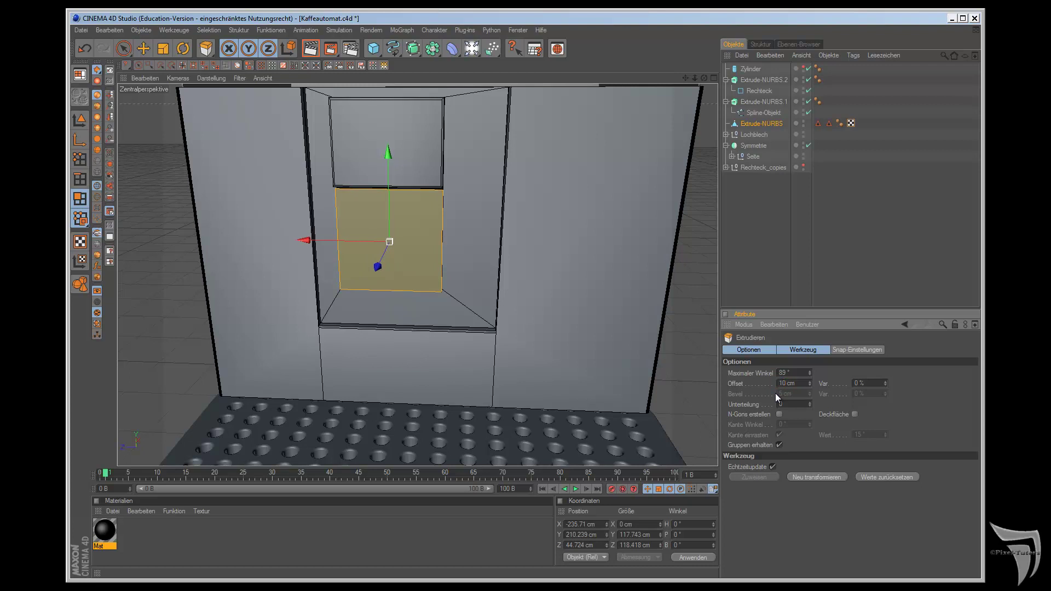
Step: Loop-select the edge border around the lower extruded panel
drag(705, 78, 591, 325)
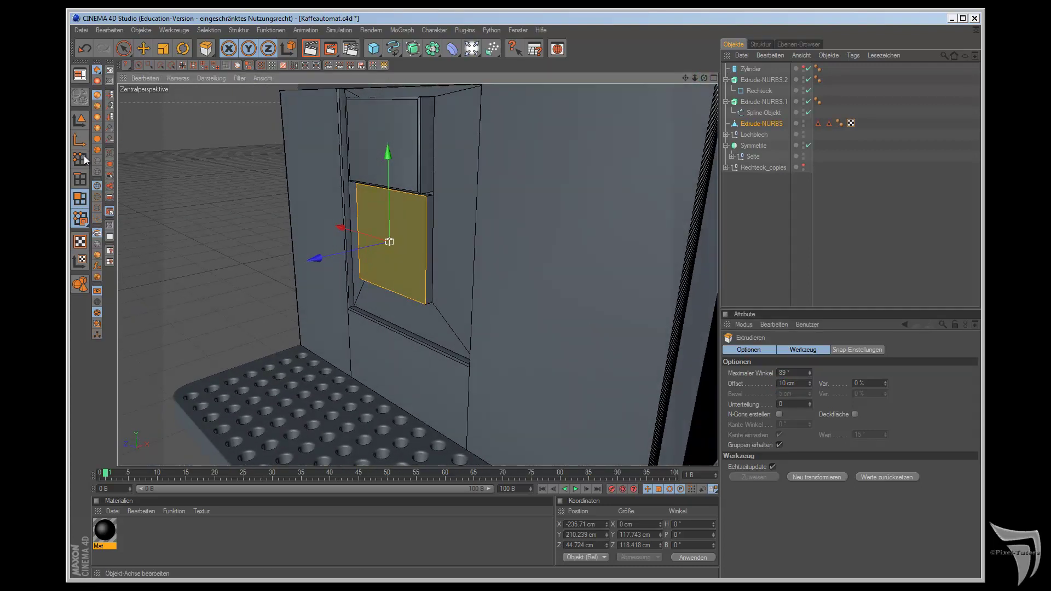
click(80, 180)
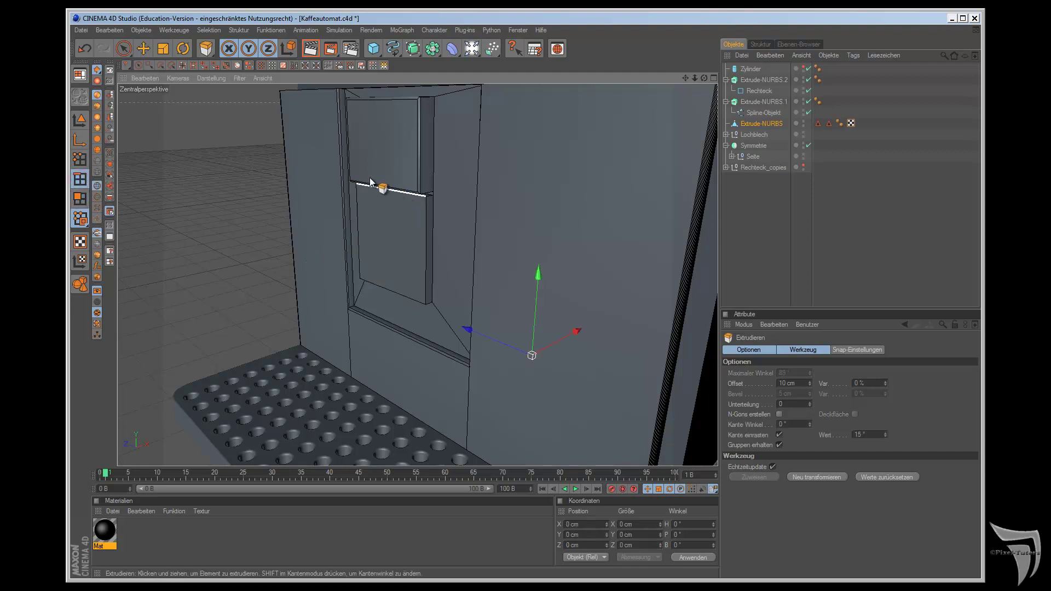
click(181, 67)
click(422, 245)
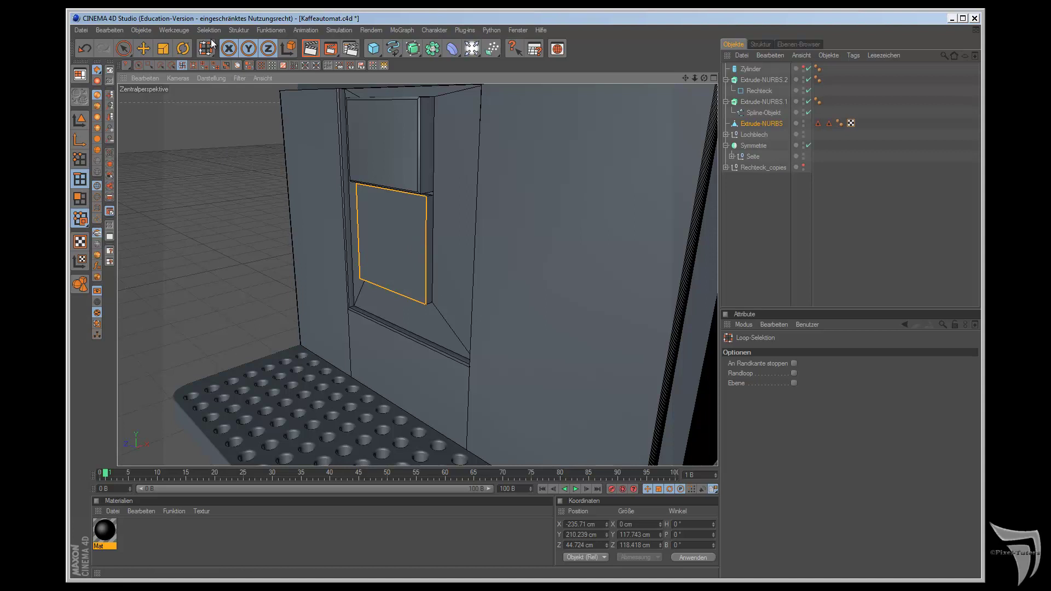
Step: Bevel the lower panel's border edges (2 cm inner offset, 4 subdivisions) and reselect its edge loop
drag(212, 48, 252, 156)
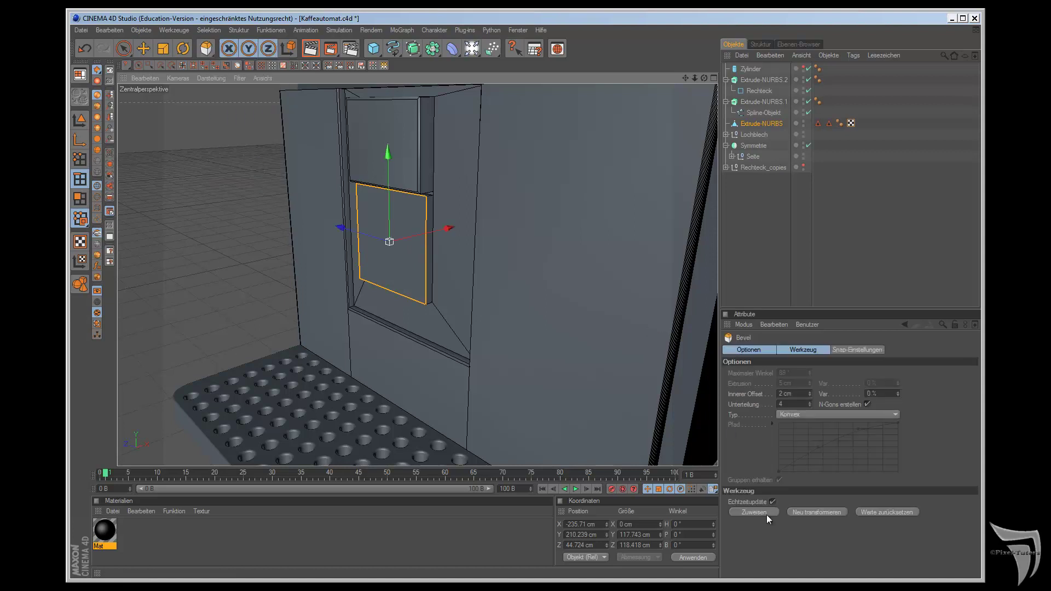
click(764, 513)
alt+drag(590, 324, 593, 324)
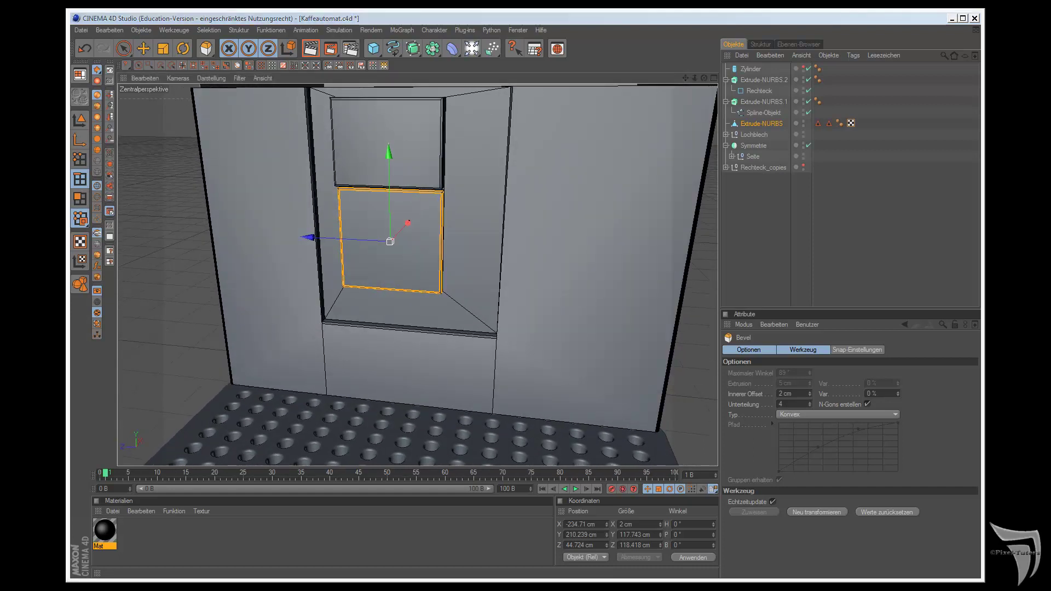
key(shift+F6)
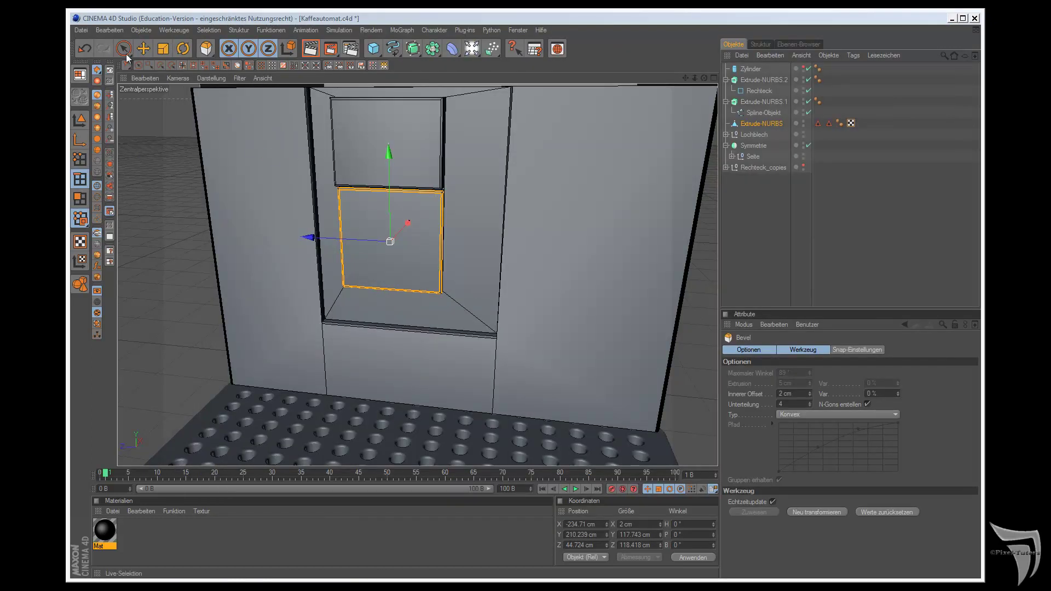
click(182, 66)
click(411, 214)
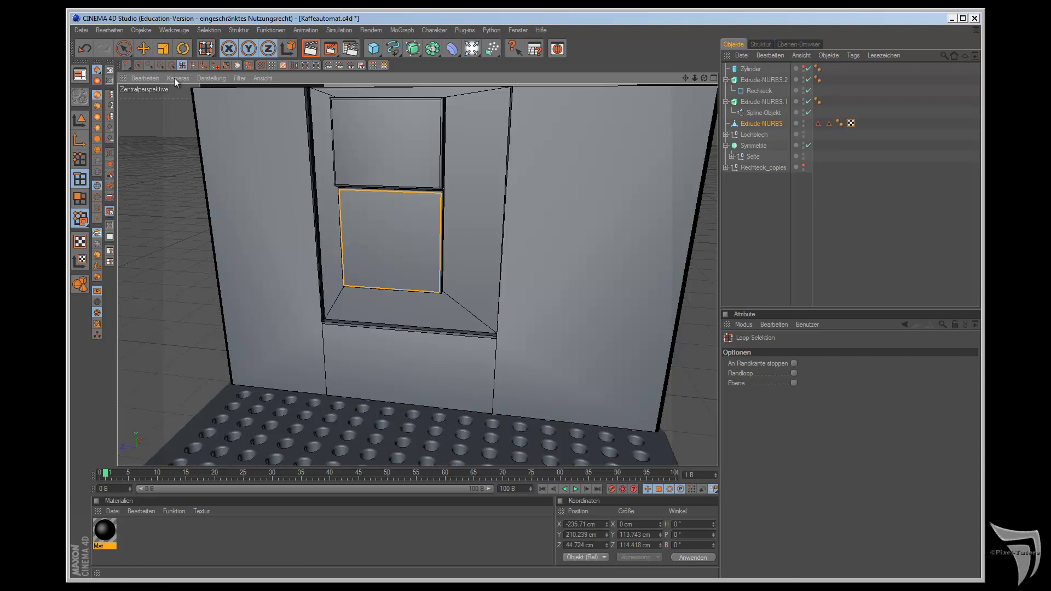
Step: Set up the knife for 2 cuts spaced 30 cm apart on the X-Y plane
click(206, 48)
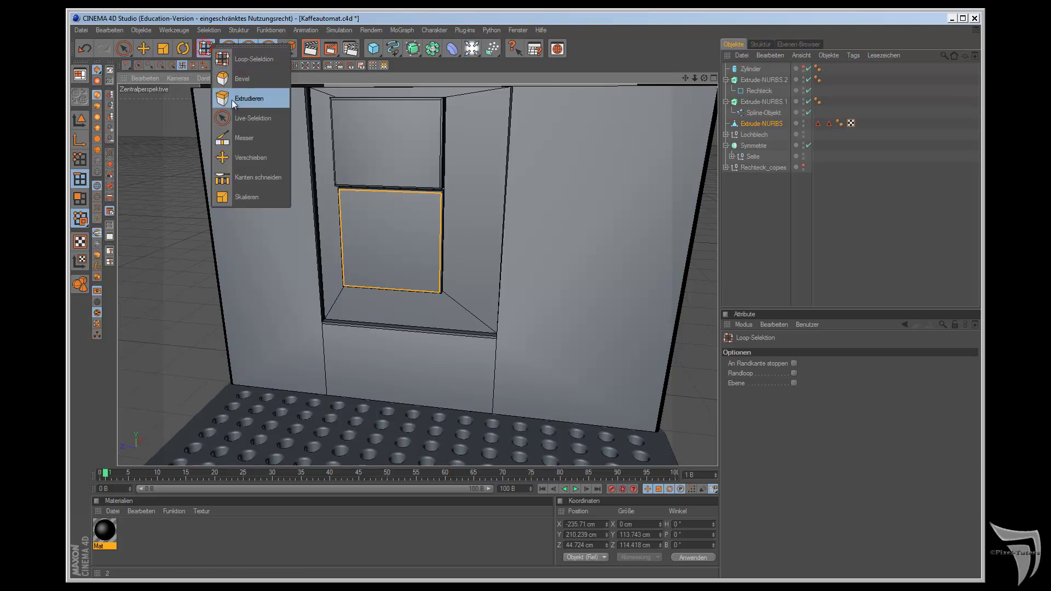
click(247, 140)
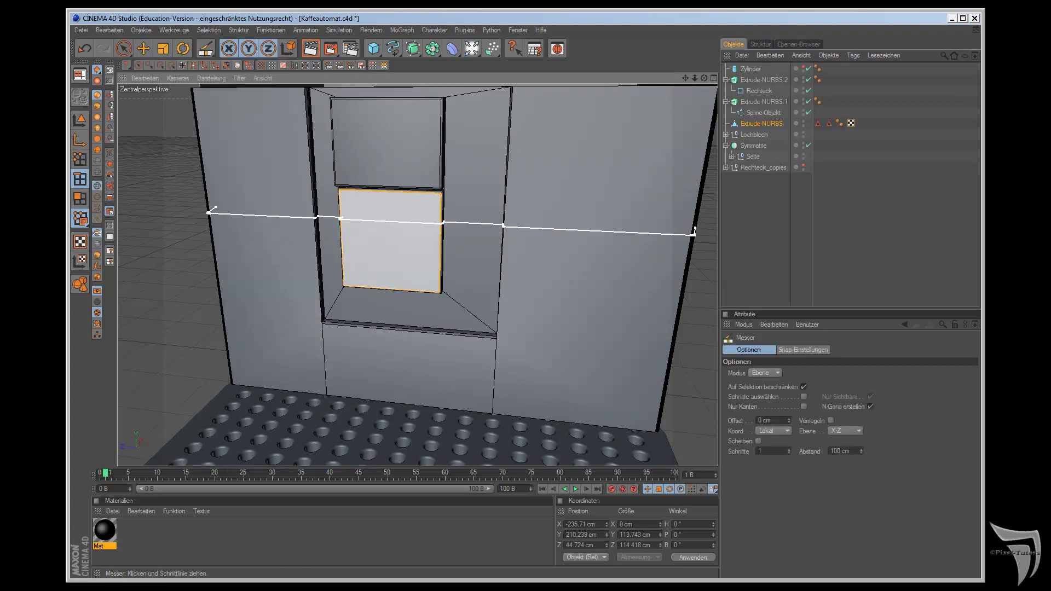
click(774, 451)
text(4)
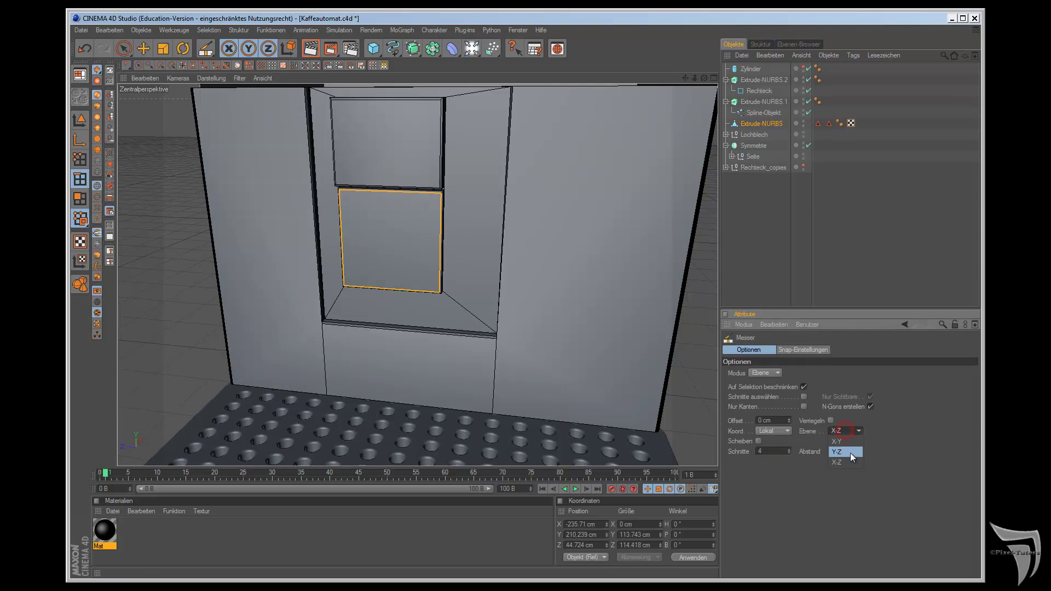
click(841, 451)
text(0)
key(Return)
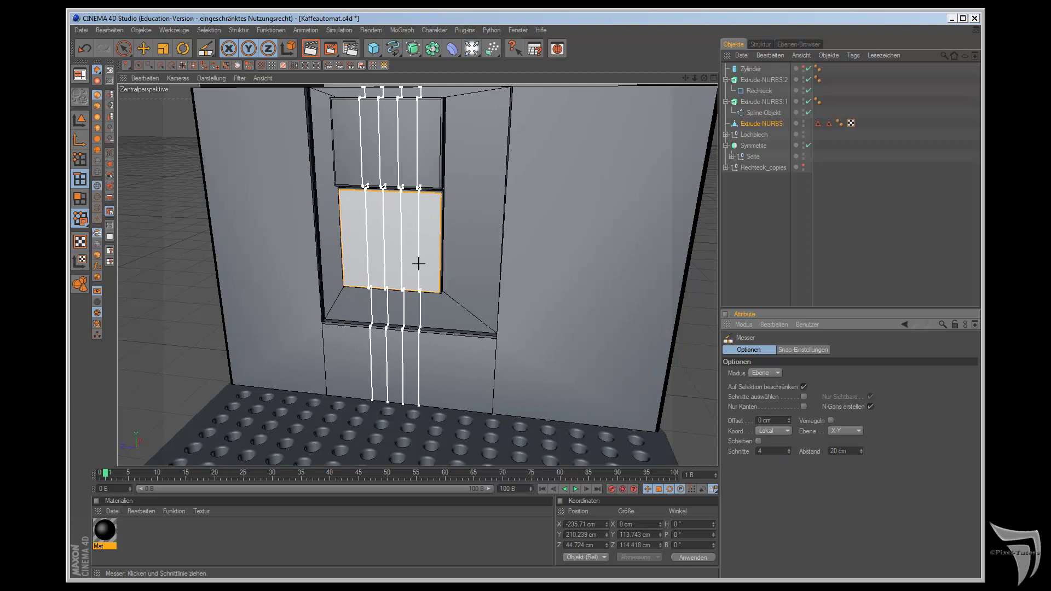
drag(838, 452, 827, 455)
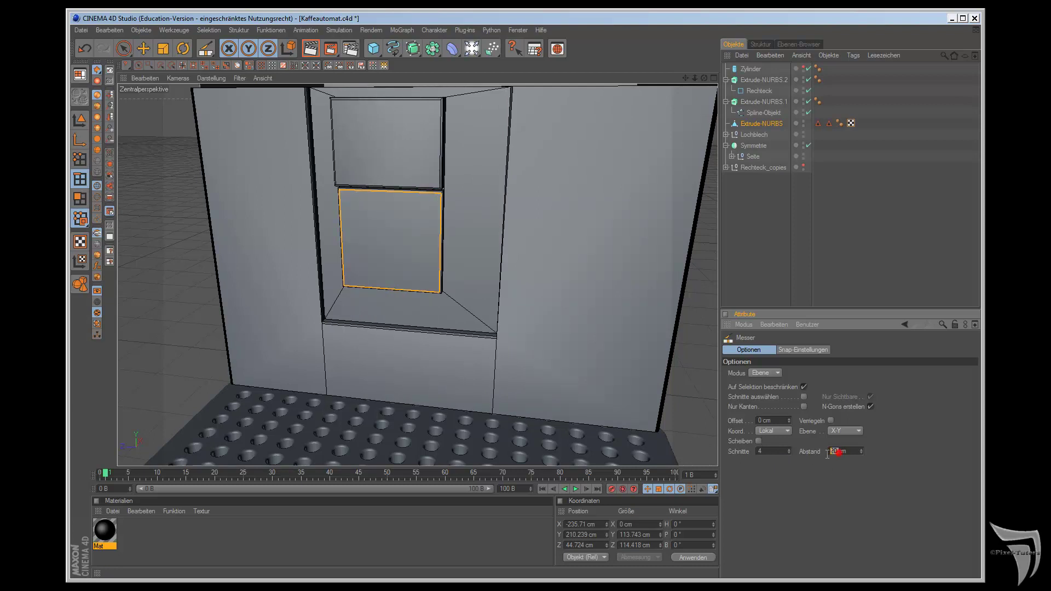
text(30)
key(Return)
double_click(761, 451)
text(2)
key(Return)
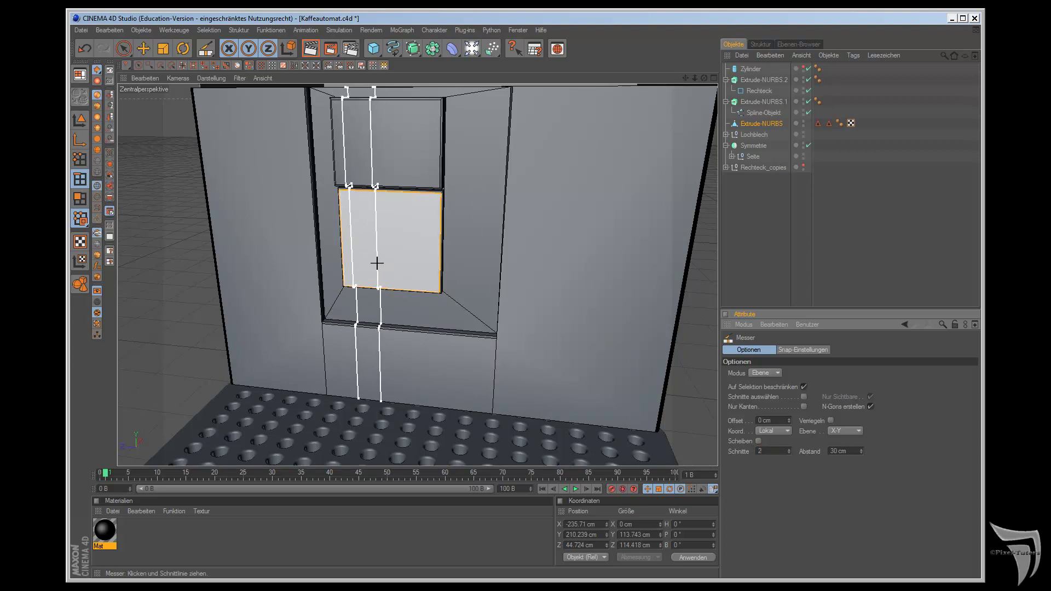
Step: Zoom into the front opening in the right-side view and turn on knife snapping
key(F4)
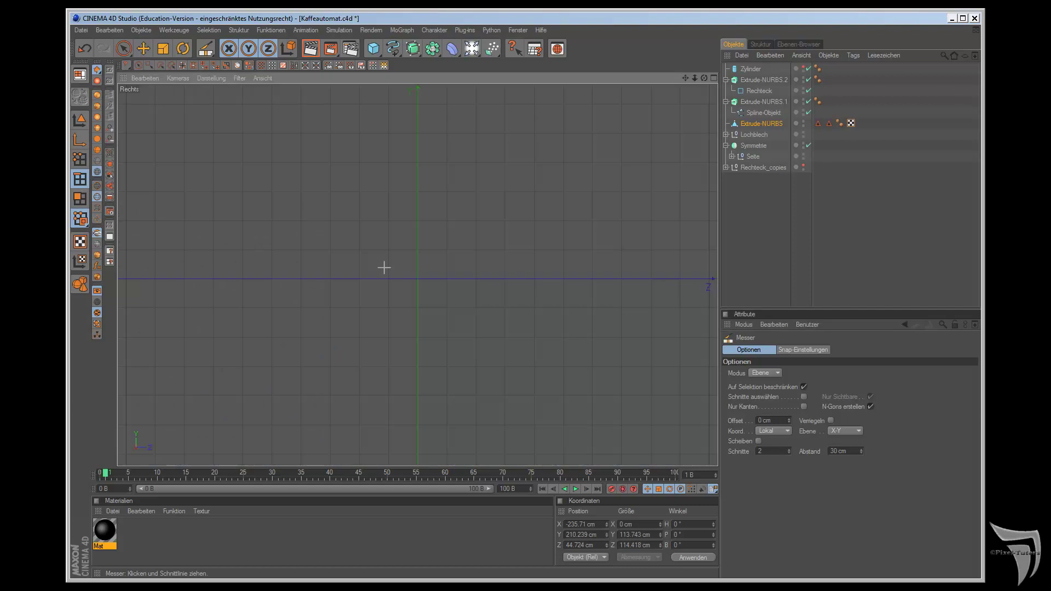
key(F3)
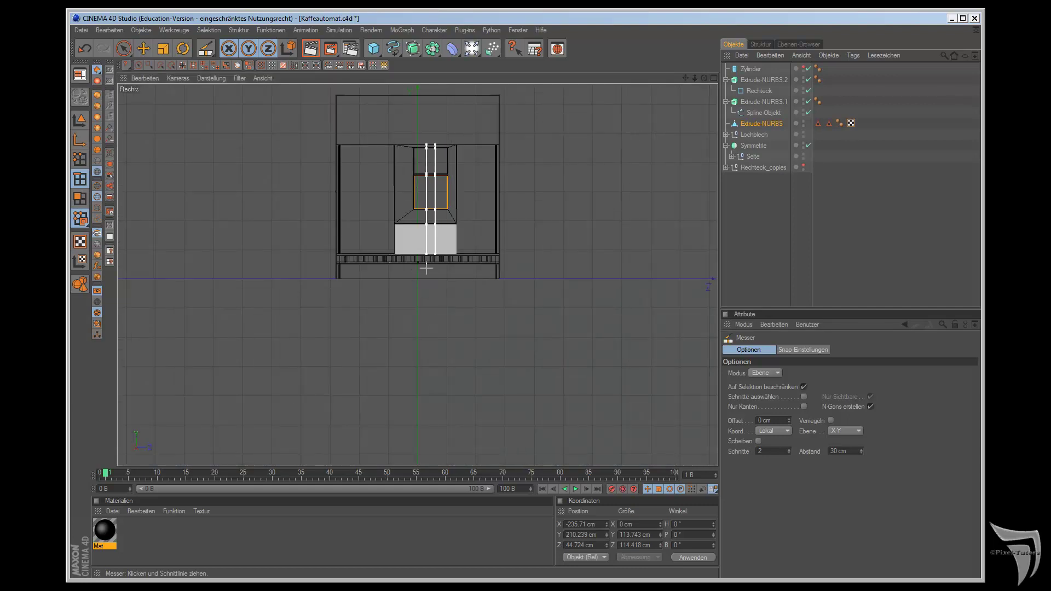
scroll(428, 327, up, 3)
scroll(427, 327, up, 1)
mouse_move(686, 77)
mouse_down()
mouse_move(591, 345)
mouse_move(650, 185)
mouse_up()
scroll(650, 185, up, 3)
scroll(650, 185, up, 2)
scroll(649, 185, up, 1)
click(788, 349)
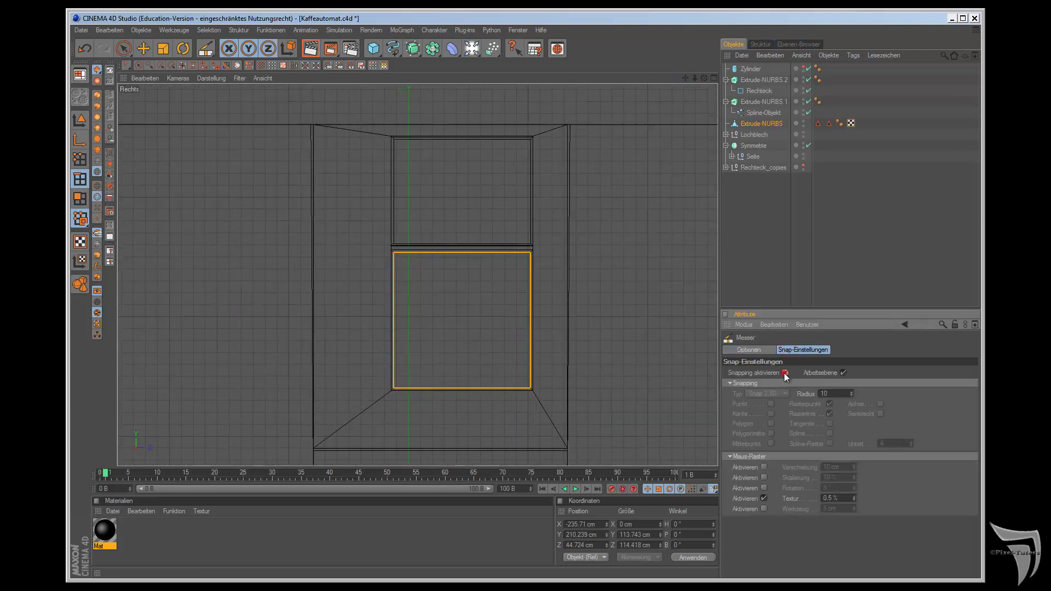
click(785, 373)
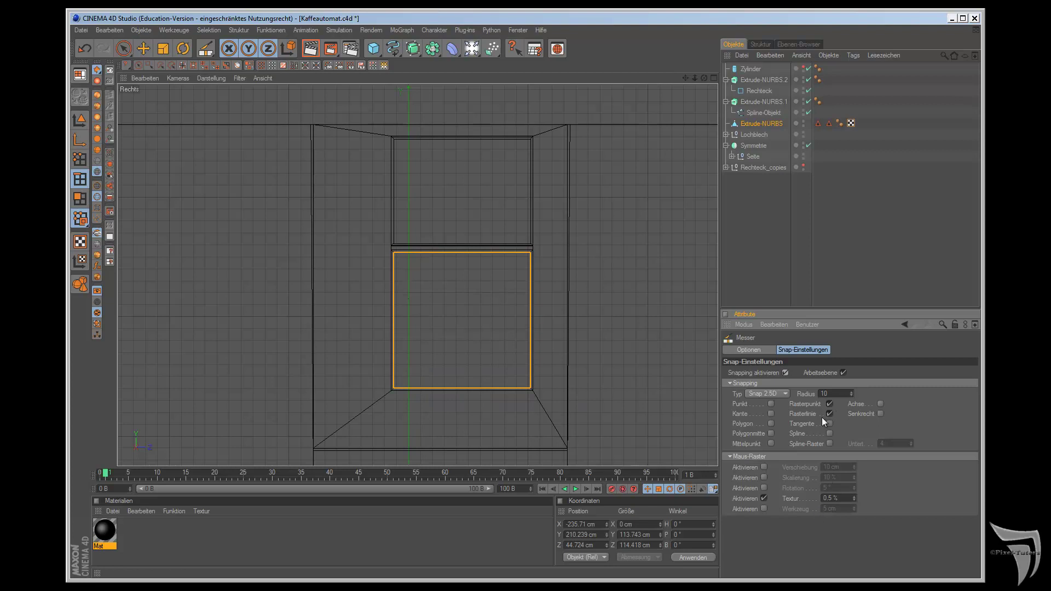
click(767, 353)
Step: Change the knife spacing to 20 cm, make a trial cut through the lower panel, and undo it
click(836, 451)
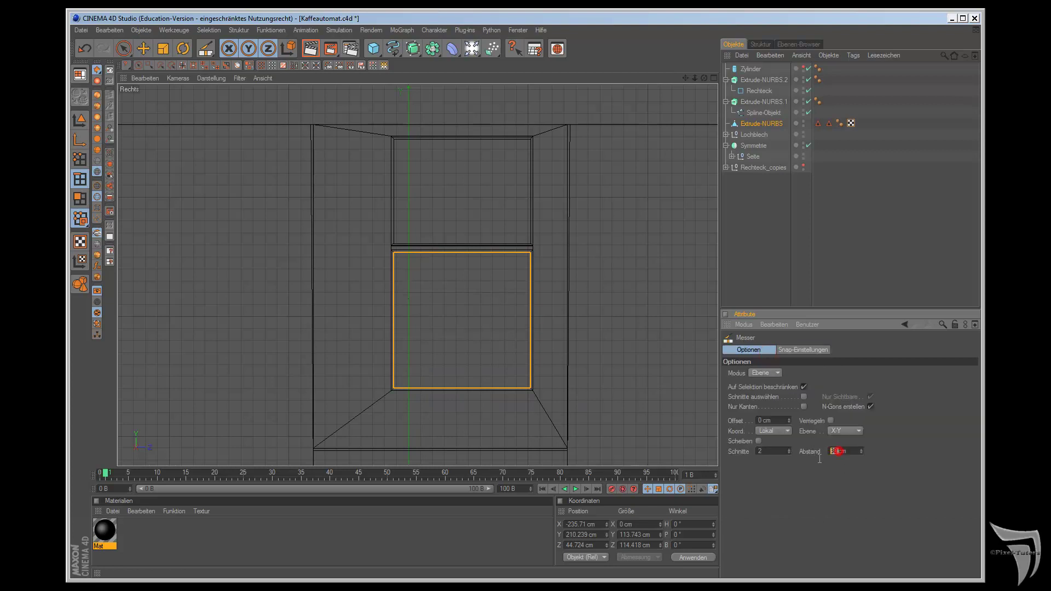
text(0)
key(Return)
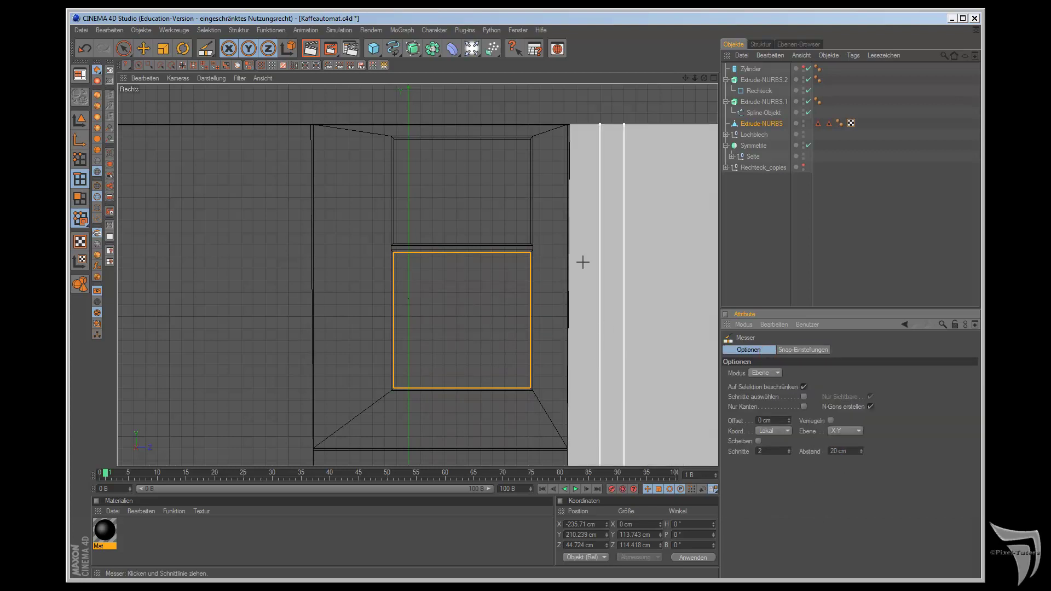
click(408, 268)
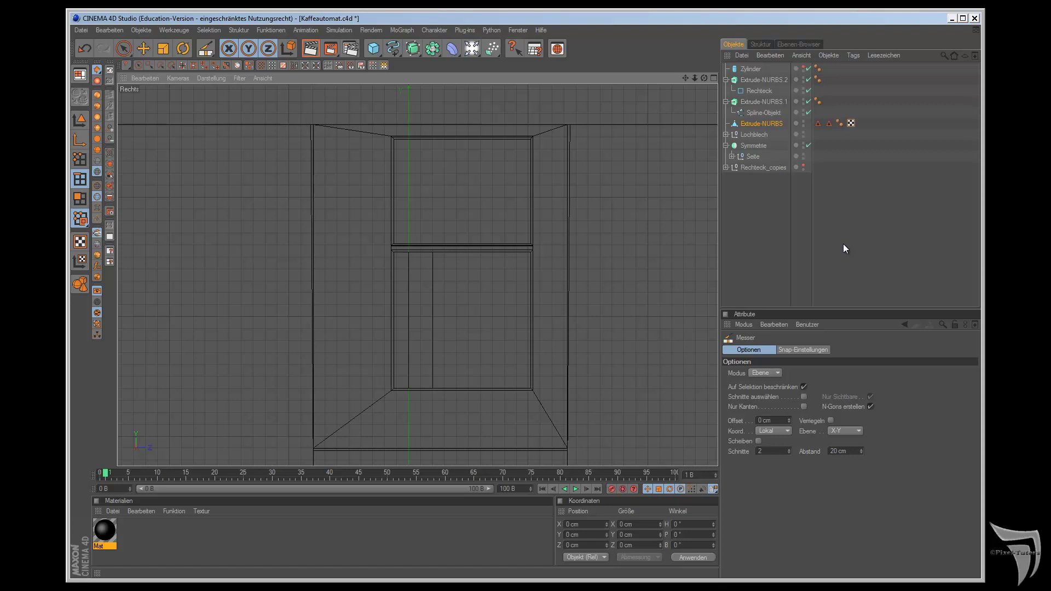
key(ctrl+z)
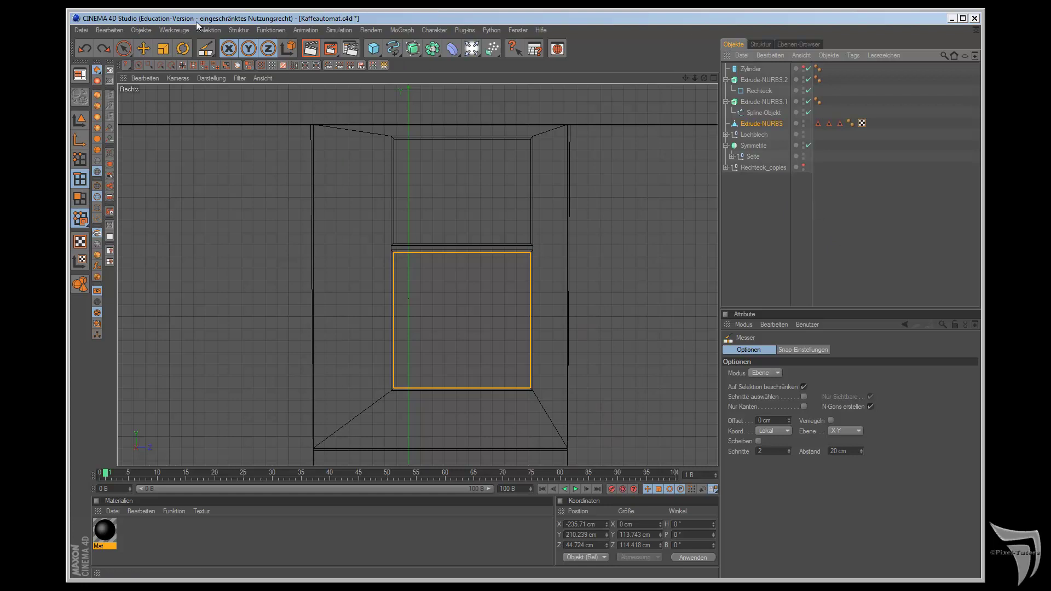
Step: Store the panel's edge selection as a tag, try vertical knife cuts, then undo them
click(209, 30)
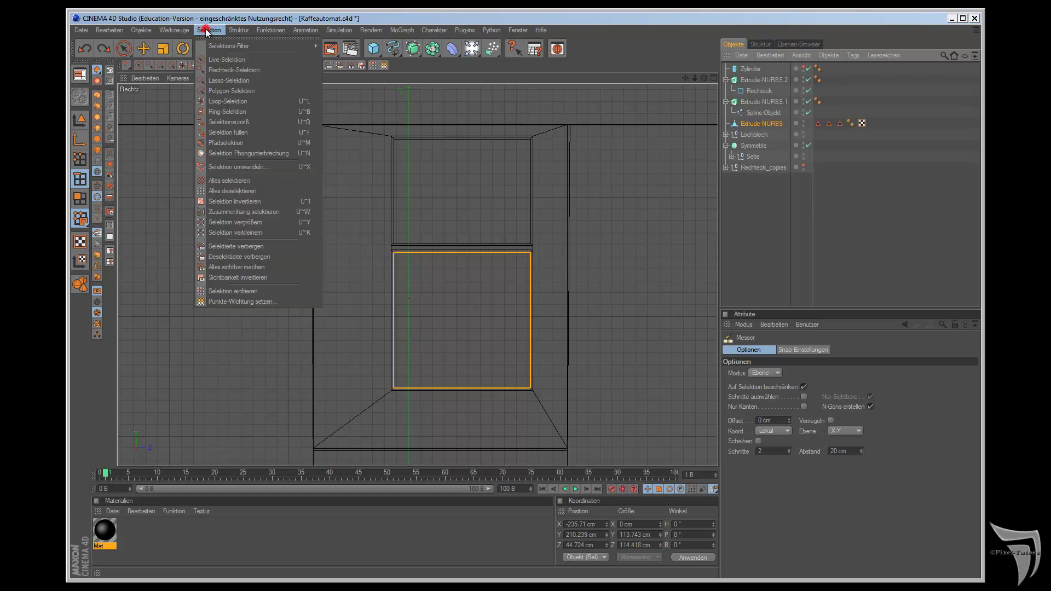
click(250, 294)
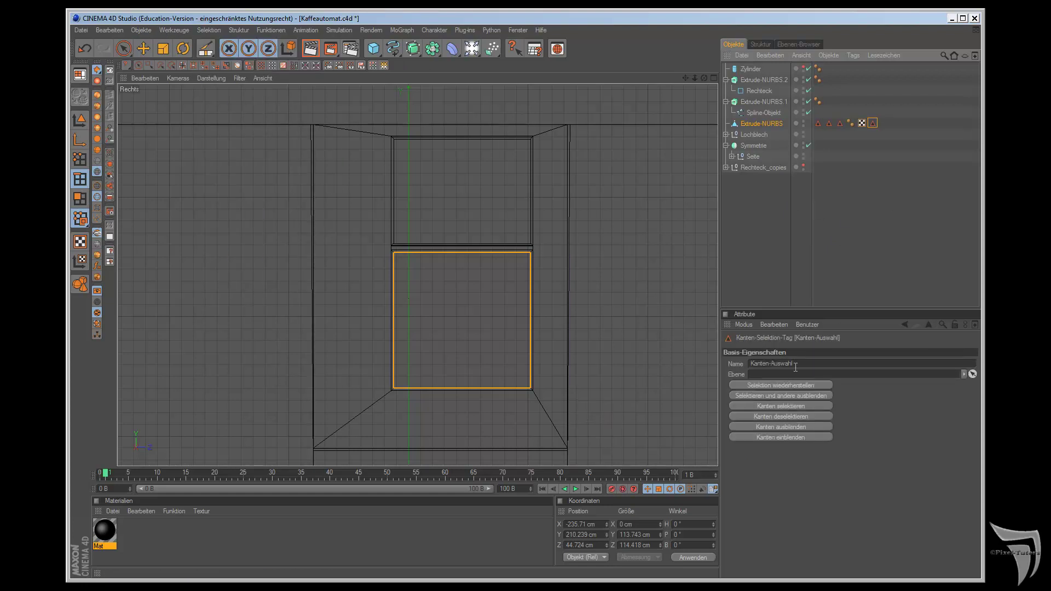
key(k)
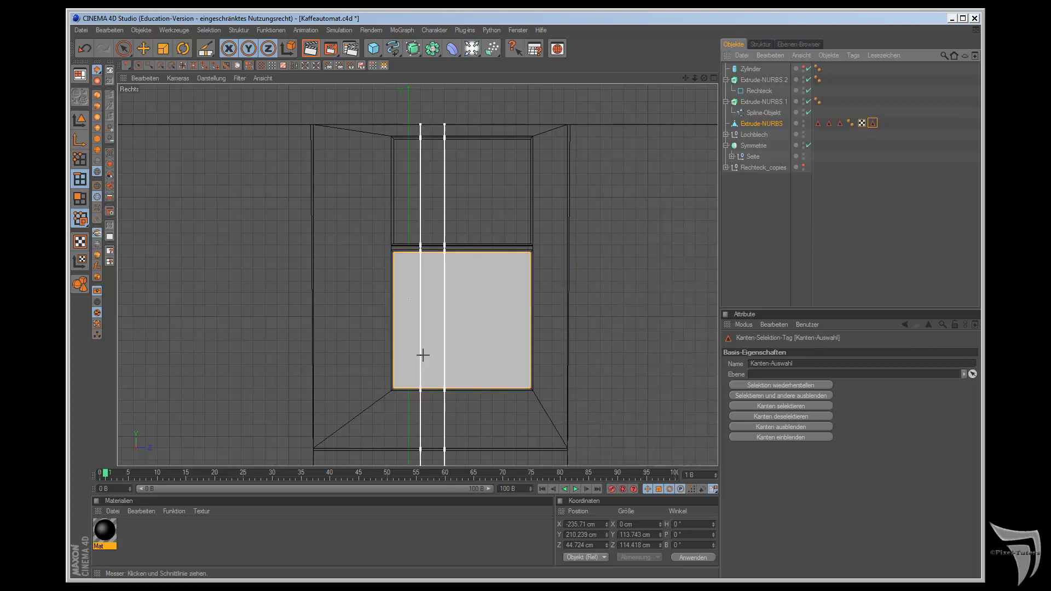
click(408, 348)
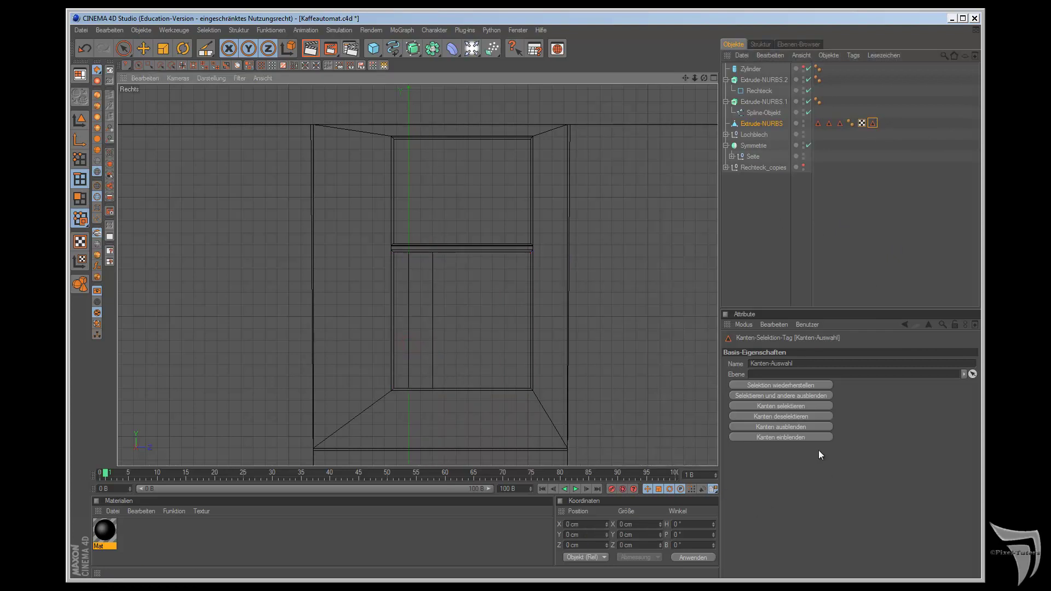
click(799, 383)
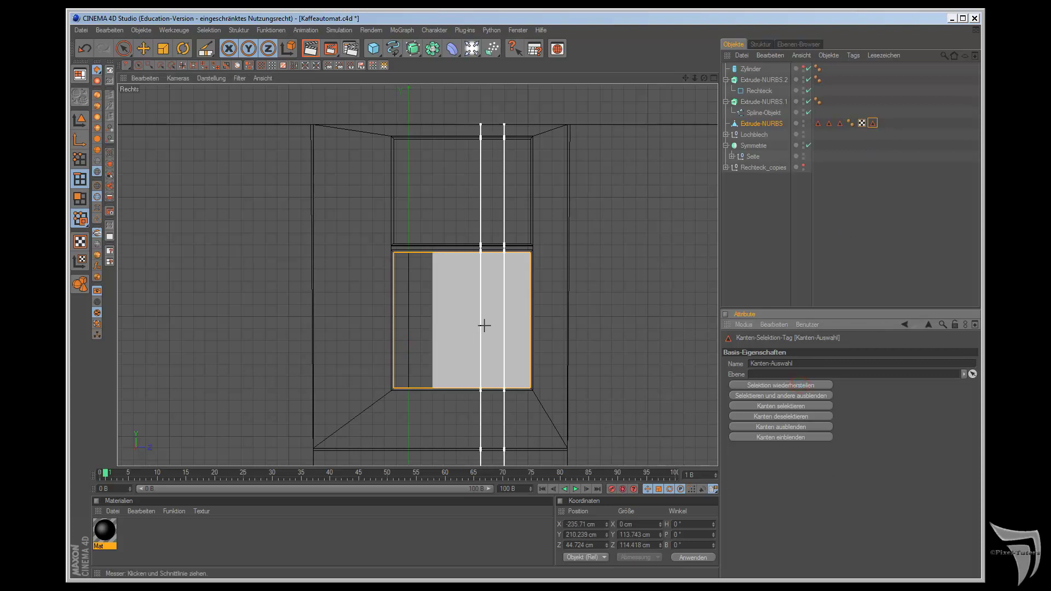
click(484, 325)
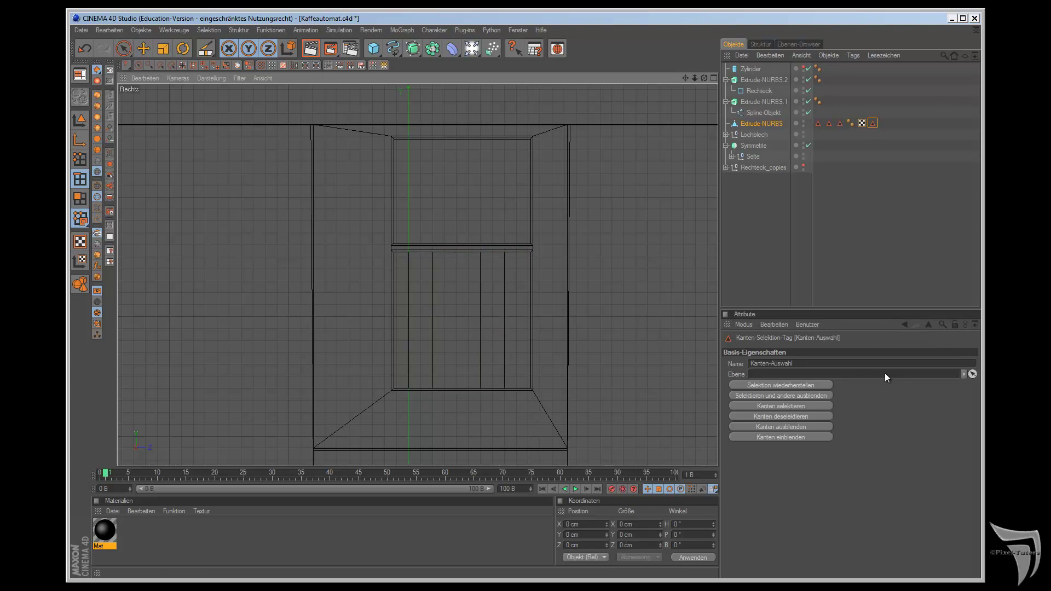
key(ctrl+z)
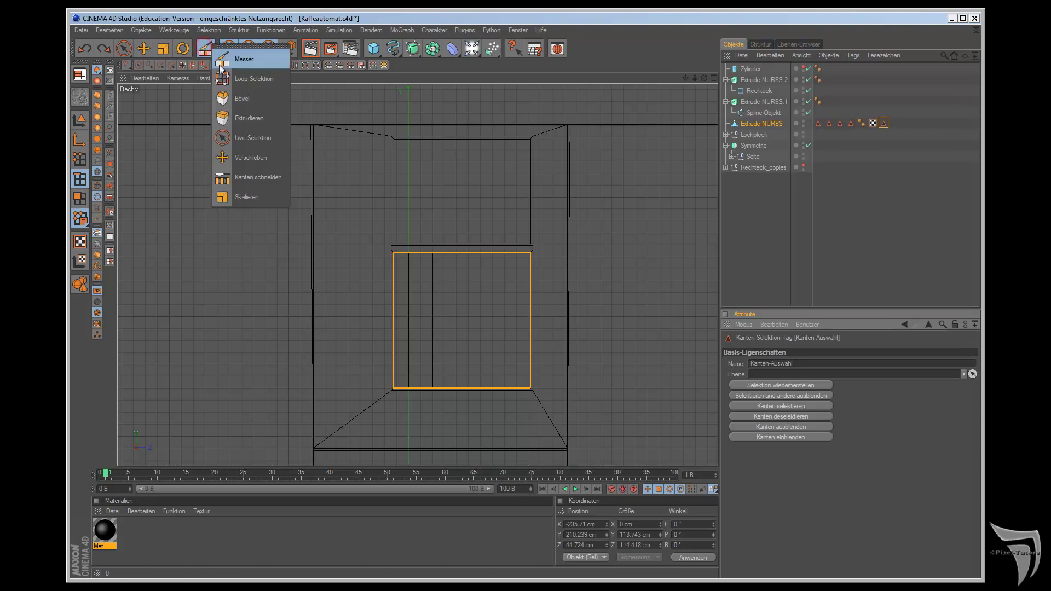
Step: With snapping re-enabled, knife vertical lines into the lower recess panel, forming narrow edge strips
drag(205, 48, 243, 56)
click(795, 350)
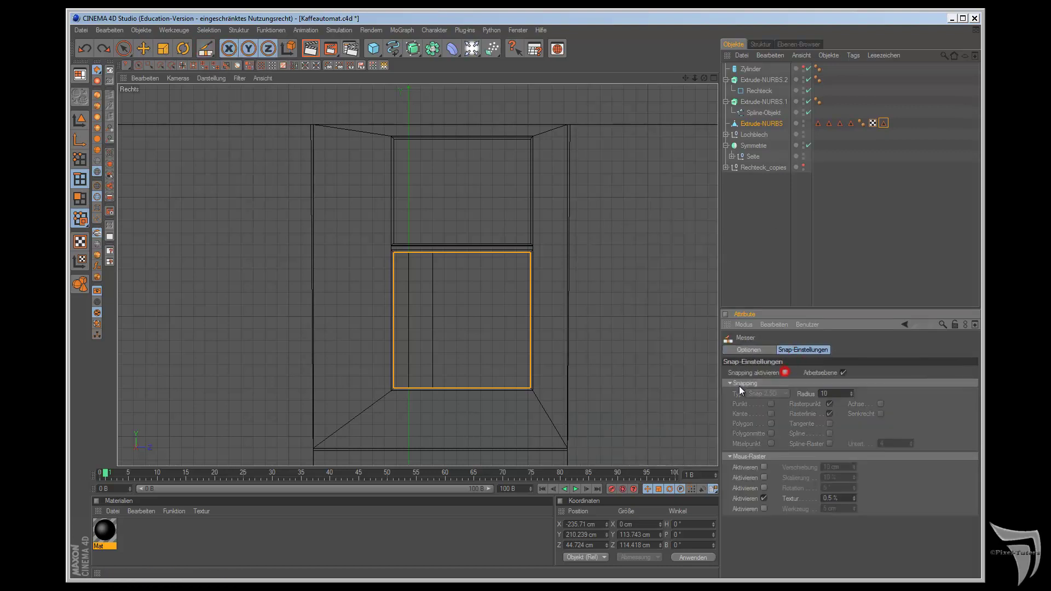
scroll(573, 351, up, 2)
scroll(567, 344, up, 1)
scroll(566, 344, up, 1)
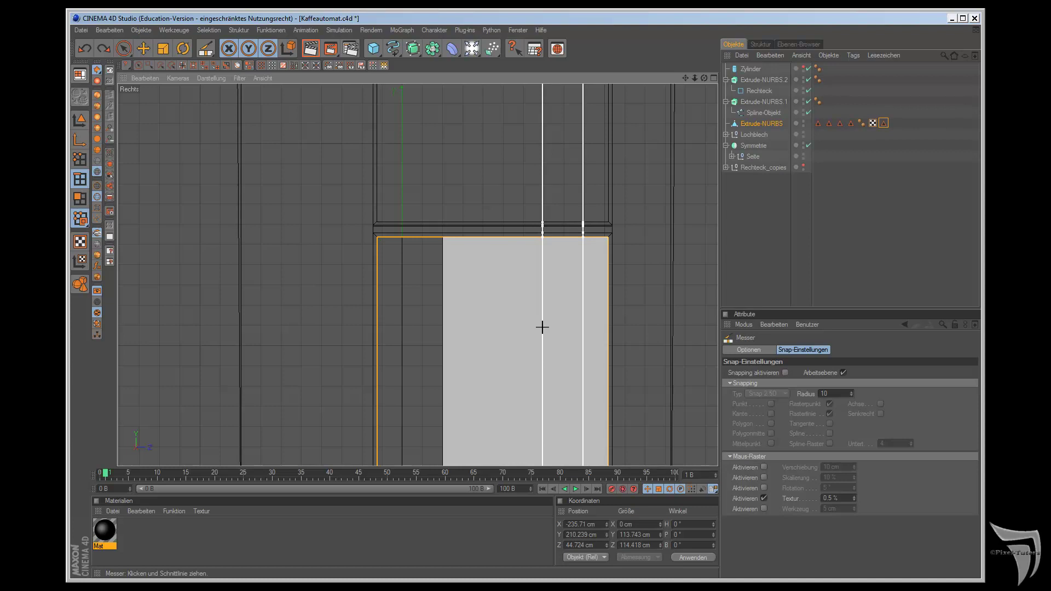
click(785, 374)
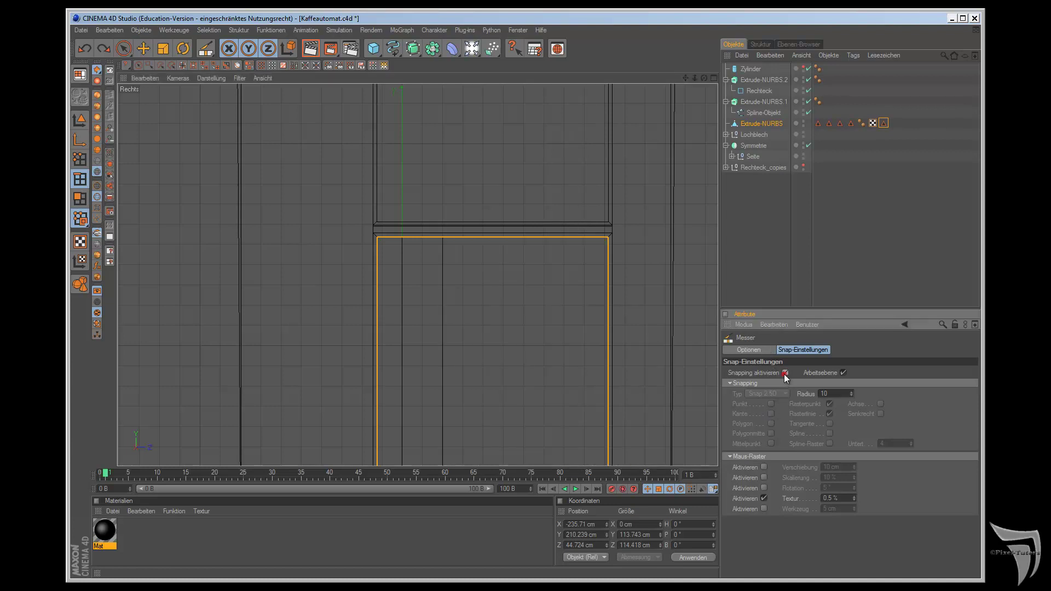
click(542, 294)
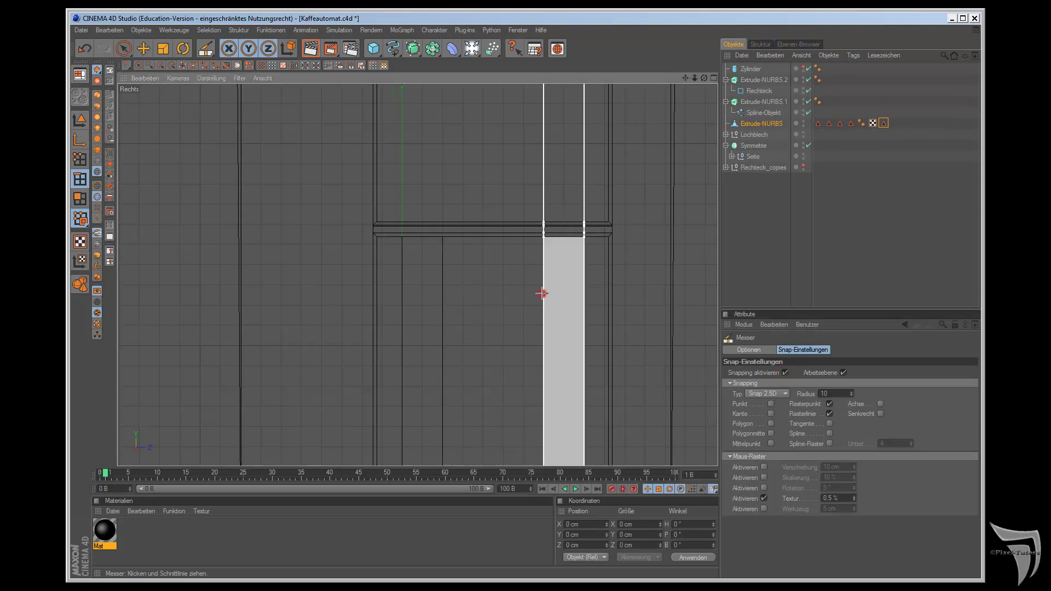
scroll(657, 195, down, 3)
scroll(657, 195, down, 3)
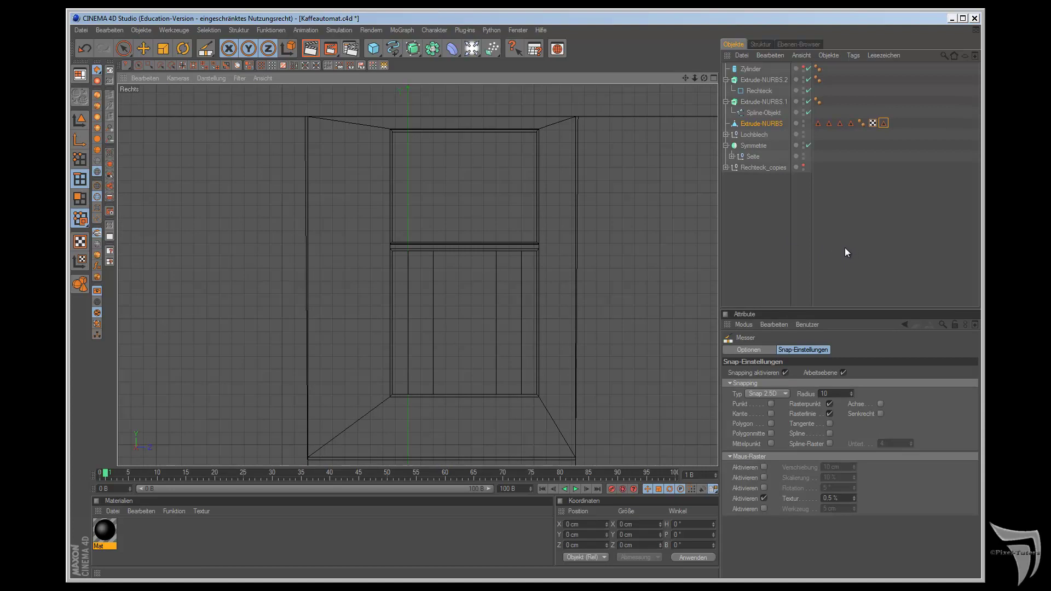
key(F1)
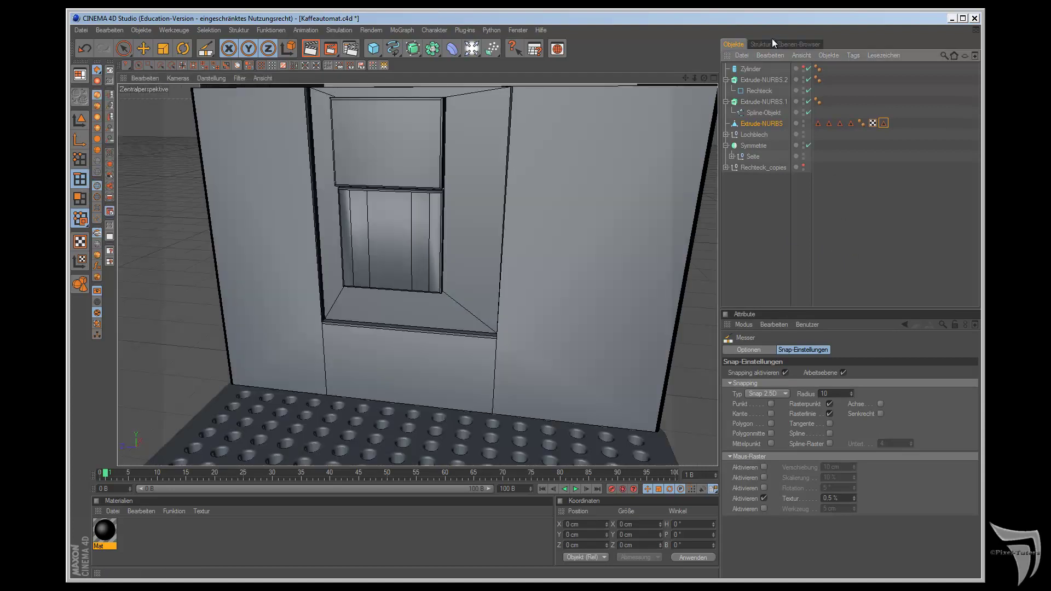
Step: Live-select the lower recess panel's two narrow outer strip polygons and pick Extrude
drag(705, 78, 591, 323)
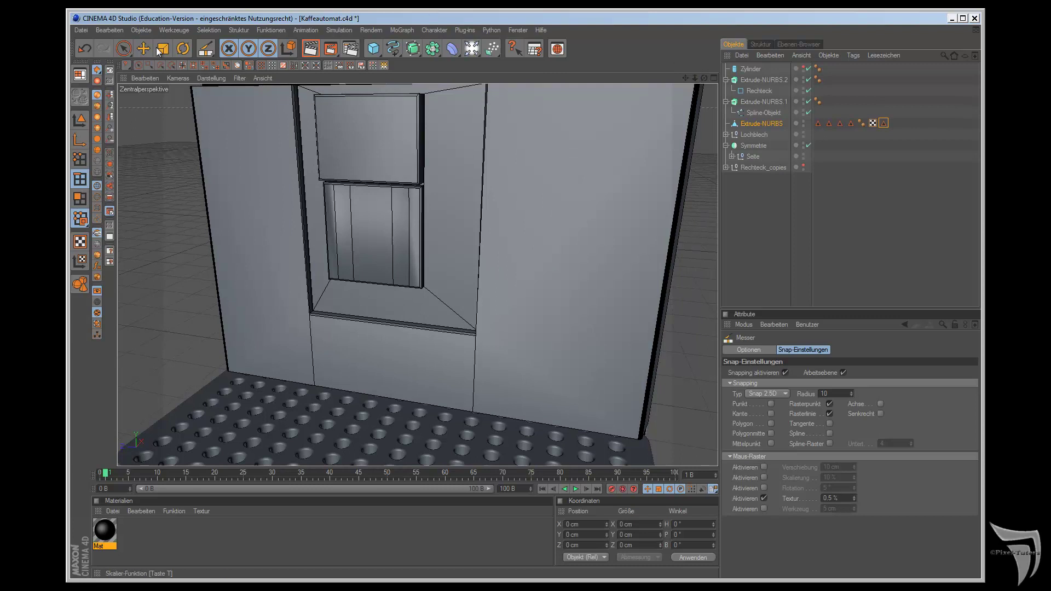
click(126, 49)
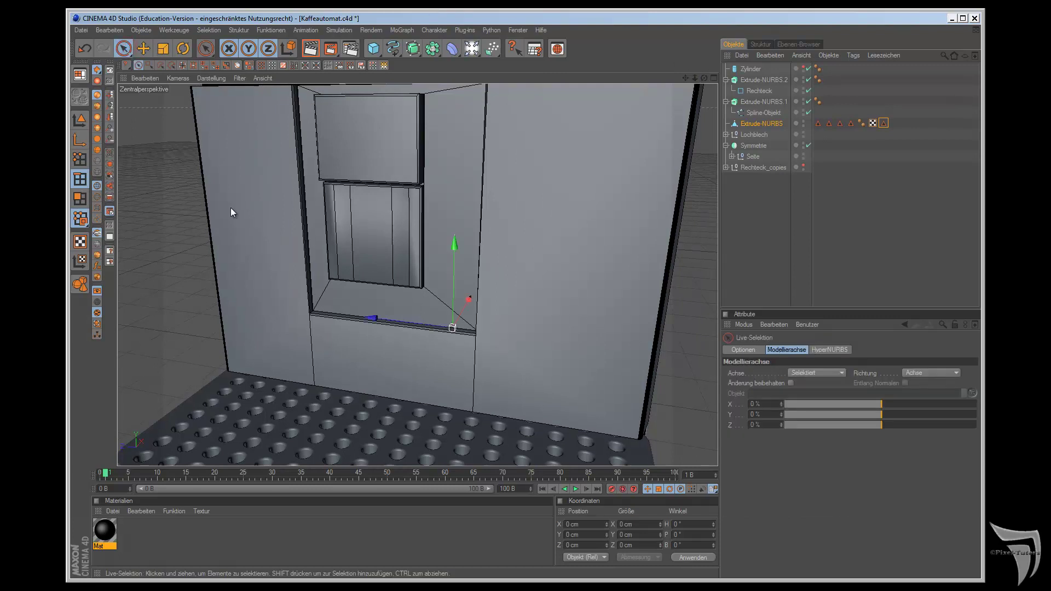
click(81, 198)
click(343, 208)
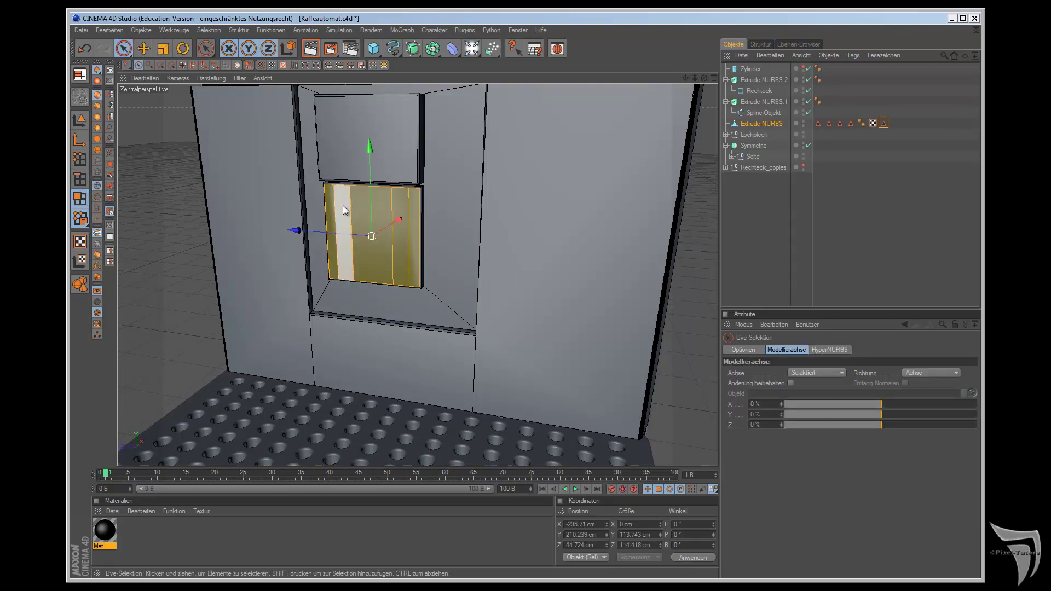
shift+click(399, 220)
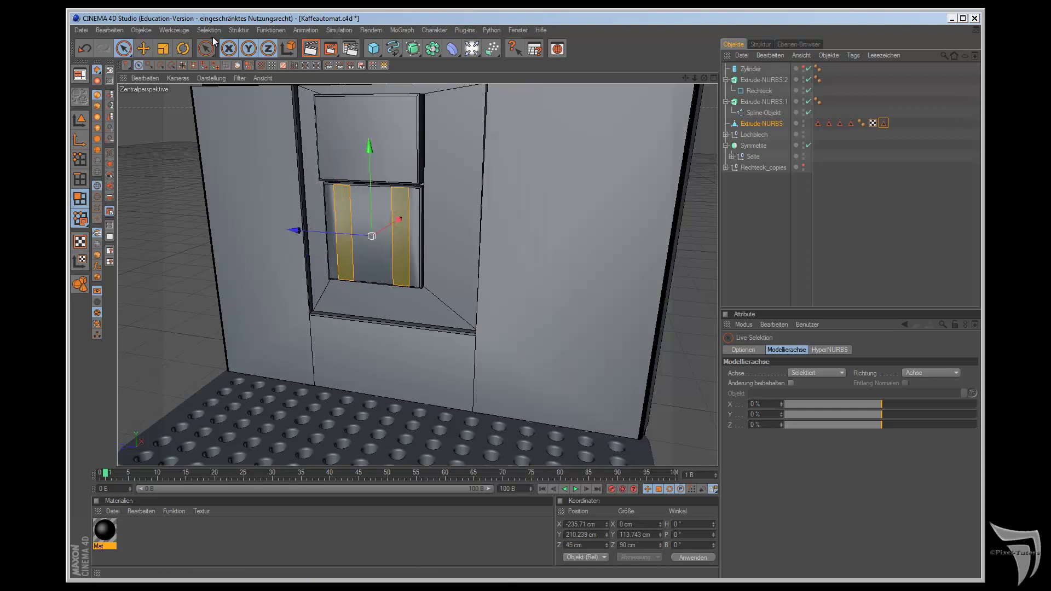
drag(206, 49, 240, 133)
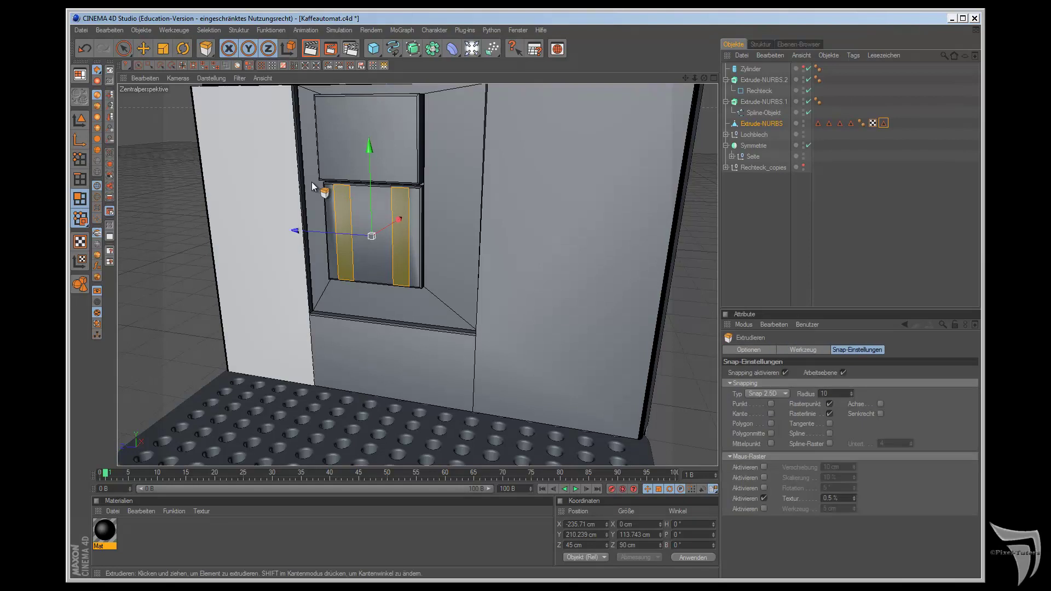
Step: Extrude the two selected strips outward with a 10 cm offset and check the result
click(769, 350)
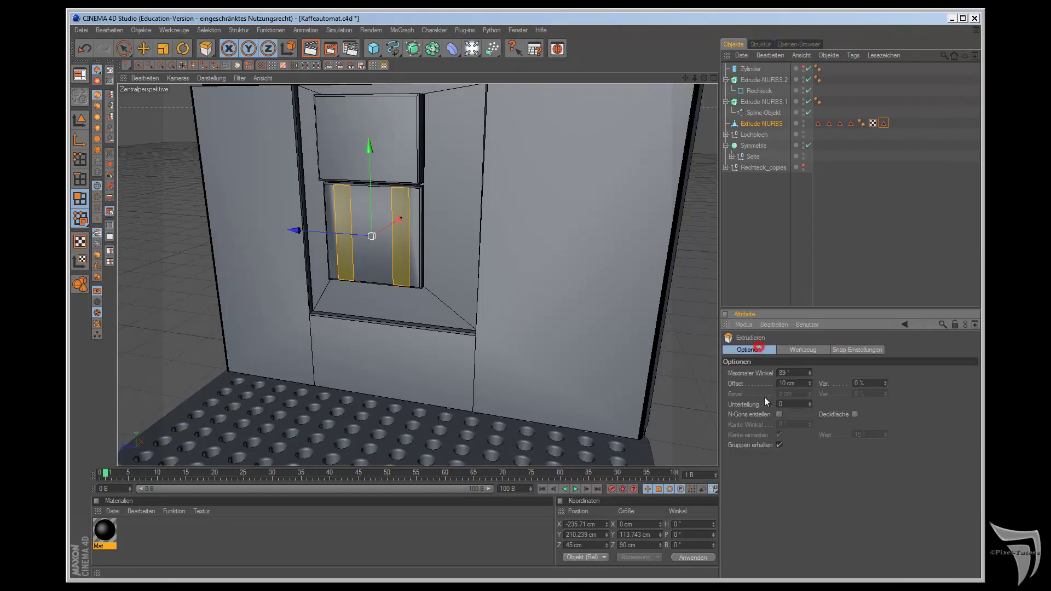
click(790, 353)
click(766, 383)
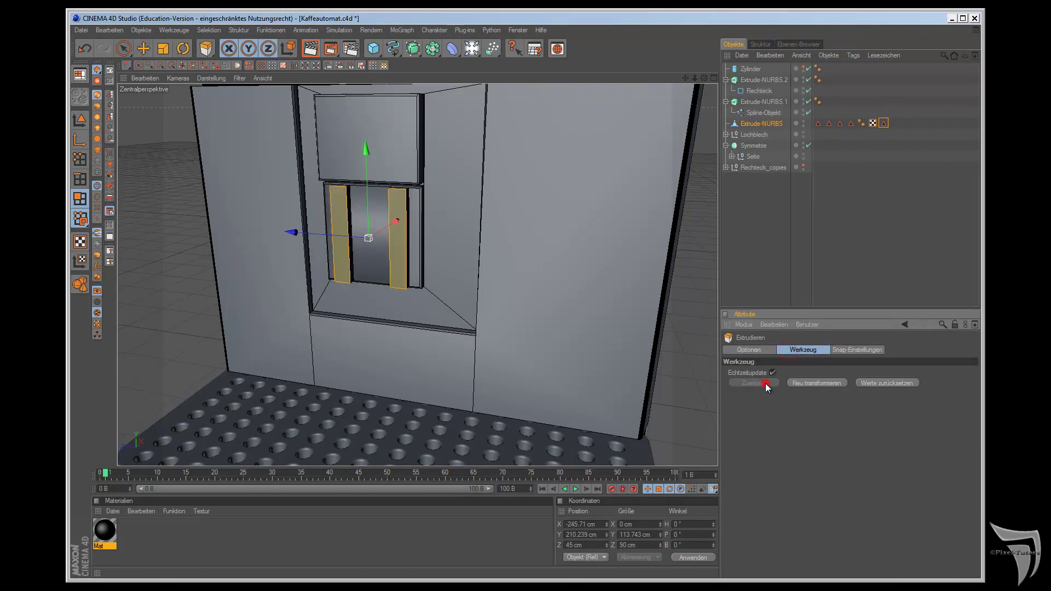
drag(704, 78, 590, 324)
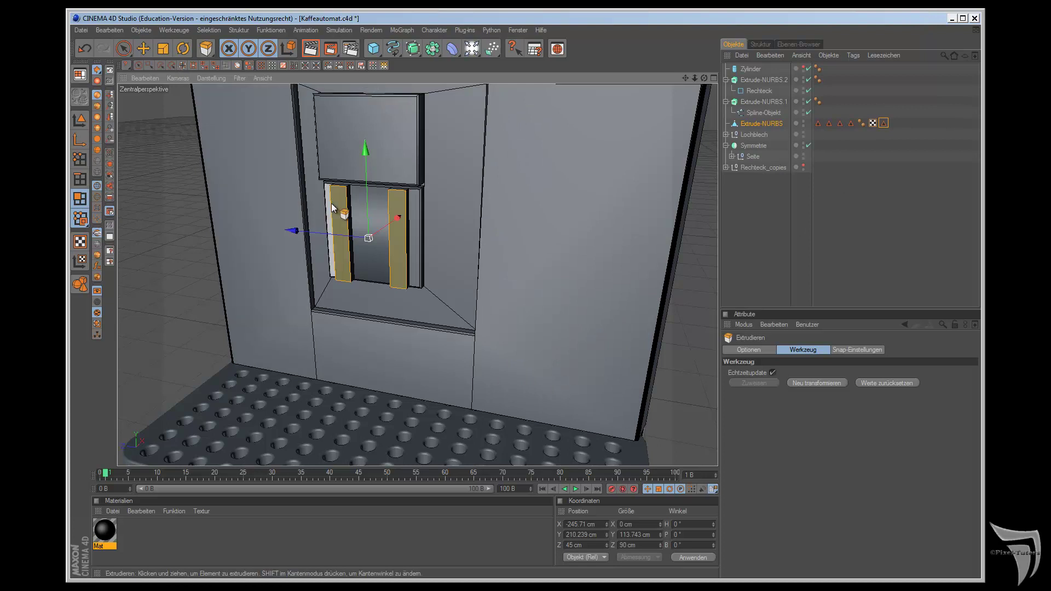
Step: Loop-select the edges around both extruded strips in edge mode
click(182, 65)
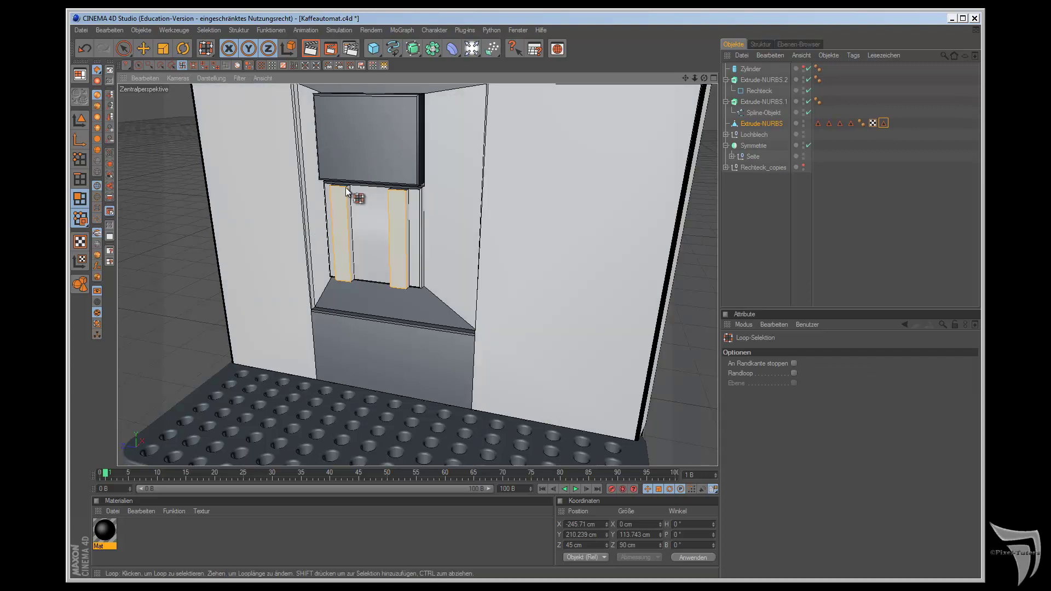
click(80, 179)
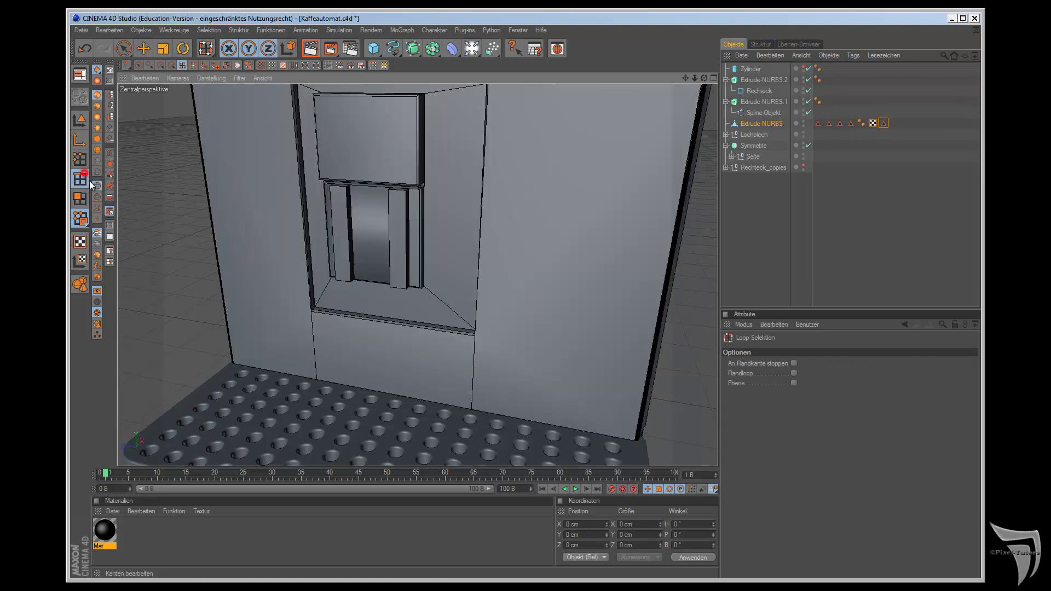
click(342, 222)
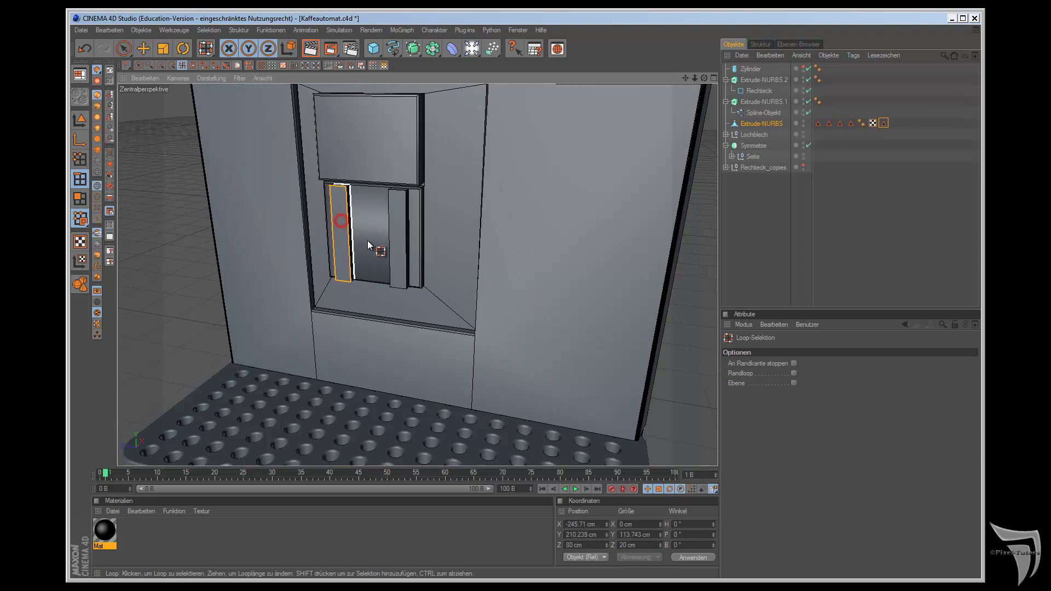
shift+click(406, 241)
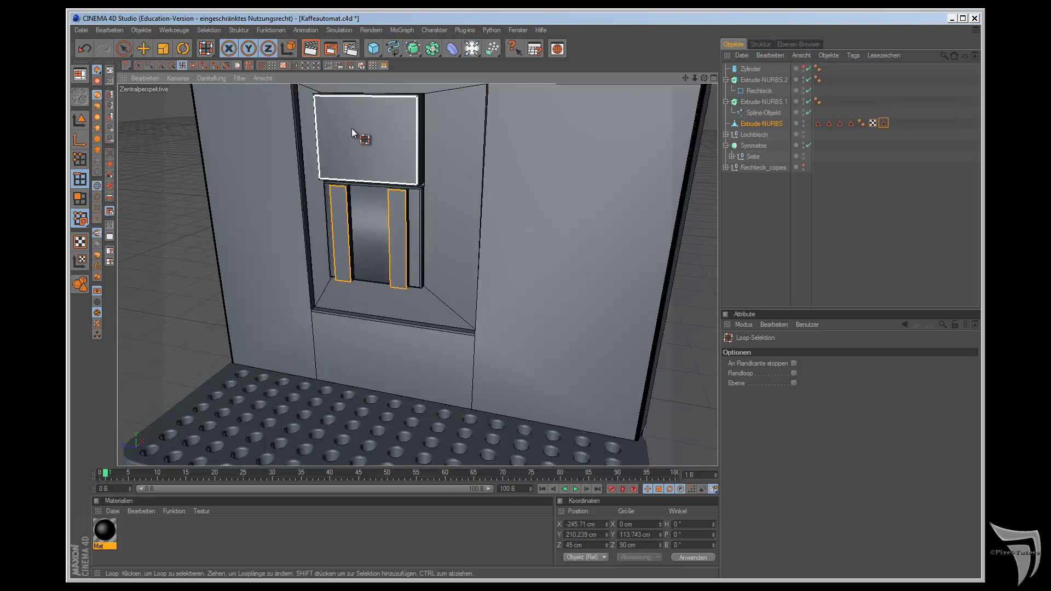
Step: Set Live Selection radius to 5 and deselect the horizontal edges, keeping only vertical ones
click(126, 51)
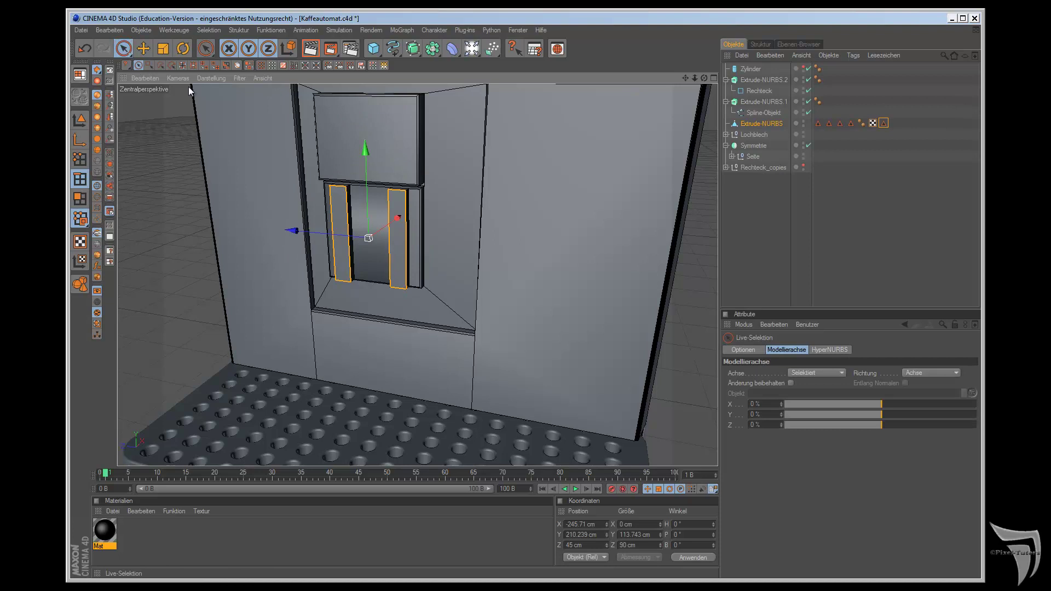
click(756, 349)
click(843, 372)
text(5)
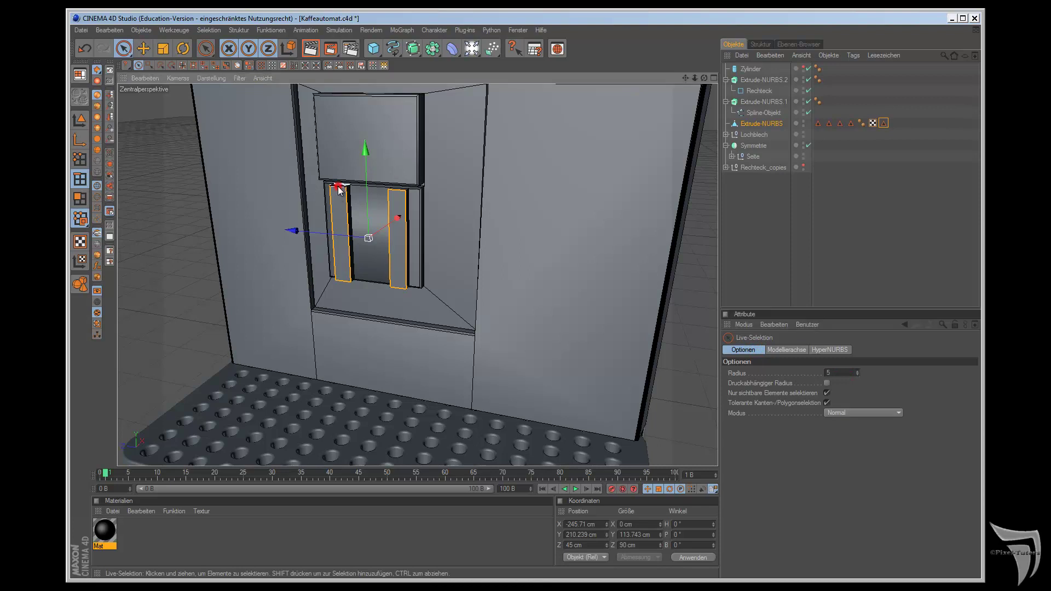
ctrl+drag(396, 290, 397, 191)
alt+drag(560, 301, 699, 72)
alt+drag(588, 324, 590, 324)
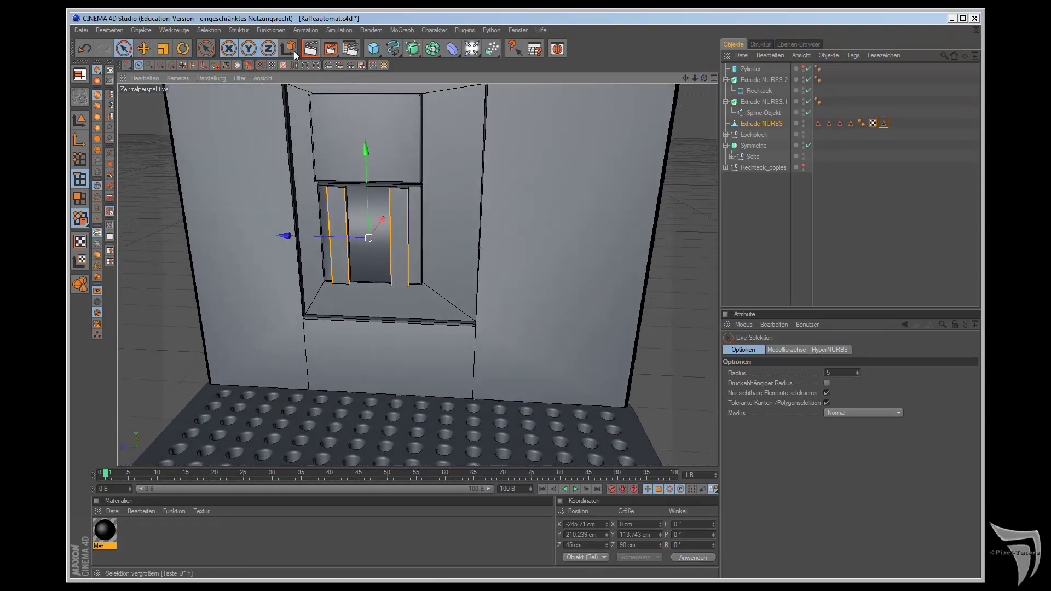
Step: Bevel the vertical strip edges with 9.6 cm inner offset and 32 subdivisions, then render
click(205, 49)
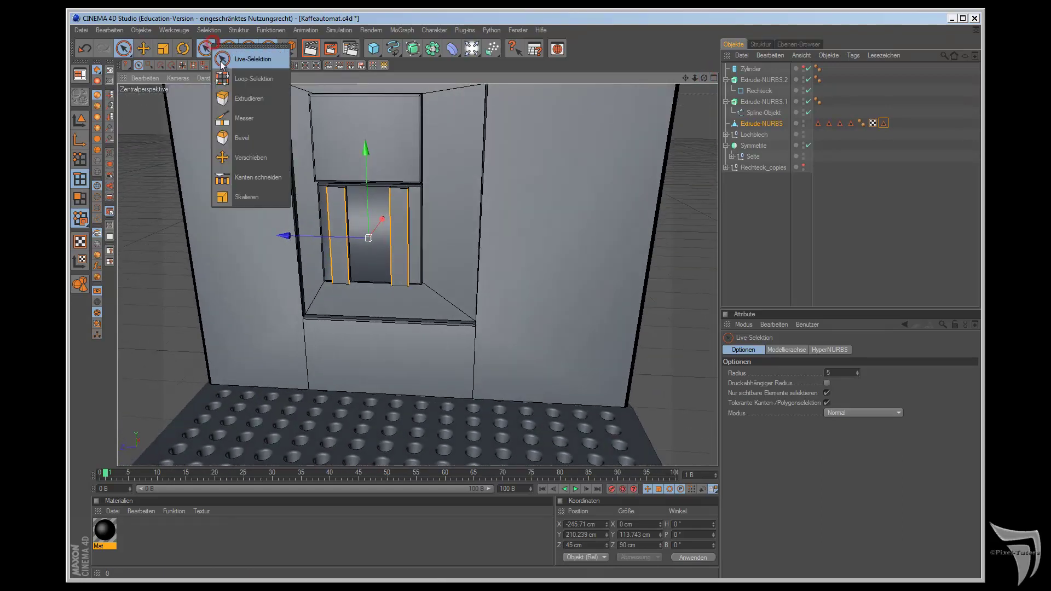
click(248, 137)
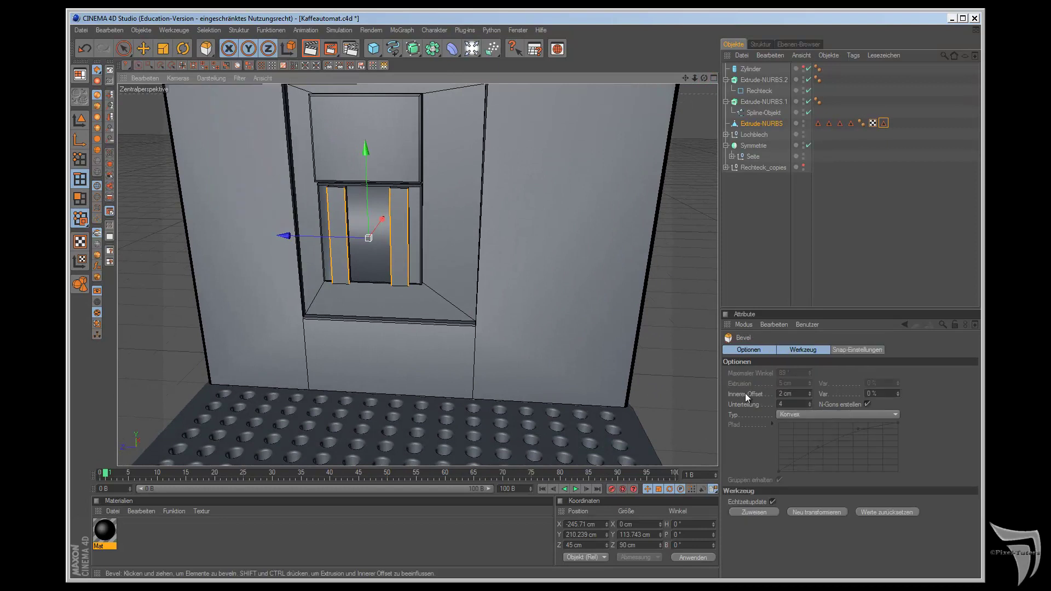
click(758, 514)
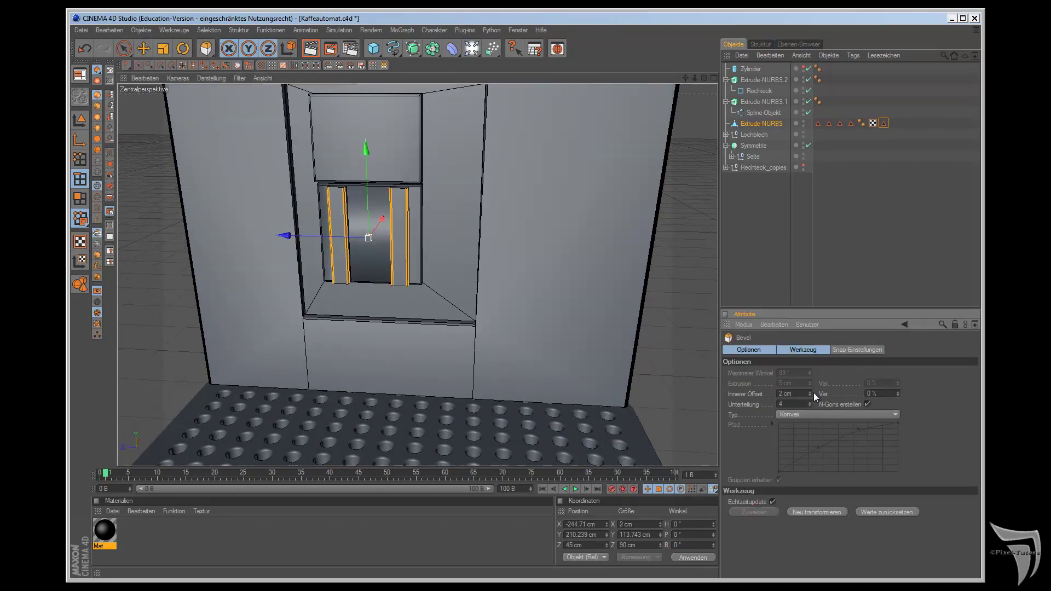
drag(810, 392, 812, 407)
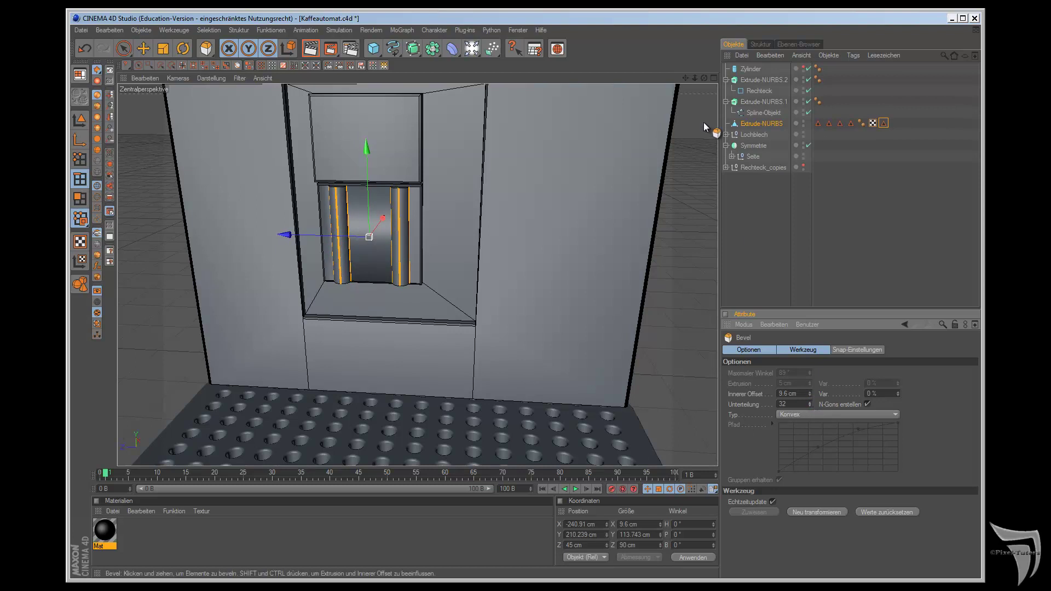
mouse_move(702, 76)
mouse_down()
mouse_move(606, 324)
mouse_move(590, 324)
mouse_up()
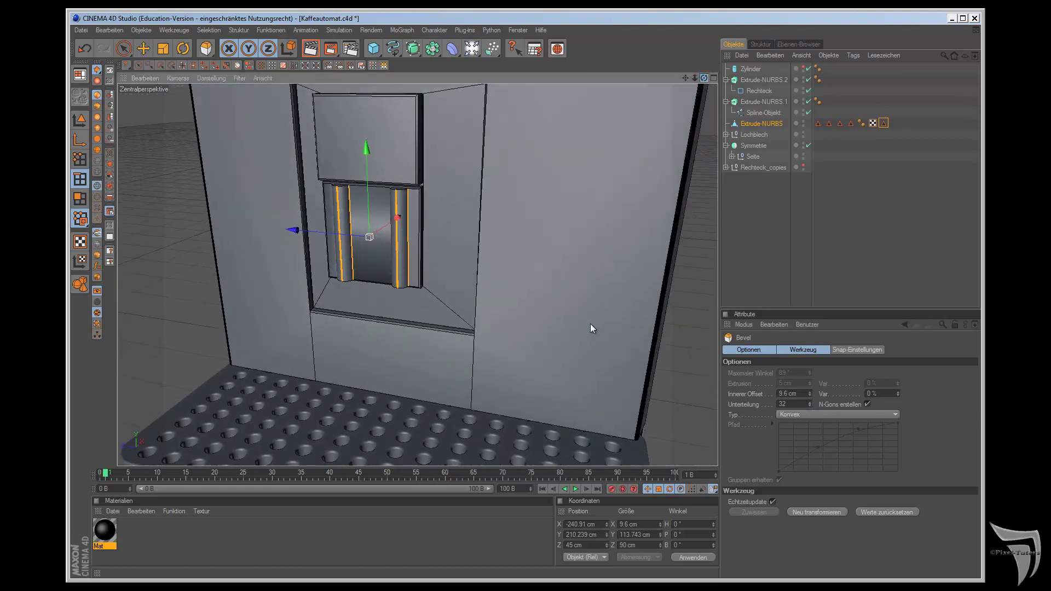
click(312, 49)
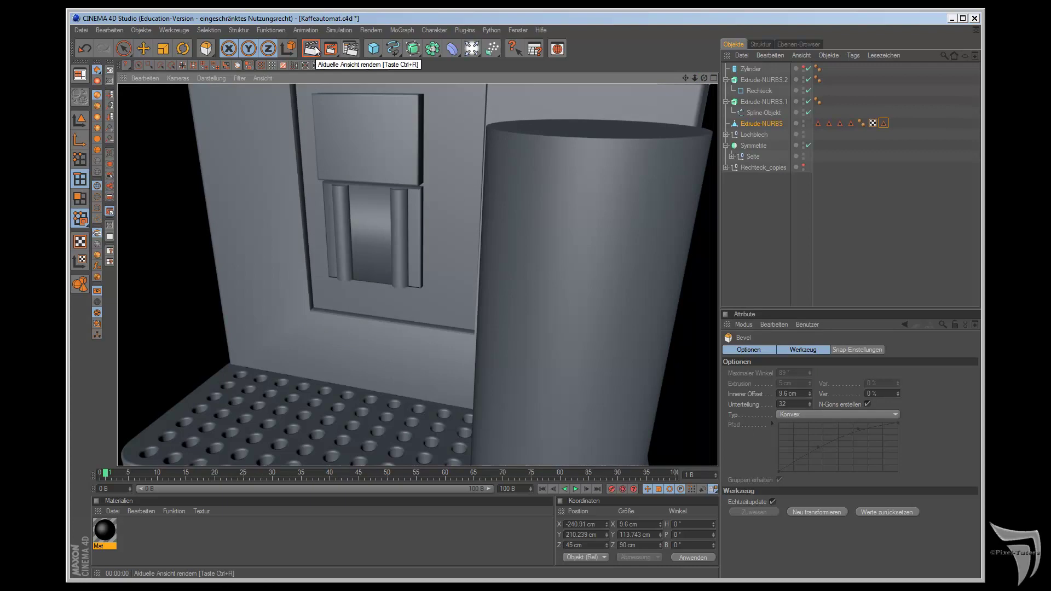
Step: Zoom out and pan the view to show the top of the coffee machine
scroll(386, 219, down, 3)
scroll(386, 218, down, 3)
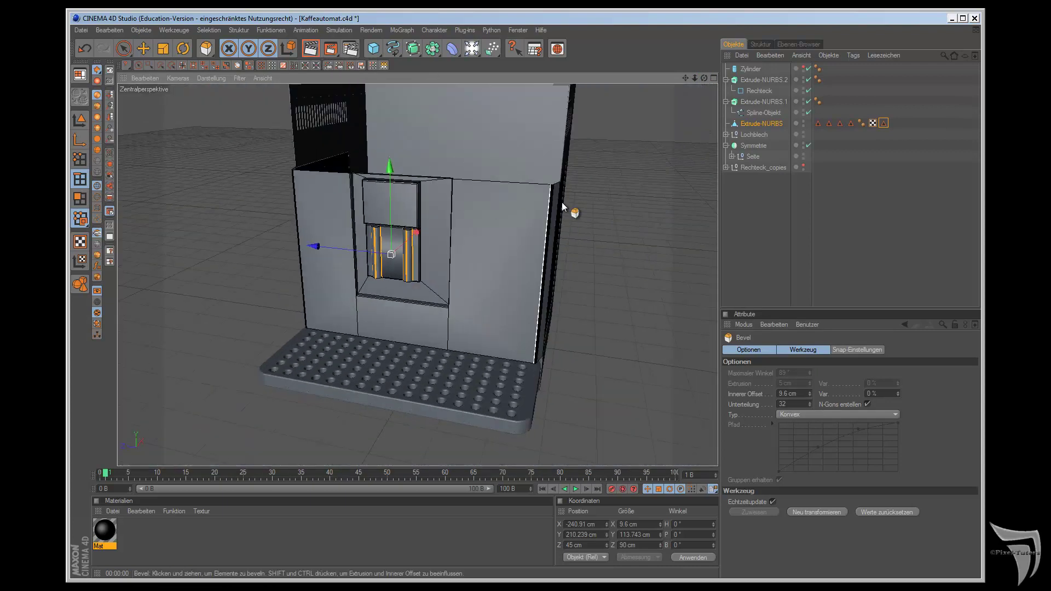
drag(680, 77, 591, 323)
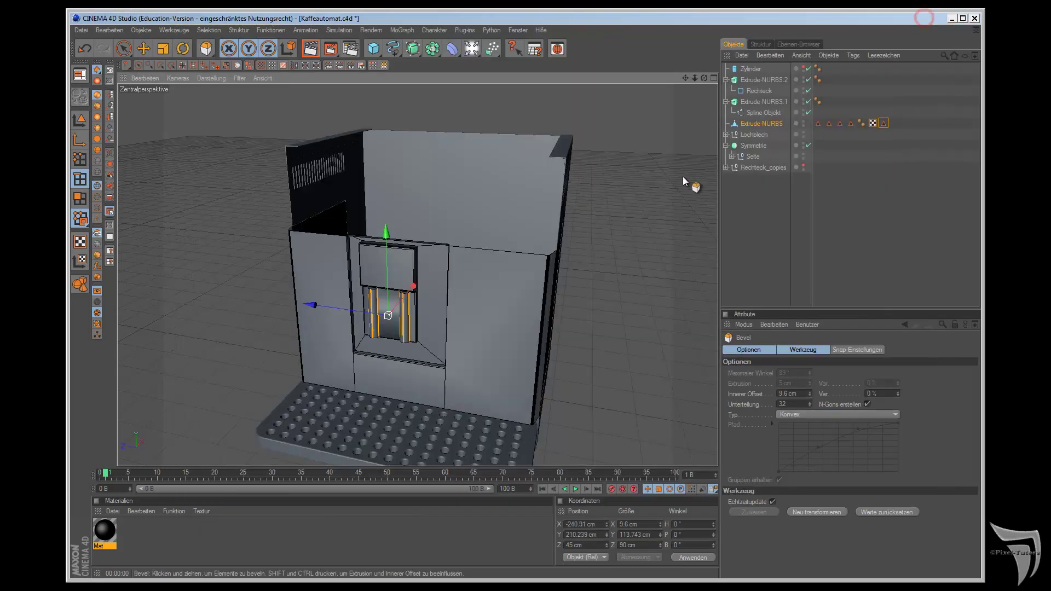
Step: Close the reference photo and compare the front and perspective views of the machine
click(922, 18)
key(F4)
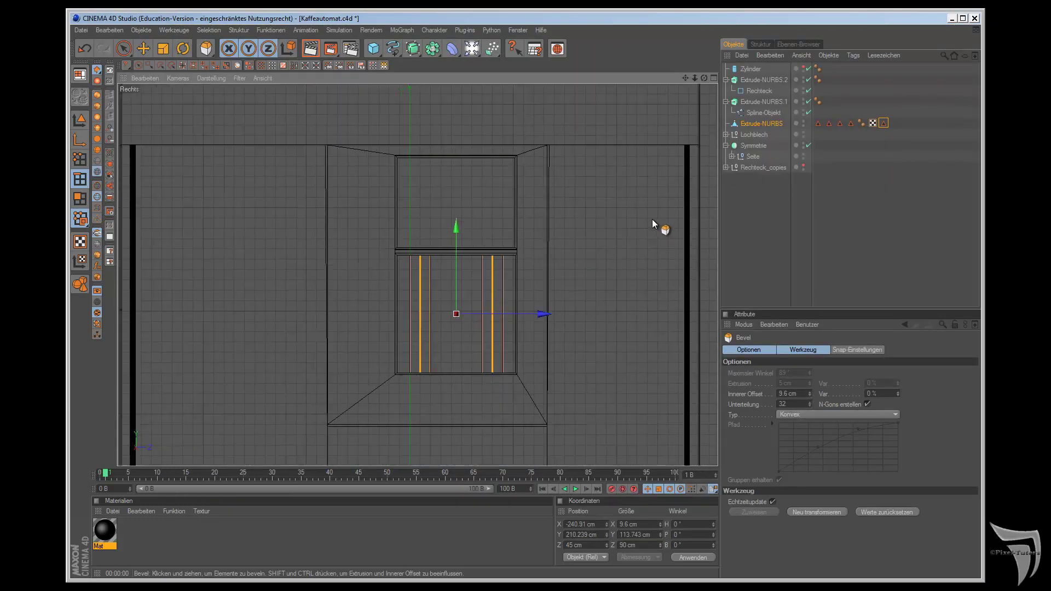
scroll(656, 230, down, 2)
scroll(671, 272, down, 3)
scroll(667, 232, down, 2)
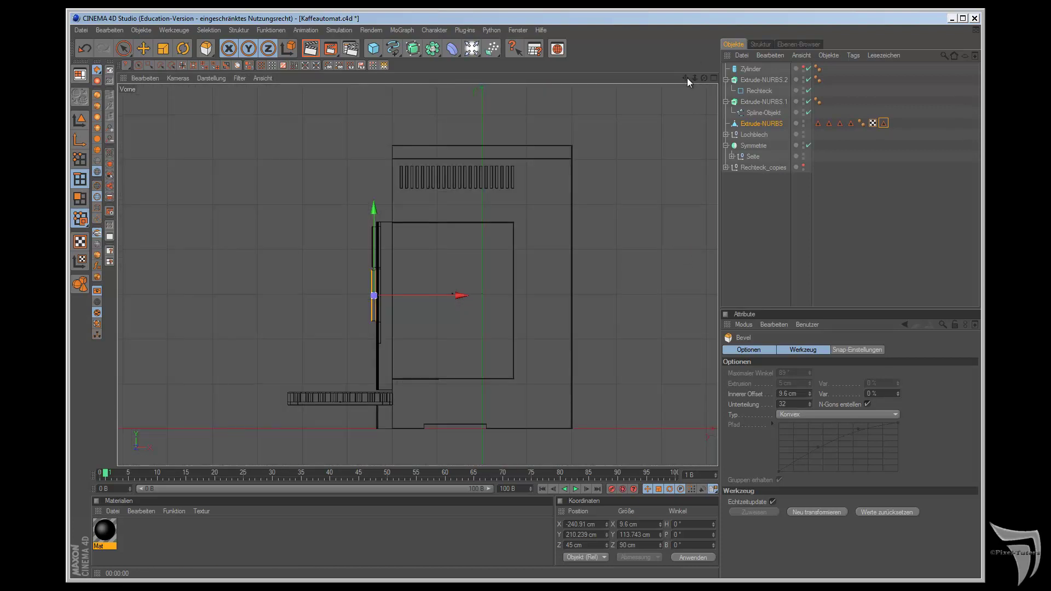
key(F1)
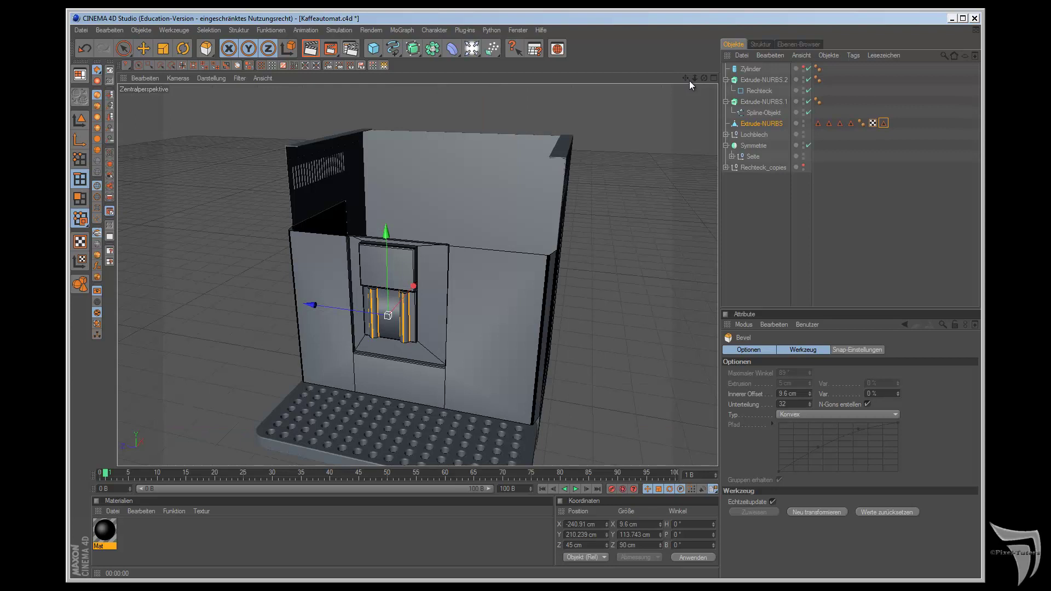
key(F4)
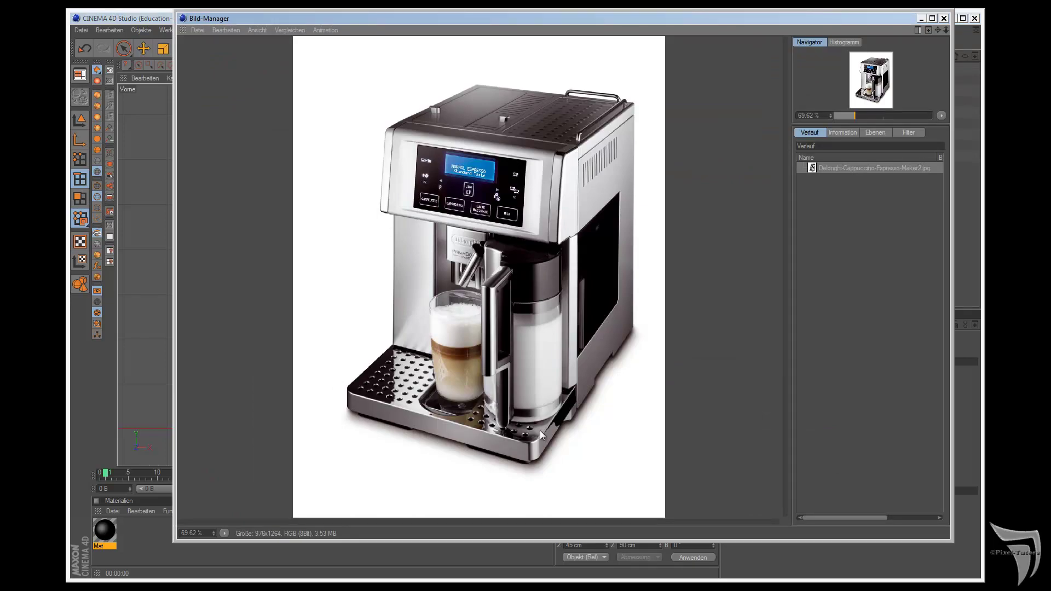
Step: Close the reference again and zoom the front view onto the upper body and vent slots
key(F1)
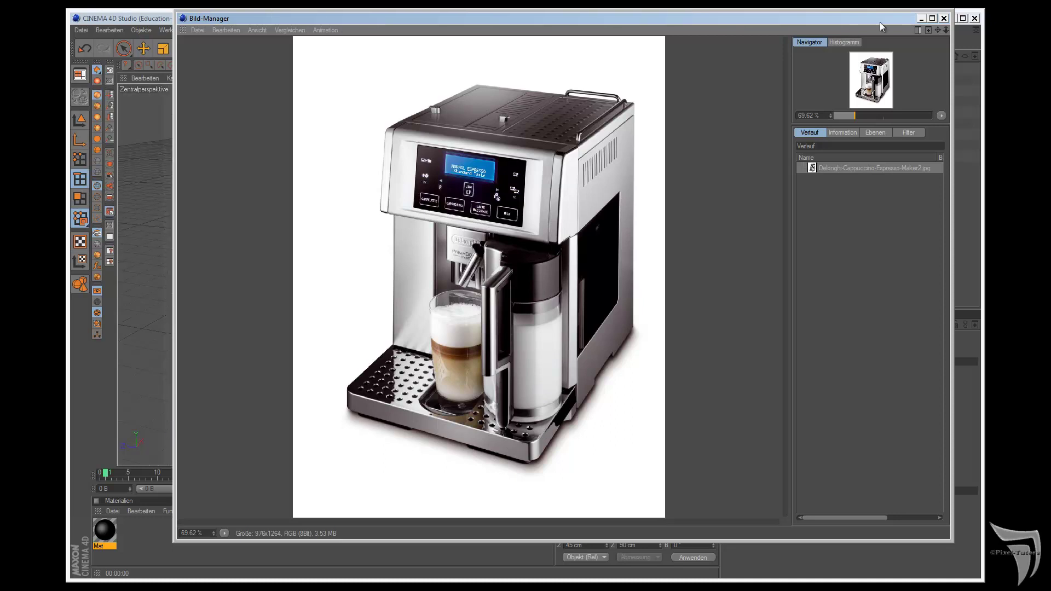
click(923, 19)
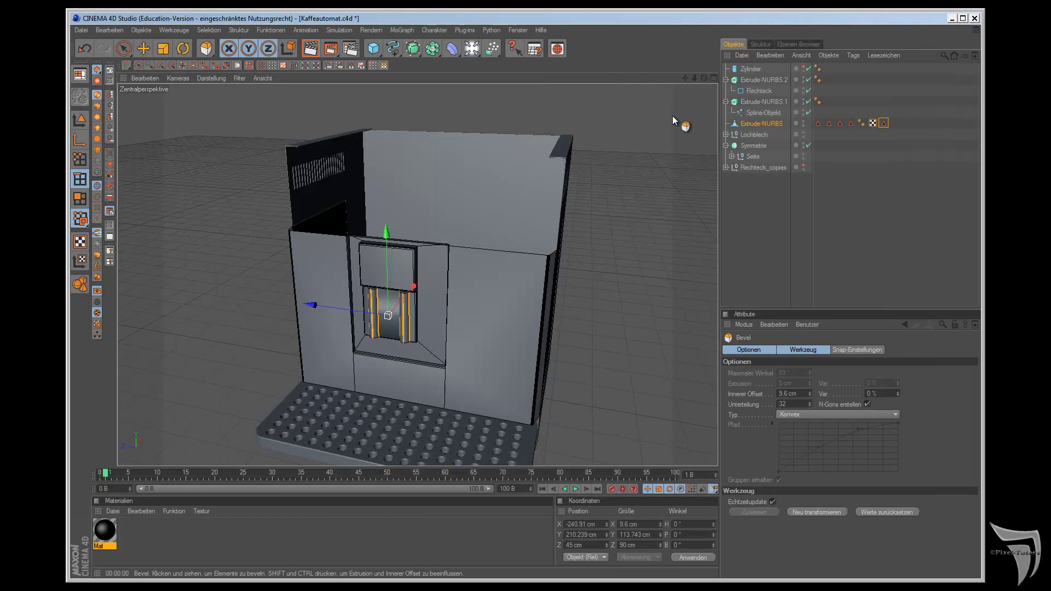
key(F4)
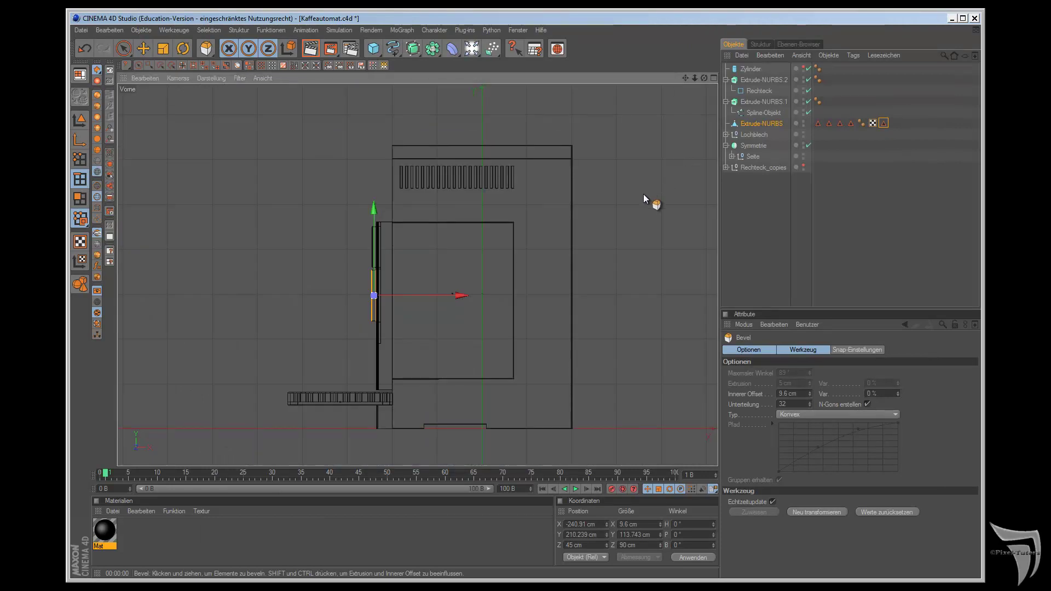
scroll(652, 184, up, 2)
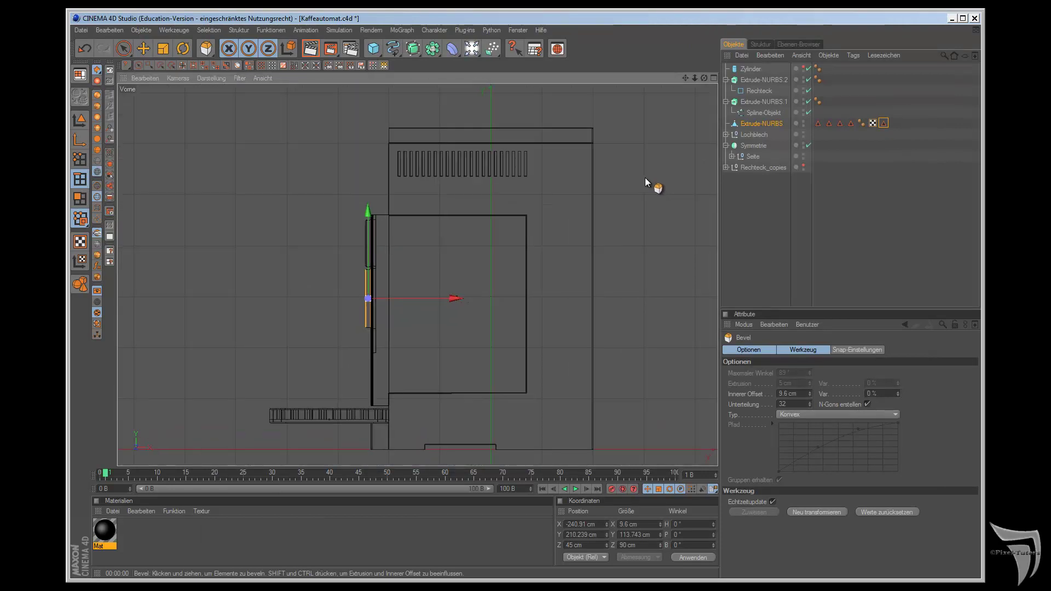
scroll(651, 176, up, 2)
drag(685, 82, 592, 326)
scroll(592, 326, up, 2)
scroll(663, 137, up, 2)
Step: Choose the Bézier spline tool and review the snapping settings
click(398, 57)
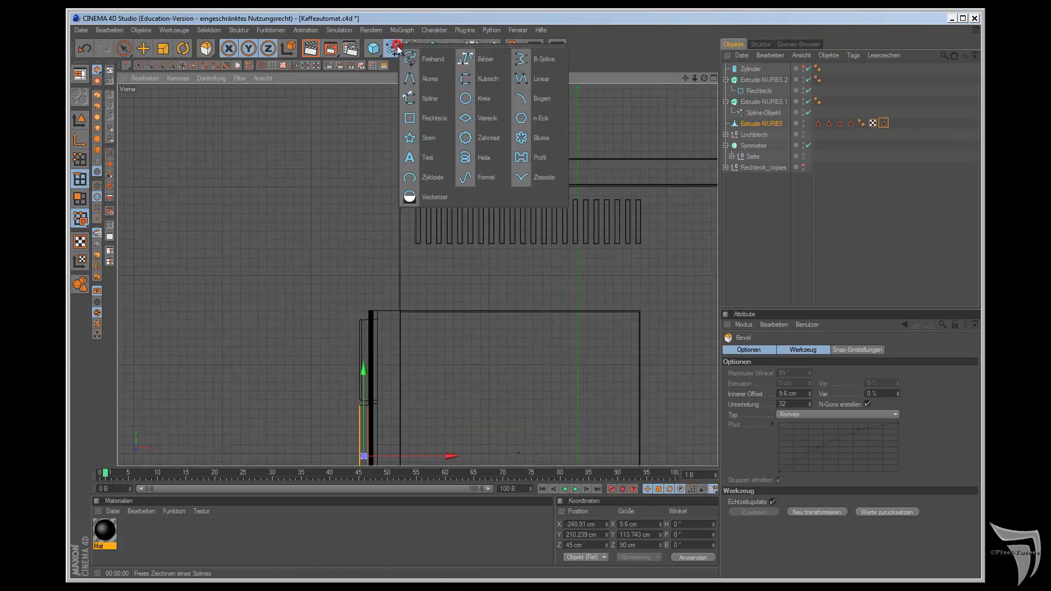
click(476, 57)
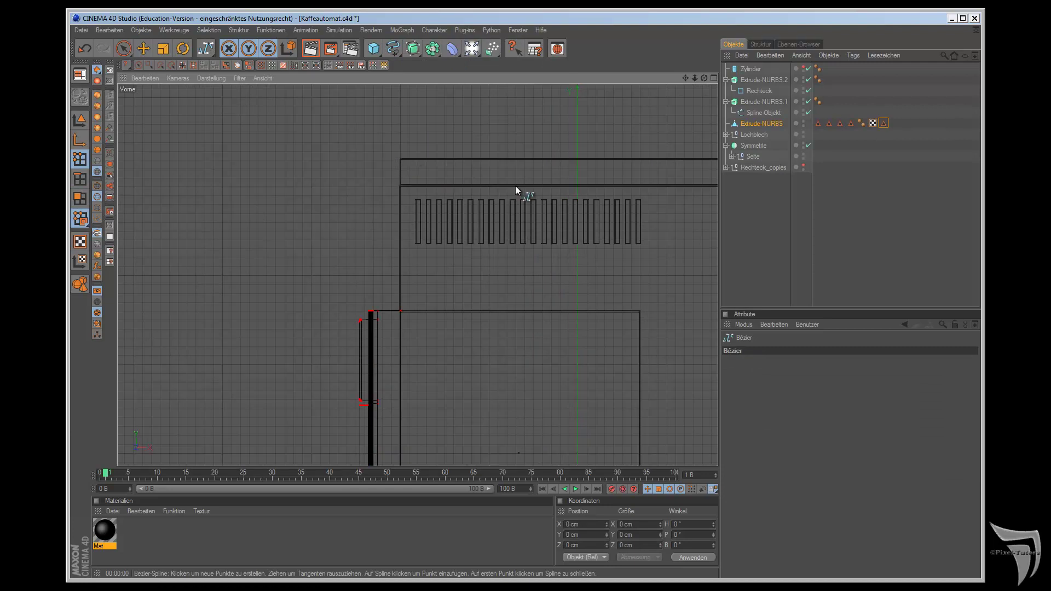
key(e)
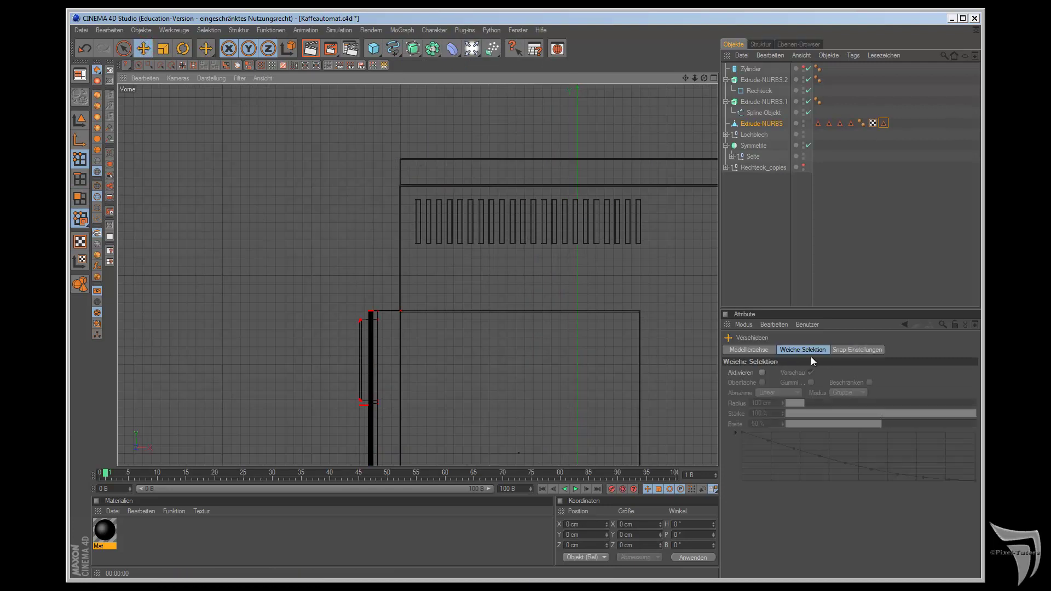
click(842, 349)
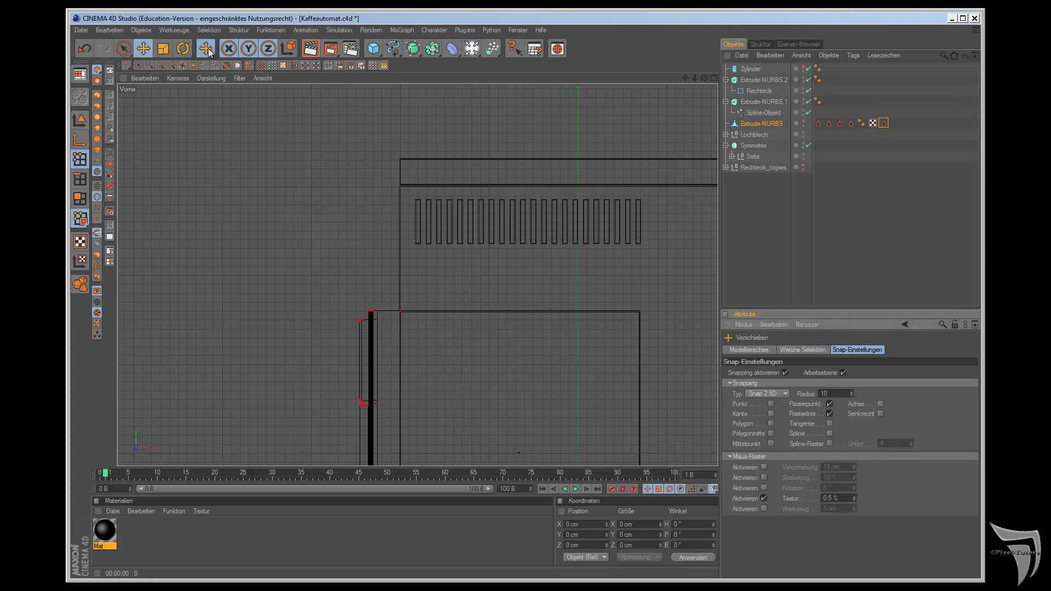
drag(208, 49, 232, 74)
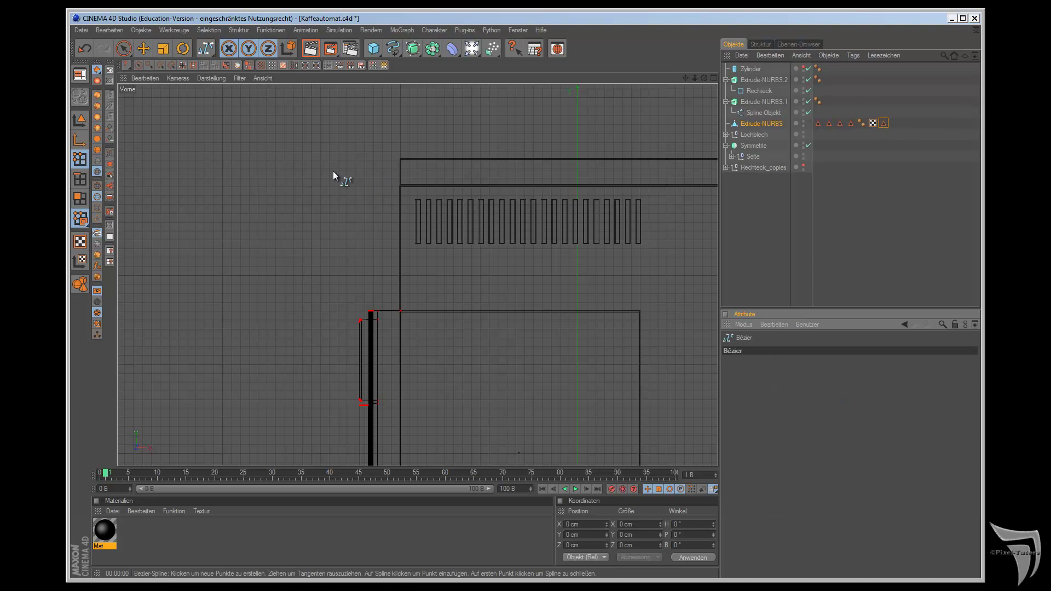
Step: Draw a closed four-point Bézier profile with a curved corner left of the upper body
click(399, 160)
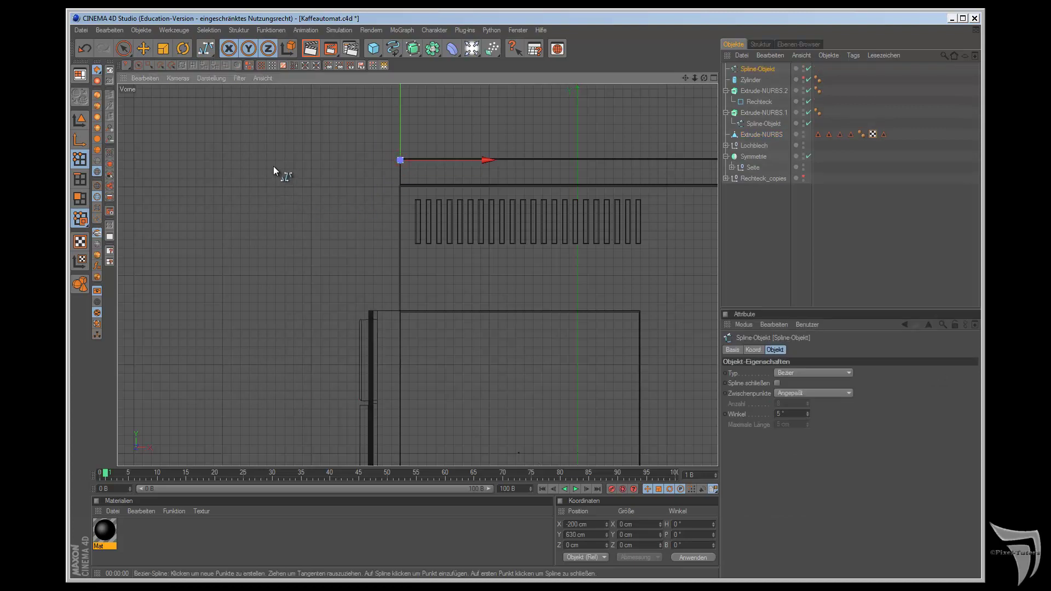
scroll(274, 182, down, 3)
scroll(276, 195, down, 3)
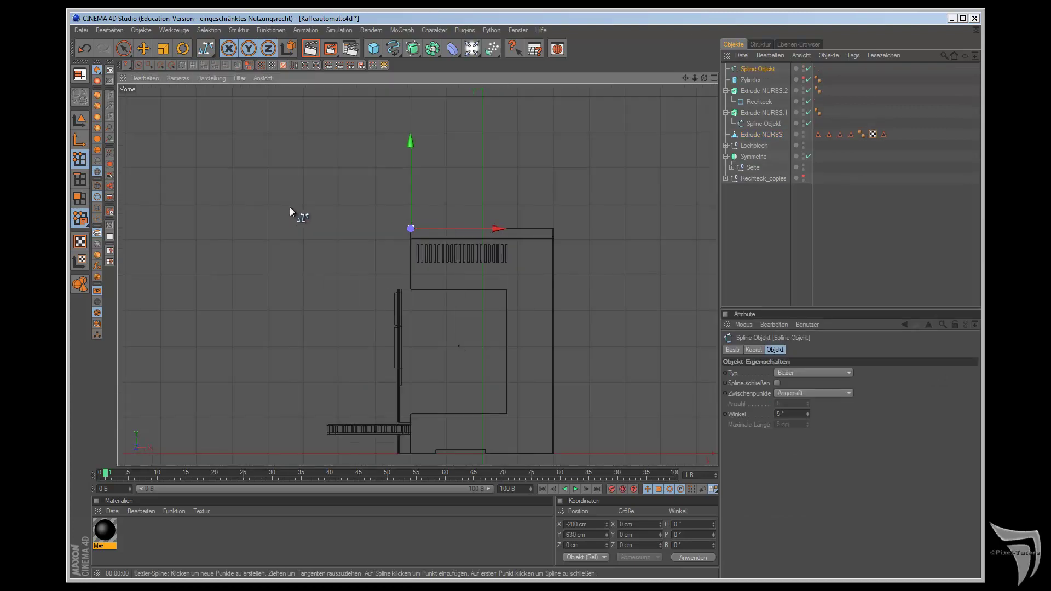
scroll(355, 192, up, 2)
scroll(351, 171, up, 2)
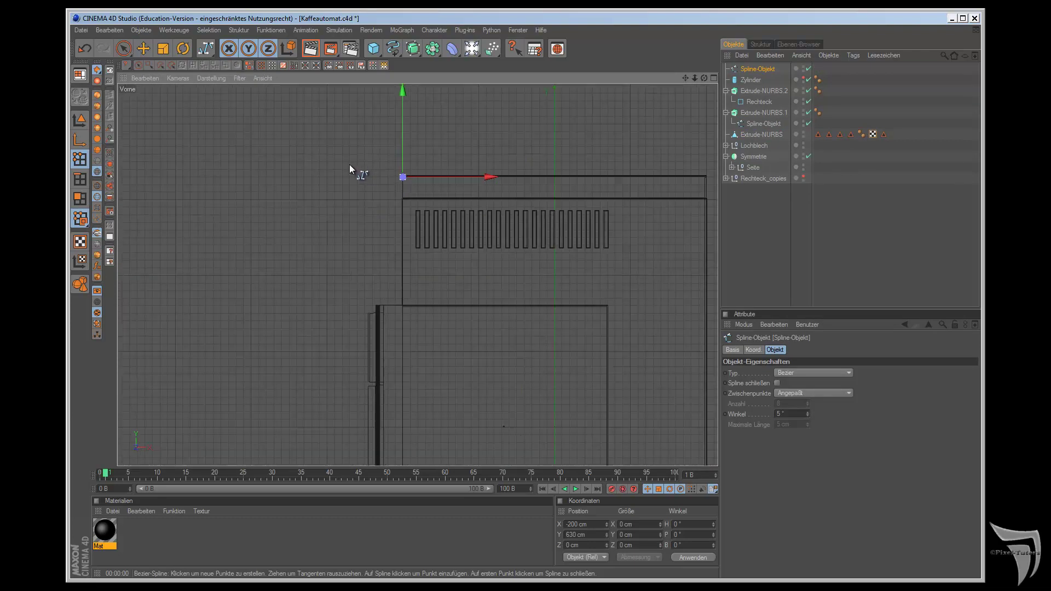
drag(289, 177, 296, 169)
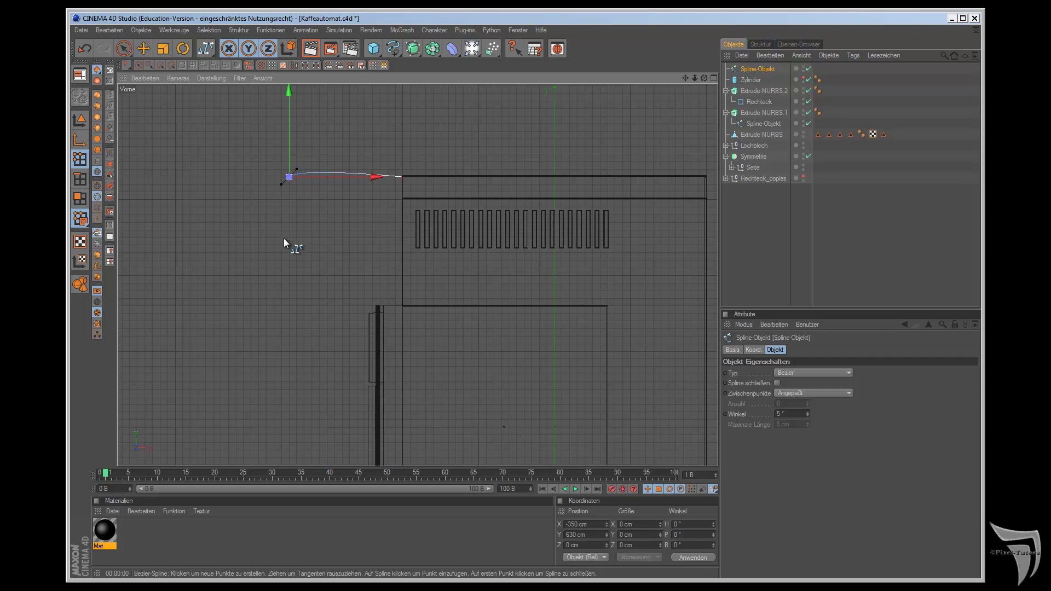
drag(266, 298, 266, 313)
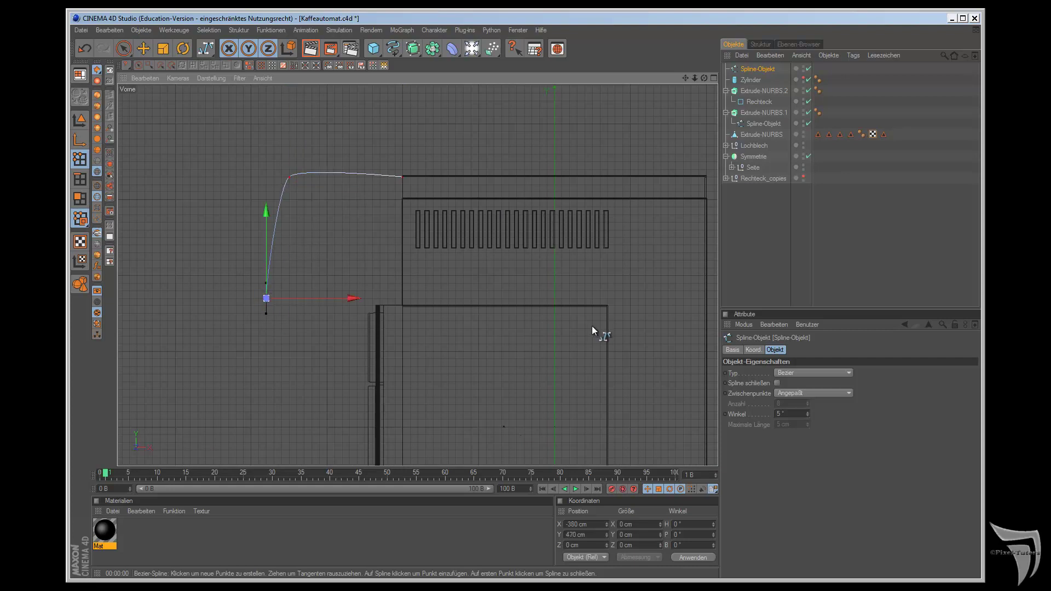
click(402, 305)
click(778, 383)
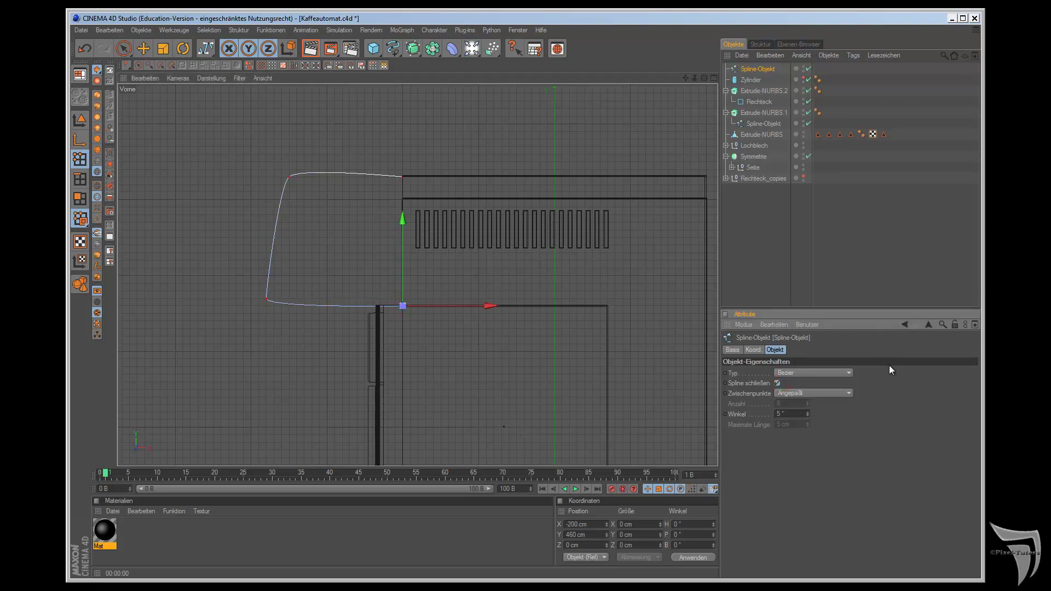
Step: Adjust the top-right spline point and flatten the top-left corner's tangents to horizontal
click(143, 48)
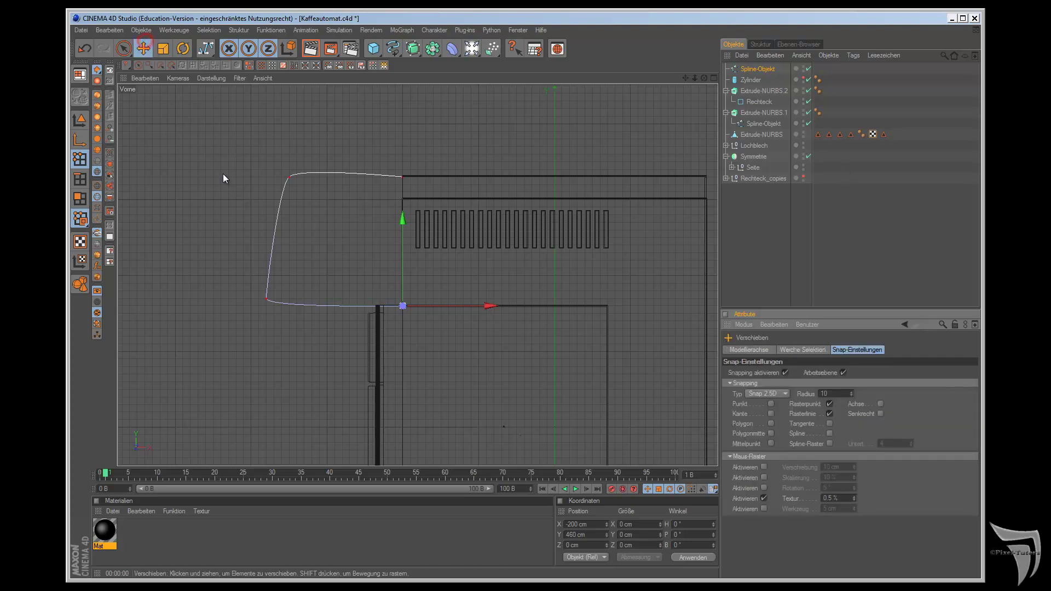
click(403, 177)
mouse_move(403, 89)
mouse_down()
mouse_move(403, 75)
mouse_move(403, 97)
mouse_up()
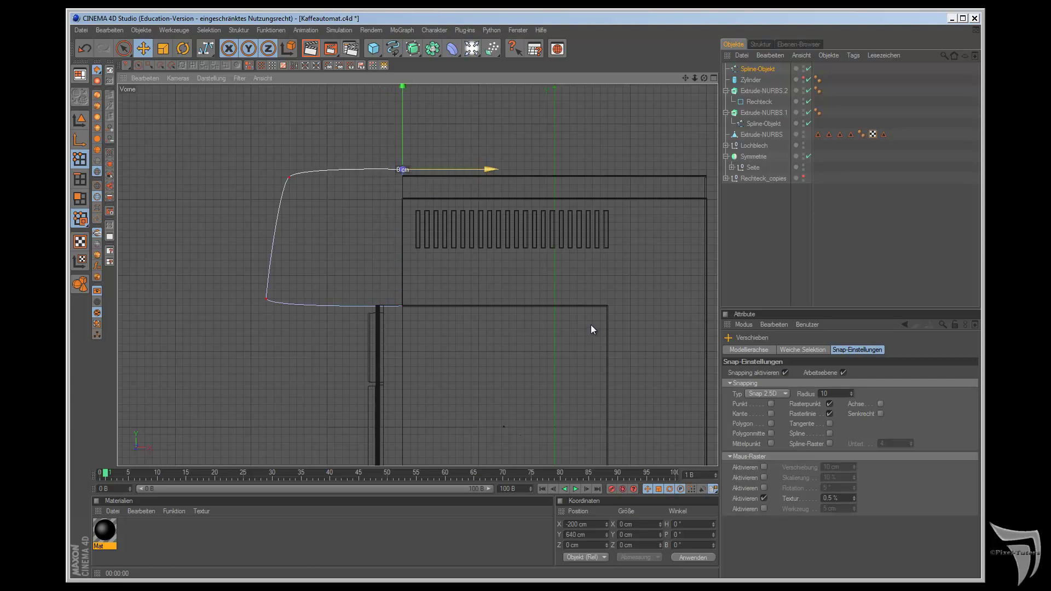
drag(403, 84, 405, 94)
click(288, 176)
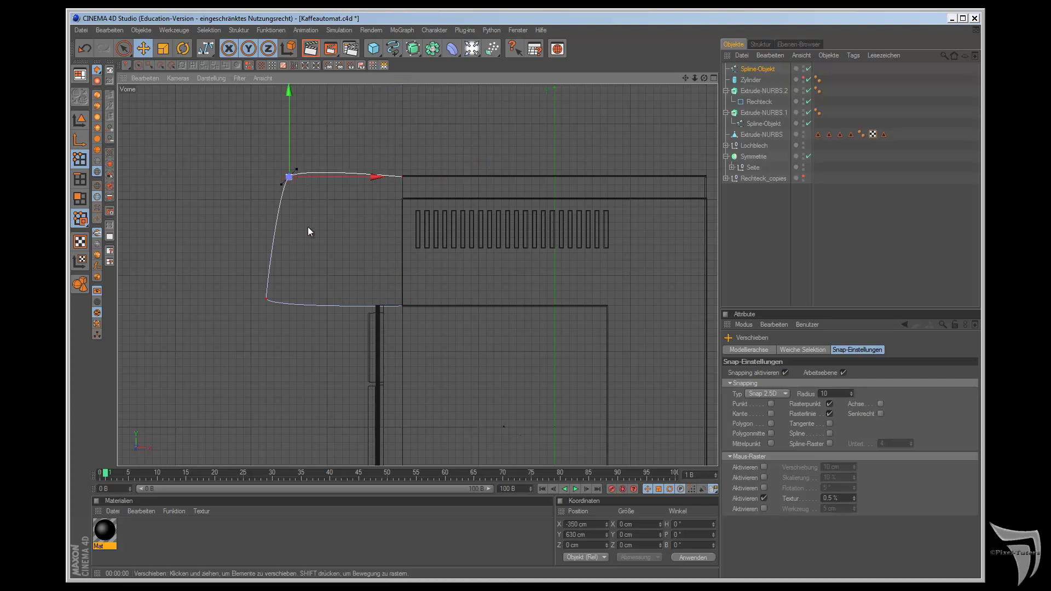
scroll(334, 197, up, 3)
mouse_move(684, 78)
mouse_down()
mouse_move(599, 329)
mouse_move(602, 135)
mouse_up()
drag(334, 211, 346, 223)
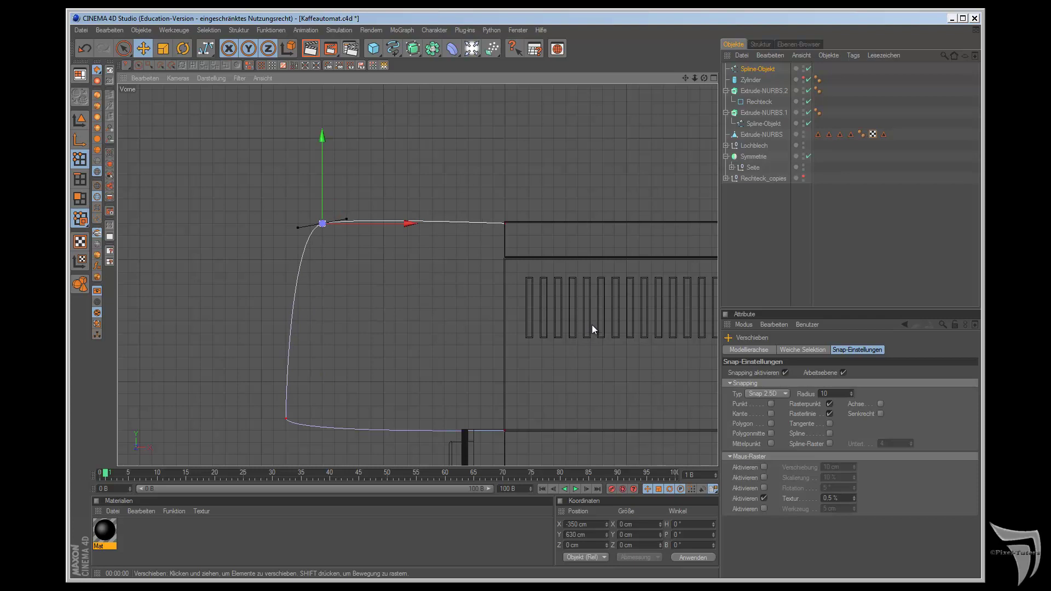
Step: Move the profile's bottom-left point down onto the machine's bottom line
click(286, 420)
click(504, 431)
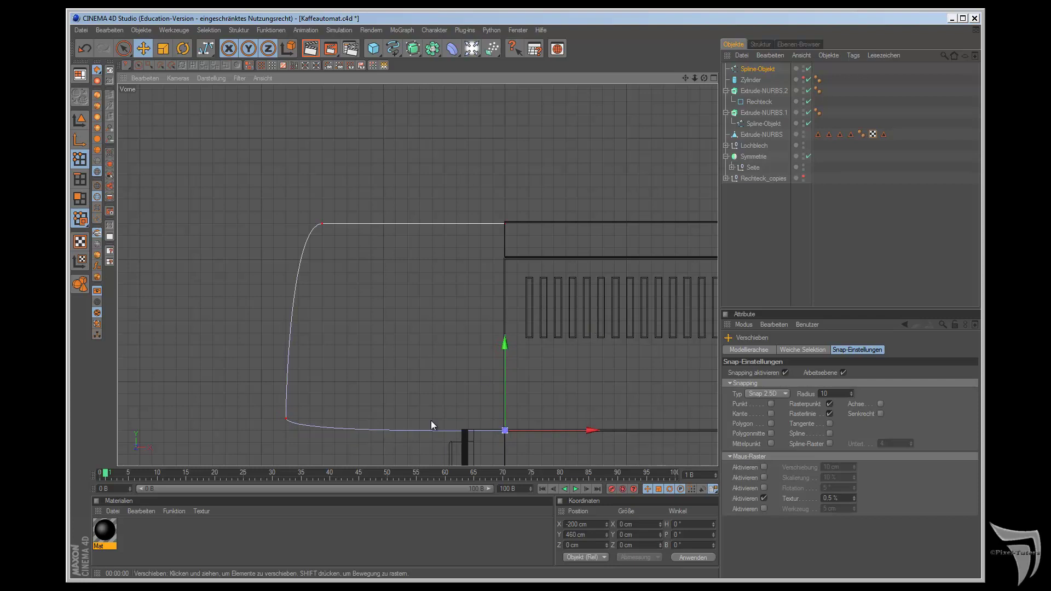
click(286, 419)
mouse_move(286, 419)
mouse_down()
mouse_move(285, 431)
mouse_move(323, 441)
mouse_up()
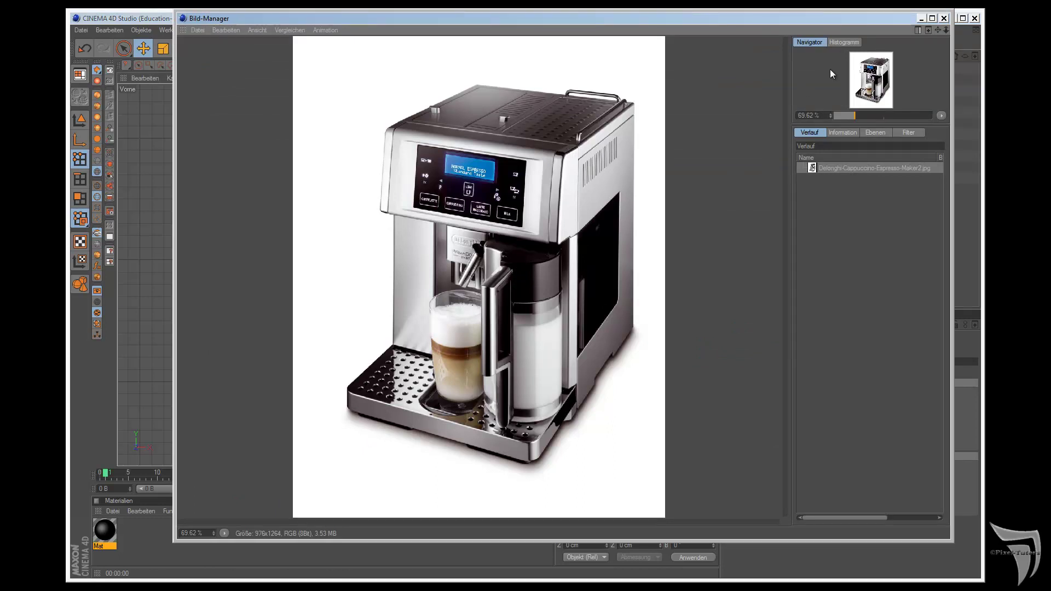
Step: Shift the bottom-left point 20 cm right and reshape its corner tangent
click(921, 20)
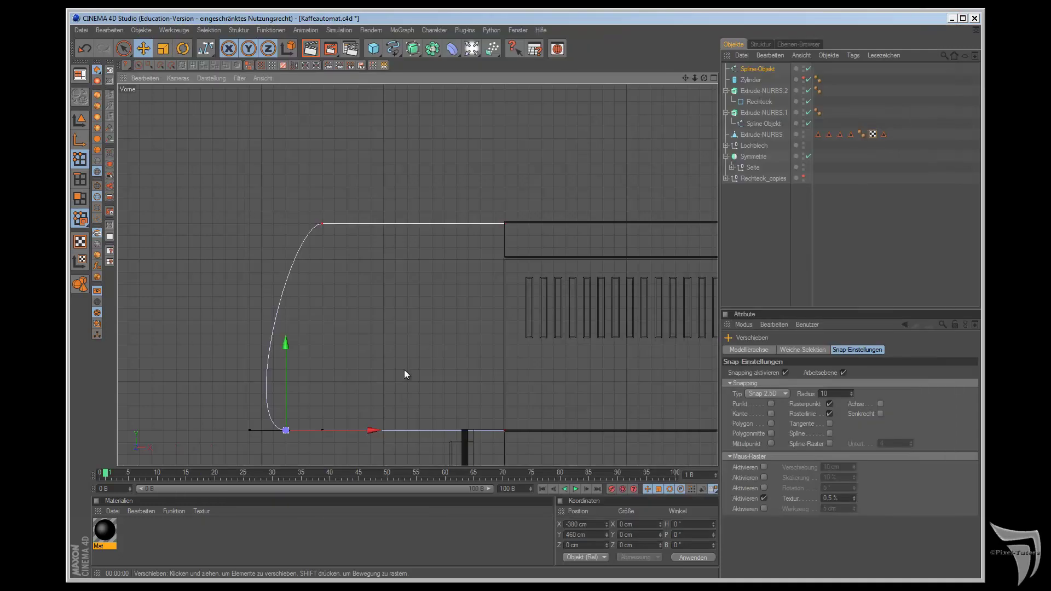
drag(363, 431, 591, 324)
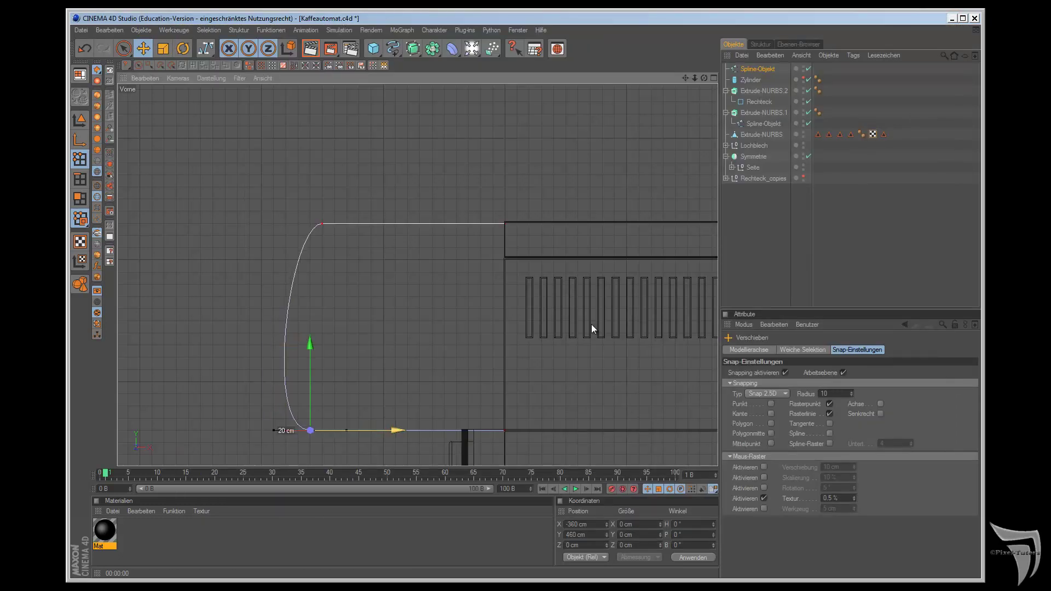
click(275, 429)
drag(297, 406, 262, 430)
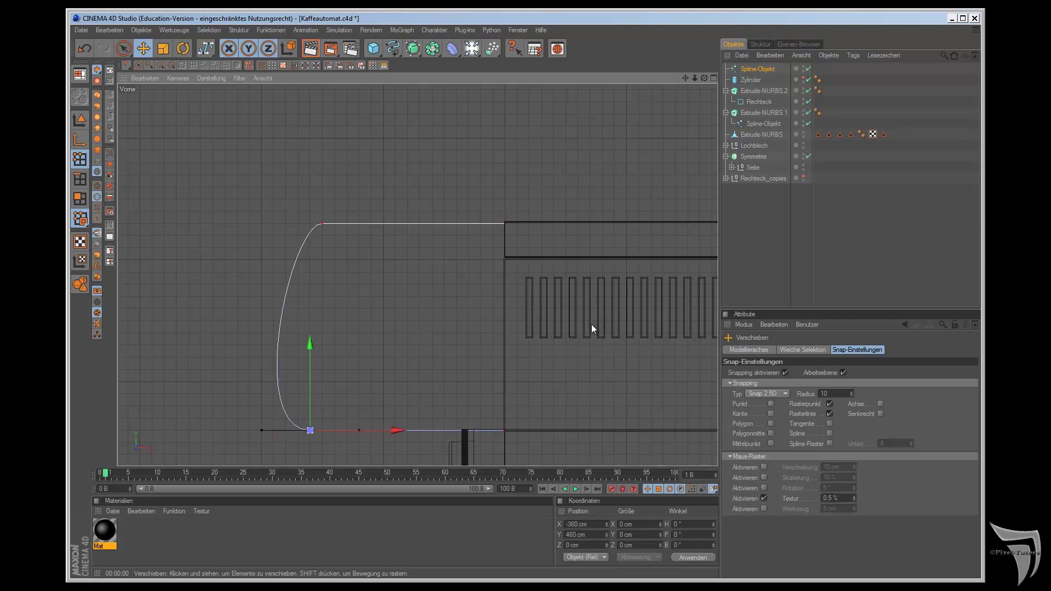
drag(261, 432, 310, 387)
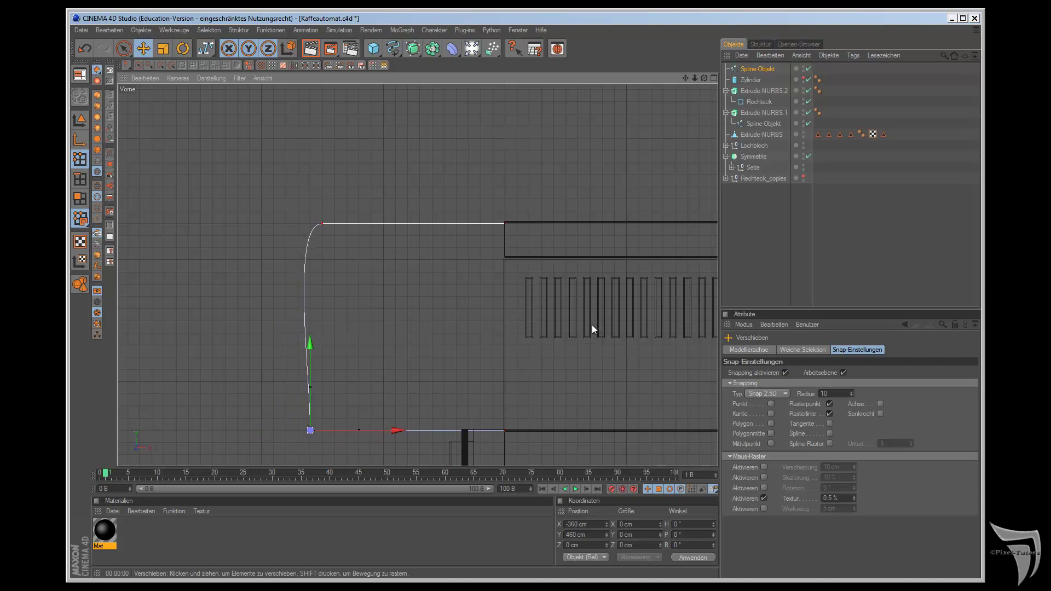
shift+click(322, 224)
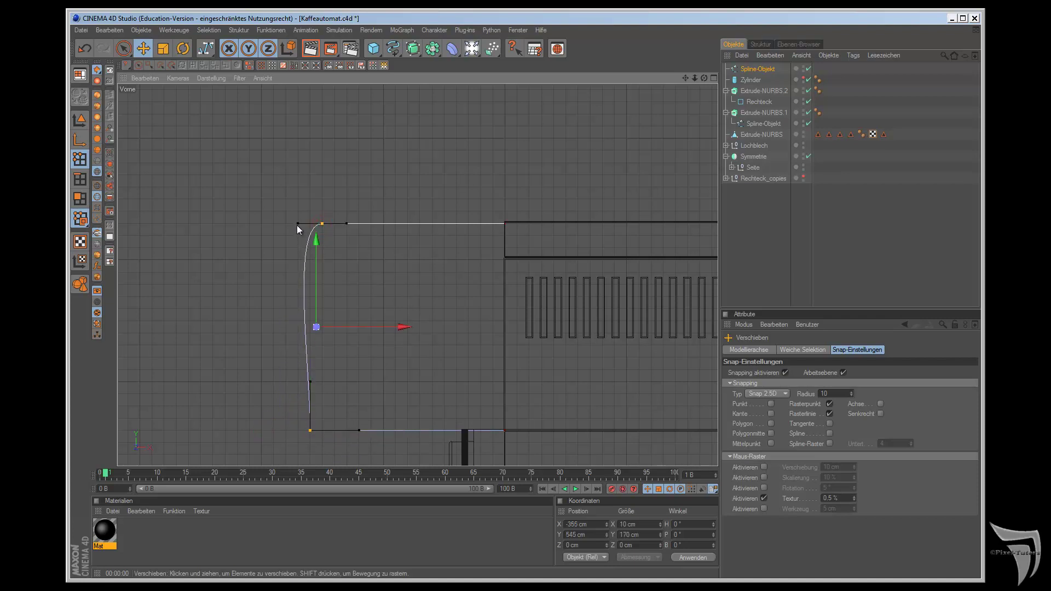
drag(298, 224, 322, 272)
key(ctrl+z)
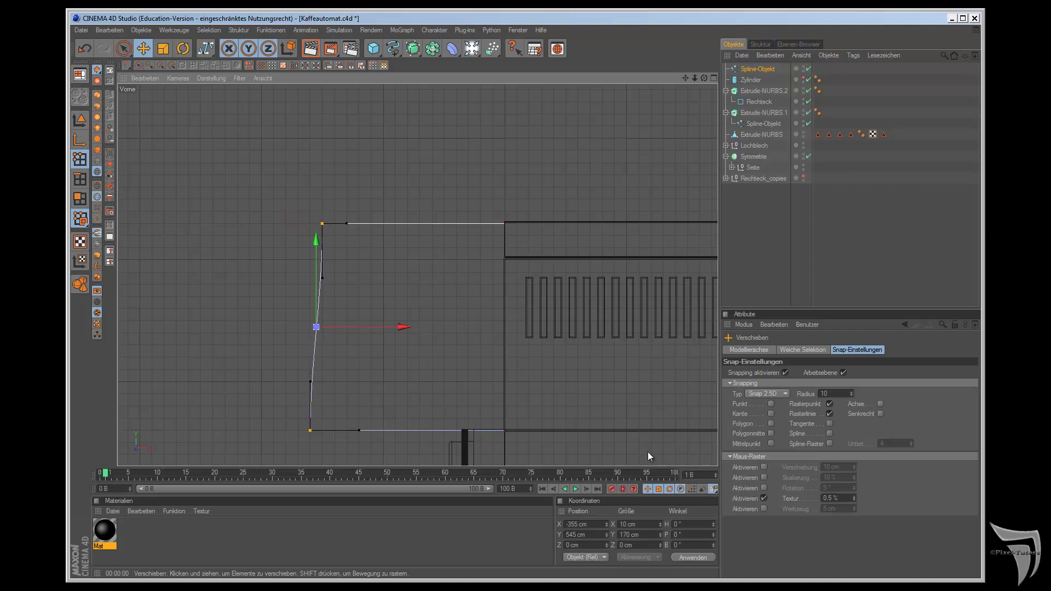
Step: Toggle snapping and bend the left edge slightly outward from the top-left corner's tangent
click(786, 372)
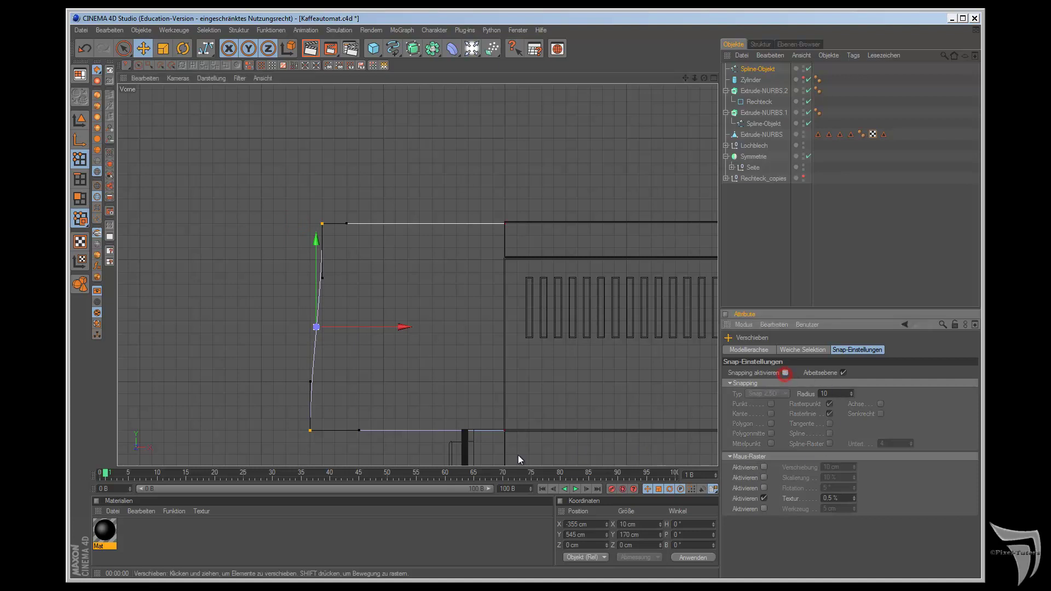
click(321, 274)
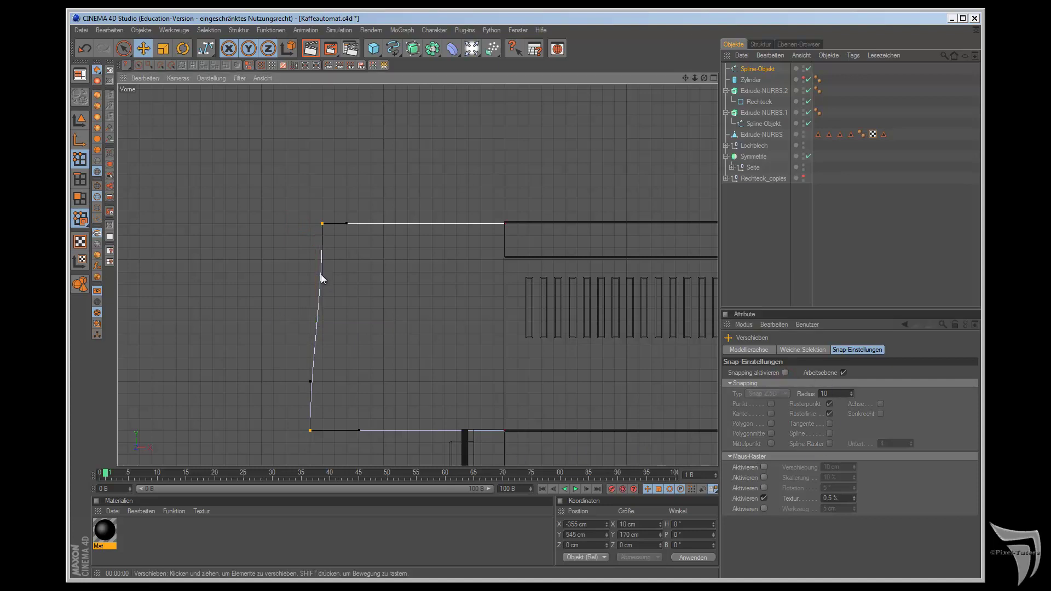
drag(321, 274, 316, 277)
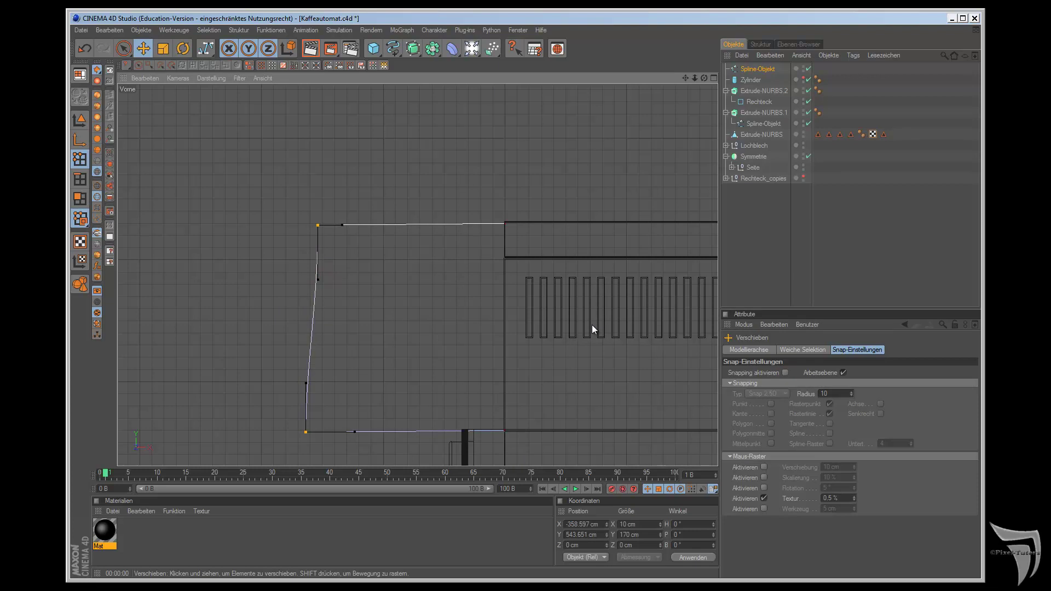
key(ctrl+z)
click(371, 280)
click(322, 221)
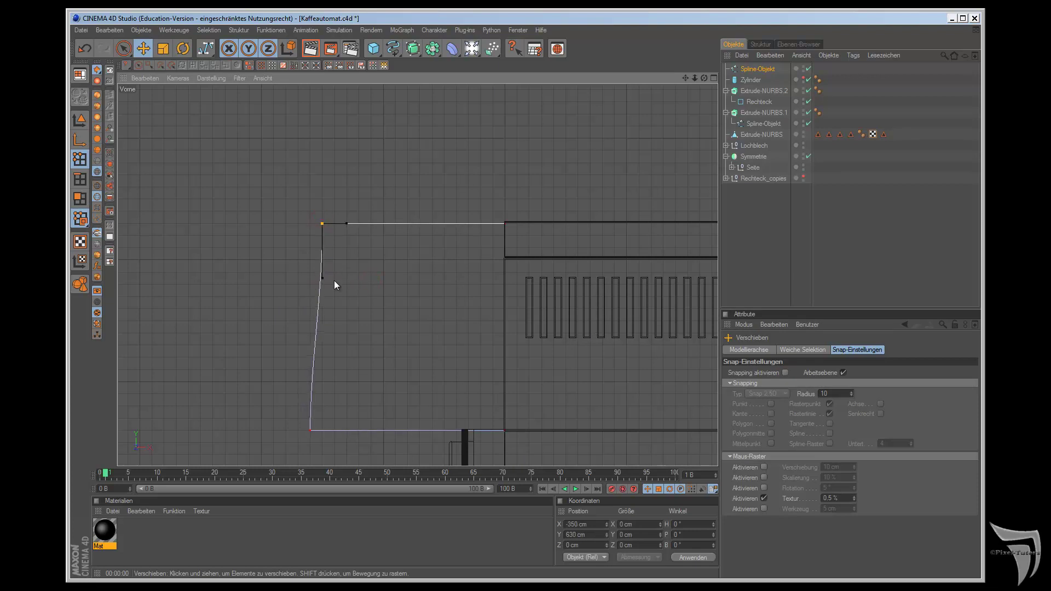
drag(322, 277, 315, 278)
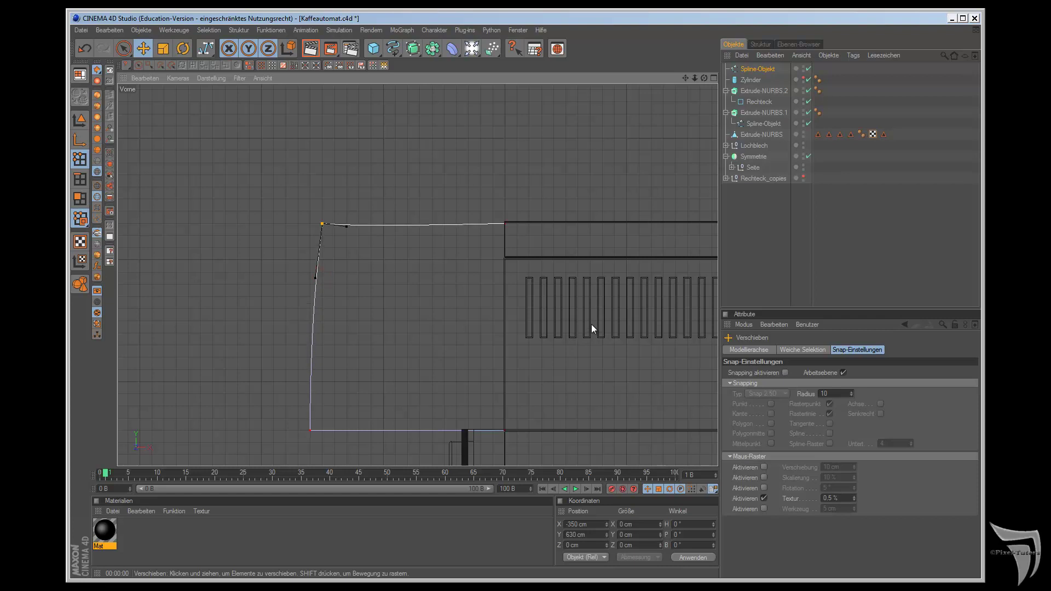
key(ctrl+z)
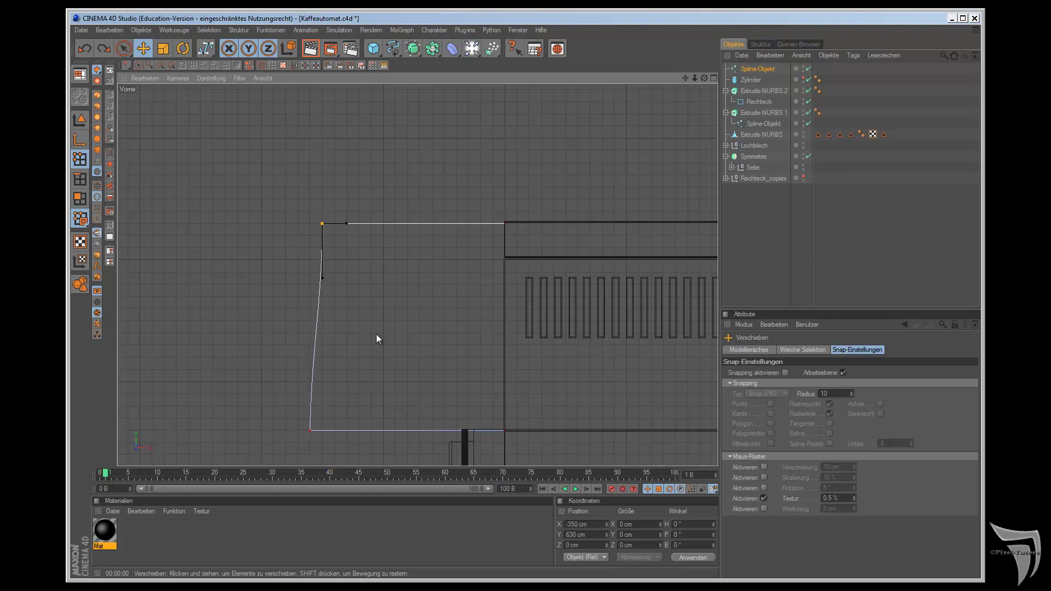
drag(321, 278, 317, 280)
click(310, 430)
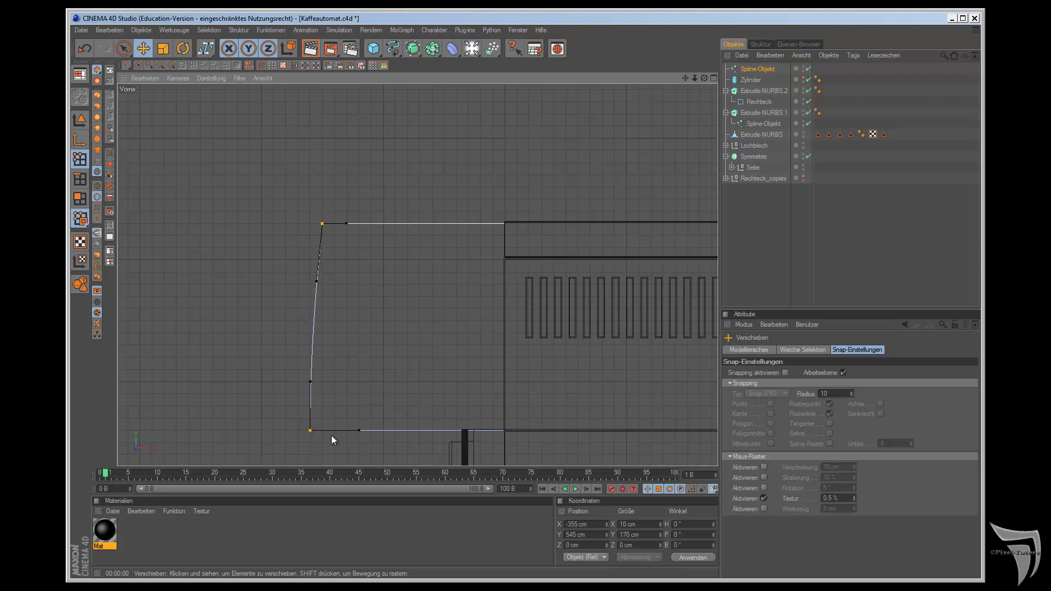
Step: Move the bottom-left corner point out to about -370/460, then turn snapping off
click(784, 373)
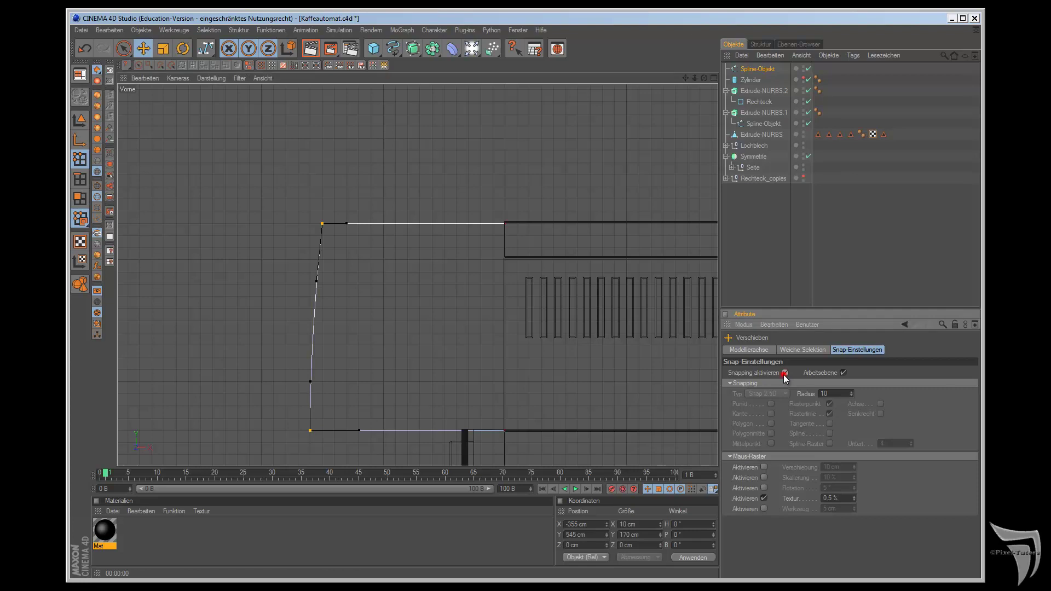
drag(311, 430, 298, 430)
key(ctrl+z)
click(357, 356)
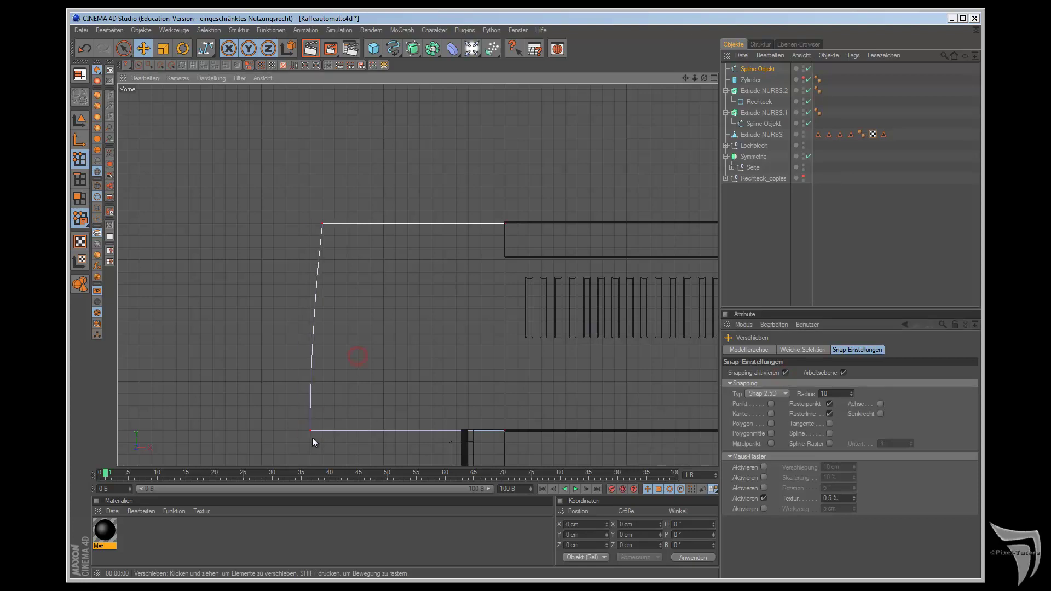
drag(311, 431, 298, 431)
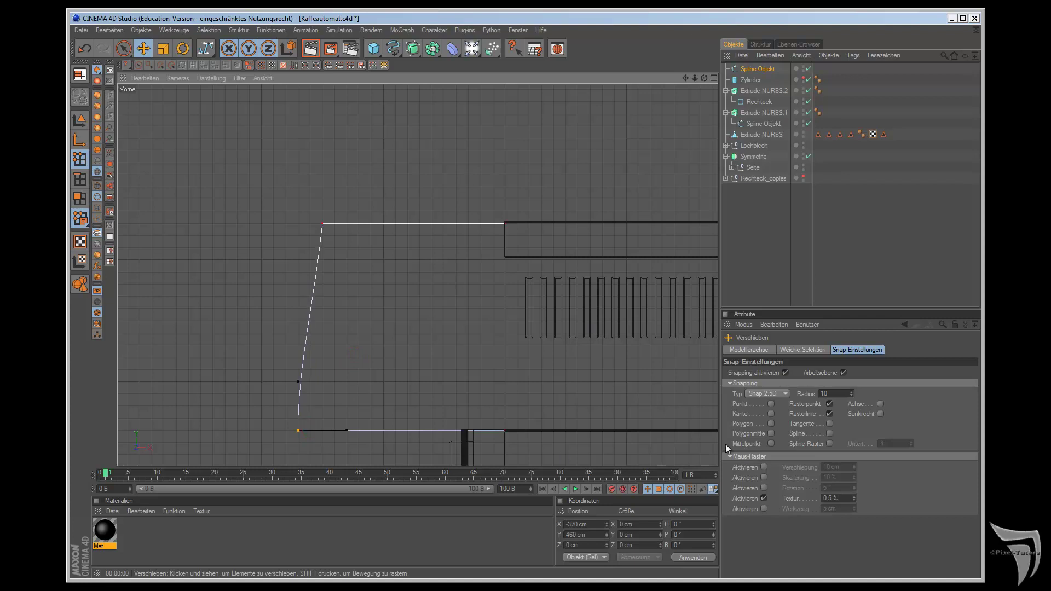
click(785, 372)
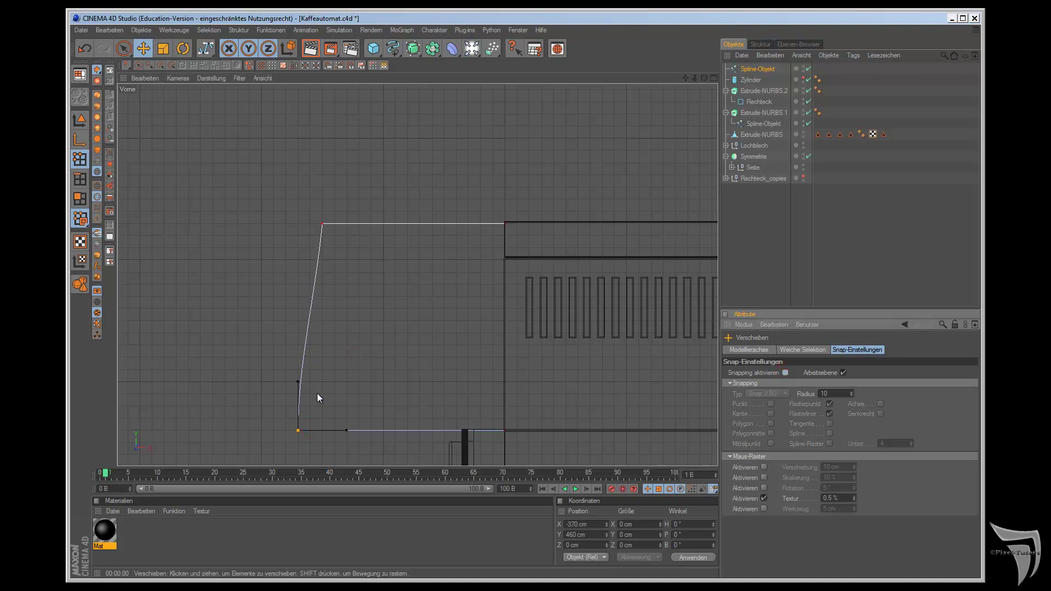
Step: Add points near the bottom and top of the left edge, sliding the lower toward the corner
ctrl+click(298, 382)
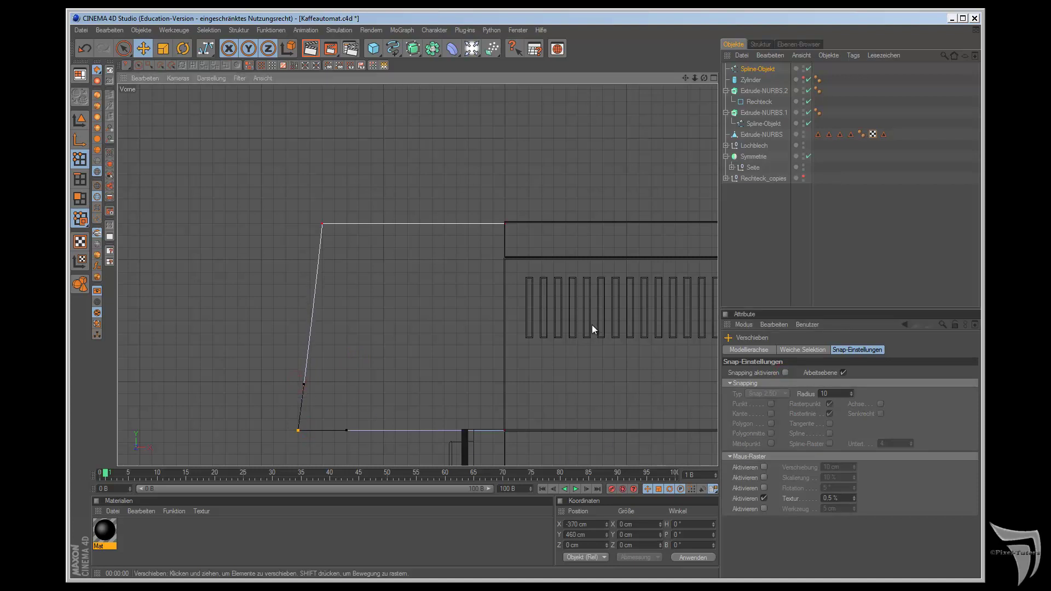
drag(302, 384, 300, 406)
drag(300, 405, 301, 403)
click(302, 393)
ctrl+click(319, 249)
click(301, 392)
drag(304, 392, 303, 404)
drag(591, 325, 591, 325)
Step: Fine-tune the bottom-left corner and its neighbouring point to round the lower corner
click(298, 431)
drag(299, 422, 295, 424)
key(ctrl+z)
key(ctrl+z)
click(302, 404)
drag(303, 404, 299, 401)
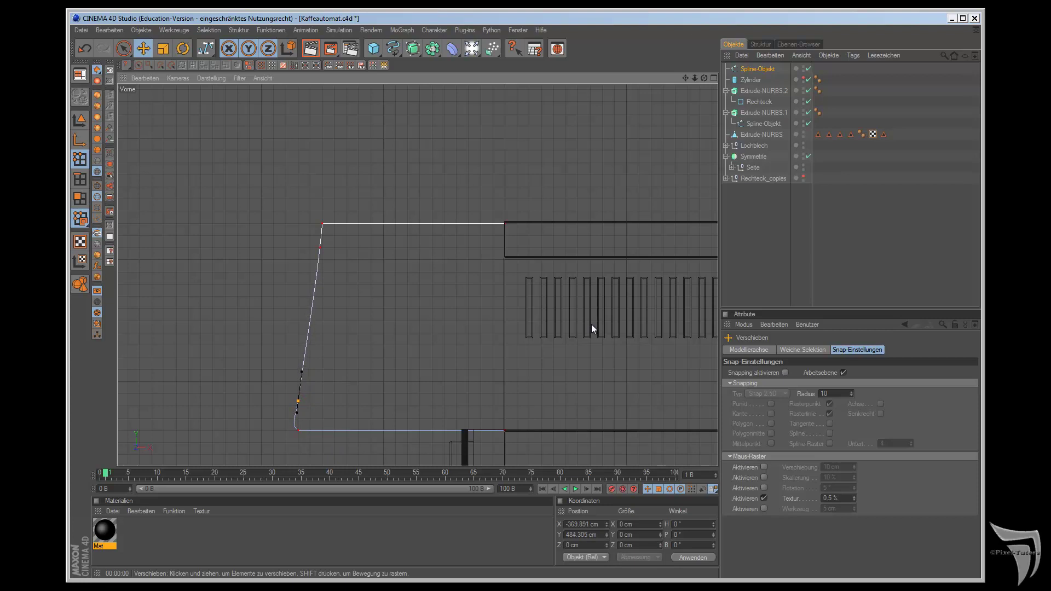
click(299, 431)
drag(299, 432, 300, 430)
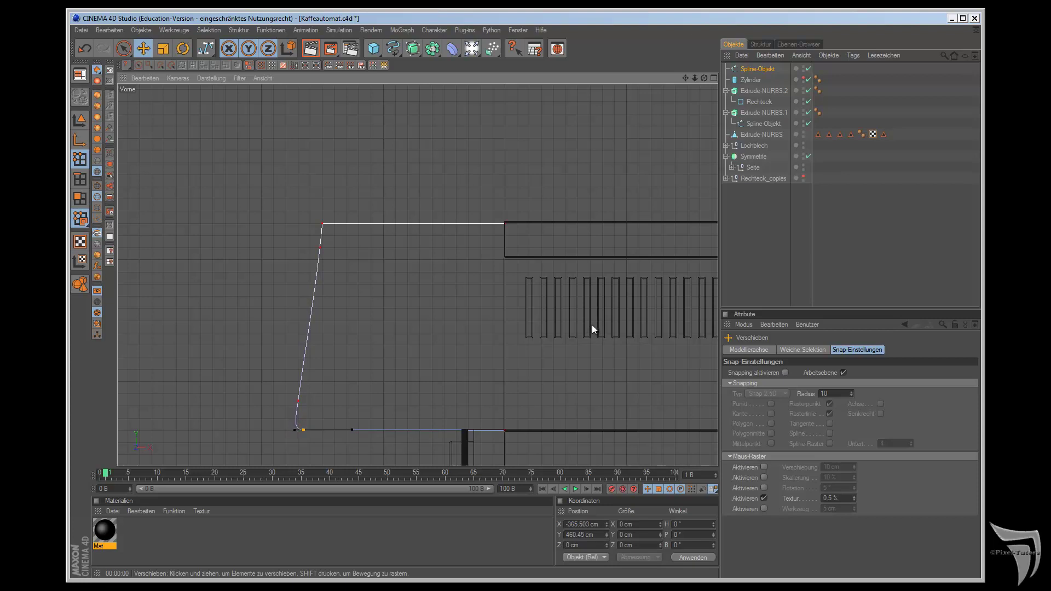
Step: Add a point near the top of the left edge and smooth the top-left corner
ctrl+click(320, 246)
ctrl+click(320, 222)
drag(322, 229, 323, 225)
click(319, 247)
drag(591, 325, 593, 324)
Step: With snapping on, snap the profile's top-left point to -340/630 cm
click(330, 225)
click(785, 373)
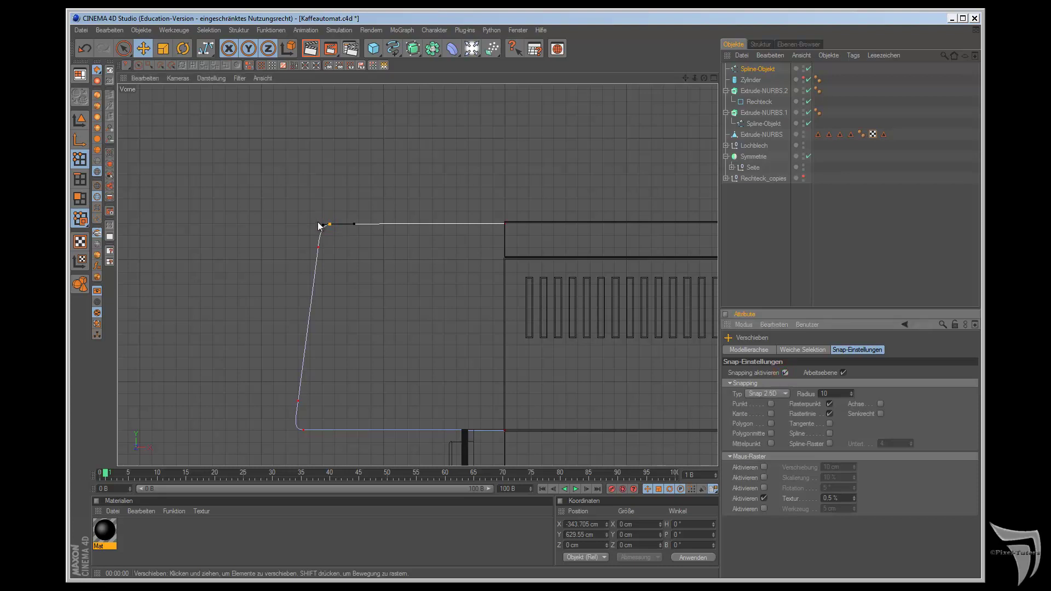
drag(329, 225, 329, 229)
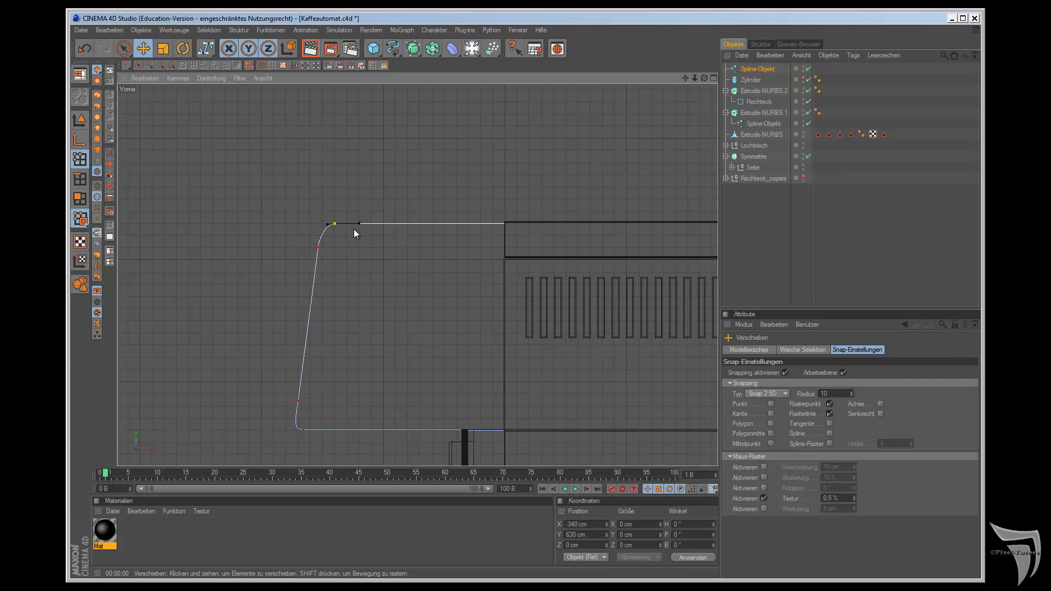
click(784, 372)
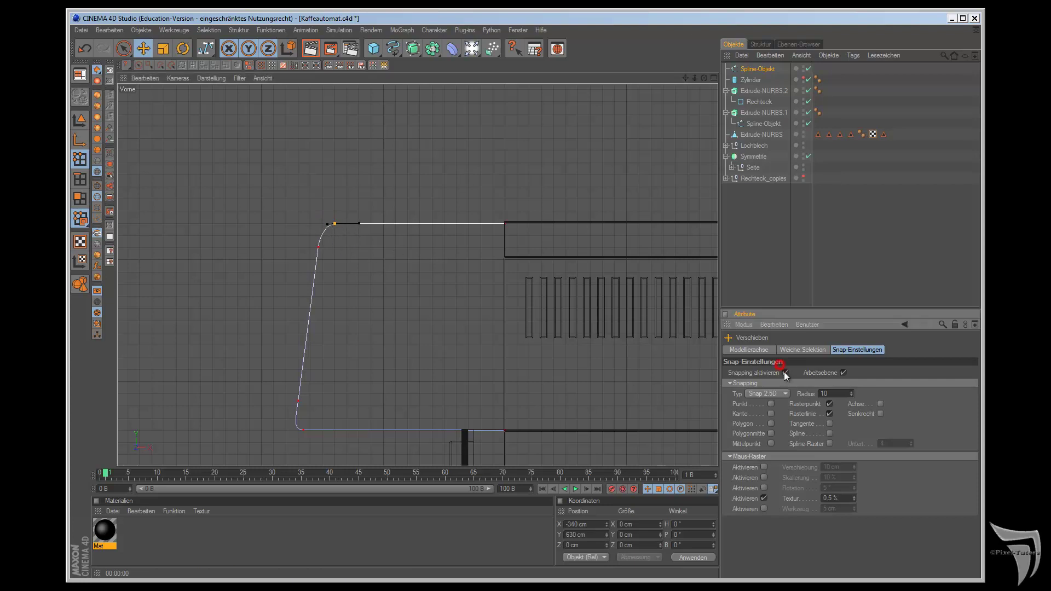
click(327, 225)
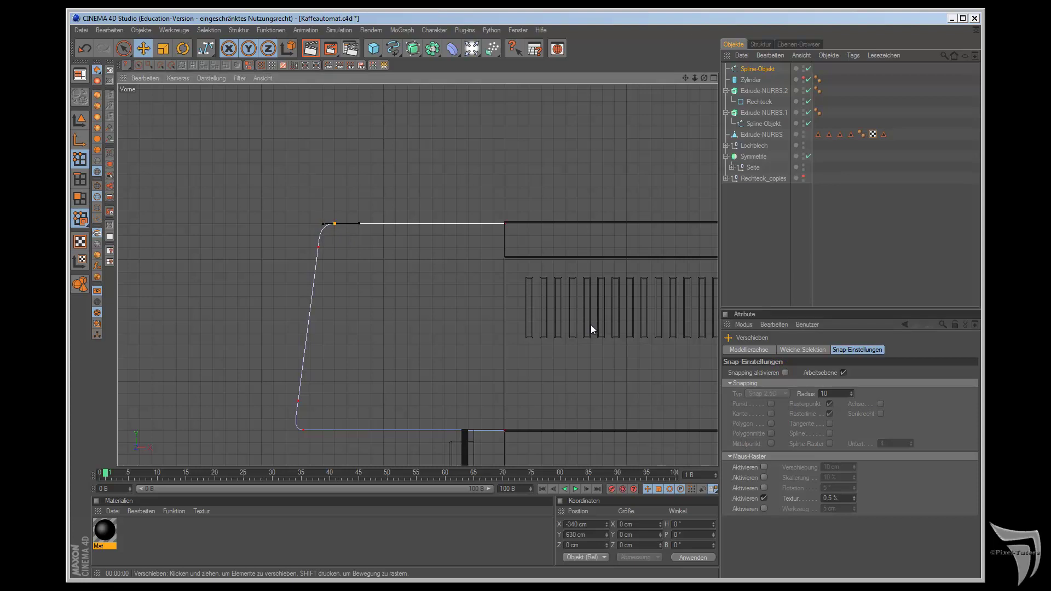
Step: Snap the bottom-left profile point to -360/460 cm
click(785, 372)
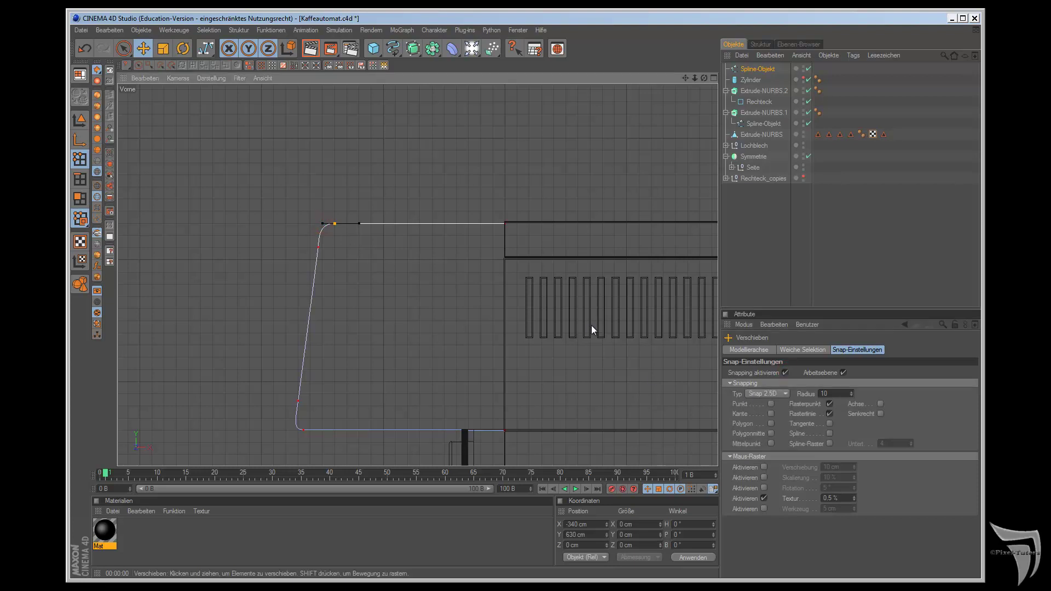
click(305, 431)
drag(303, 429, 310, 430)
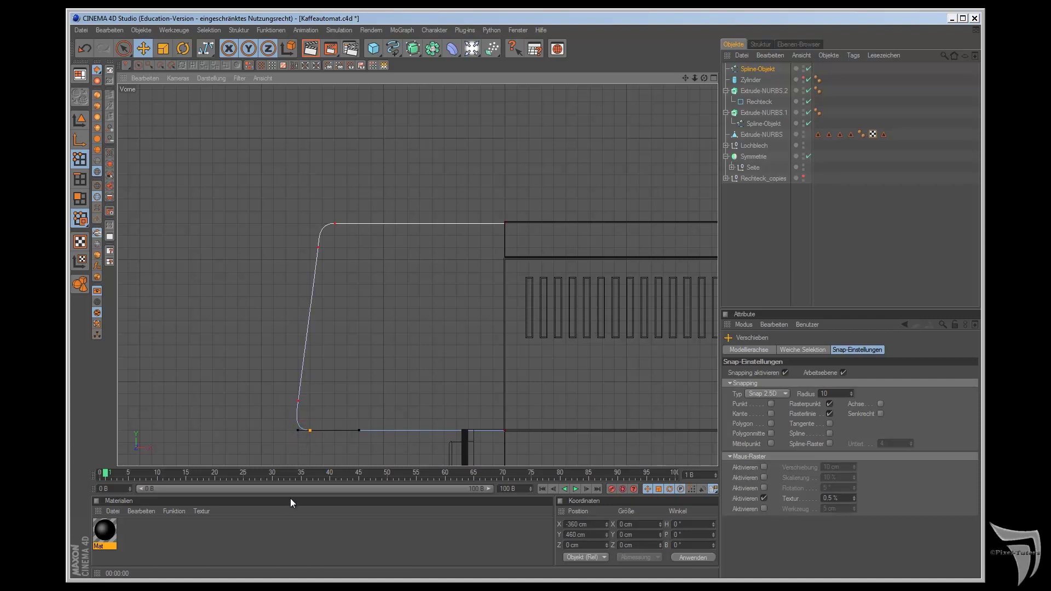
key(F1)
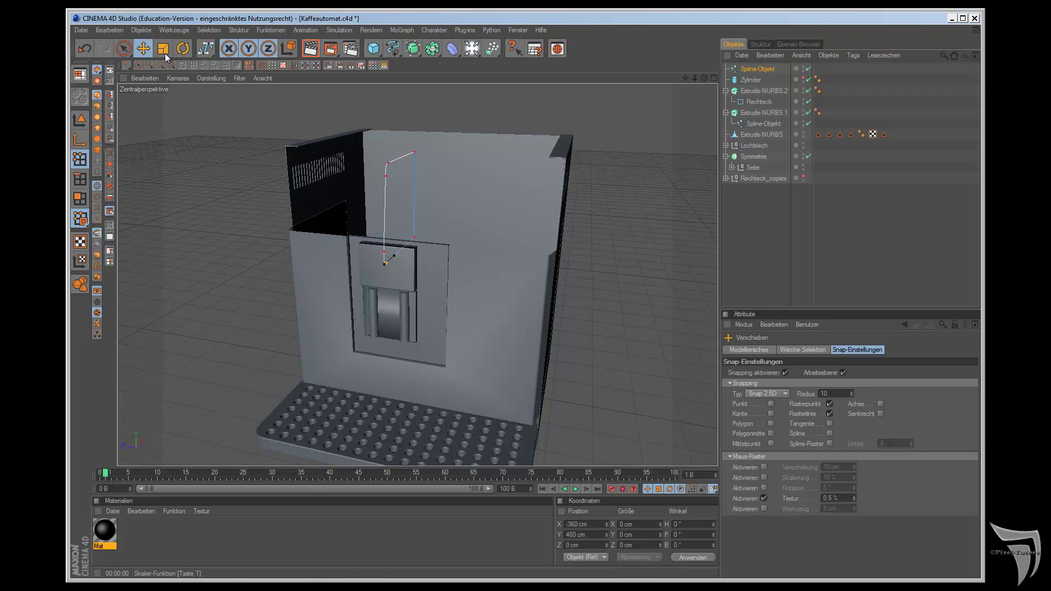
Step: In Model mode, move the whole spline object to a trial Z position of -250 cm
click(87, 121)
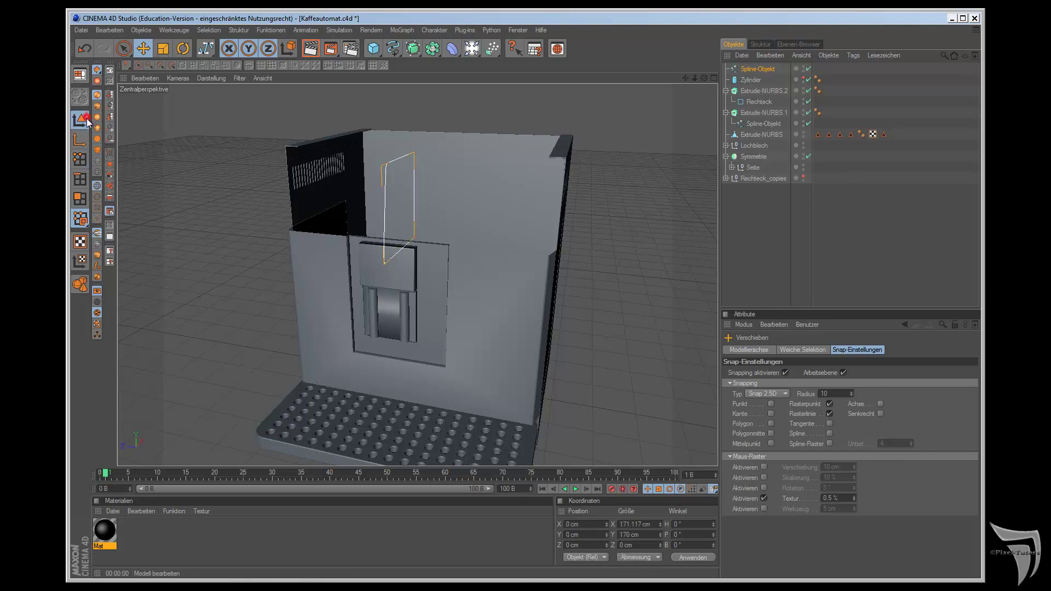
click(569, 524)
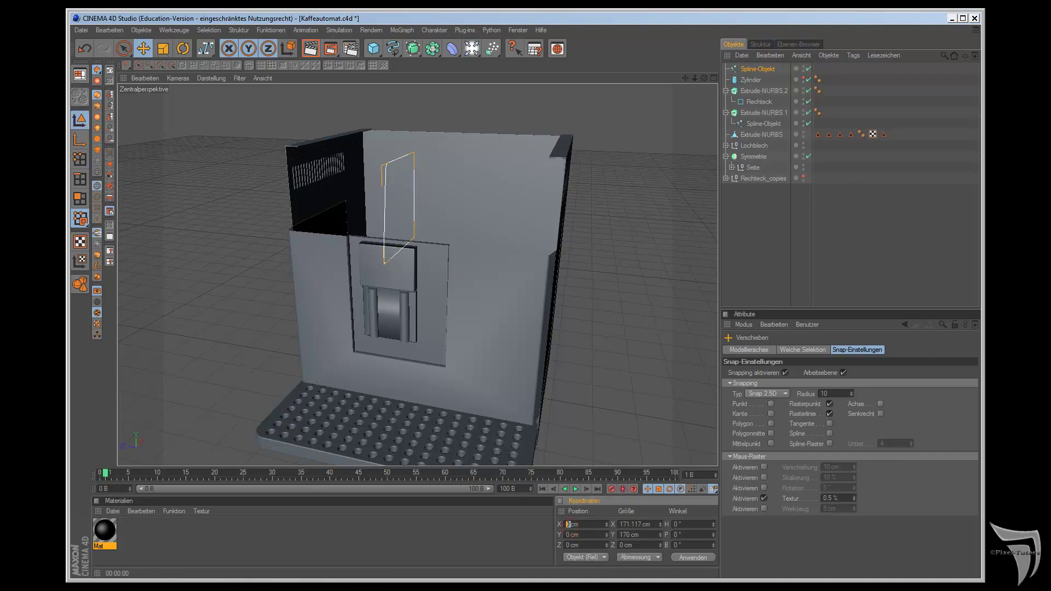
mouse_move(478, 321)
alt+mouse_down()
mouse_move(475, 348)
mouse_move(482, 328)
alt+mouse_up()
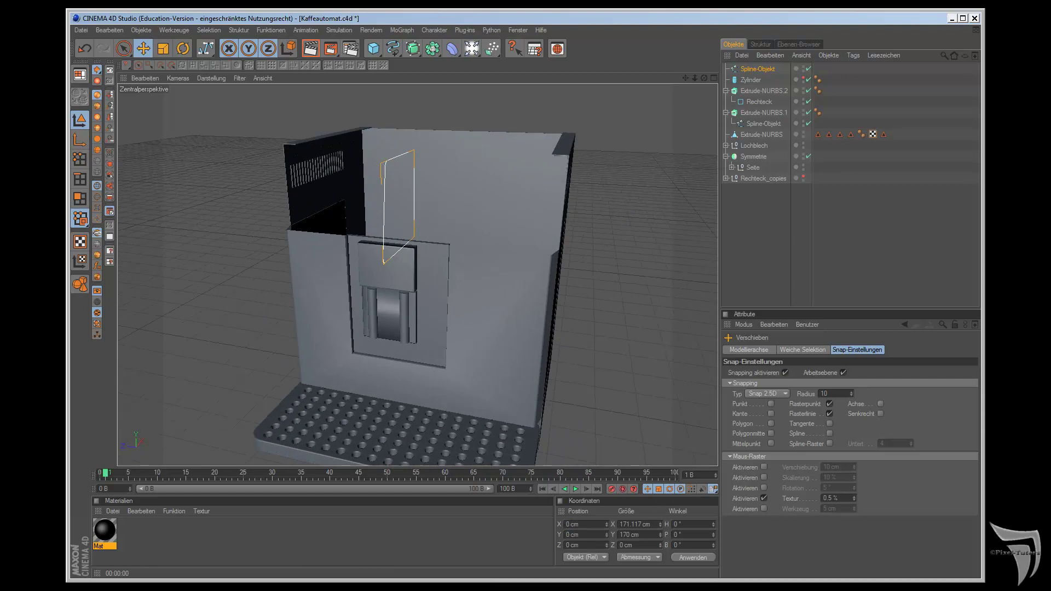
click(572, 545)
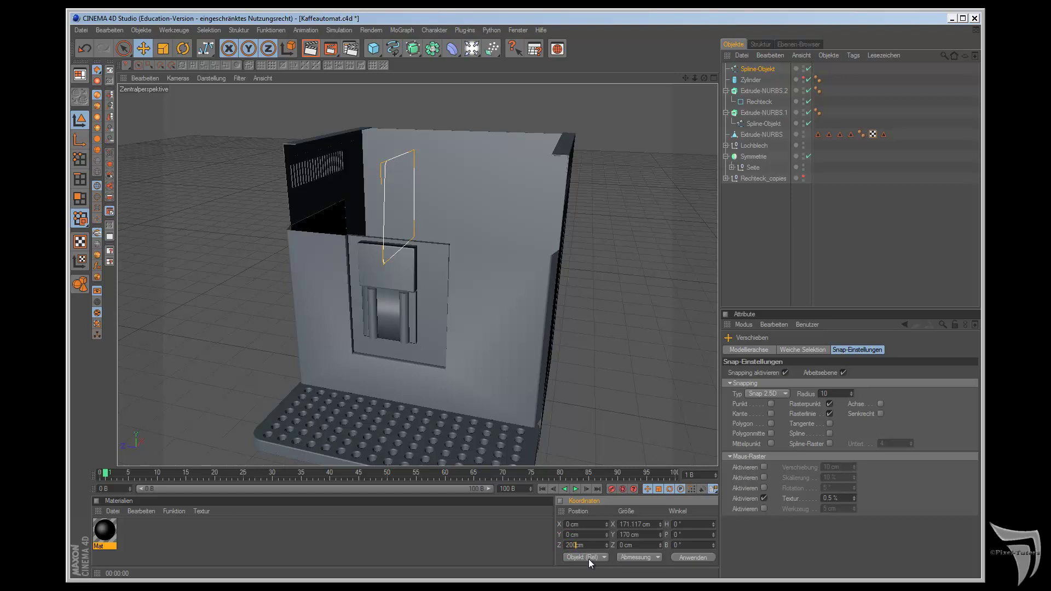
text(0)
key(Return)
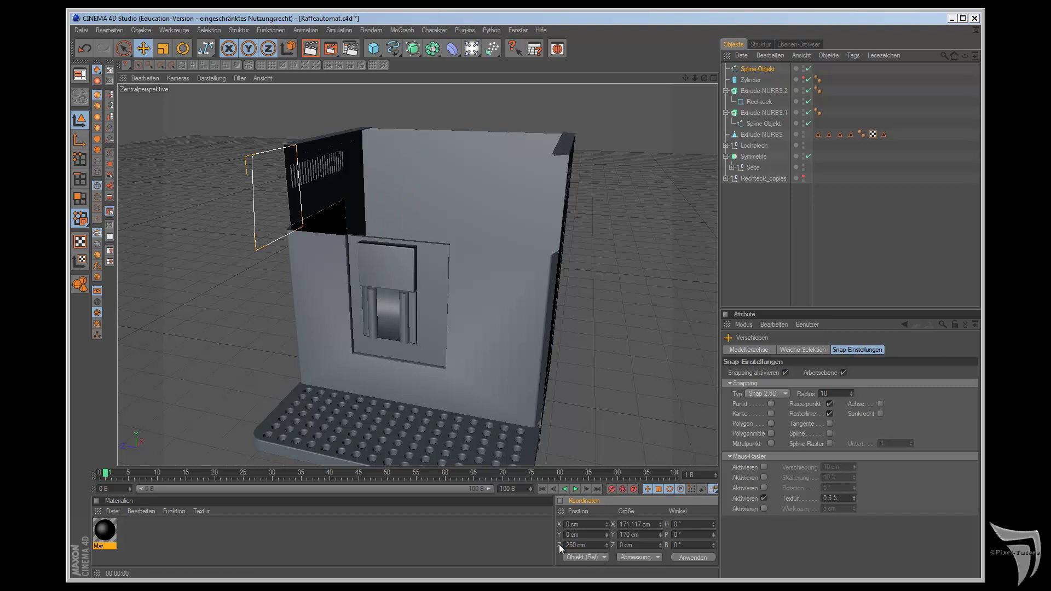
click(566, 545)
text(-)
key(Return)
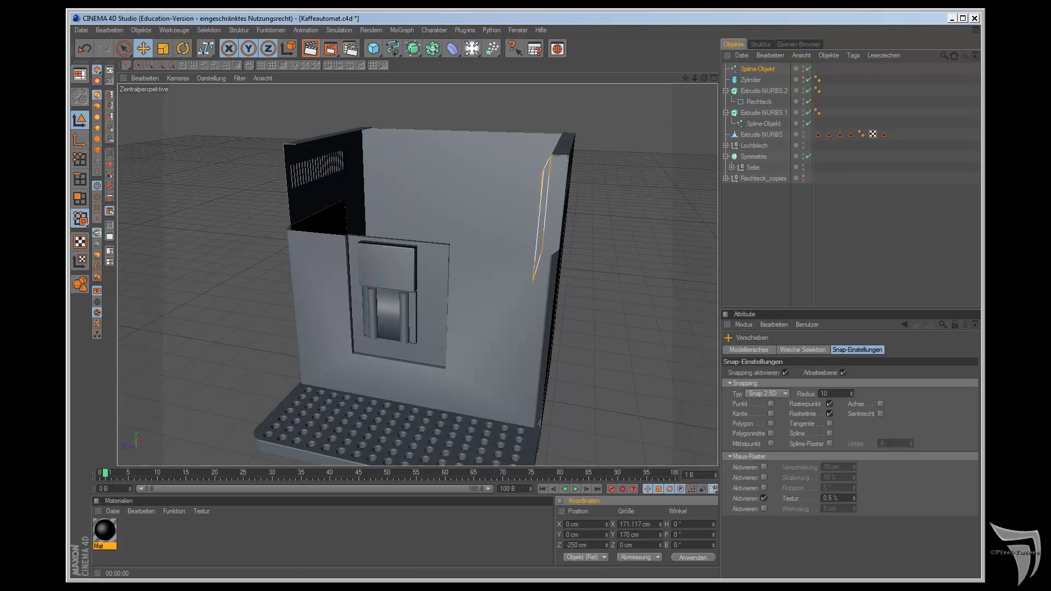
Step: Refine the spline's Z position to -280 cm, checking placement from several angles
drag(703, 78, 591, 325)
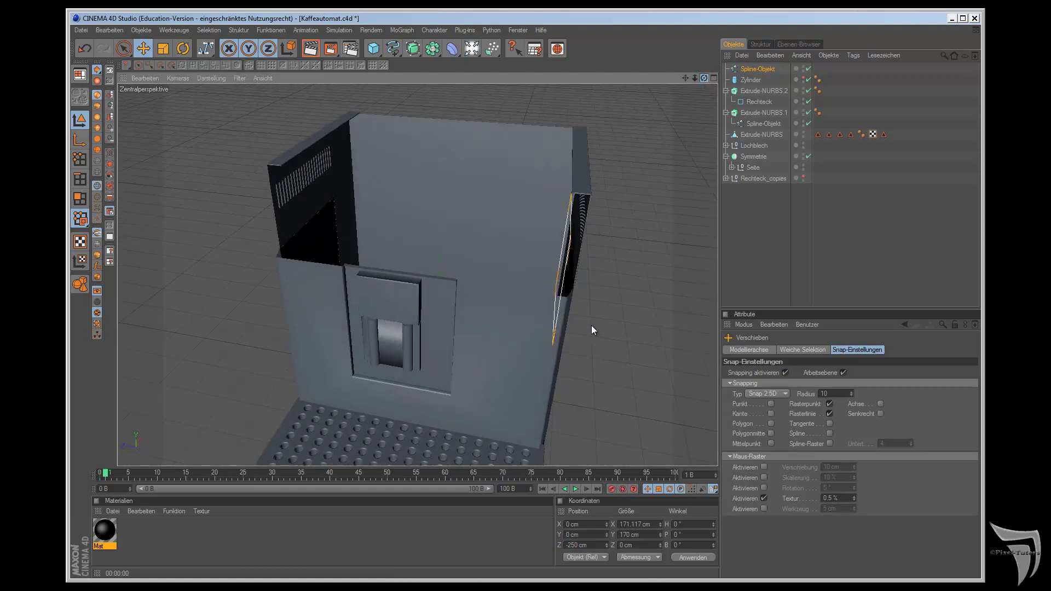
double_click(571, 545)
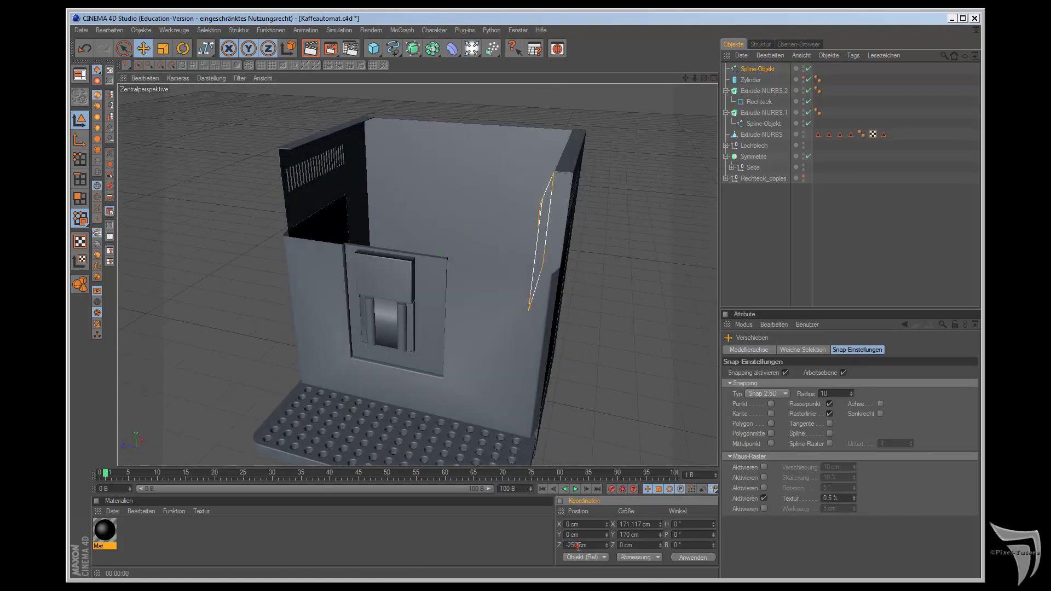
text(-300)
key(Return)
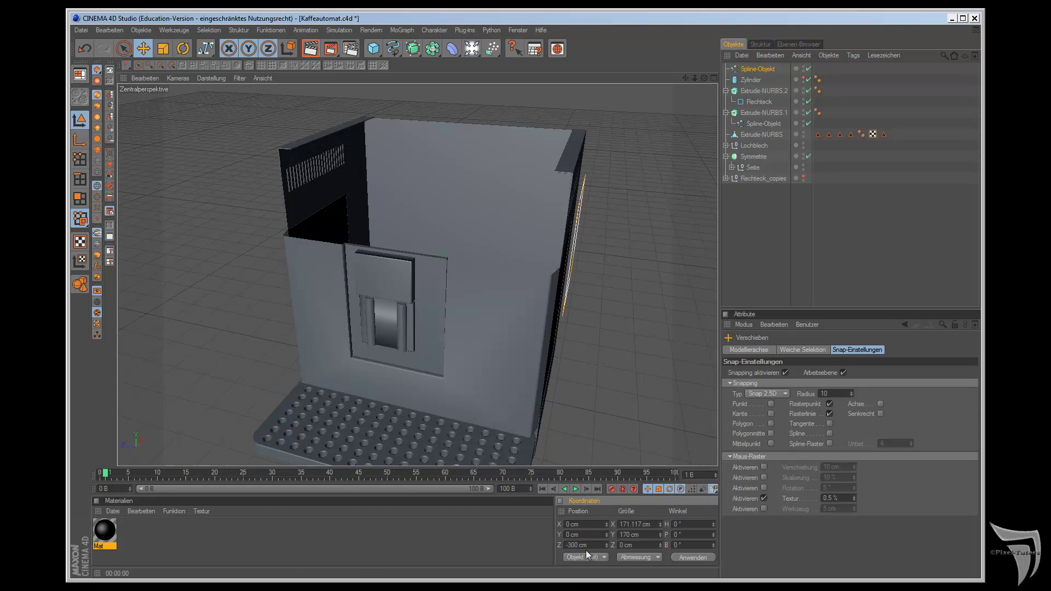
drag(579, 545, 573, 544)
text(28)
key(Return)
click(569, 545)
key(BackSpace)
key(Return)
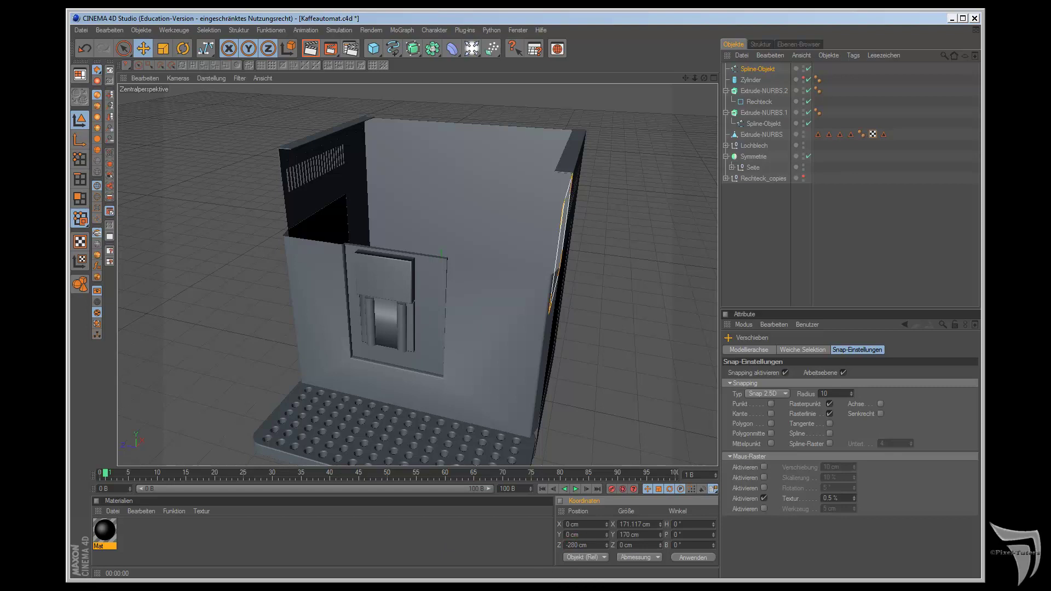
mouse_move(593, 326)
alt+mouse_down()
mouse_move(578, 324)
mouse_move(591, 325)
alt+mouse_up()
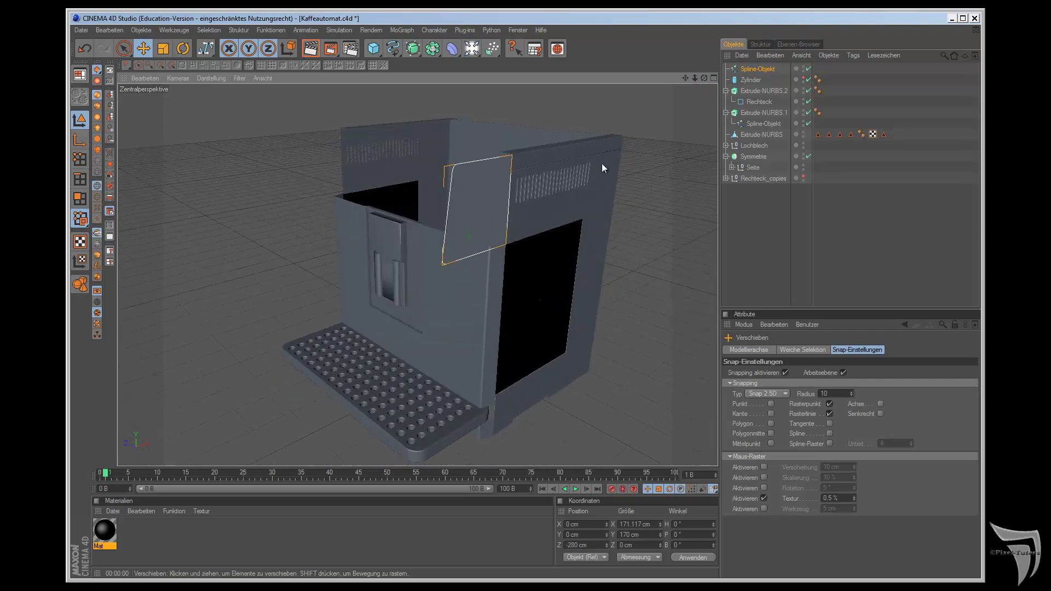
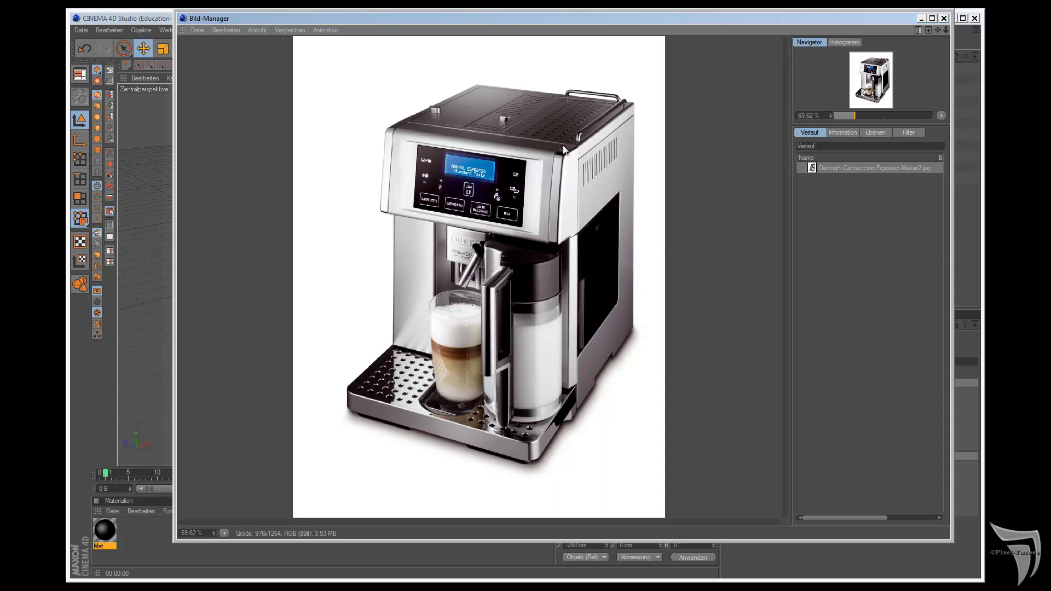
Step: Put away the reference photo and duplicate Spline-Objekt as Spline-Objekt.1
click(922, 18)
click(760, 69)
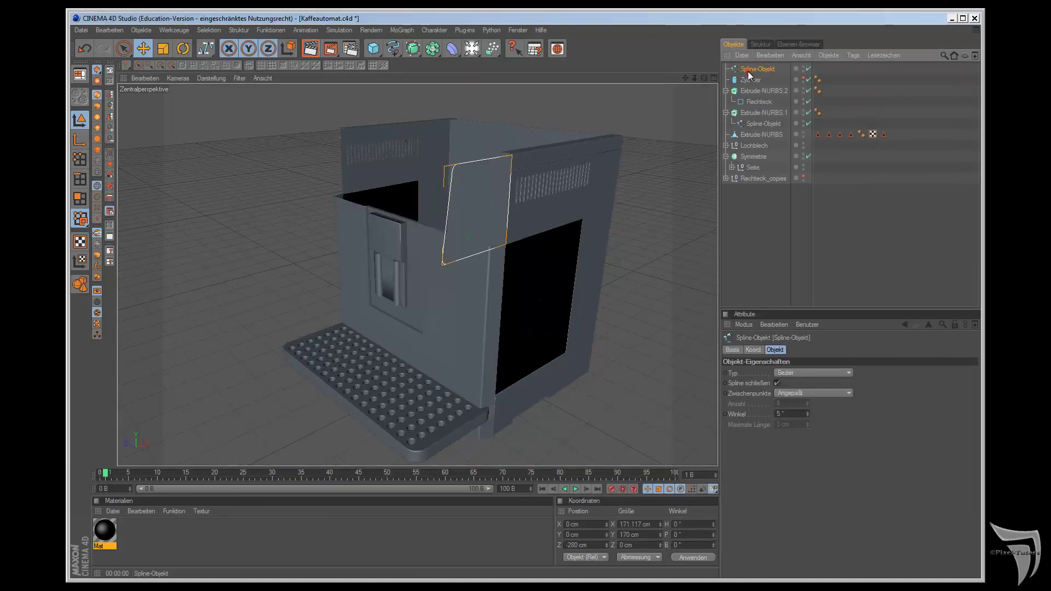
key(ctrl+c)
key(ctrl+v)
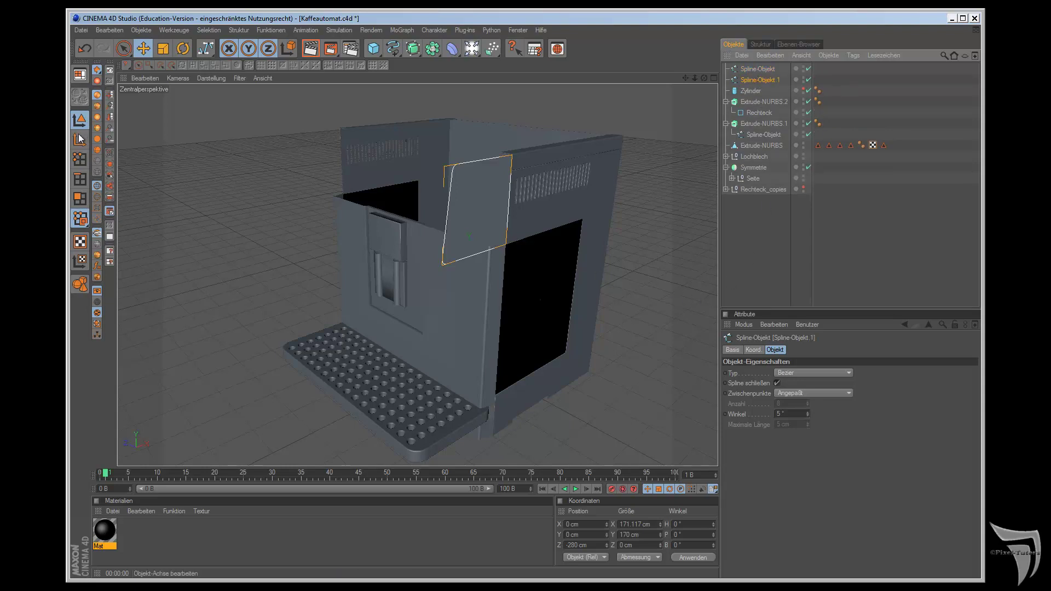
Step: In top view, move Spline-Objekt.1 along Z with snapping to -250 cm
key(F2)
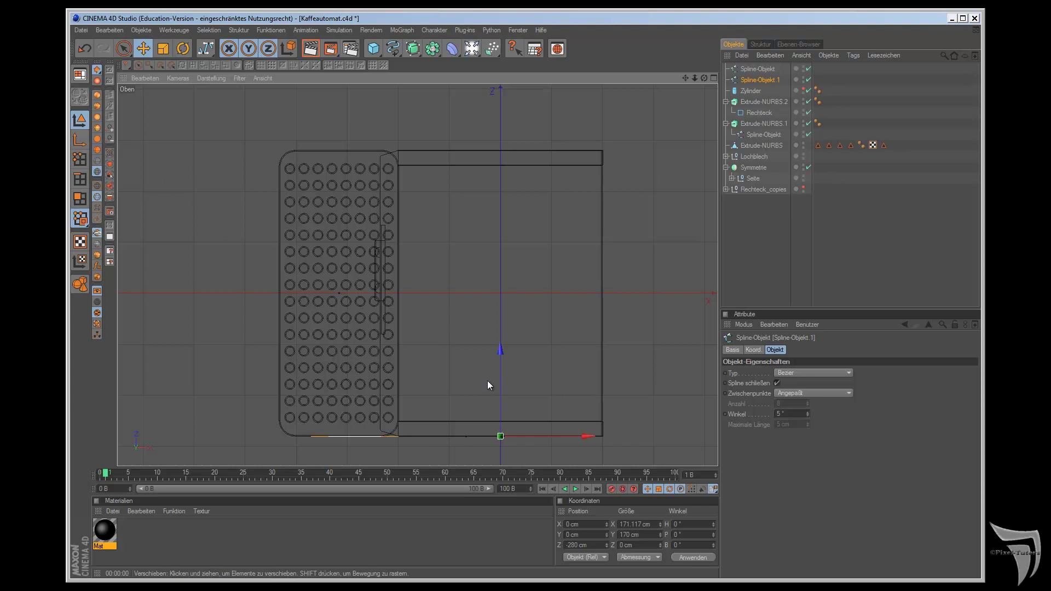
drag(500, 352, 591, 324)
scroll(487, 346, up, 2)
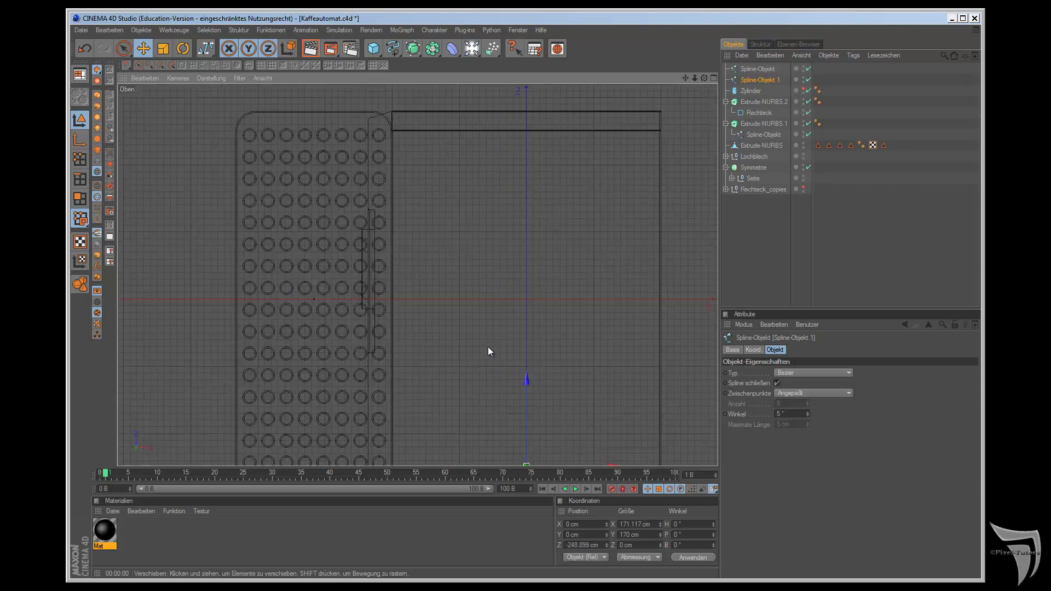
drag(684, 77, 591, 327)
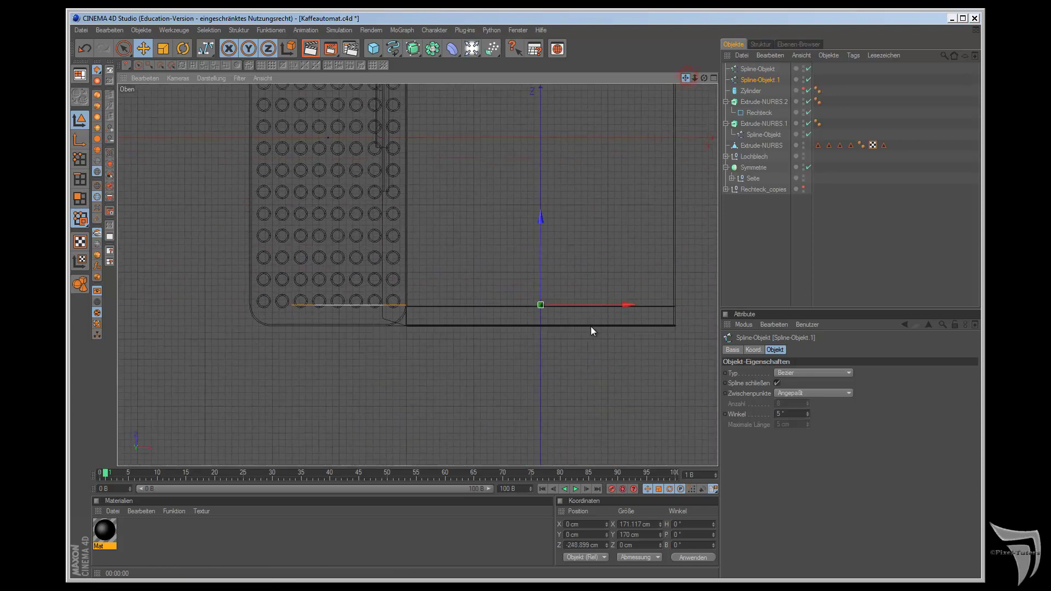
scroll(648, 199, up, 1)
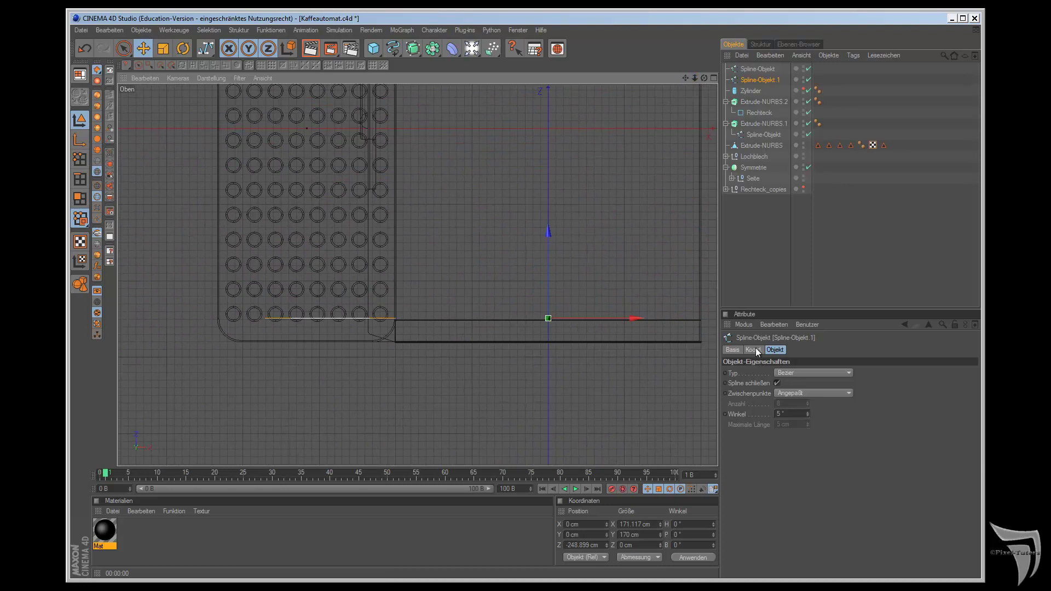
click(143, 48)
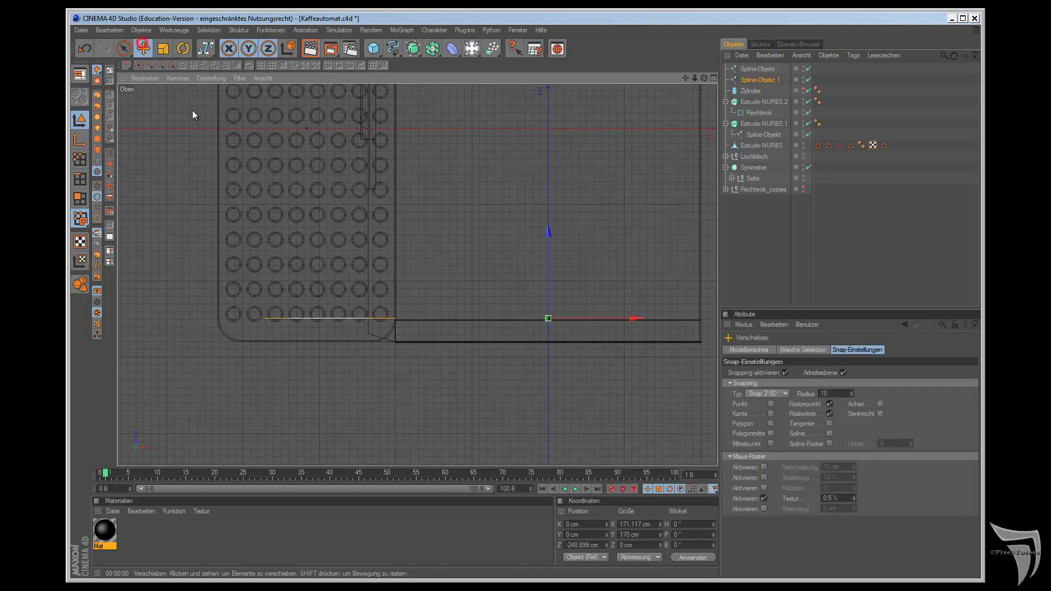
drag(549, 234, 542, 322)
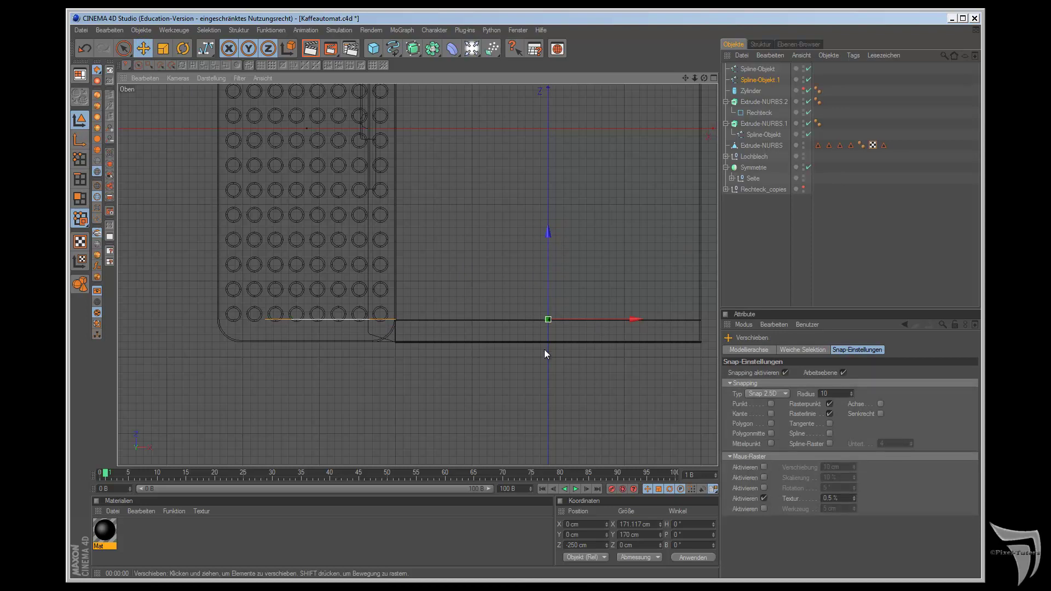
key(F1)
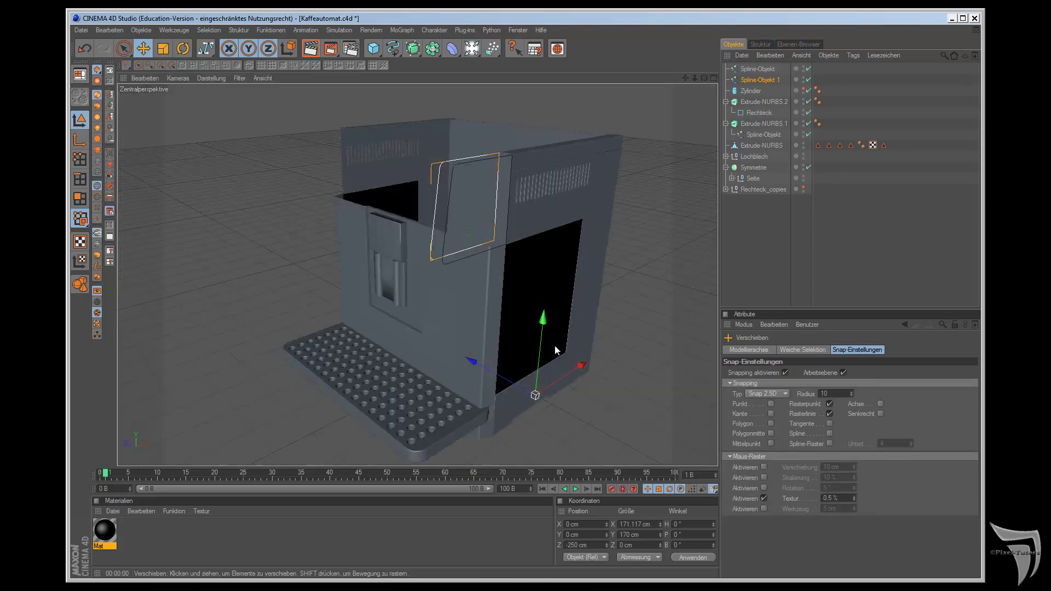
Step: Duplicate Spline-Objekt and Spline-Objekt.1 together as Spline-Objekt.2 and Spline-Objekt.3
click(755, 69)
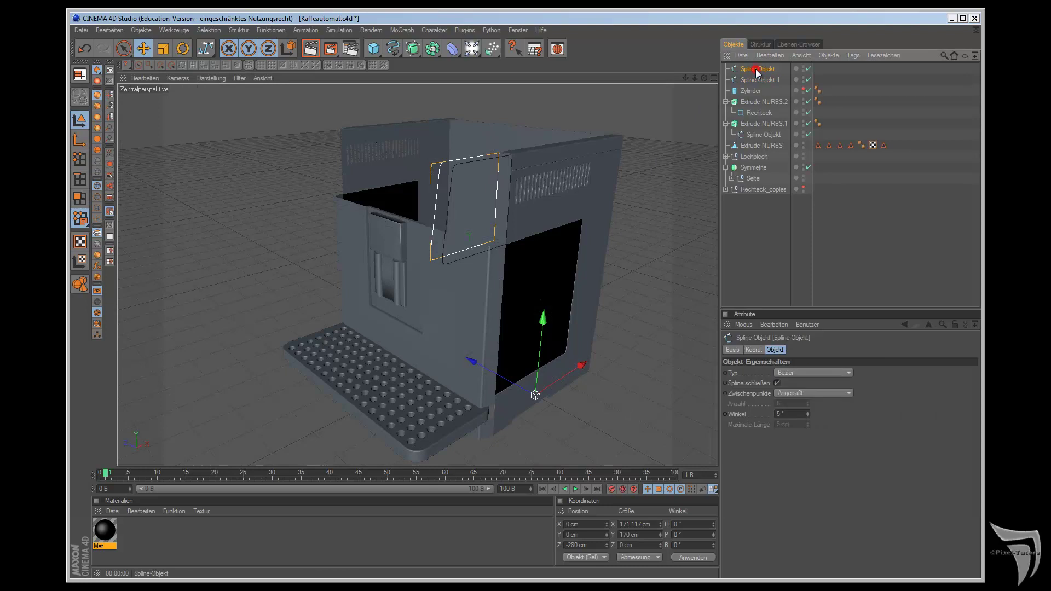
ctrl+click(757, 80)
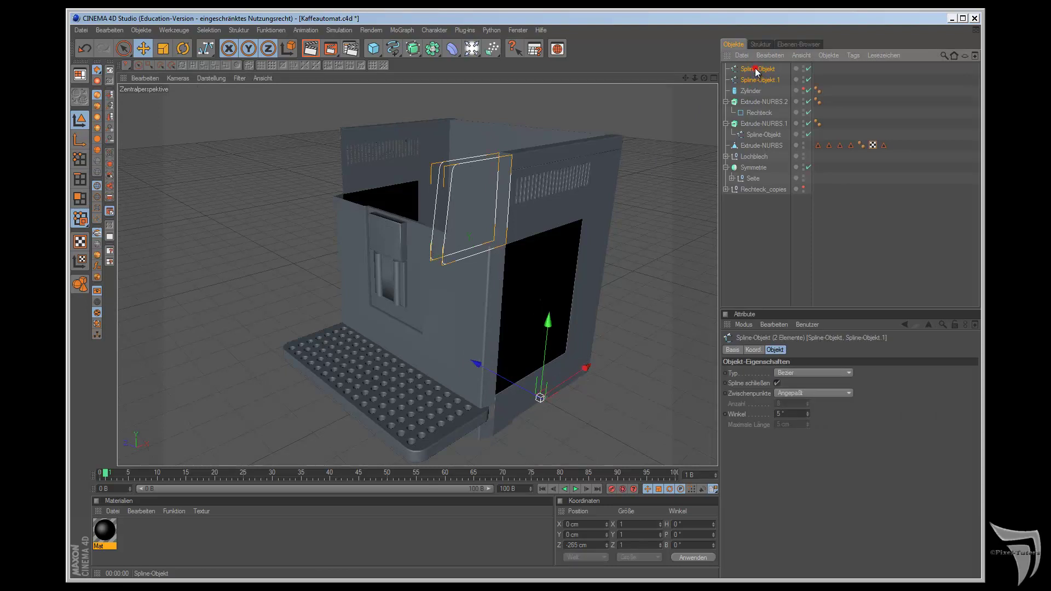
key(ctrl+c)
key(ctrl+v)
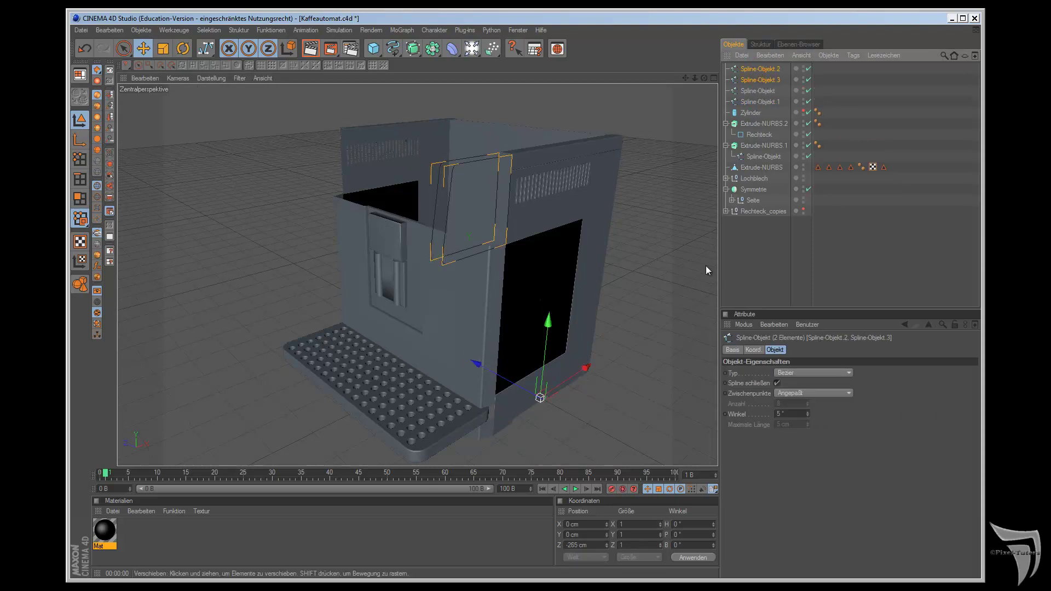
Step: In top view, drag the two copies to the opposite side near Z 270 cm
key(F2)
scroll(629, 219, down, 3)
drag(684, 77, 591, 329)
drag(519, 357, 518, 47)
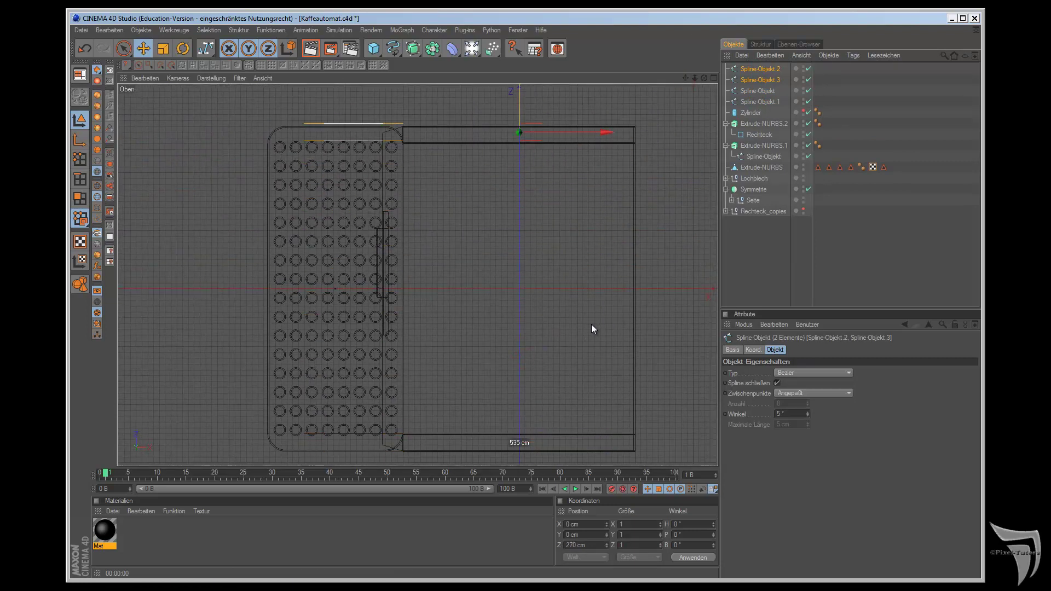
drag(591, 324, 591, 324)
scroll(504, 415, up, 2)
drag(689, 77, 711, 165)
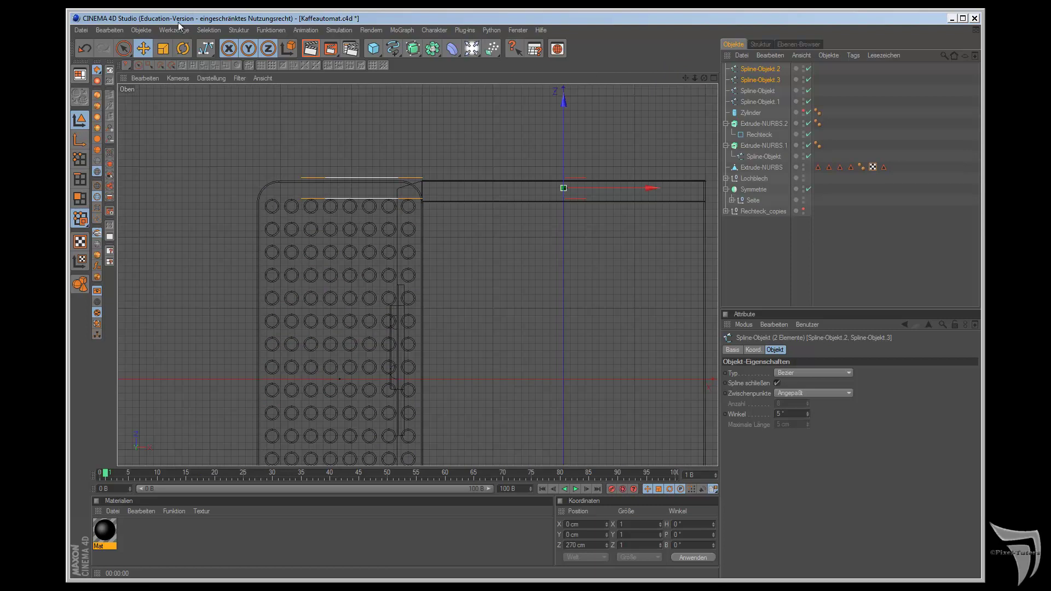
Step: Turn off snapping and nudge the copies to Z 266.904 cm
click(143, 48)
click(785, 372)
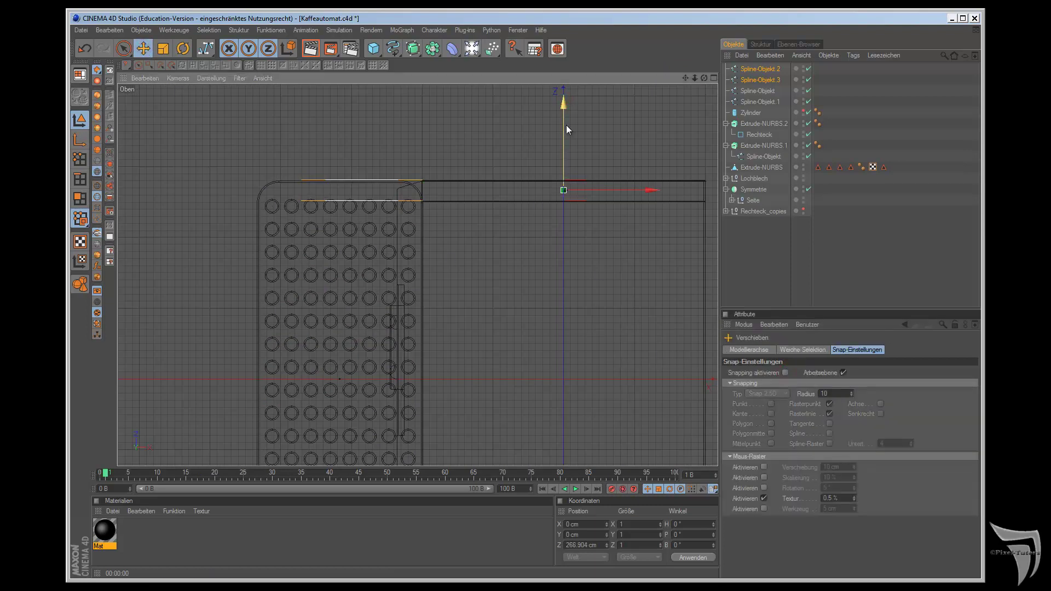
drag(566, 125, 573, 170)
key(F1)
drag(704, 78, 592, 324)
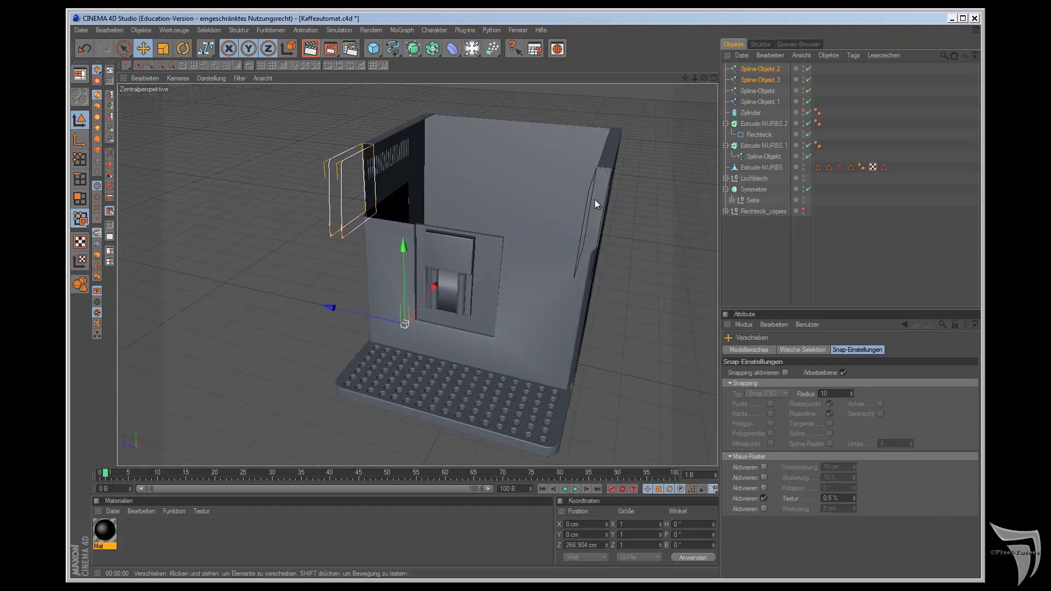
Step: Reorder the spline frames in the object list, moving Spline-Objekt.3 and Spline-Objekt.1 up
click(764, 81)
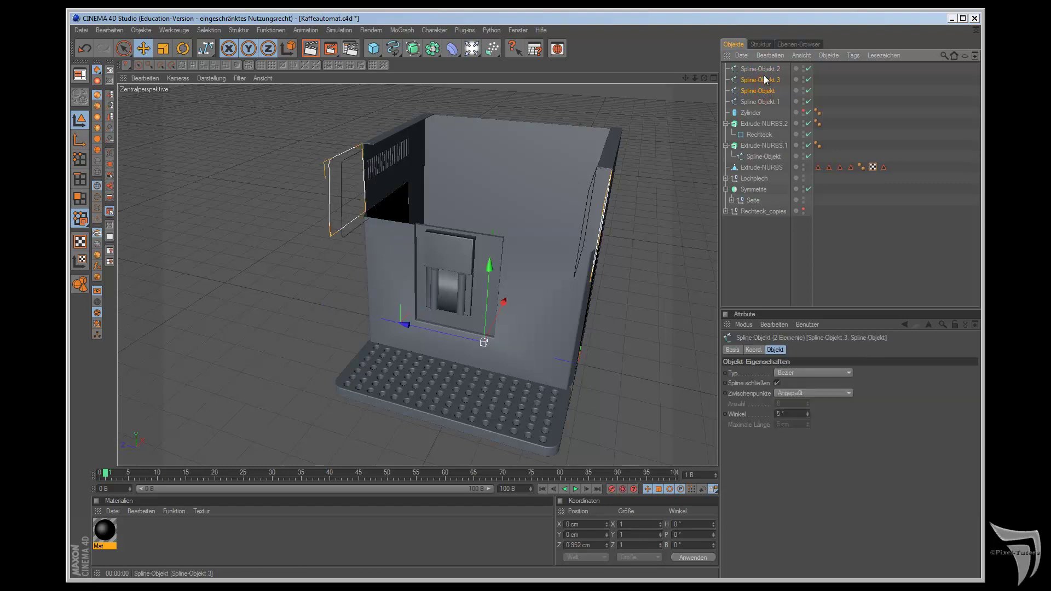
click(764, 100)
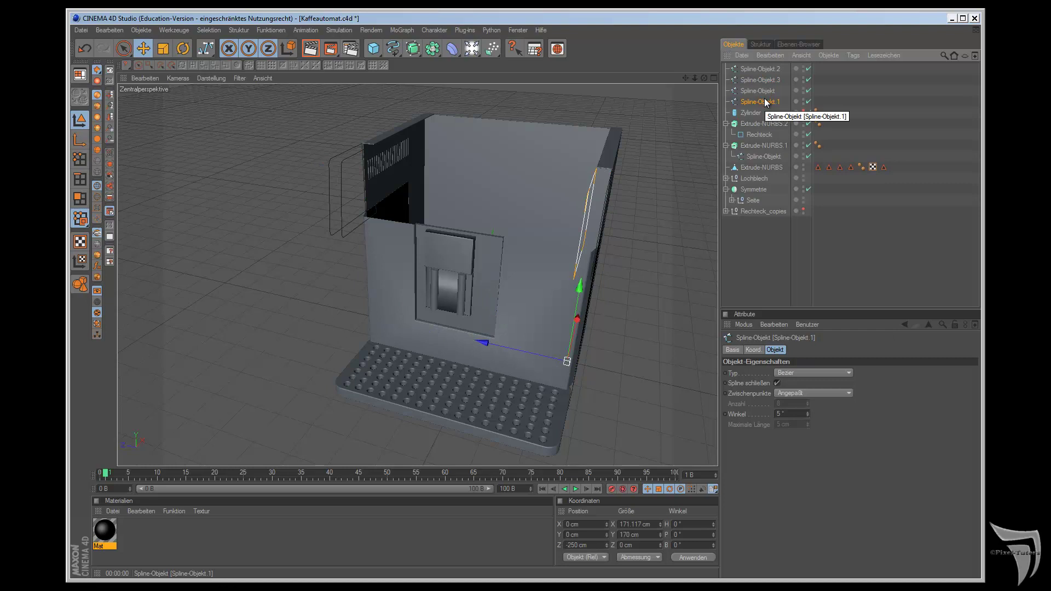
click(761, 70)
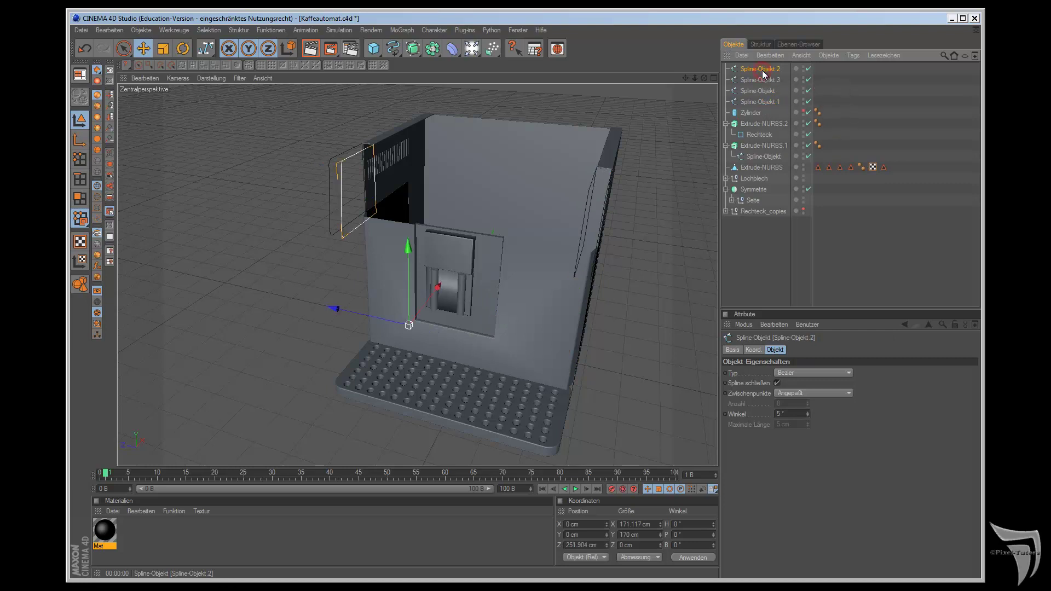
drag(760, 78, 764, 65)
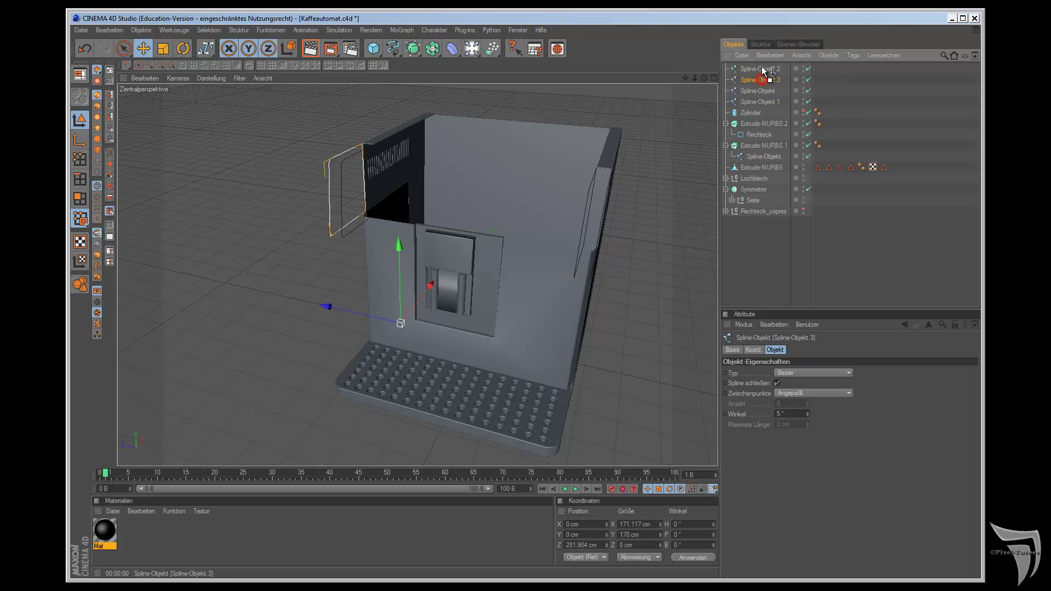
click(763, 86)
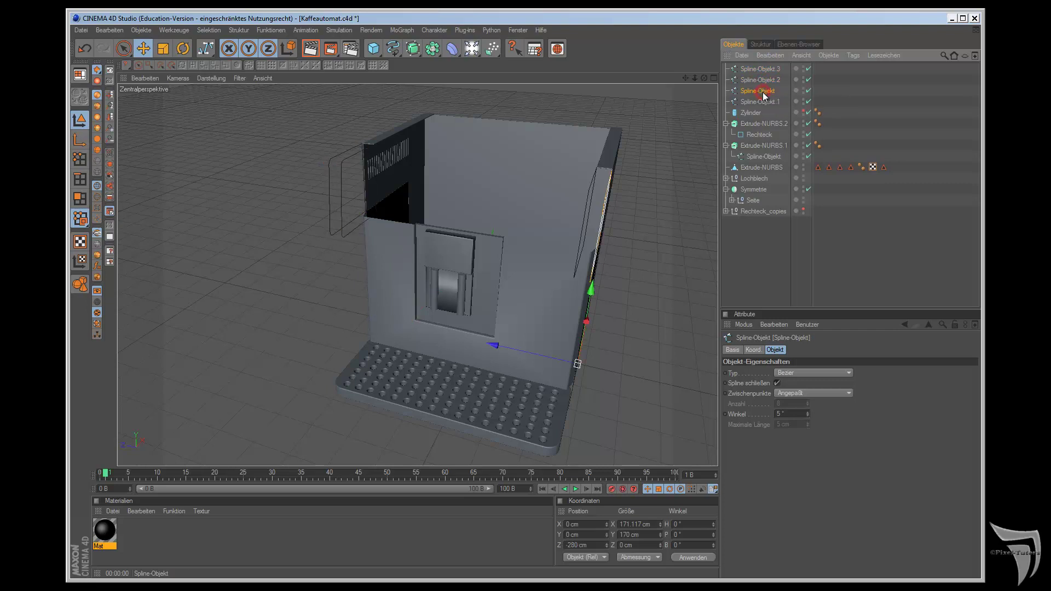
drag(765, 106, 763, 94)
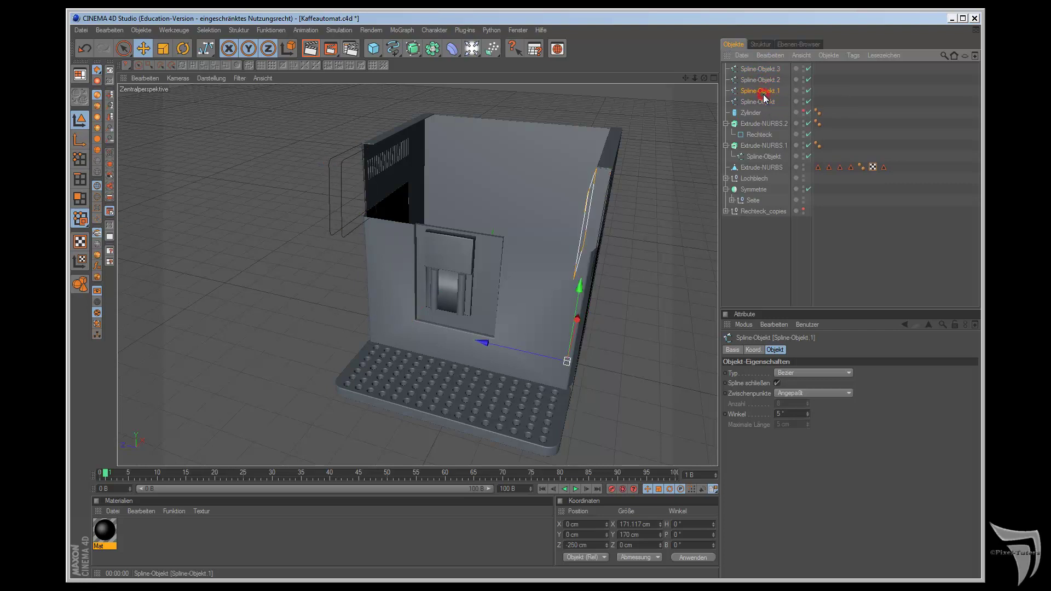
Step: Copy Spline-Objekt.2 as Spline-Objekt.4 and move it along Z to 244.166 cm
click(764, 102)
click(758, 70)
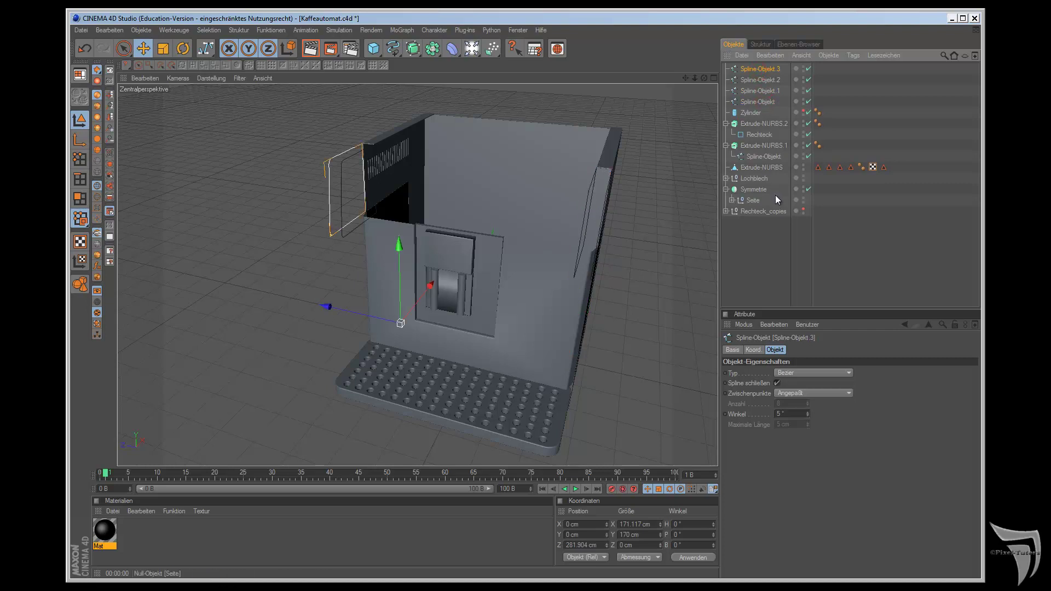
click(764, 92)
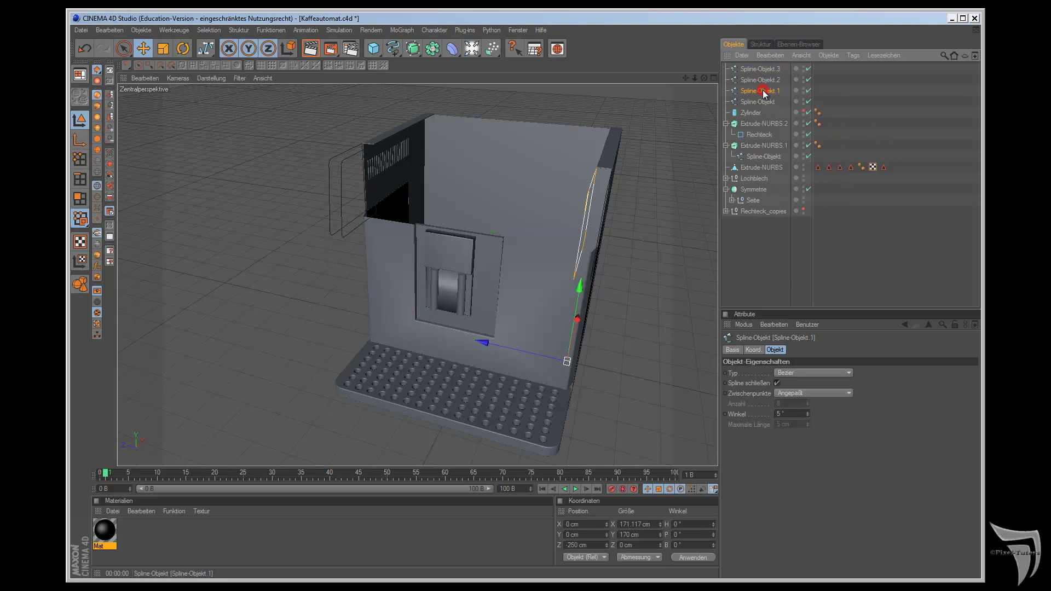
click(760, 79)
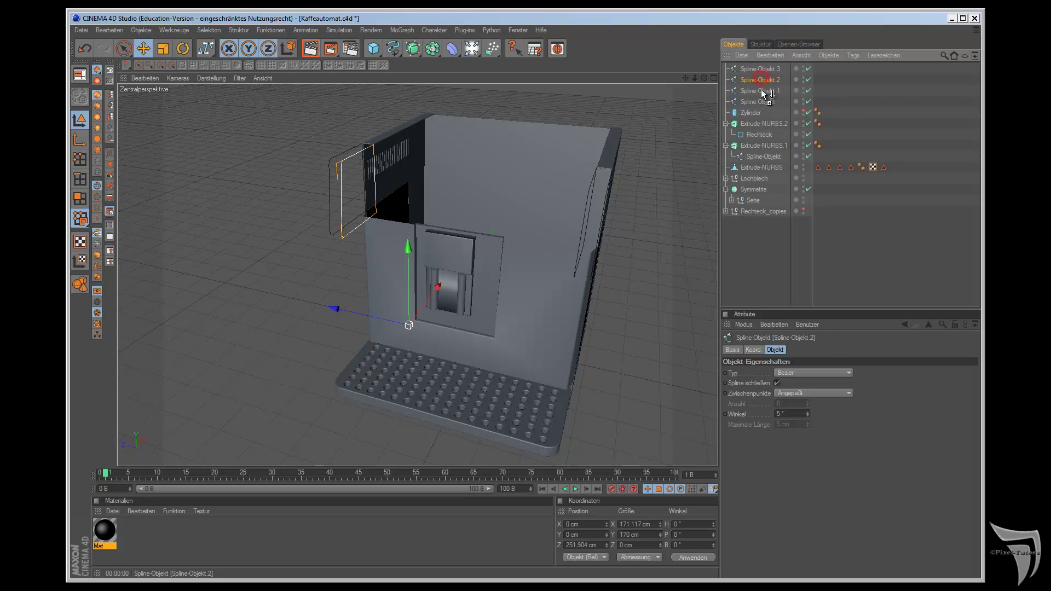
ctrl+drag(761, 84, 761, 89)
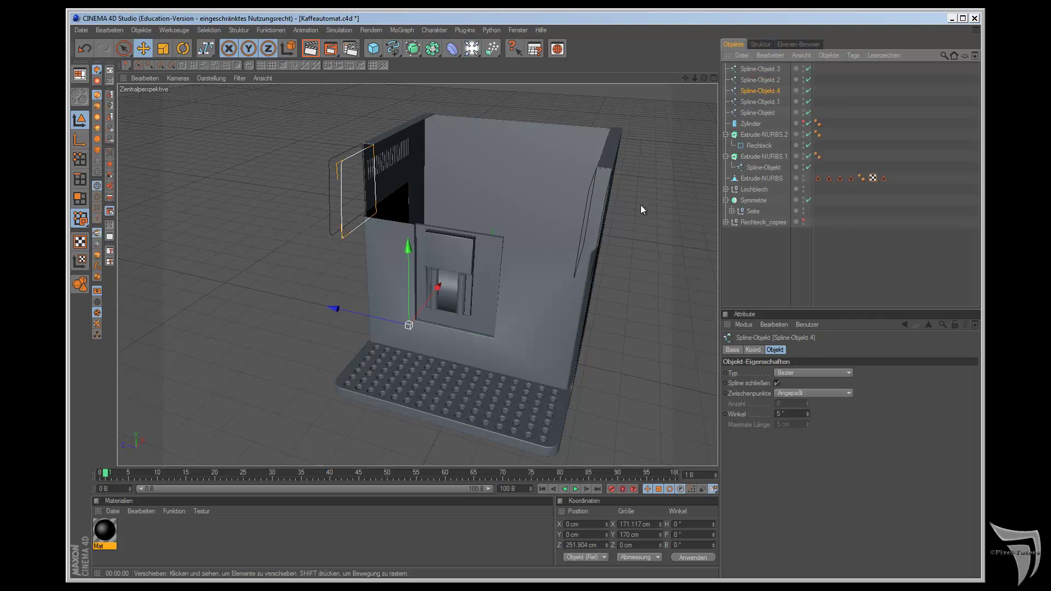
key(F2)
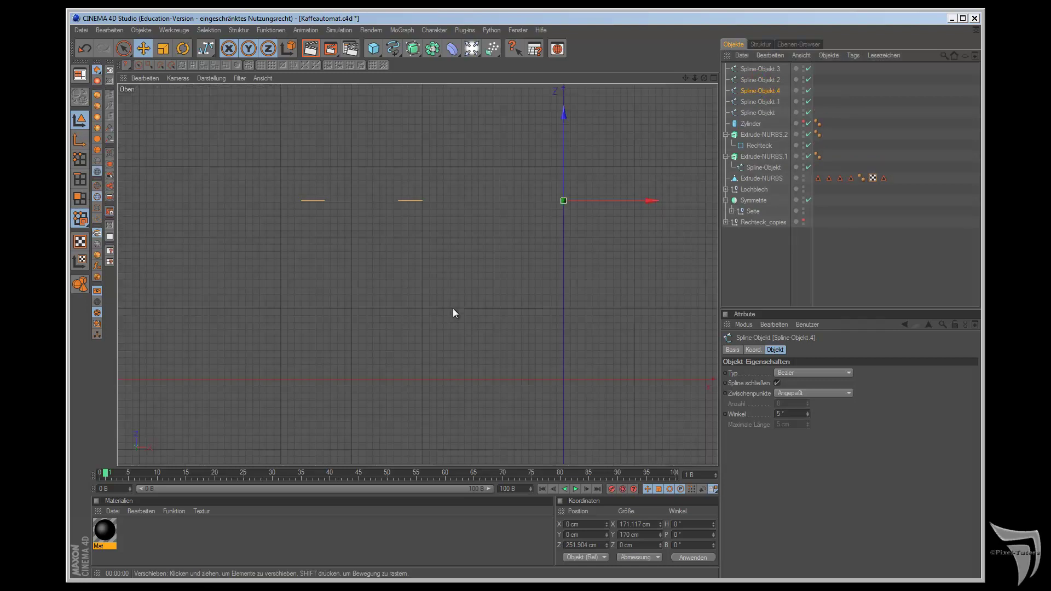
drag(565, 112, 565, 119)
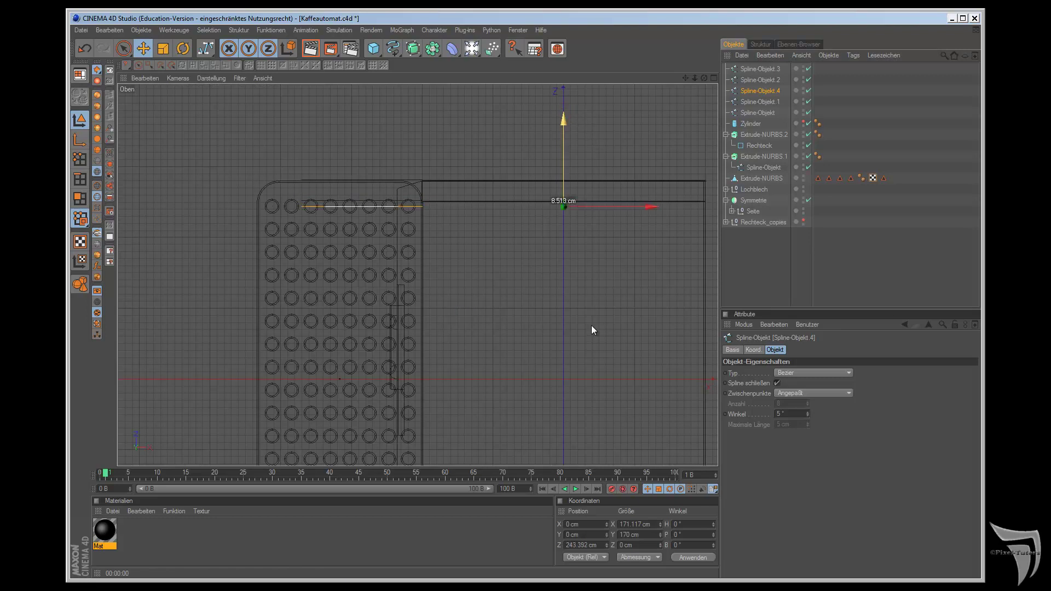
key(F1)
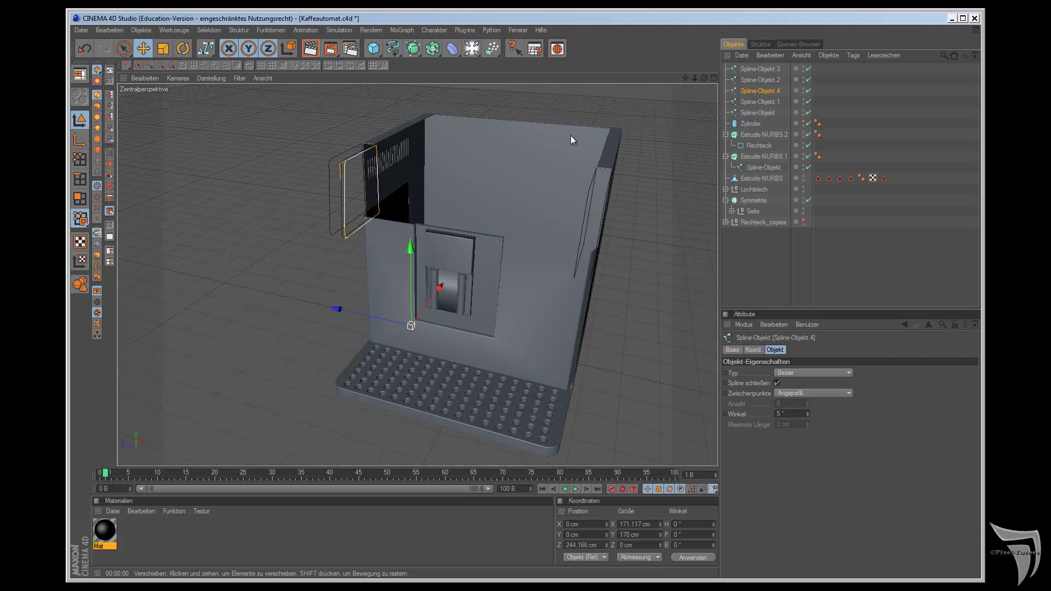
mouse_move(703, 75)
mouse_down()
mouse_move(616, 324)
mouse_move(592, 324)
mouse_up()
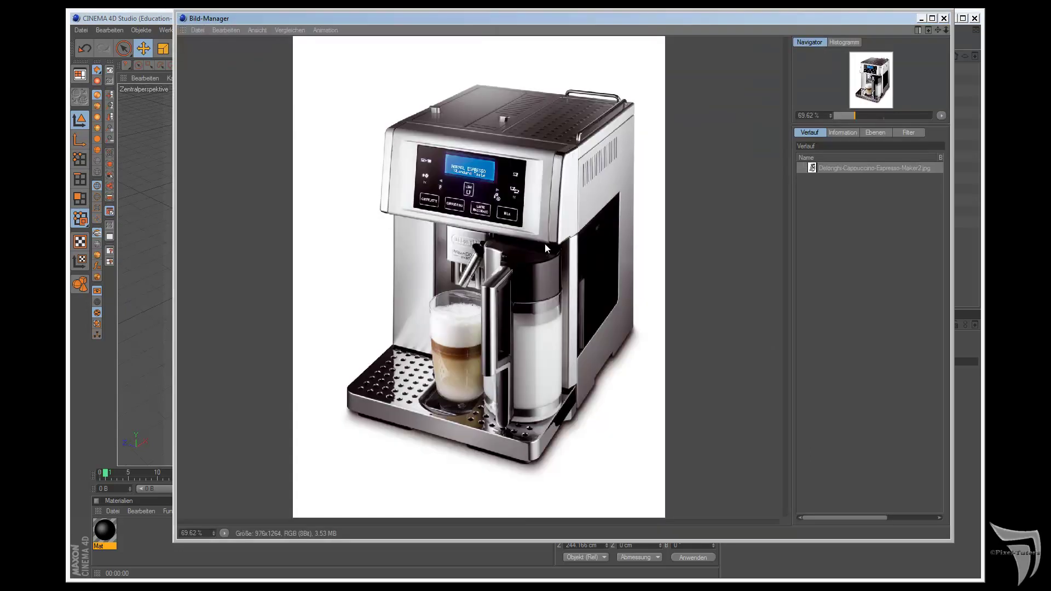
Step: Close the reference photo, trial-scale Spline-Objekt.4 in front view, and undo the resize
click(921, 18)
key(F4)
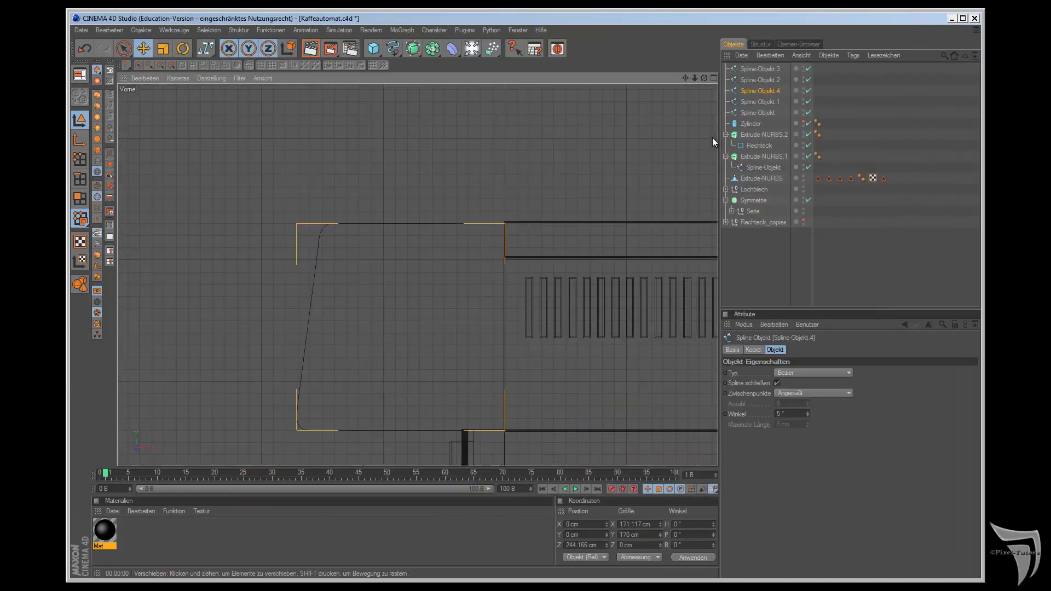
key(t)
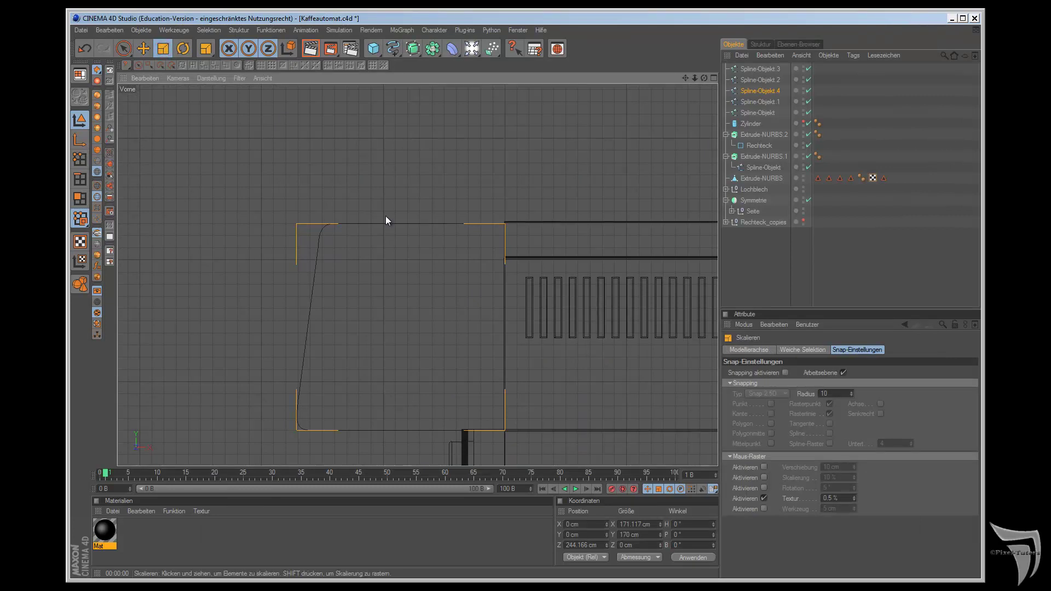
scroll(478, 220, down, 2)
scroll(535, 275, down, 3)
scroll(545, 310, down, 2)
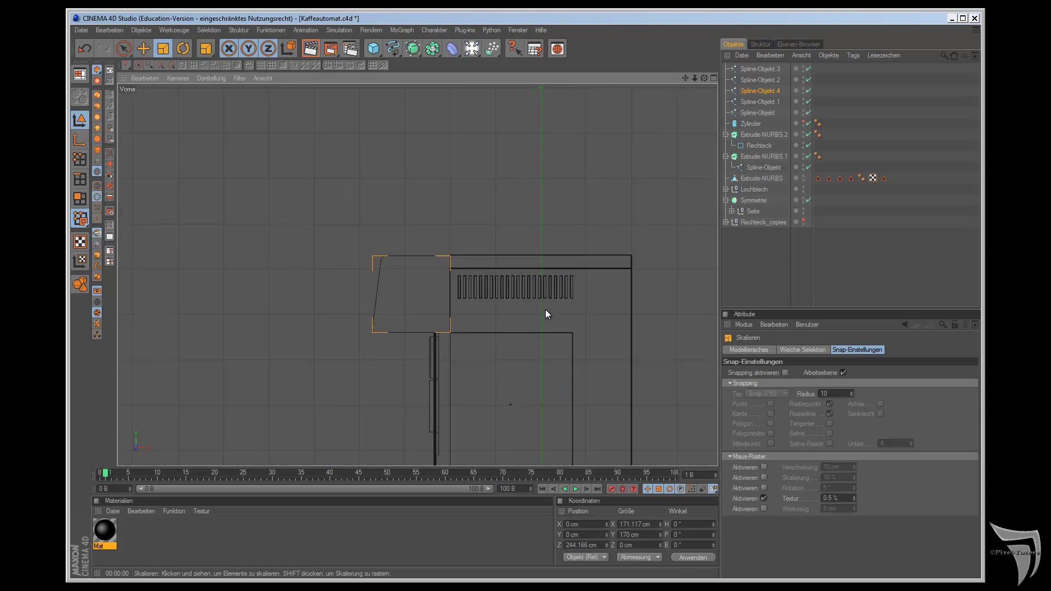
scroll(551, 351, down, 2)
scroll(550, 351, down, 3)
scroll(545, 368, up, 3)
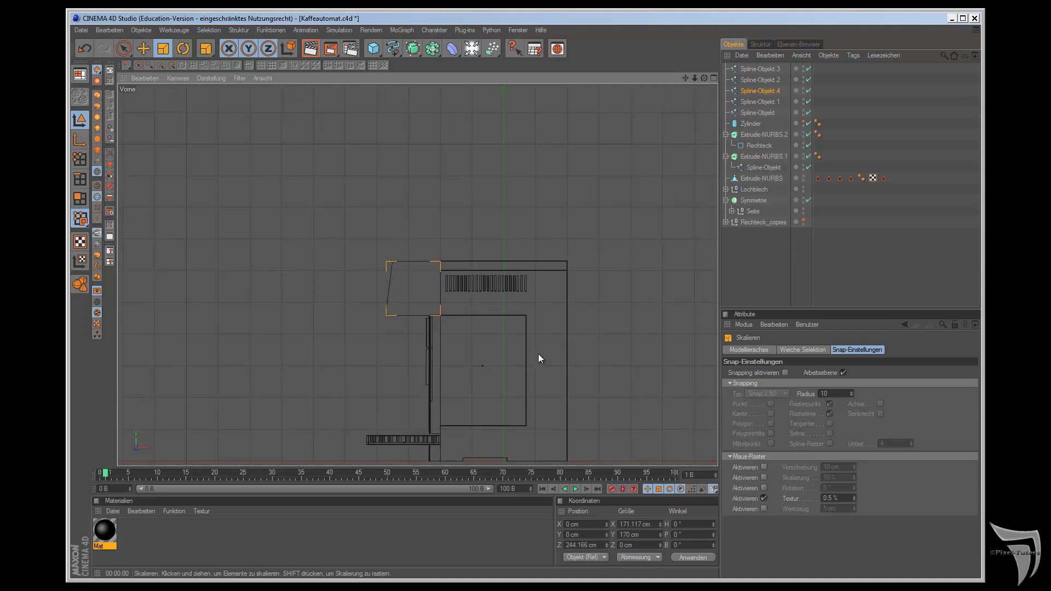
scroll(538, 354, down, 2)
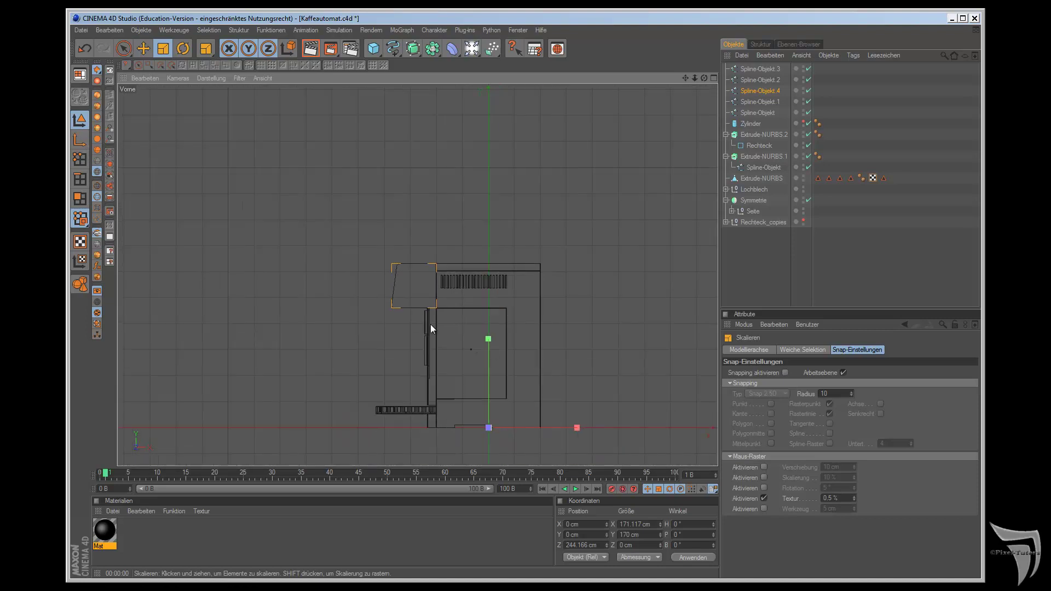
drag(412, 297, 412, 327)
key(ctrl+z)
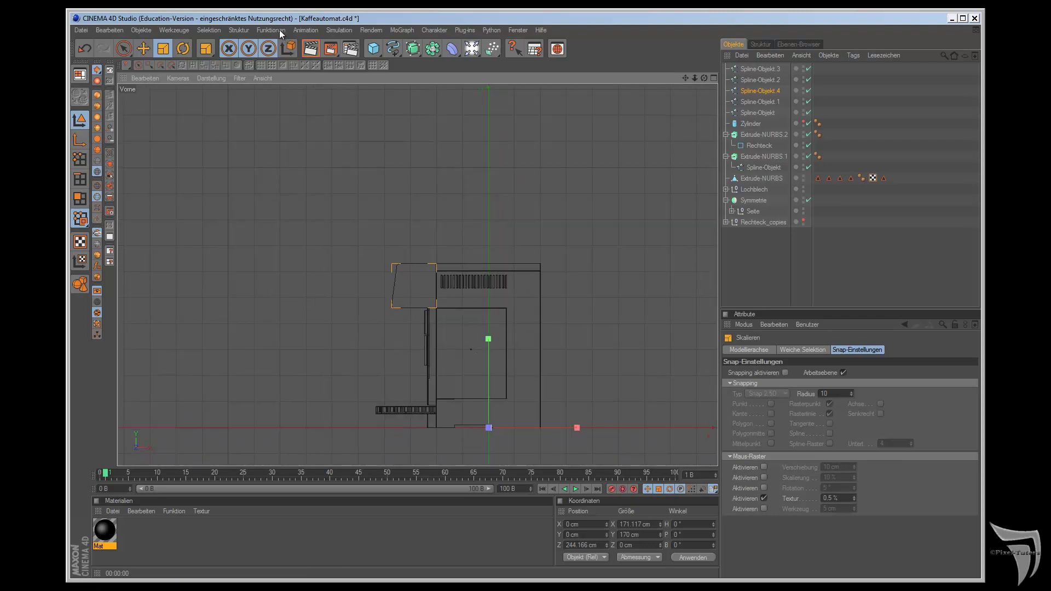
click(279, 30)
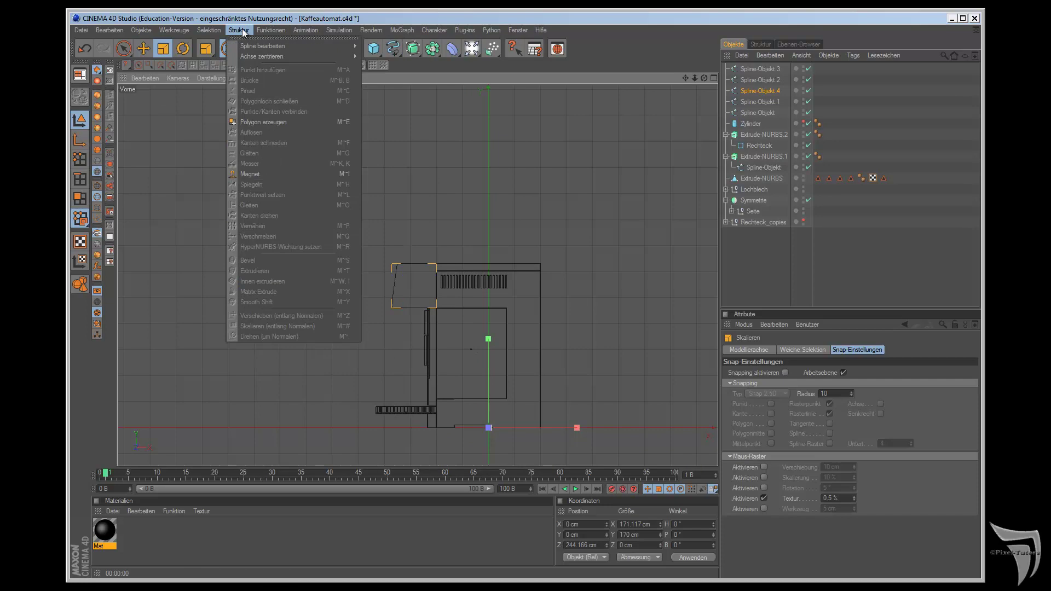
Step: Center Spline-Objekt.4's axis with child objects and Alle Objekte einschließen included
mouse_move(261, 56)
click(376, 61)
click(401, 101)
click(401, 110)
click(354, 161)
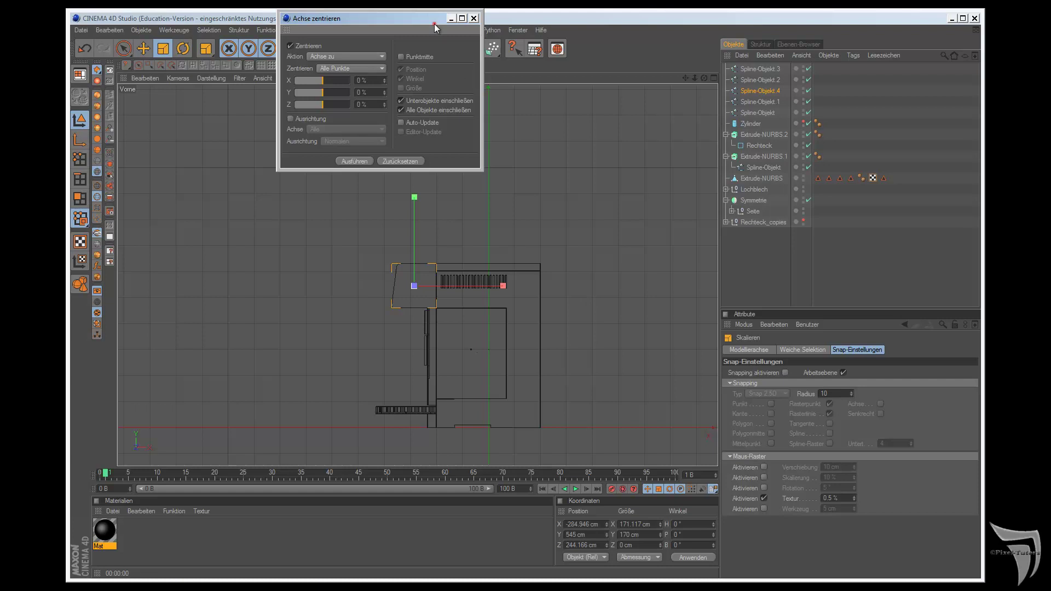
drag(435, 21, 467, 108)
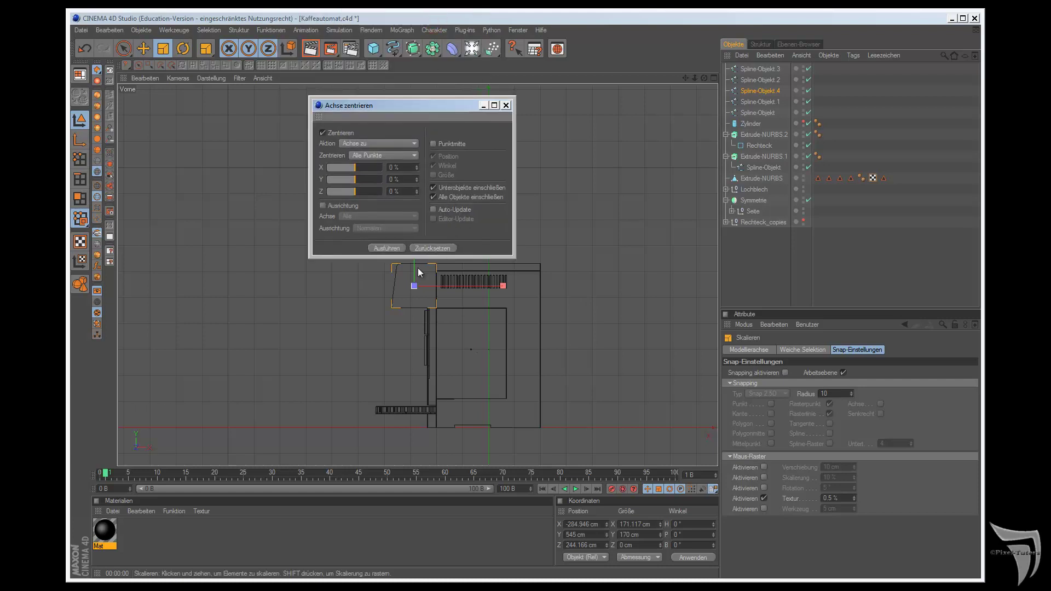
click(508, 105)
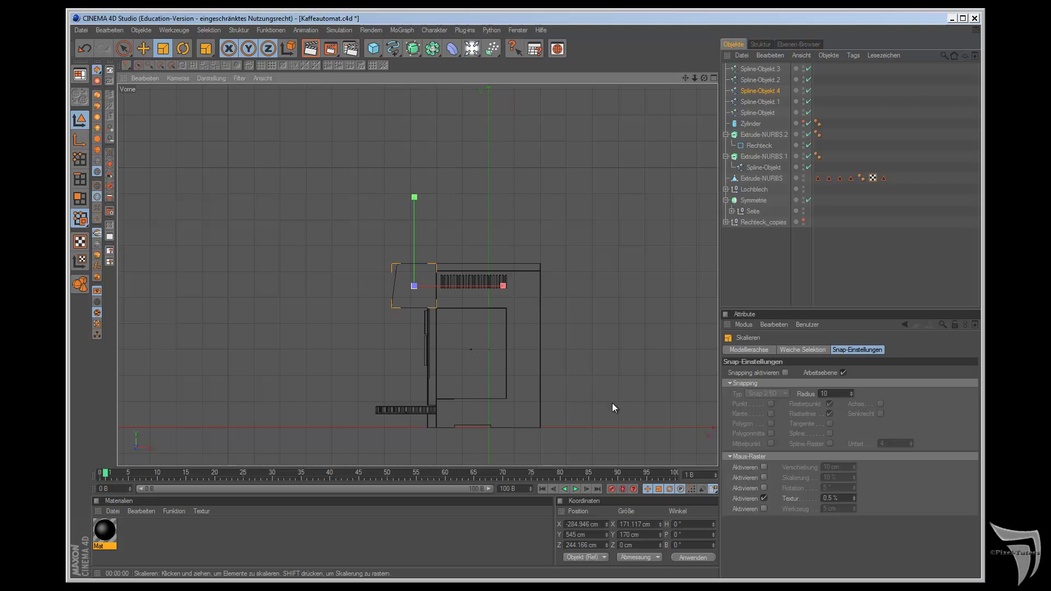
Step: Check the four views, then trial-shrink the spline in front view and undo it
key(F1)
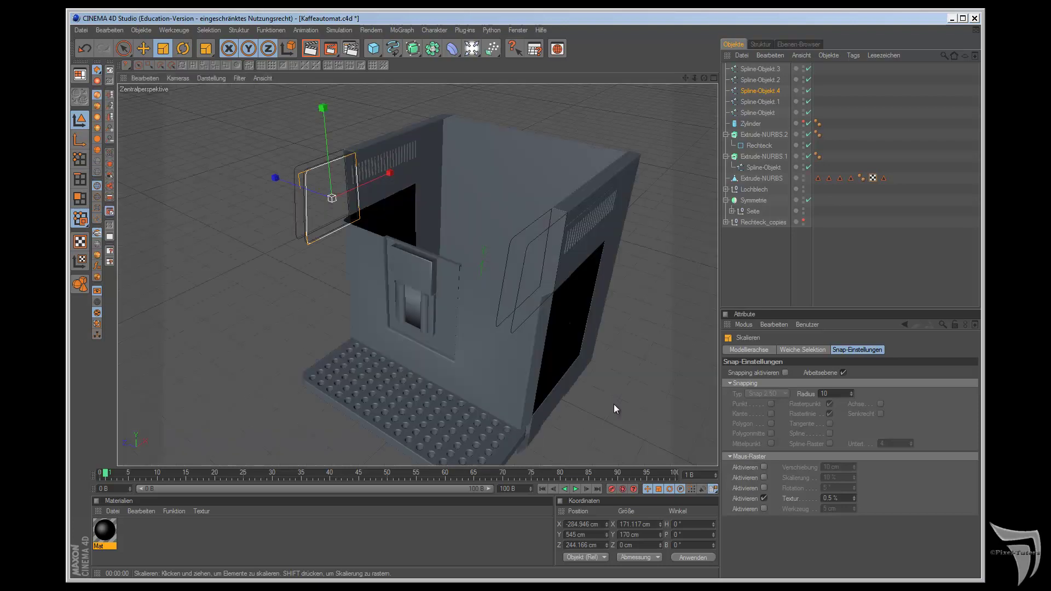
key(F2)
key(F3)
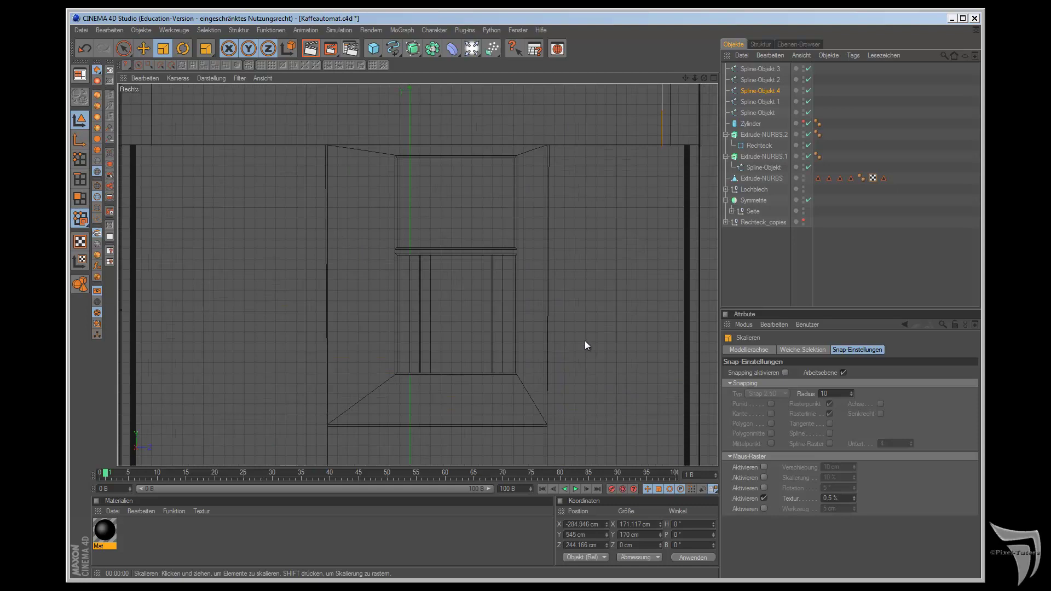
key(F4)
scroll(453, 270, up, 2)
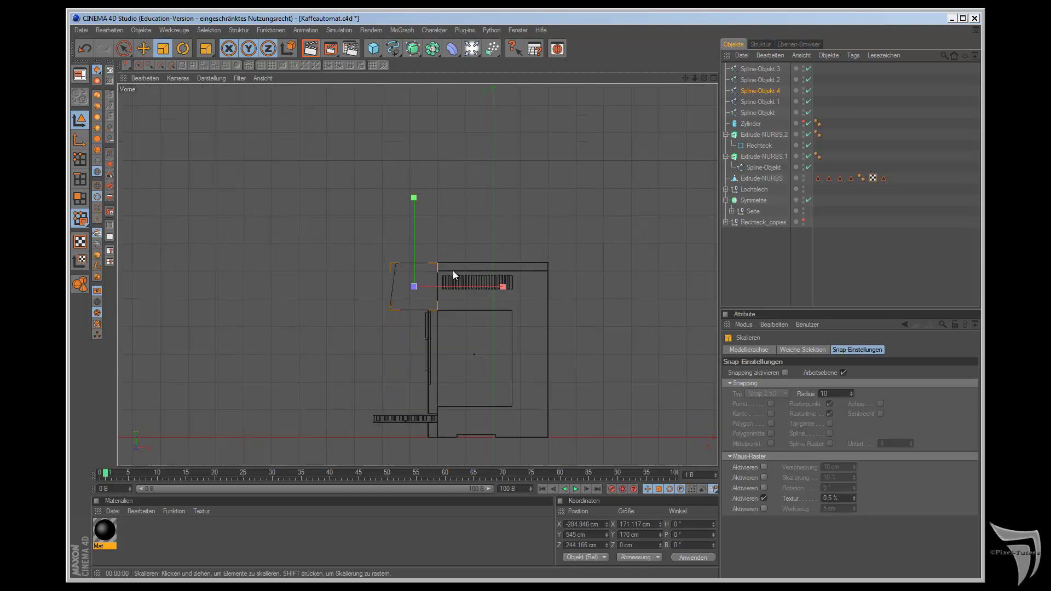
scroll(473, 282, up, 3)
scroll(473, 283, up, 1)
scroll(472, 274, up, 2)
drag(462, 268, 593, 325)
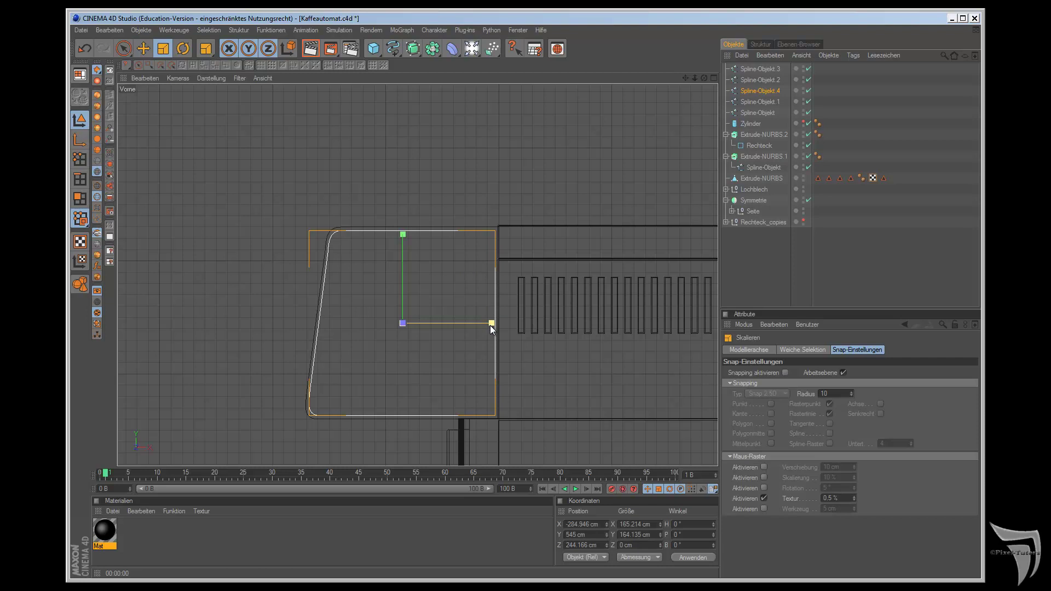
key(ctrl+z)
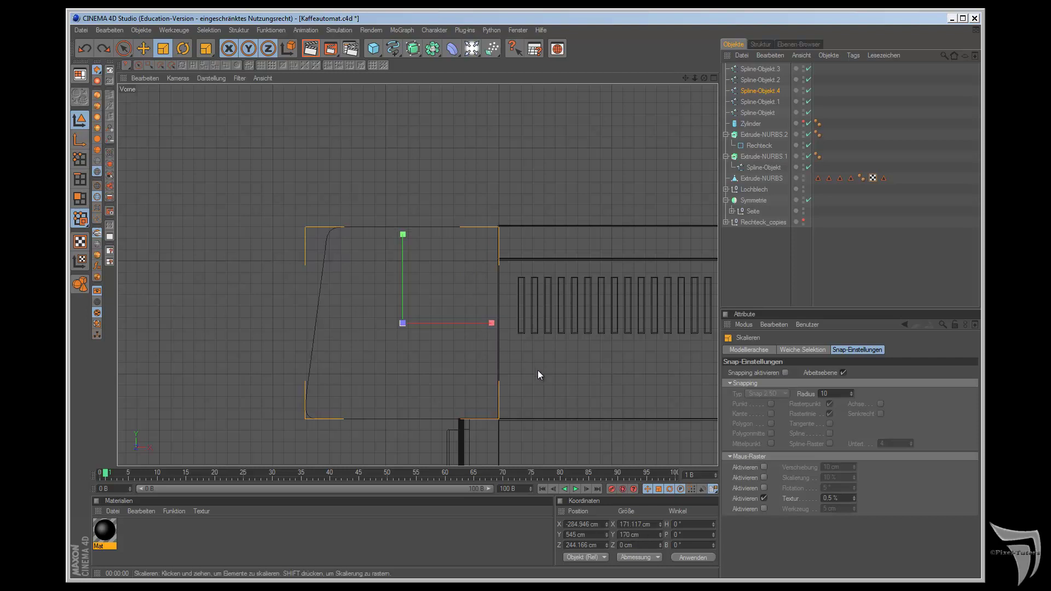
Step: In axis mode, move the spline's axis to its right edge
click(758, 350)
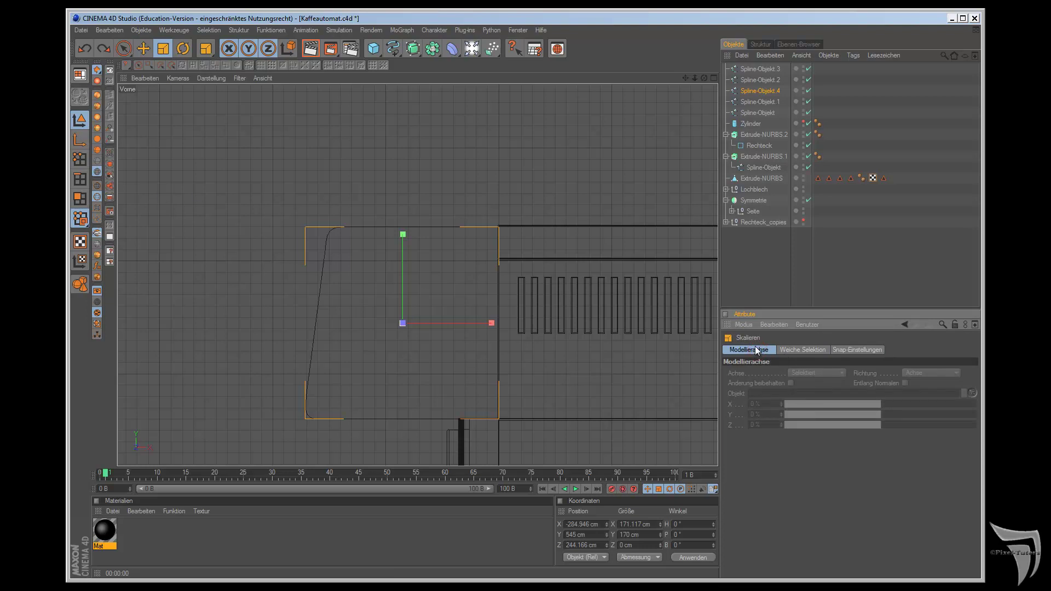
click(80, 140)
click(150, 52)
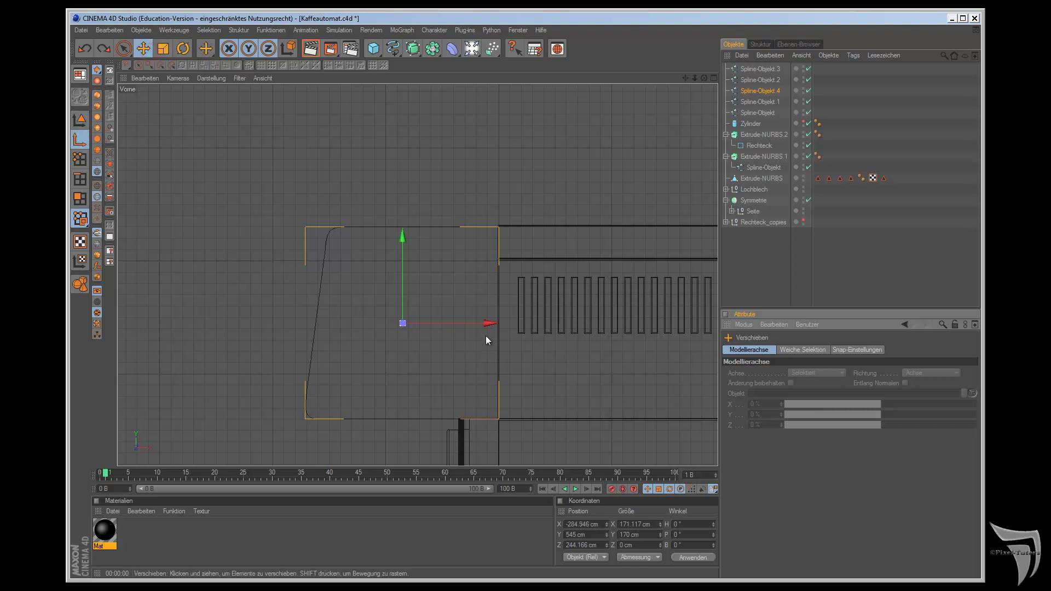
drag(489, 324, 592, 325)
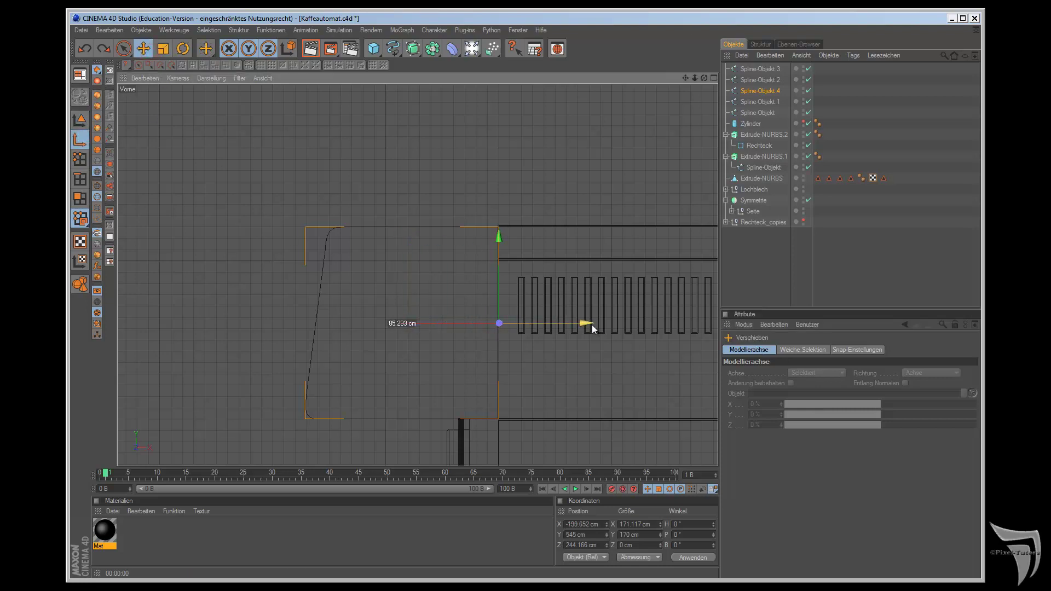
drag(591, 324, 590, 324)
Step: Scale the spline from its right edge to about 166.326 × 162.266 cm
click(80, 119)
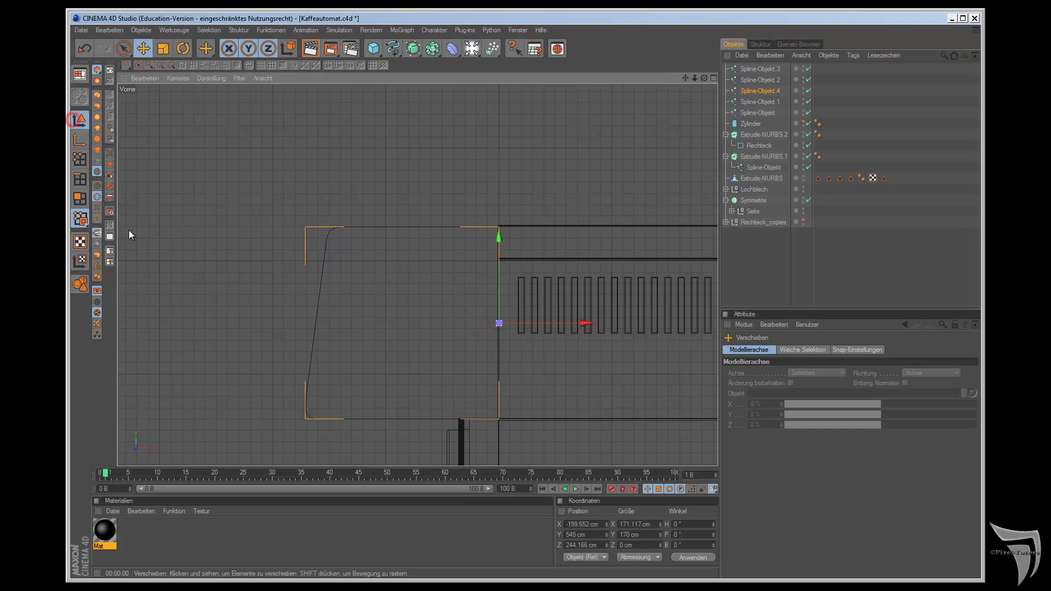
click(164, 51)
drag(587, 324, 591, 324)
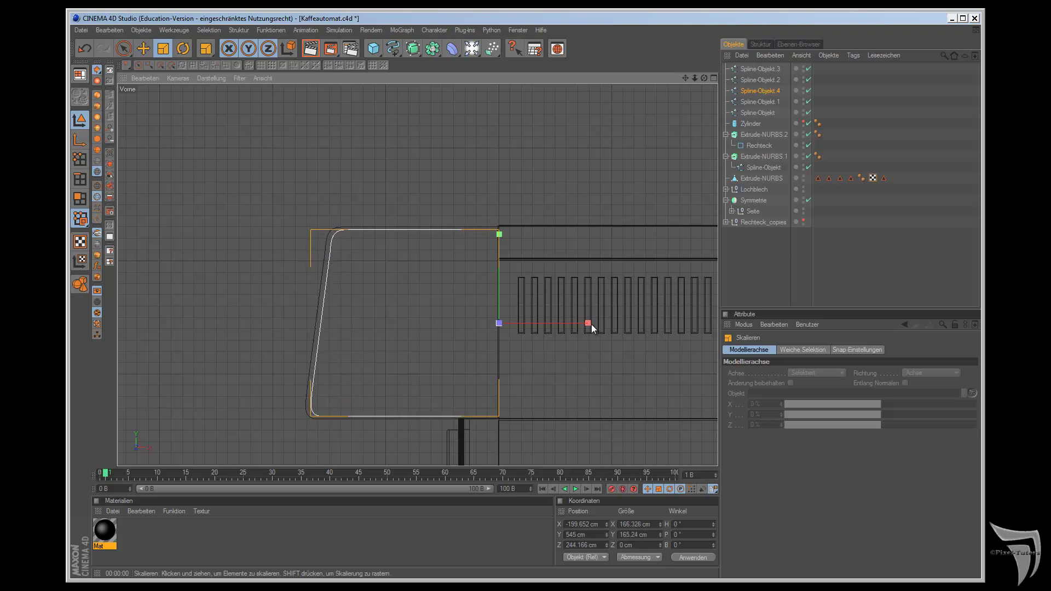
drag(499, 234, 591, 325)
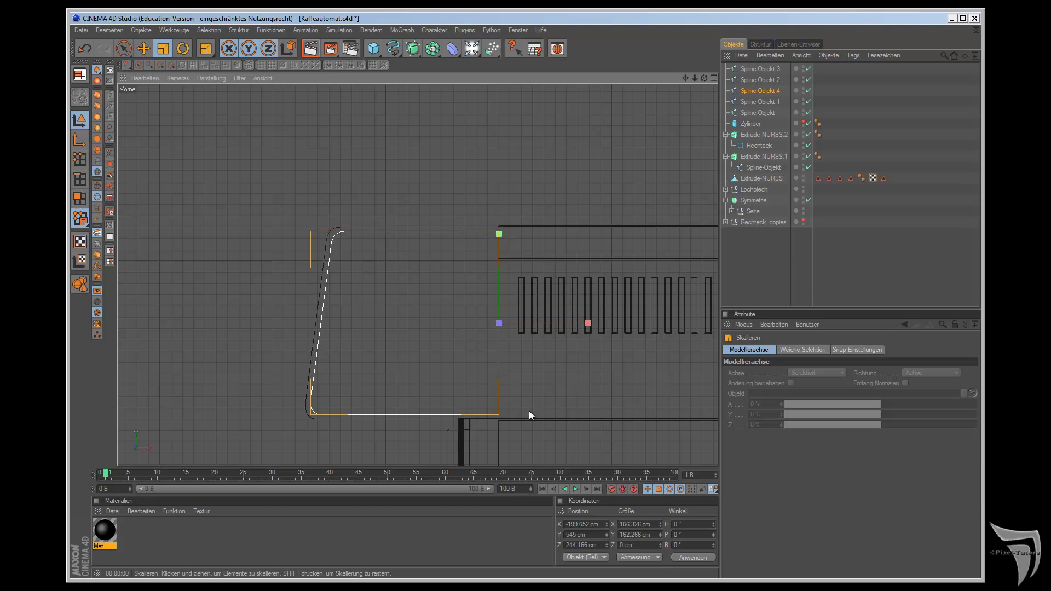
Step: Duplicate Spline-Objekt.4 as Spline-Objekt.5 and drag it toward the machine's right side
key(F1)
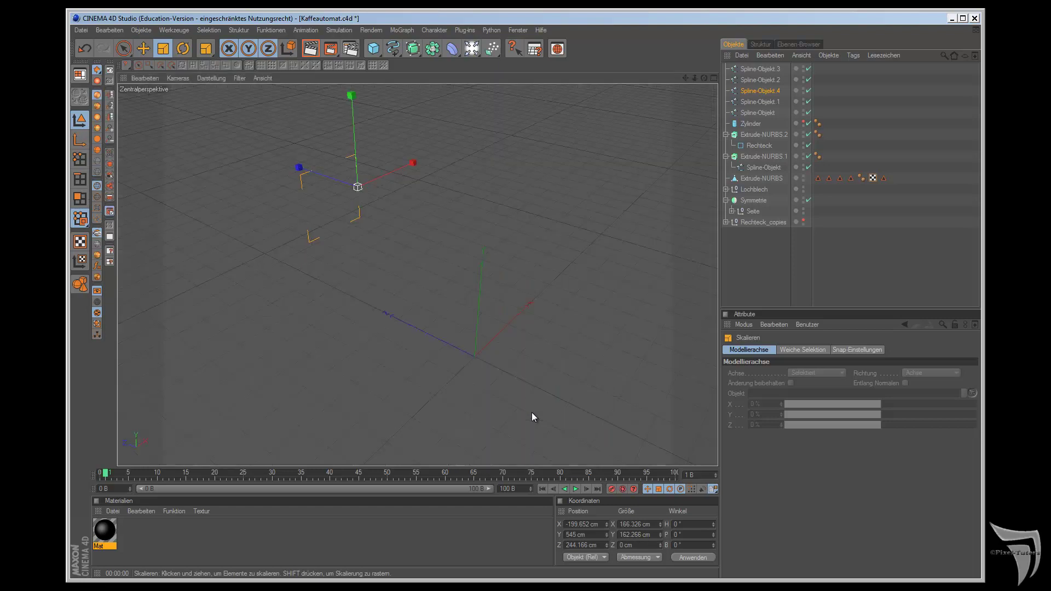
click(143, 49)
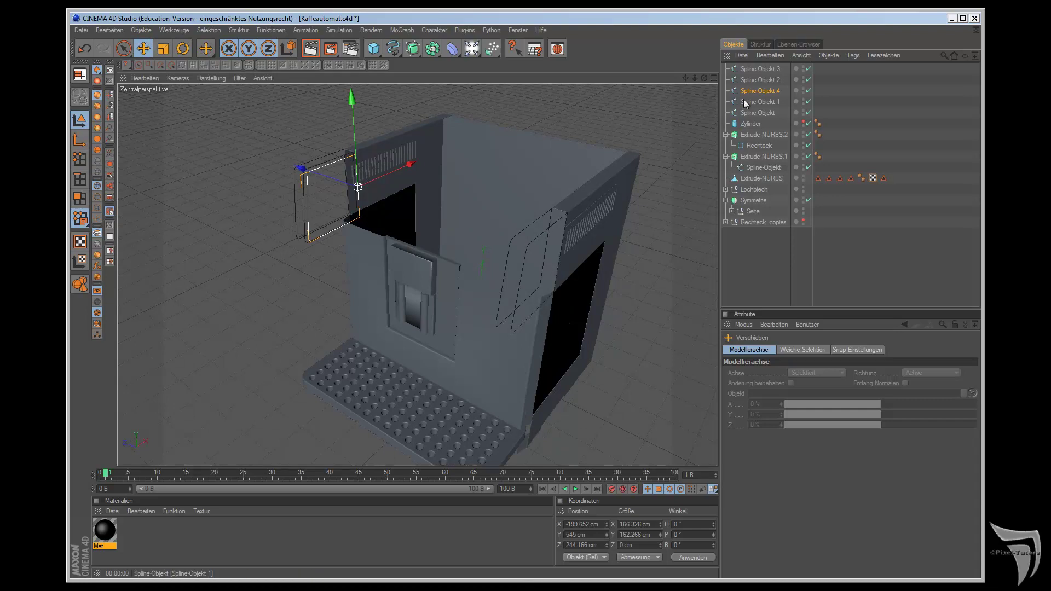
drag(751, 92, 751, 97)
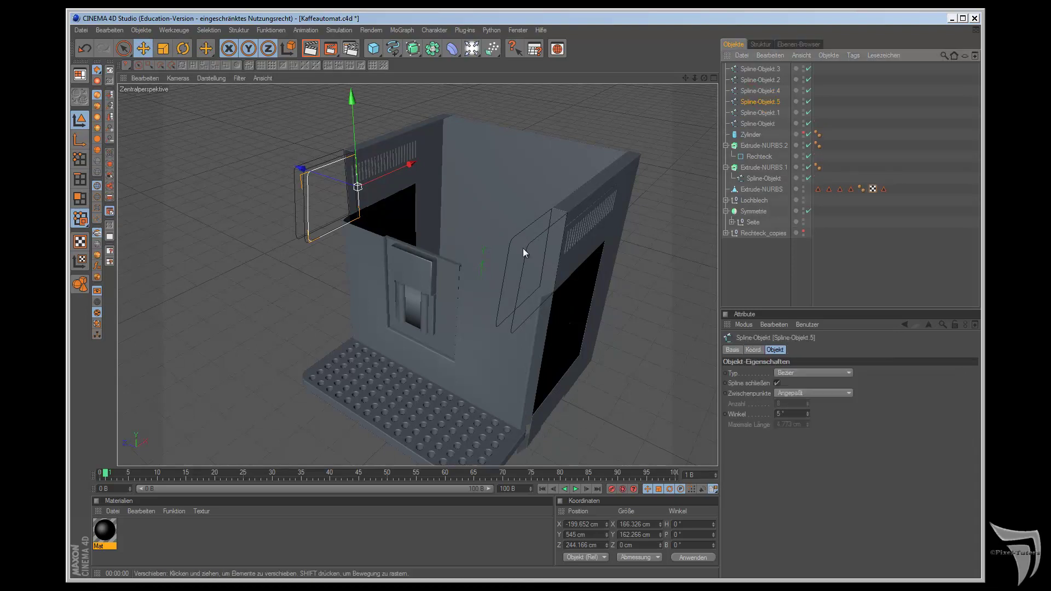
drag(307, 163, 301, 202)
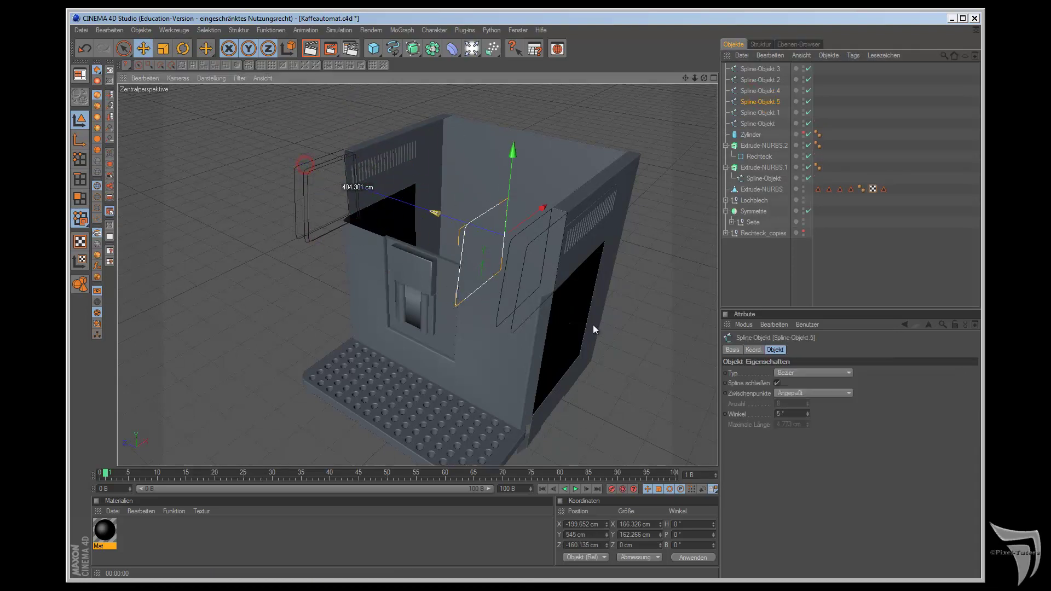
Step: In top view, shift Spline-Objekt.5 about 27.9 cm along Z to -244.248 cm
key(F2)
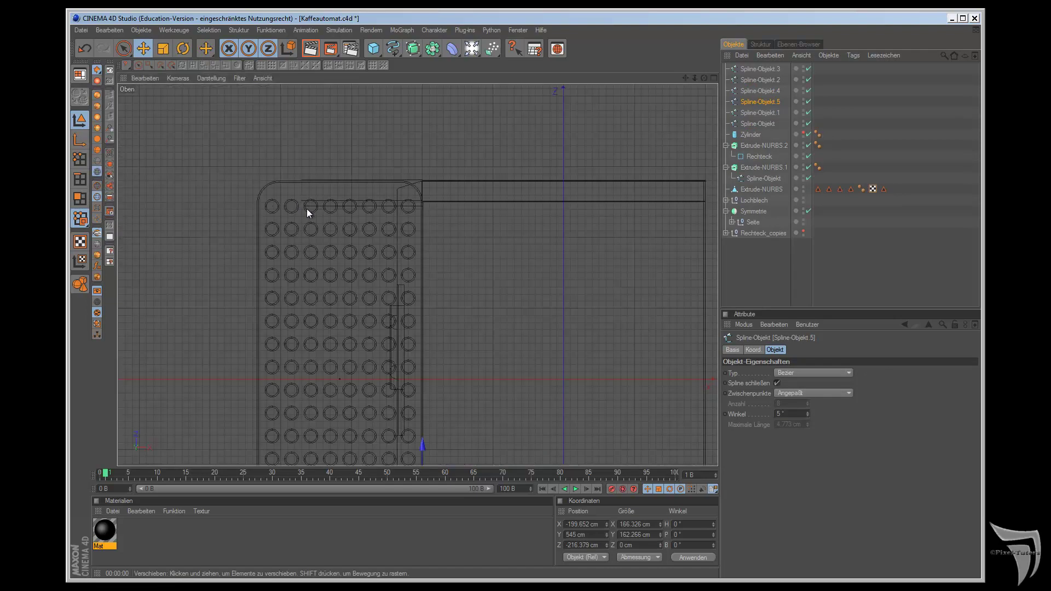
drag(684, 78, 592, 323)
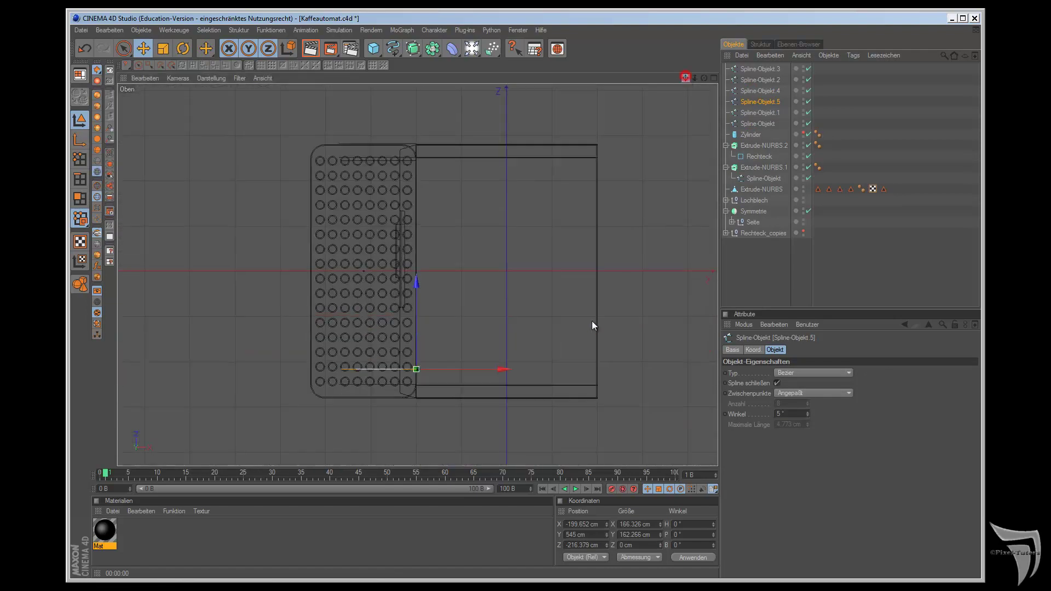
scroll(580, 278, up, 2)
scroll(573, 275, up, 1)
scroll(575, 266, up, 1)
scroll(572, 248, up, 1)
scroll(574, 254, up, 1)
scroll(575, 269, down, 1)
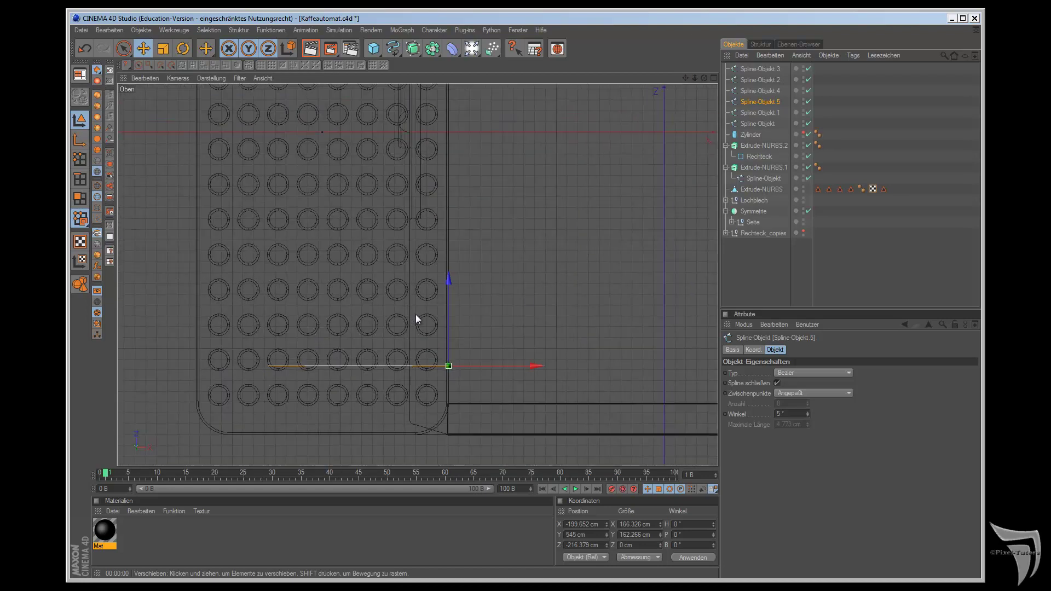
drag(445, 277, 590, 324)
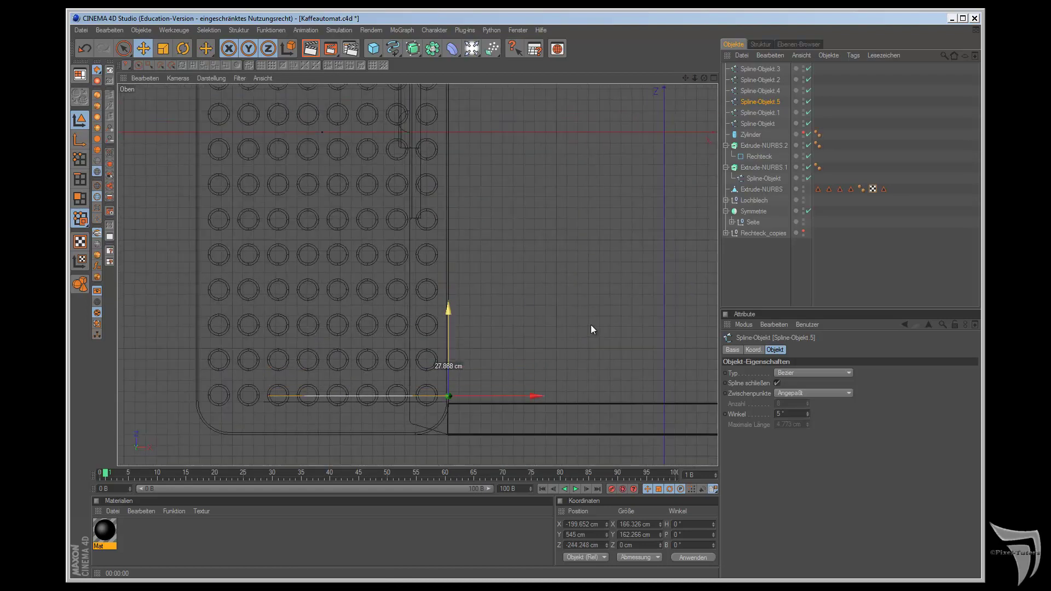
scroll(526, 232, up, 2)
scroll(555, 205, down, 1)
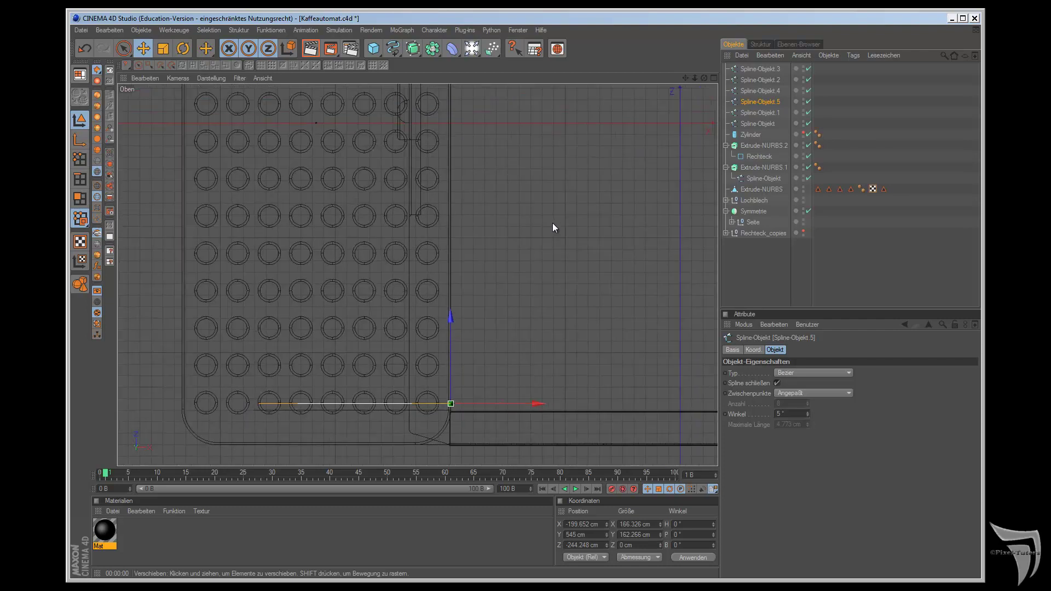
drag(689, 78, 592, 325)
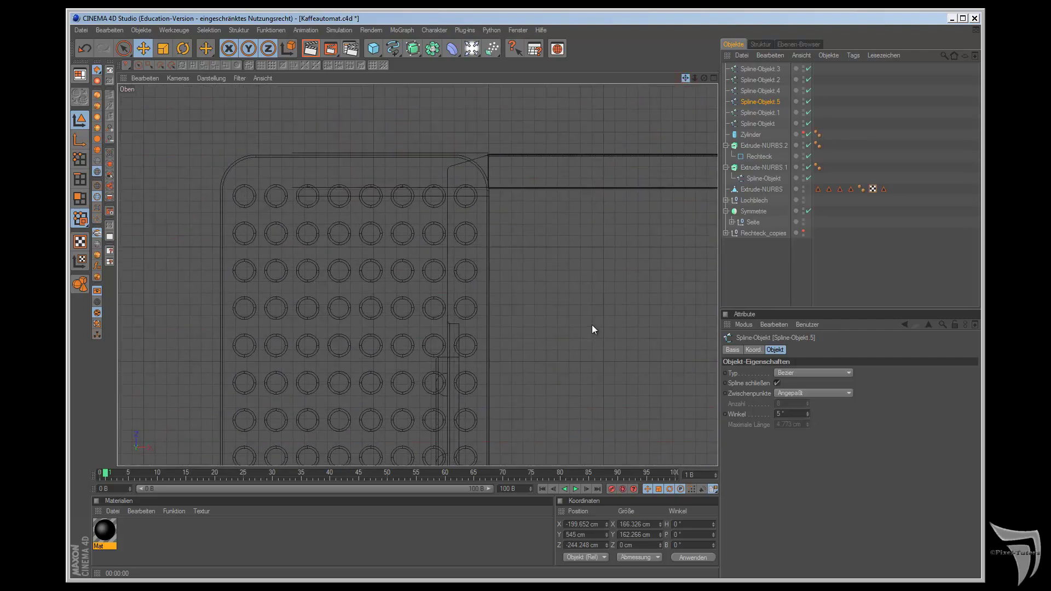
drag(591, 325, 687, 80)
key(F1)
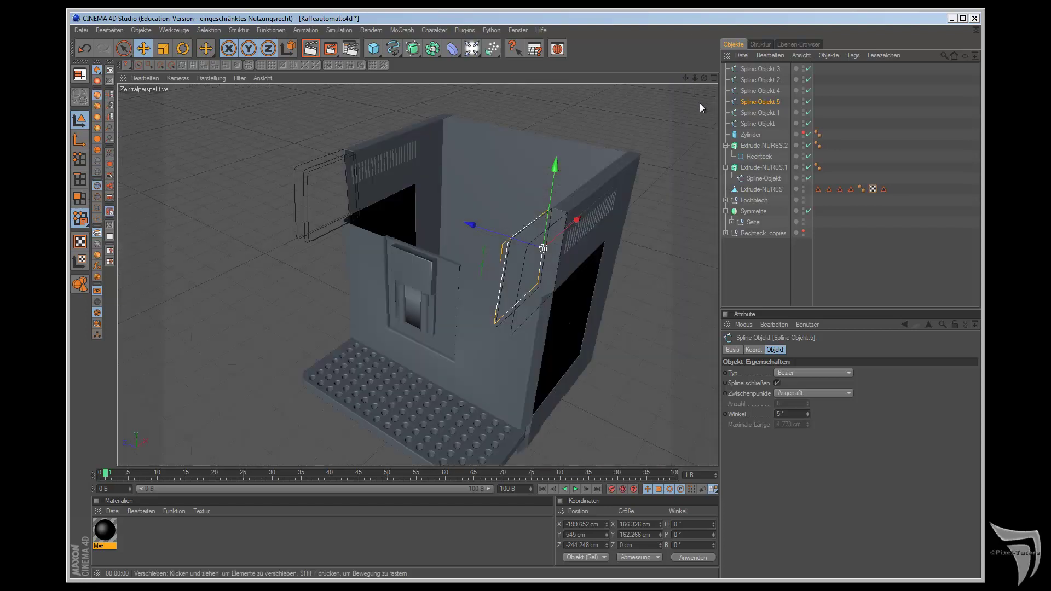
Step: Add a Loft-NURBS and place all six Spline-Objekte inside it
click(413, 48)
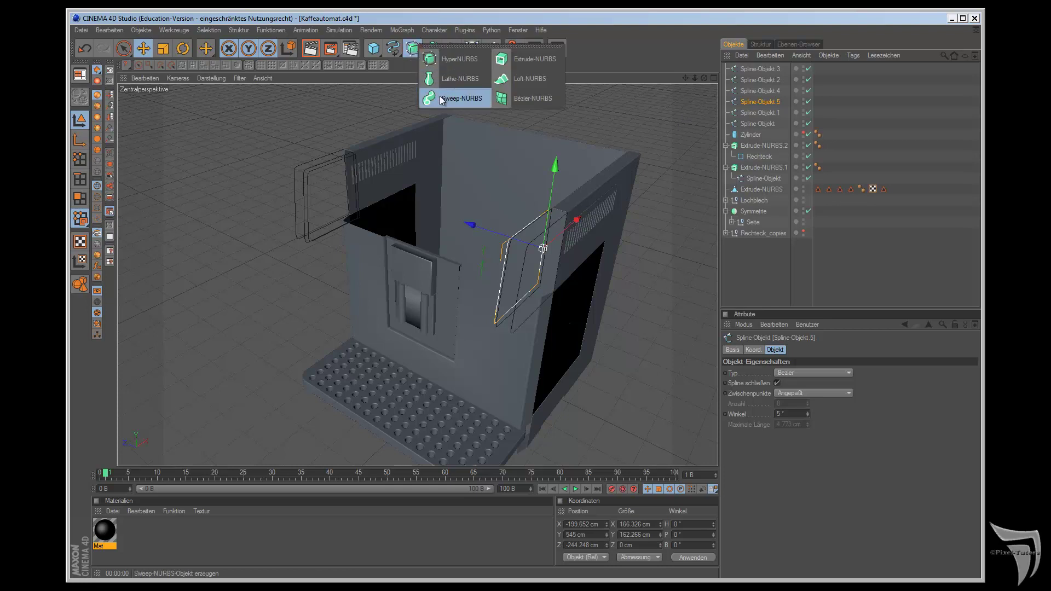
click(524, 80)
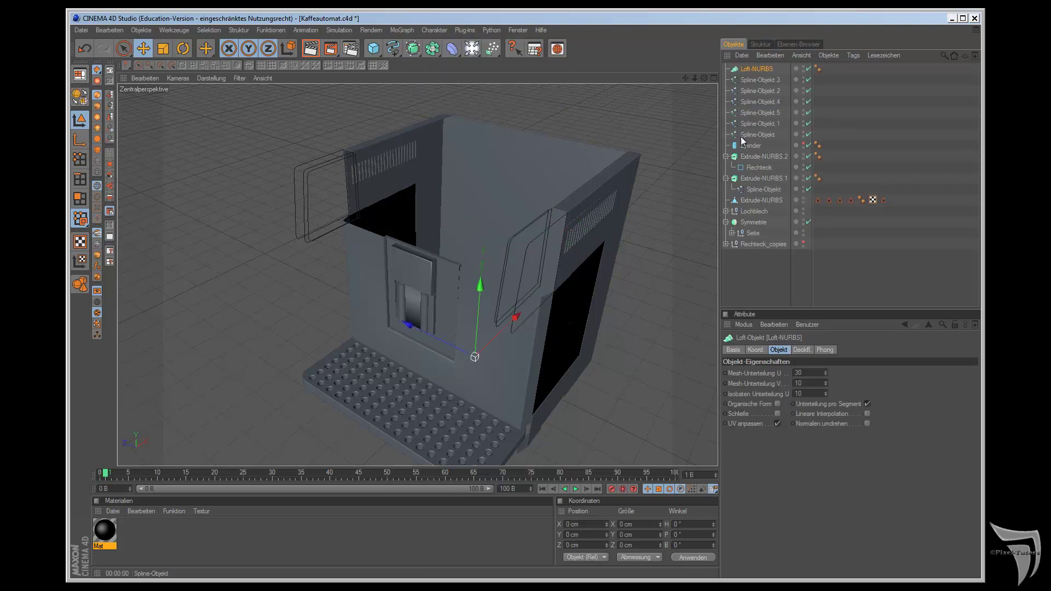
mouse_move(755, 135)
mouse_down()
mouse_move(748, 124)
mouse_move(755, 130)
mouse_up()
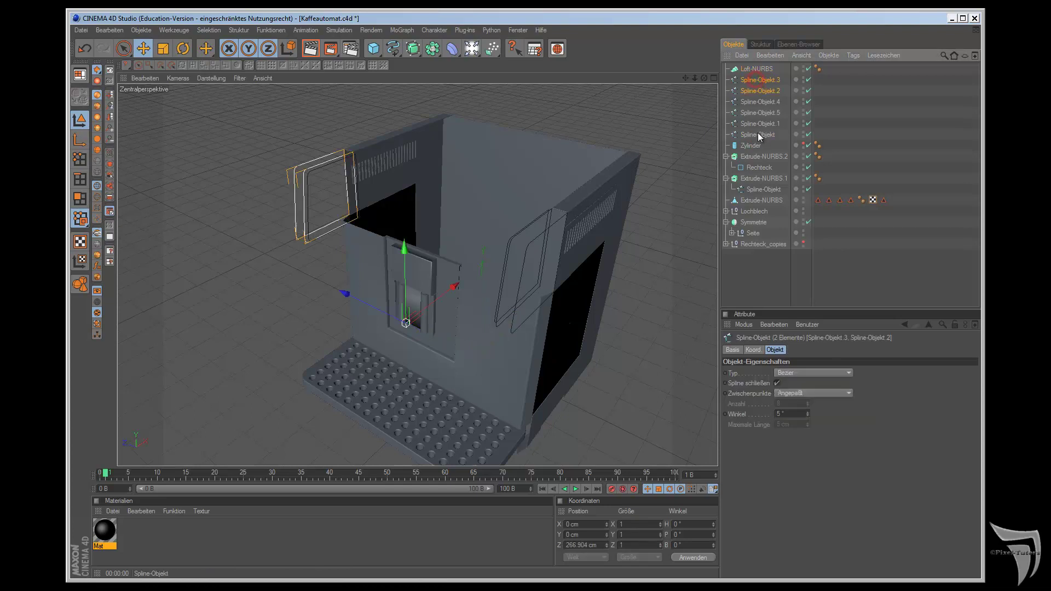
click(750, 84)
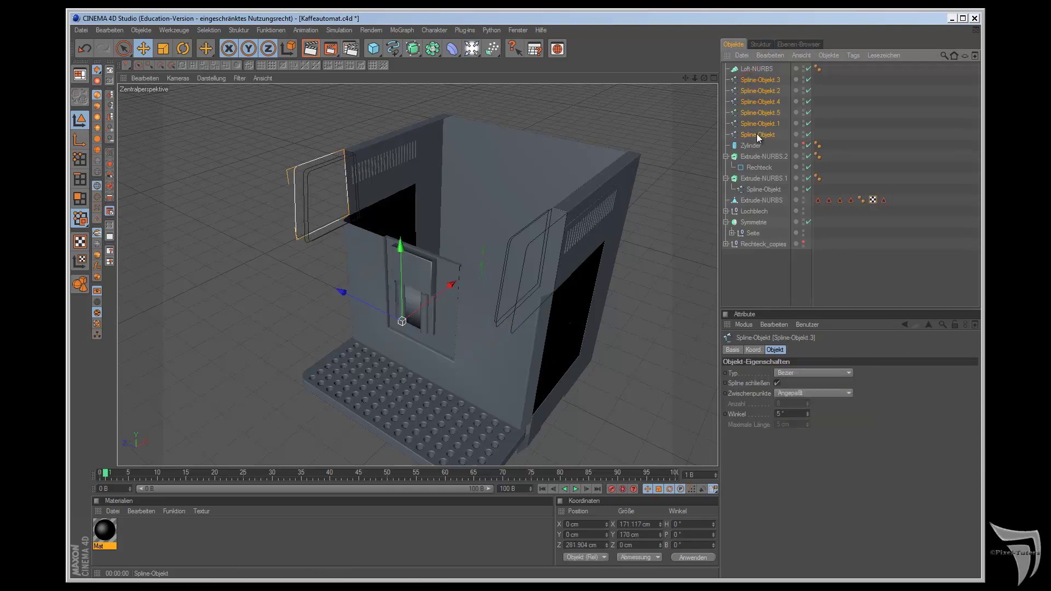
shift+click(757, 134)
drag(746, 80, 755, 69)
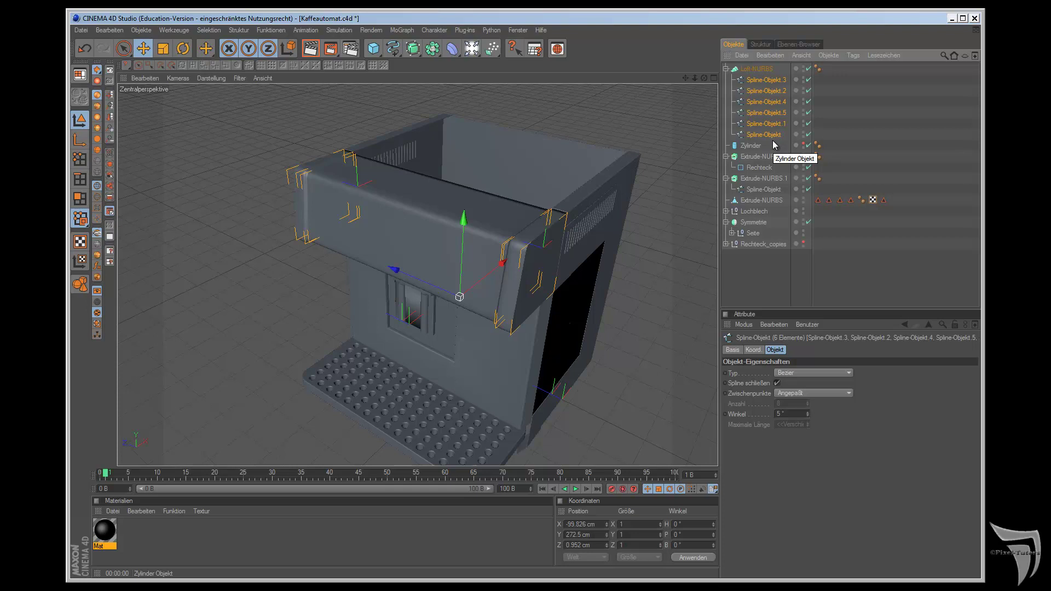
Step: Orbit and zoom out to inspect the lofted top housing from the side
scroll(659, 350, up, 2)
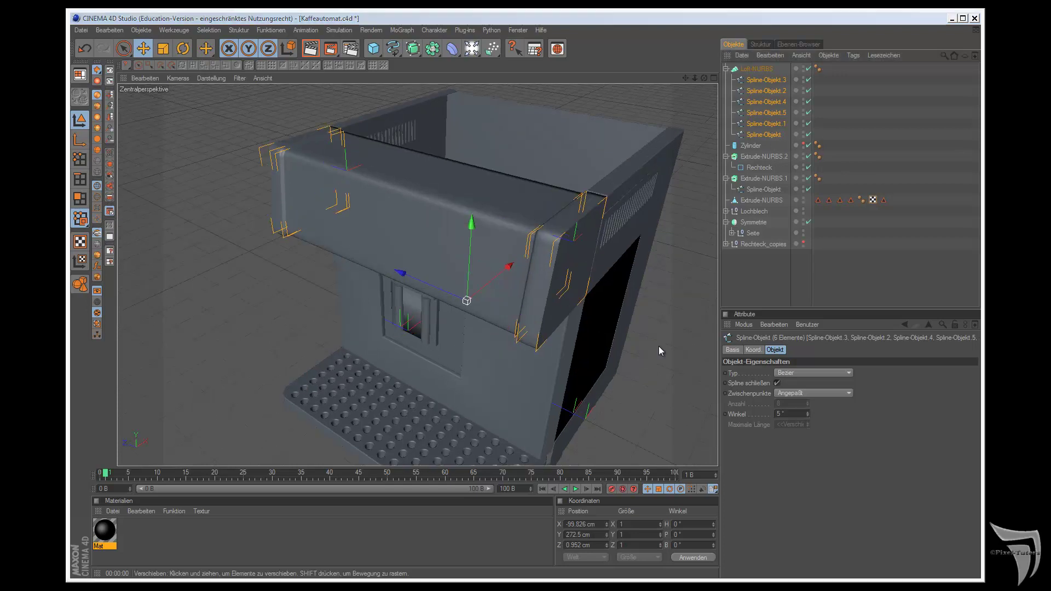
drag(704, 78, 597, 323)
alt+drag(593, 326, 592, 323)
scroll(662, 115, up, 5)
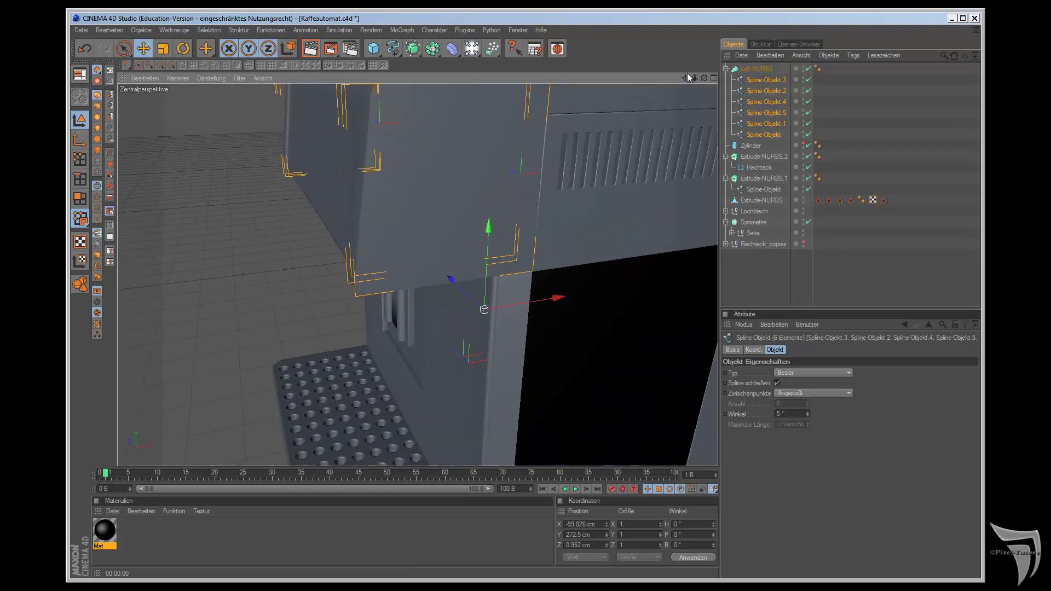
mouse_move(686, 78)
mouse_down()
mouse_move(591, 329)
mouse_move(645, 179)
mouse_move(544, 229)
mouse_up()
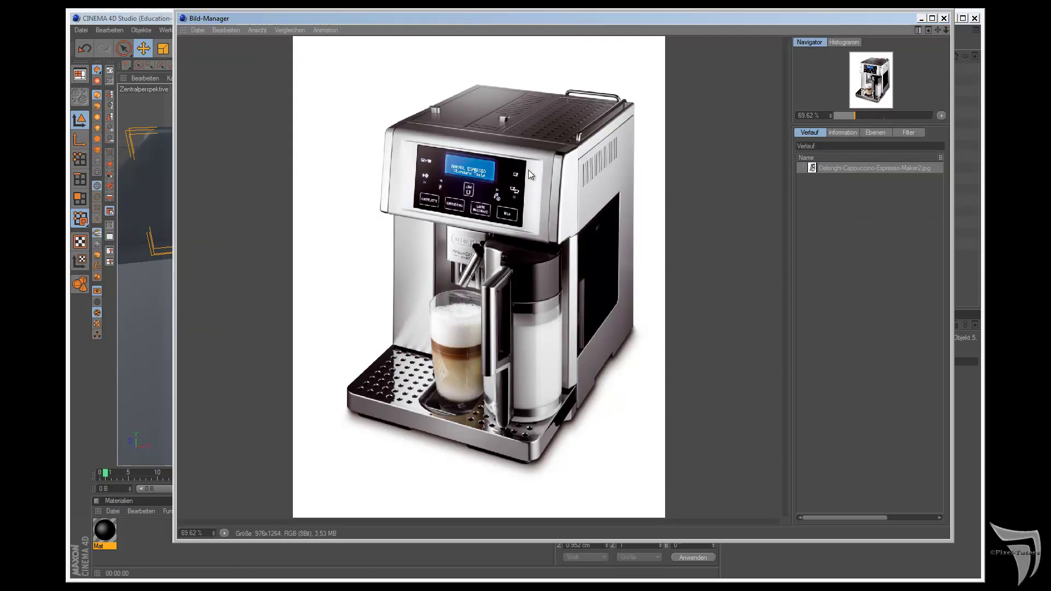
Step: Minimise the reference photo and check the loft housing in top, right and front views
click(921, 19)
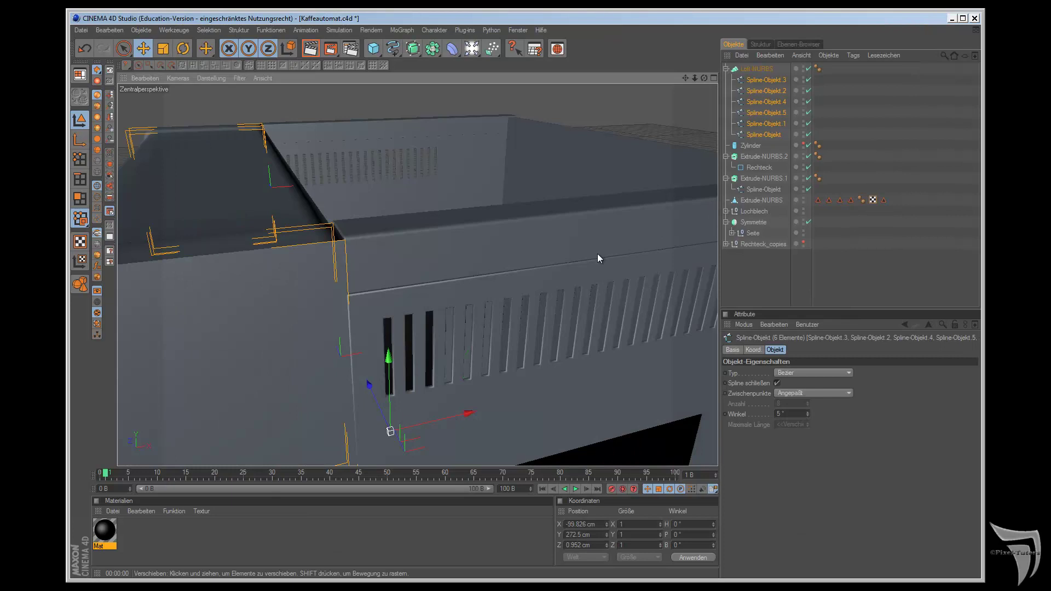
key(F2)
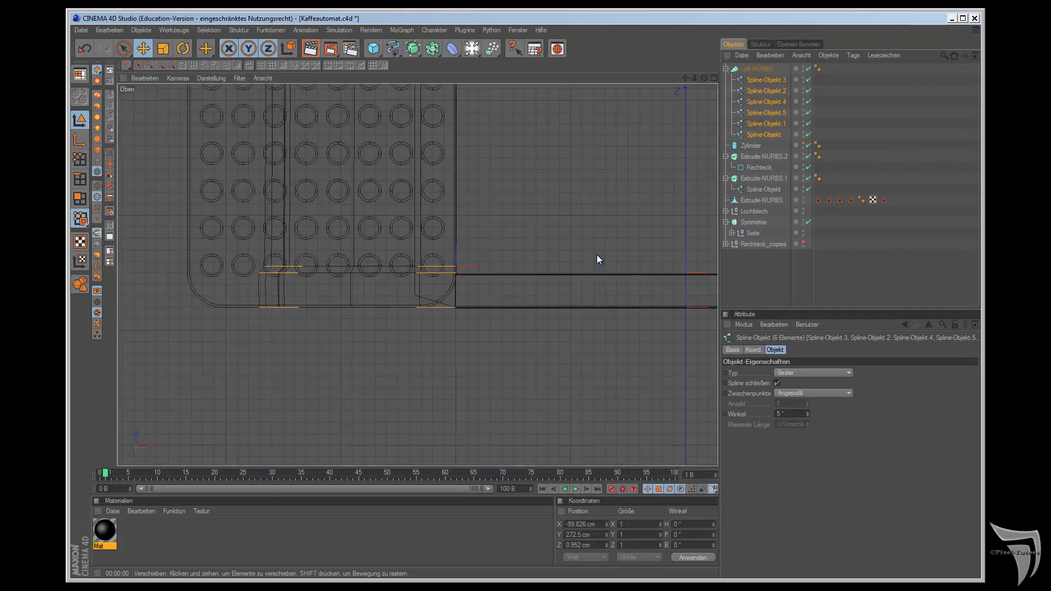
key(F3)
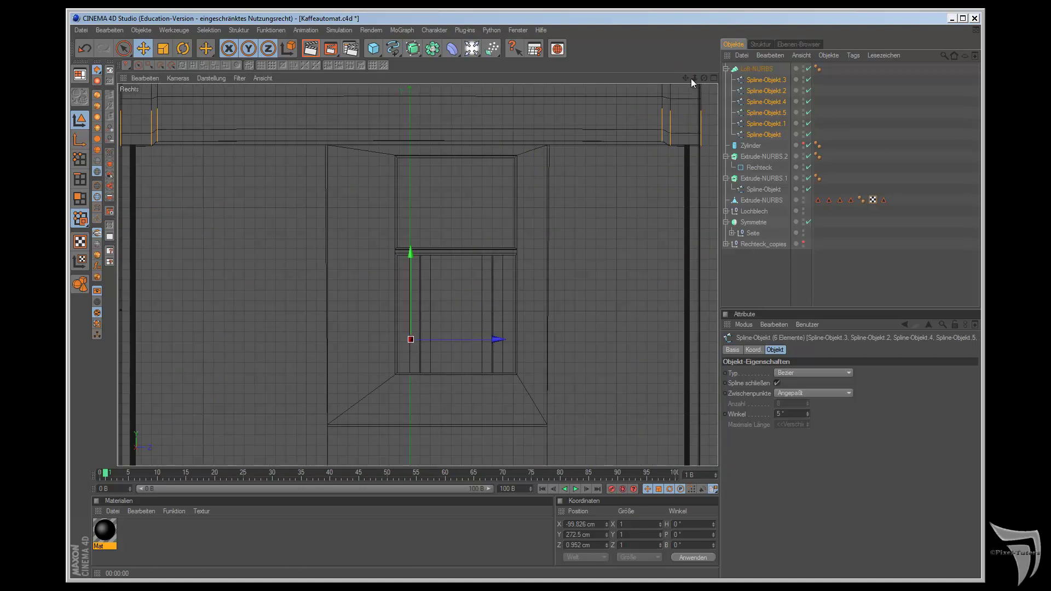
key(F4)
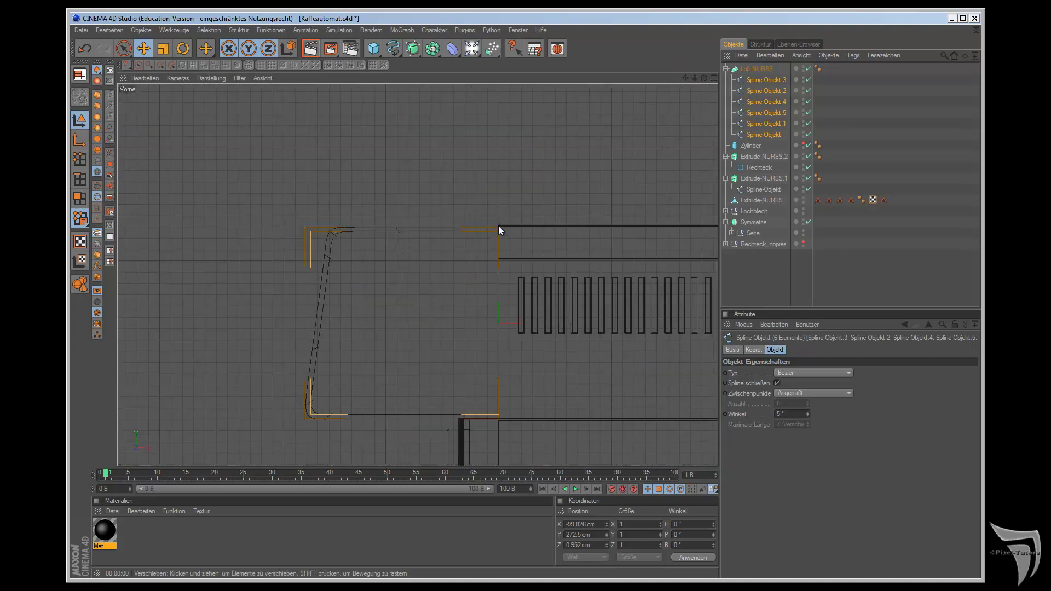
Step: Collapse Loft-NURBS, expand Seite and Winkel, and select Winkel's Spline-Objekt in Points mode
click(726, 69)
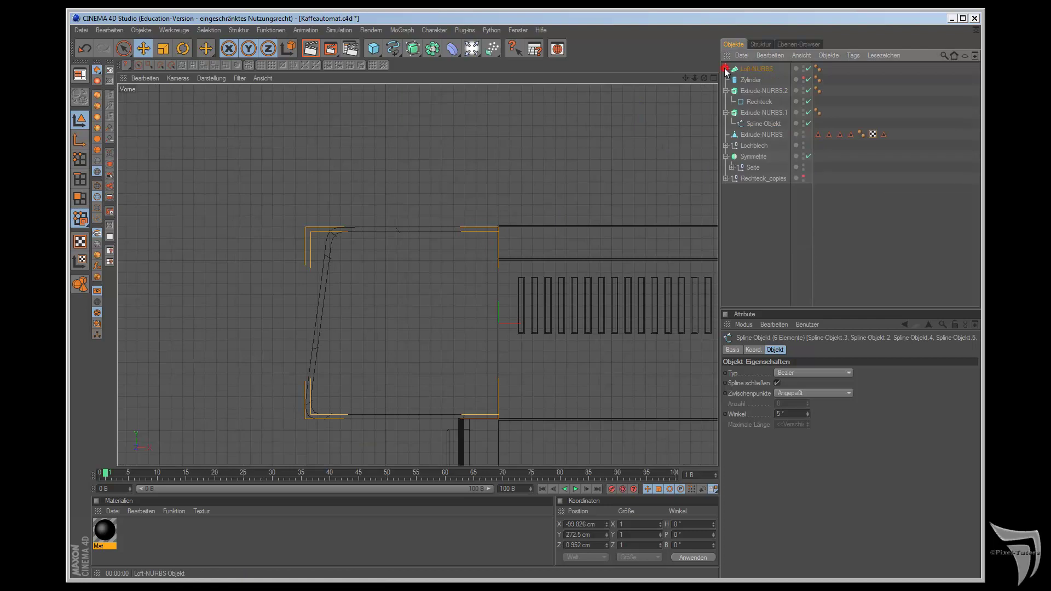
click(580, 225)
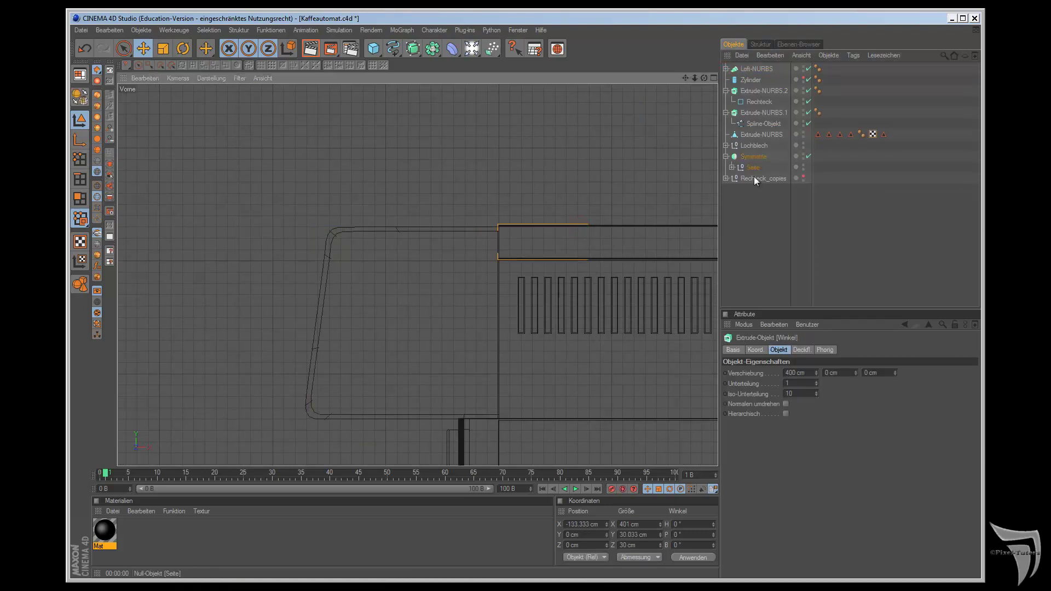
click(733, 167)
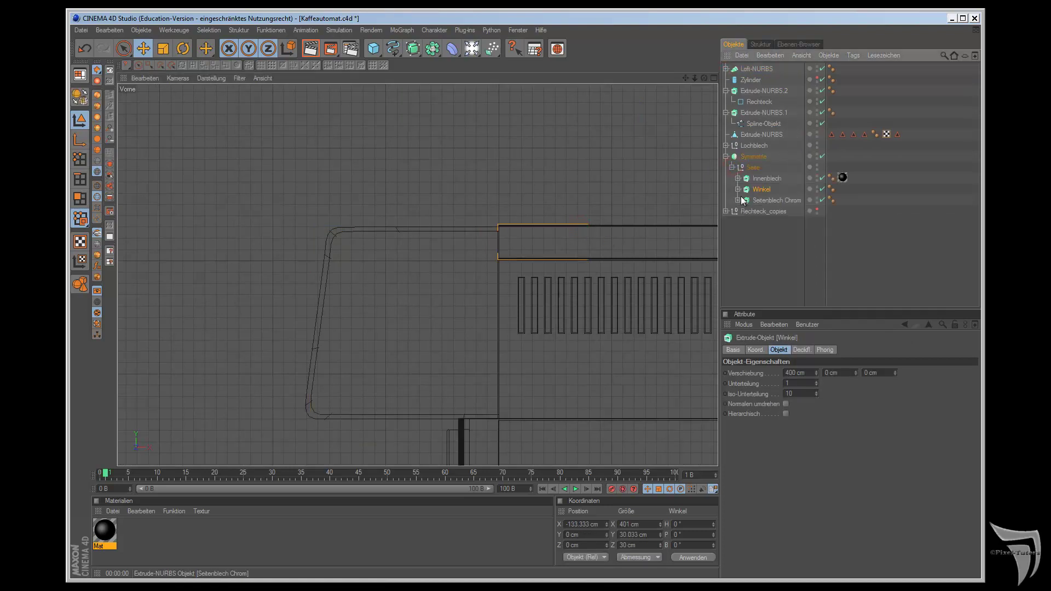
click(738, 189)
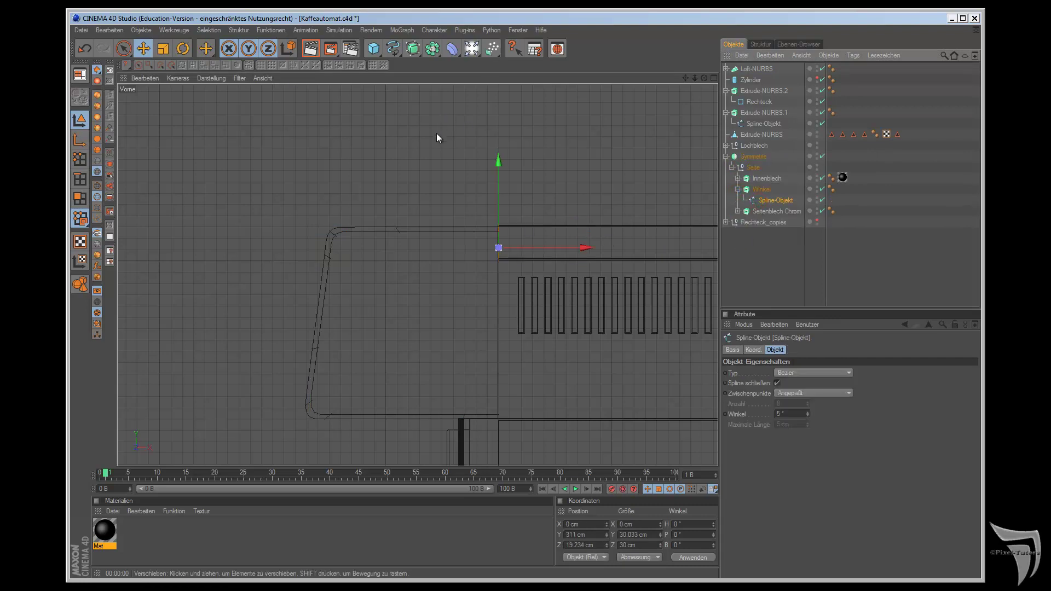
click(80, 158)
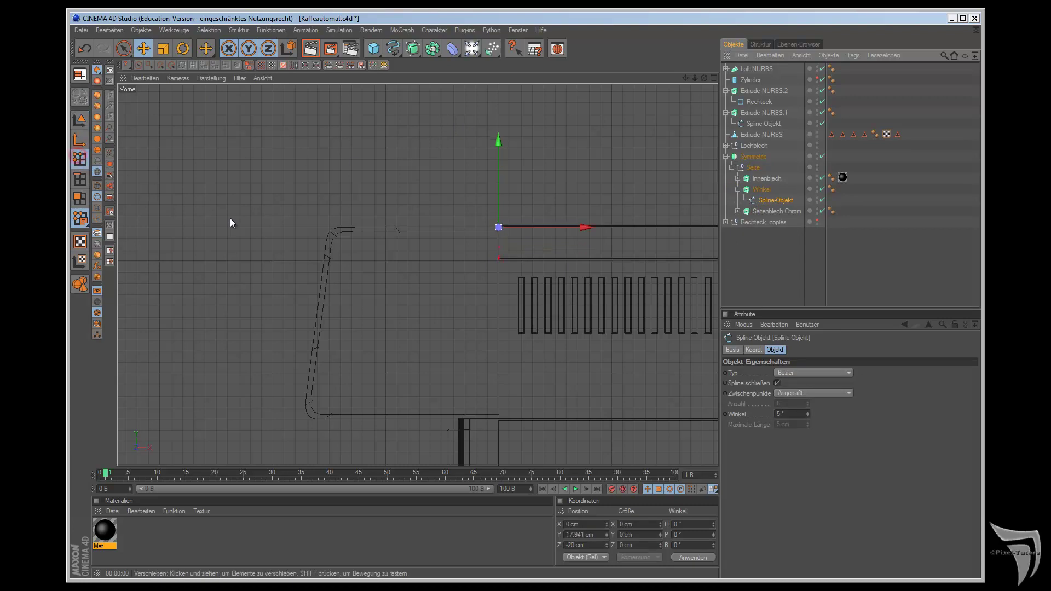
Step: In the right side view, zoom in on the spline's top corner point
key(F3)
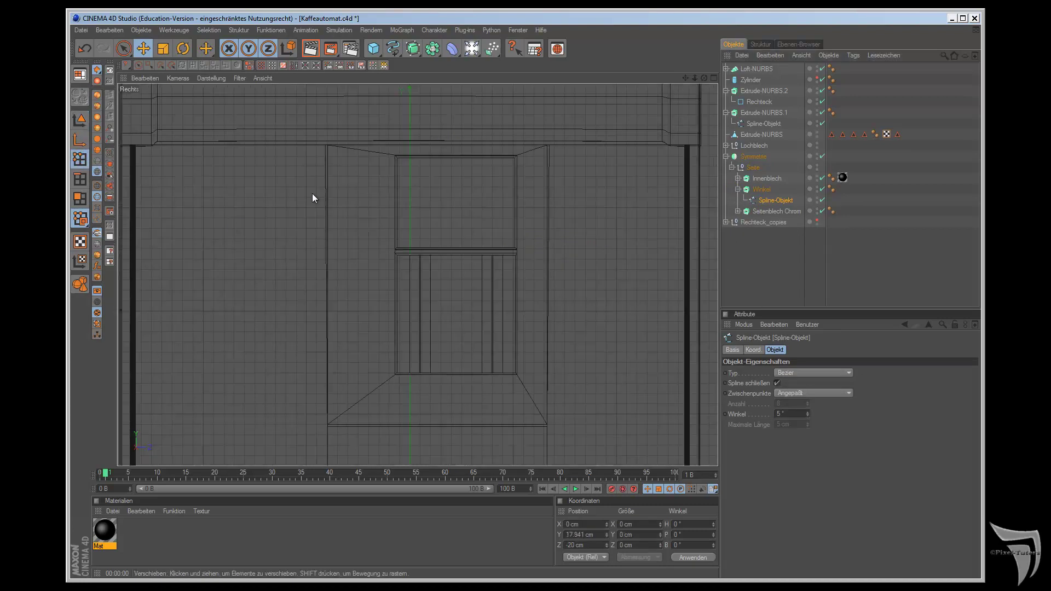
scroll(312, 193, down, 2)
scroll(590, 326, up, 5)
middle_drag(590, 327, 593, 324)
scroll(592, 324, up, 1)
scroll(603, 163, up, 2)
scroll(606, 146, up, 1)
drag(684, 80, 589, 326)
scroll(592, 203, up, 1)
scroll(600, 142, up, 1)
scroll(616, 103, up, 2)
scroll(615, 104, up, 1)
scroll(617, 95, up, 1)
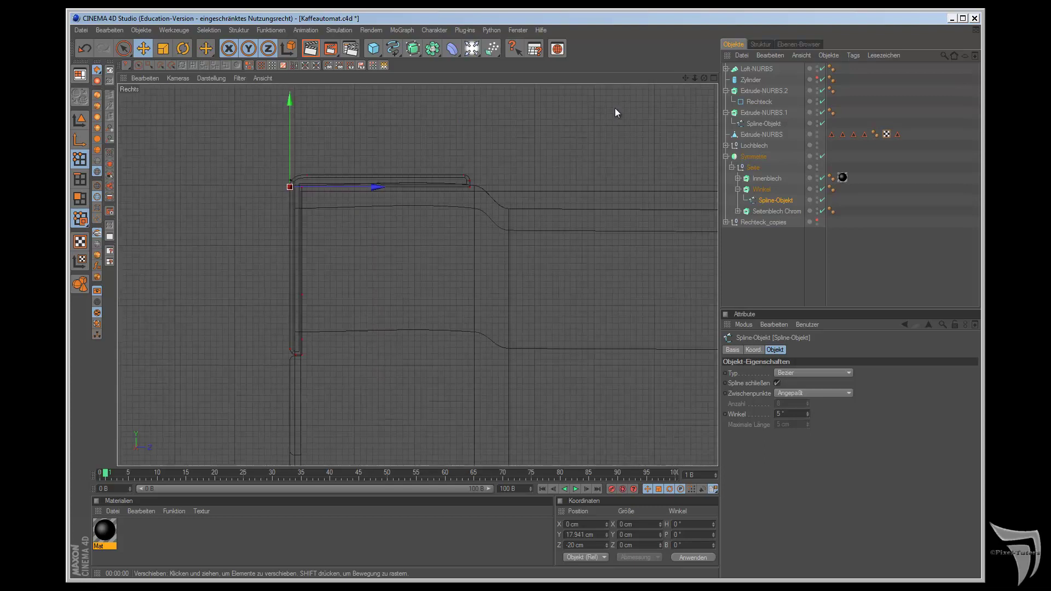
Step: Disable the Winkel extrusion, box-select the spline's top points and test-move them along Y
click(817, 189)
click(822, 189)
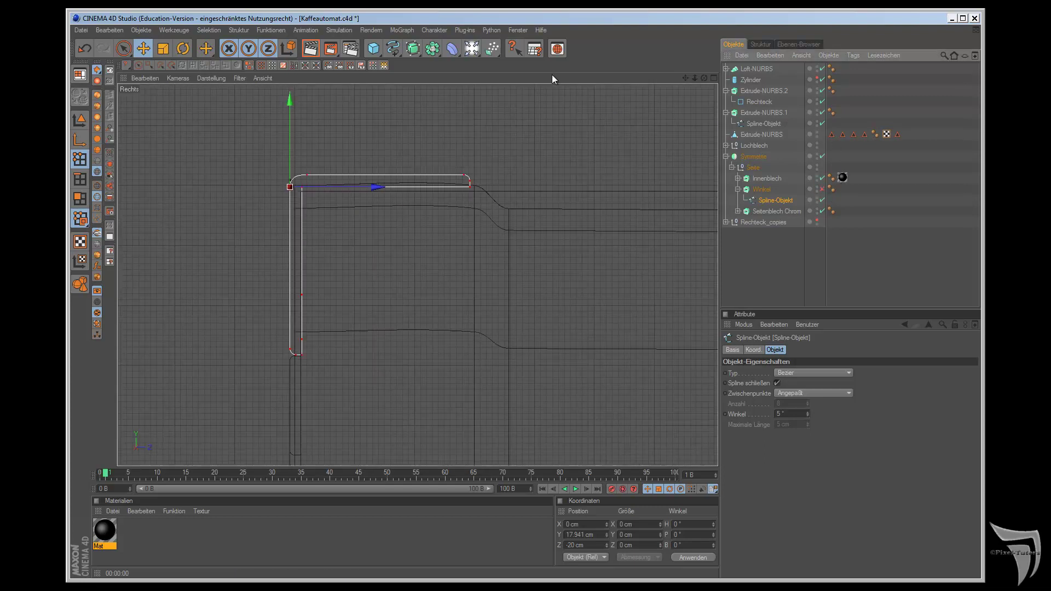
click(124, 48)
click(137, 55)
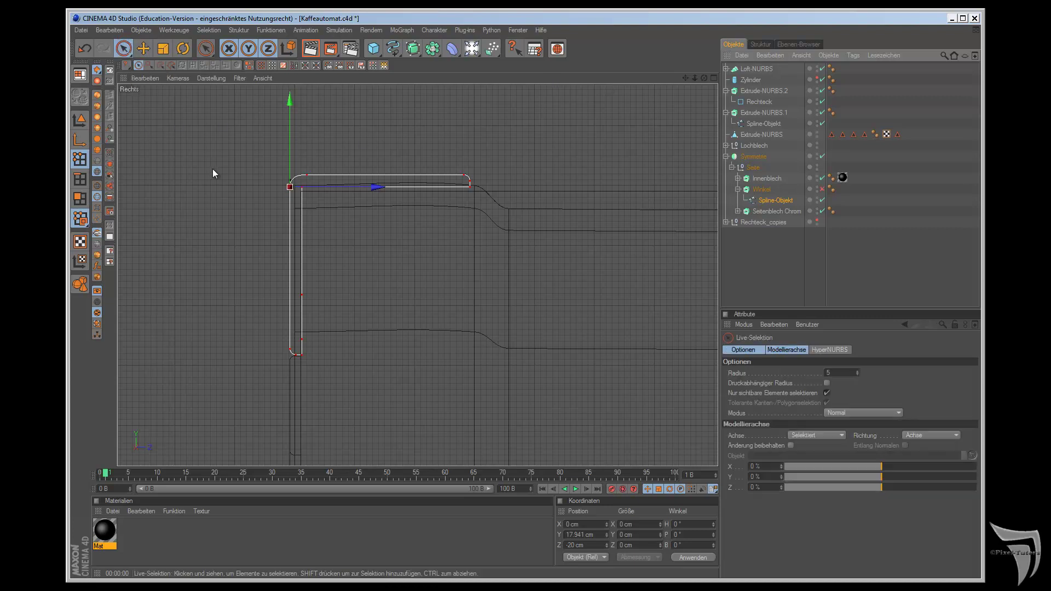
click(124, 48)
click(156, 56)
mouse_move(252, 144)
mouse_down()
mouse_move(509, 201)
mouse_move(508, 192)
mouse_up()
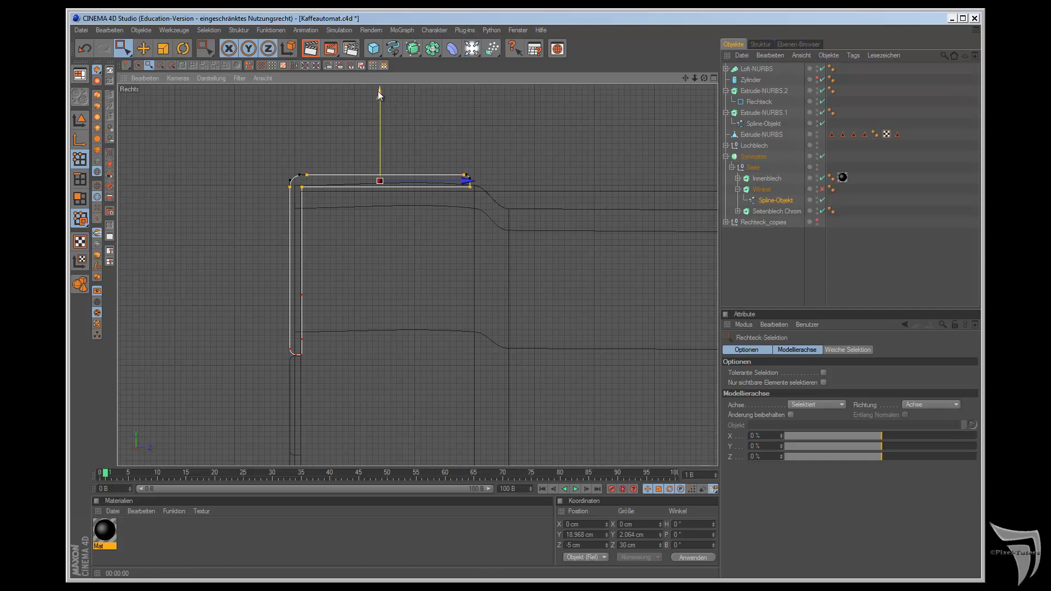
drag(378, 91, 378, 106)
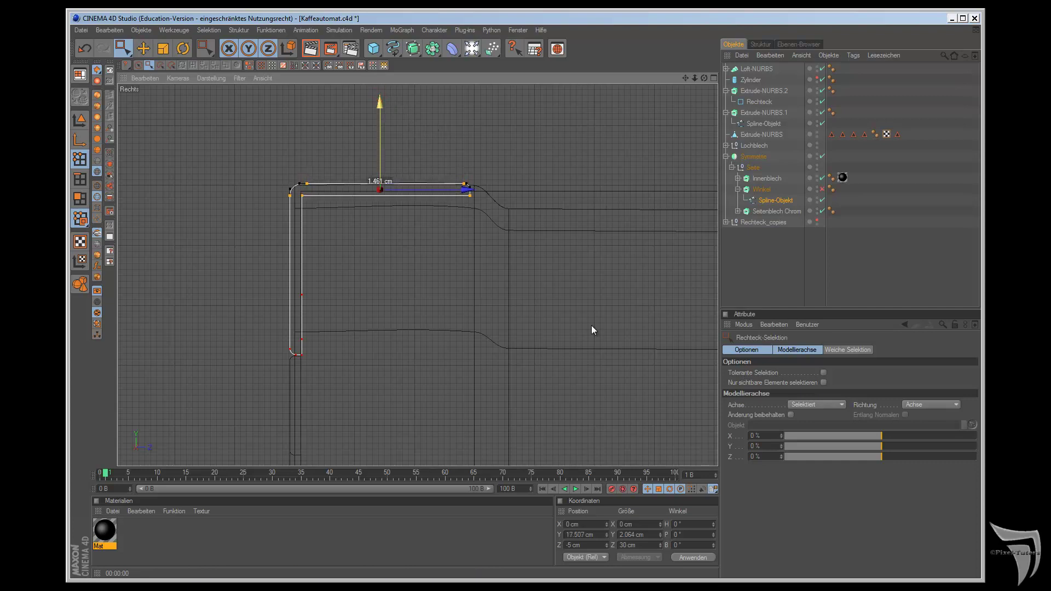
drag(591, 325, 591, 324)
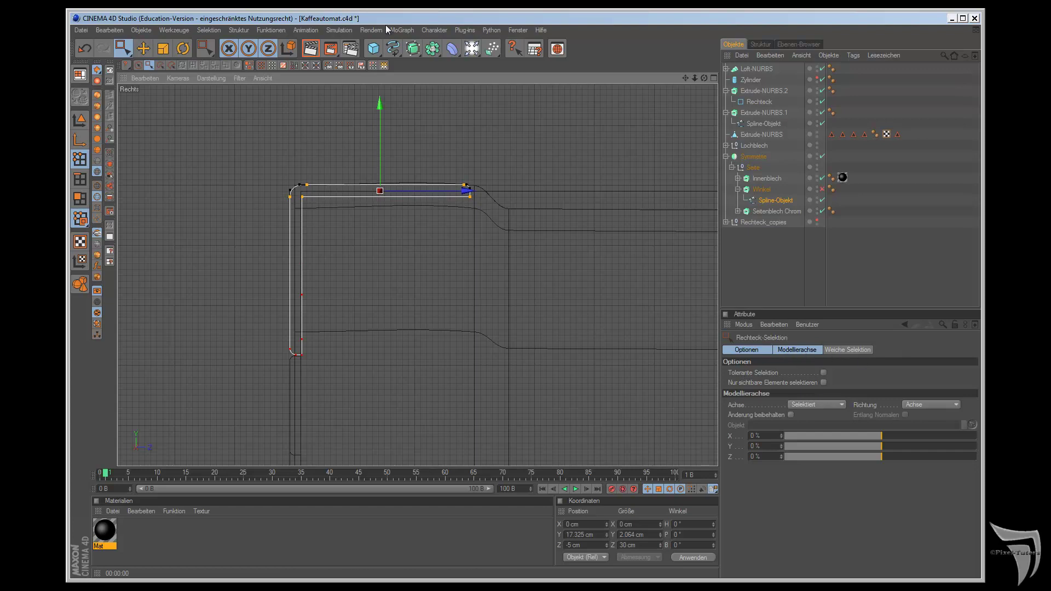
Step: With snapping enabled, lower the Winkel spline to Y 17.168 cm and check it in perspective
click(145, 48)
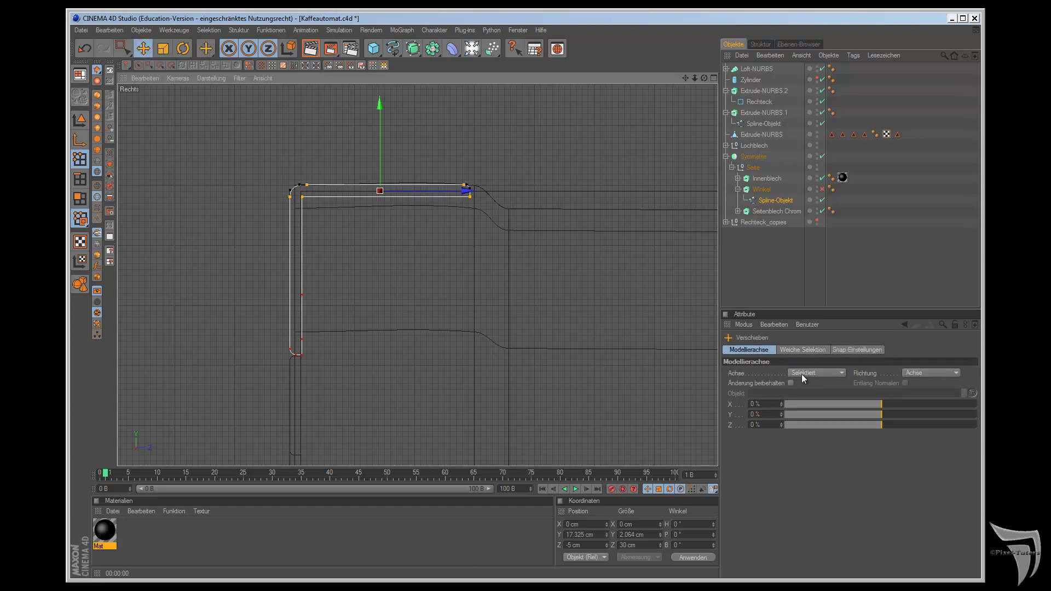
click(834, 350)
click(786, 373)
drag(385, 110, 591, 324)
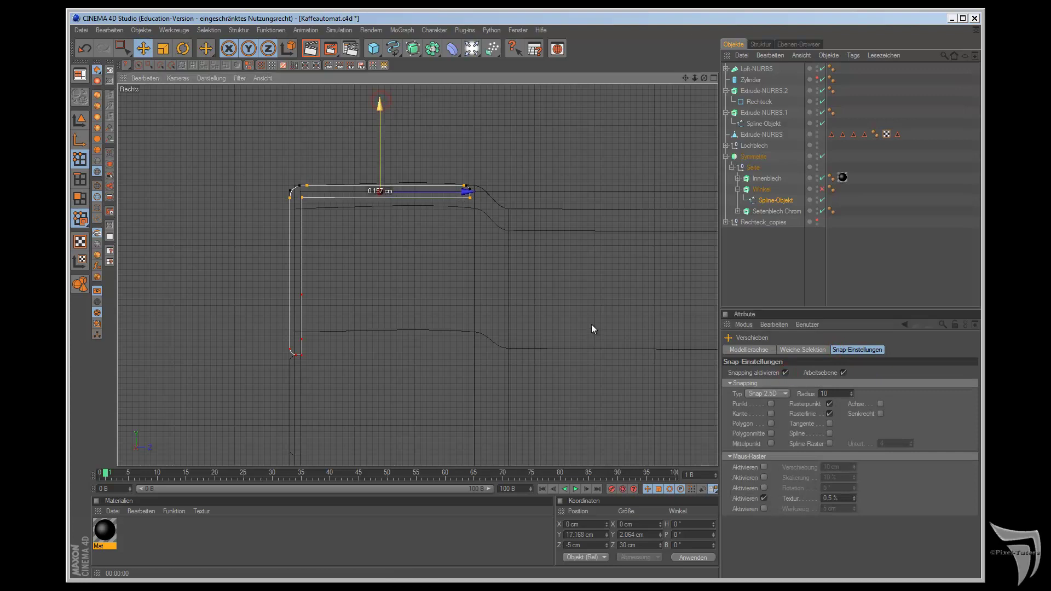
key(F1)
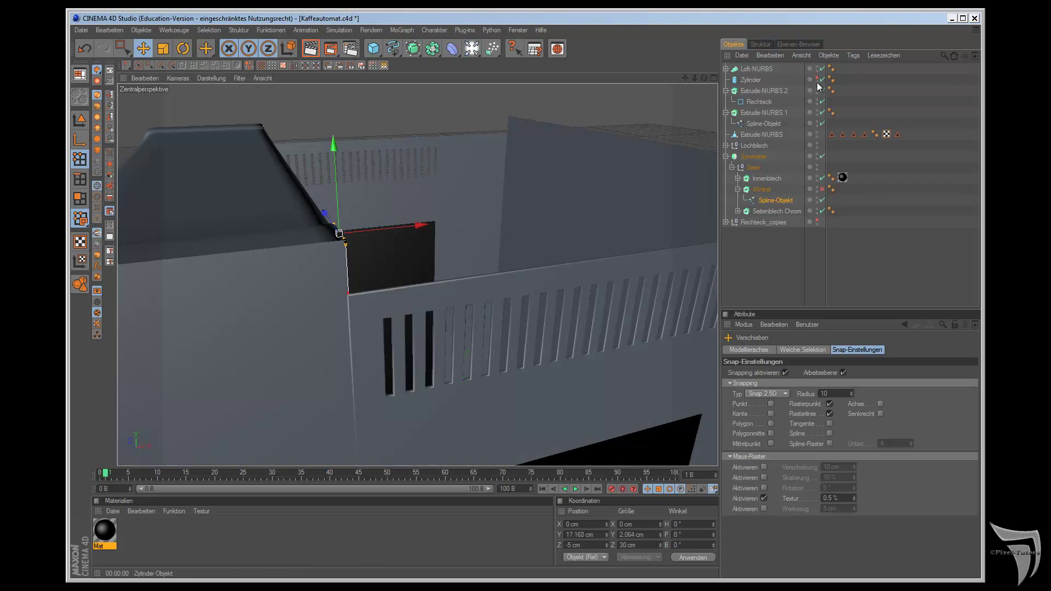
Step: Re-enable Winkel and orbit and zoom around the housing to inspect the angled top sheet
click(822, 189)
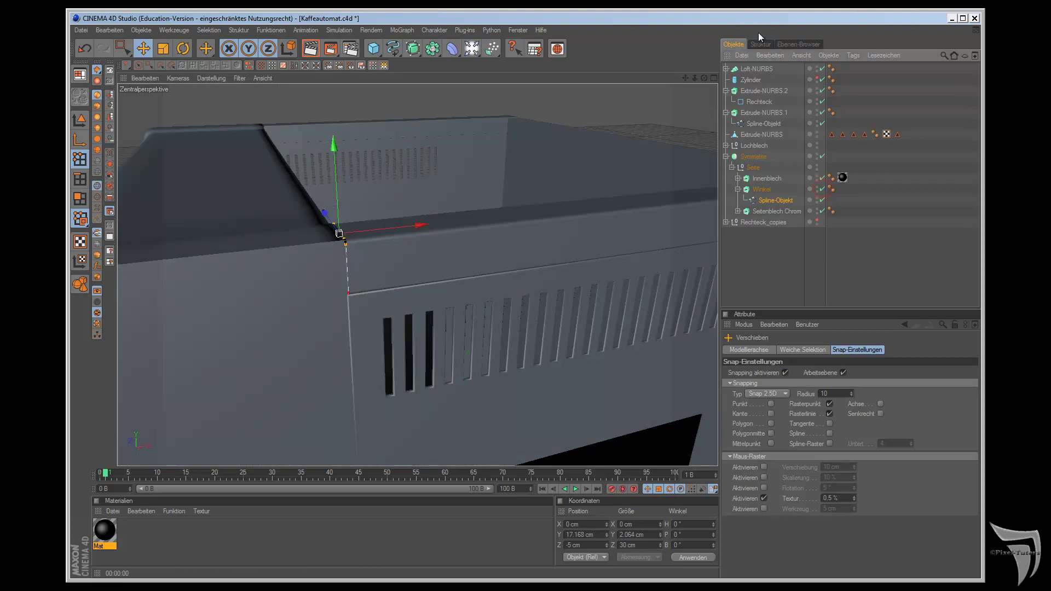
drag(704, 77, 592, 324)
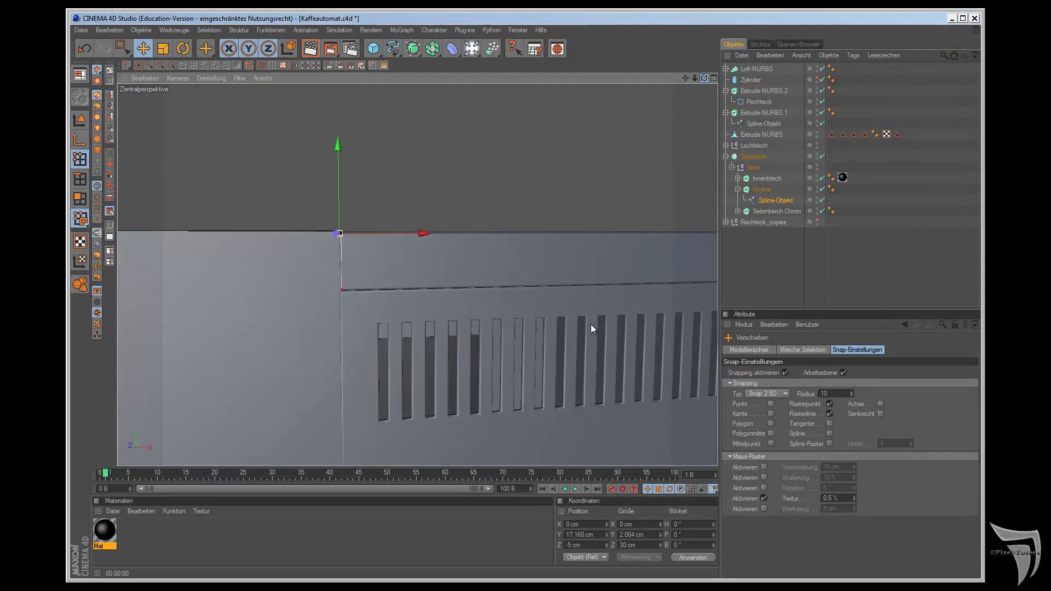
mouse_move(695, 78)
mouse_down()
mouse_move(702, 94)
mouse_move(687, 118)
mouse_move(701, 139)
mouse_up()
drag(704, 78, 591, 325)
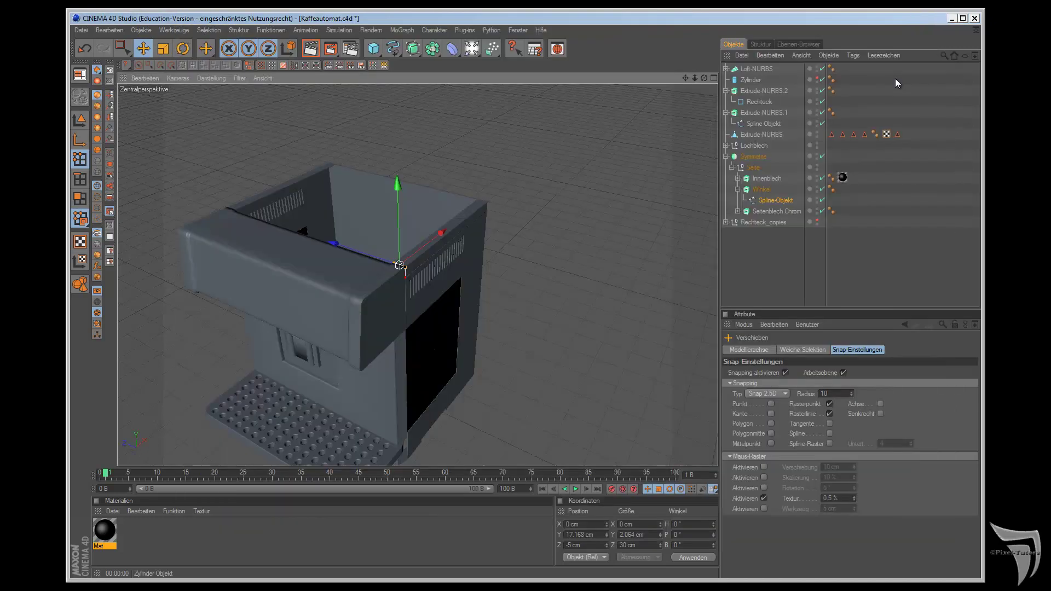
Step: In the top view, create a new Rechteck spline
key(F2)
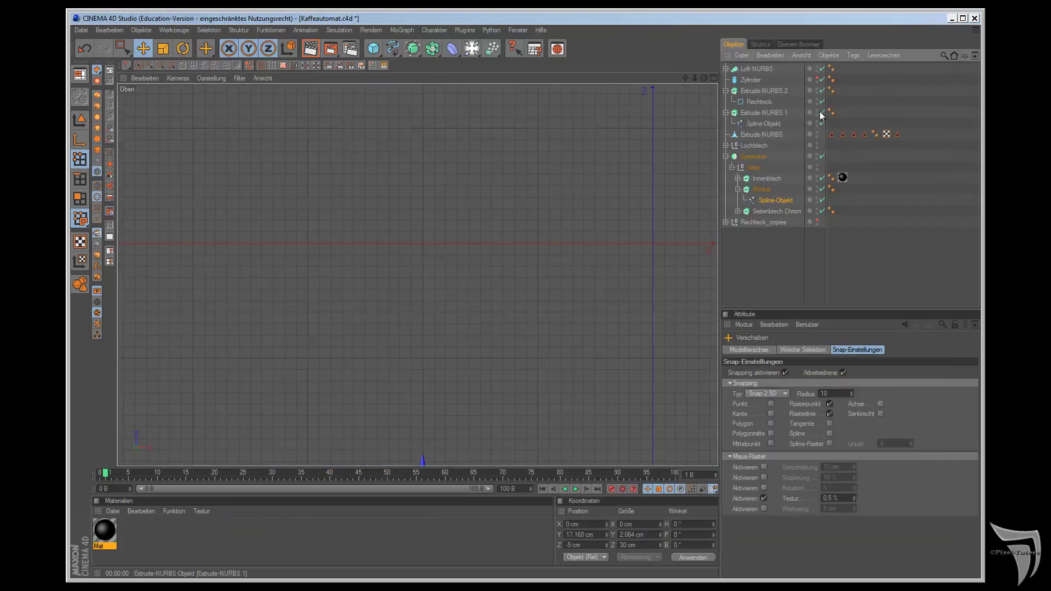
scroll(640, 219, down, 3)
scroll(642, 214, down, 2)
scroll(643, 208, up, 1)
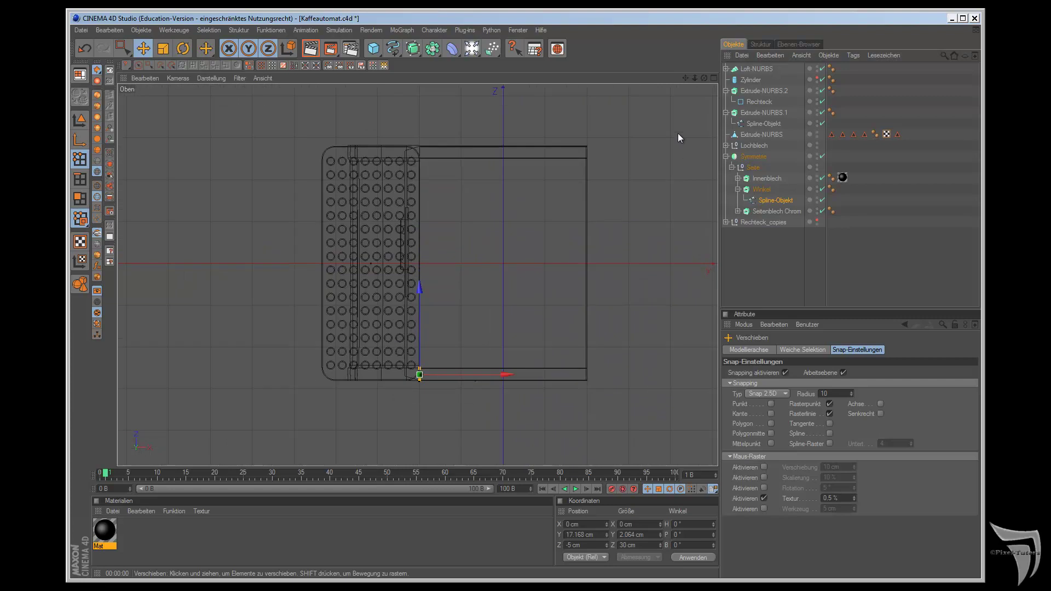
click(392, 48)
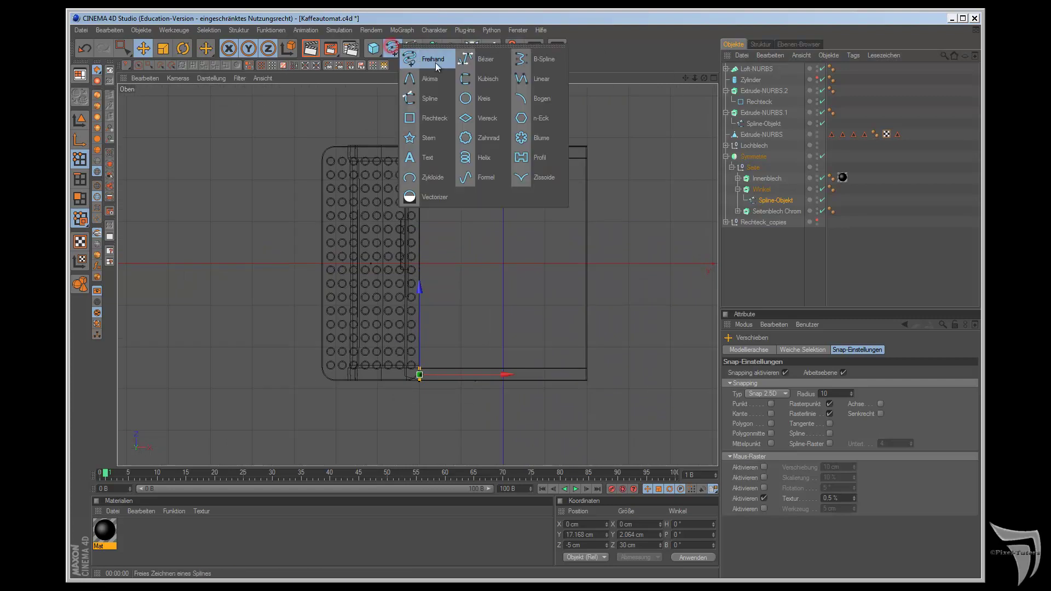
click(433, 116)
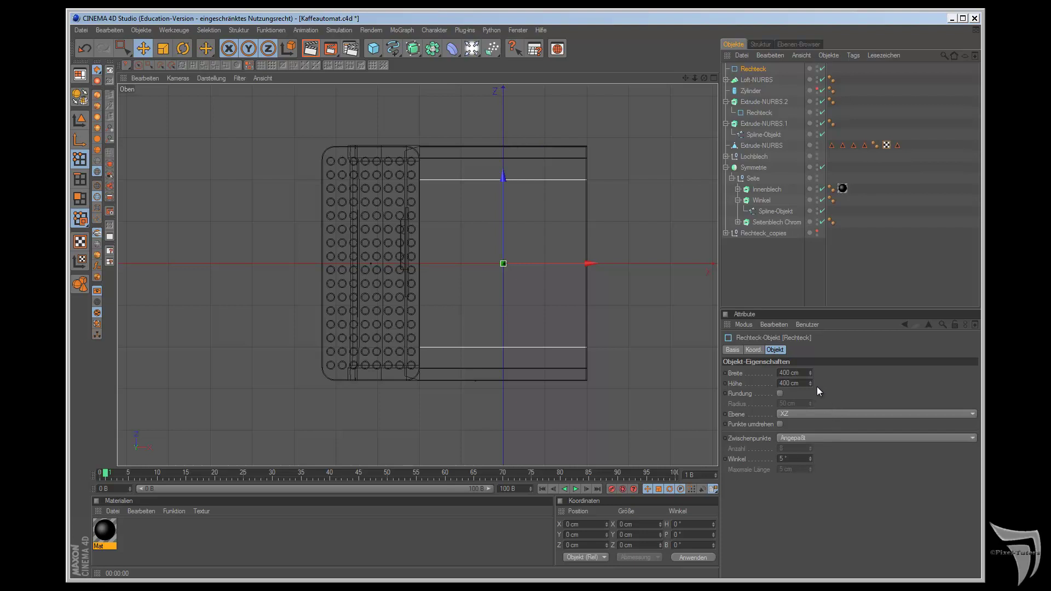
Step: Reduce the rectangle's height to about 184 cm and move it about 160 cm along Z
drag(810, 372, 809, 371)
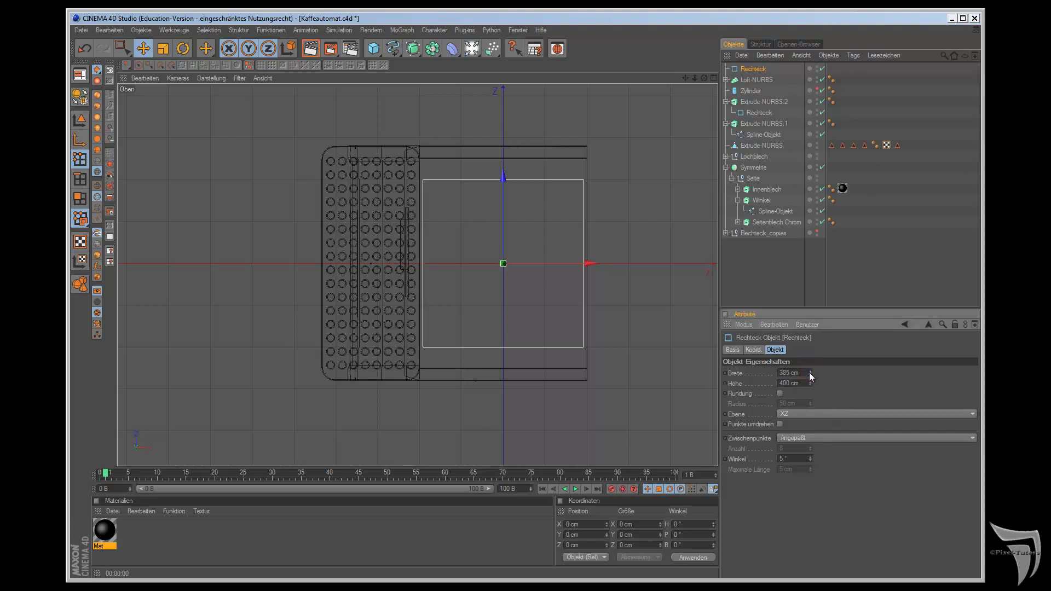
key(ctrl+z)
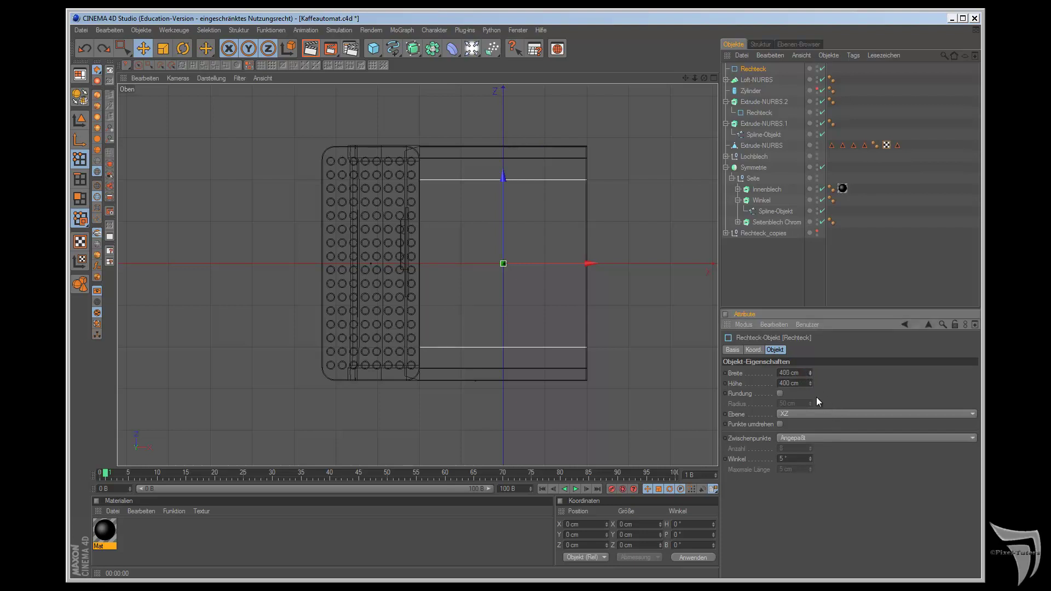
drag(809, 384, 809, 383)
drag(502, 181, 591, 324)
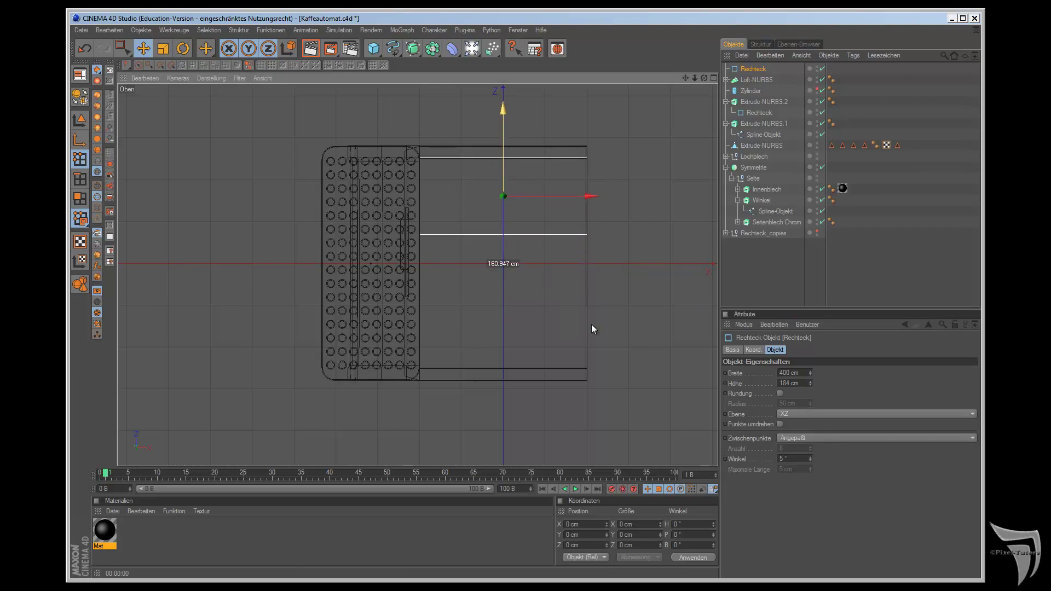
drag(591, 324, 590, 324)
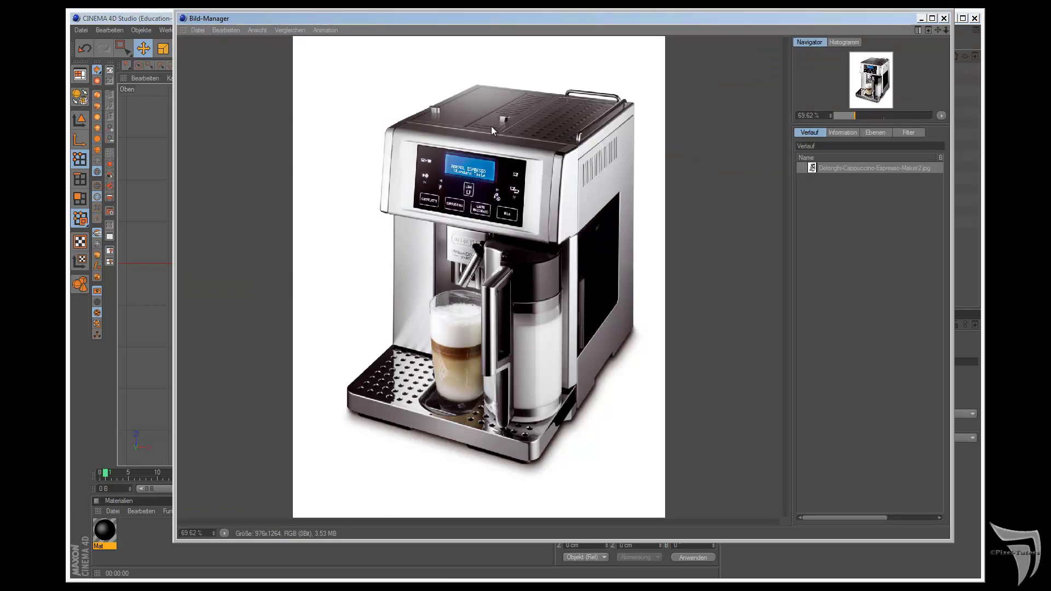
Step: Set Rechteck's height to 159 cm and make copies Rechteck.1 and Rechteck.2, each moved along Z
click(918, 19)
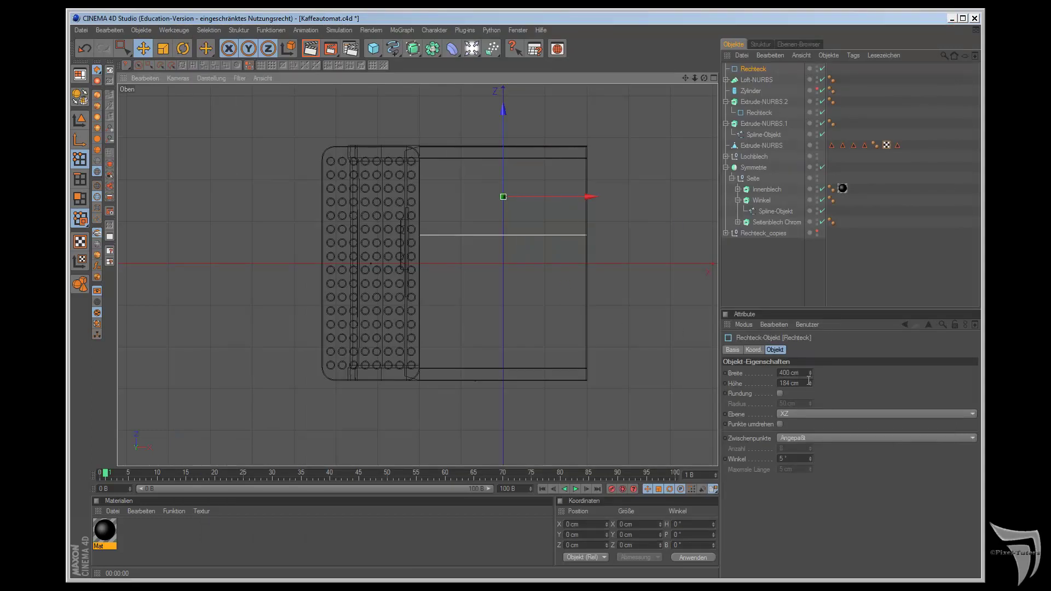
drag(810, 383, 810, 383)
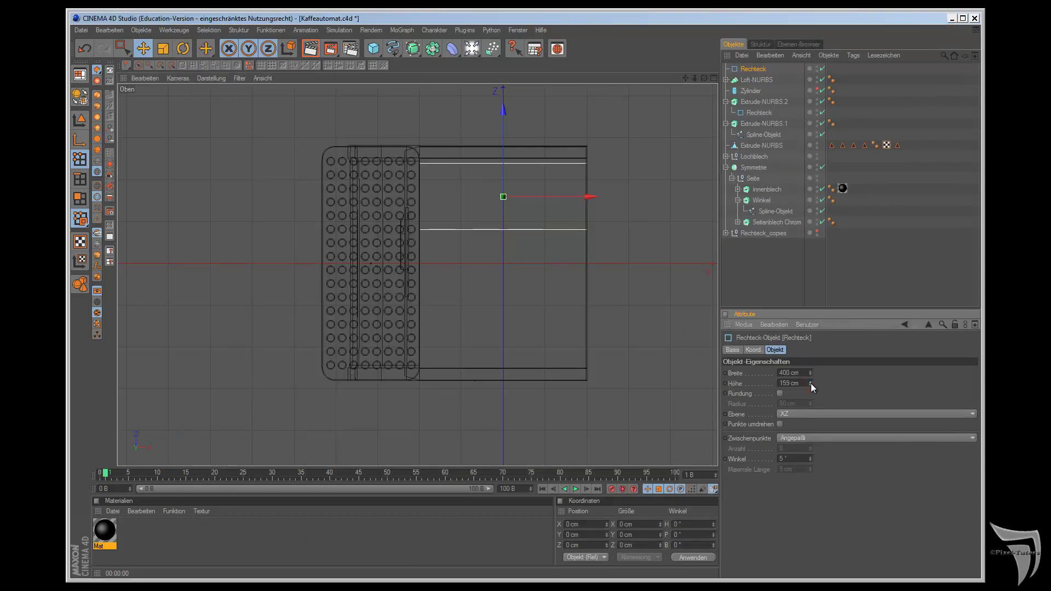
click(754, 70)
ctrl+drag(754, 70, 755, 80)
drag(502, 113, 592, 324)
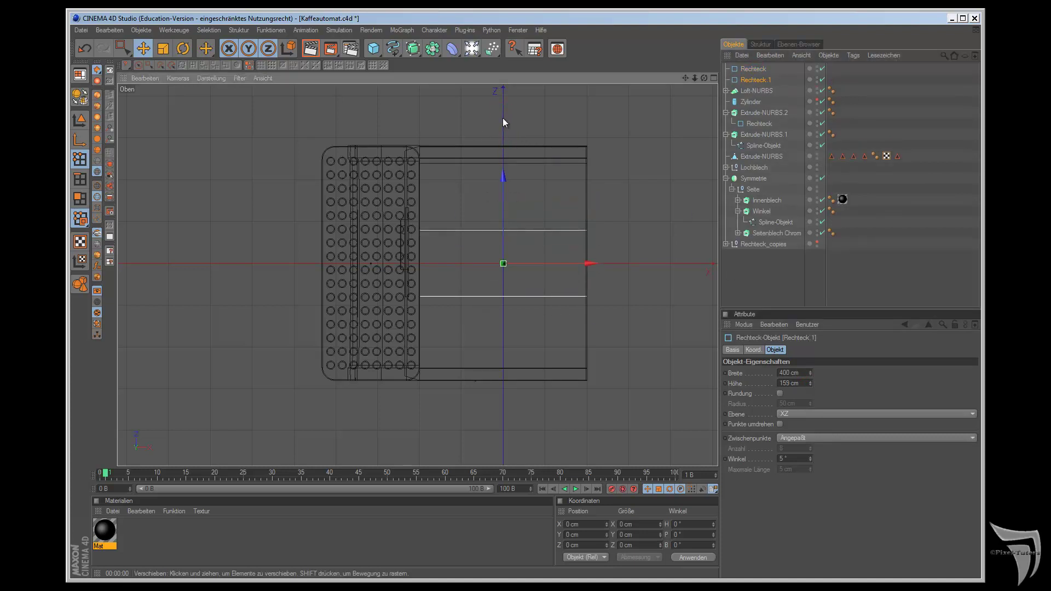
ctrl+drag(755, 79, 756, 91)
drag(503, 181, 591, 324)
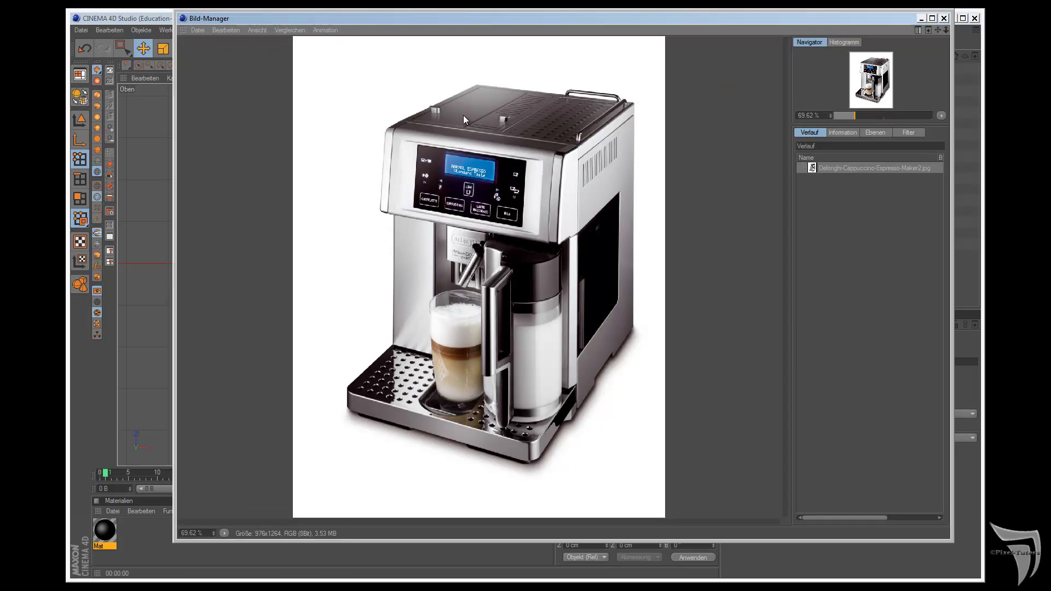
Step: Adjust Rechteck.2's height, set Rechteck.1 to about 95 cm, and reposition the rectangles along Z
click(924, 17)
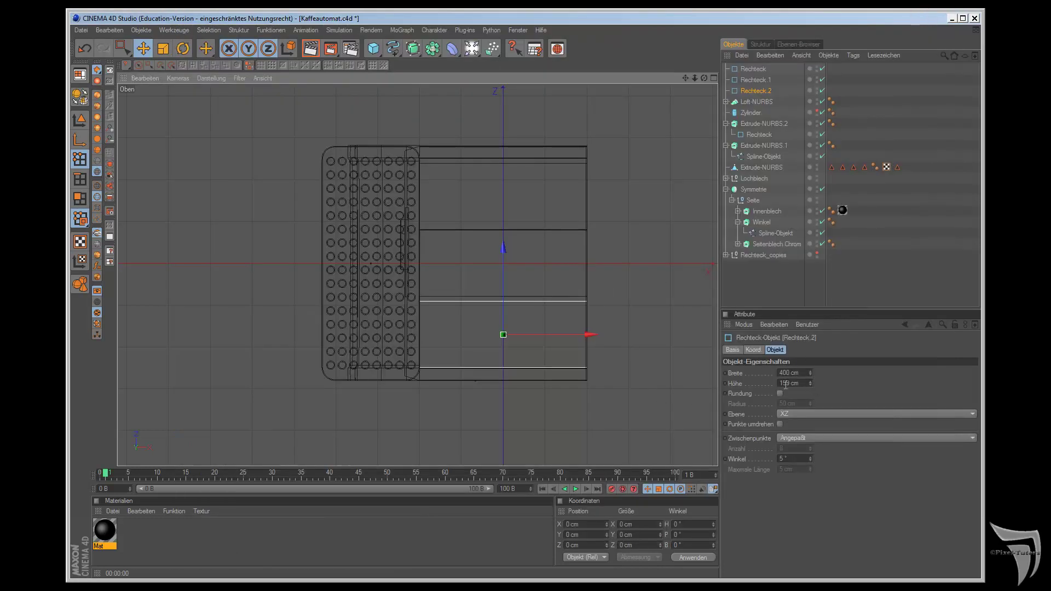
drag(792, 383, 776, 383)
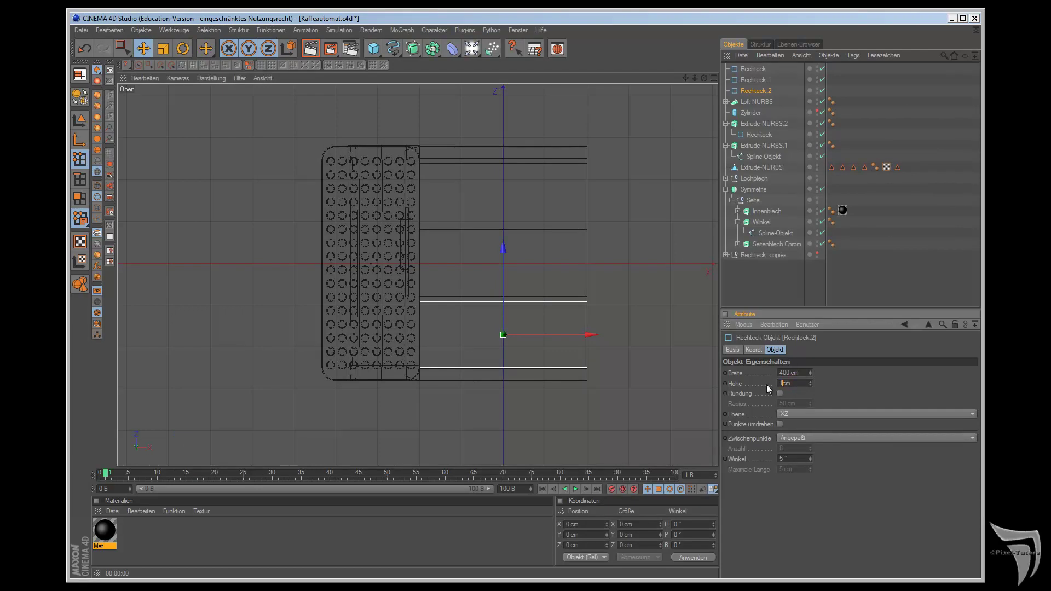
text(160)
key(Return)
click(754, 80)
drag(811, 382, 810, 383)
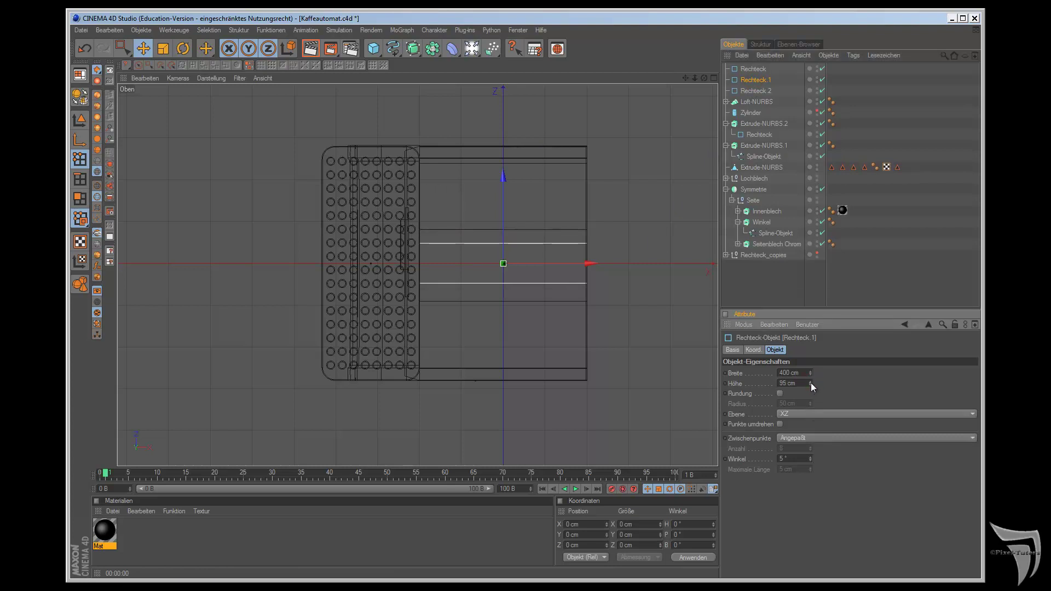
drag(504, 184, 591, 324)
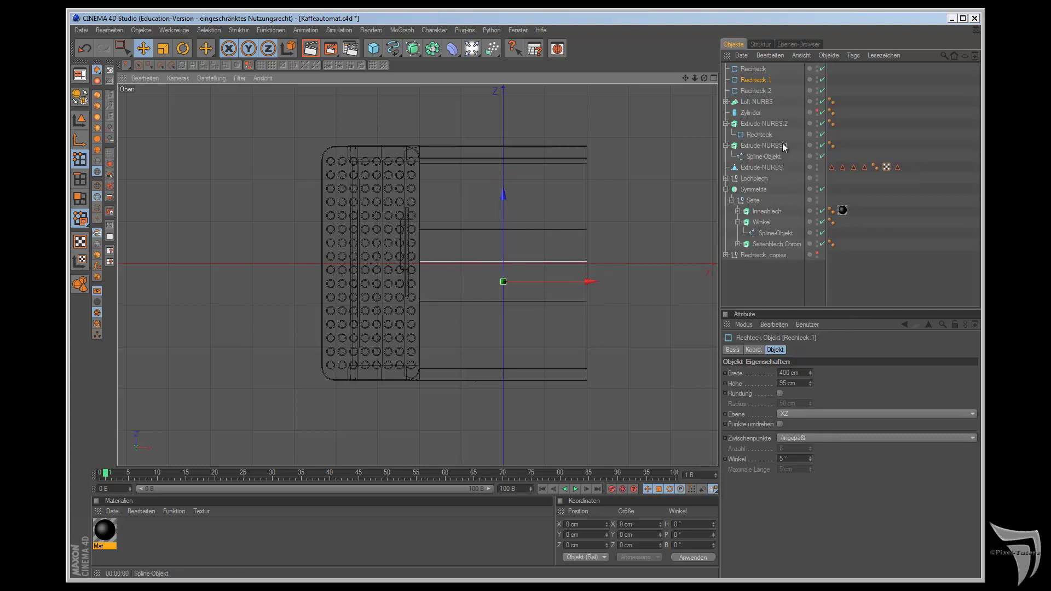
click(753, 69)
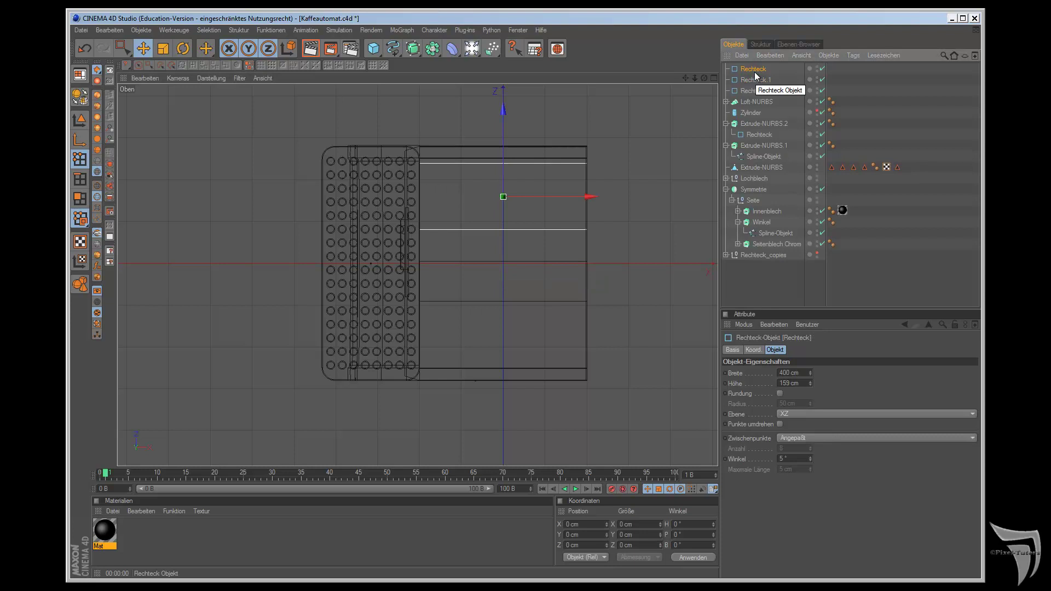
drag(503, 117, 503, 124)
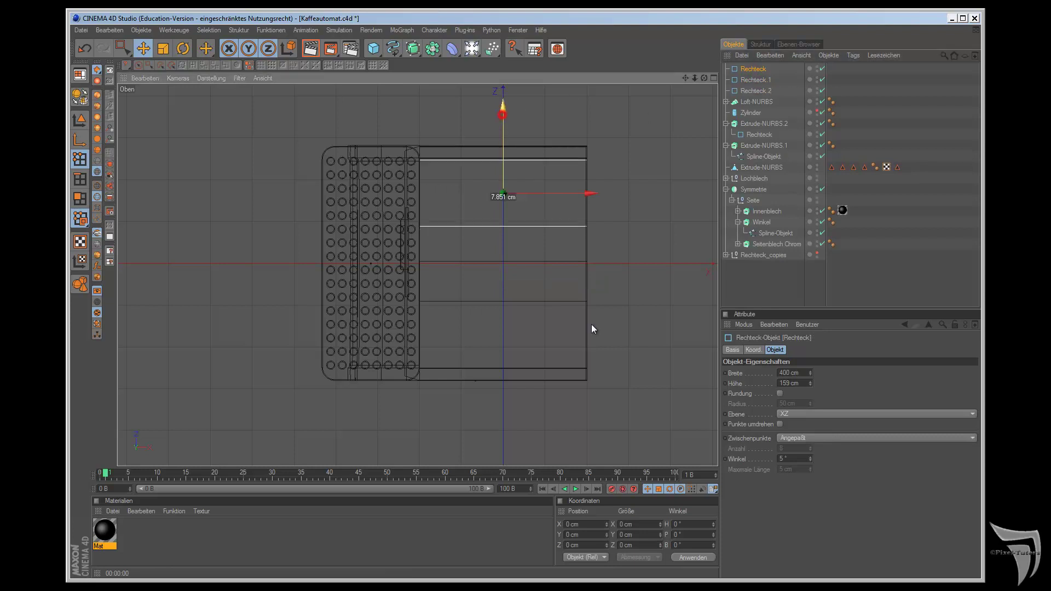
drag(592, 326, 591, 325)
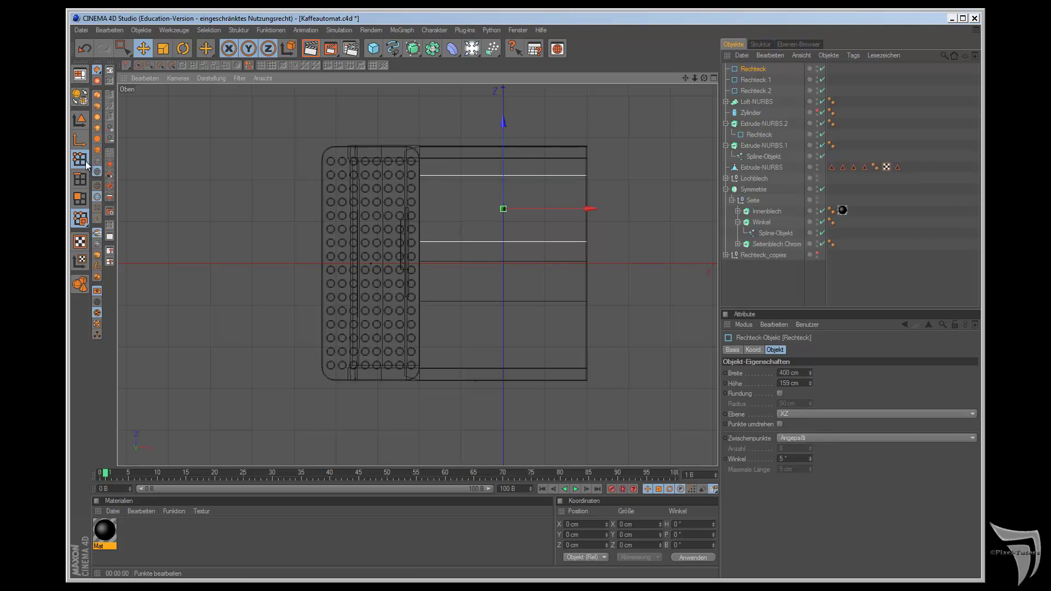
Step: Centre Rechteck's axis to its 100% Z edge using Achse zentrieren
click(81, 120)
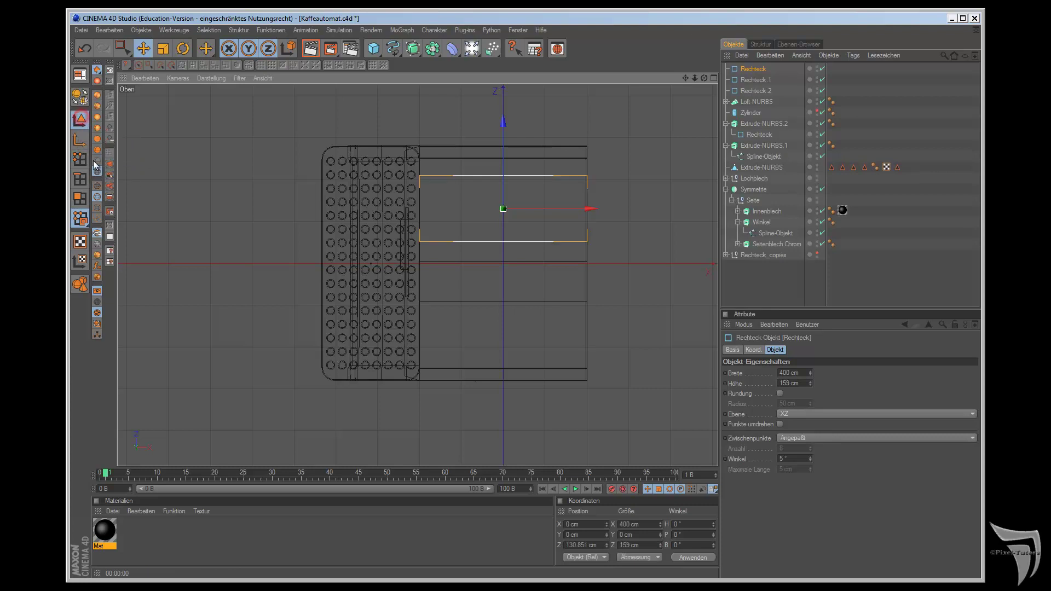
click(271, 32)
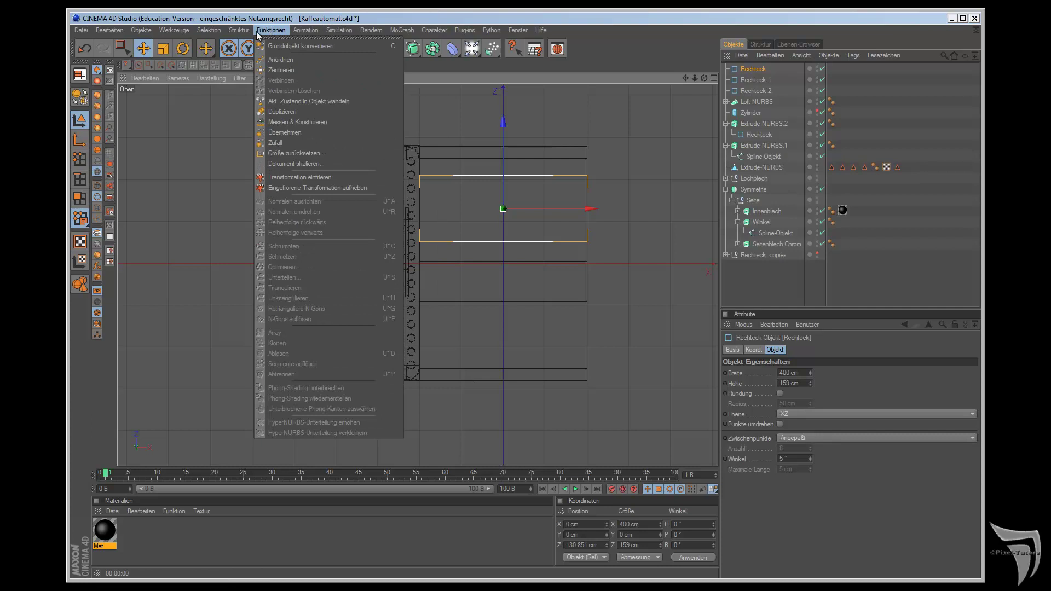
mouse_move(279, 56)
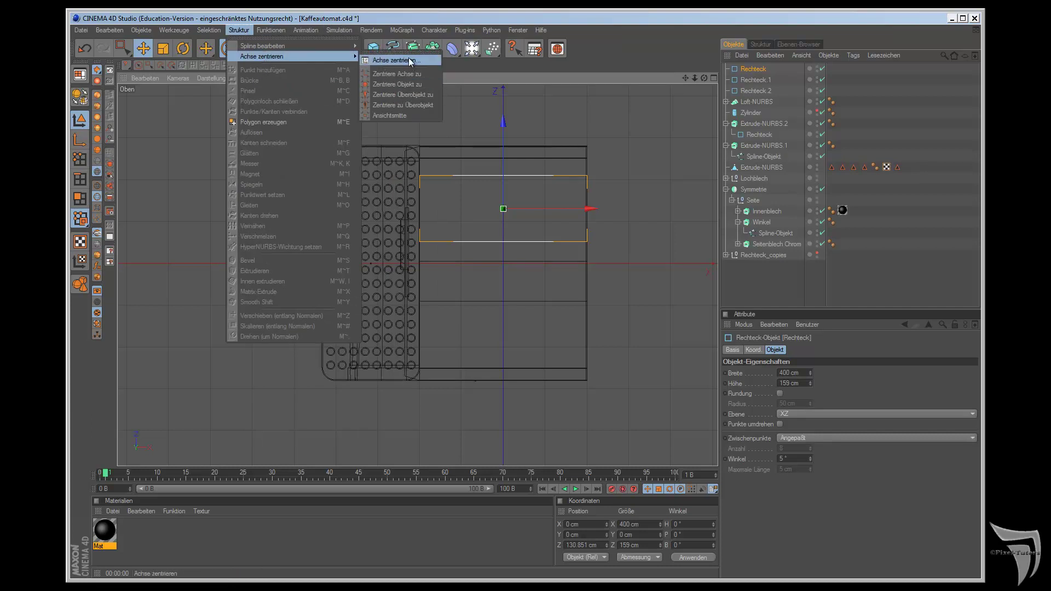
click(412, 60)
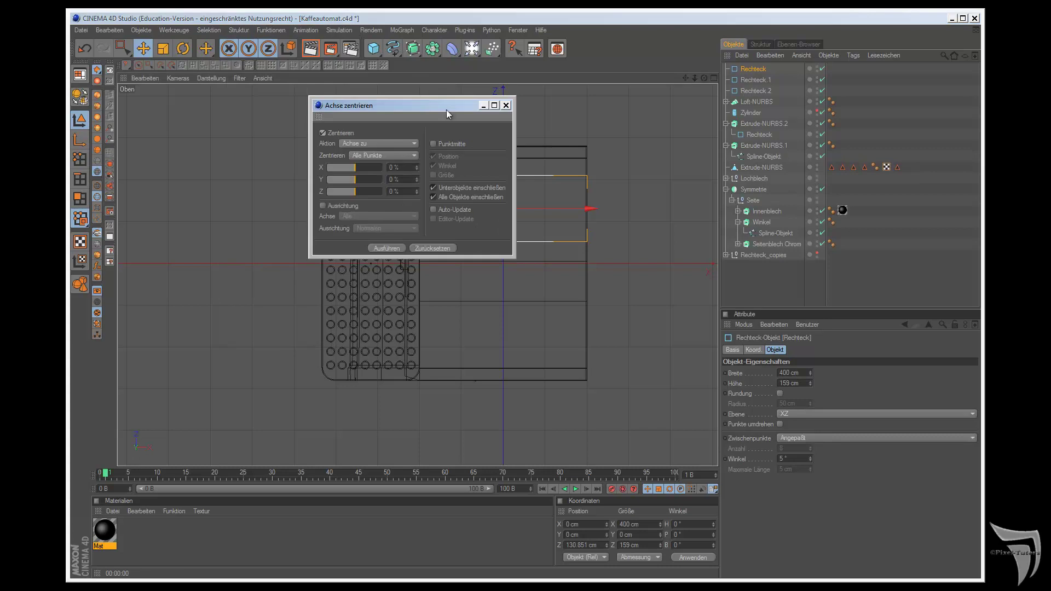
drag(444, 106, 750, 288)
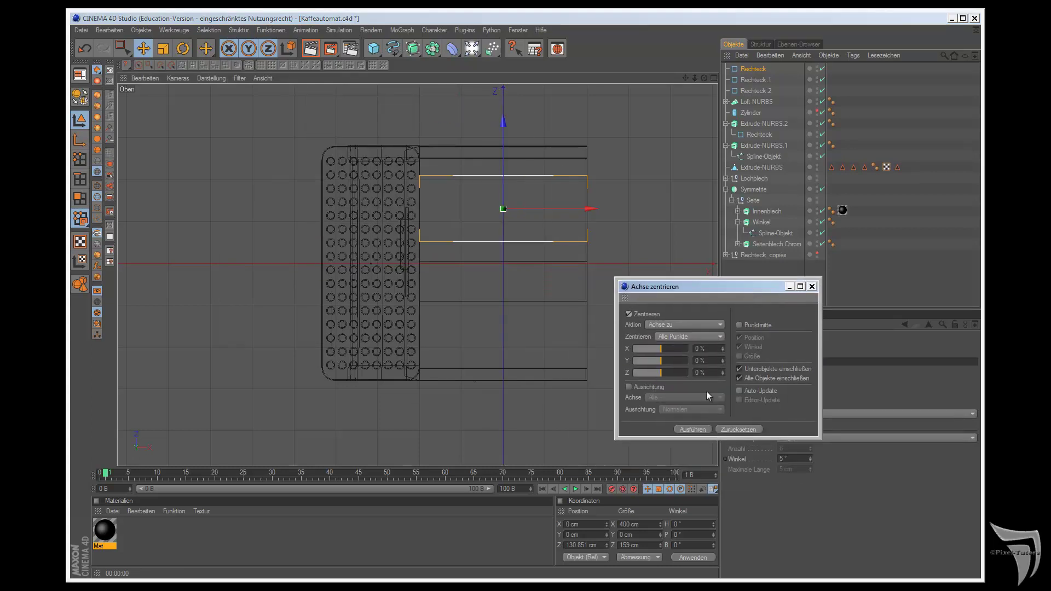
drag(663, 374, 727, 373)
click(698, 430)
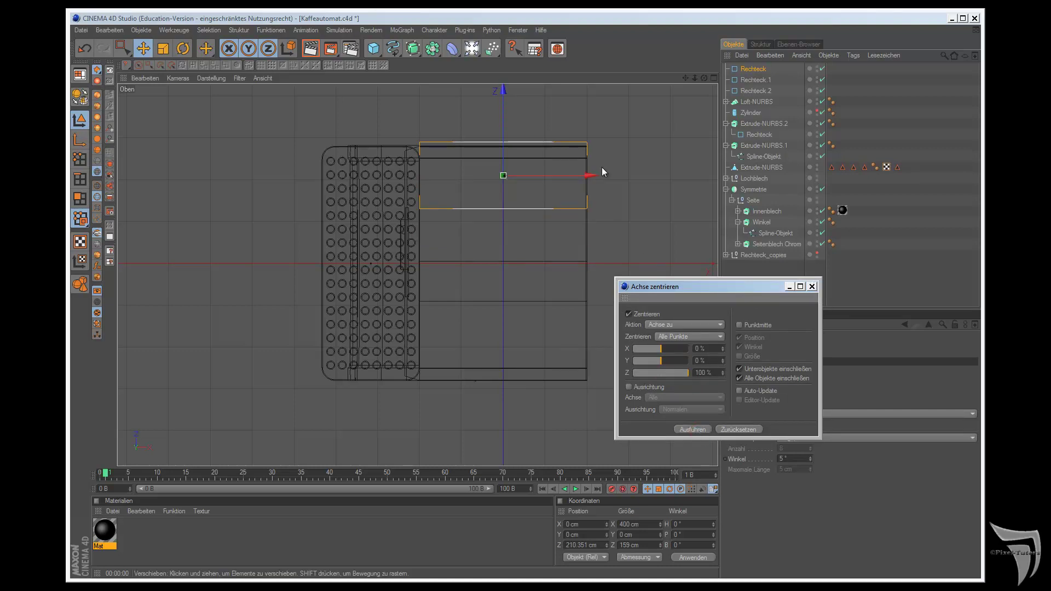
Step: Reset the Achse zentrieren settings, close the dialog, and undo the rectangle's last move
click(737, 430)
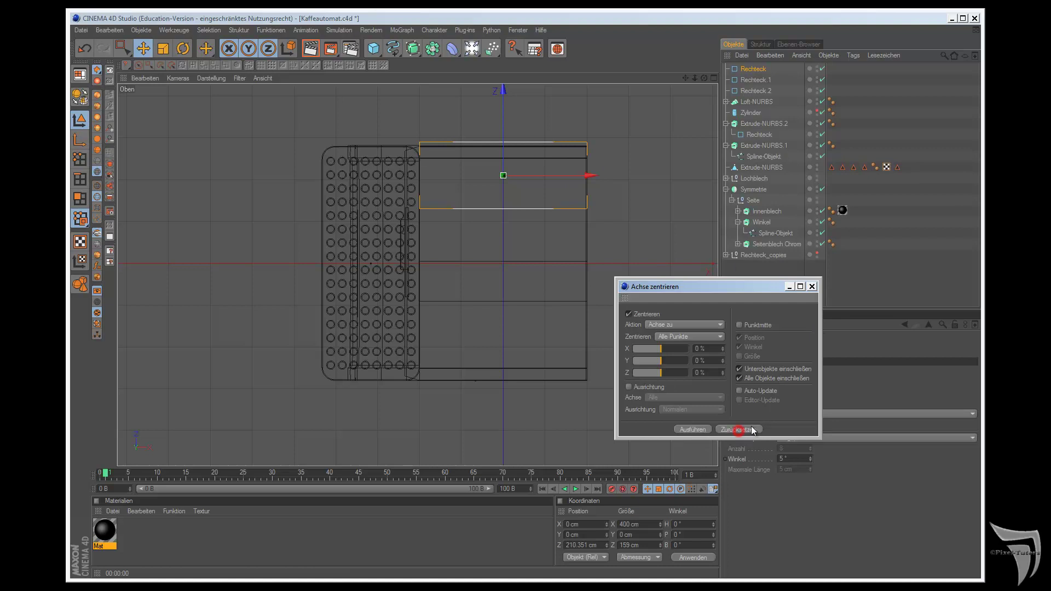
click(812, 286)
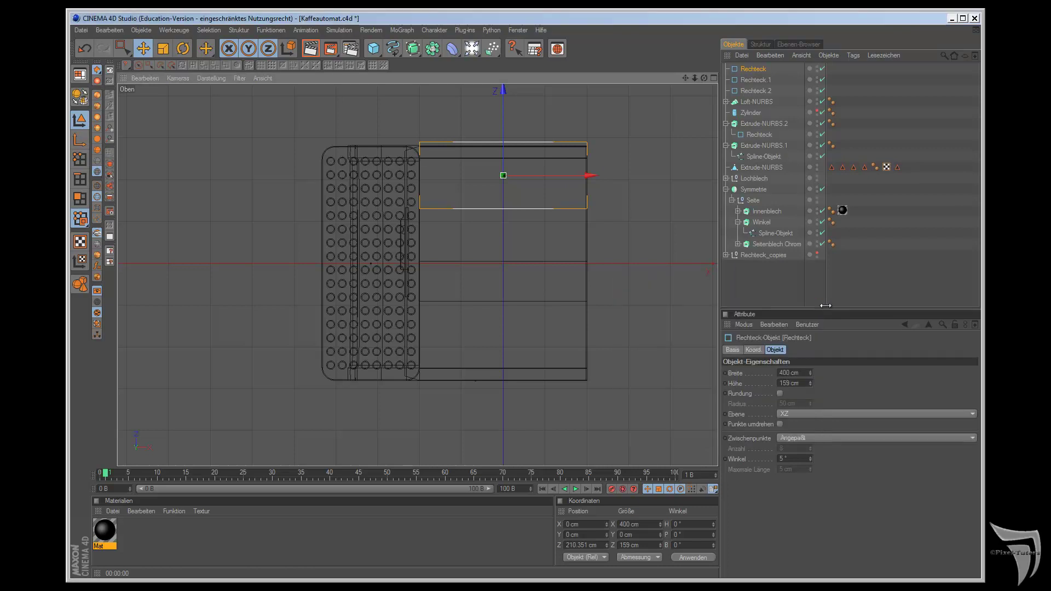
key(ctrl+z)
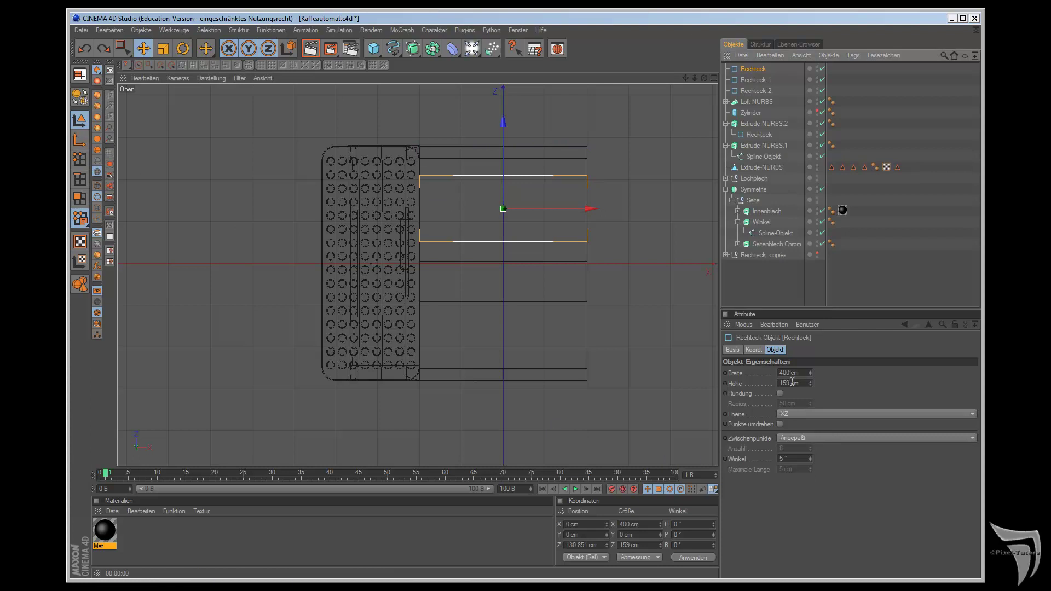
Step: Set the rectangle's height to 200 cm and its Z position to 0 cm
drag(790, 383, 770, 382)
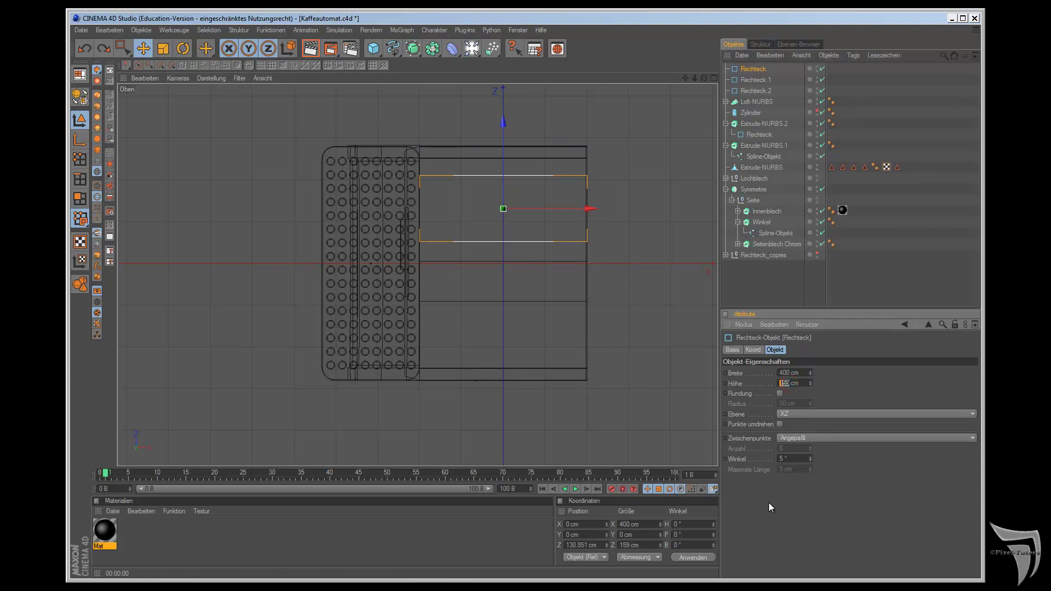
text(200)
key(Return)
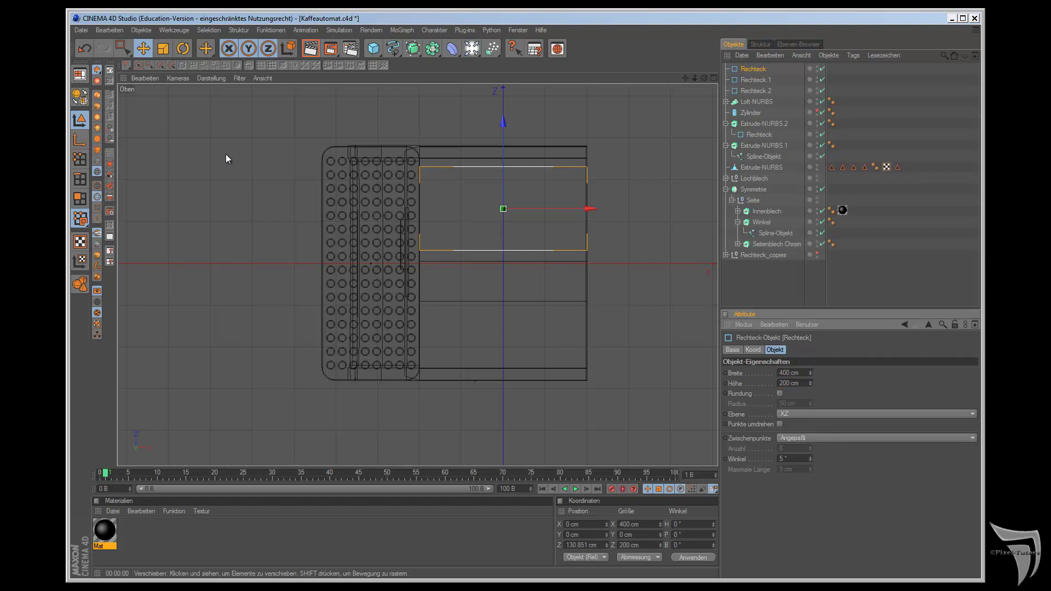
click(80, 139)
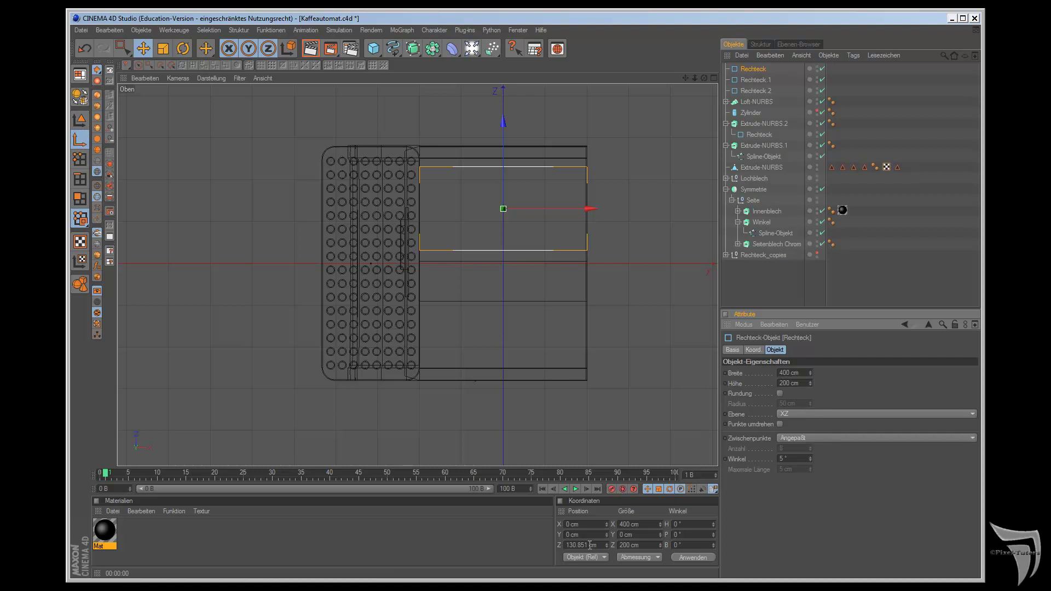
click(80, 119)
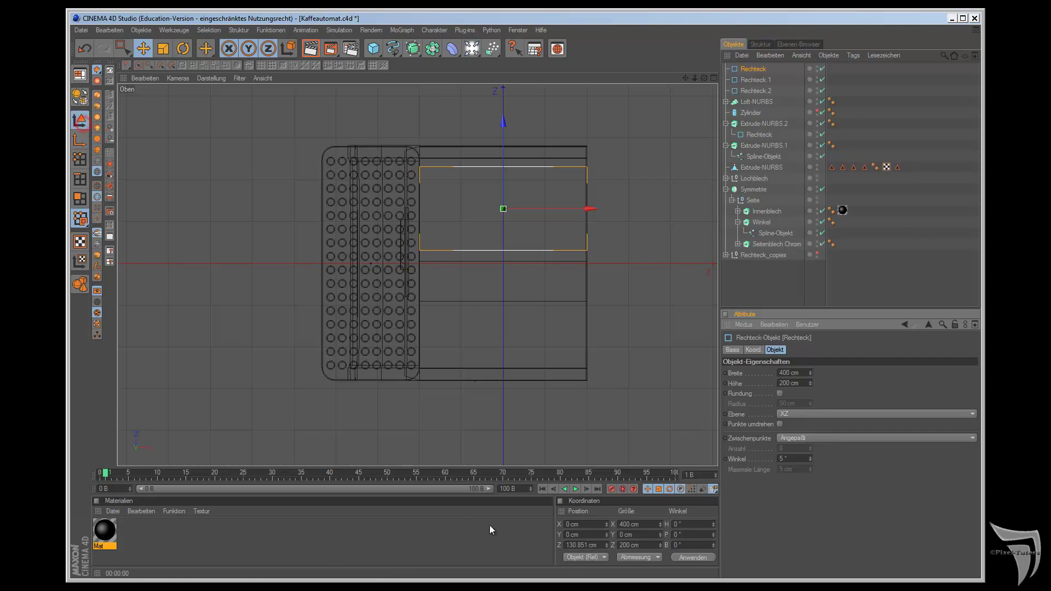
click(597, 546)
text(0)
key(Return)
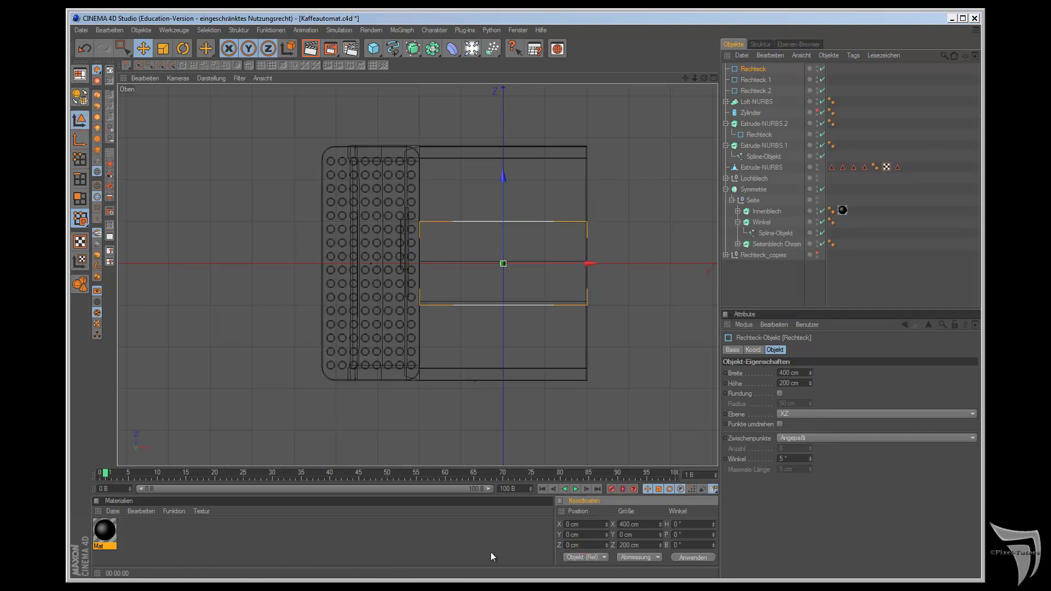
Step: Try a 100 cm Z position in axis mode, undo it, and make the rectangle editable
click(80, 139)
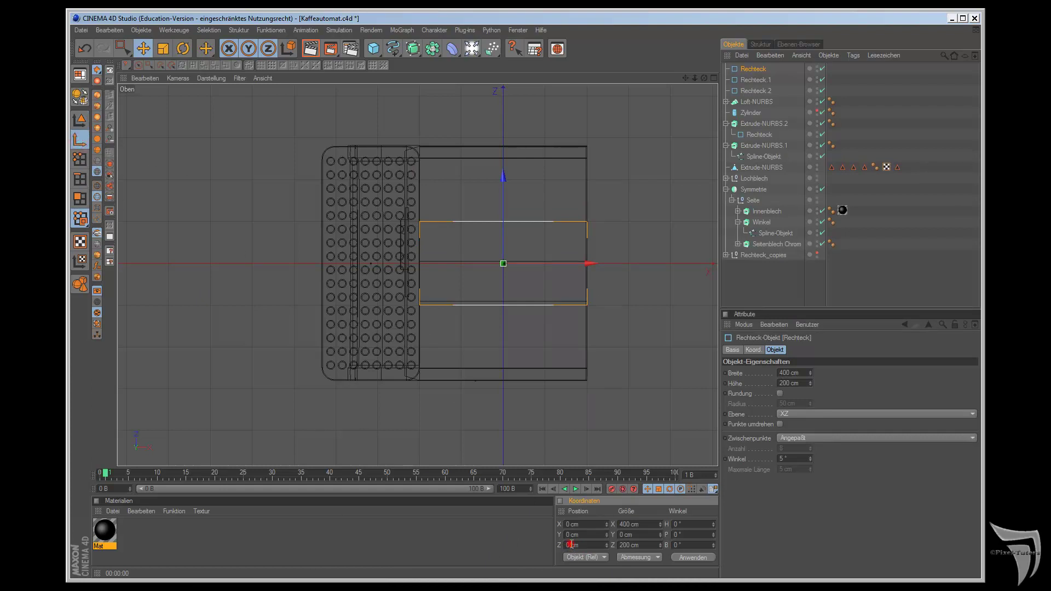
text(100)
key(Return)
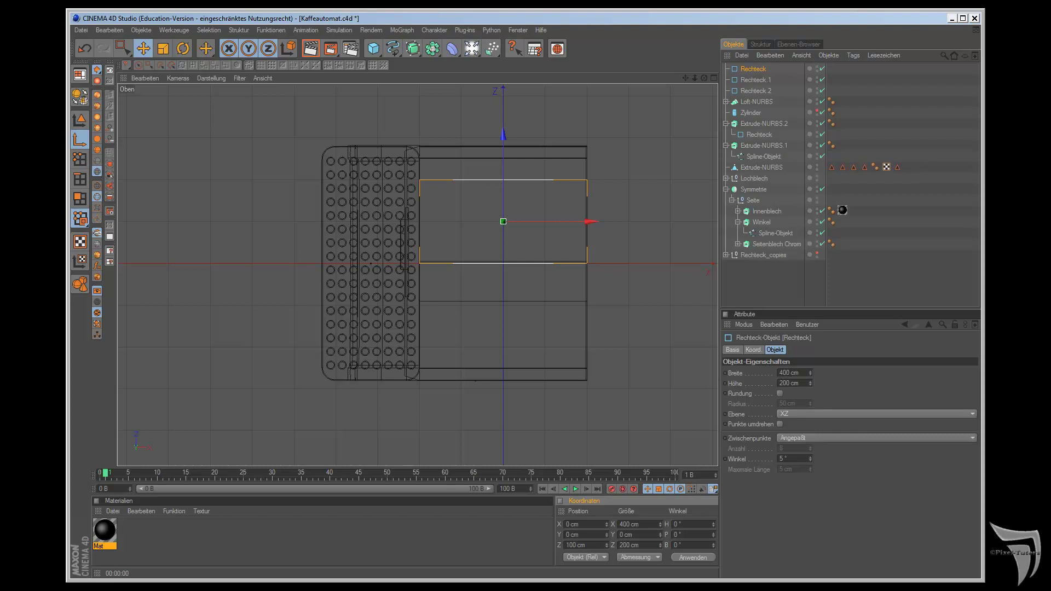
key(ctrl+z)
click(78, 97)
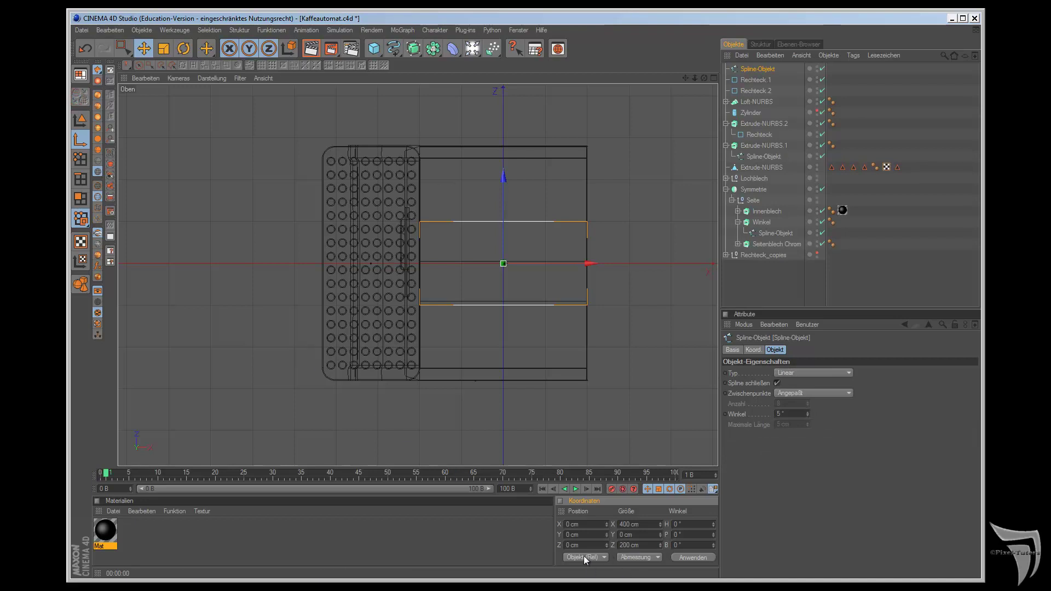
Step: Set the spline's Z to 100 cm, move it to the panel's top edge and shrink its depth
text(100)
key(Return)
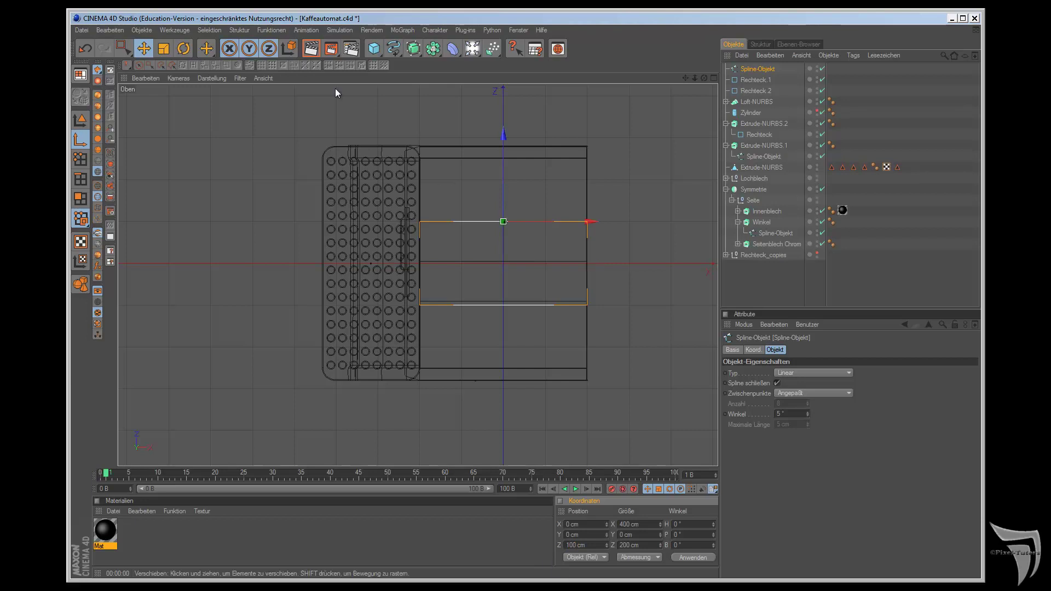
click(81, 120)
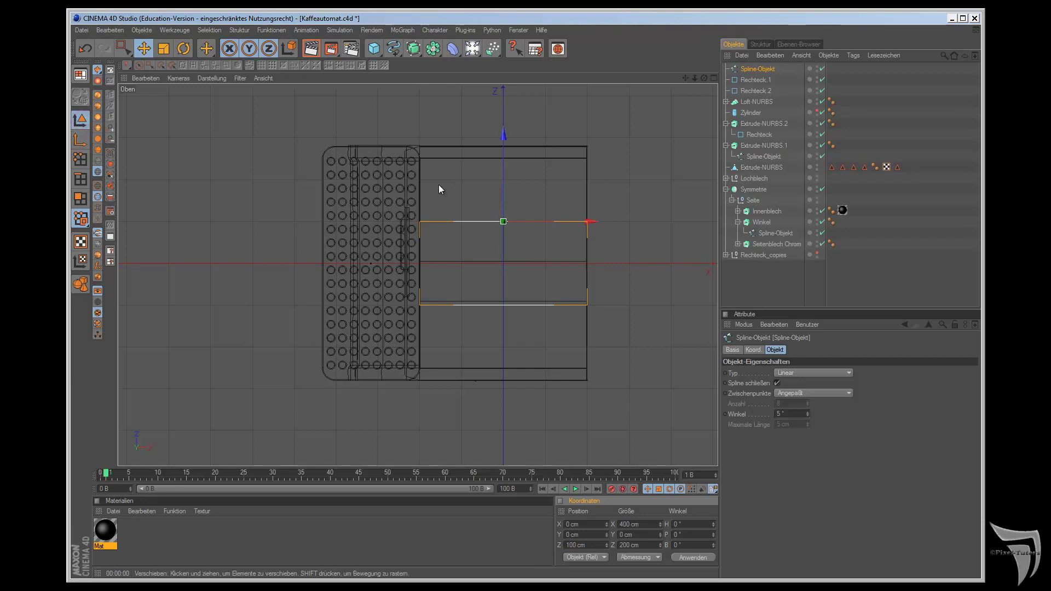
drag(503, 132, 591, 326)
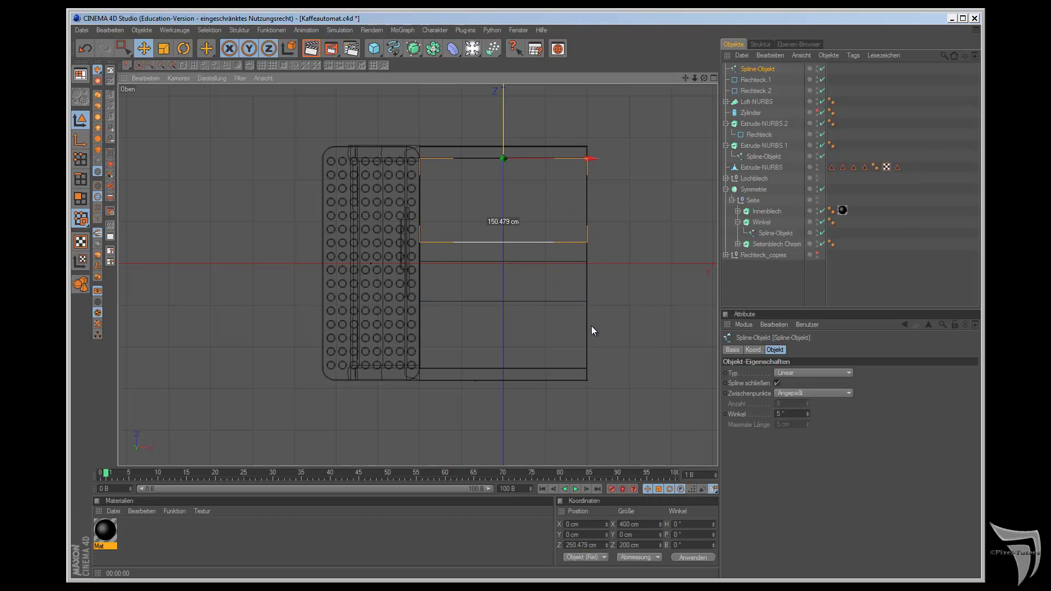
click(163, 48)
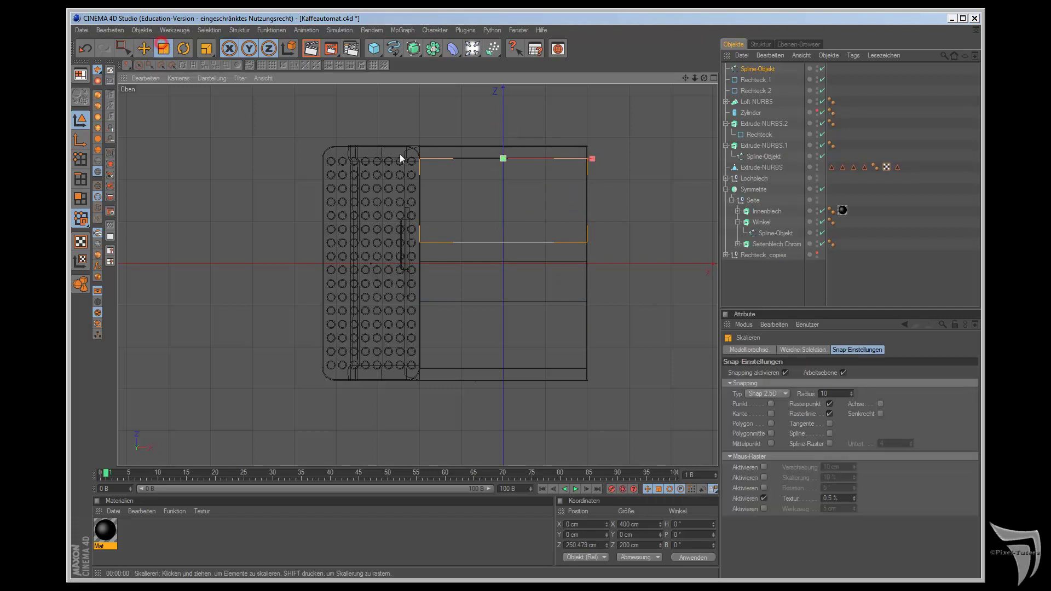
mouse_move(504, 91)
mouse_down()
mouse_move(590, 334)
mouse_move(590, 324)
mouse_up()
Step: Delete Rechteck.1 and Rechteck.2 and shrink the Spline-Objekt to about 179 cm deep
click(757, 81)
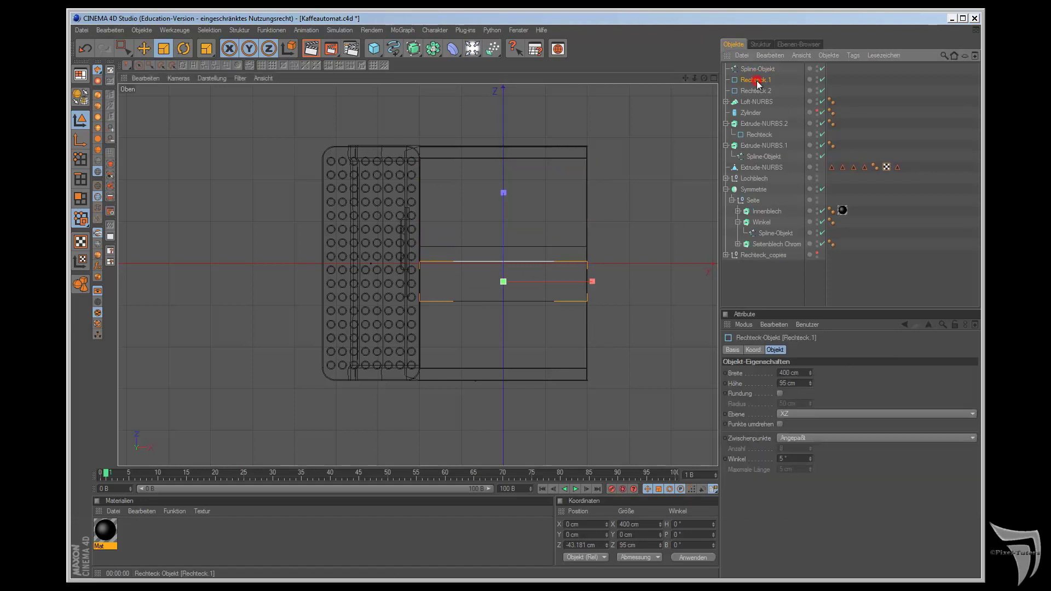
key(Delete)
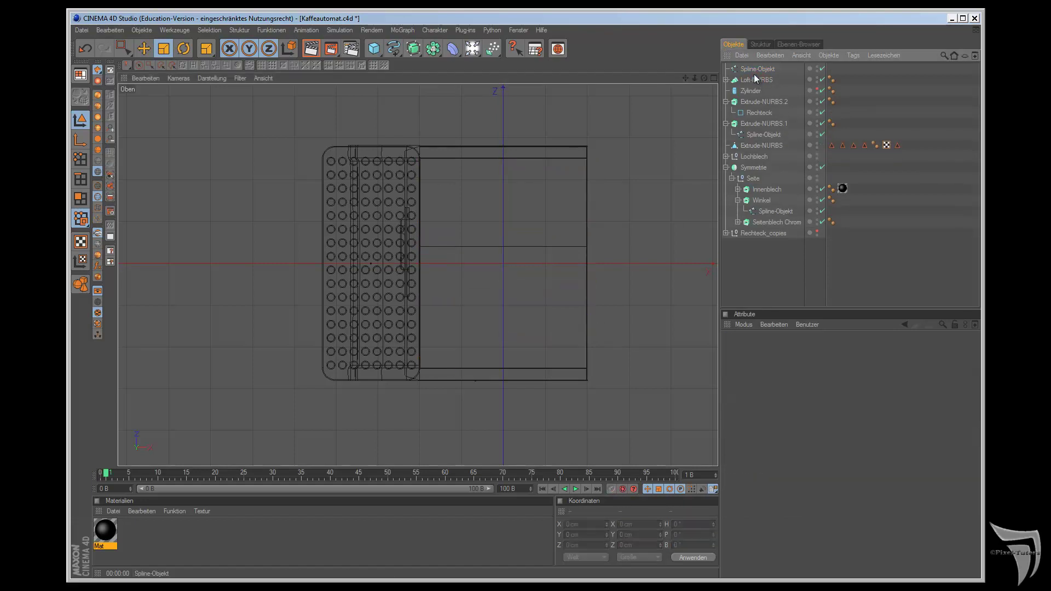
click(754, 70)
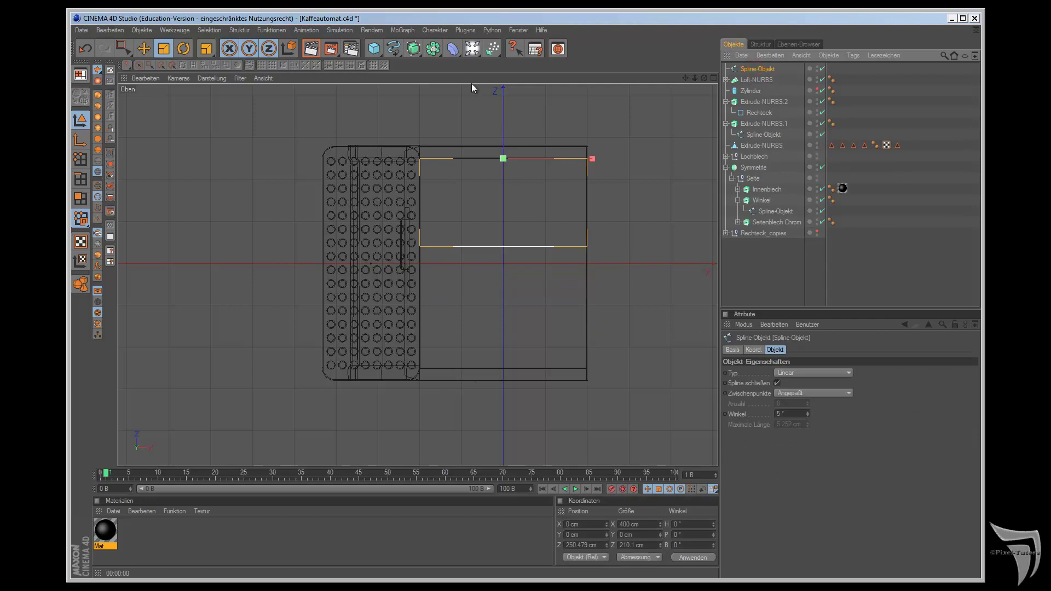
drag(501, 100, 592, 330)
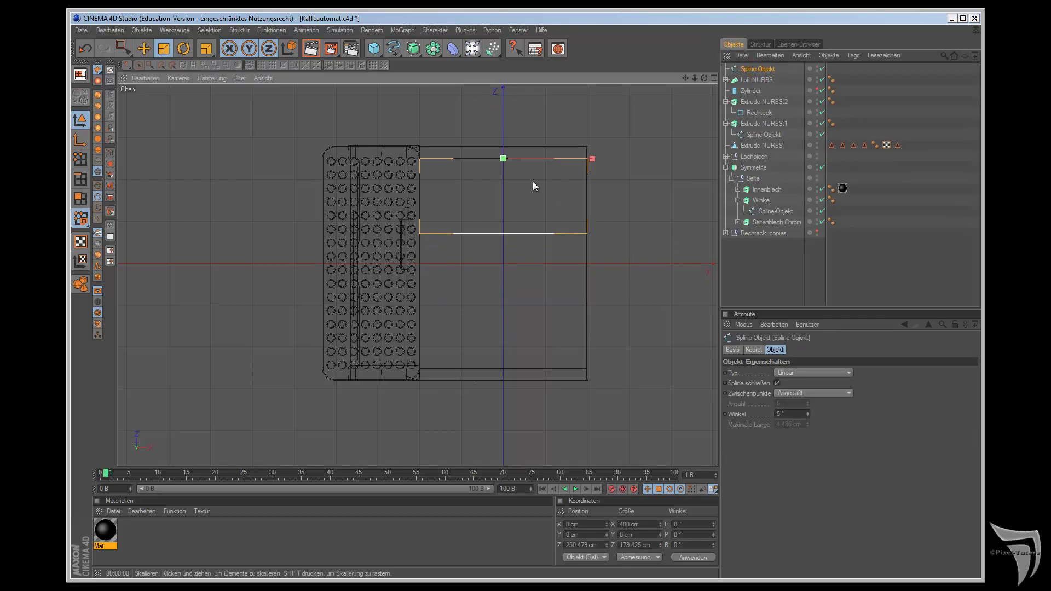
Step: Copy the spline, move the copy down the panel to top level, and scale it to about 112 cm deep
drag(758, 68, 759, 70)
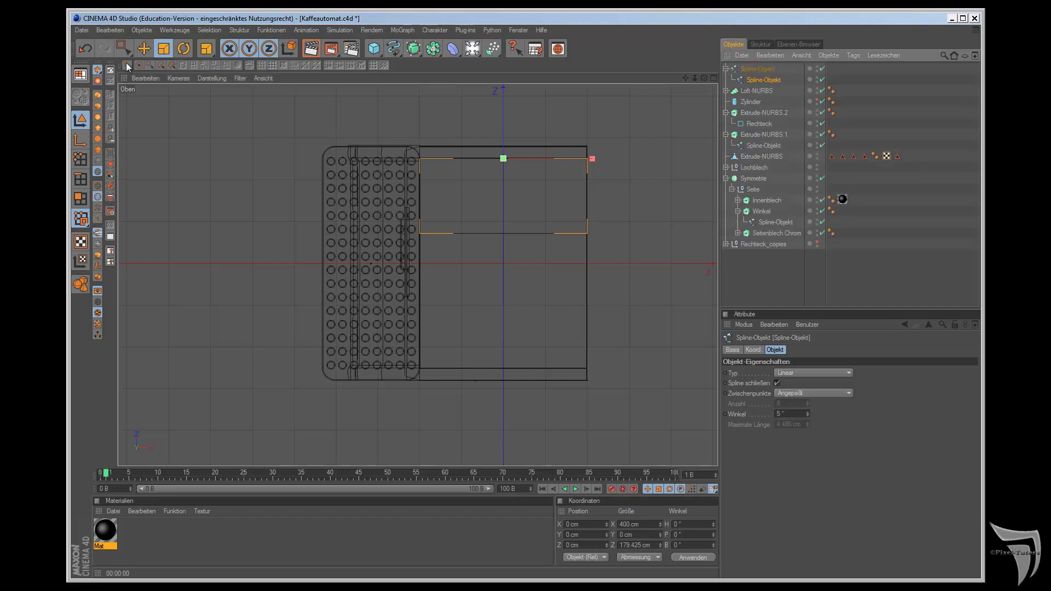
click(144, 48)
drag(489, 126, 591, 323)
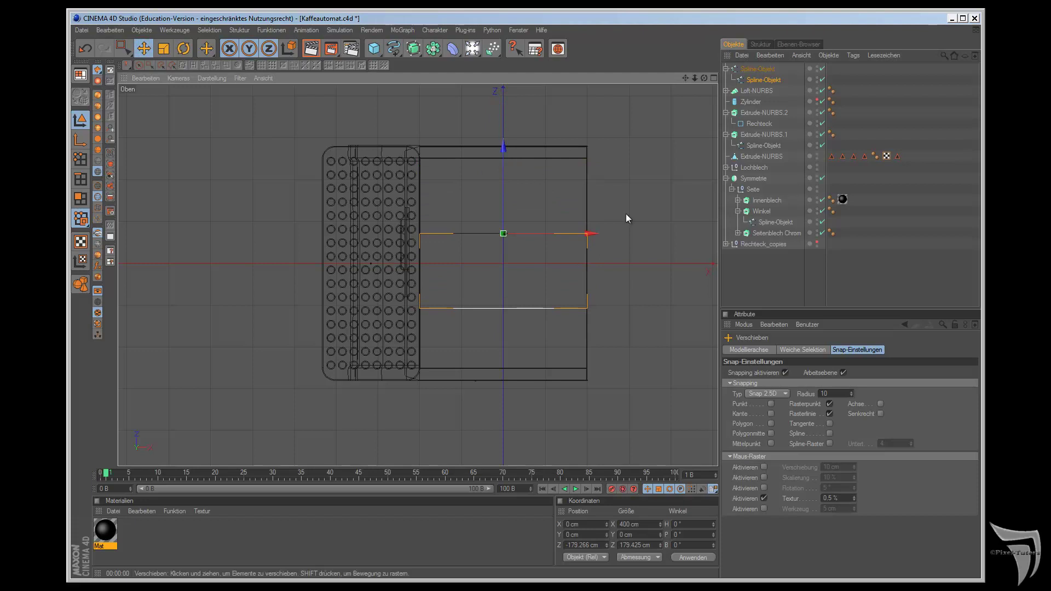
drag(751, 81, 752, 87)
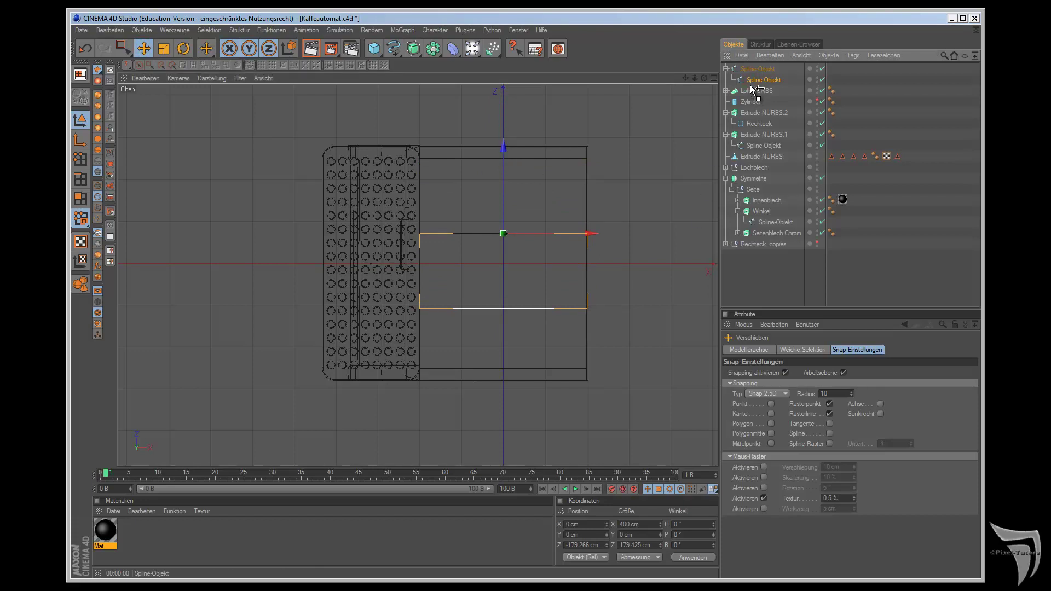
click(163, 48)
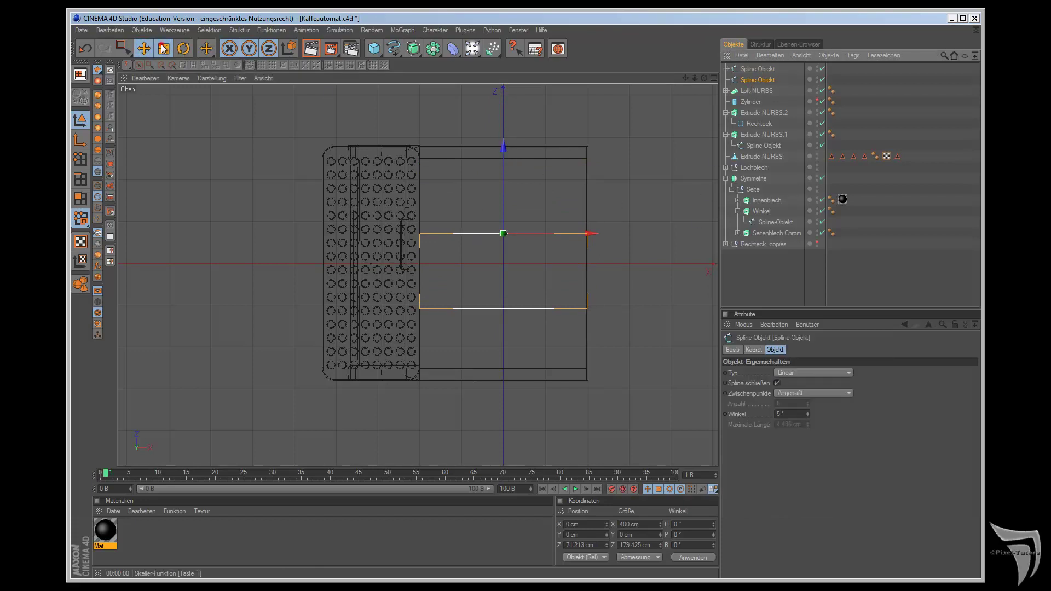
drag(504, 145, 591, 326)
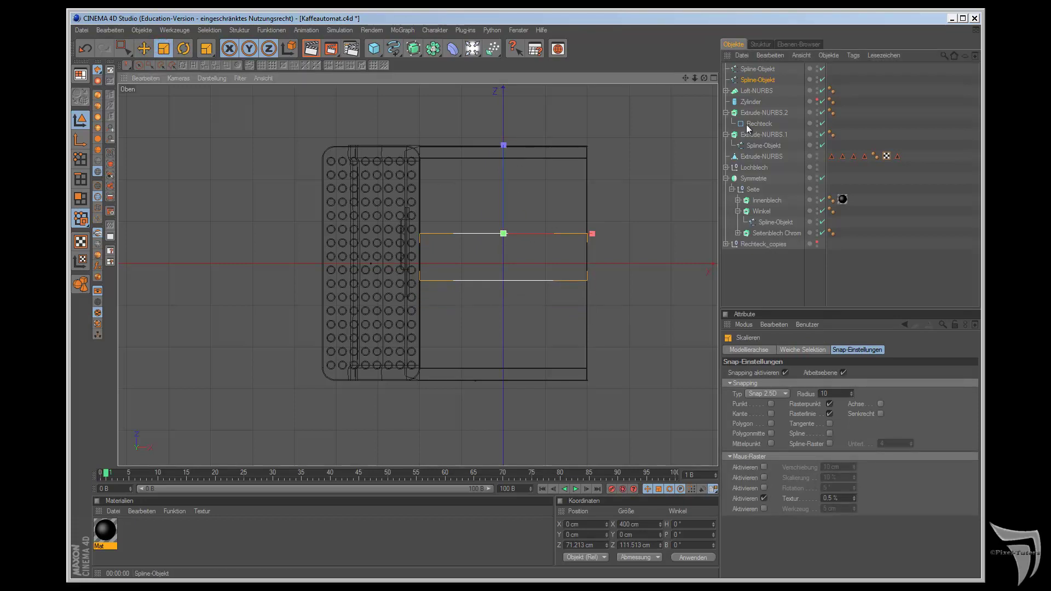
Step: Make Spline-Objekt.1, move it to Z -41.319 cm and stretch it to 400 × 209.142 cm
ctrl+drag(750, 80, 751, 86)
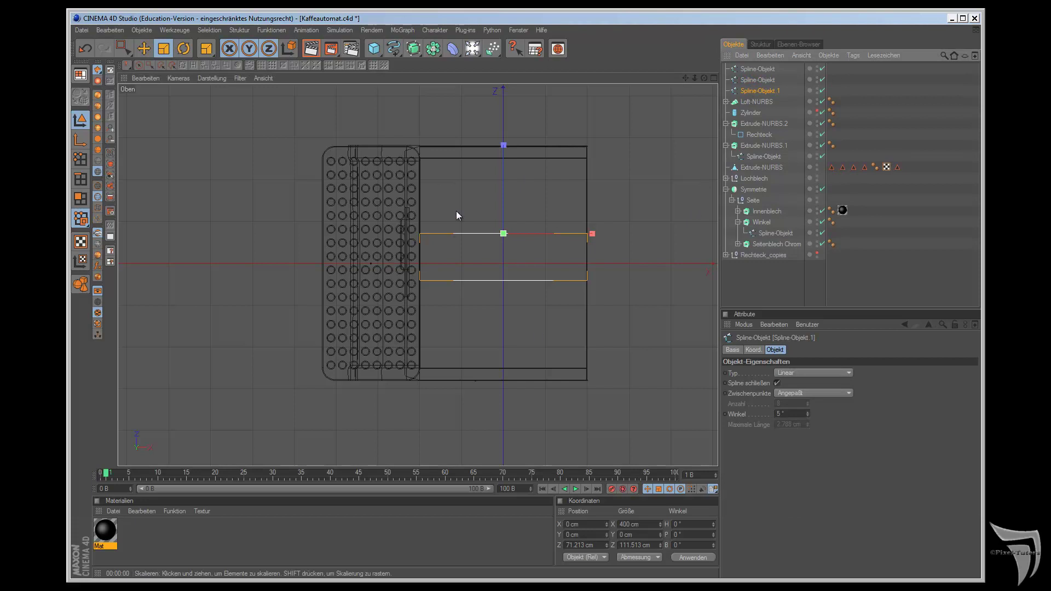
click(144, 48)
drag(497, 170, 591, 325)
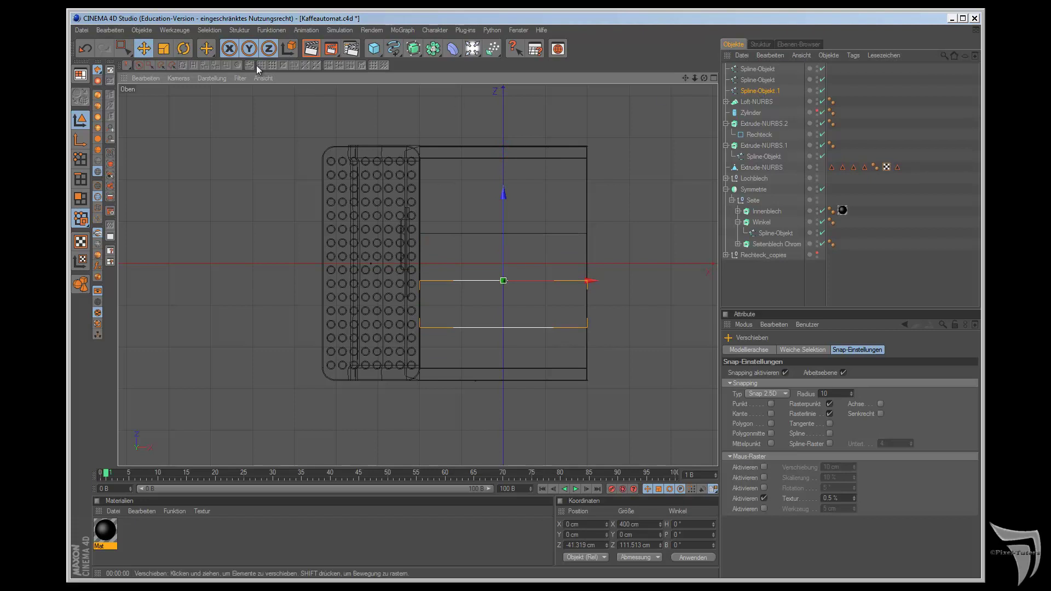
click(165, 48)
drag(503, 195, 505, 193)
drag(593, 319, 592, 324)
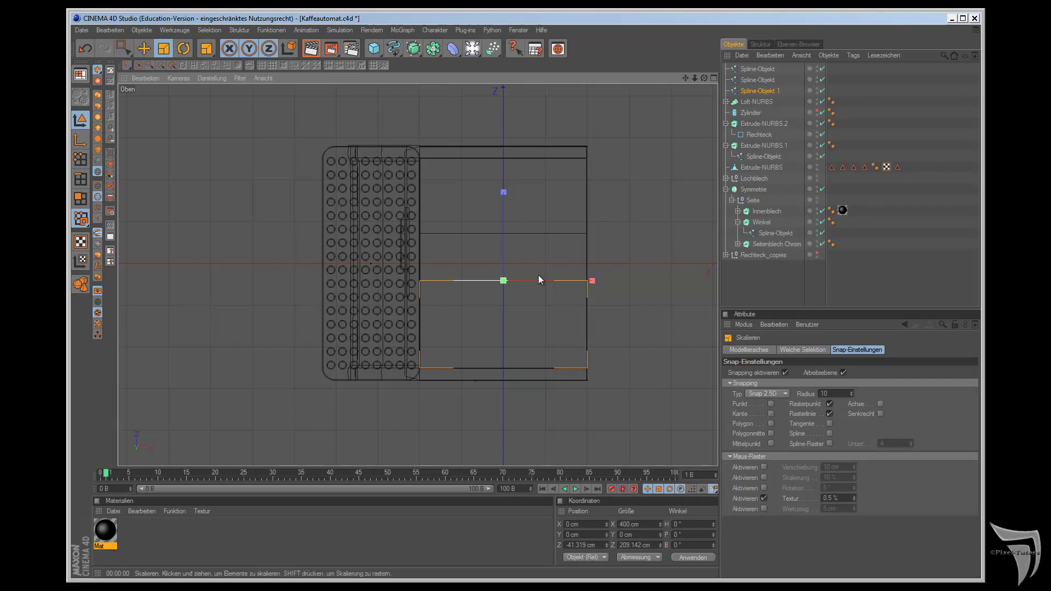
key(F1)
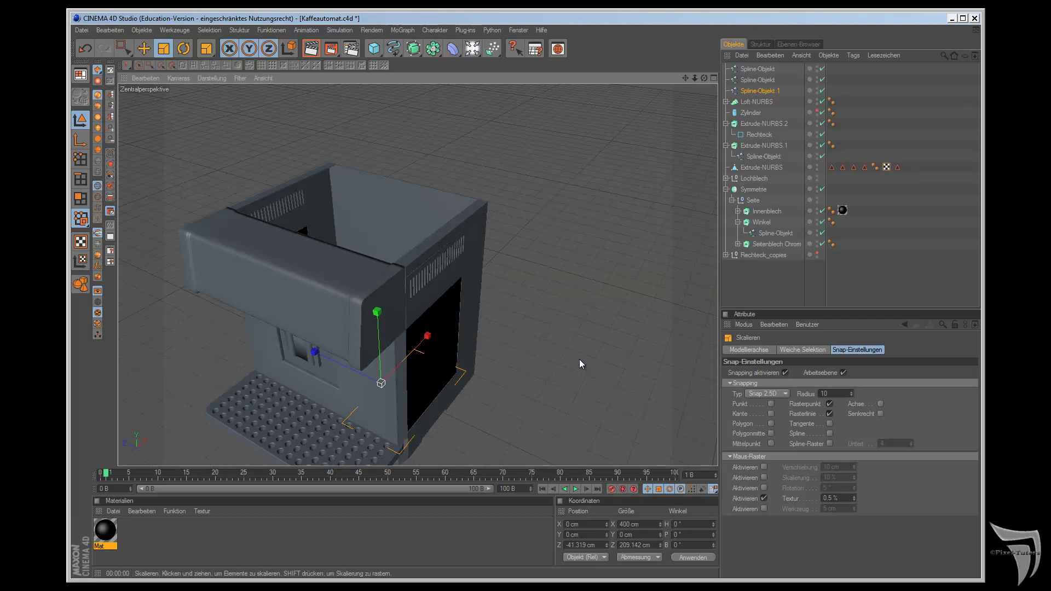
Step: In the front view, select all three lid Spline-Objekts
key(F4)
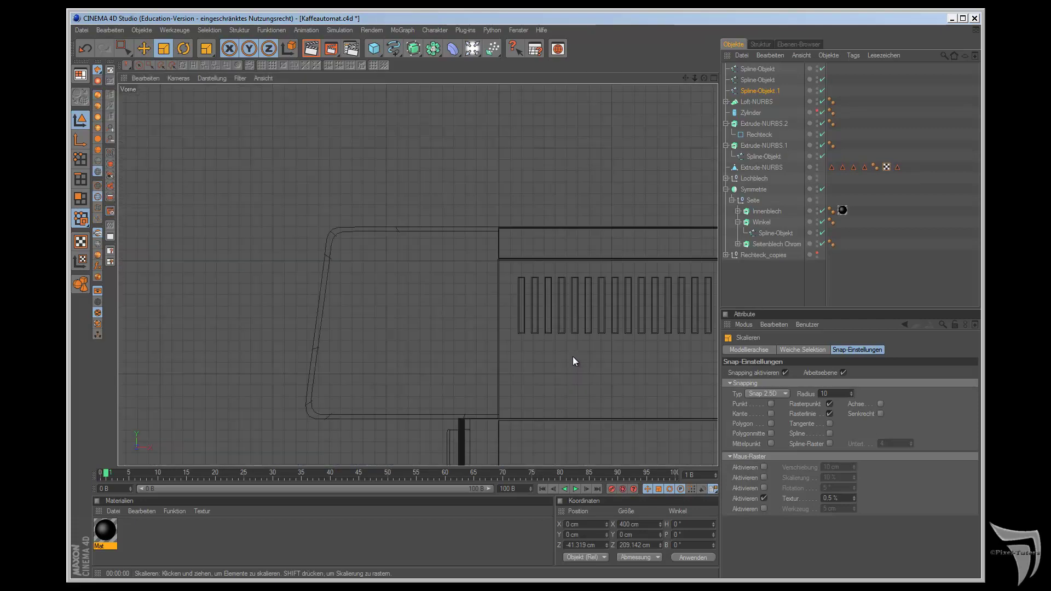
key(F1)
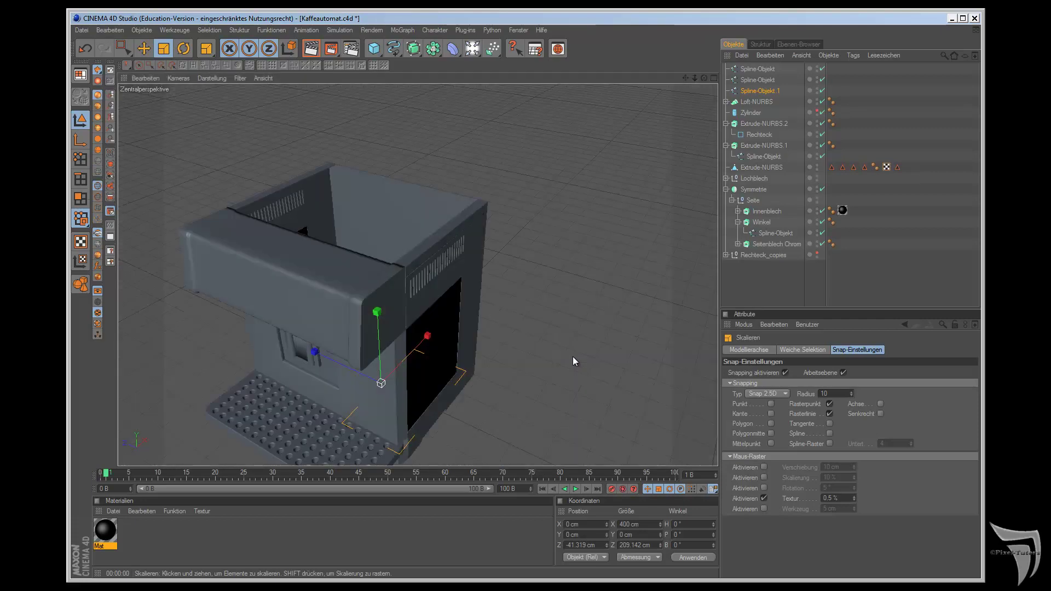
key(F4)
scroll(573, 338, down, 3)
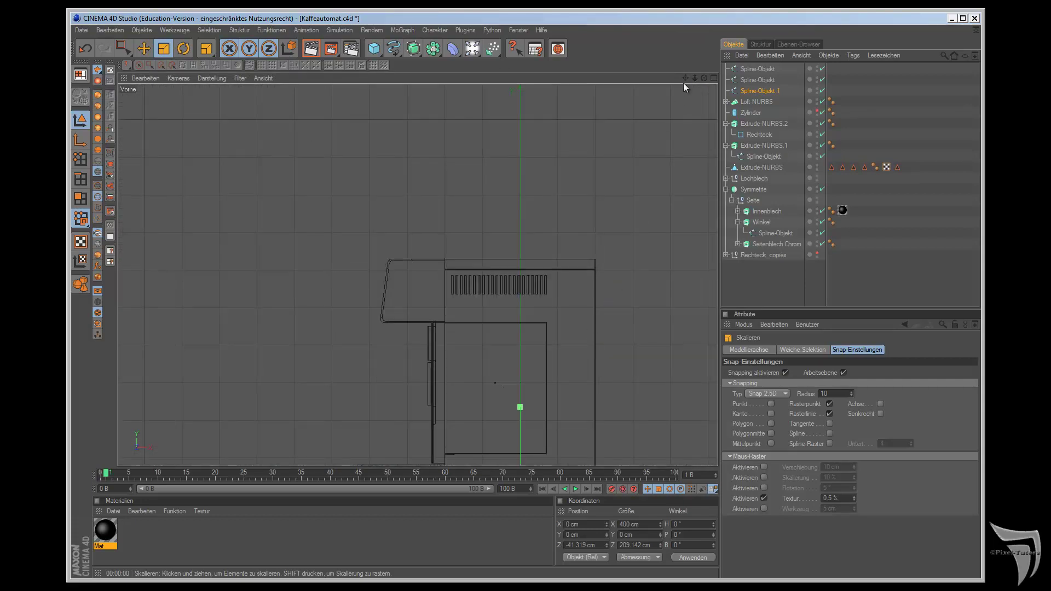
drag(684, 78, 589, 321)
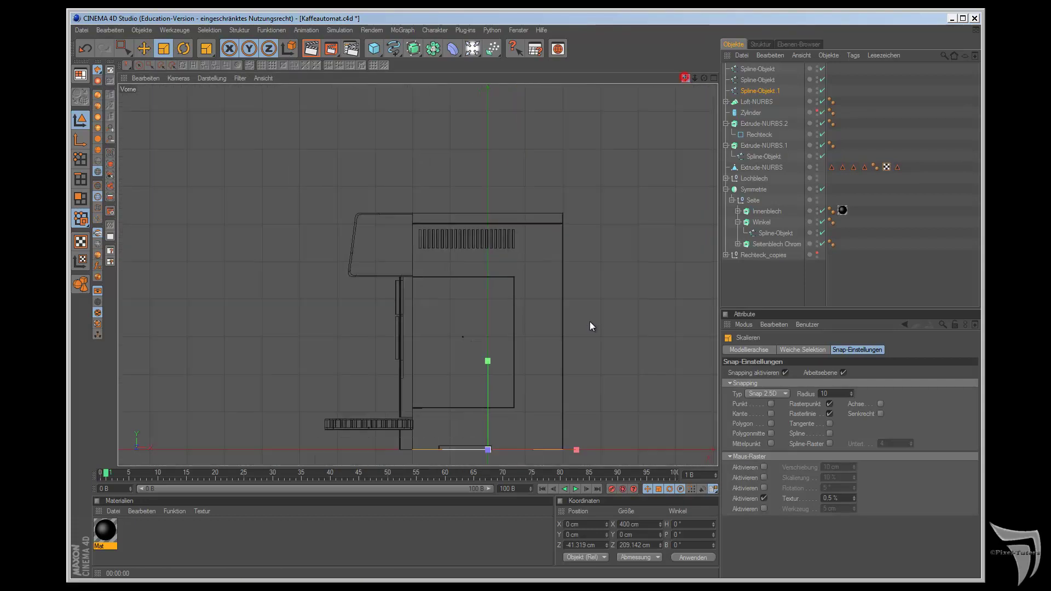
click(764, 67)
shift+click(763, 91)
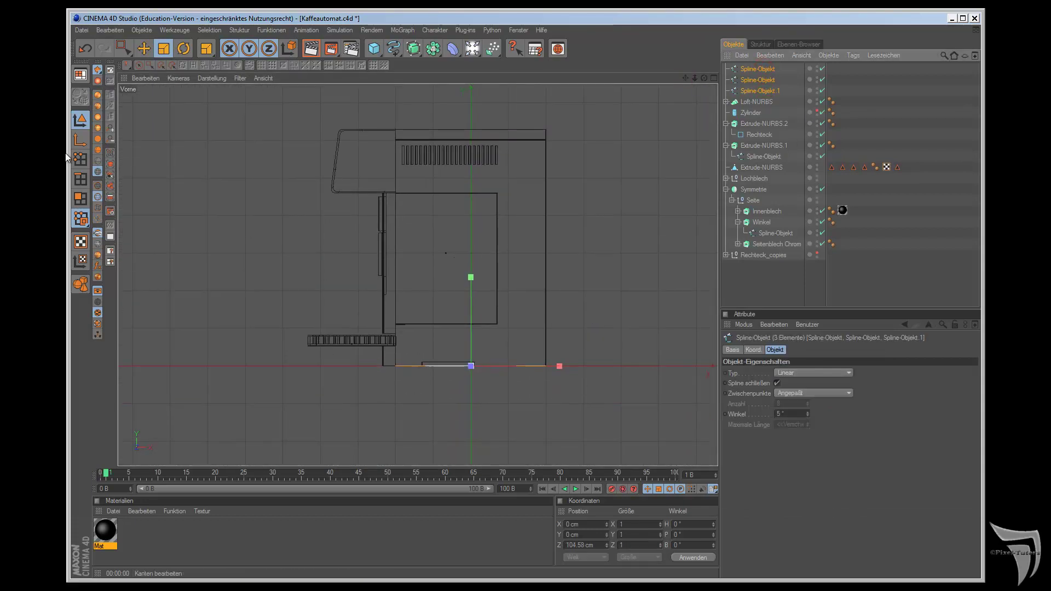
Step: Raise the three lid splines to Y 630 cm, level with the machine top
click(145, 49)
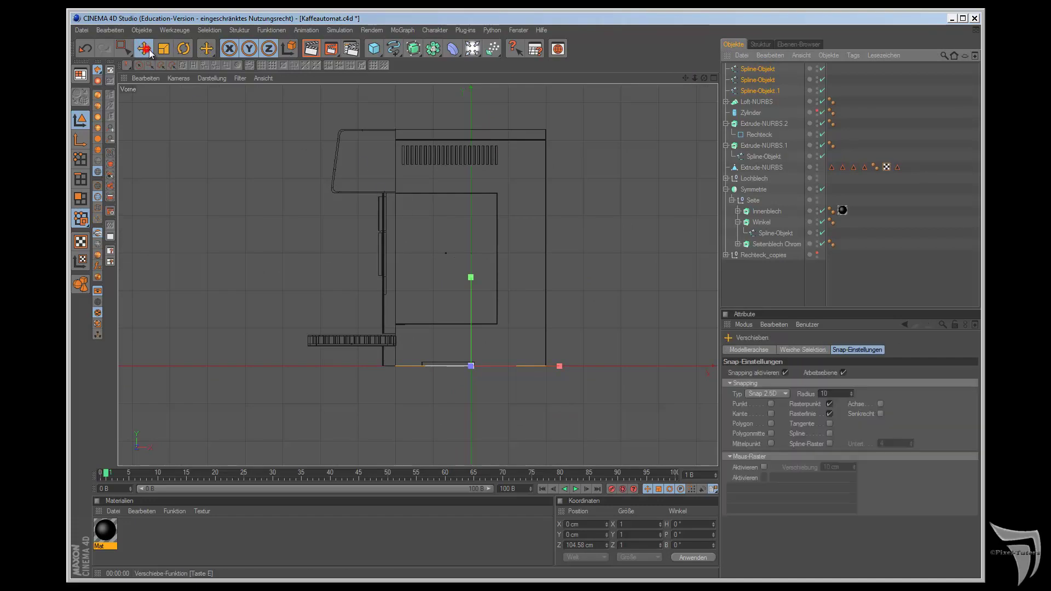
drag(477, 281, 591, 325)
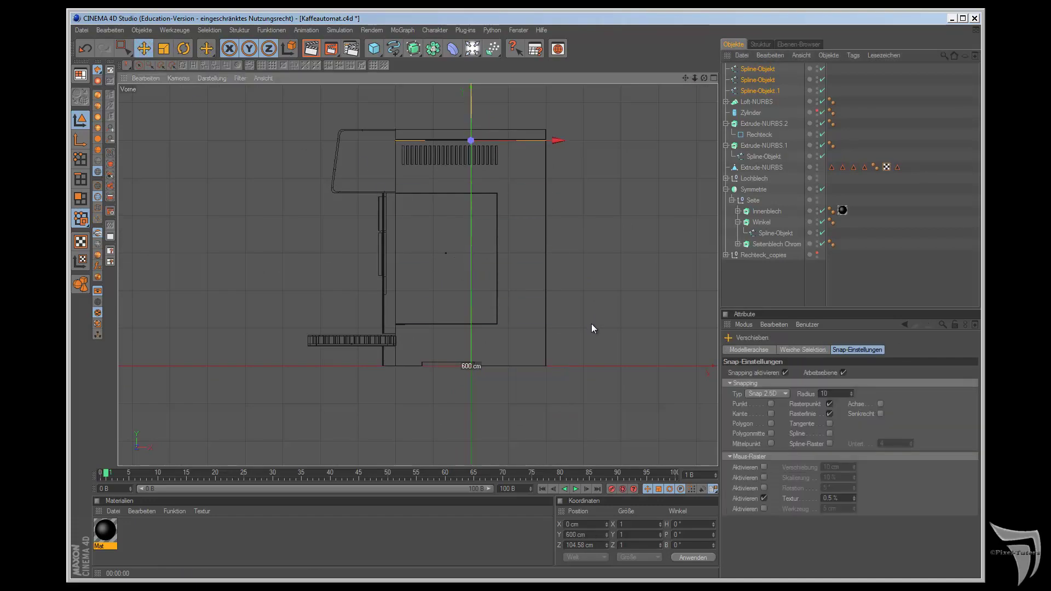
click(479, 279)
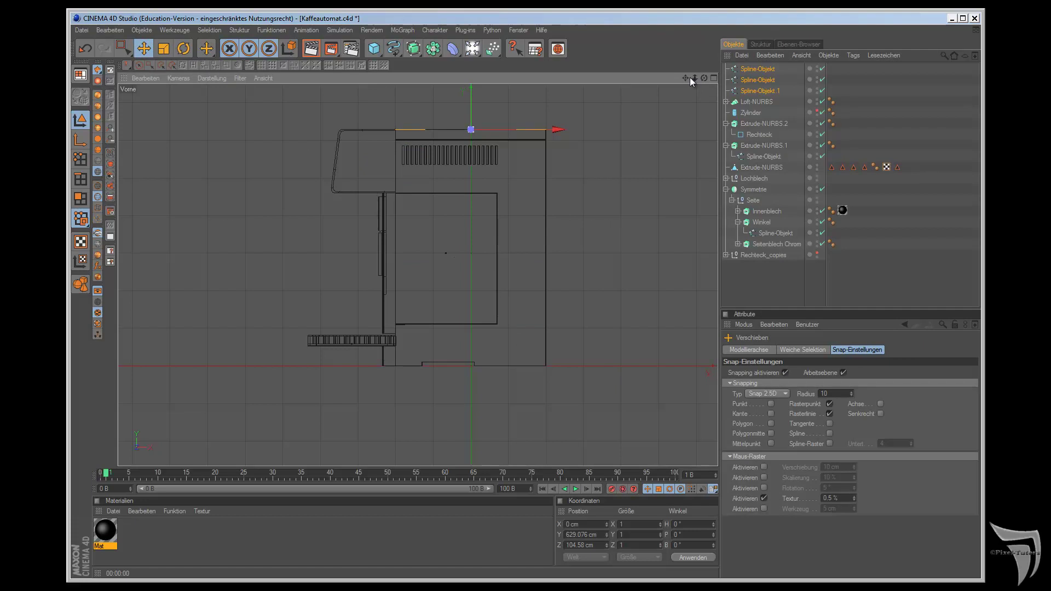
drag(685, 78, 590, 327)
scroll(618, 285, up, 2)
scroll(650, 219, up, 2)
scroll(650, 192, up, 2)
scroll(650, 186, up, 2)
click(592, 324)
scroll(646, 186, down, 2)
scroll(674, 137, down, 3)
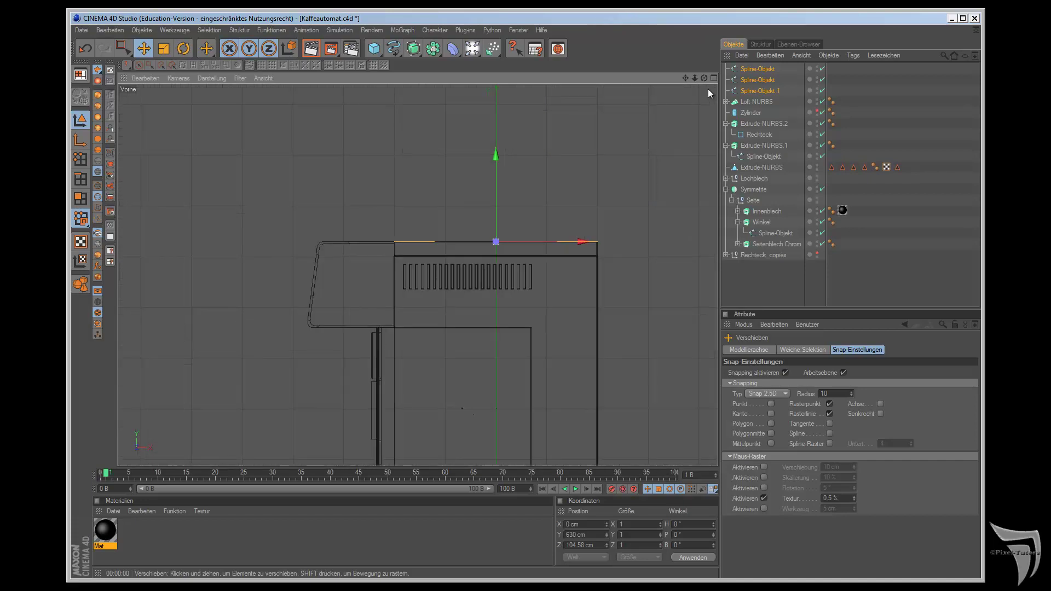
key(F1)
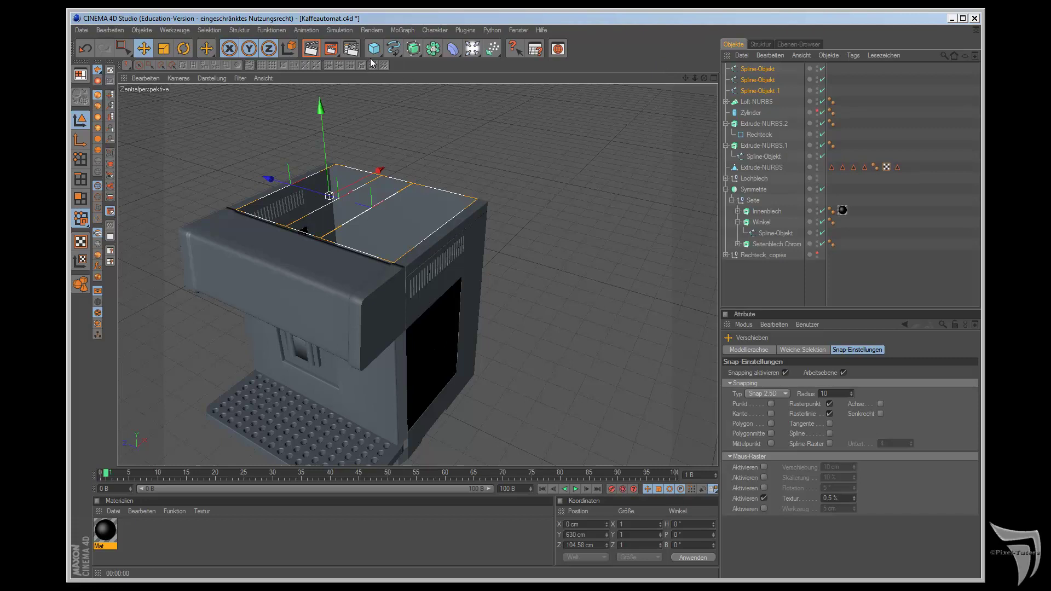
Step: Create an Extrude-NURBS with a 0 / -2 / 0 cm offset
drag(414, 48, 434, 58)
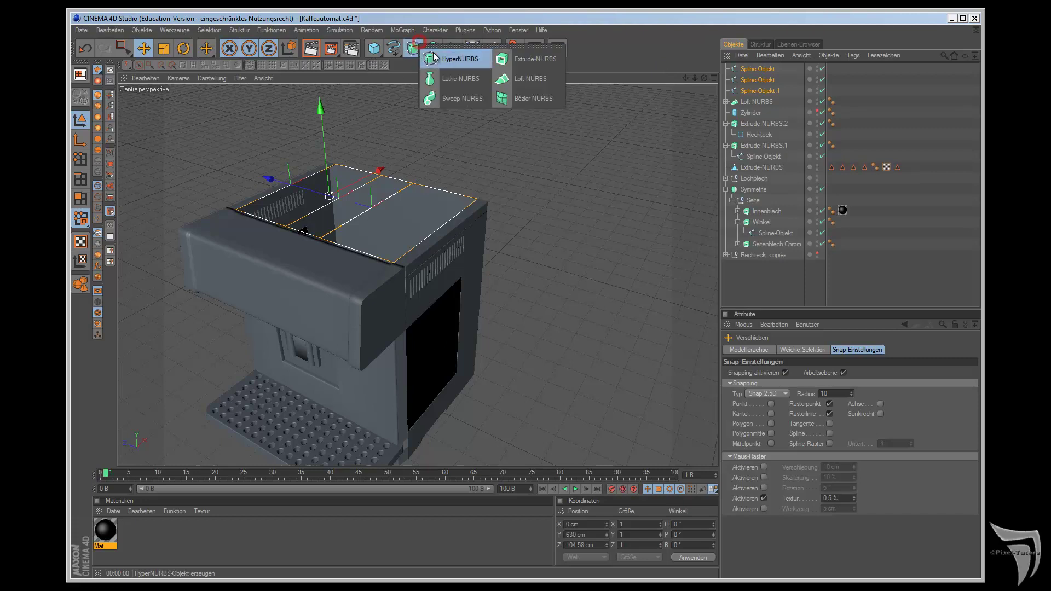
click(524, 58)
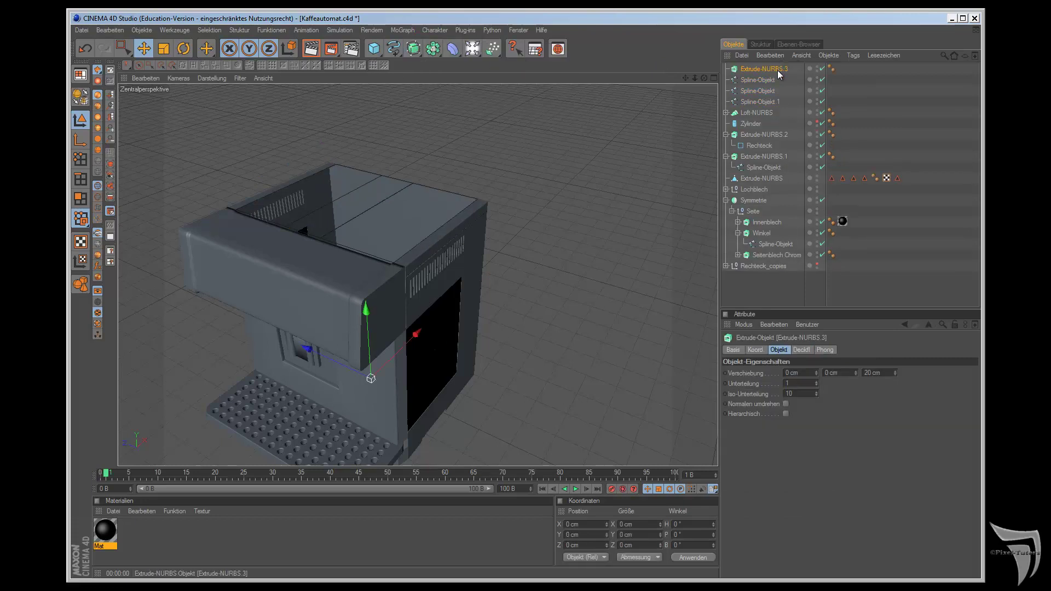
double_click(871, 373)
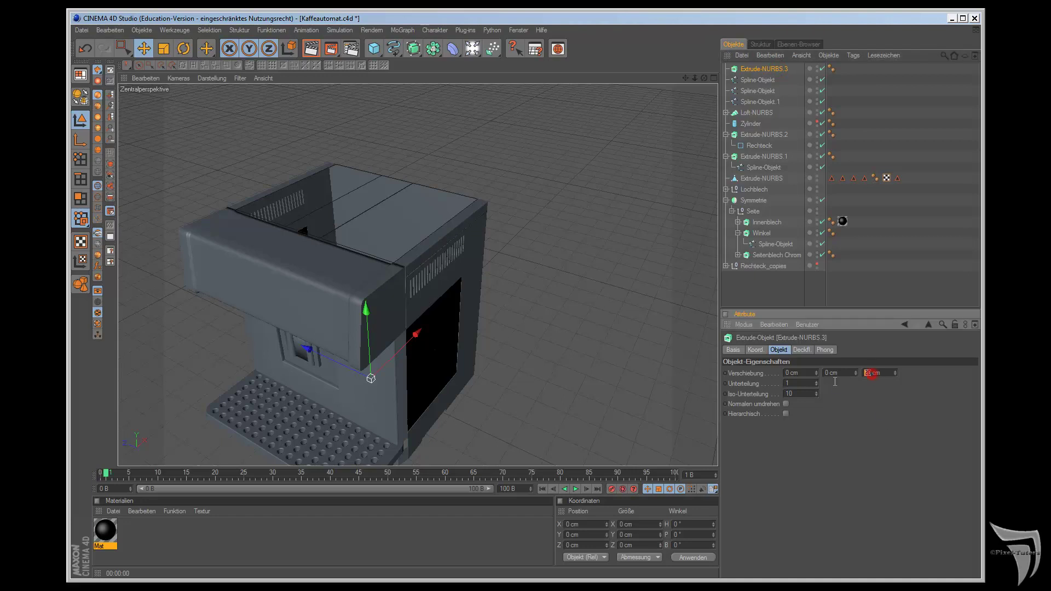
text(0)
text(-2)
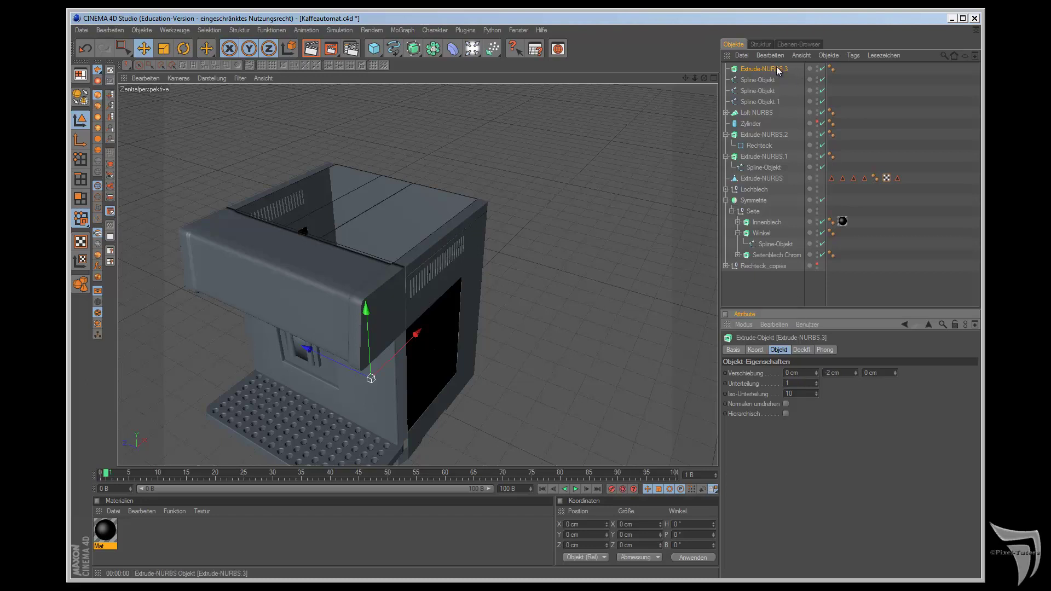
Step: Duplicate the extrude twice and place one lid spline in each of Extrude-NURBS 3, 4 and 5
click(760, 78)
drag(761, 66, 761, 67)
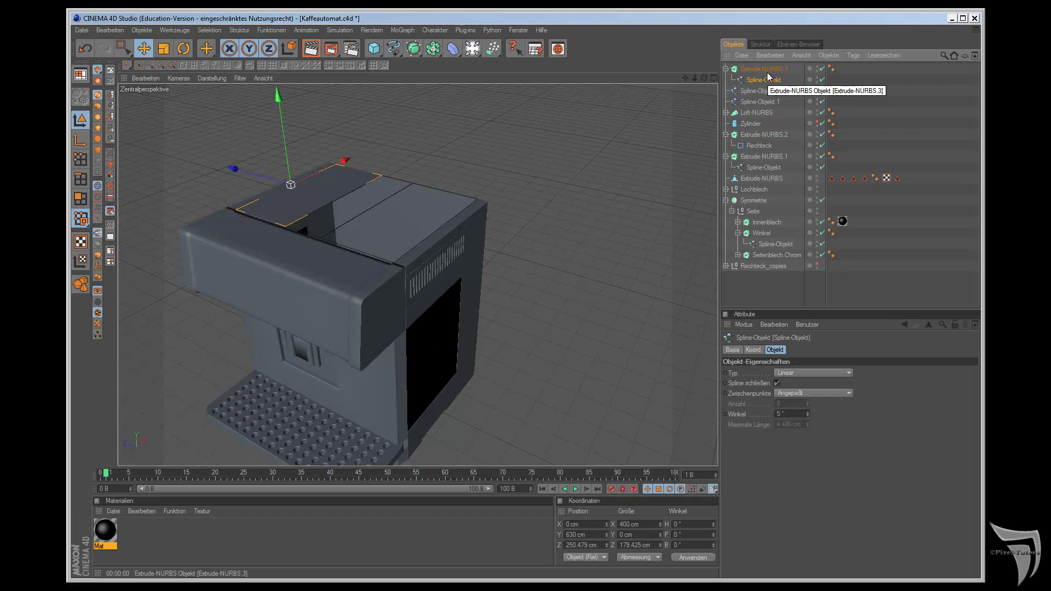
key(ctrl+z)
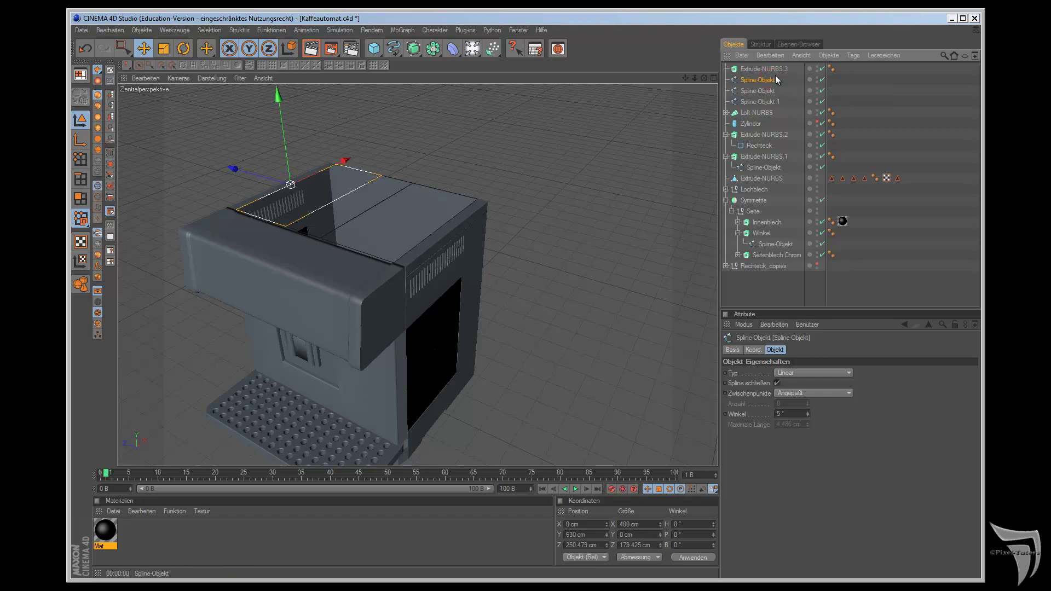
click(779, 70)
mouse_move(779, 70)
ctrl+mouse_down()
mouse_move(769, 93)
mouse_move(783, 71)
ctrl+mouse_up()
drag(780, 68, 779, 70)
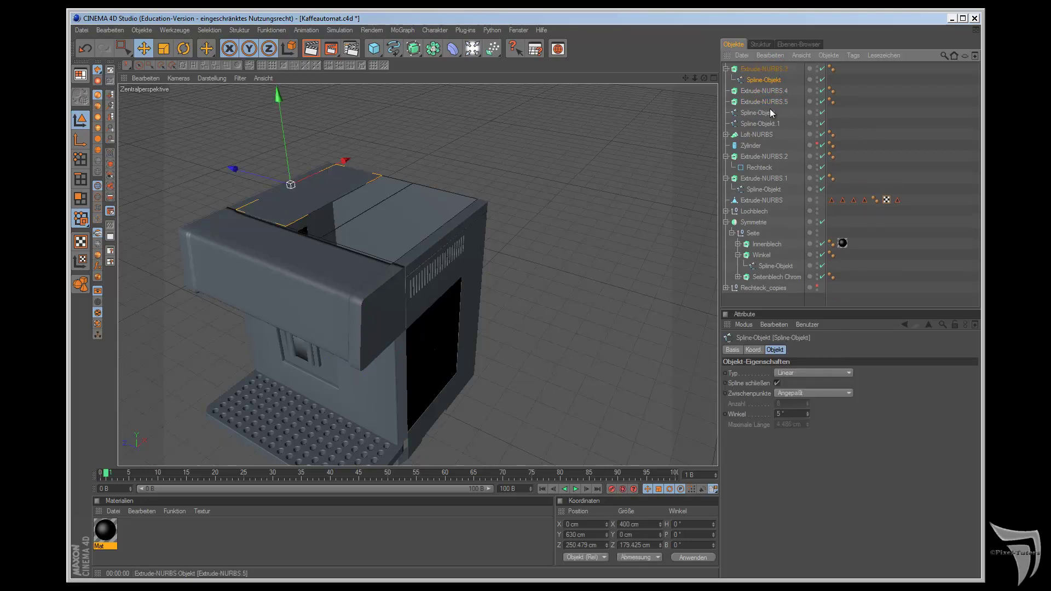
mouse_move(768, 112)
mouse_down()
mouse_move(776, 96)
mouse_move(766, 109)
mouse_up()
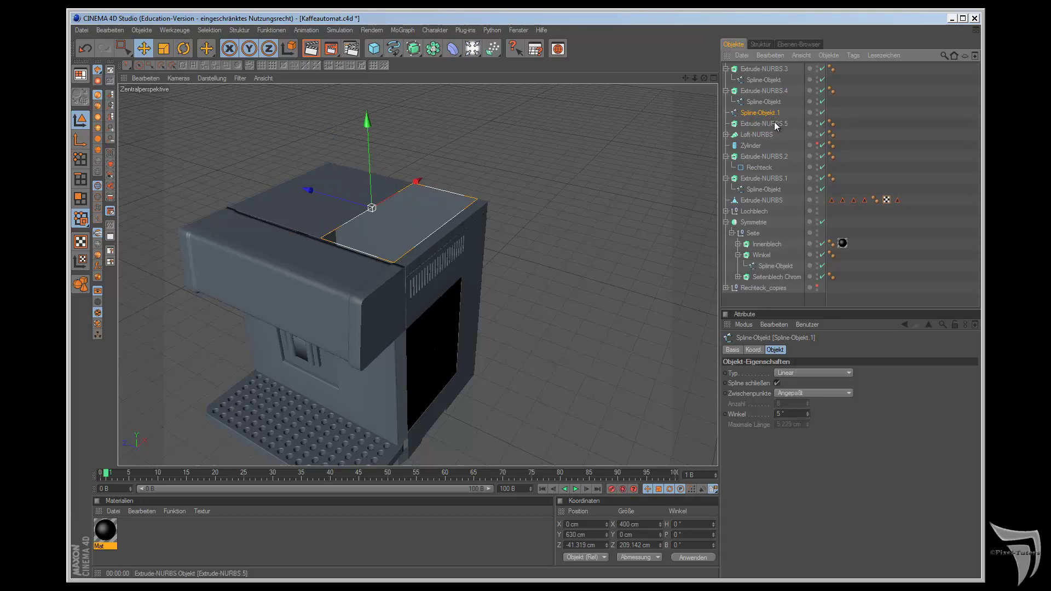
drag(764, 113, 769, 123)
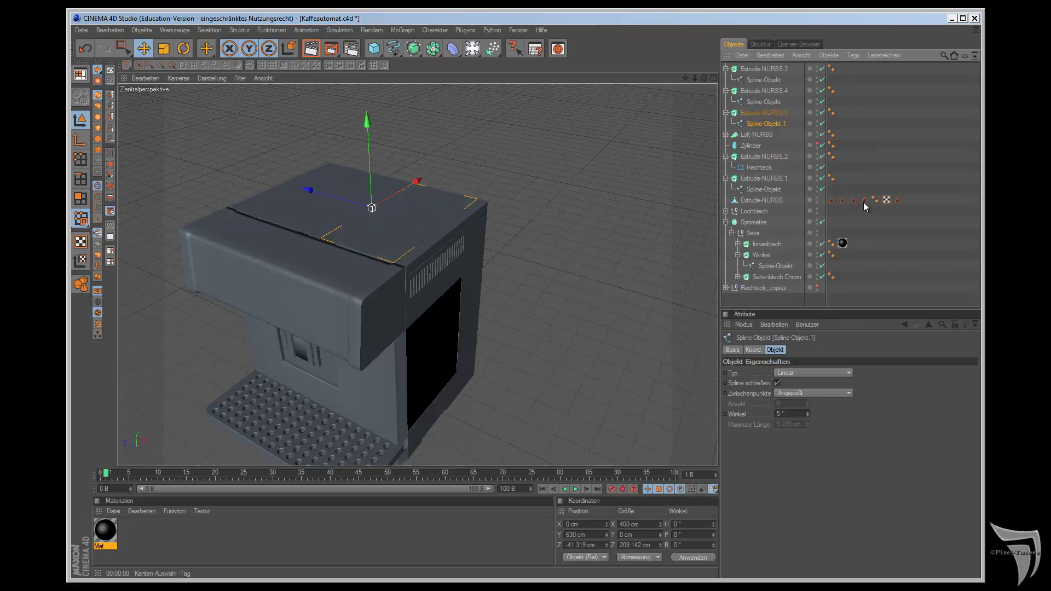
click(822, 69)
click(822, 69)
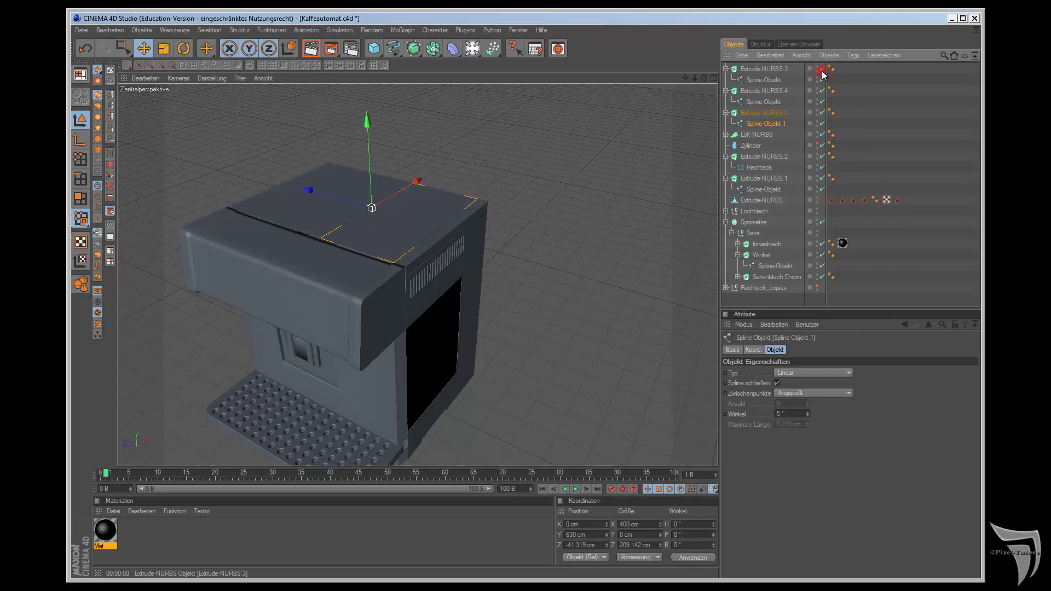
Step: Rename Extrude-NURBS.5 to '1' and Extrude-NURBS.4 to '2 Deckel'
click(764, 113)
double_click(764, 113)
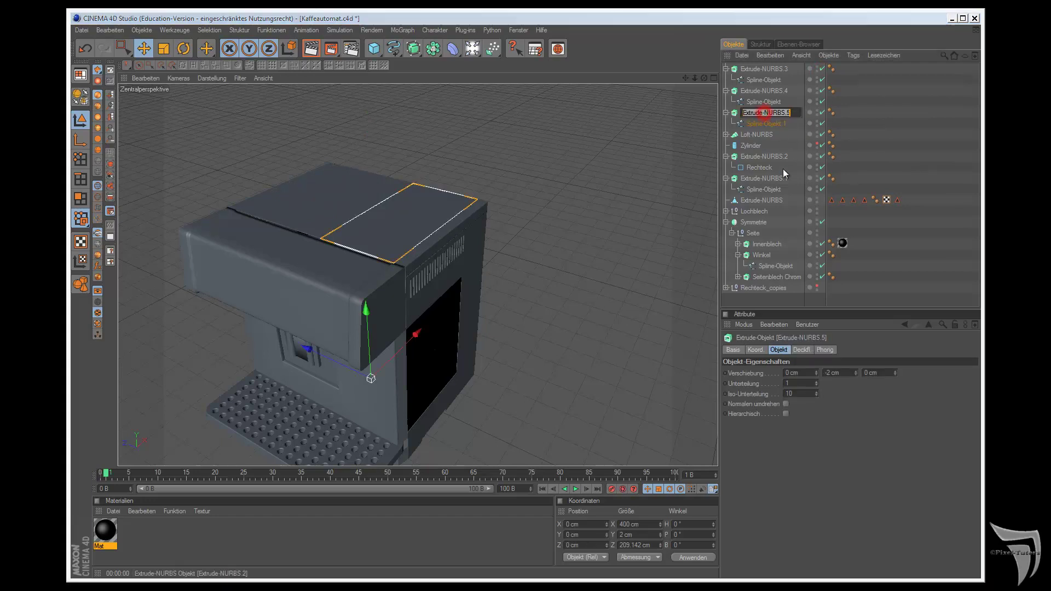
text(1)
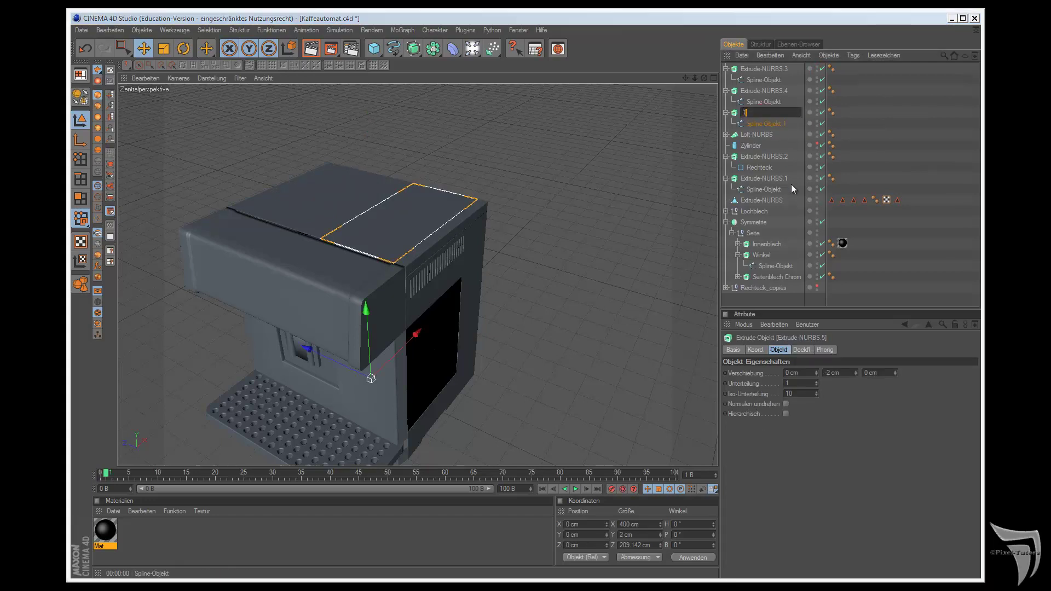
key(Return)
click(763, 91)
double_click(763, 92)
text(2 Dec)
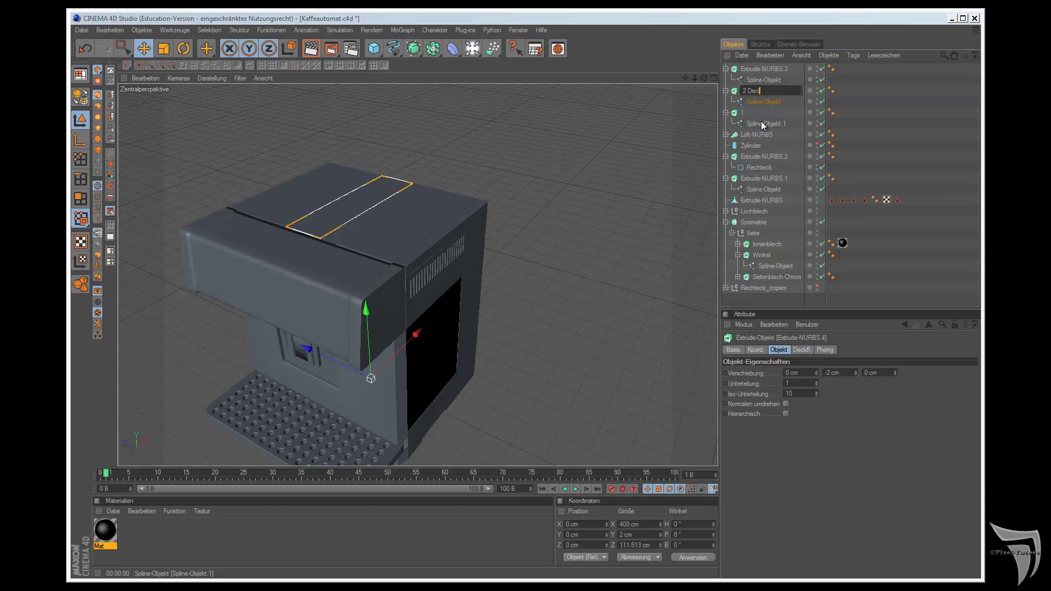
text(ke)
text(l)
key(shift+Left)
key(shift+Left)
key(shift+Left)
key(shift+Left)
key(shift+Left)
click(745, 114)
Step: Complete '1 Deckel', rename Extrude-NURBS.3 to '3 Deckel', and collapse the lid hierarchies
double_click(745, 112)
text(Deckel)
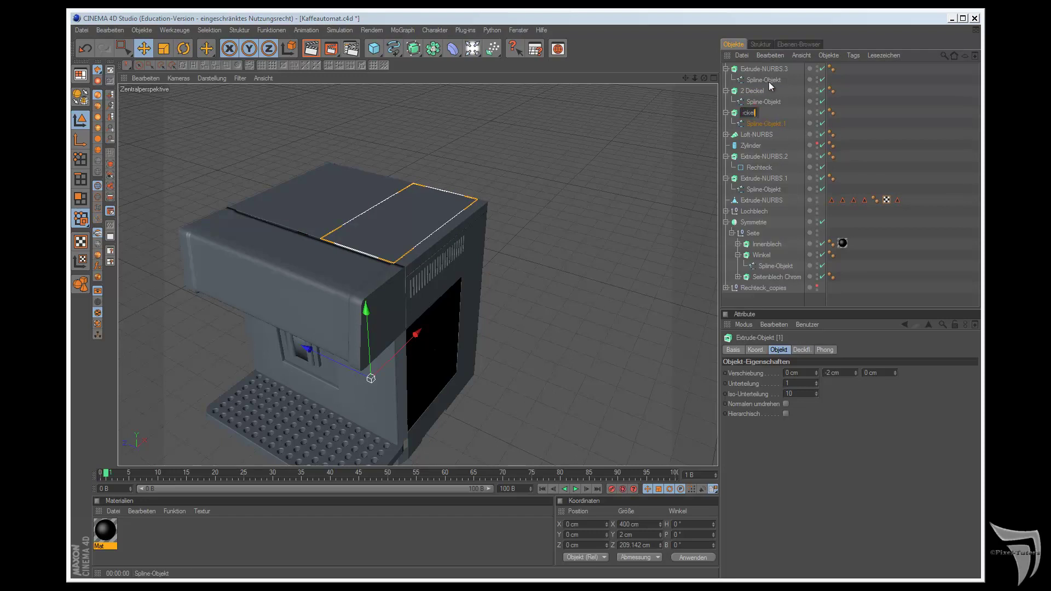
click(763, 69)
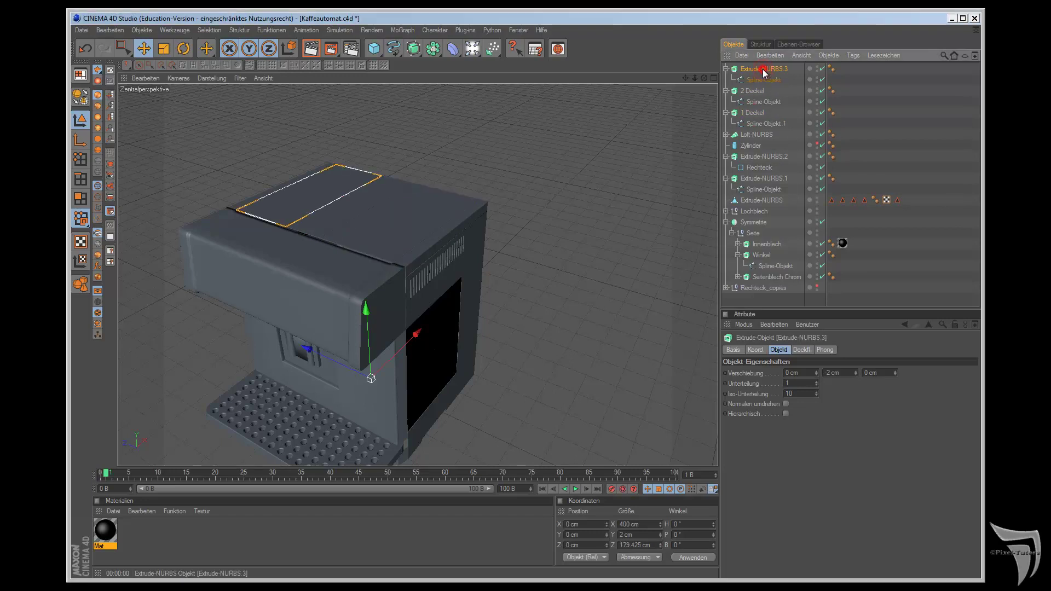
double_click(763, 69)
text(3 Deckel)
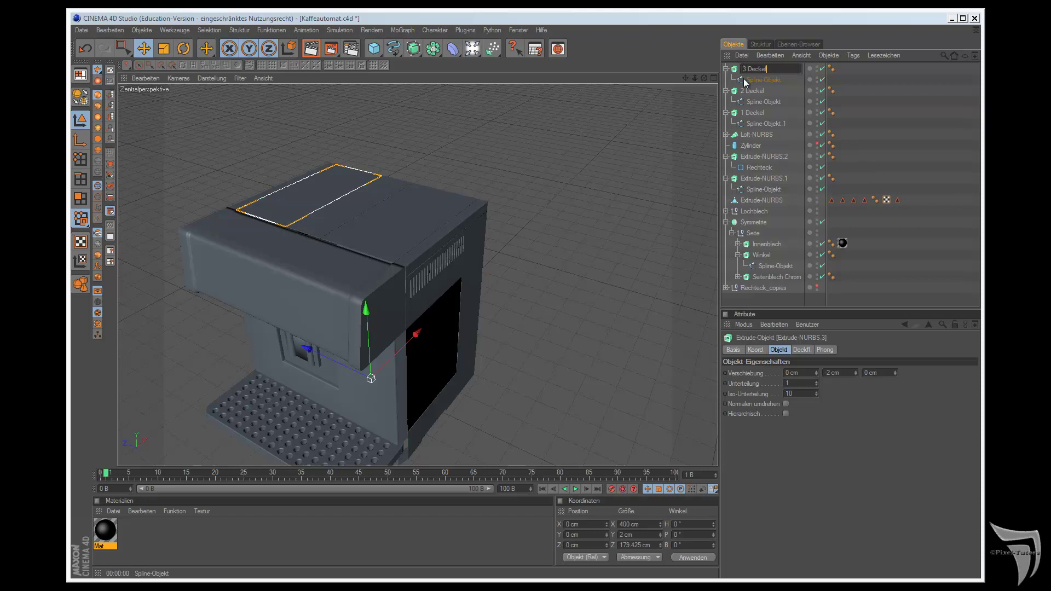
key(Return)
click(726, 90)
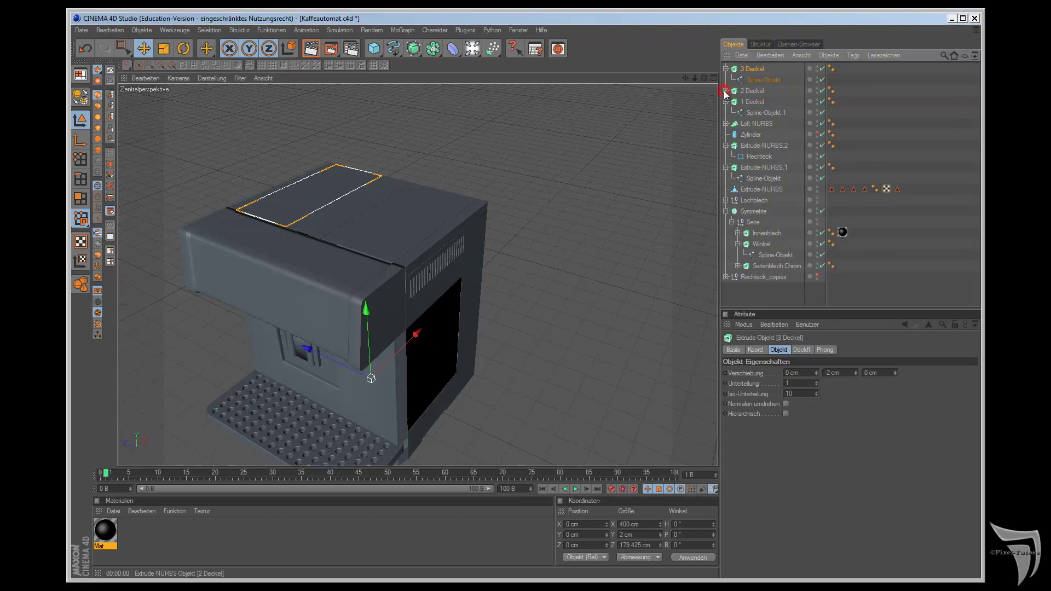
click(726, 102)
click(761, 80)
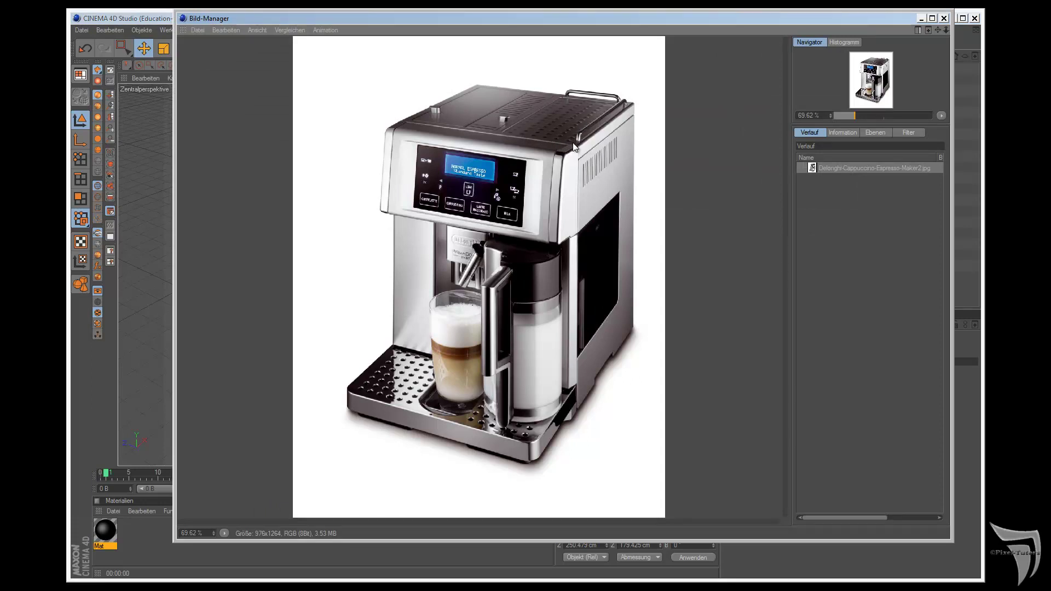
click(922, 19)
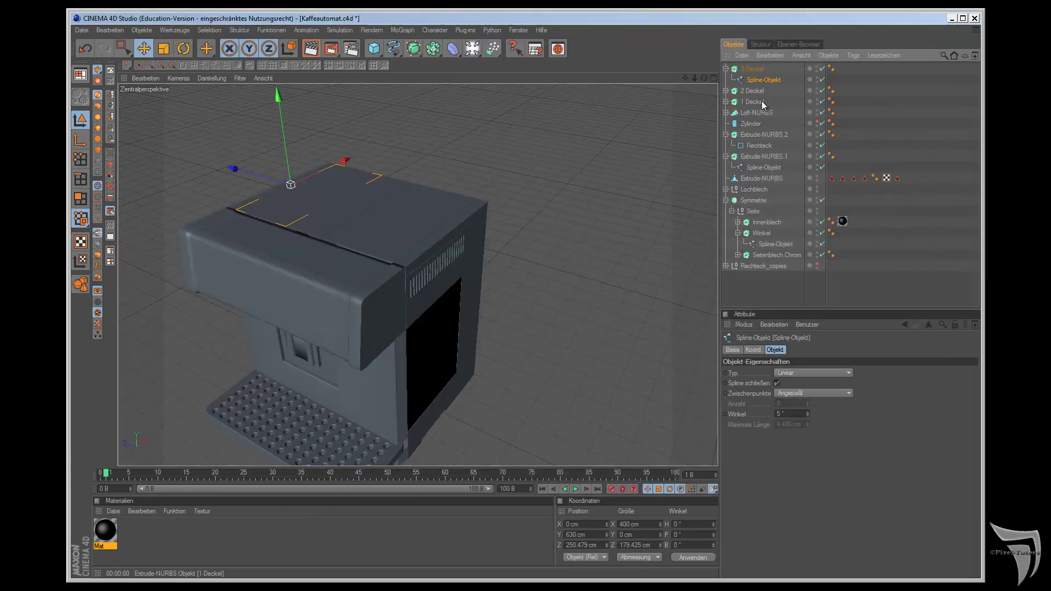
Step: Hide the 1 Deckel lid and switch to the top view
click(761, 101)
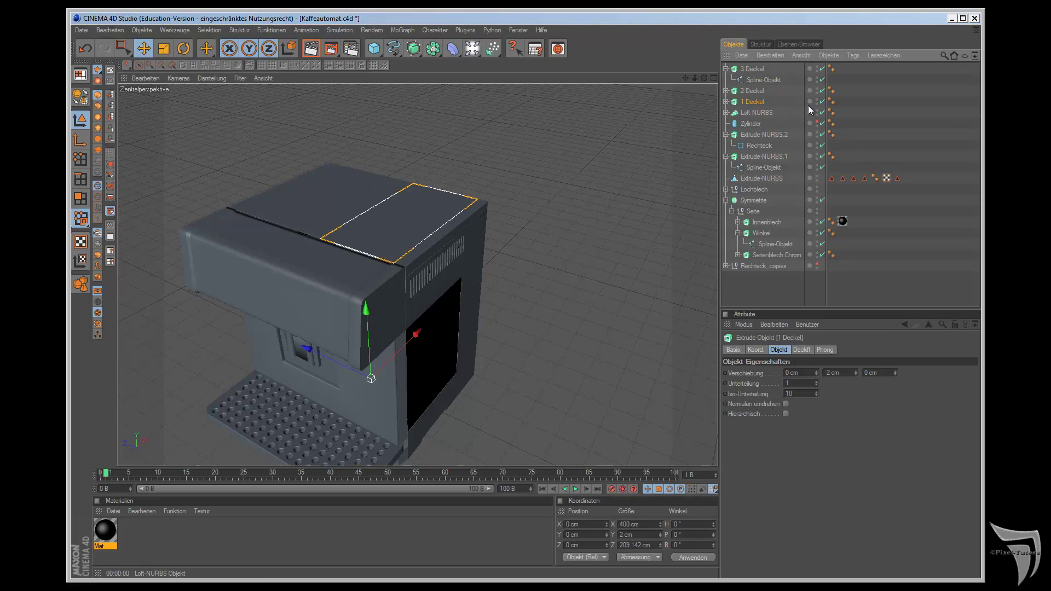
click(822, 101)
key(F2)
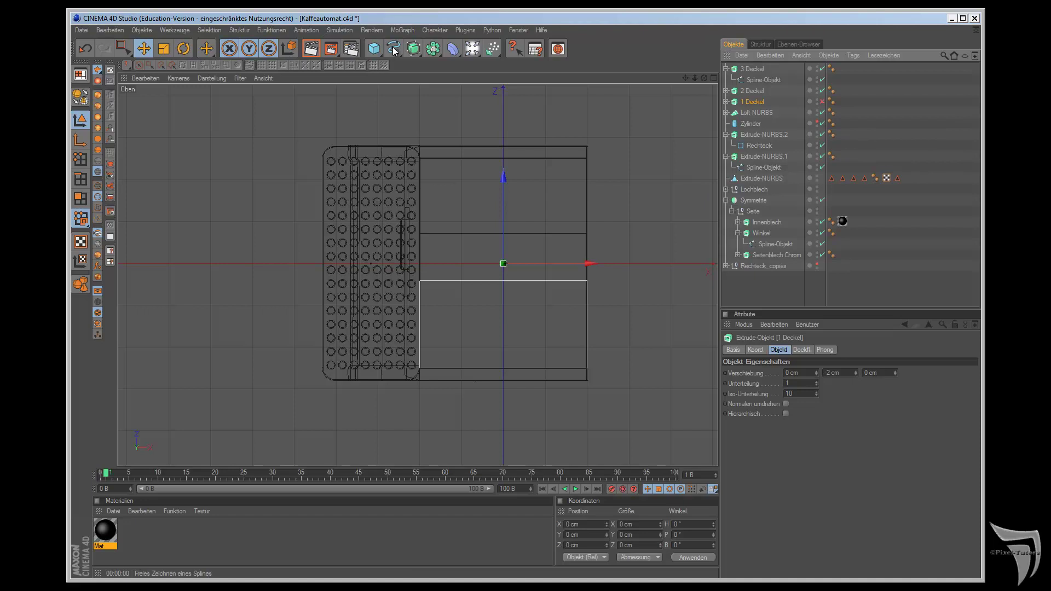
Step: Add a Circle spline and shrink its radius to 6 cm
drag(393, 51, 483, 97)
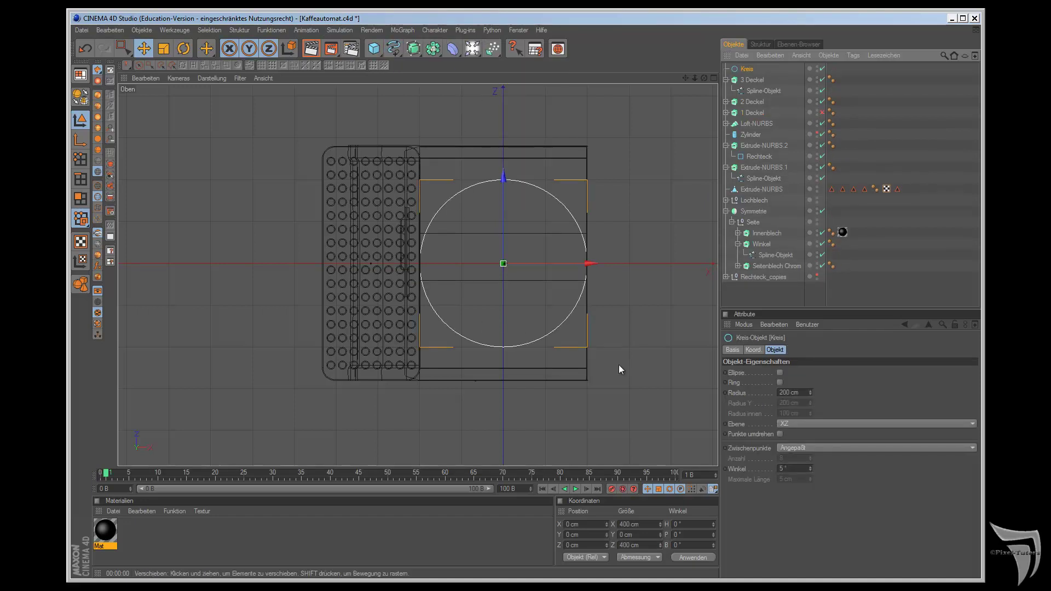
drag(810, 396, 809, 396)
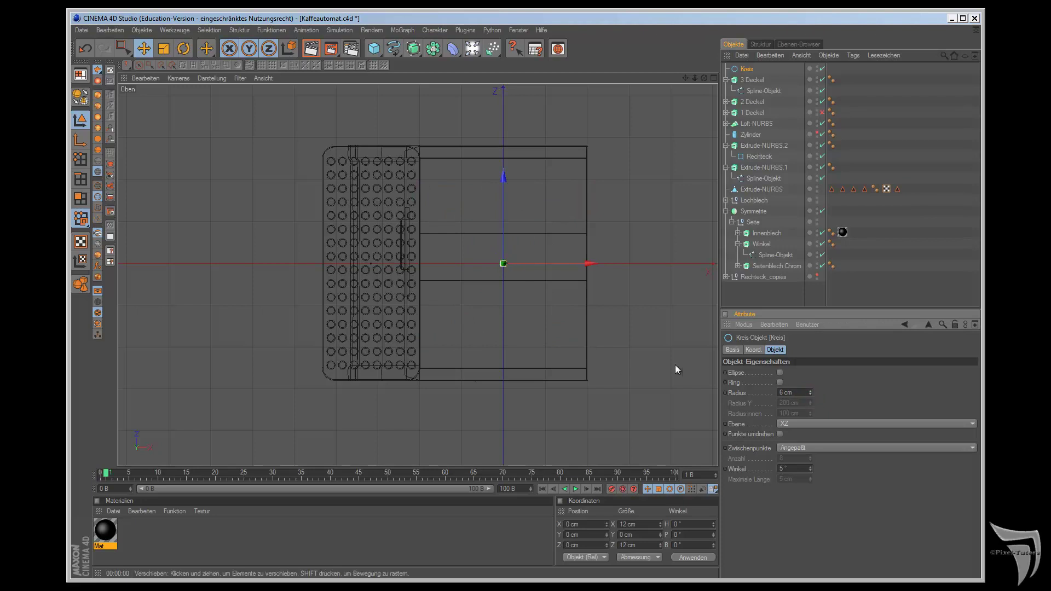
scroll(675, 364, up, 2)
scroll(660, 299, up, 2)
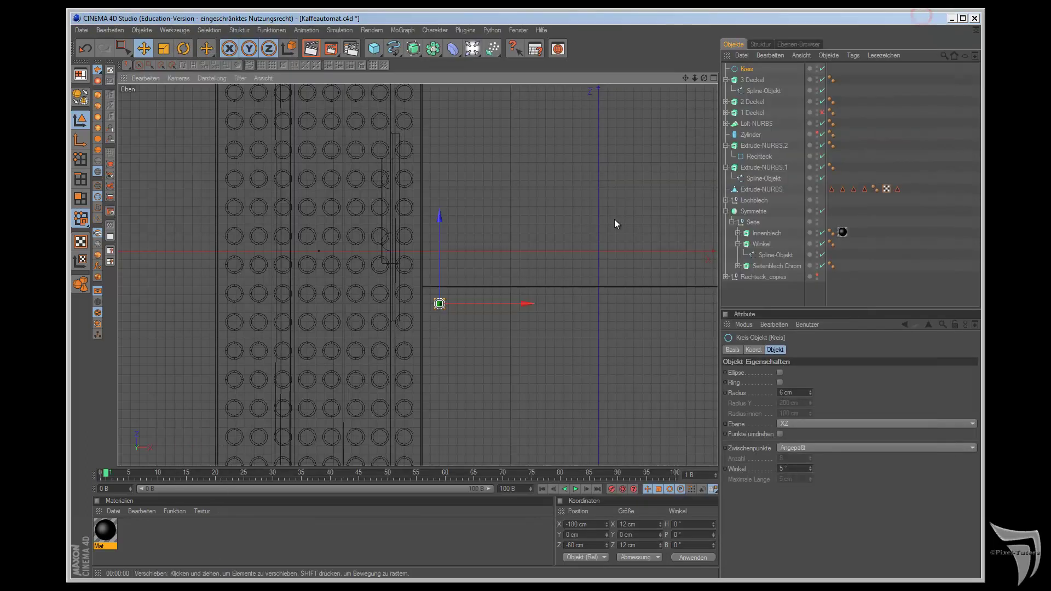
Step: Give the circle a 7 cm radius, positioned at X -180 cm, Z -60 cm
click(943, 18)
drag(460, 303, 590, 328)
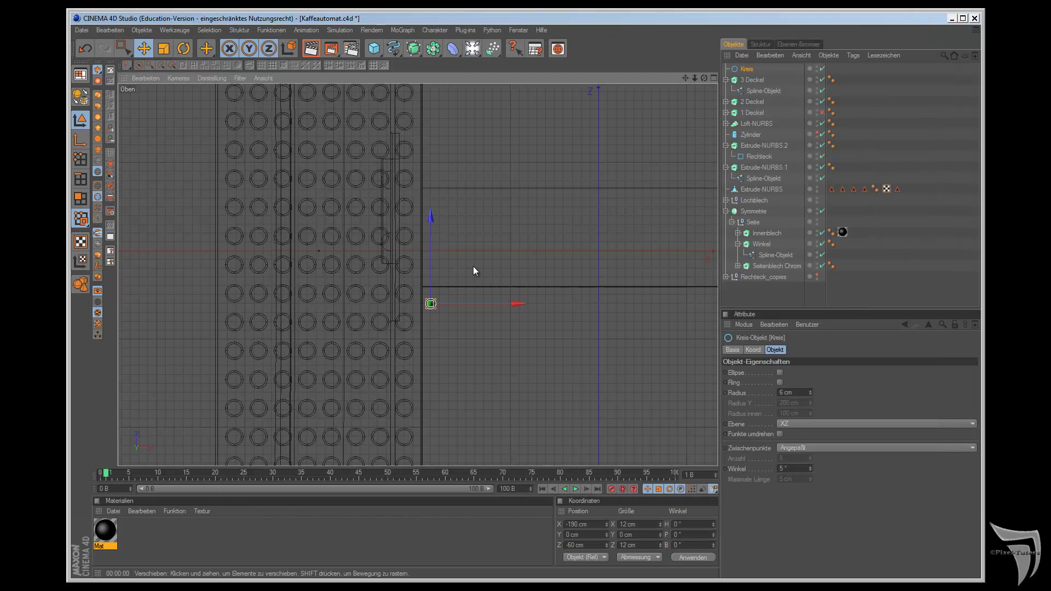
drag(431, 257, 431, 249)
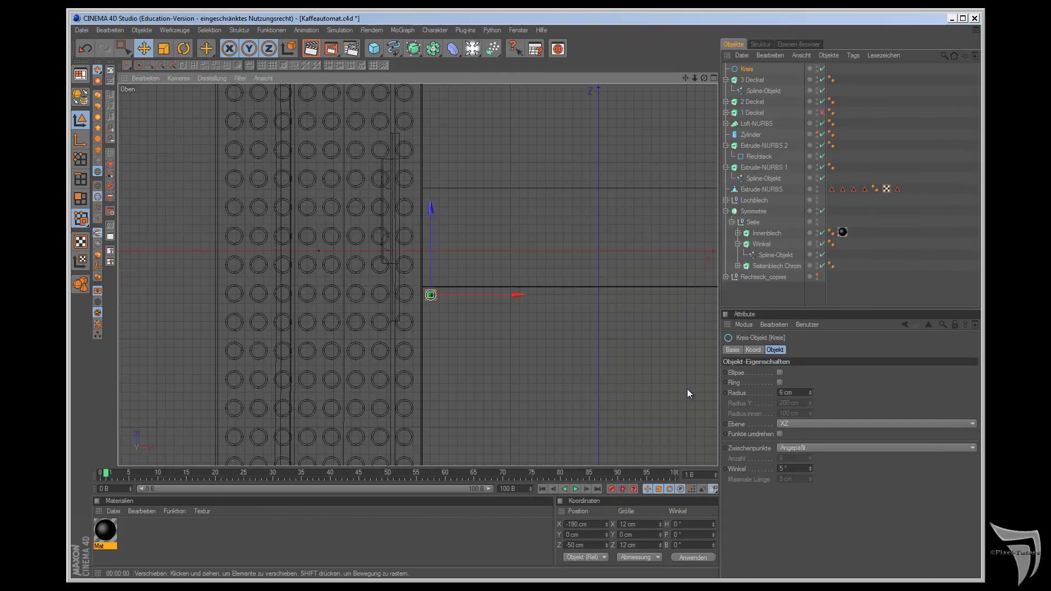
click(811, 395)
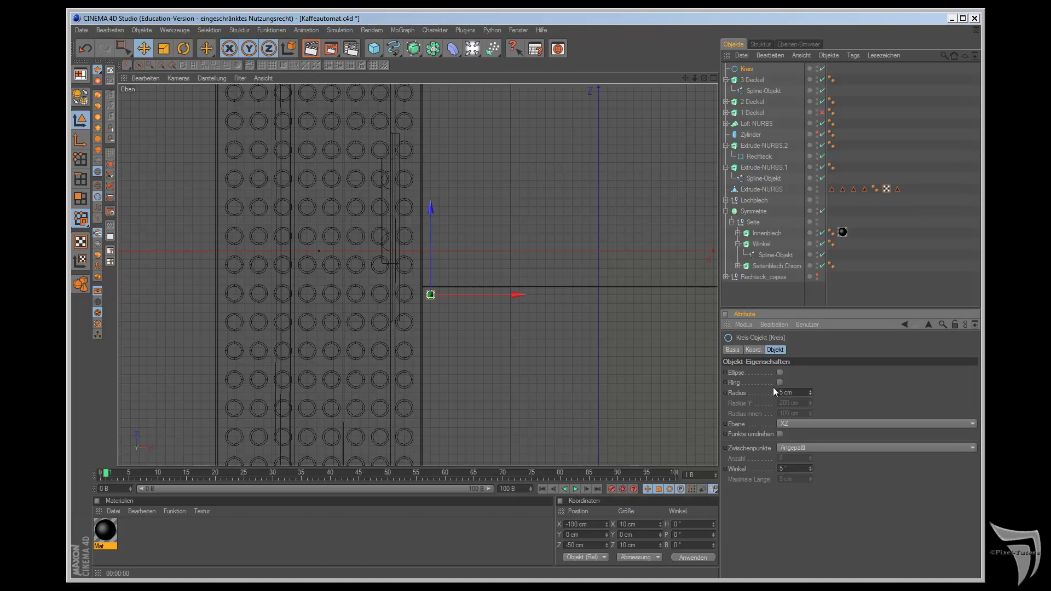
key(F1)
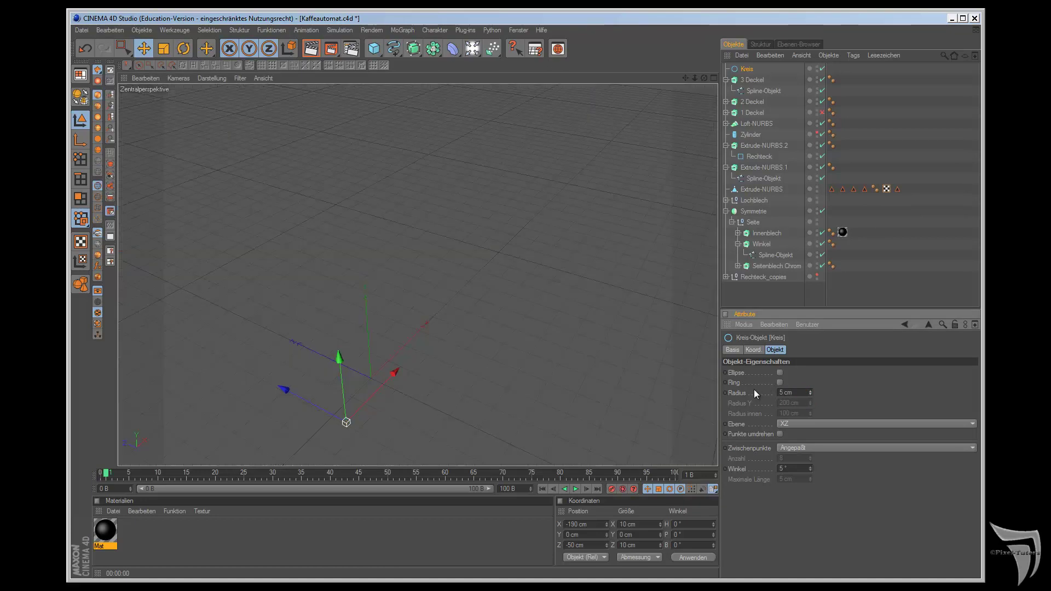
key(F2)
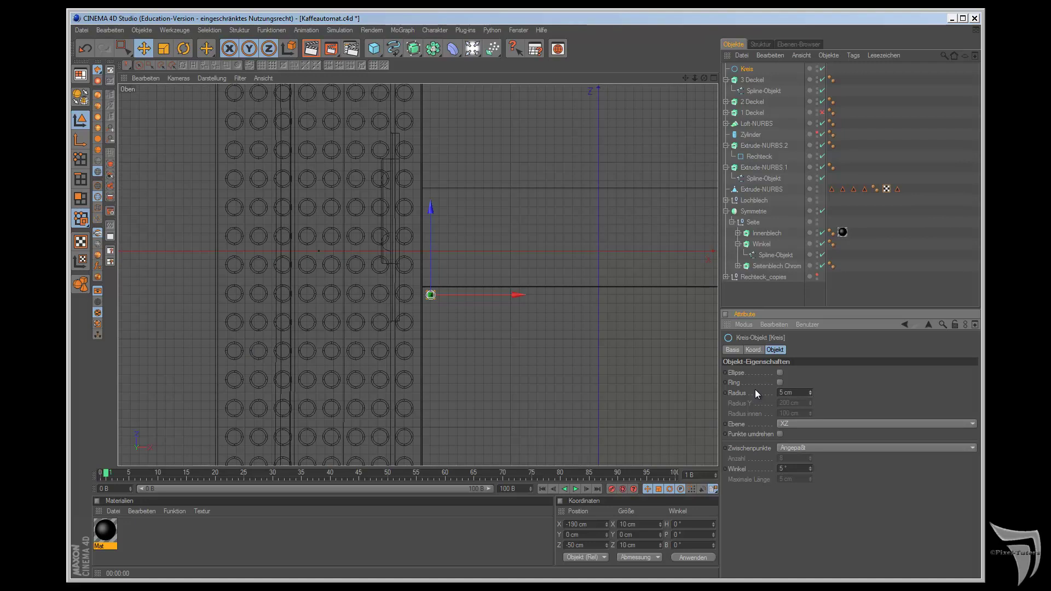
click(810, 391)
click(810, 391)
drag(582, 324, 592, 325)
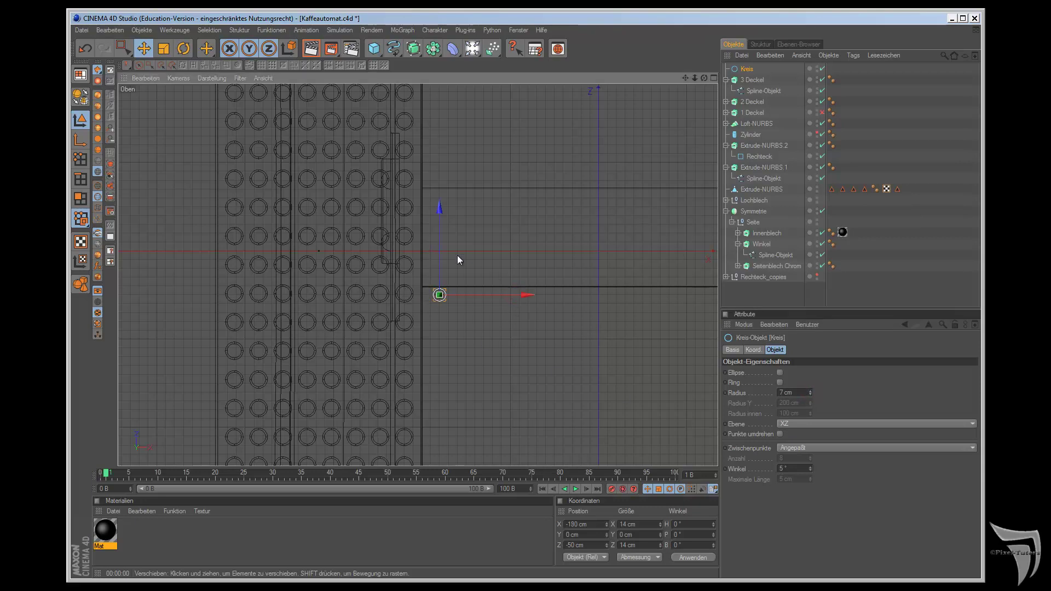
drag(439, 213, 440, 222)
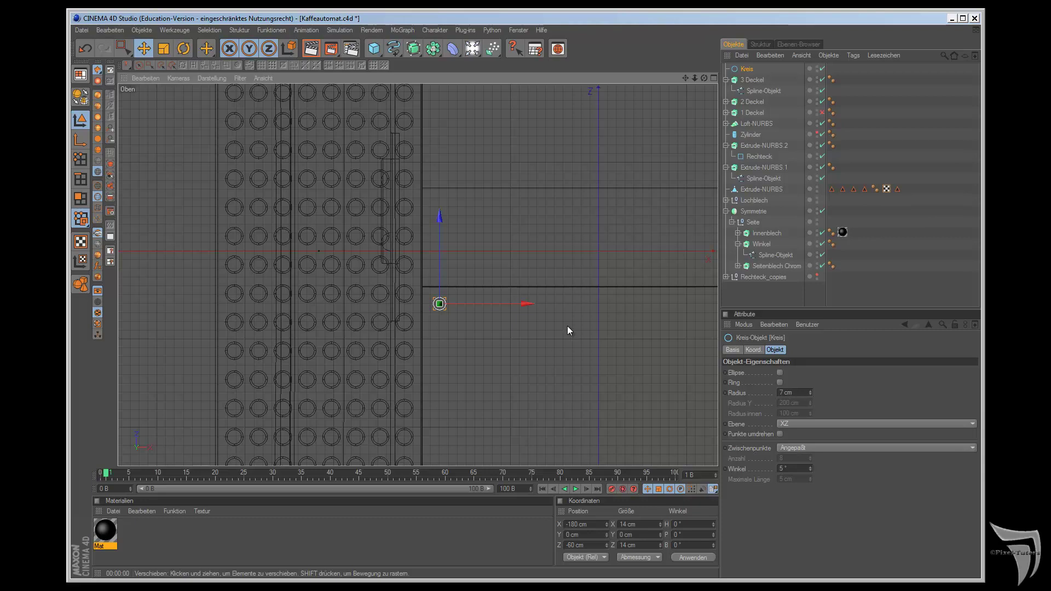
Step: Set the circle's Y to 630 cm, matching the 3 Deckel lid height, and recenter the top view
click(746, 91)
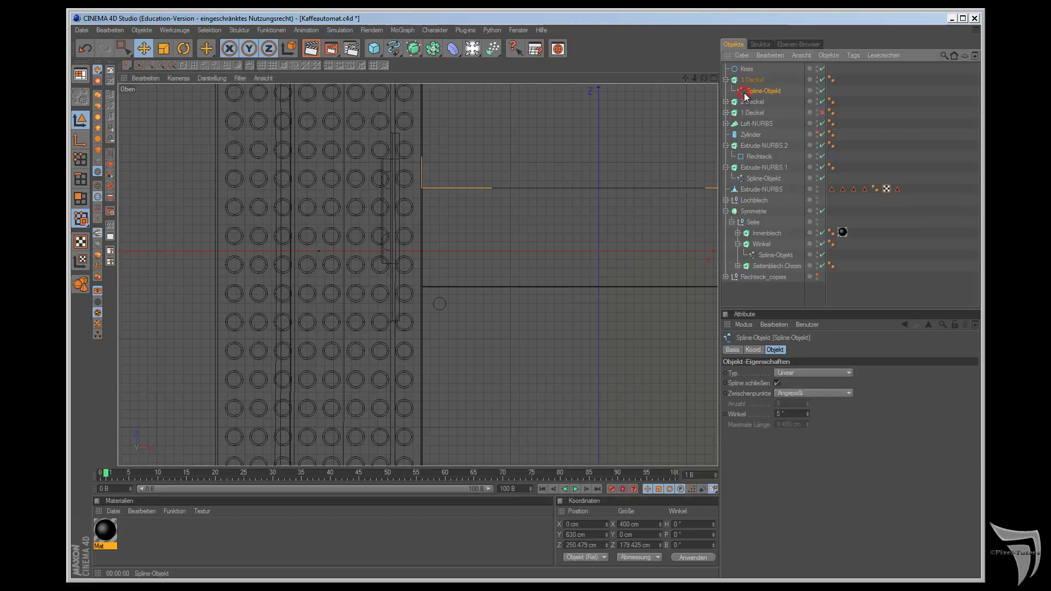
double_click(580, 536)
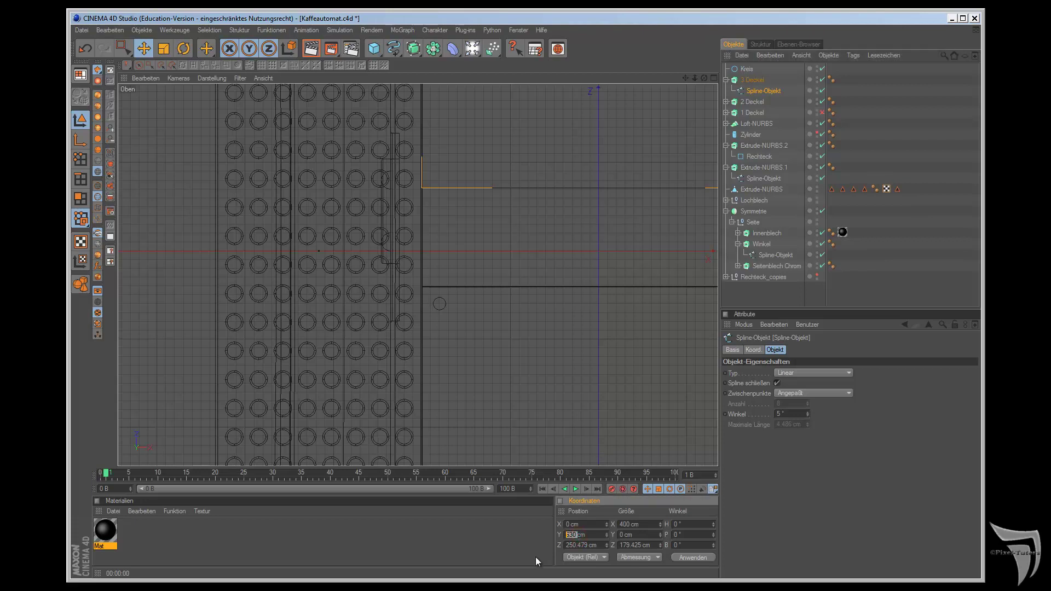
click(747, 68)
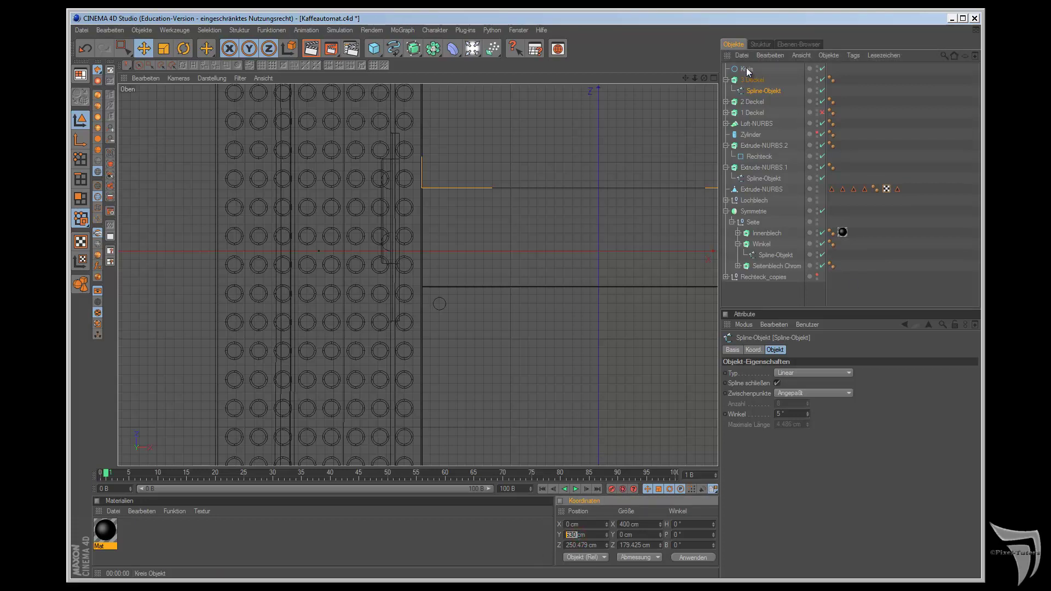
click(568, 534)
text(630)
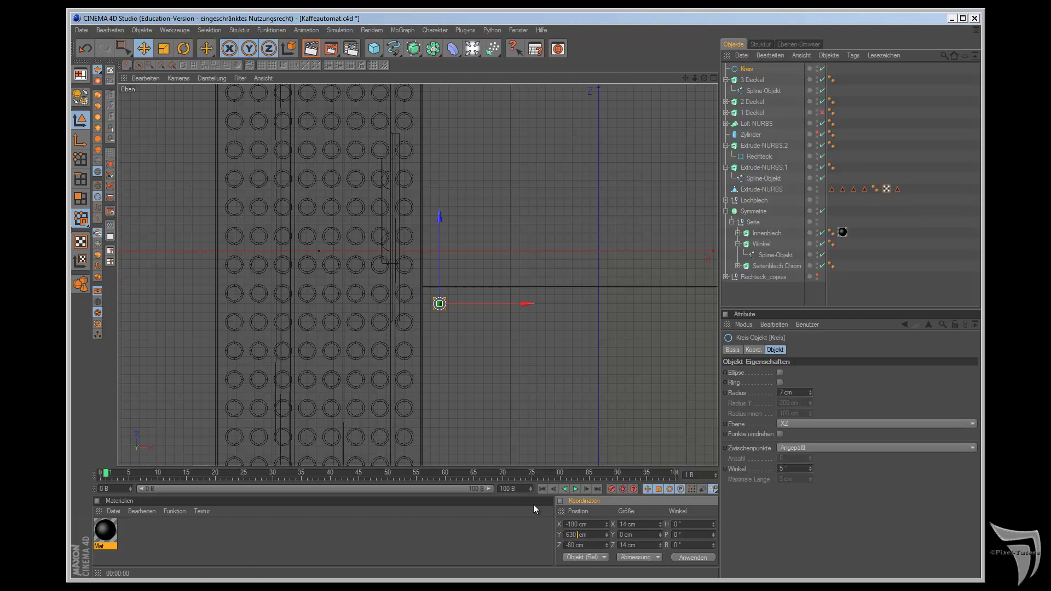
click(533, 504)
key(F1)
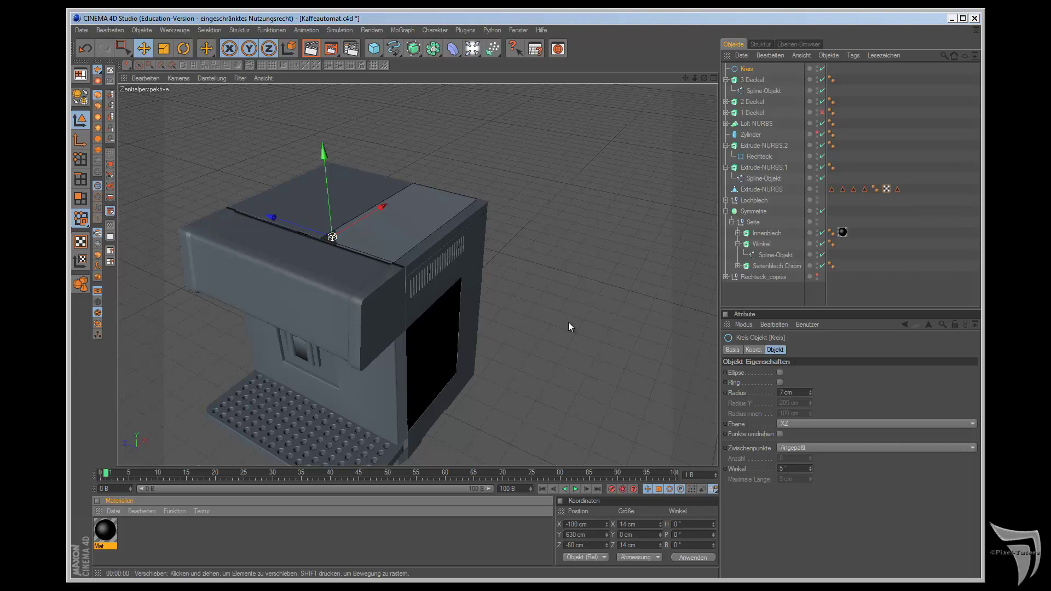
key(F2)
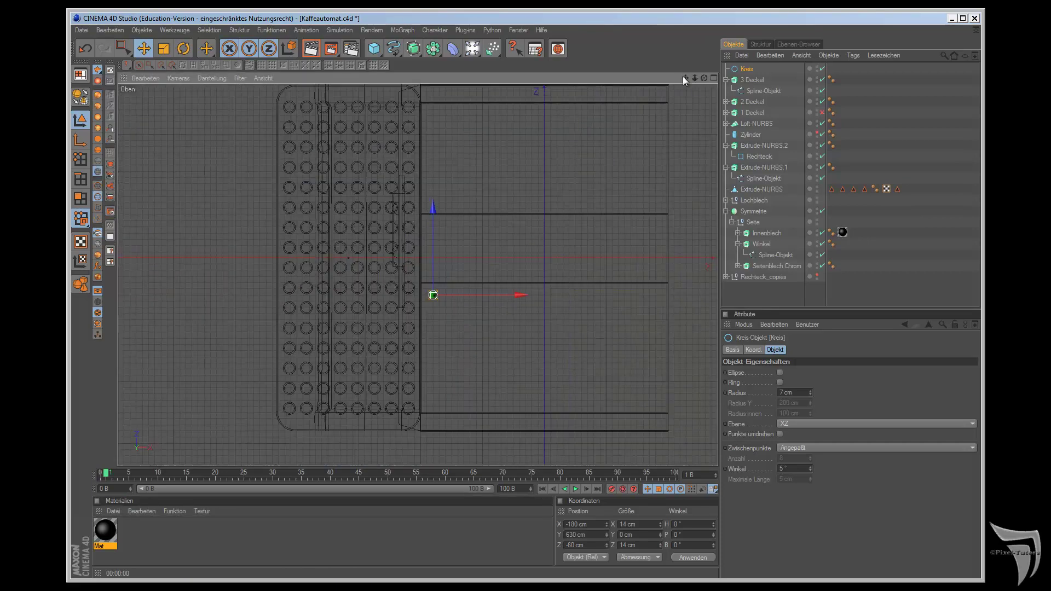
drag(685, 77, 591, 324)
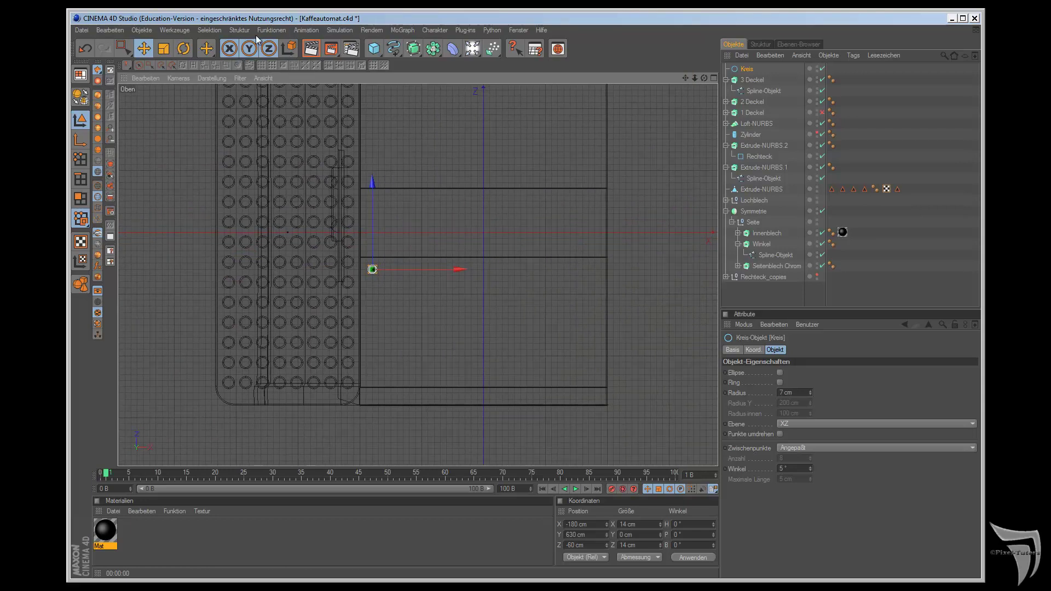
click(272, 30)
Step: Duplicate the circle into 13 copies spaced 27.5 cm along X, grouped under Kreis_copies
click(287, 111)
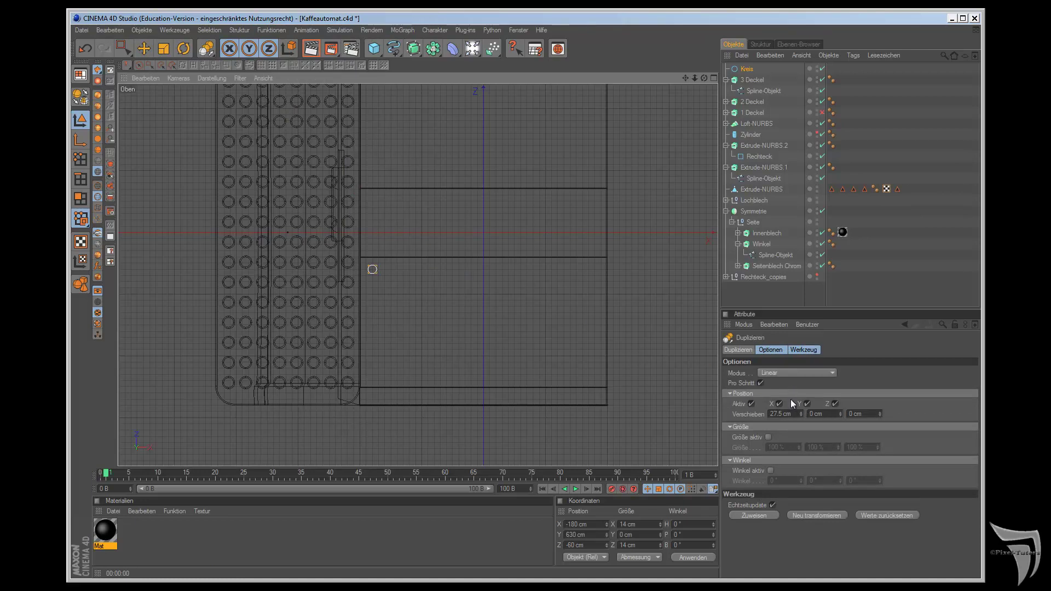
shift+click(745, 349)
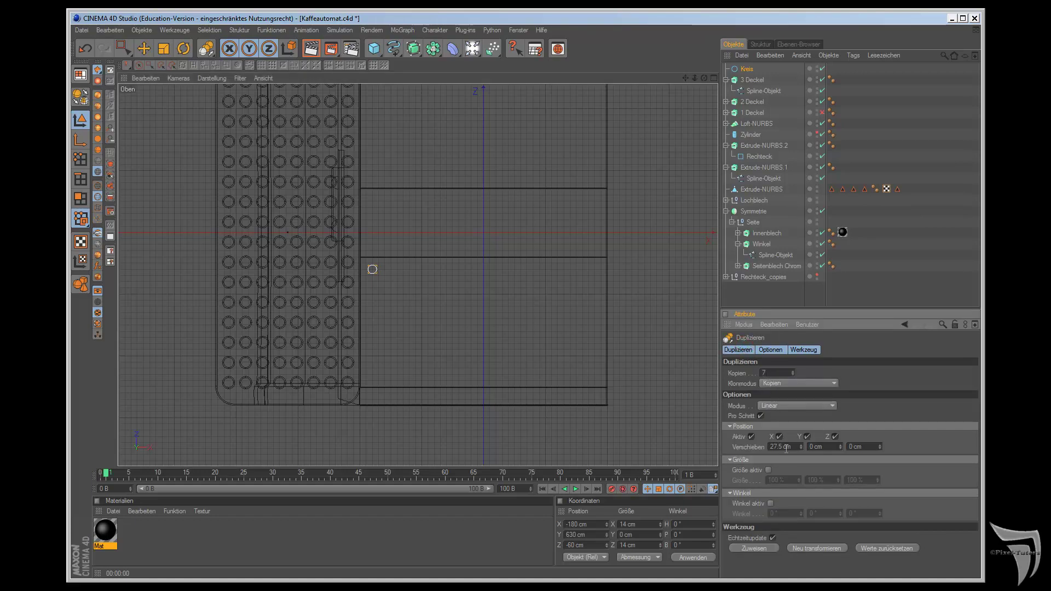
click(751, 547)
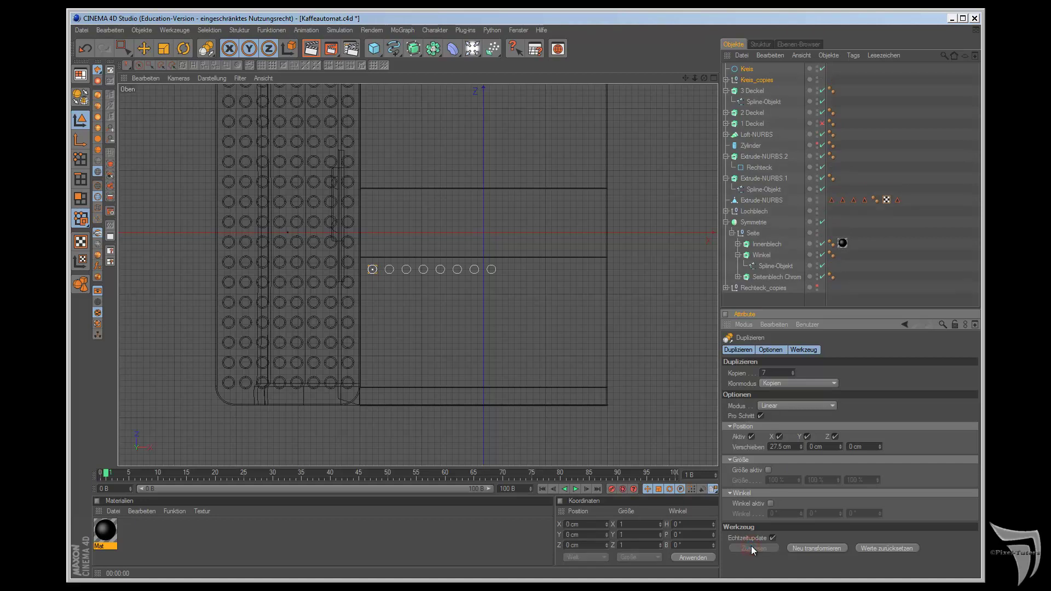
drag(792, 372, 793, 373)
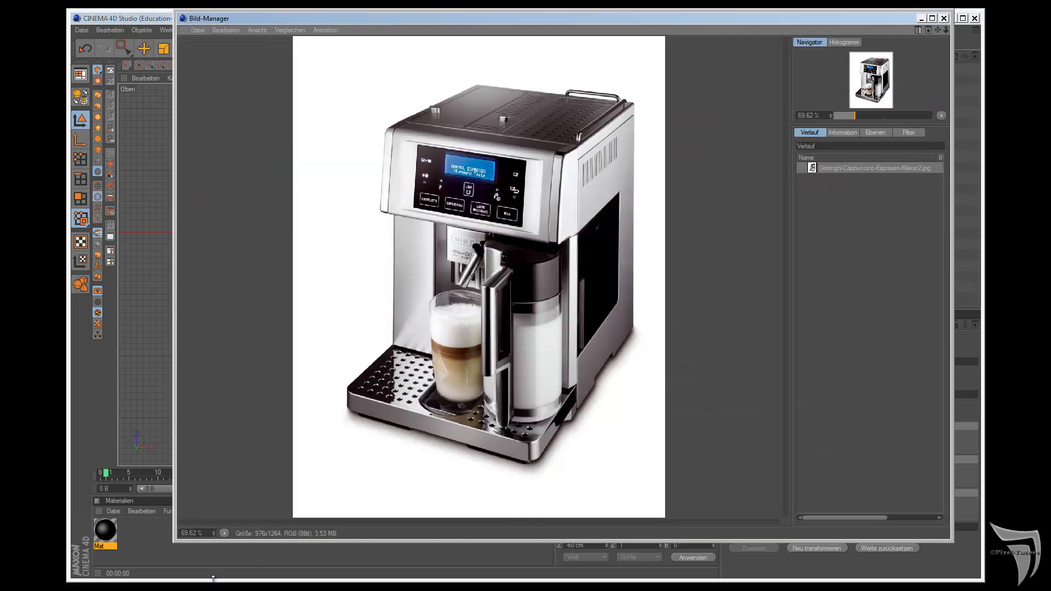
click(918, 19)
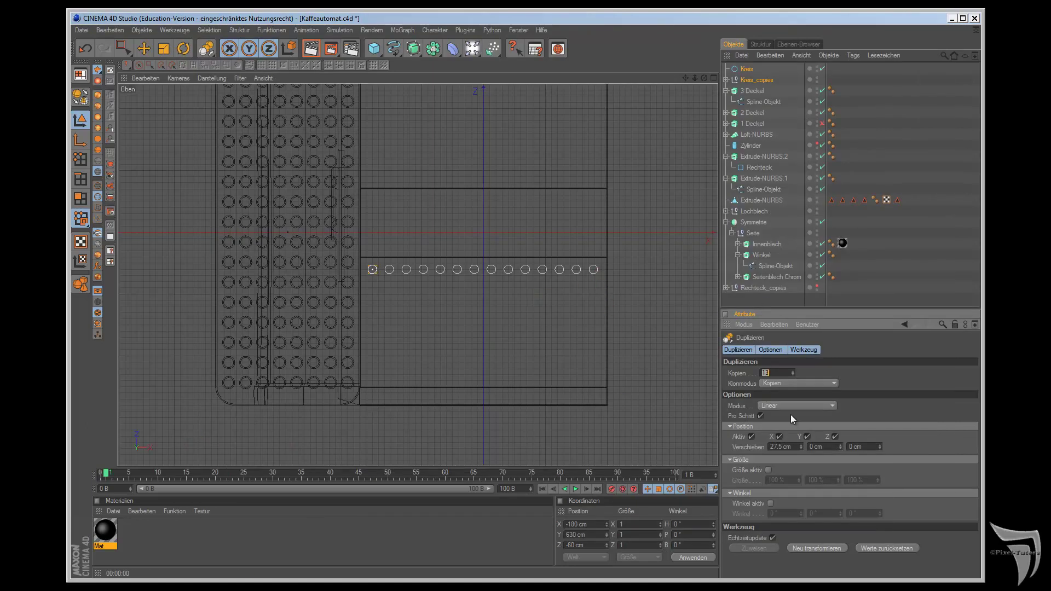
click(800, 444)
click(801, 448)
click(772, 447)
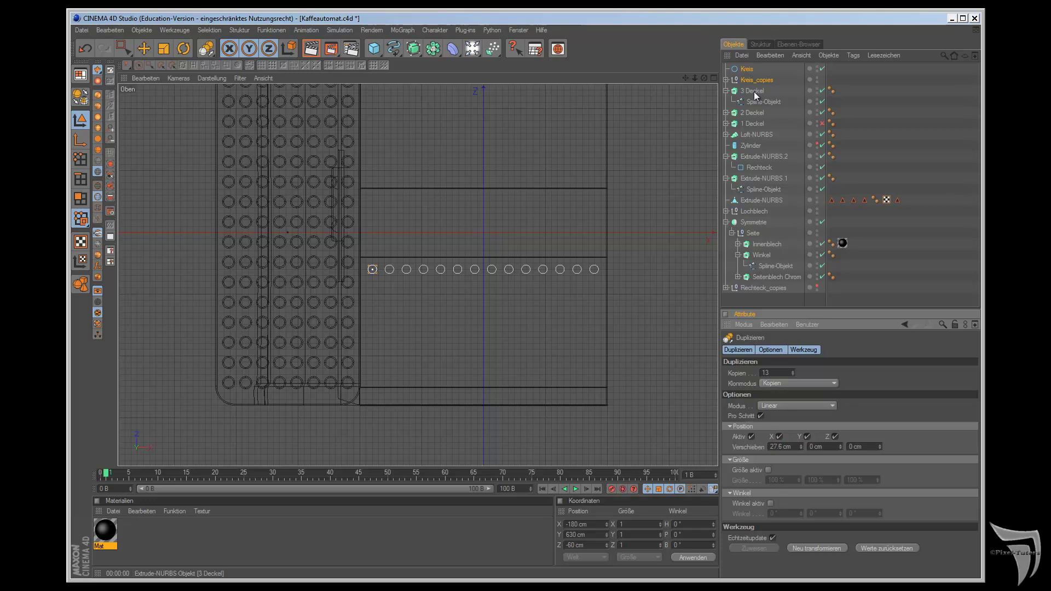
click(725, 80)
mouse_move(741, 66)
mouse_down()
mouse_move(745, 83)
mouse_move(701, 98)
mouse_up()
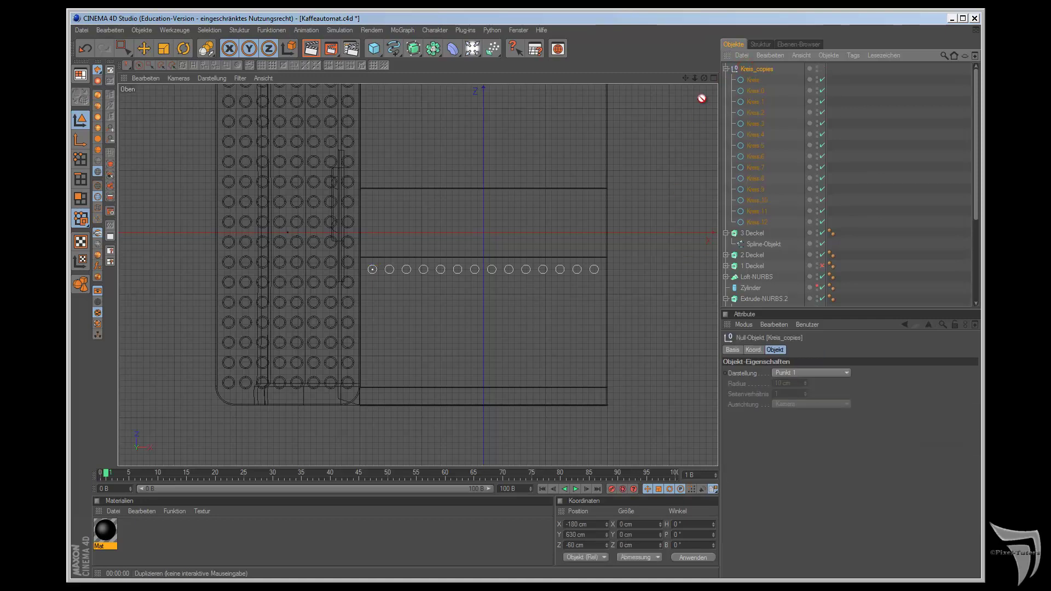
Step: Duplicate the circle row into 6 copies with 0 X offset and a negative Z offset
click(725, 68)
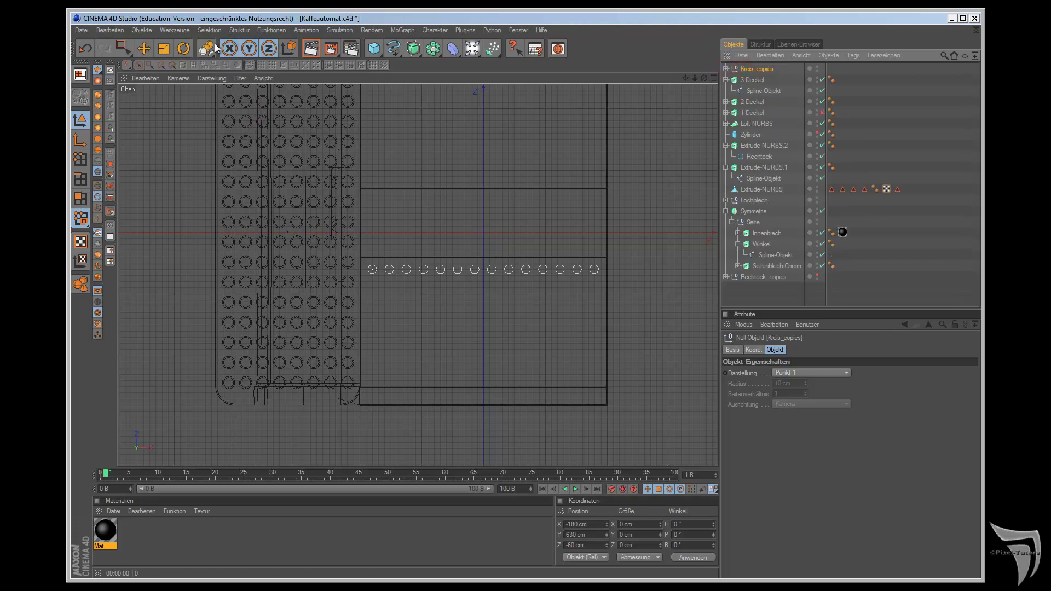
drag(217, 48, 246, 57)
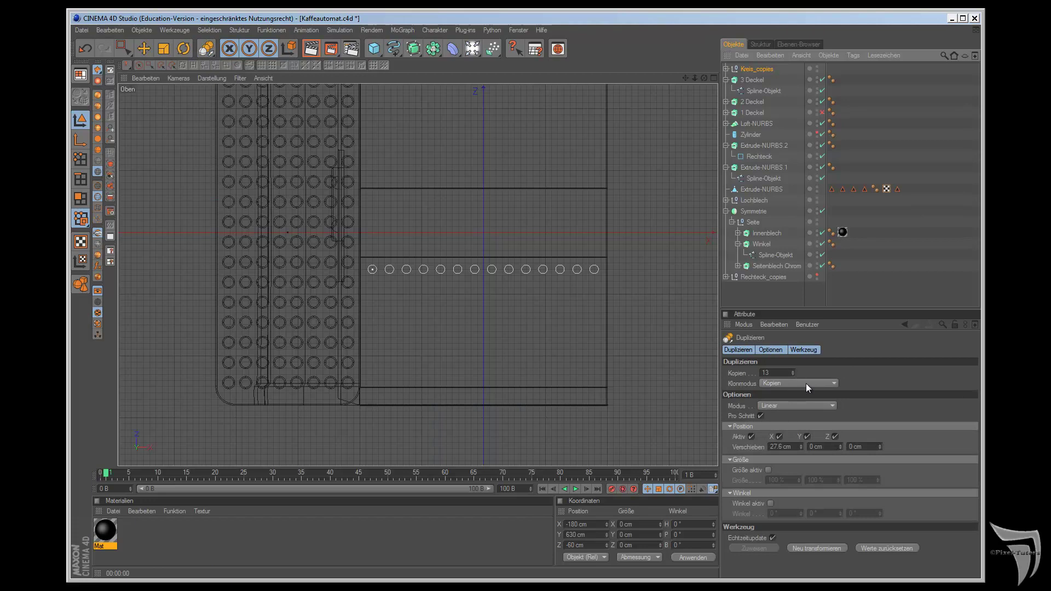
click(776, 373)
text(6)
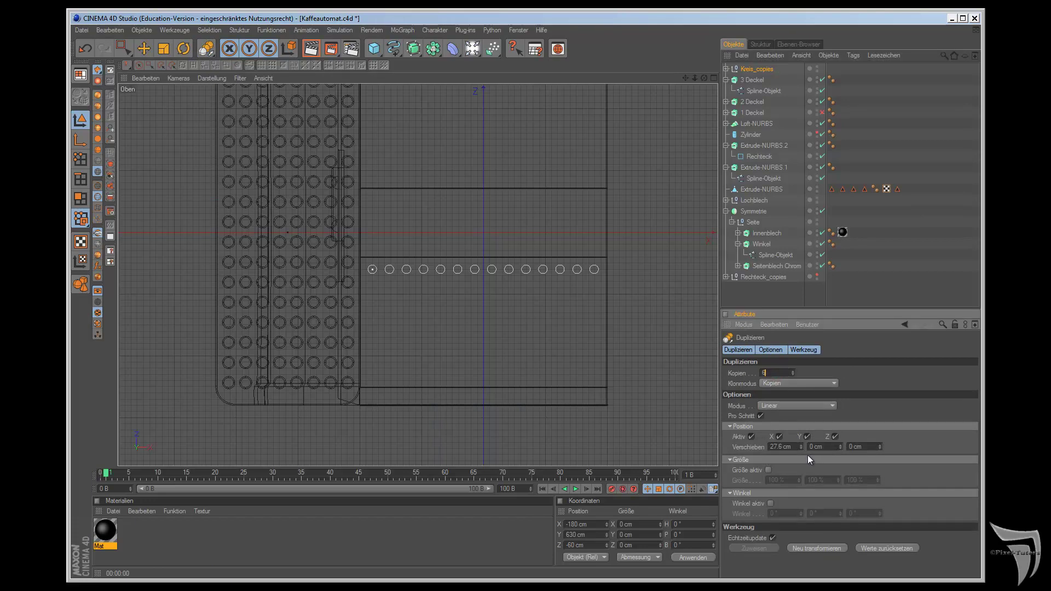
click(784, 447)
key(Return)
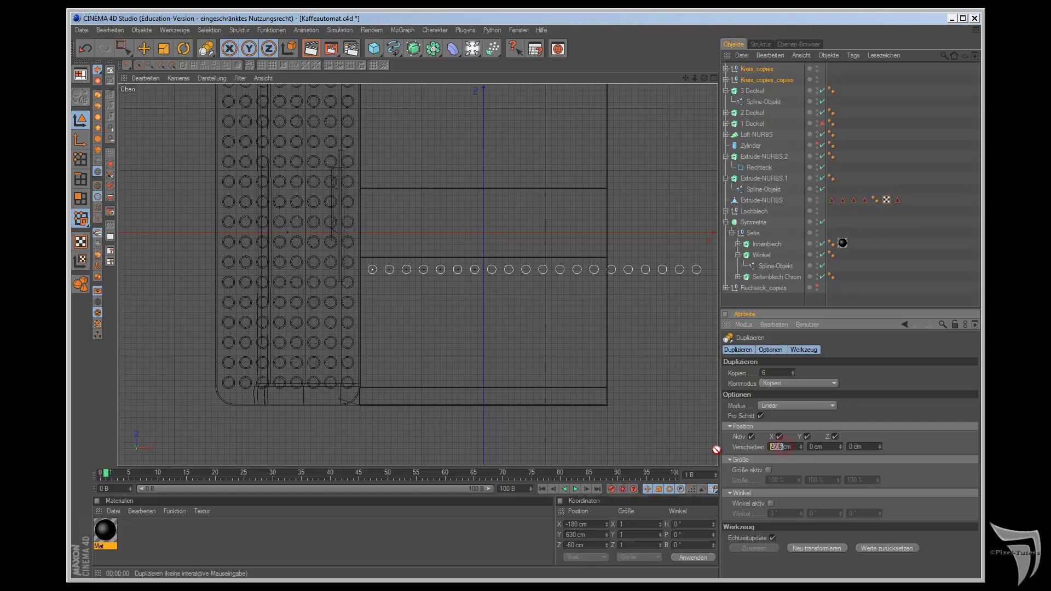
text(0)
click(855, 446)
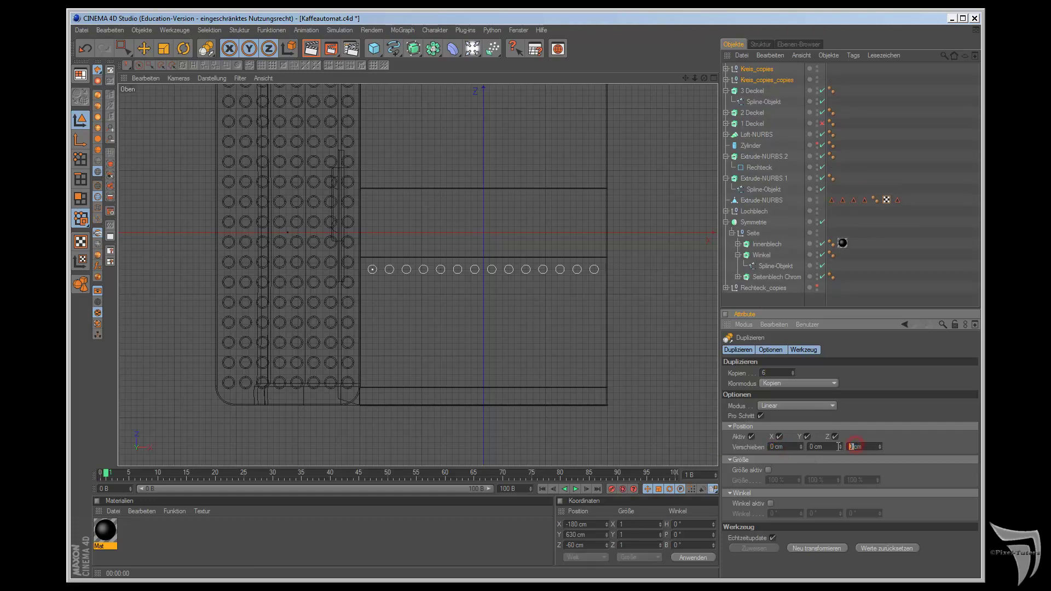
text(-20)
key(Return)
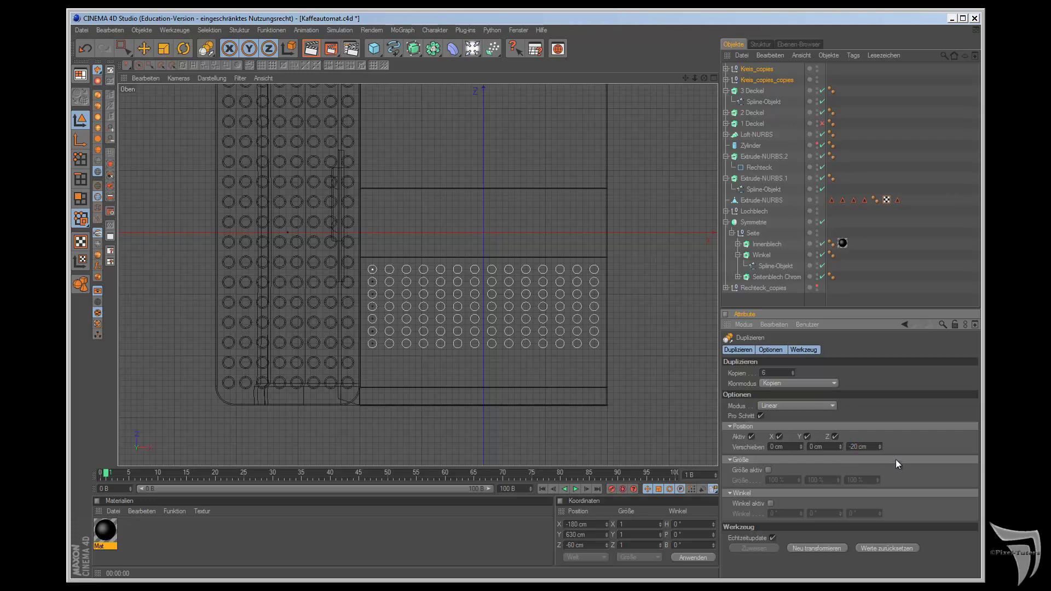
Step: Fine-tune the row spacing along Z to -28.3 cm
drag(881, 445, 881, 445)
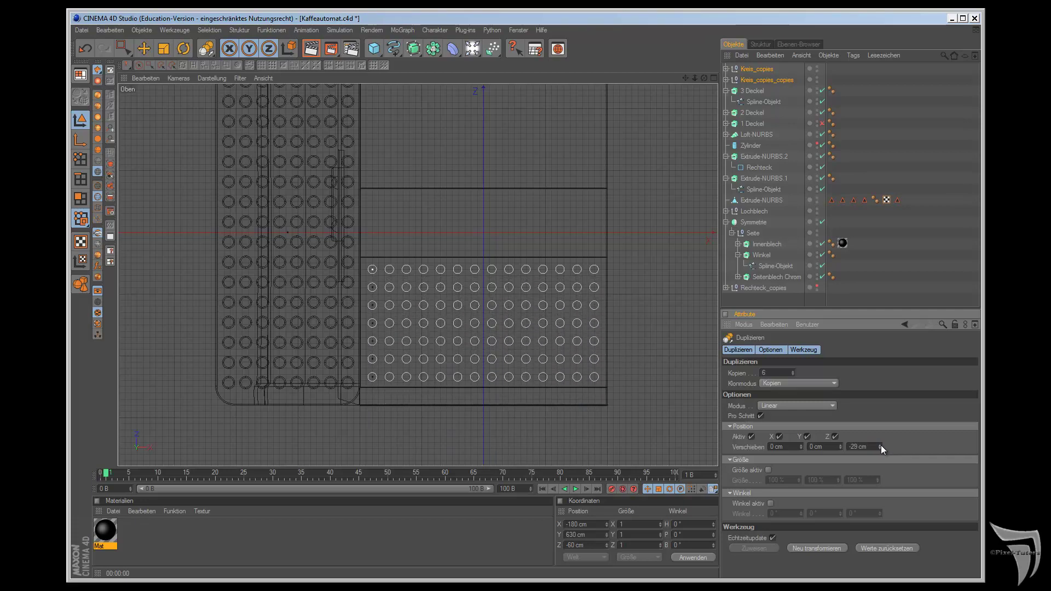
scroll(706, 399, up, 2)
scroll(702, 427, up, 2)
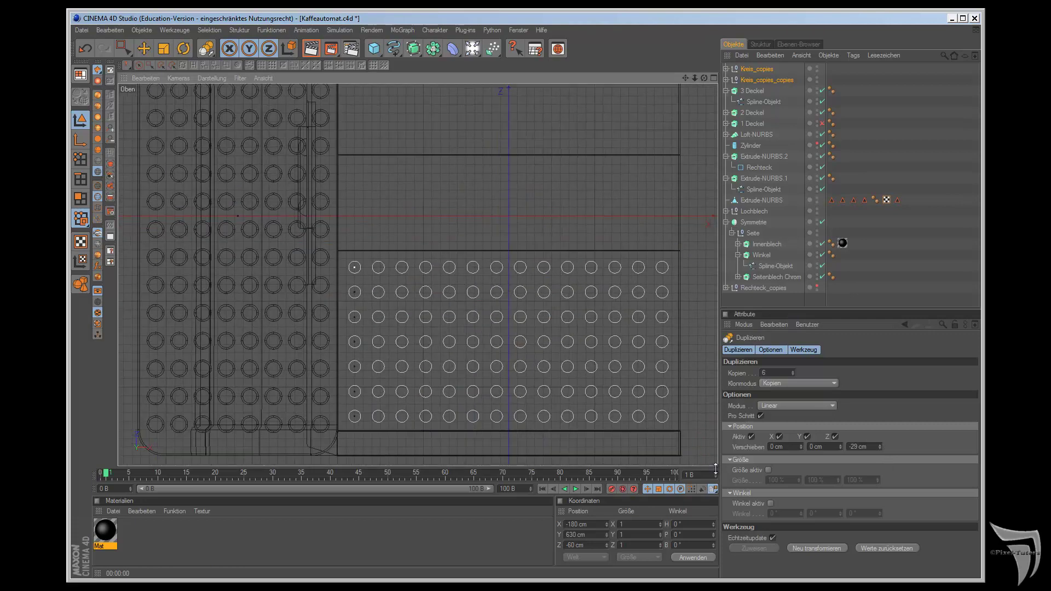
click(878, 446)
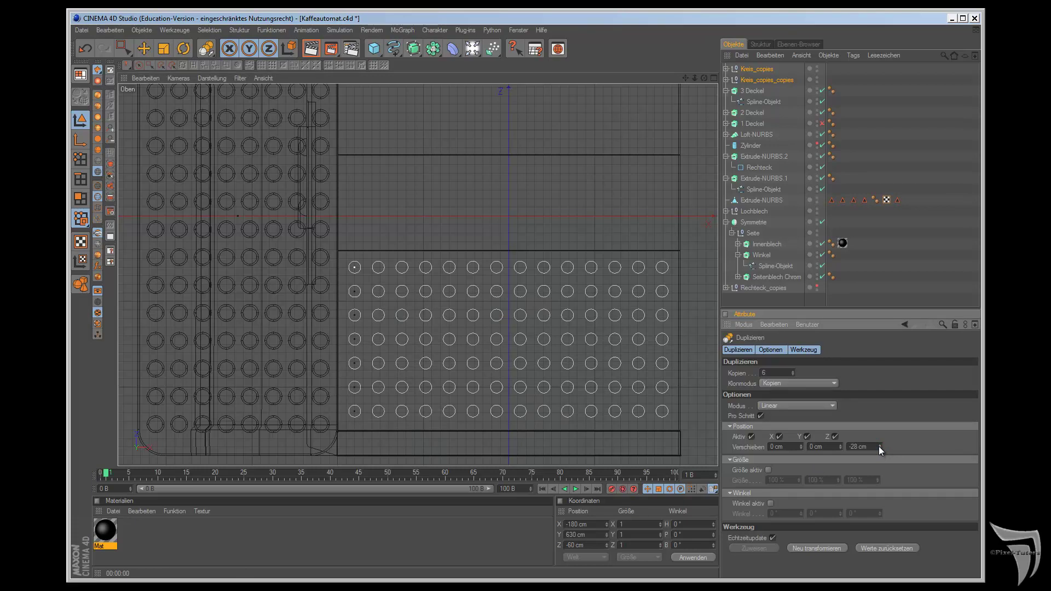
click(879, 448)
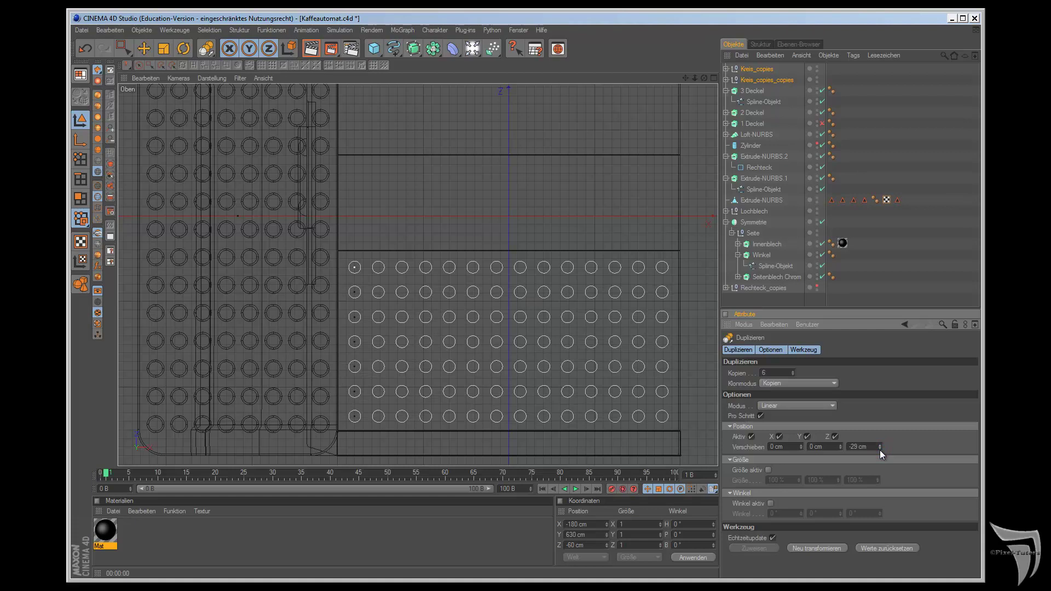
click(881, 444)
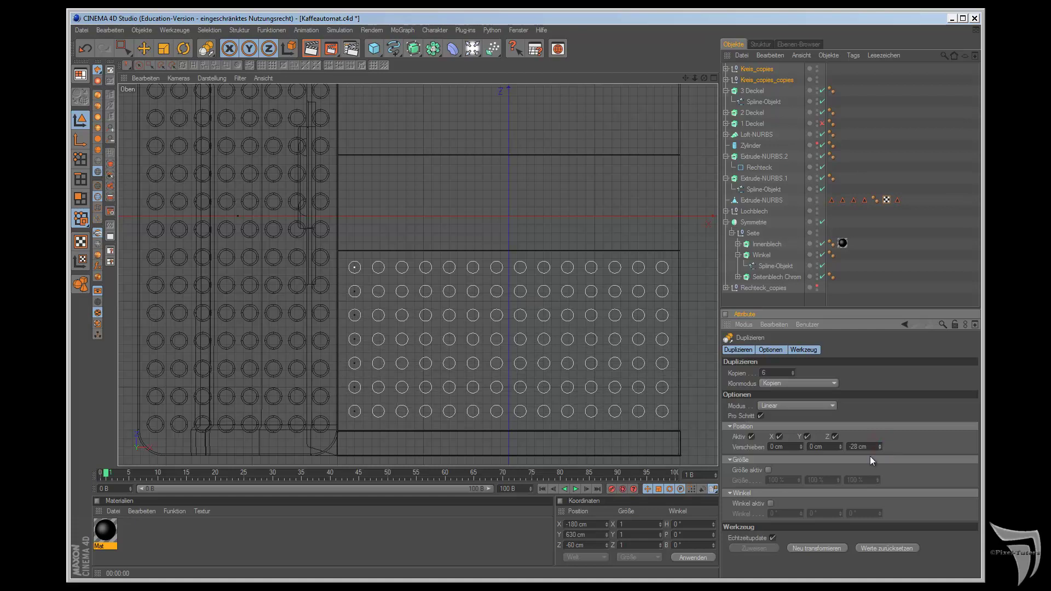
click(858, 446)
text(.5)
key(Return)
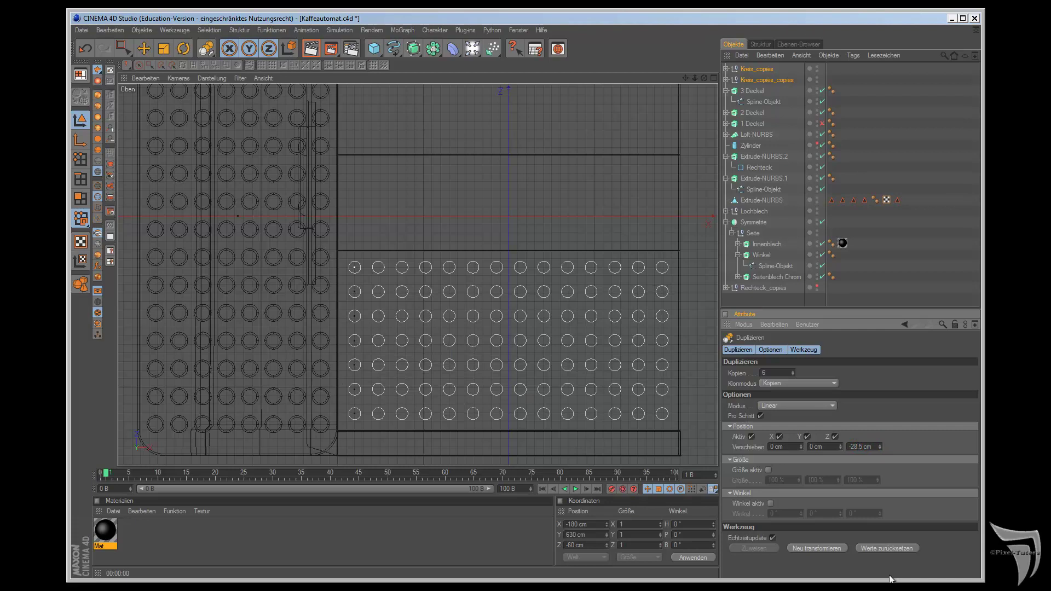
click(860, 447)
text(3)
key(Return)
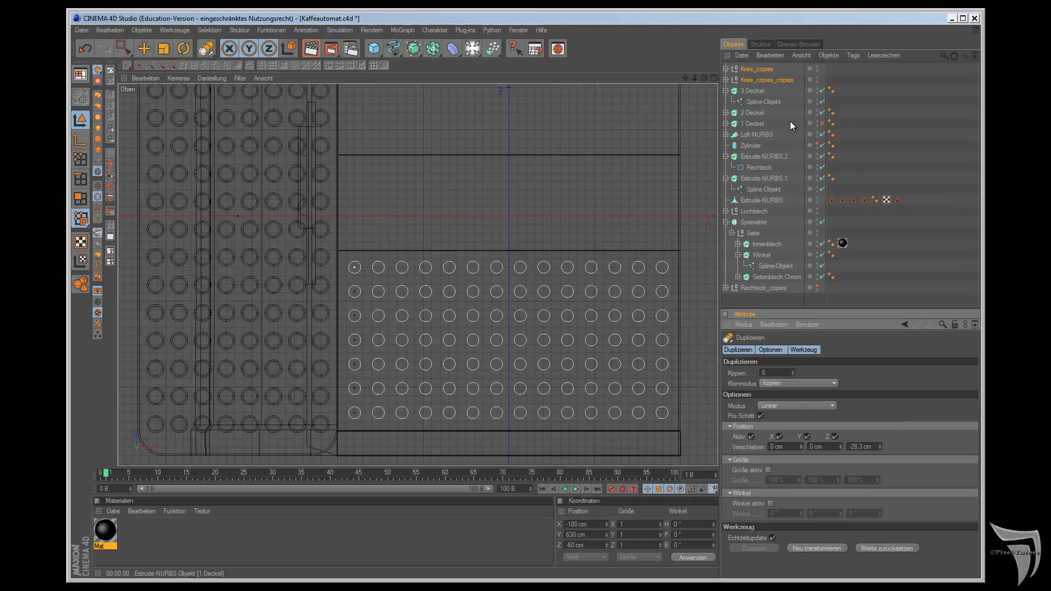
Step: Move Spline-Objekt.1 to the top level and make all grid circles editable splines
click(726, 124)
click(756, 136)
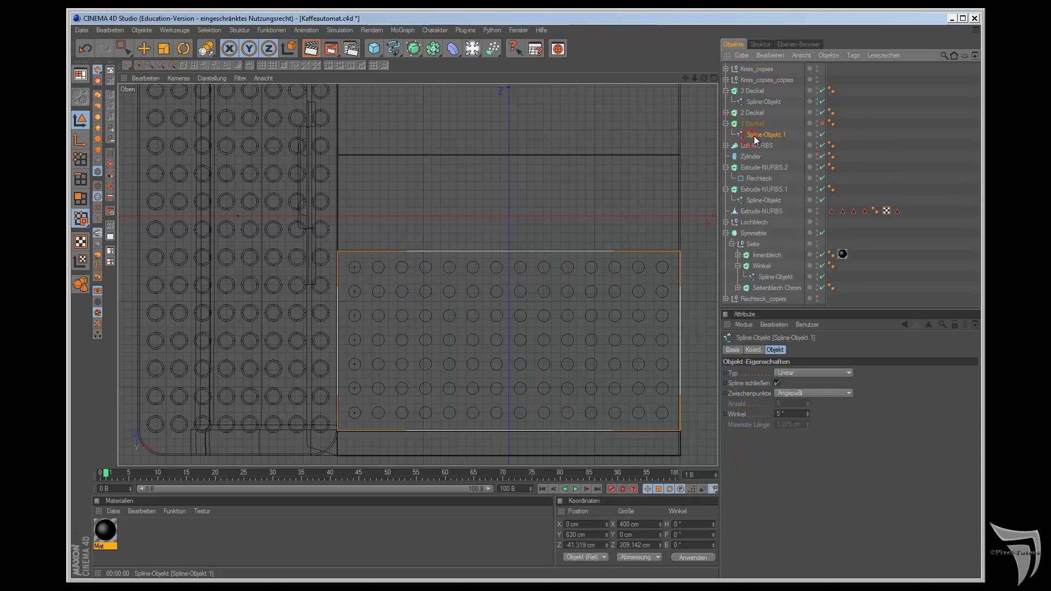
drag(754, 137, 746, 85)
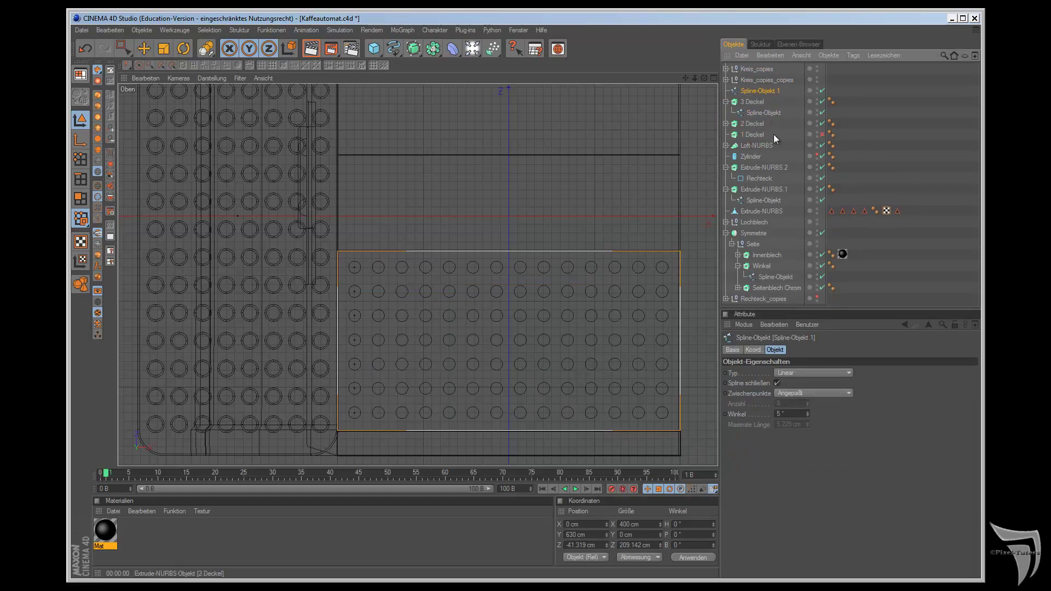
click(757, 69)
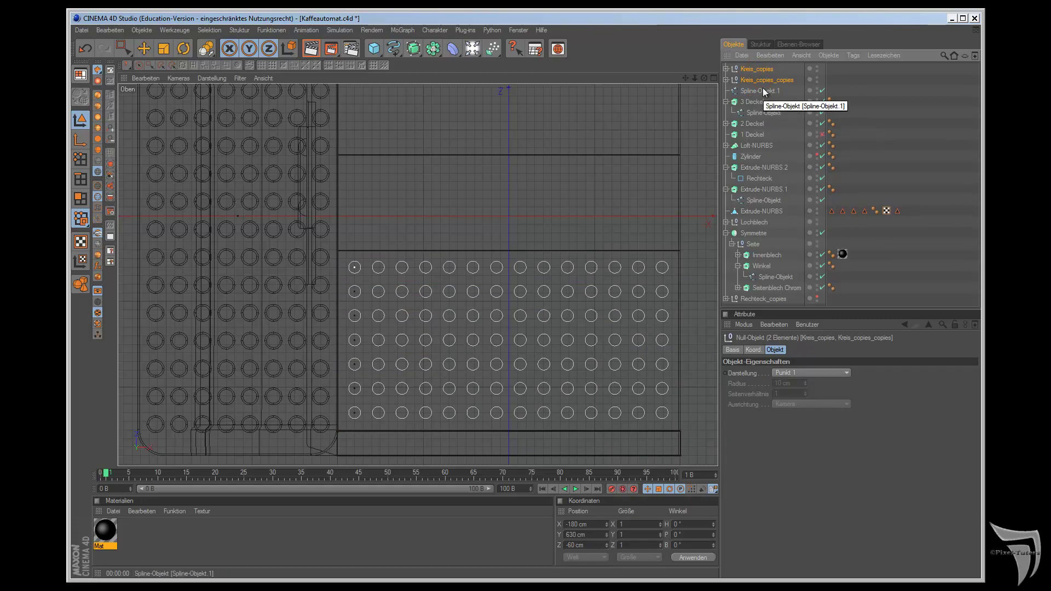
right_click(758, 82)
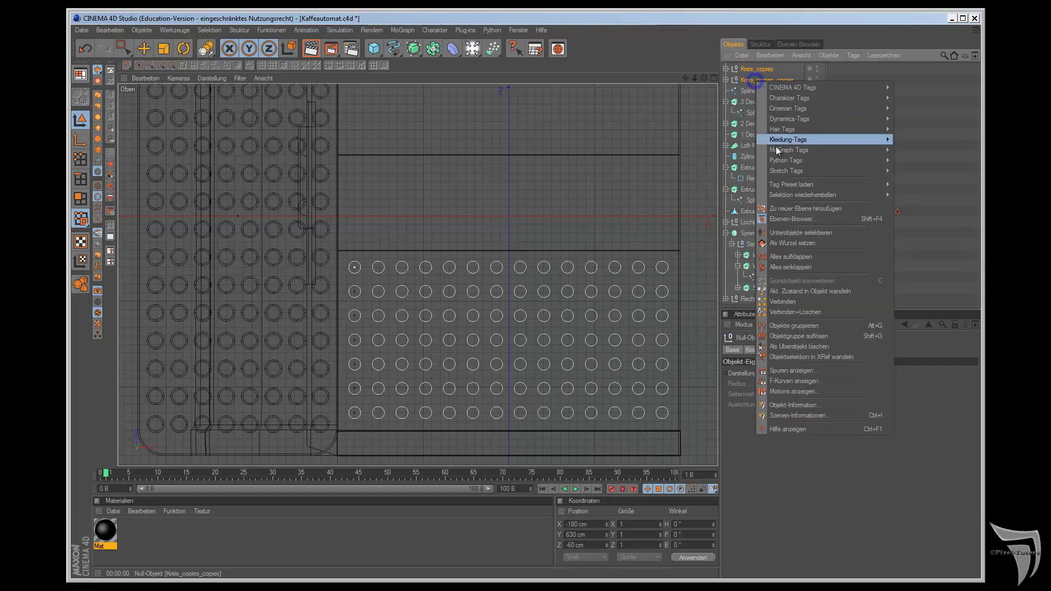
click(803, 234)
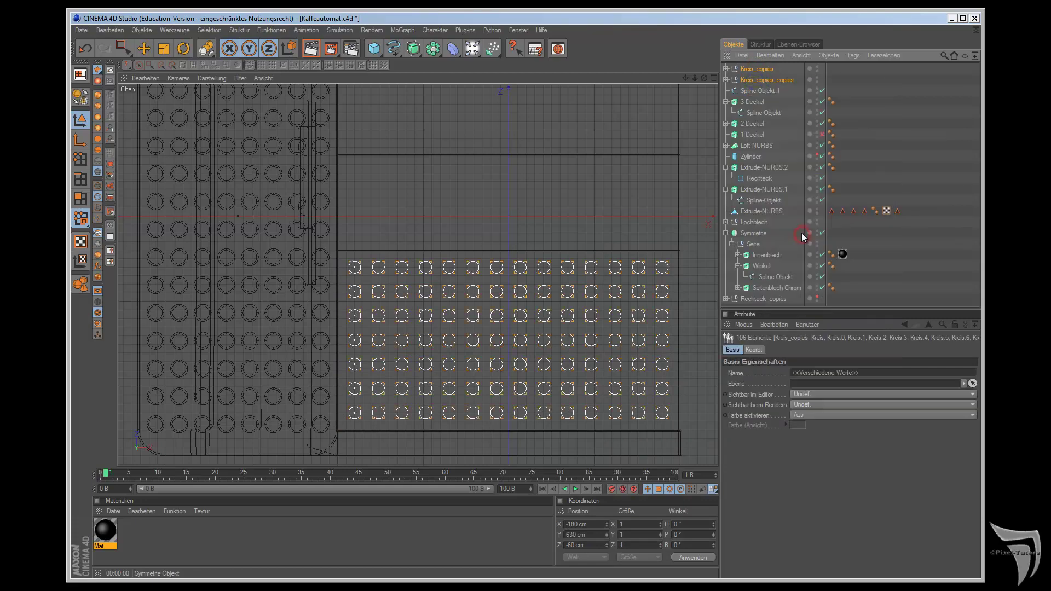
click(86, 100)
click(78, 160)
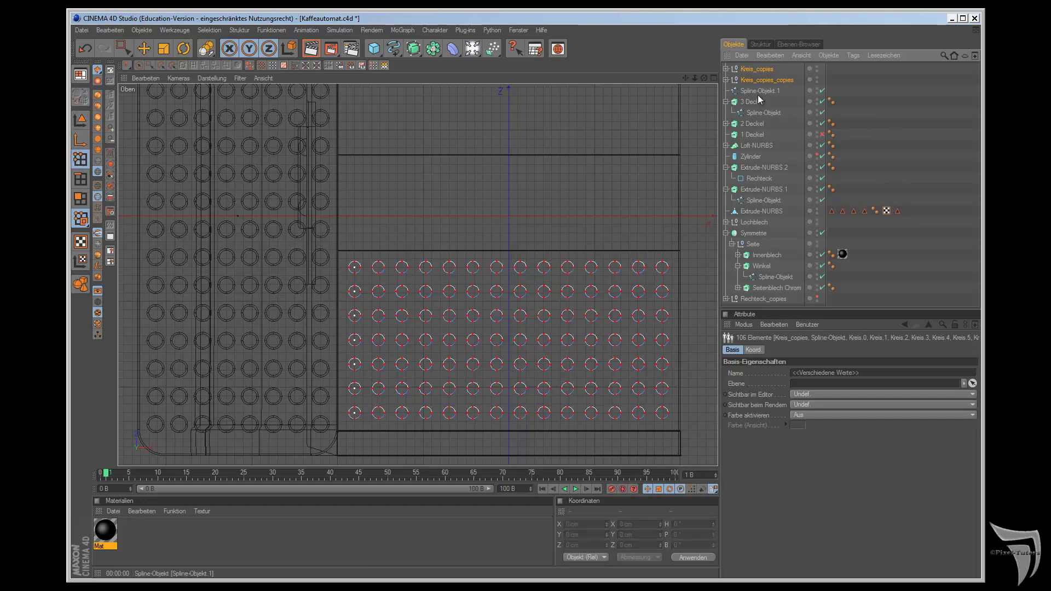
Step: Connect all child circles and the lid outline into one spline, Kreis_copies.1
click(756, 69)
ctrl+click(759, 79)
right_click(760, 79)
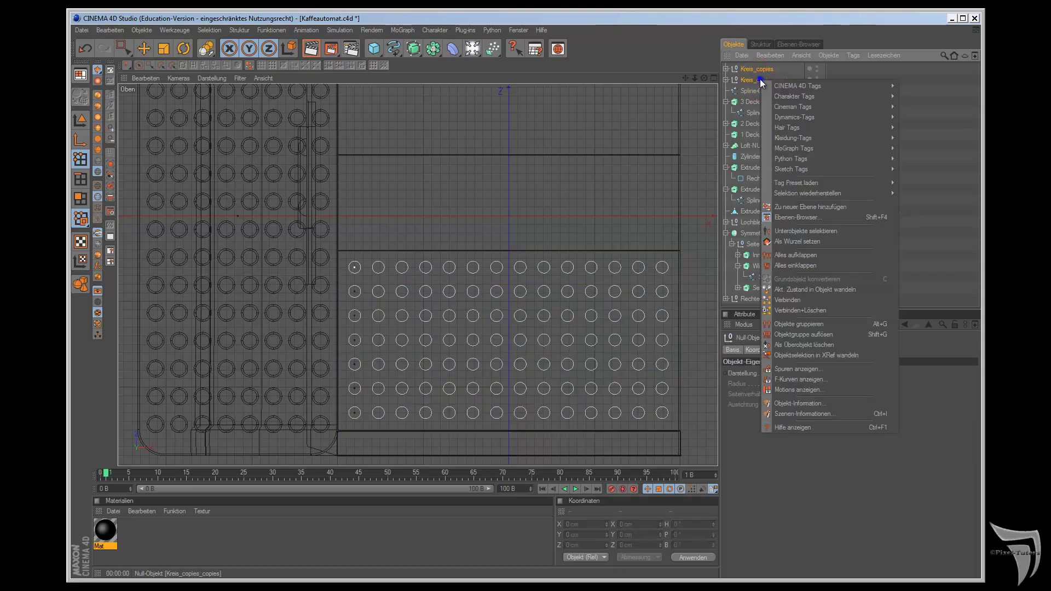
click(805, 232)
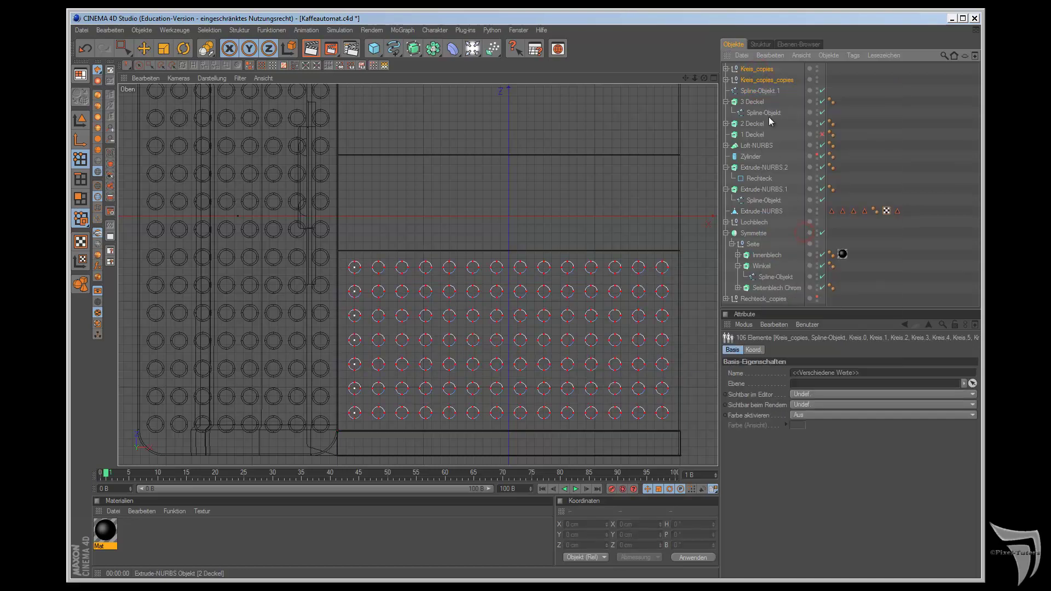
right_click(763, 90)
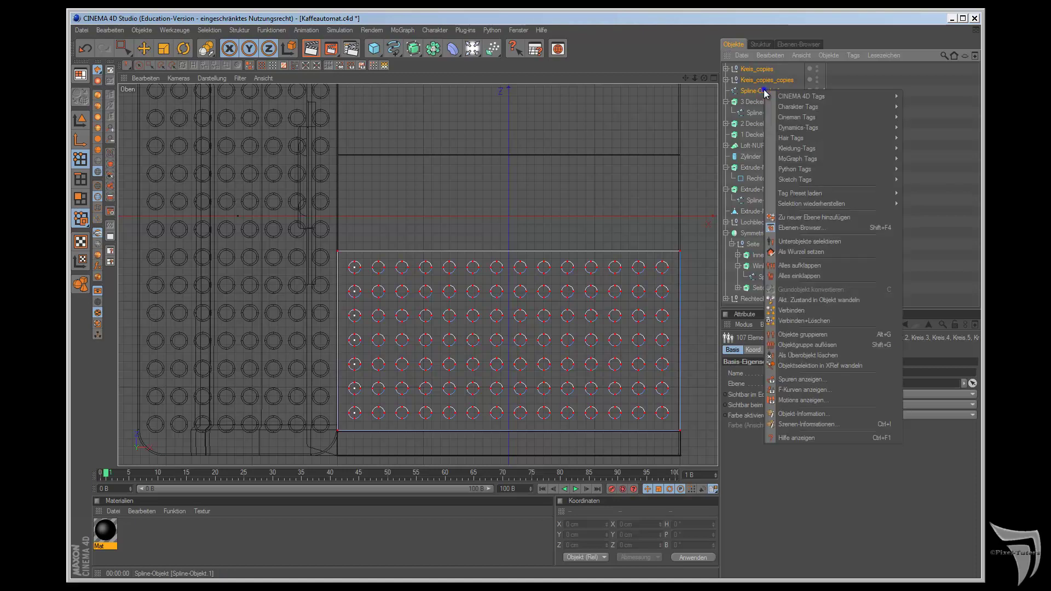
click(827, 308)
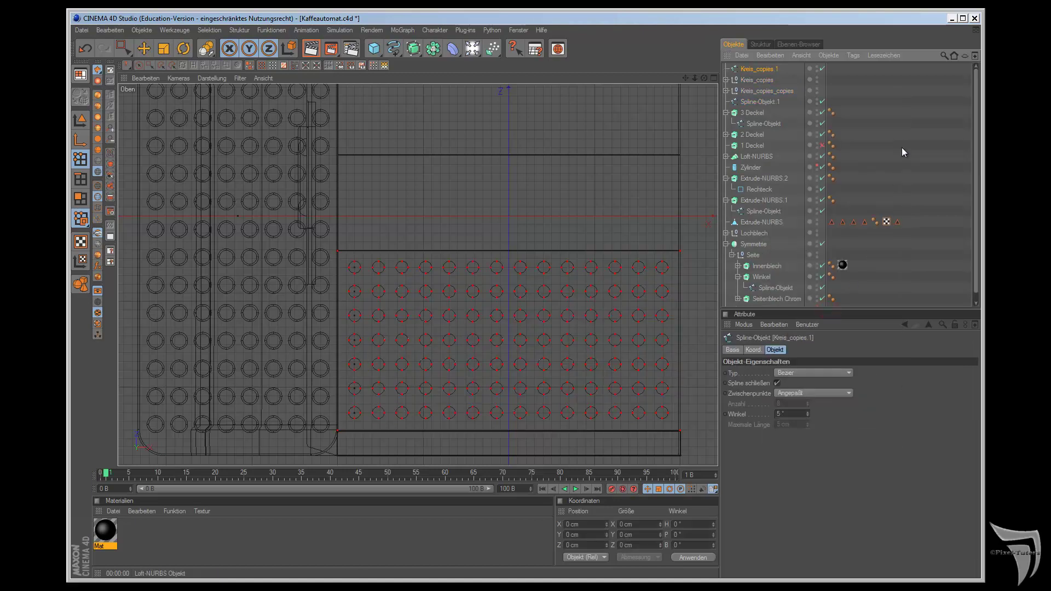
Step: Delete the original circle groups and leftover Spline-Objekt.1, keeping Kreis_copies.1
click(758, 81)
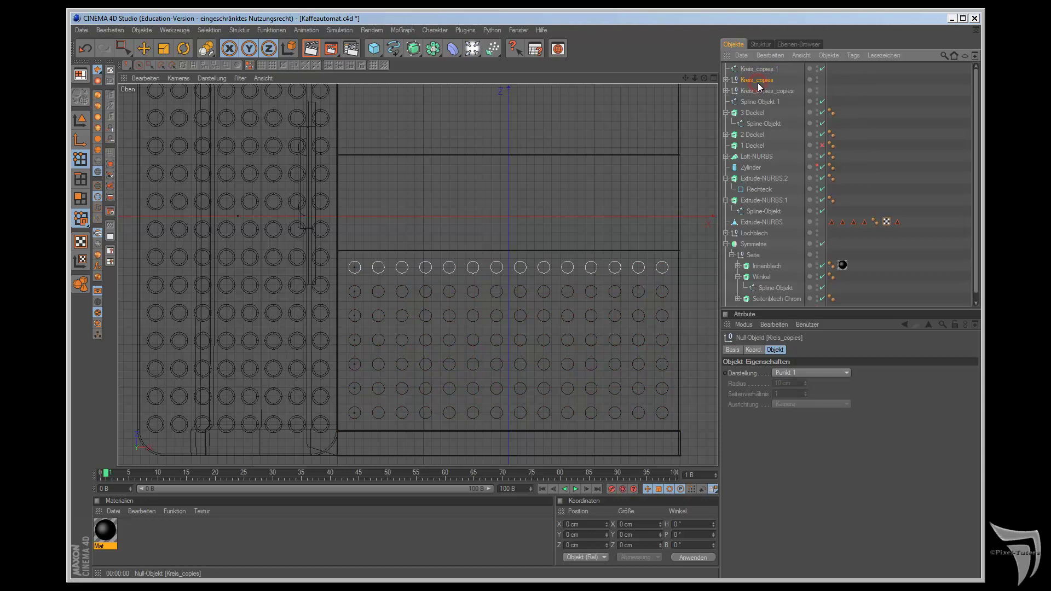
key(Delete)
click(757, 84)
key(Delete)
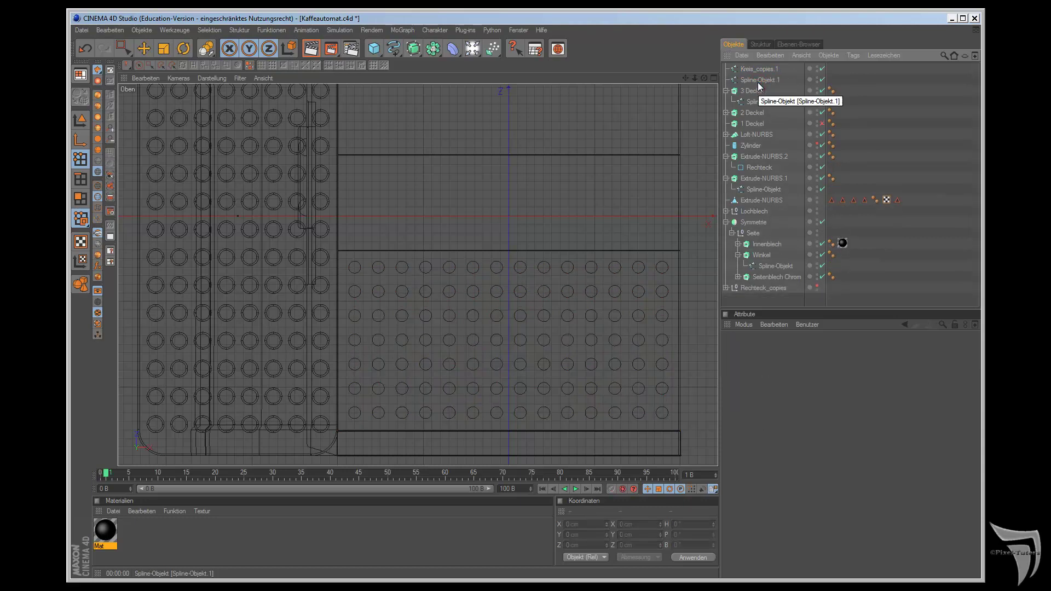
click(761, 72)
click(760, 79)
key(Delete)
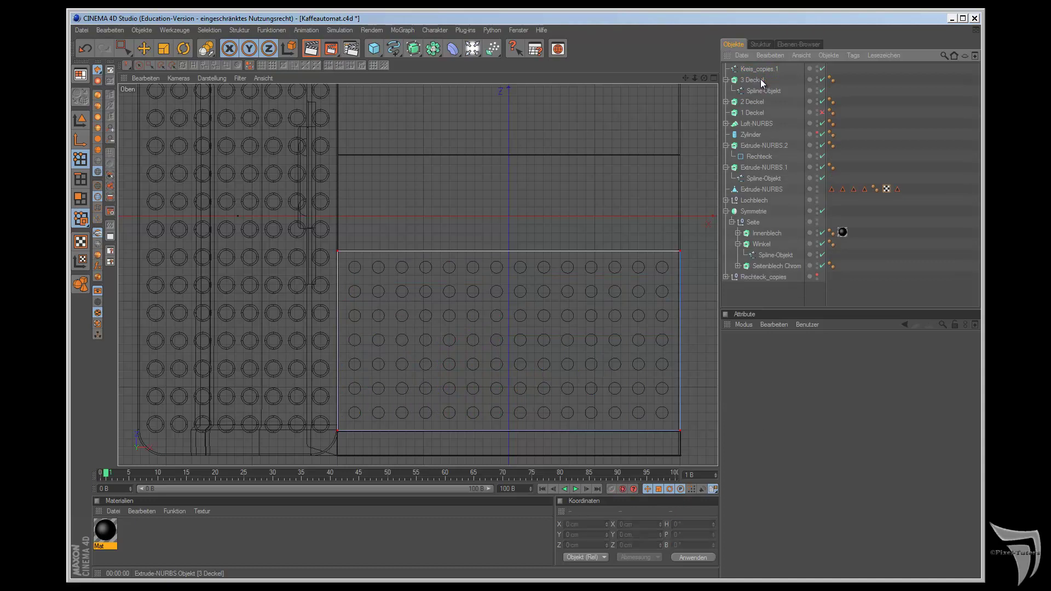
click(760, 70)
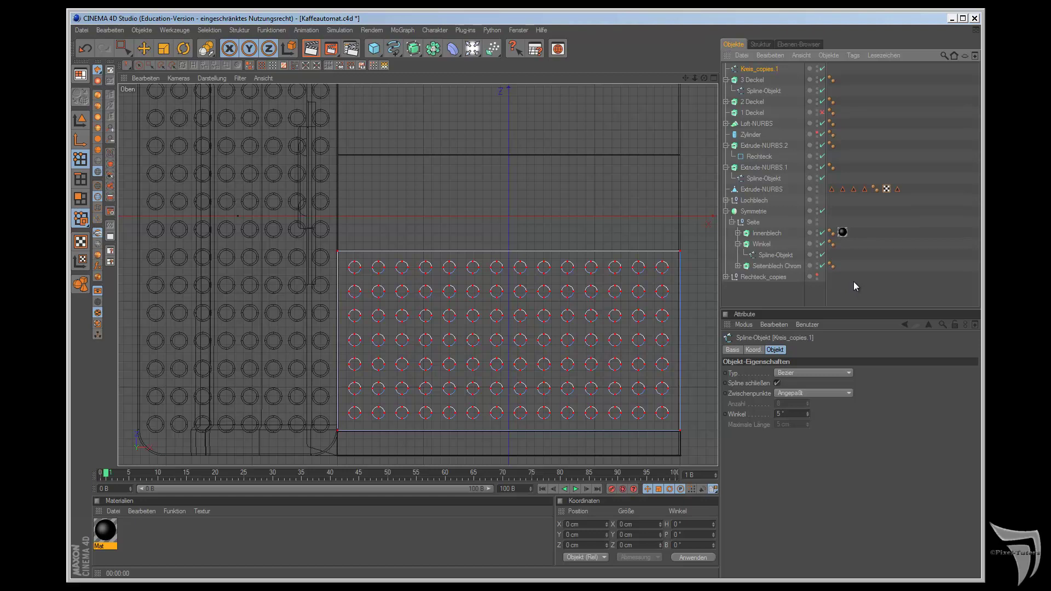
Step: Nest Kreis_copies.1 inside 1 Deckel to punch round holes, then frame the lid in perspective
drag(758, 69, 755, 113)
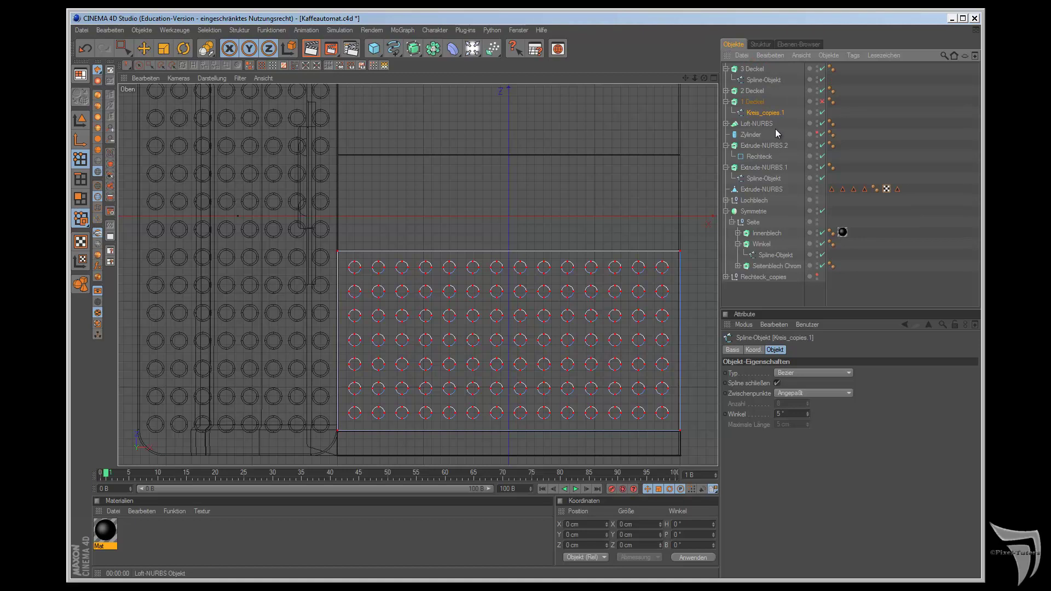
key(F1)
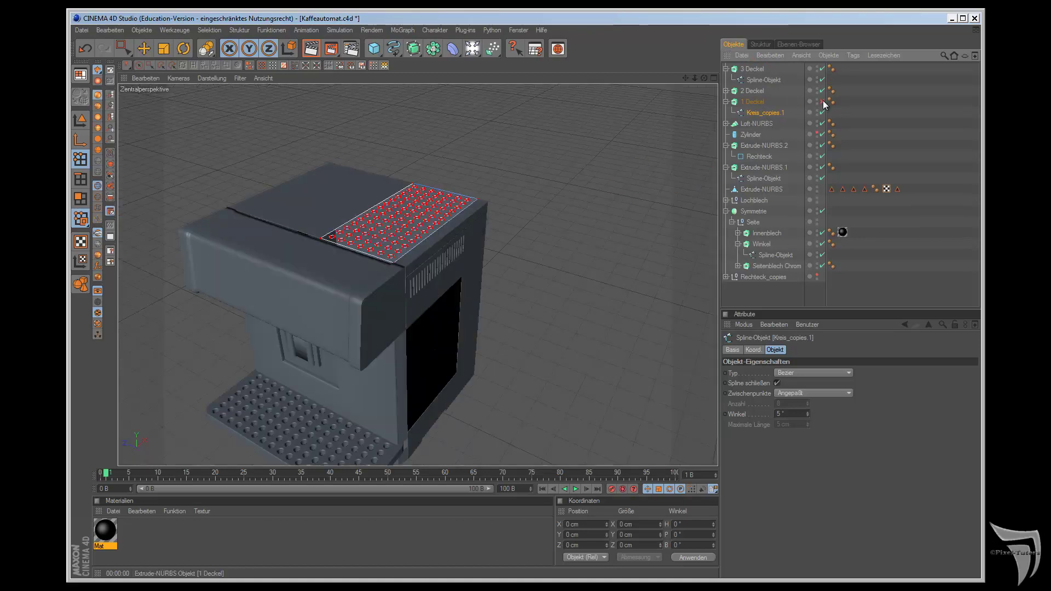
scroll(571, 221, up, 2)
scroll(615, 193, up, 3)
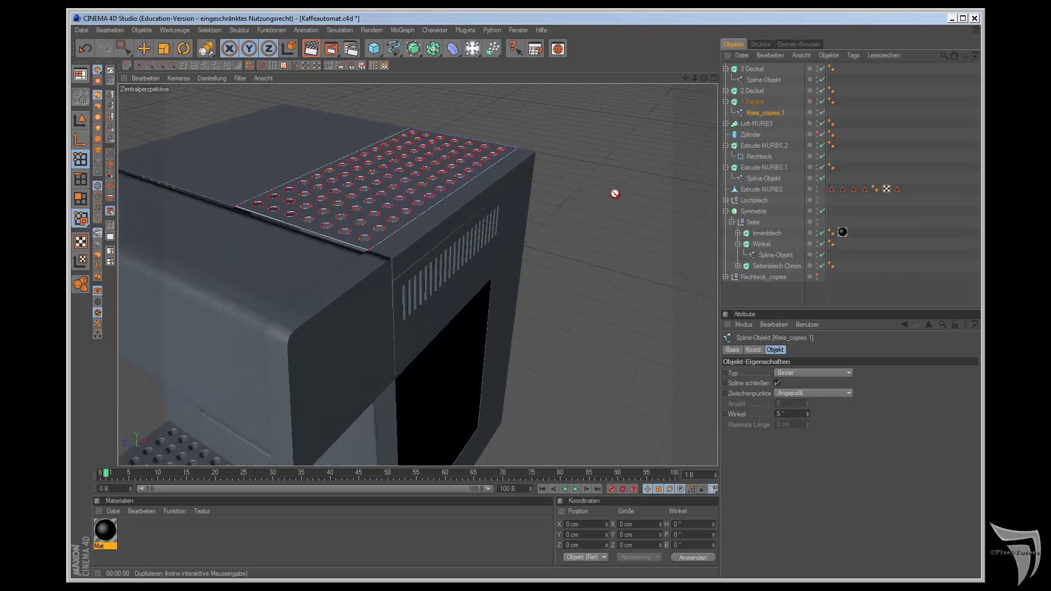
drag(684, 78, 591, 325)
drag(680, 93, 679, 94)
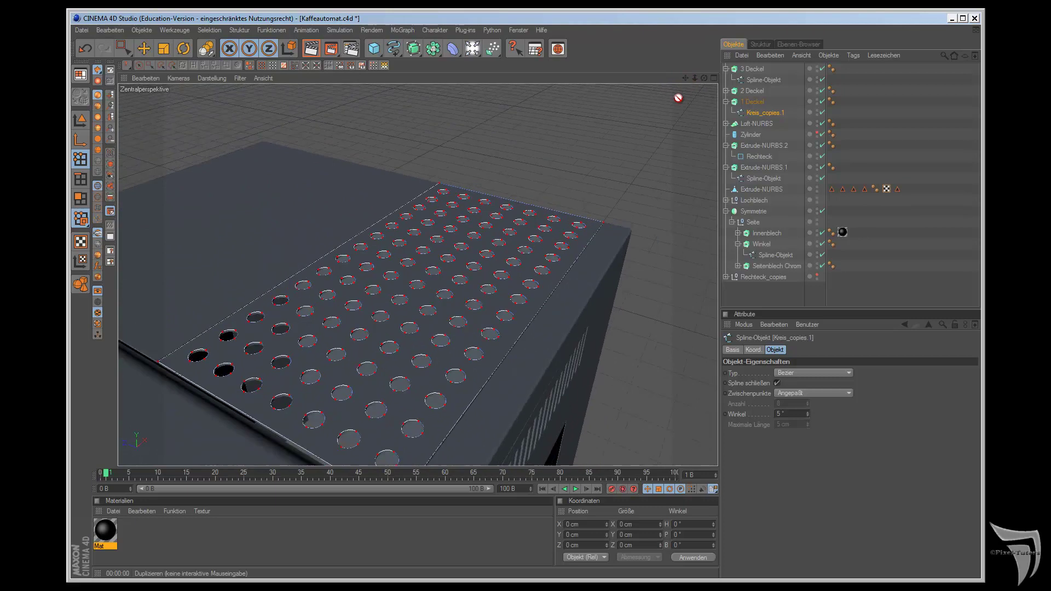
Step: Give 1 Deckel's start cap a rounded fillet (Deckflächen und Rundung)
click(754, 101)
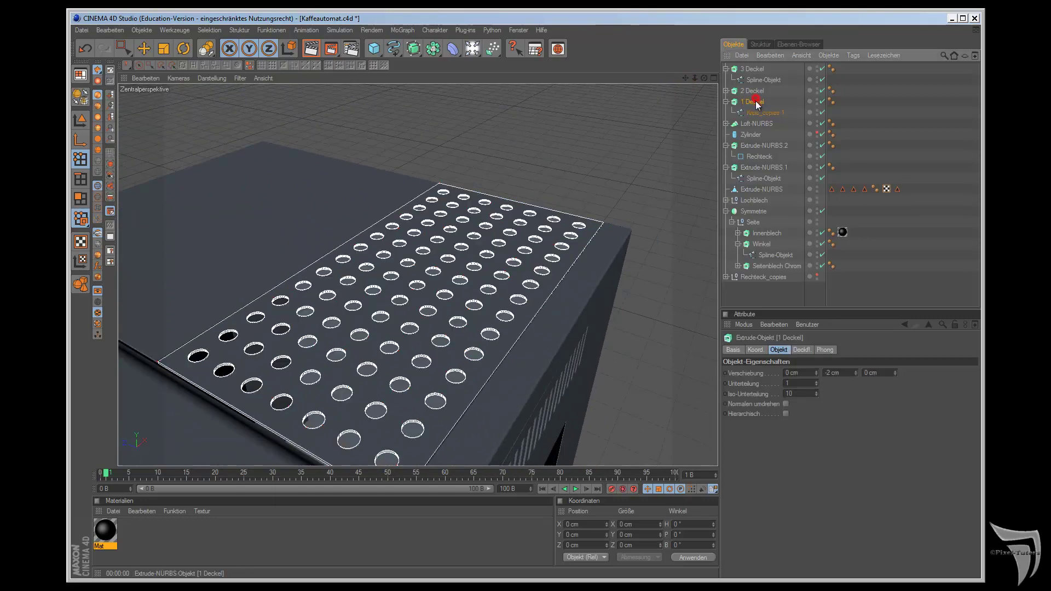
click(808, 350)
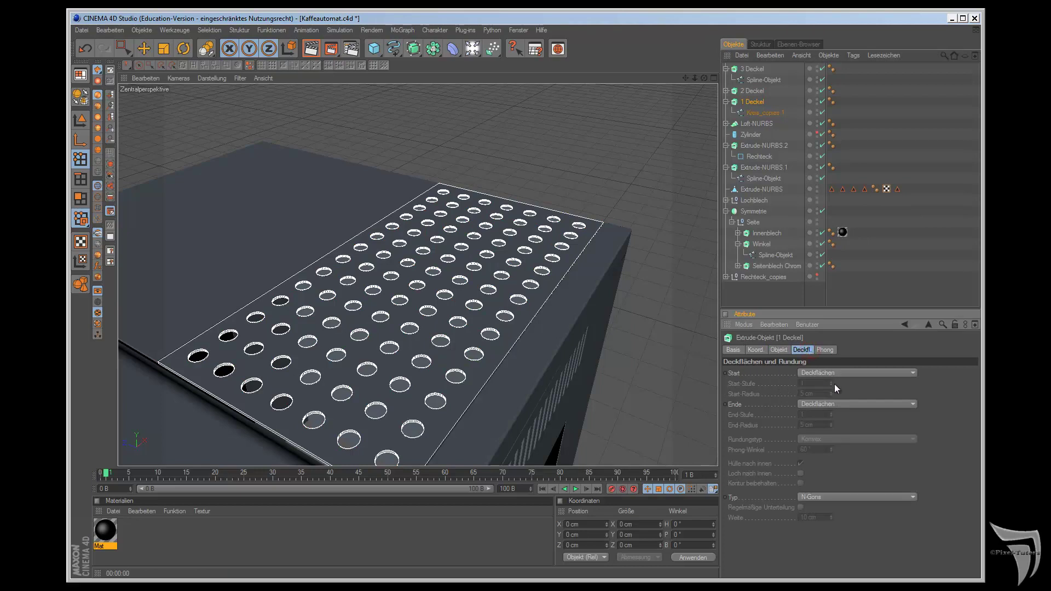
click(840, 376)
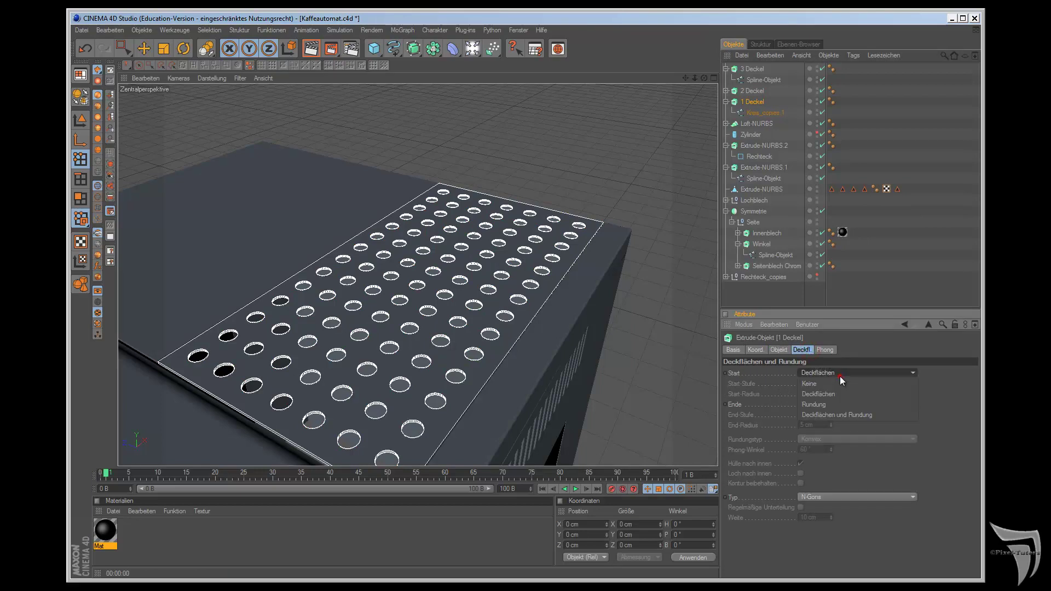
click(846, 414)
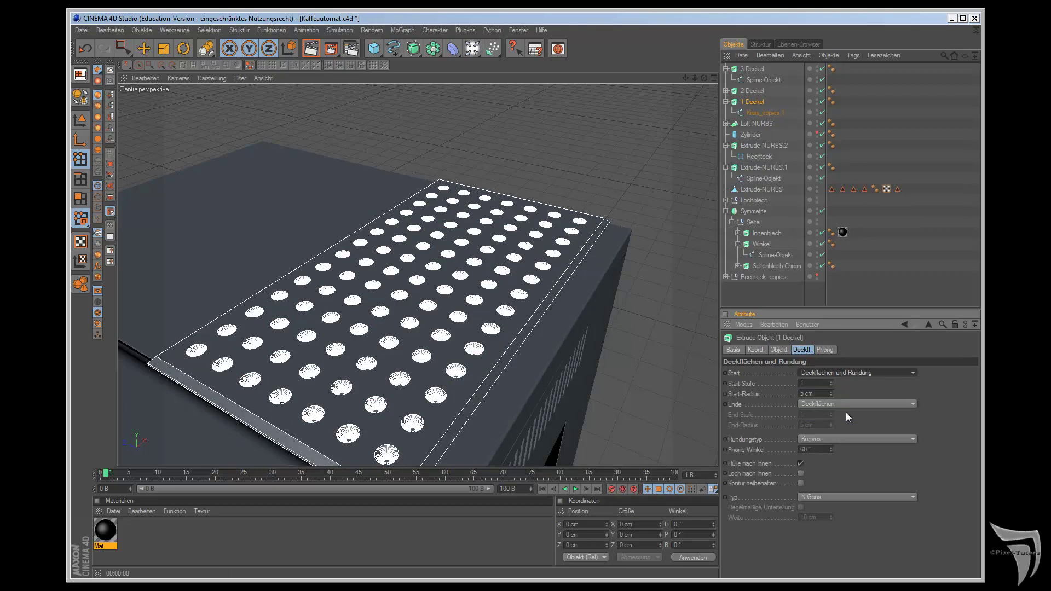
double_click(806, 384)
double_click(807, 394)
text(3)
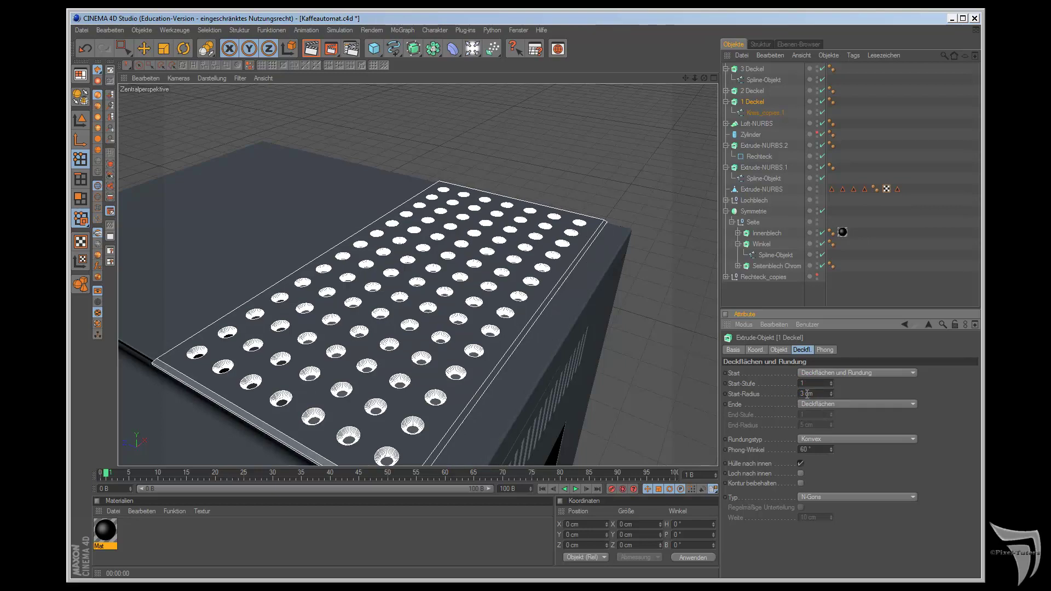
Step: Set the start fillet to 2 steps with a 1 cm radius
double_click(804, 383)
text(0)
text(0)
key(Return)
scroll(643, 348, up, 2)
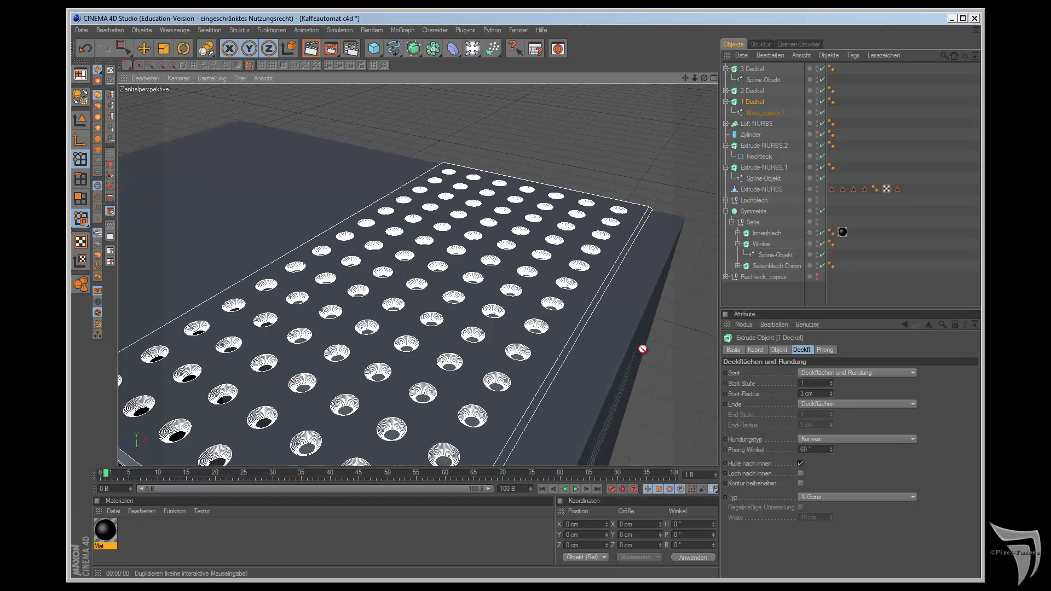
double_click(812, 383)
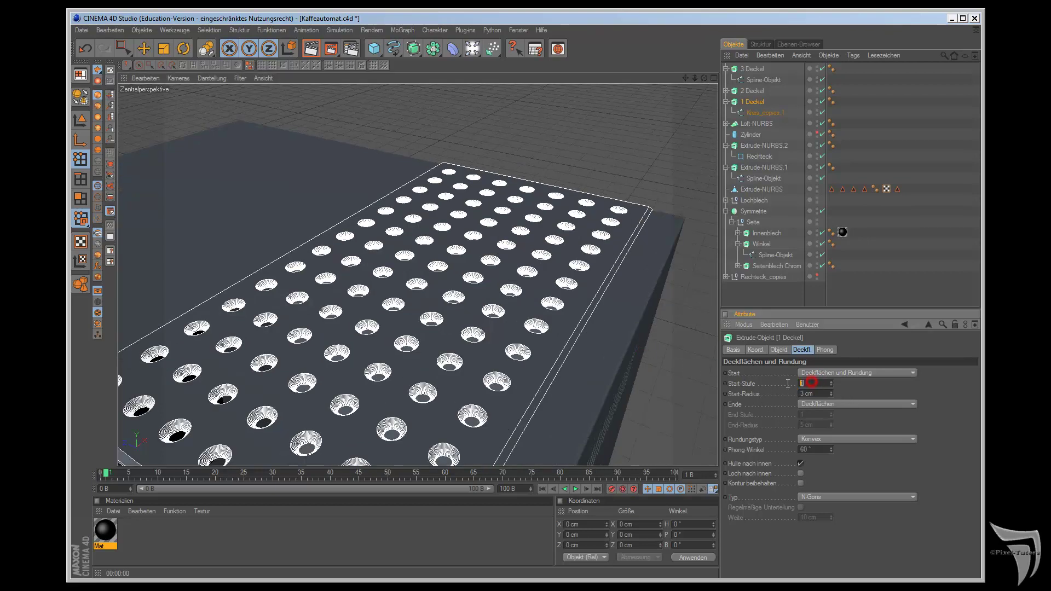
click(803, 394)
text(1)
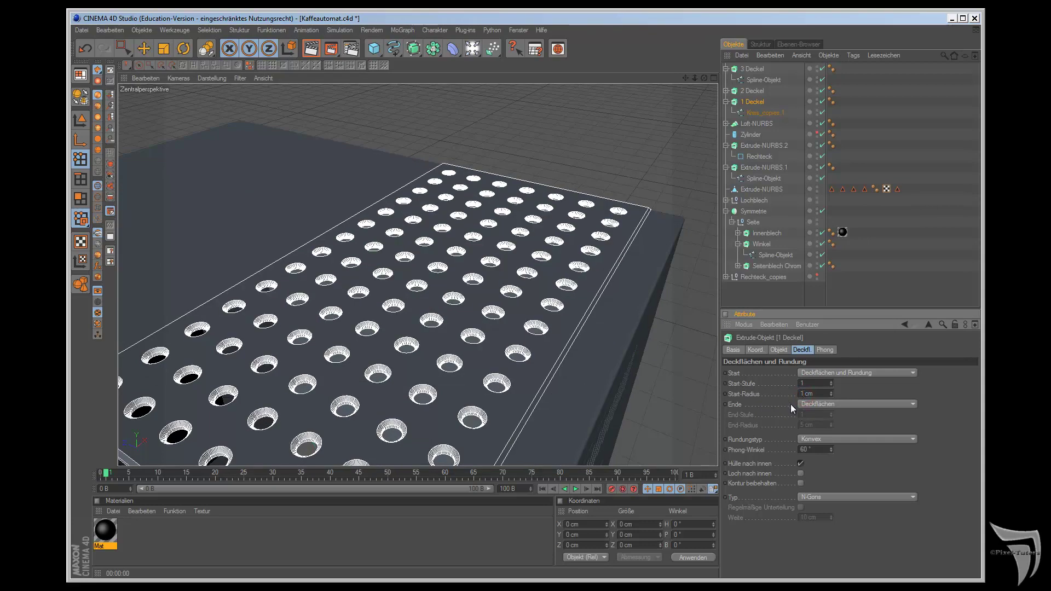
click(805, 384)
text(2)
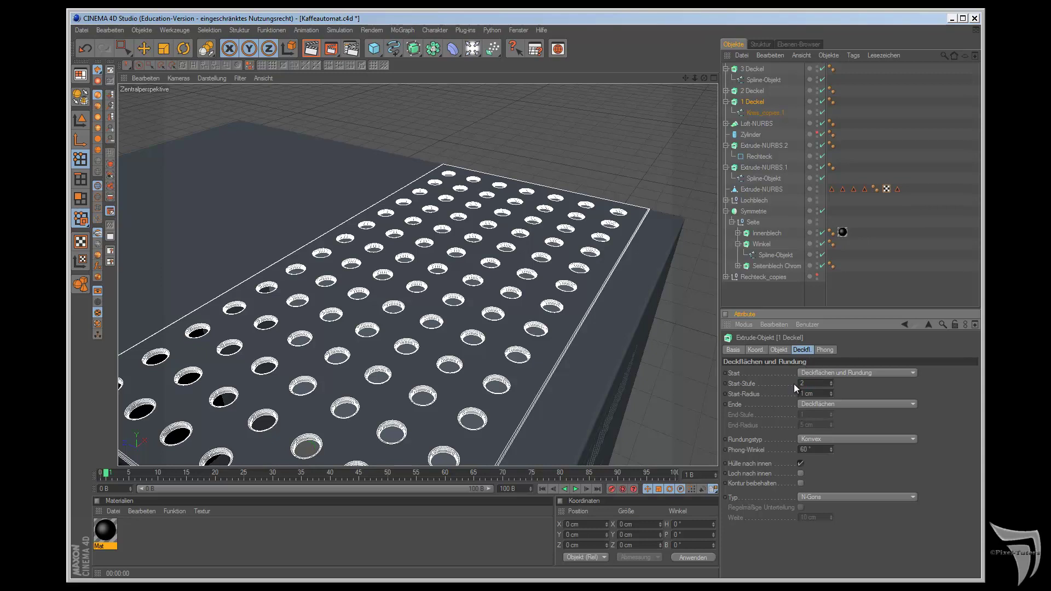
Step: Orbit and zoom out to inspect the perforated plate, then select 2 Deckel
alt+drag(669, 251, 669, 251)
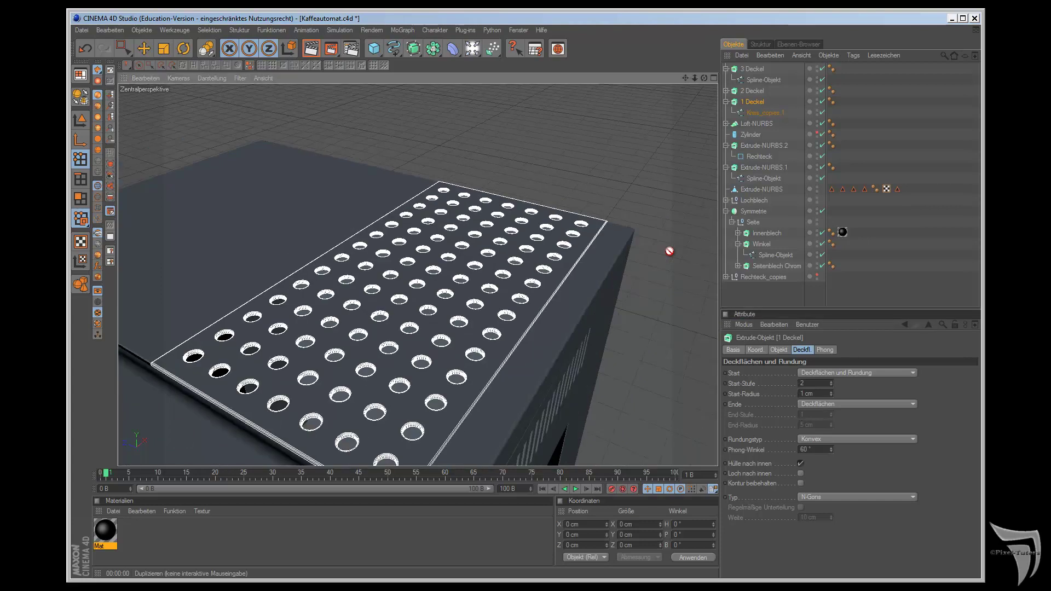
scroll(669, 251, down, 2)
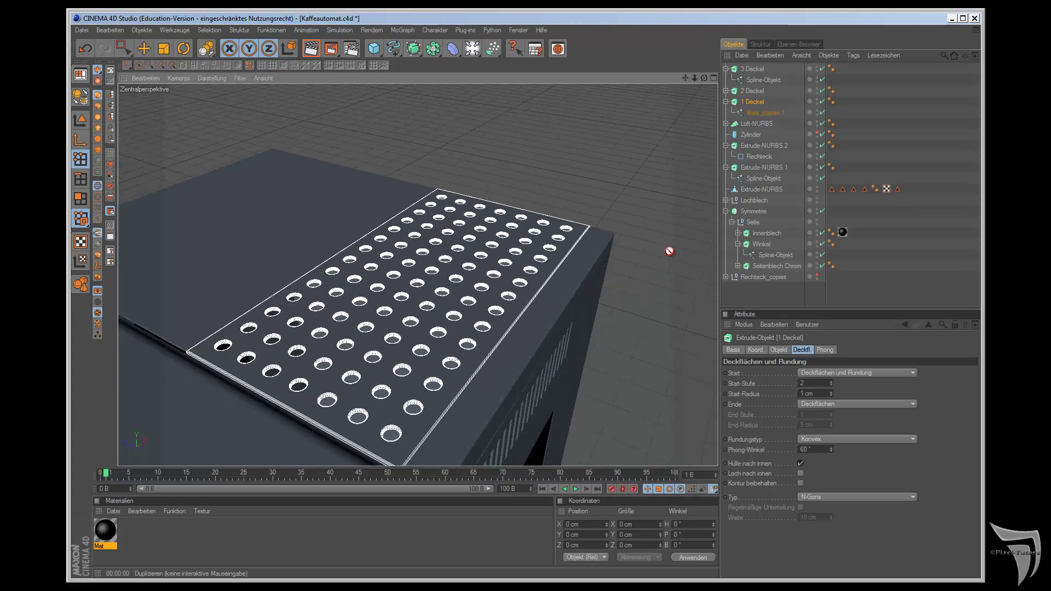
scroll(669, 251, down, 2)
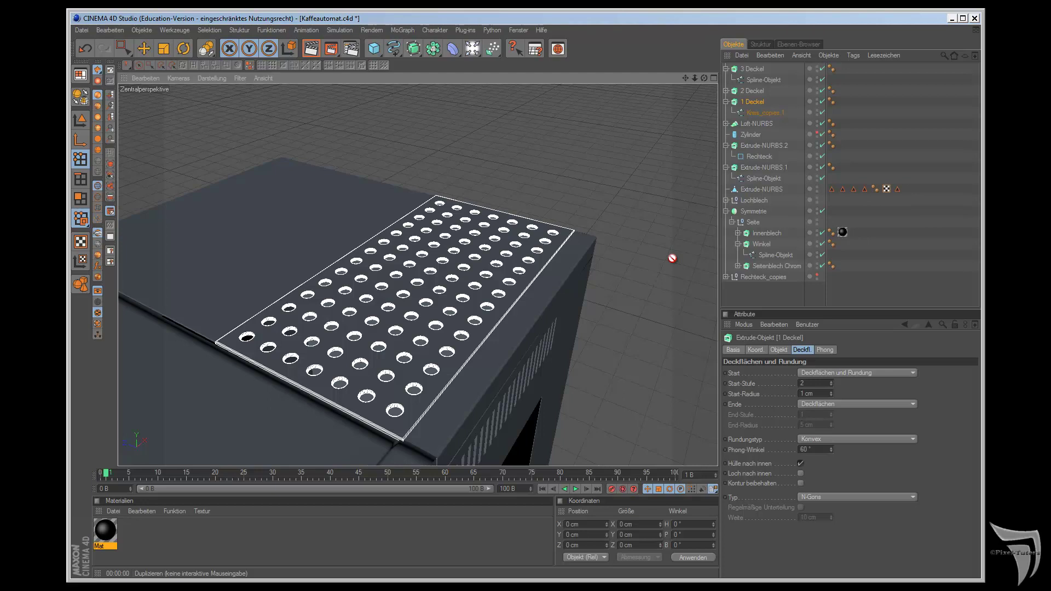
scroll(674, 259, down, 2)
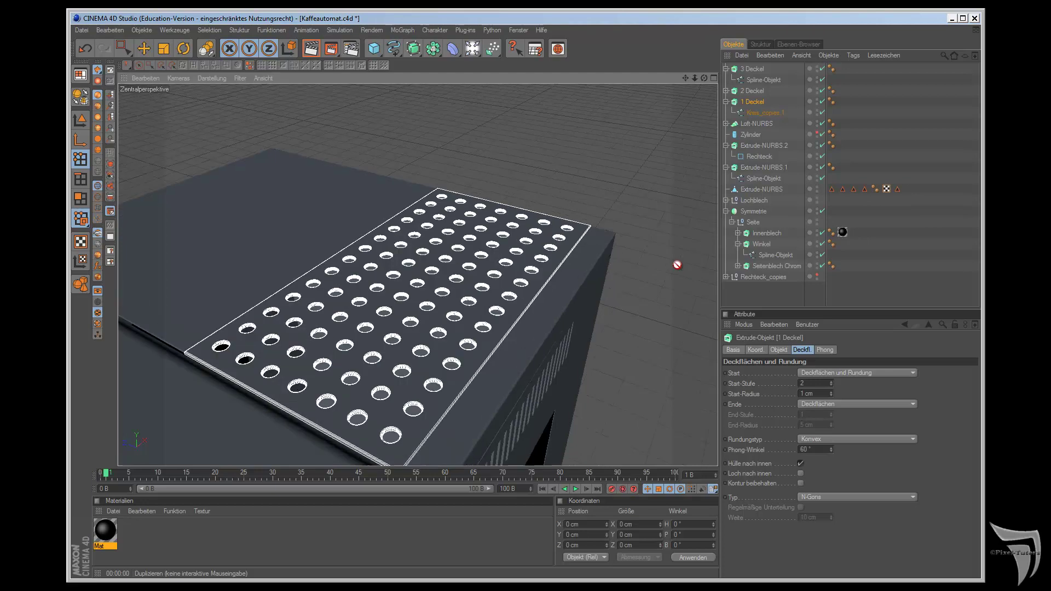
scroll(676, 255, down, 2)
scroll(677, 253, down, 2)
scroll(679, 252, down, 1)
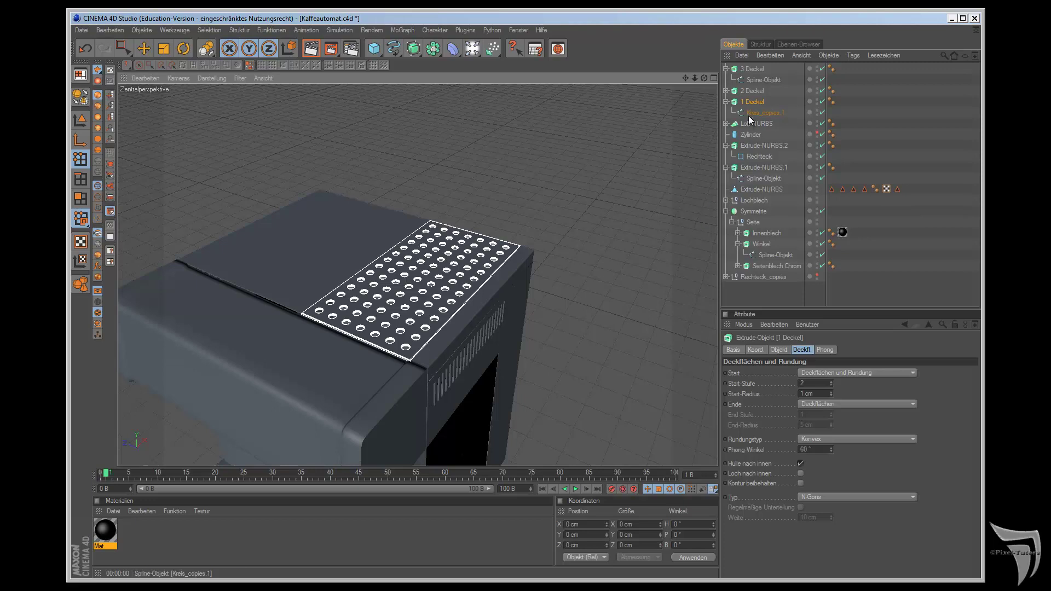
click(726, 102)
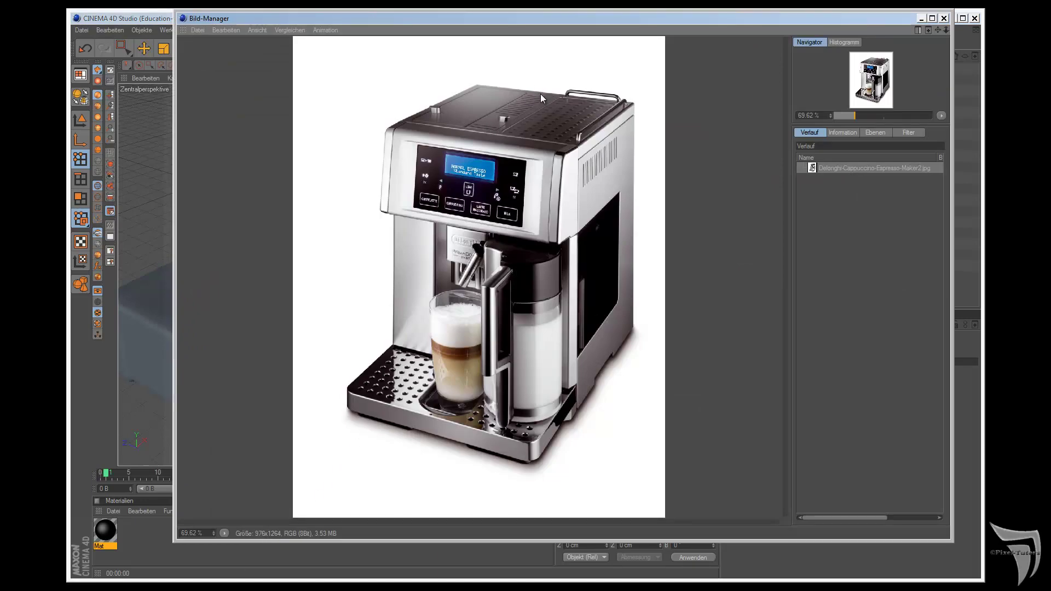
Step: Close the reference photo and show the model in top view
click(921, 19)
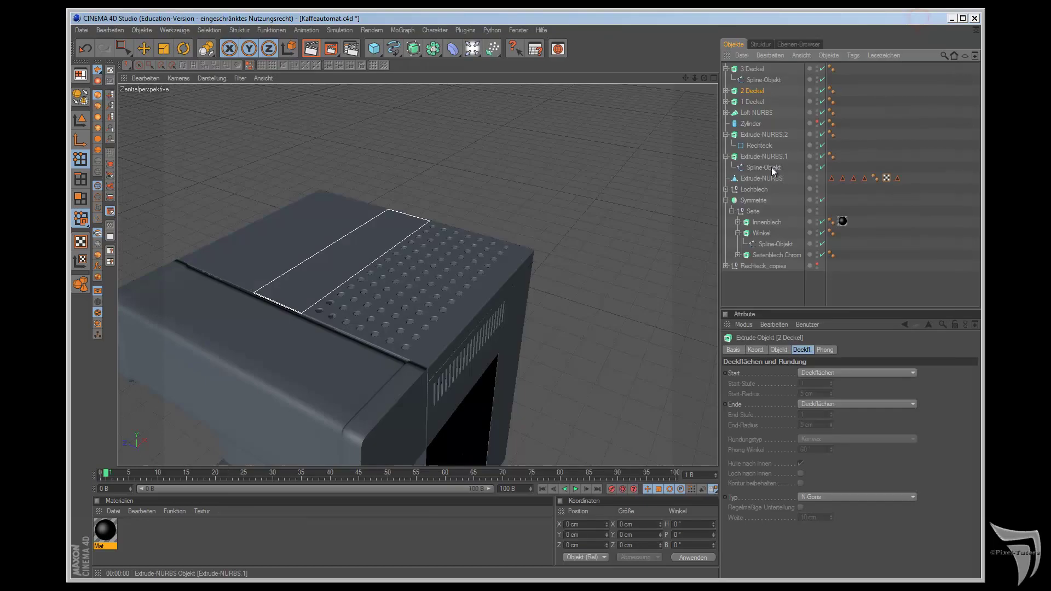
key(F2)
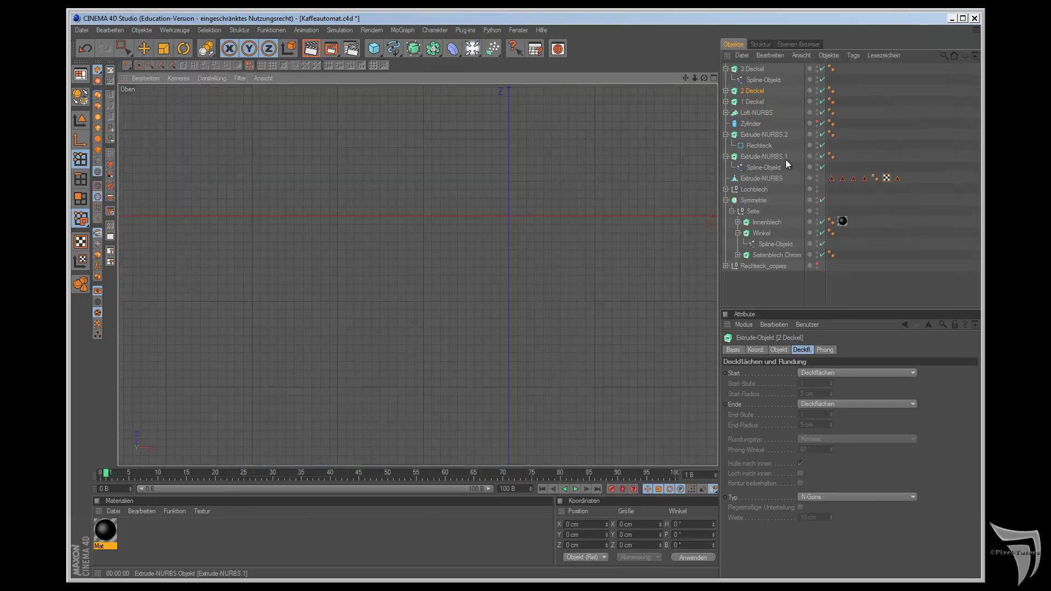
Step: Disable 2 Deckel and copy its outline spline to the top of the hierarchy
click(823, 91)
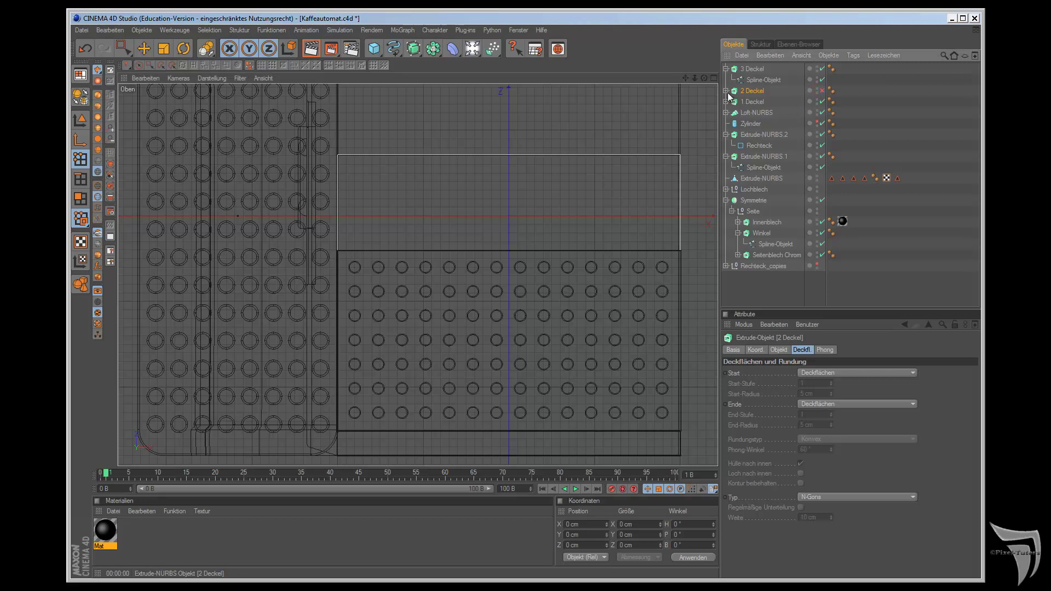
click(726, 91)
click(761, 104)
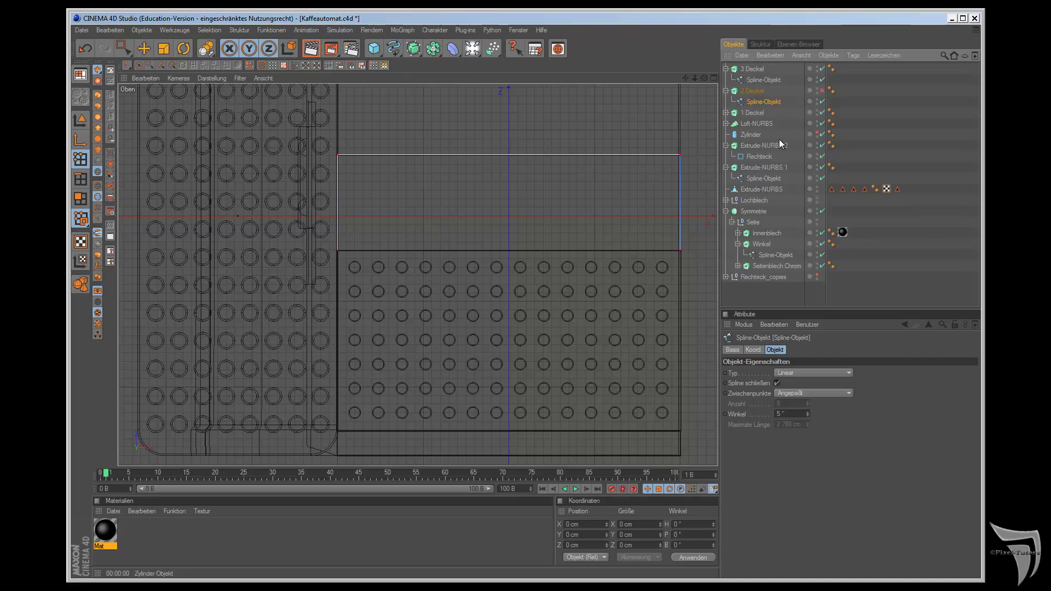
click(759, 101)
drag(759, 104, 759, 64)
Step: Narrow the copied spline by moving its right-end points 340 cm left and left-end points 140 cm right
click(124, 48)
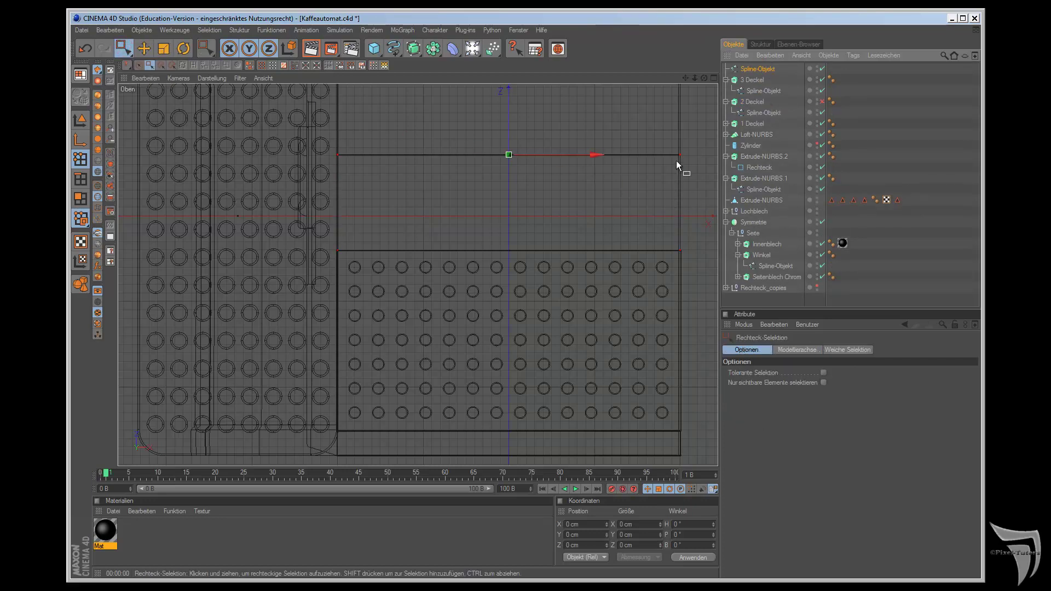
drag(665, 137, 710, 298)
mouse_move(707, 206)
mouse_down()
mouse_move(593, 325)
mouse_move(461, 232)
mouse_up()
drag(326, 136, 378, 271)
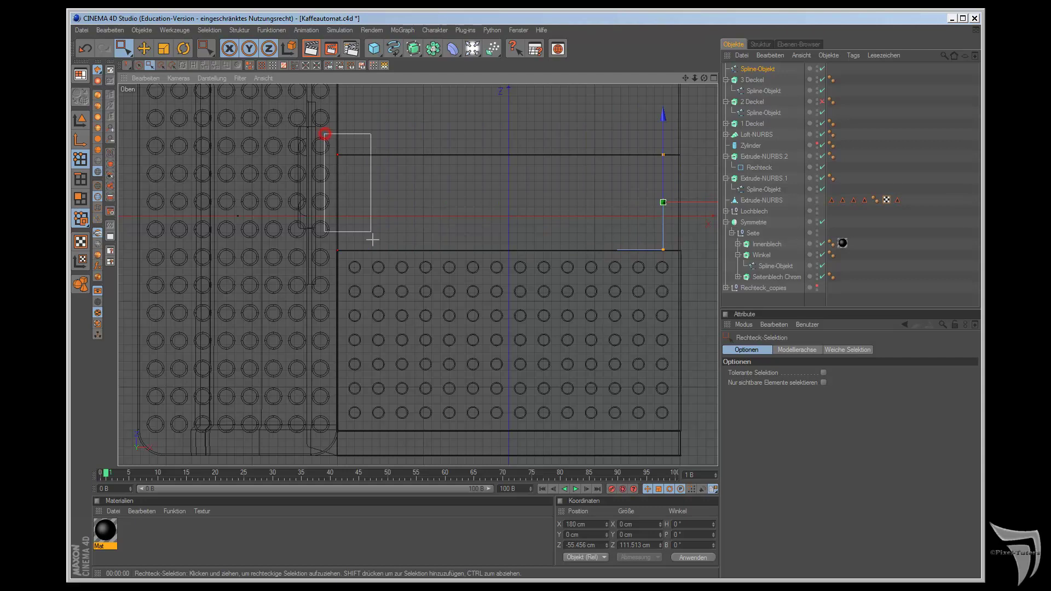
mouse_move(408, 205)
mouse_down()
mouse_move(598, 330)
mouse_move(591, 326)
mouse_up()
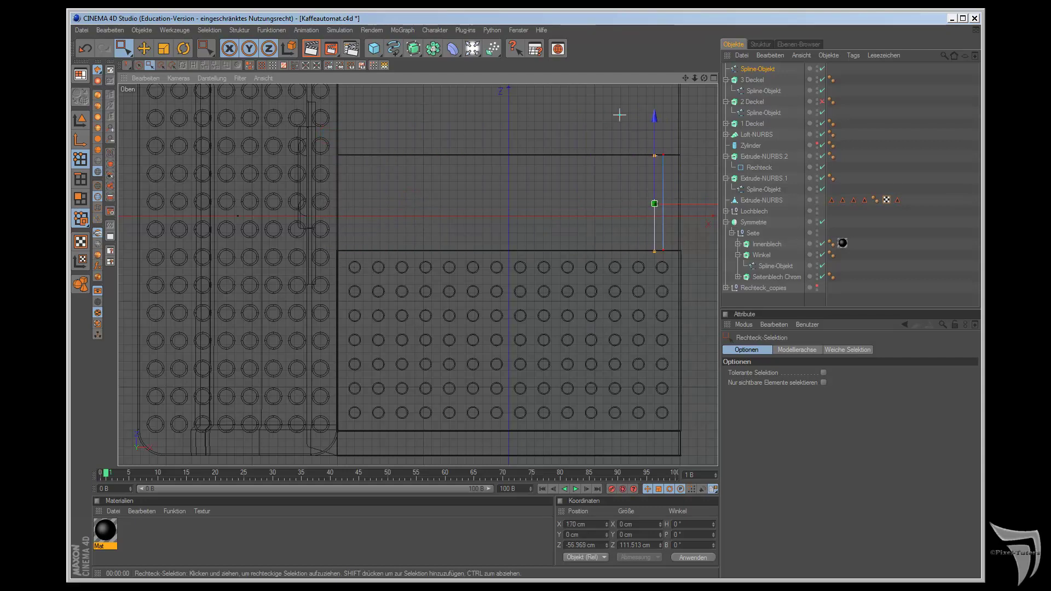
drag(619, 115, 707, 183)
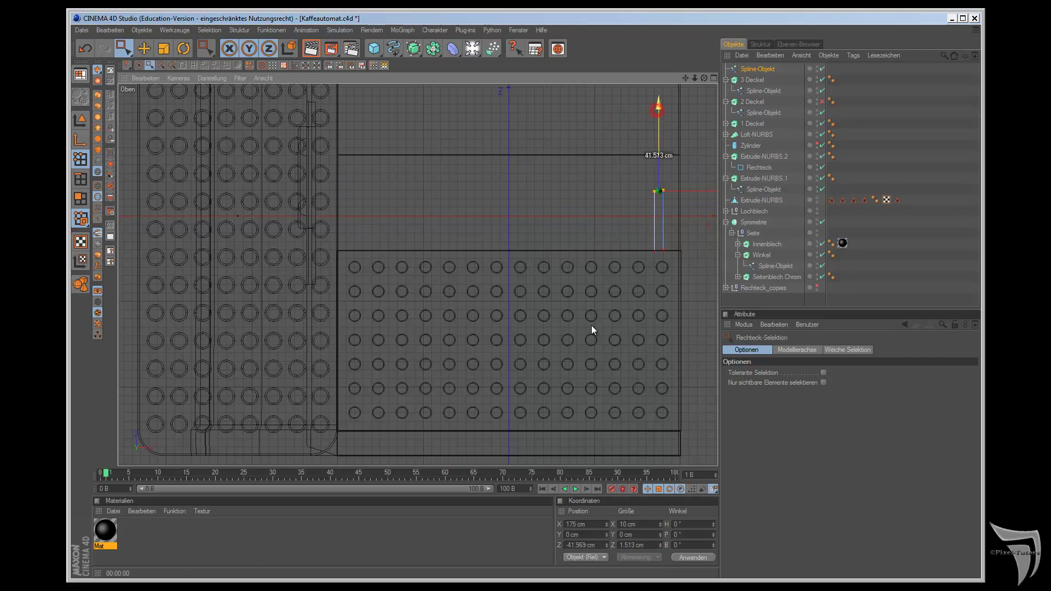
drag(656, 115, 657, 133)
drag(622, 232, 703, 280)
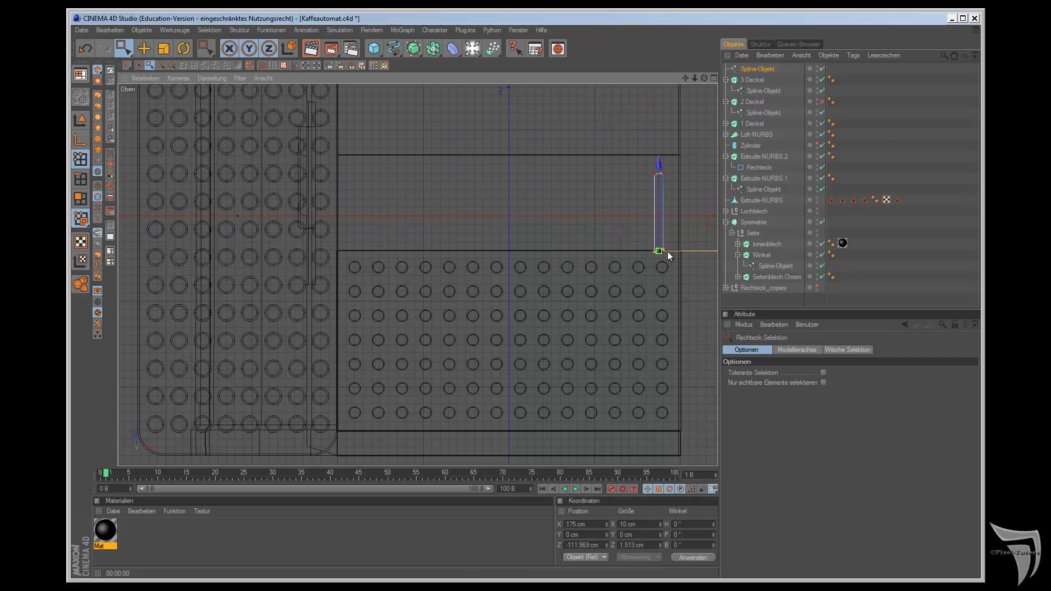
Step: Undo two moves, then shift the slot to the lid edge and lower its top, raising its bottom 10 cm
key(ctrl+z)
key(ctrl+z)
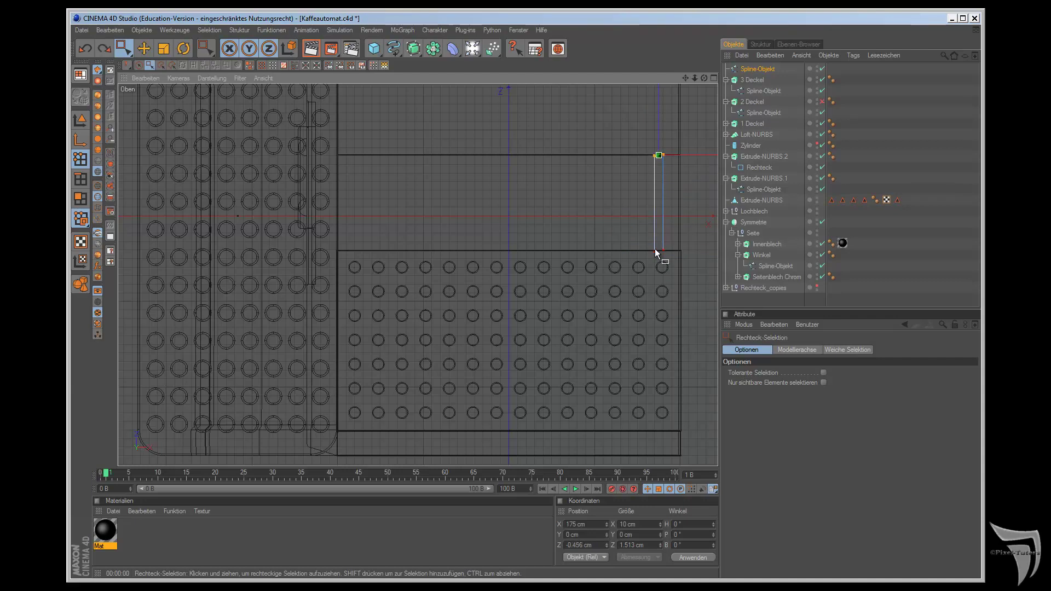
key(ctrl+z)
key(ctrl+z)
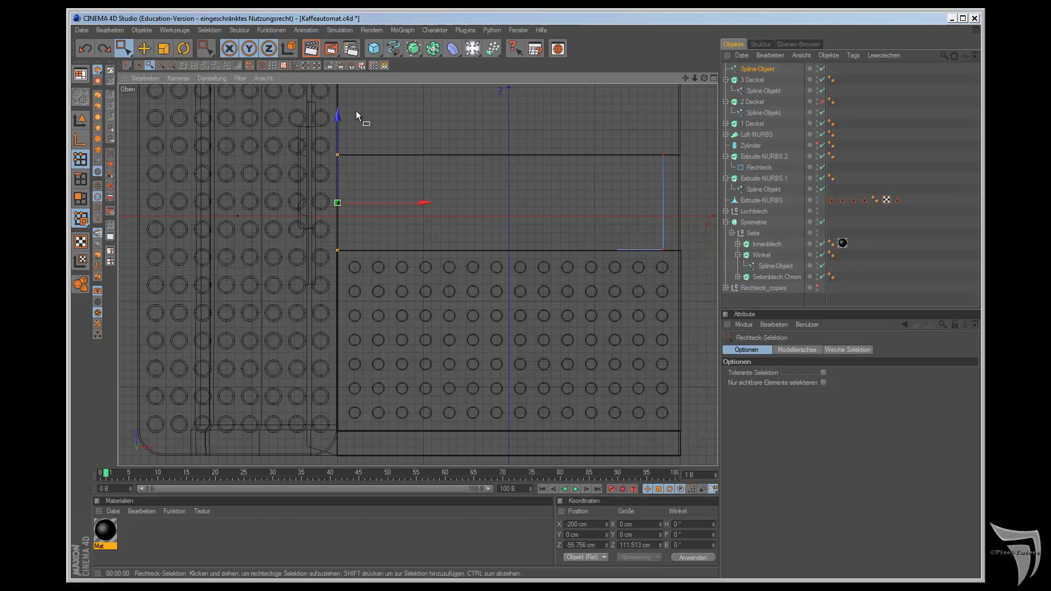
drag(424, 204, 590, 324)
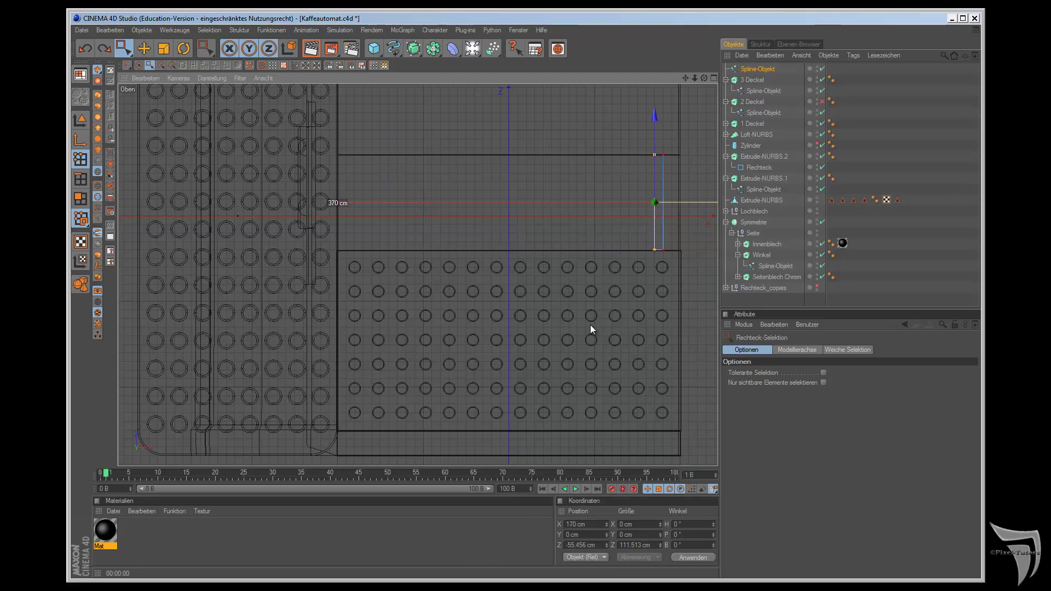
drag(613, 130, 680, 157)
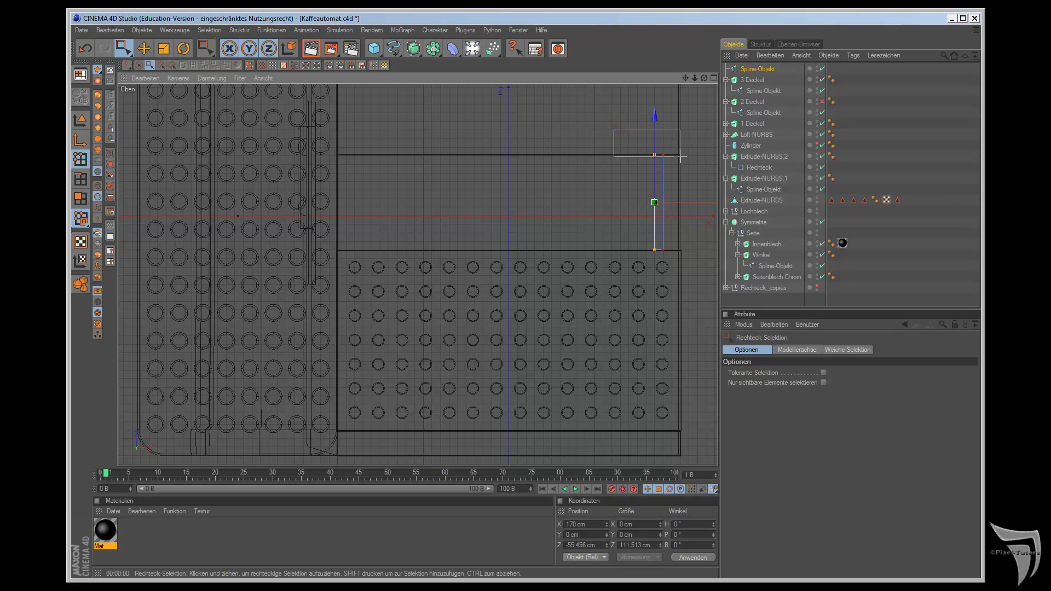
drag(658, 101, 590, 324)
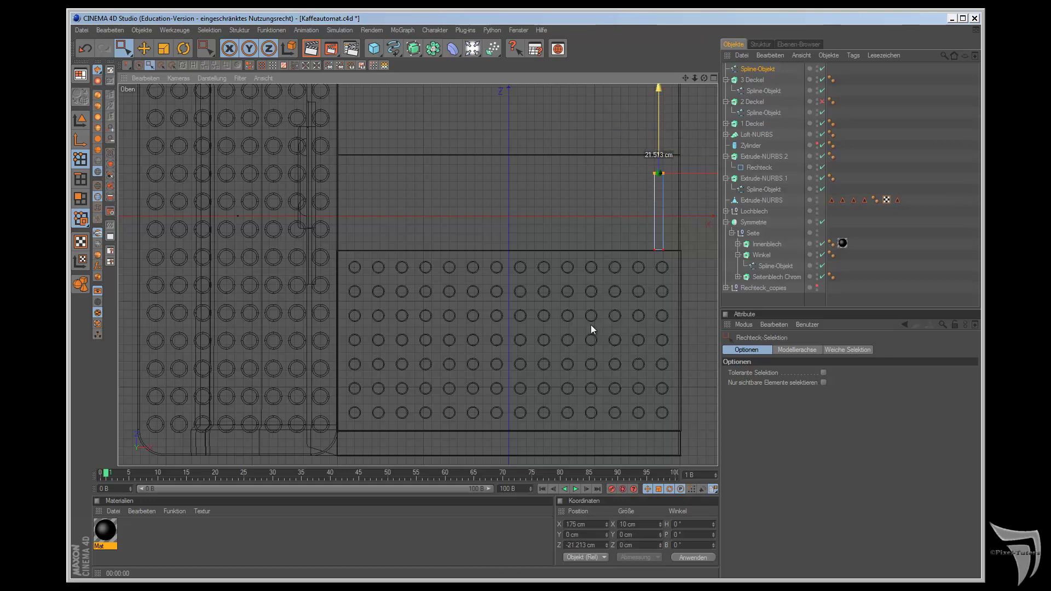
drag(631, 228, 696, 276)
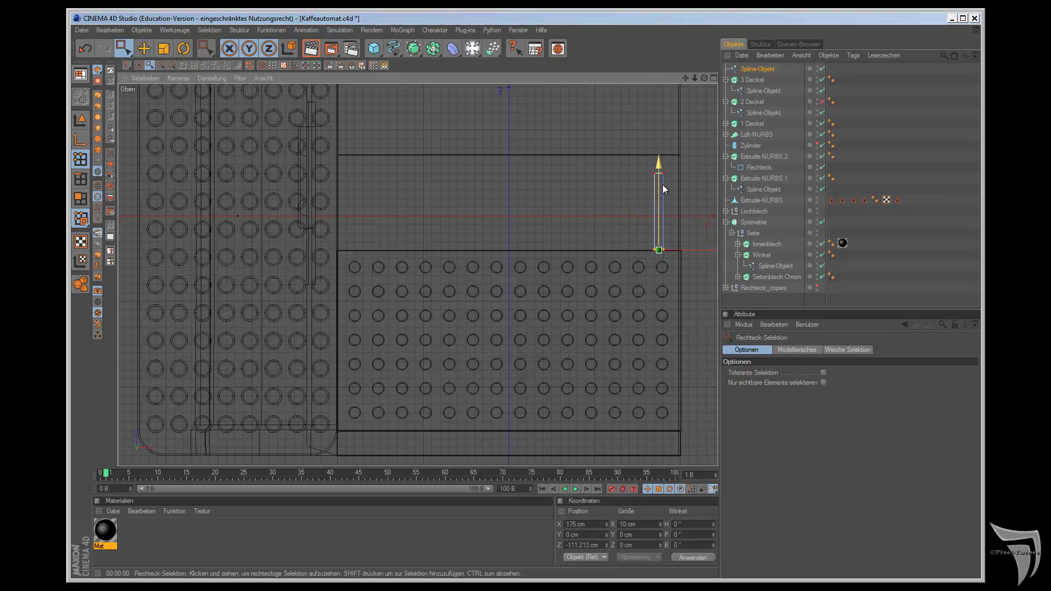
drag(662, 185, 591, 323)
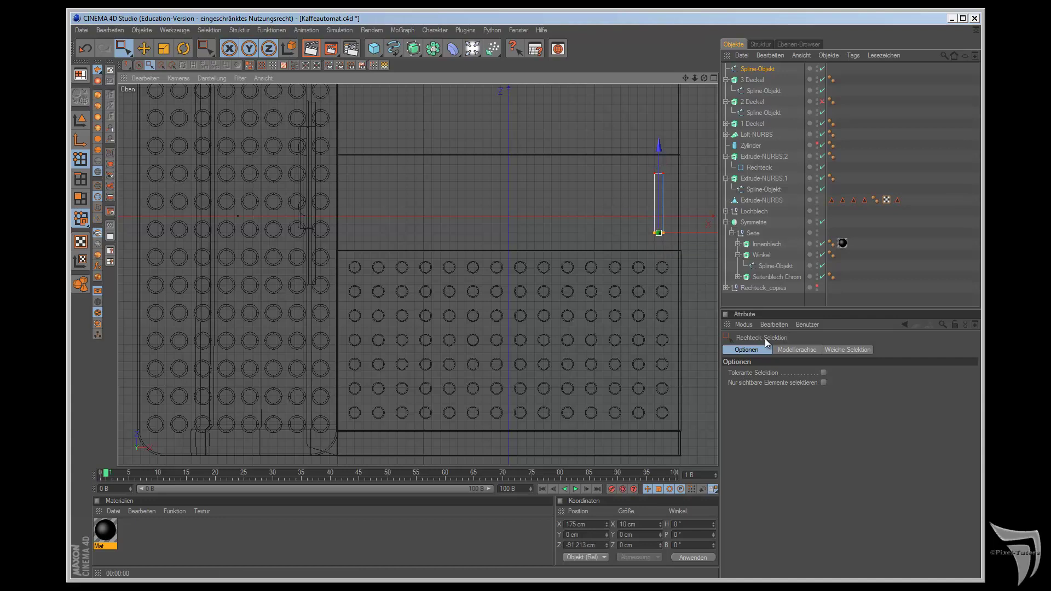
right_click(109, 581)
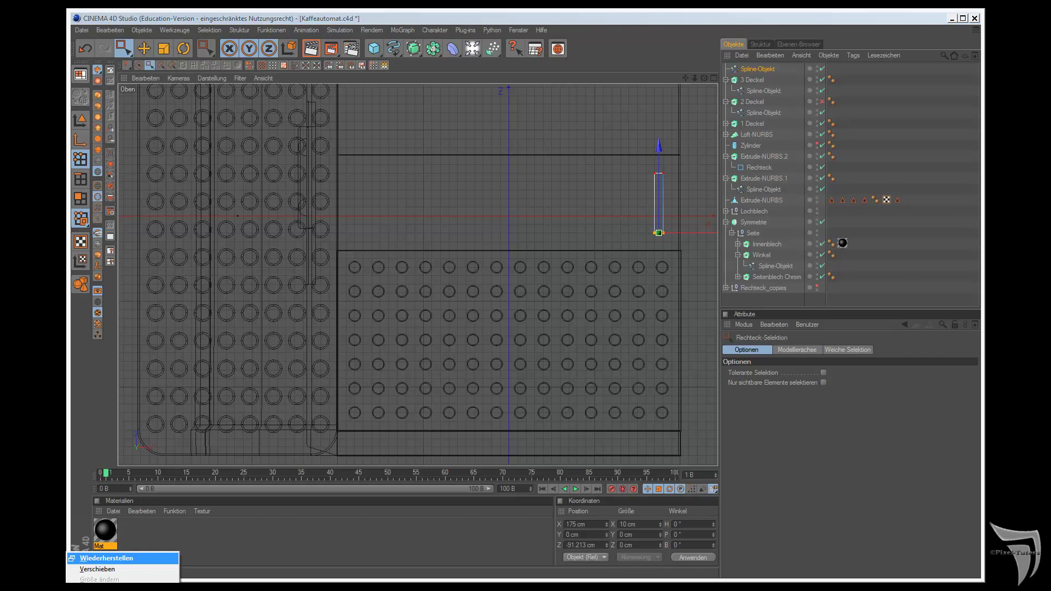
key(Escape)
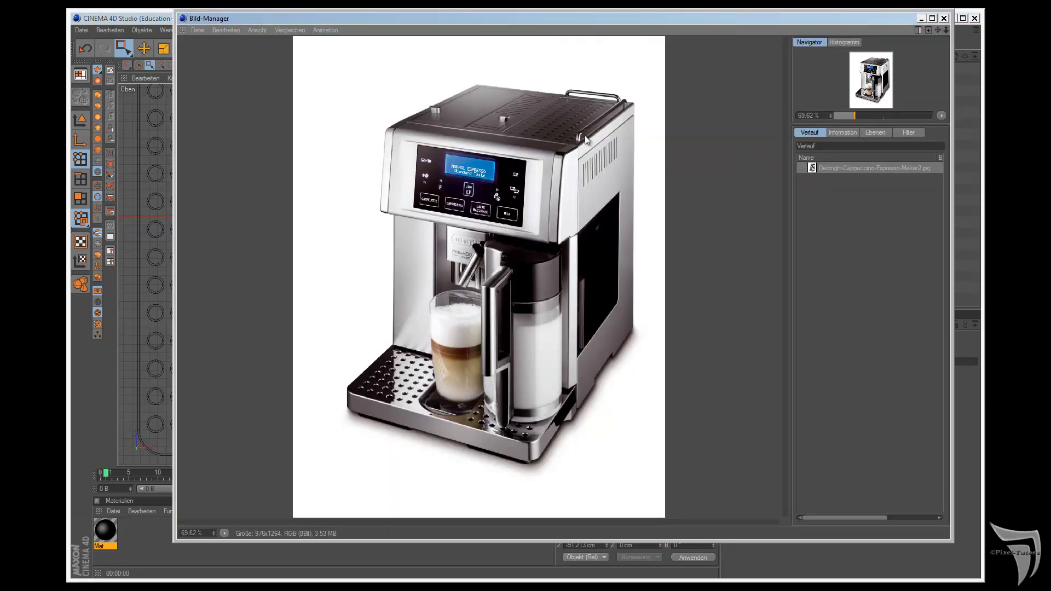
Step: Close the reference photo and turn off snapping for the Move tool
click(921, 18)
scroll(695, 289, down, 1)
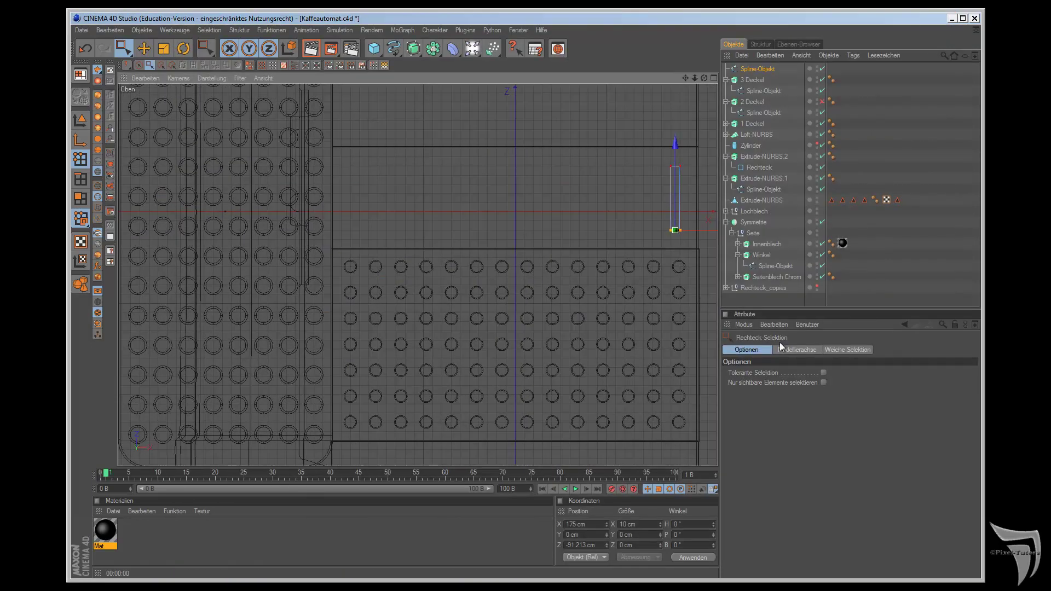
click(144, 48)
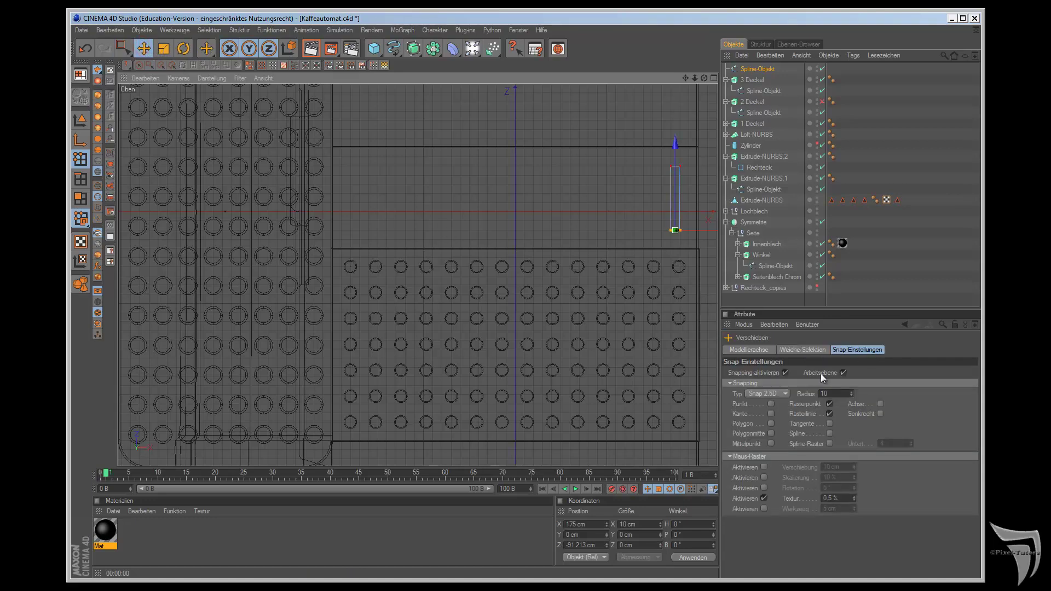
click(785, 373)
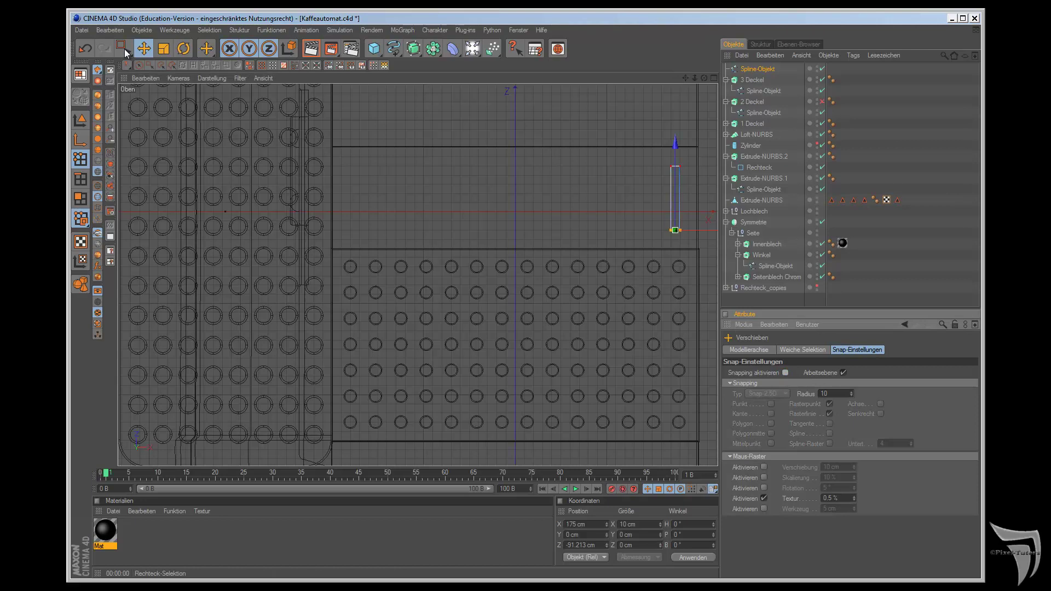
scroll(317, 131, up, 2)
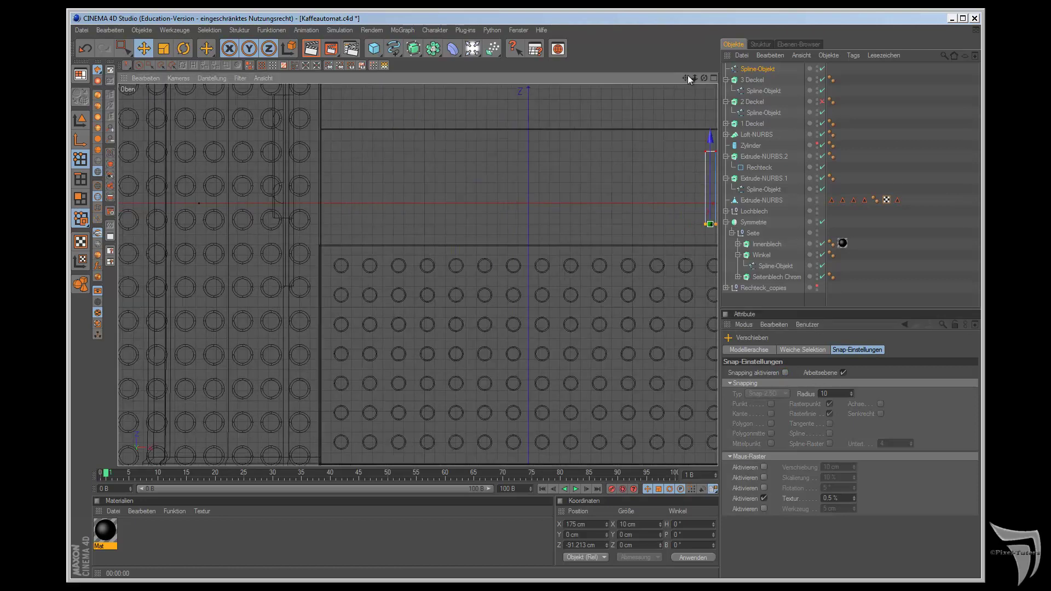
Step: Nudge the slot spline's left-side points 4.211 cm right to X 174.211 cm
drag(688, 76, 590, 324)
click(118, 48)
mouse_move(474, 149)
mouse_down()
mouse_move(504, 168)
mouse_move(506, 246)
mouse_up()
drag(594, 198, 591, 325)
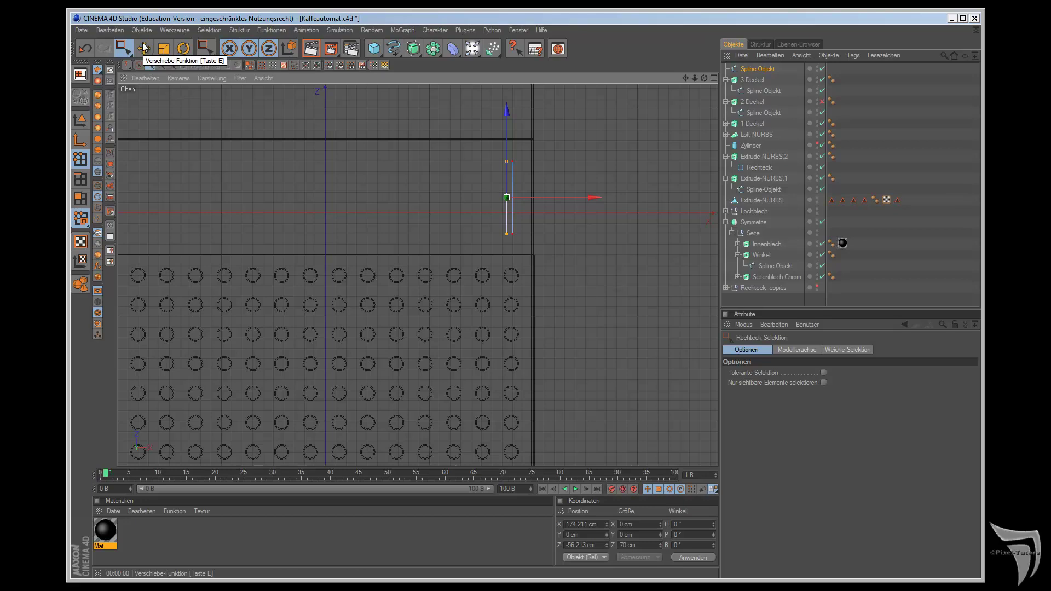
Step: Move the whole slot spline about 10 cm right in Model mode
click(85, 120)
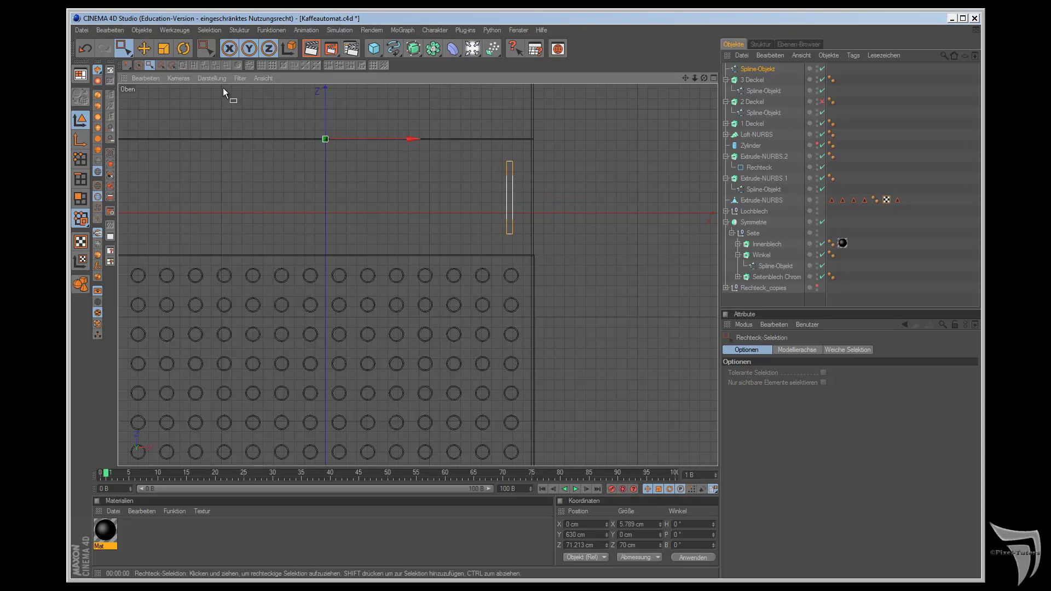
click(143, 48)
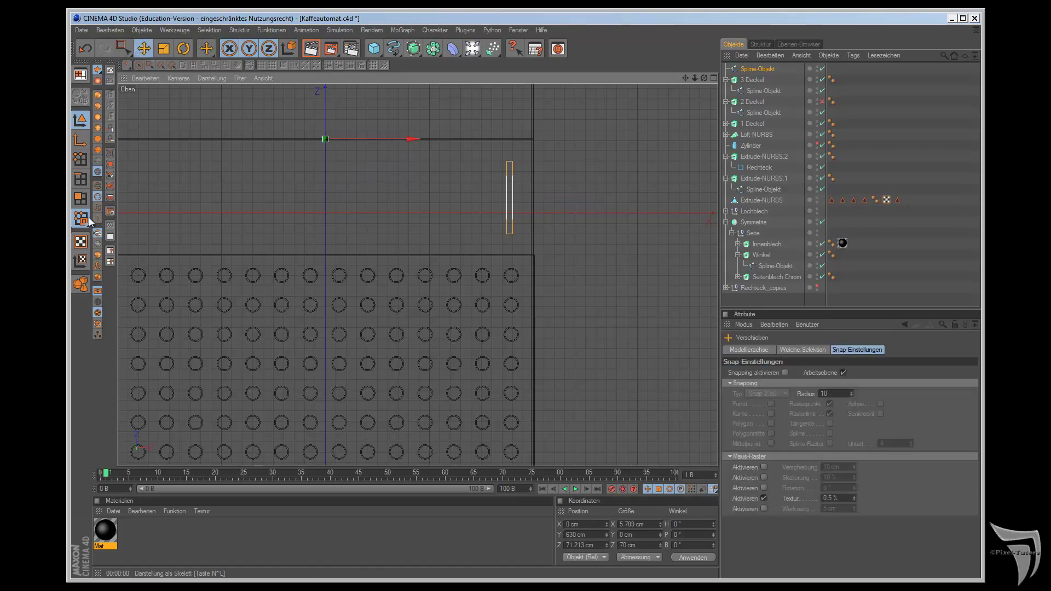
drag(419, 146, 422, 173)
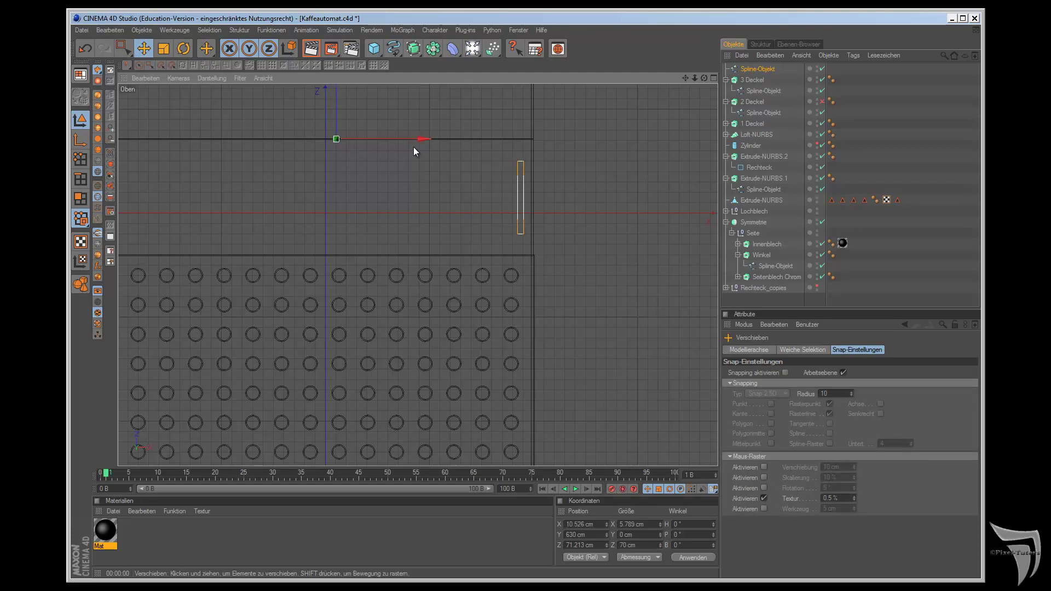
Step: Move the slot spline's axis from the origin onto the slot
key(l)
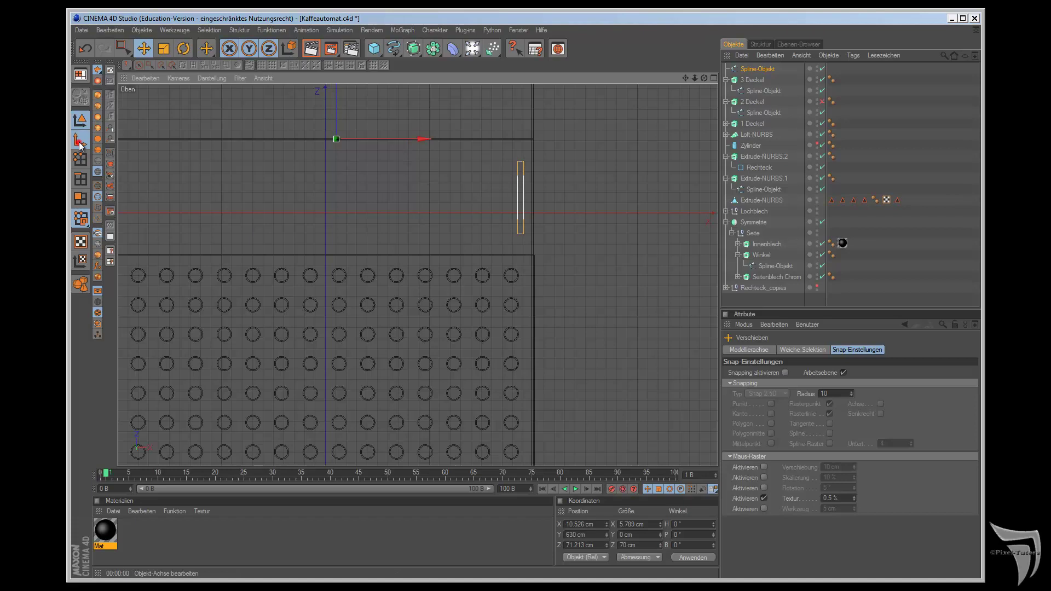
drag(430, 157, 593, 325)
drag(517, 97, 591, 326)
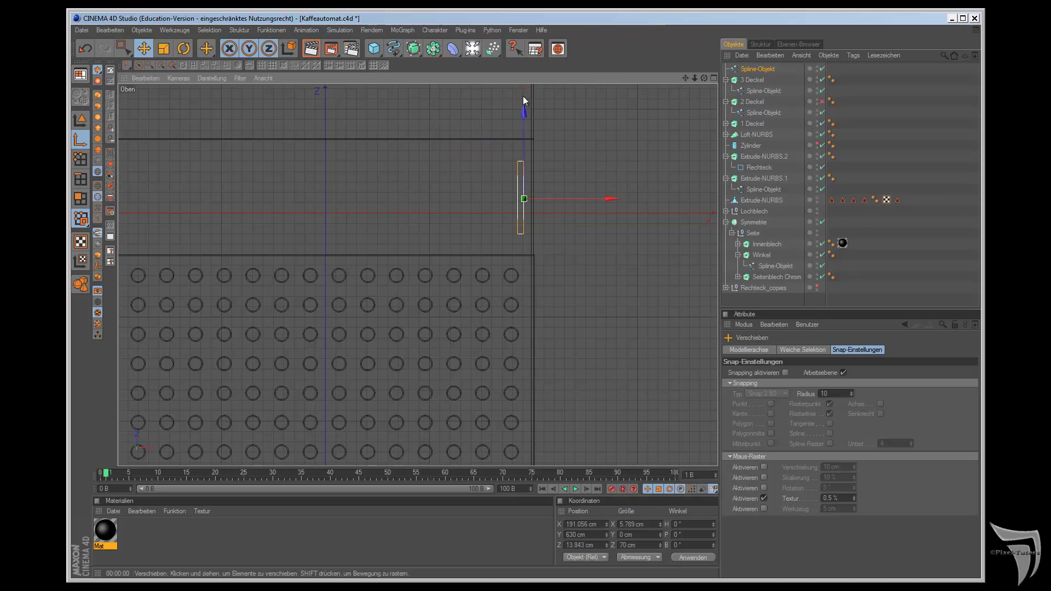
click(83, 116)
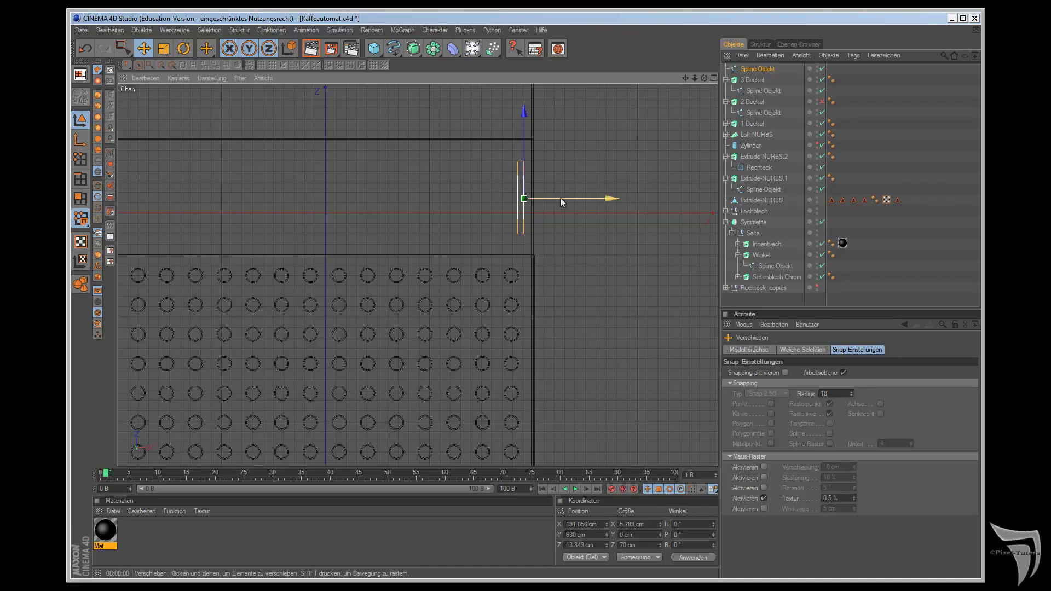
click(279, 31)
mouse_move(261, 56)
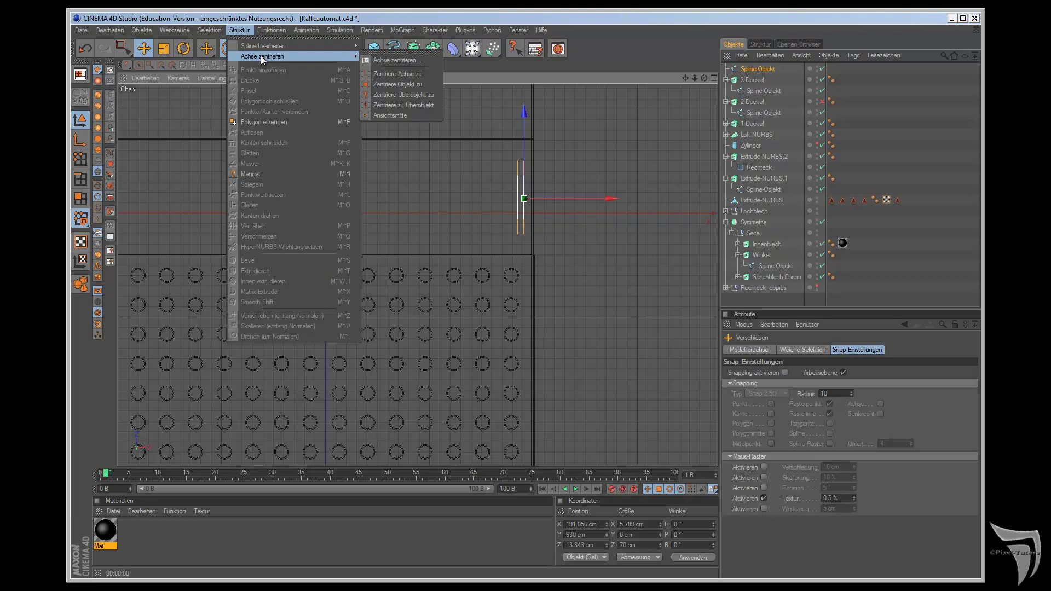
Step: Centre the slot's axis with Achse zentrieren, then move the slot left to X 181.316 cm
click(396, 58)
click(695, 430)
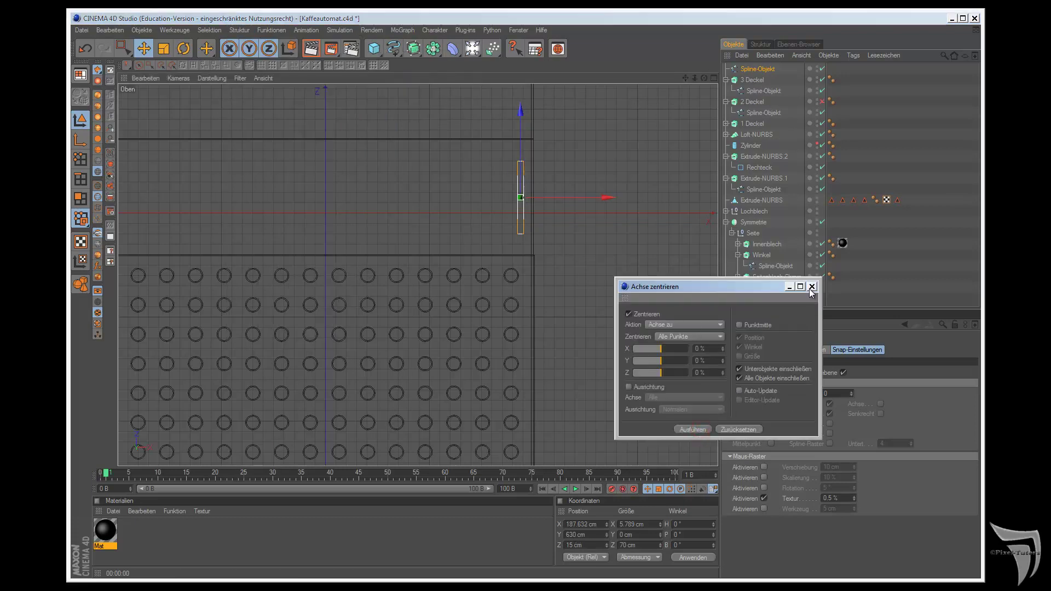
click(812, 286)
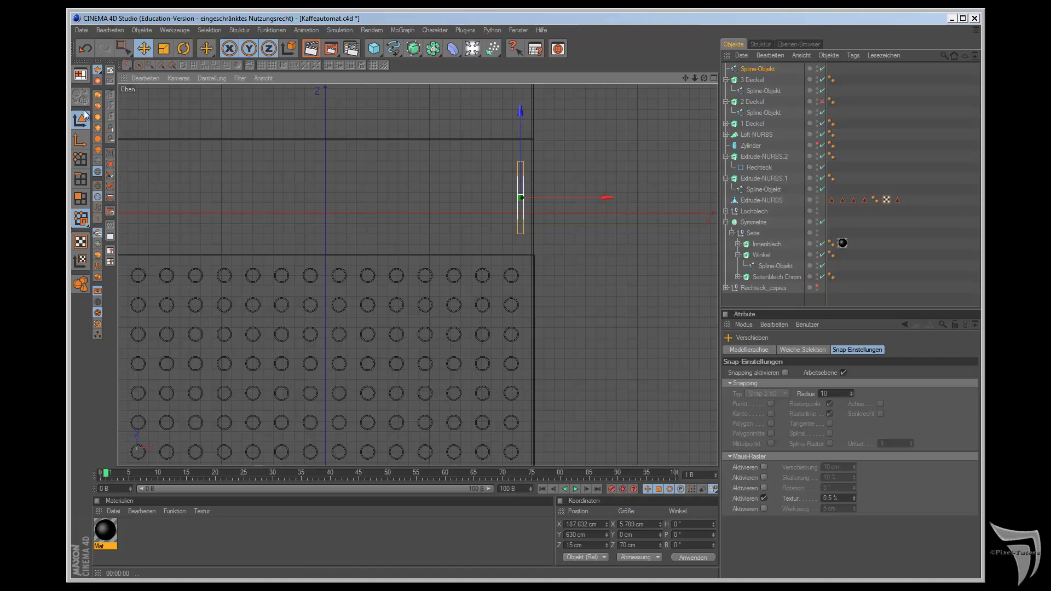
drag(613, 201, 591, 330)
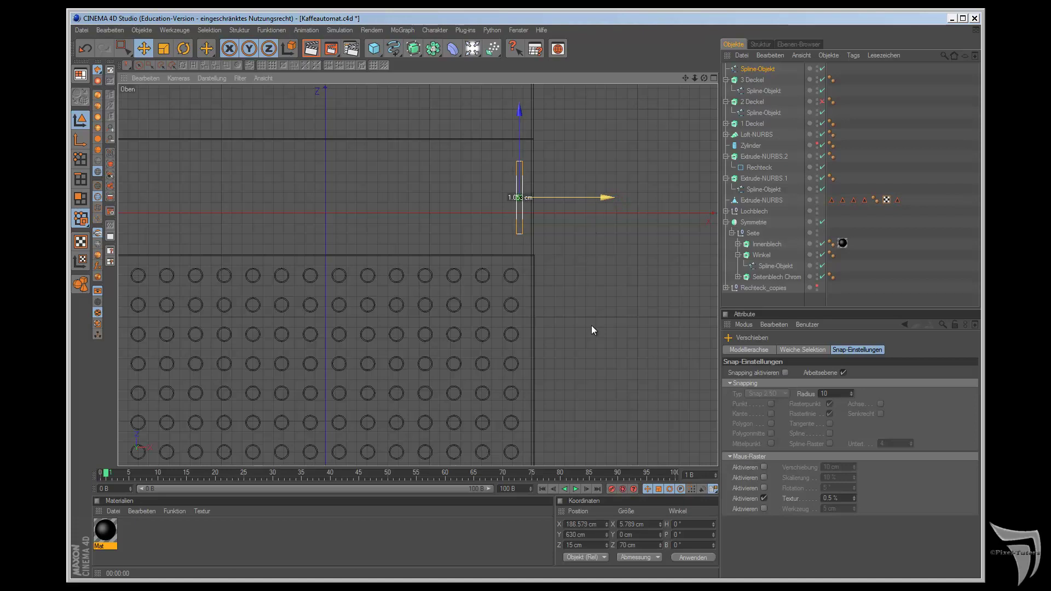
drag(592, 324, 581, 275)
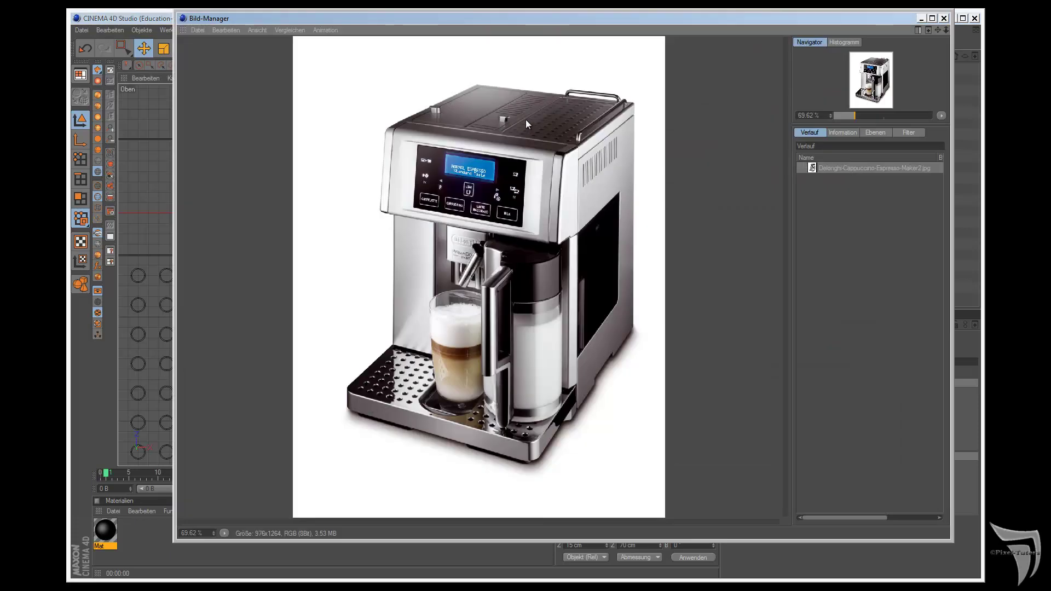
Step: Duplicate the slot spline into a row using a 30 cm X offset
click(922, 18)
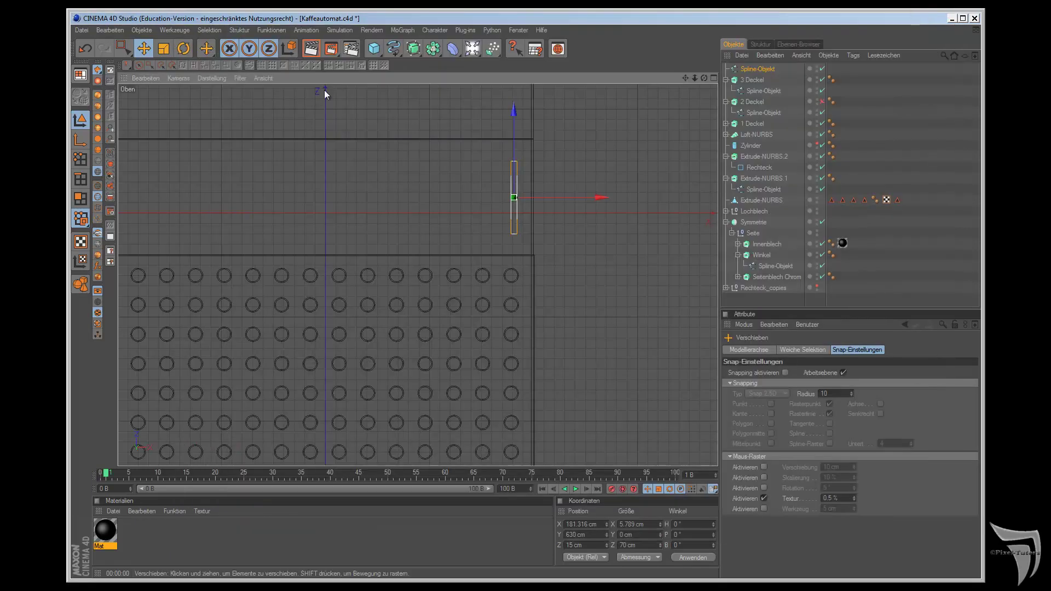
drag(211, 48, 241, 100)
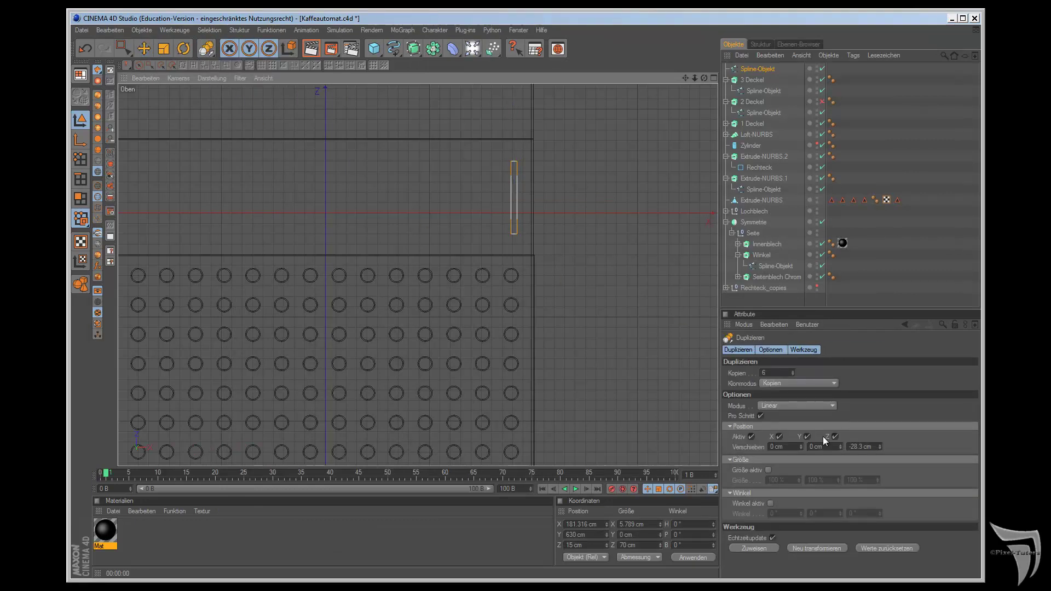
double_click(864, 446)
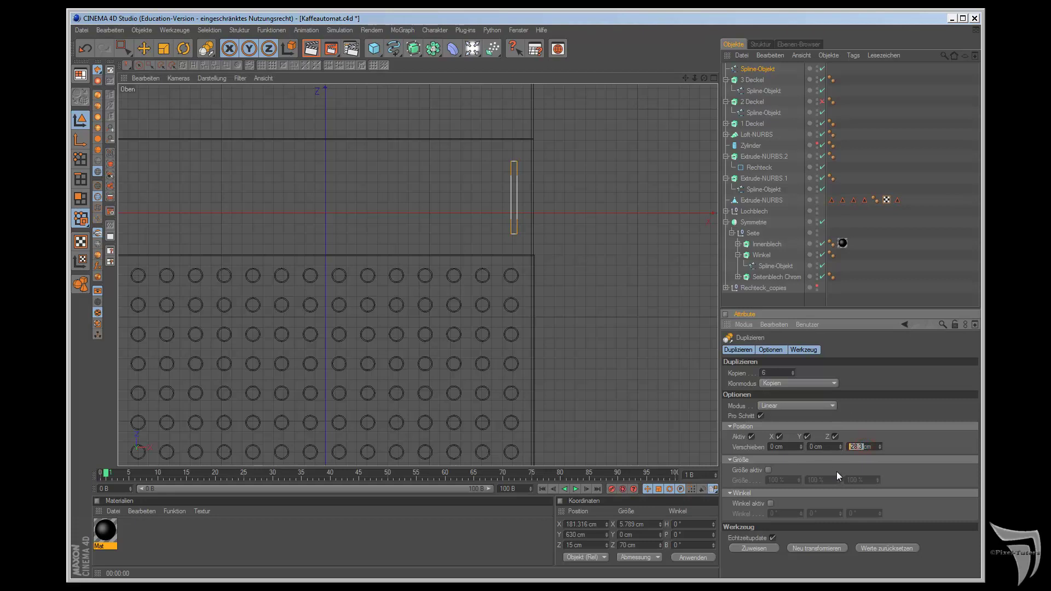
text(0)
double_click(768, 448)
text(30)
click(760, 549)
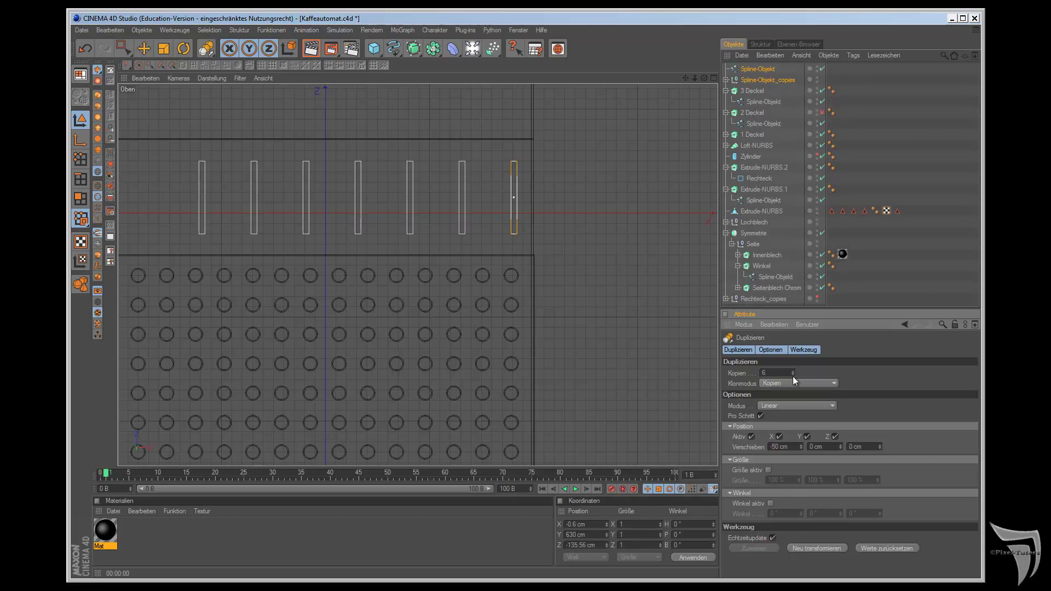
Step: Set the row to 22 copies spaced -12 cm along X and view it in perspective
drag(792, 373, 792, 371)
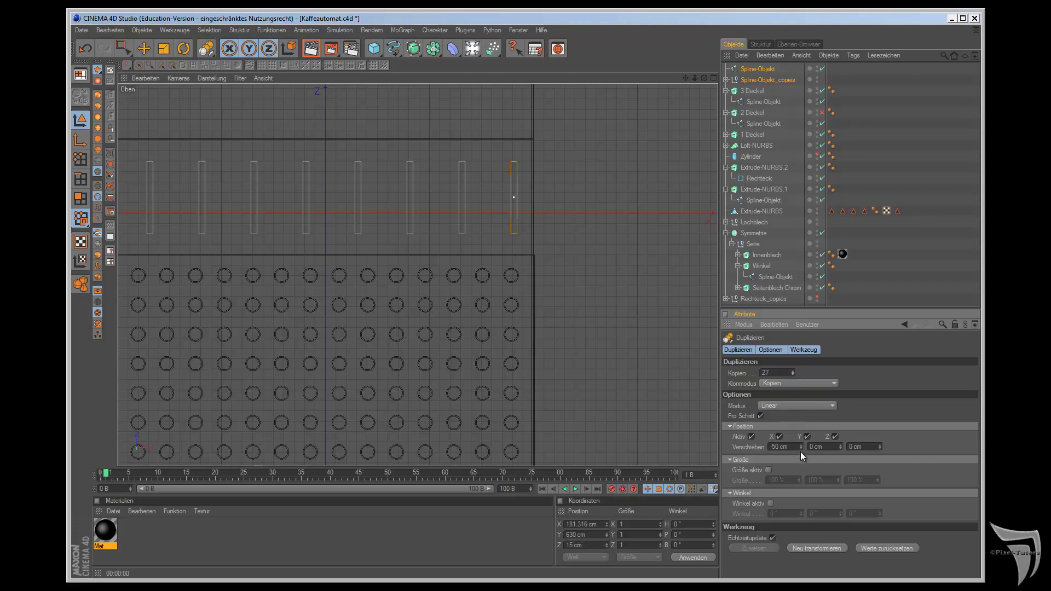
drag(803, 446, 802, 446)
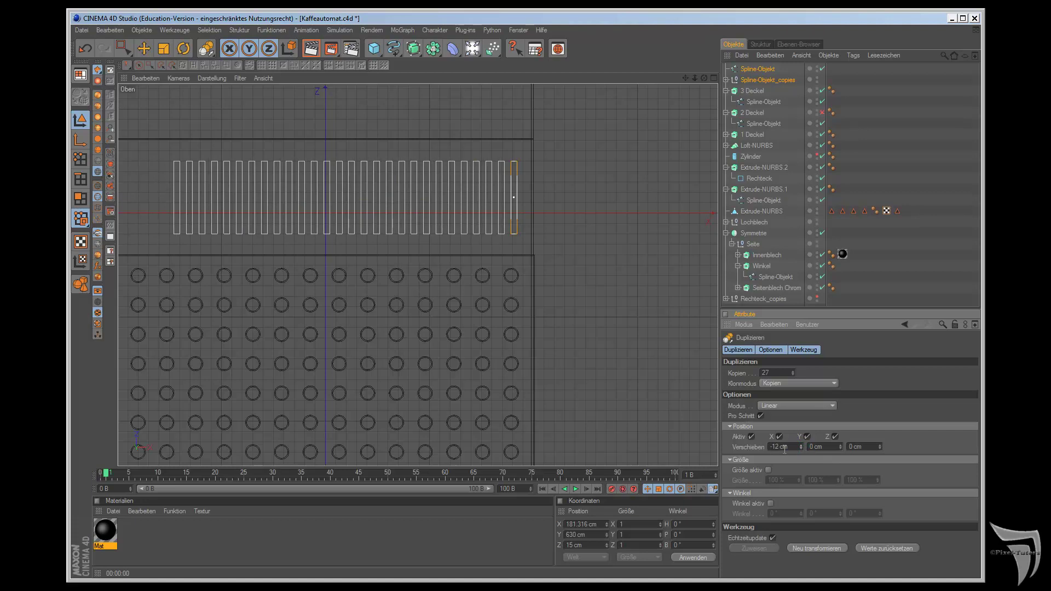
scroll(638, 377, down, 1)
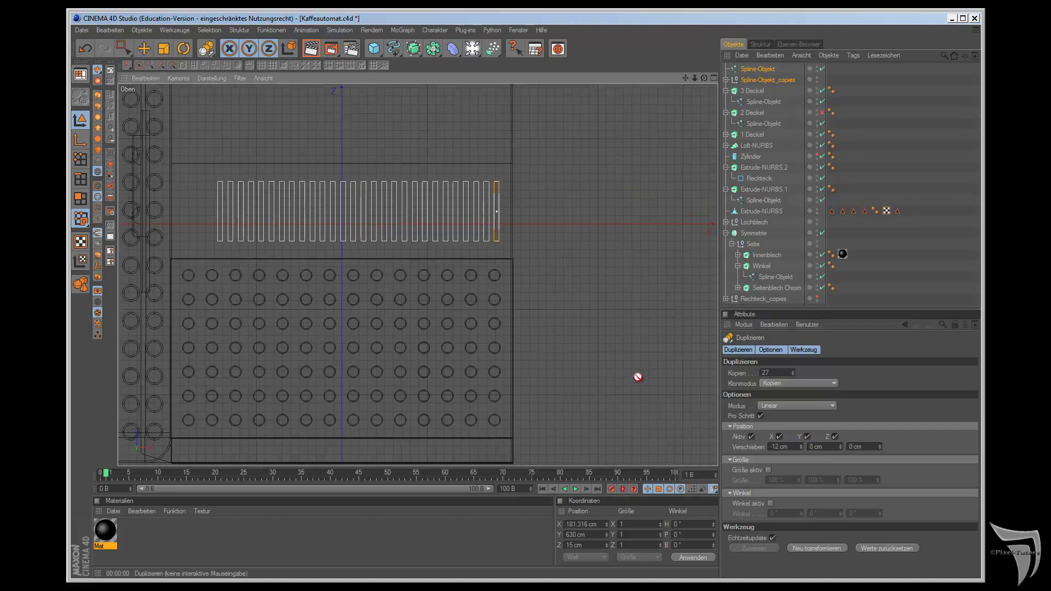
click(793, 372)
drag(793, 372, 793, 370)
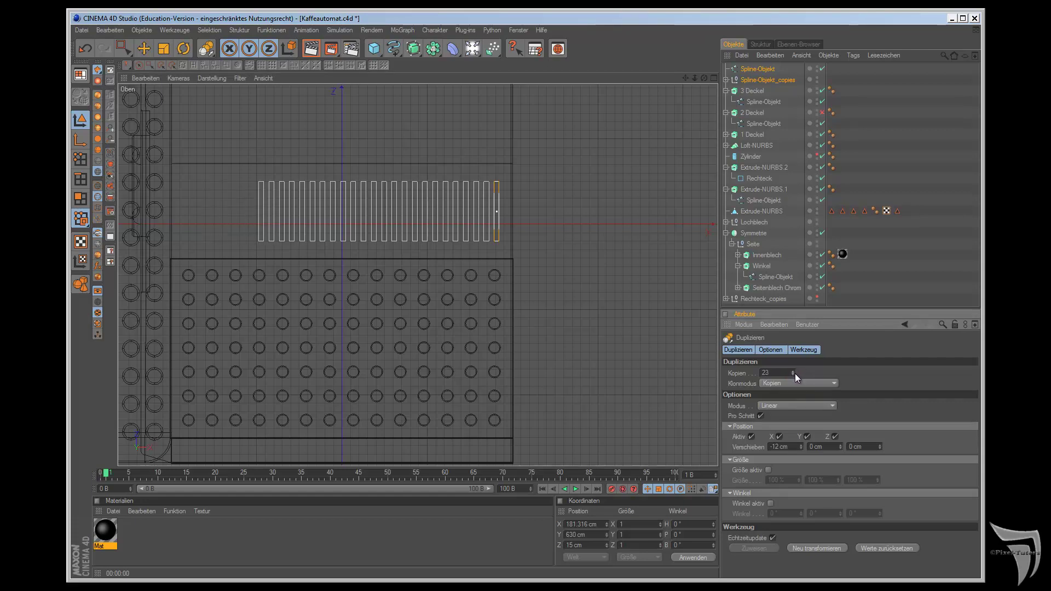
click(793, 375)
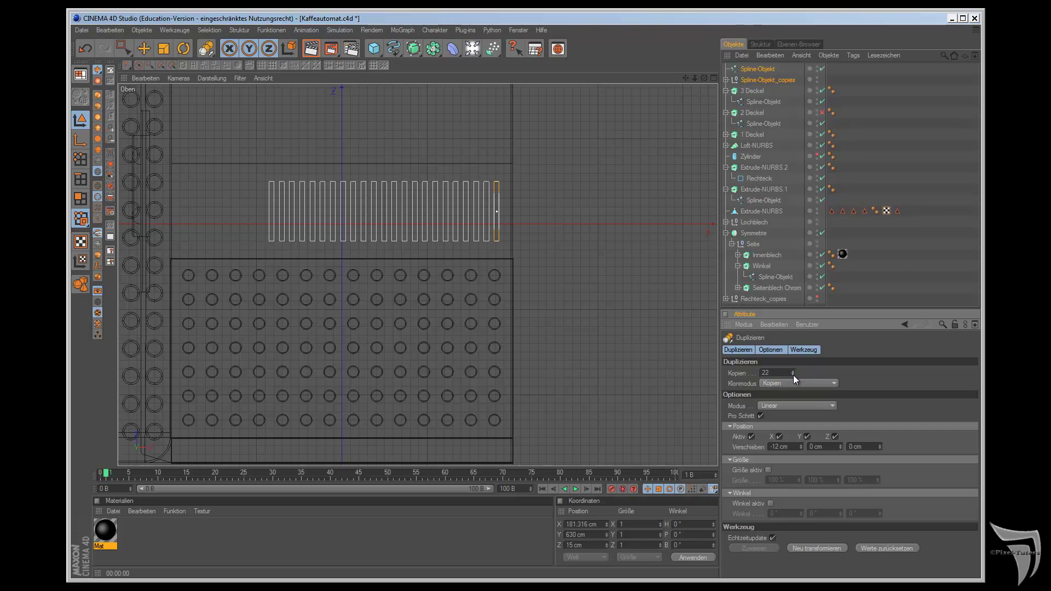
key(F1)
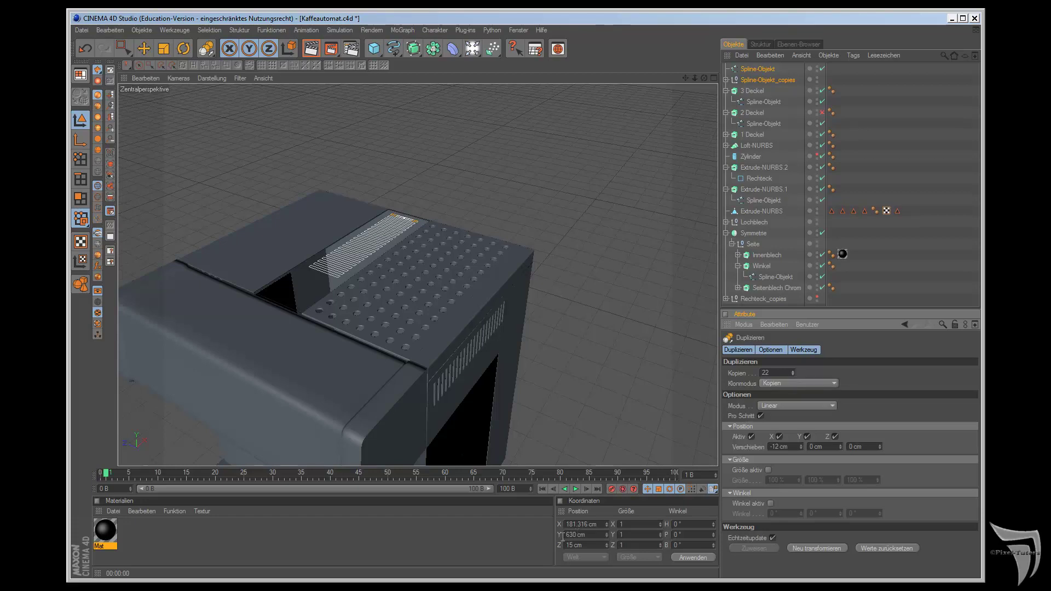
Step: Move the original slot spline into the copies group and select the slot splines
click(726, 80)
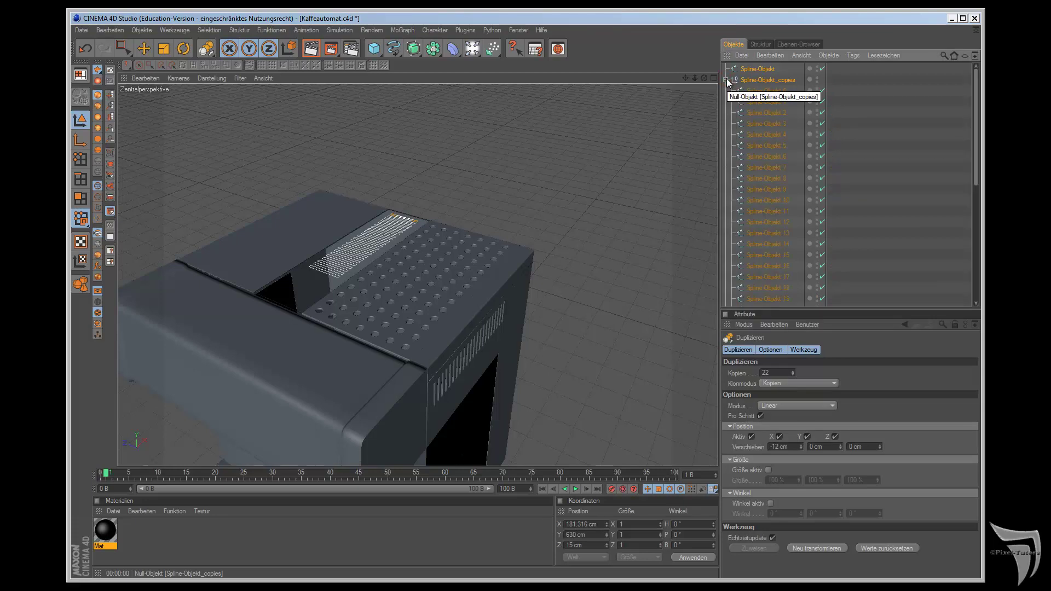
click(751, 70)
drag(756, 85, 757, 86)
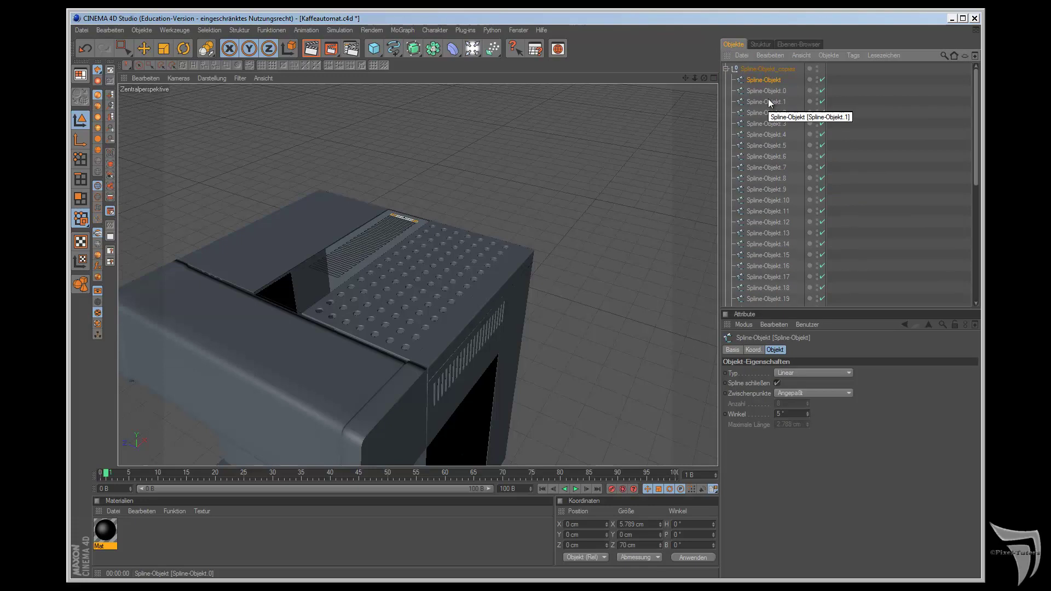
scroll(771, 153, down, 3)
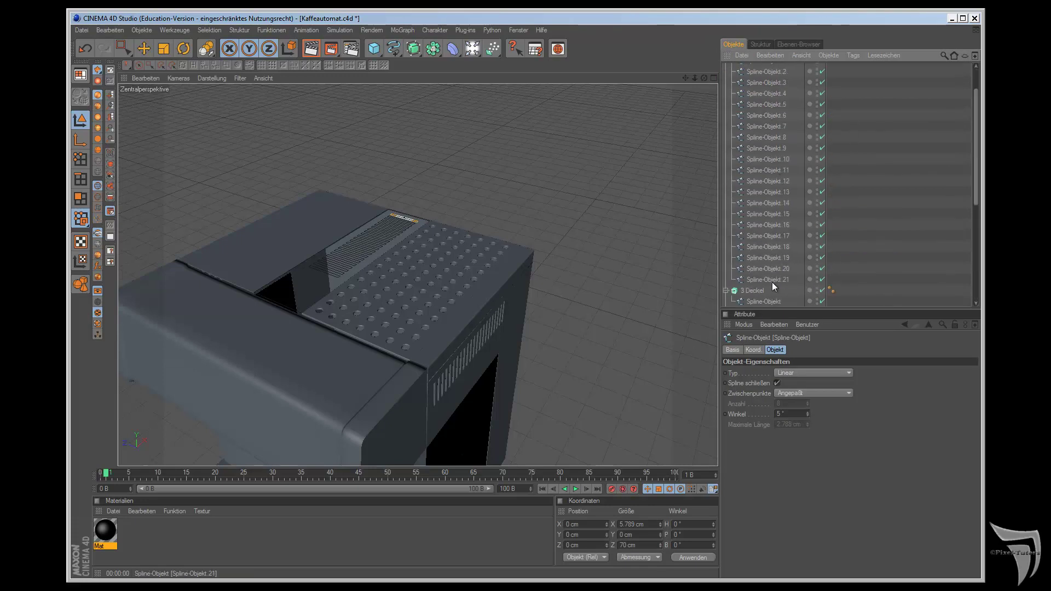
shift+click(771, 281)
scroll(821, 247, up, 3)
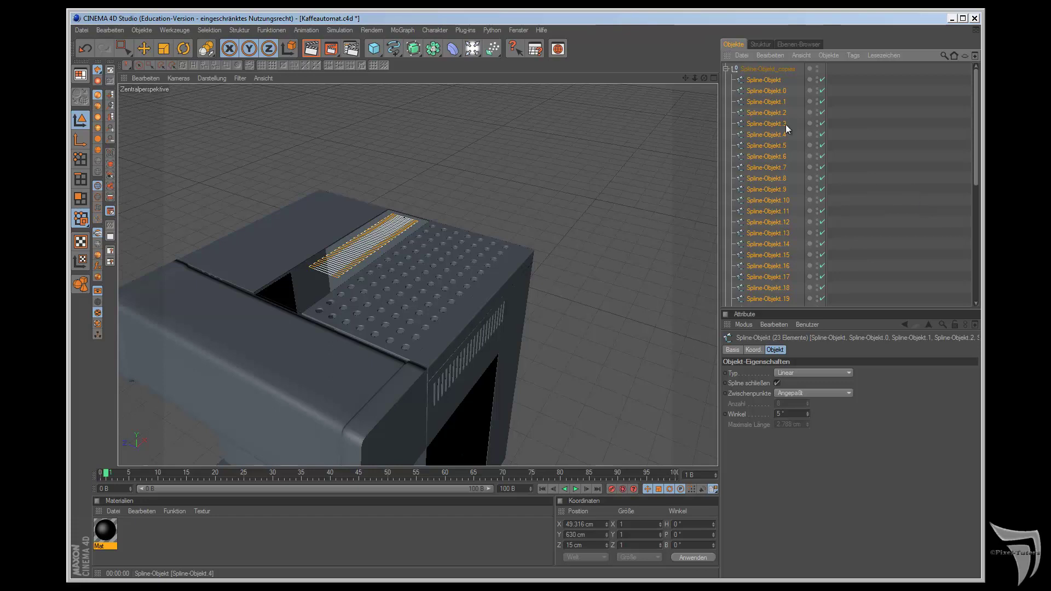
click(88, 156)
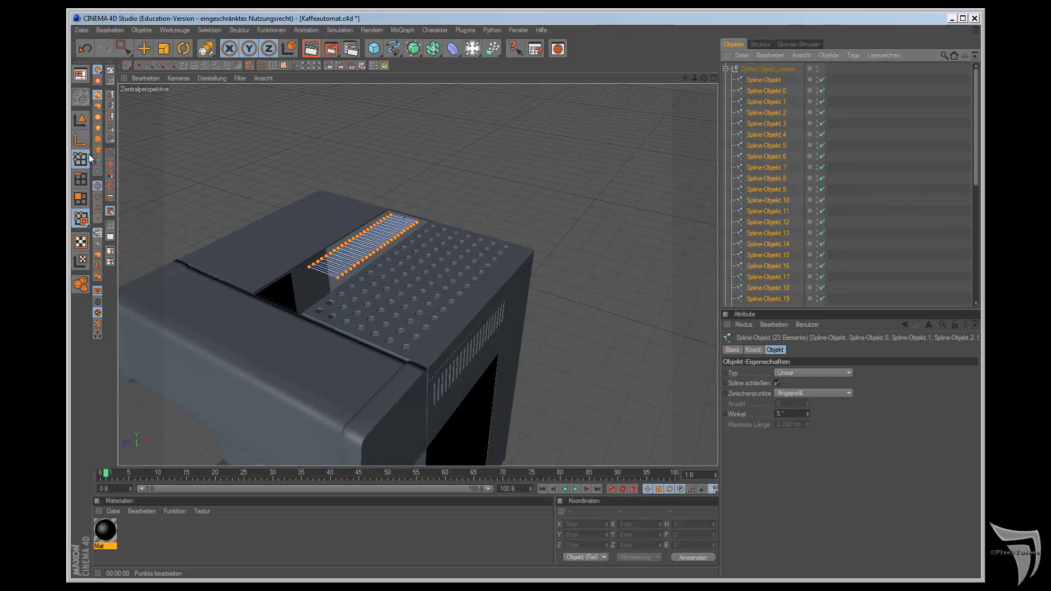
scroll(898, 143, down, 5)
scroll(899, 143, up, 2)
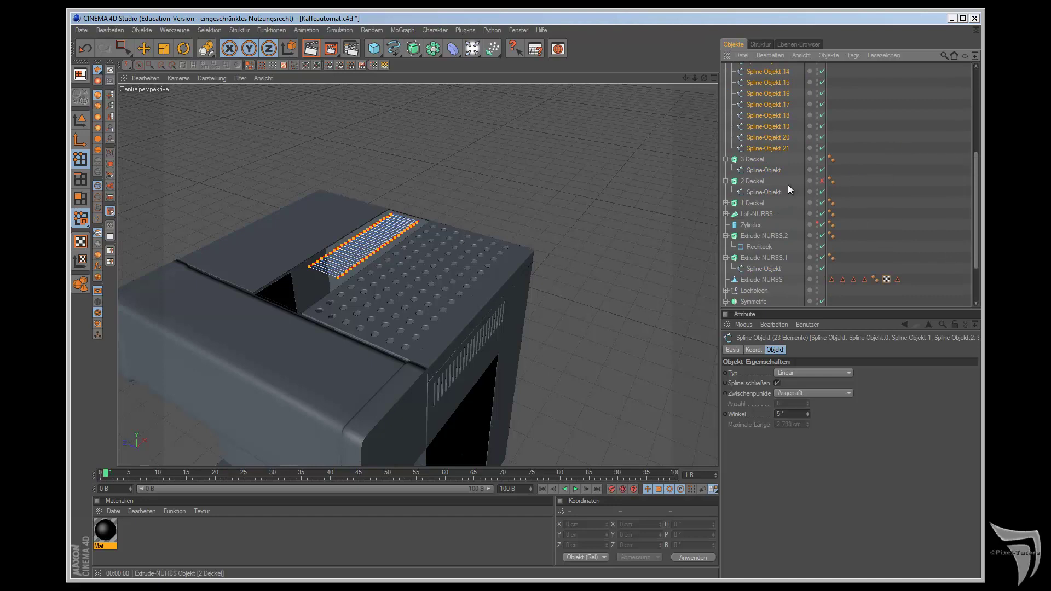
click(770, 191)
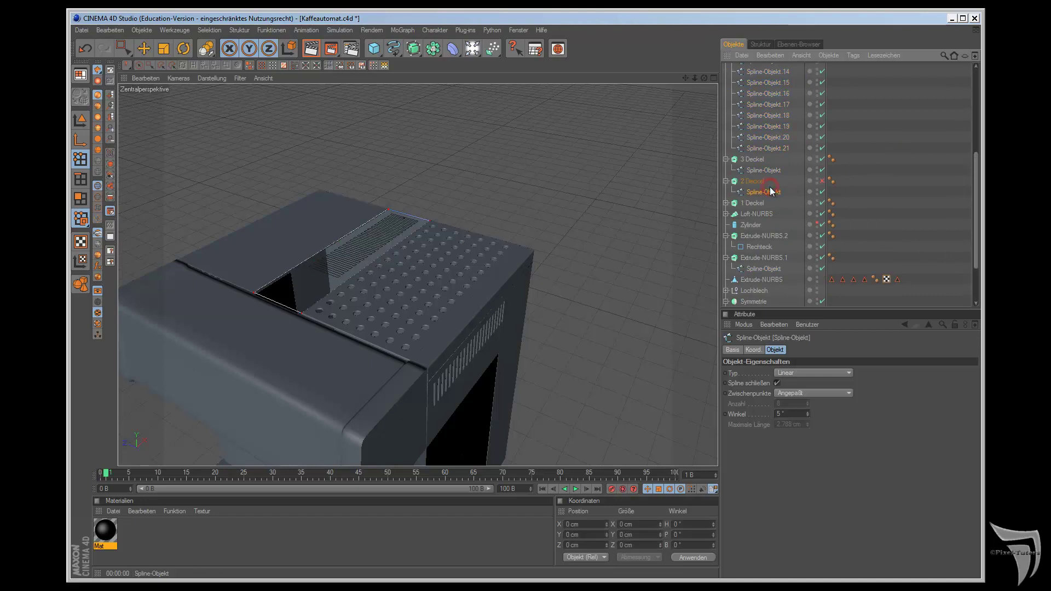
mouse_move(770, 191)
mouse_down()
mouse_move(770, 49)
mouse_move(780, 71)
mouse_up()
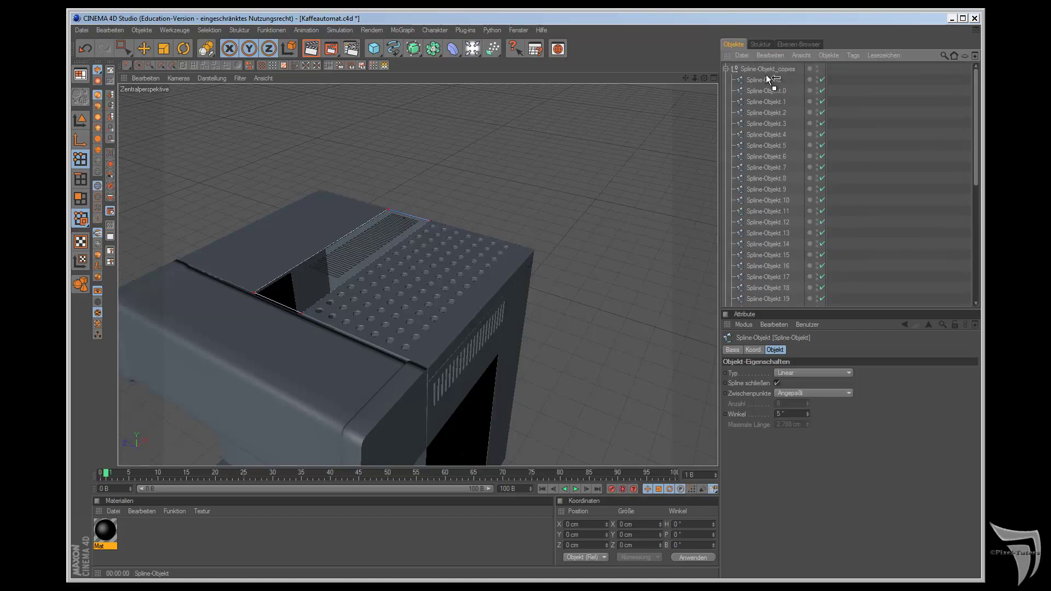
Step: Join all slot splines with Verbinden, move the result to top level and delete the group
scroll(774, 132, down, 6)
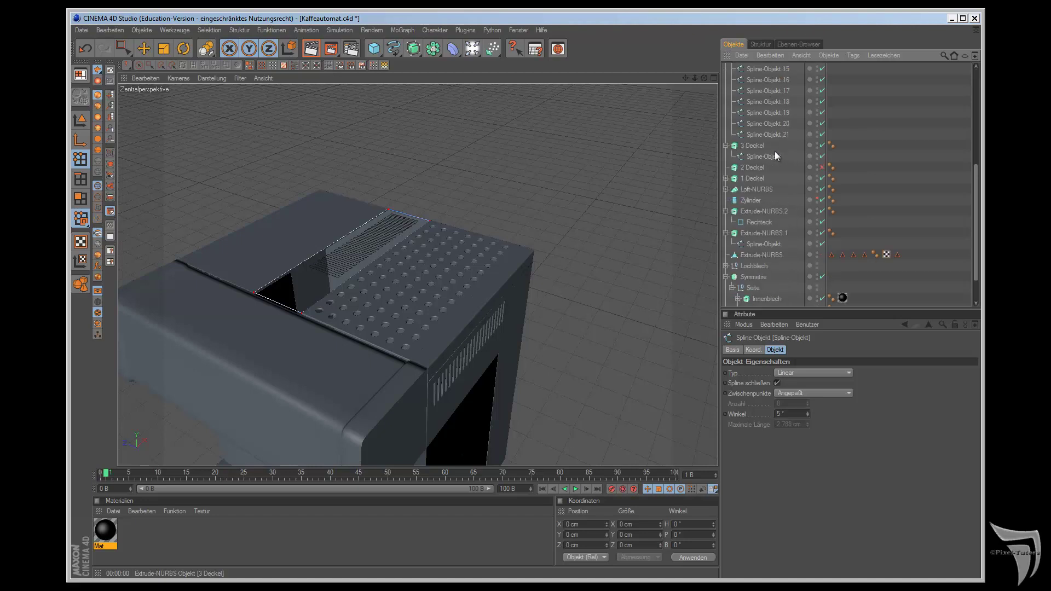
shift+click(780, 134)
right_click(773, 115)
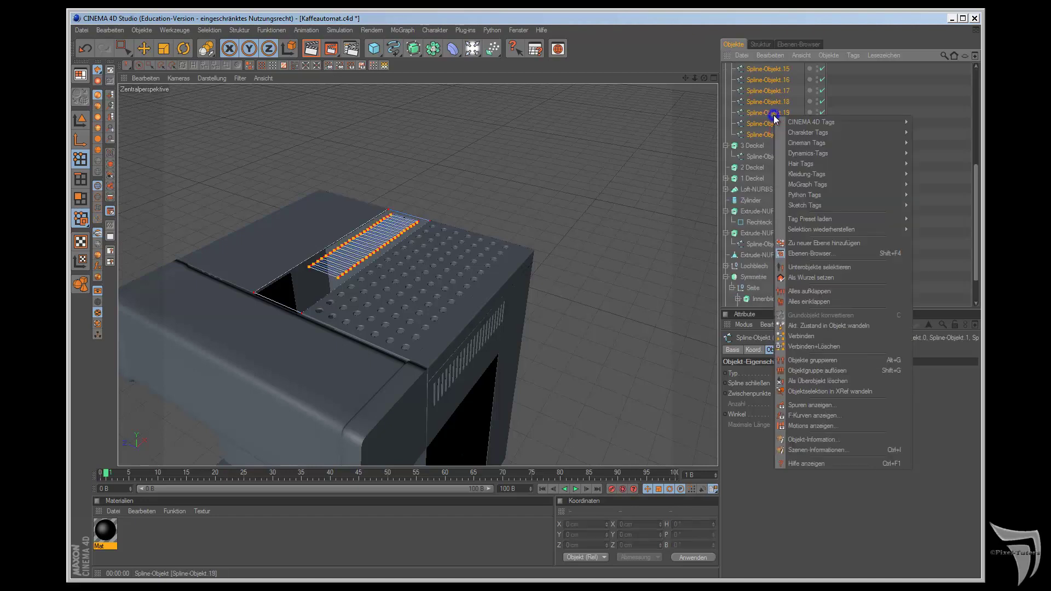
click(819, 334)
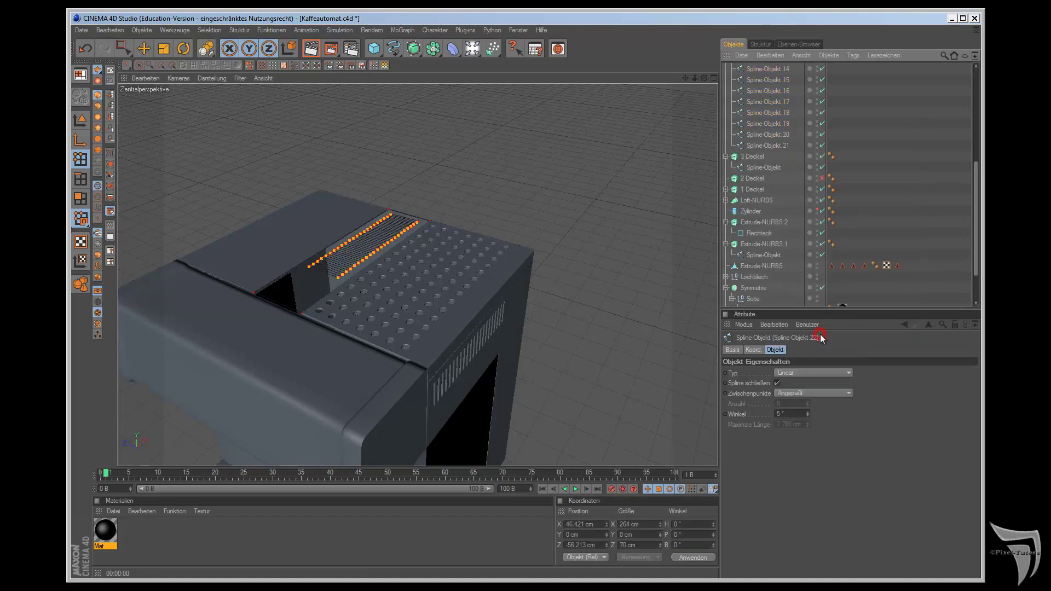
scroll(867, 168, up, 10)
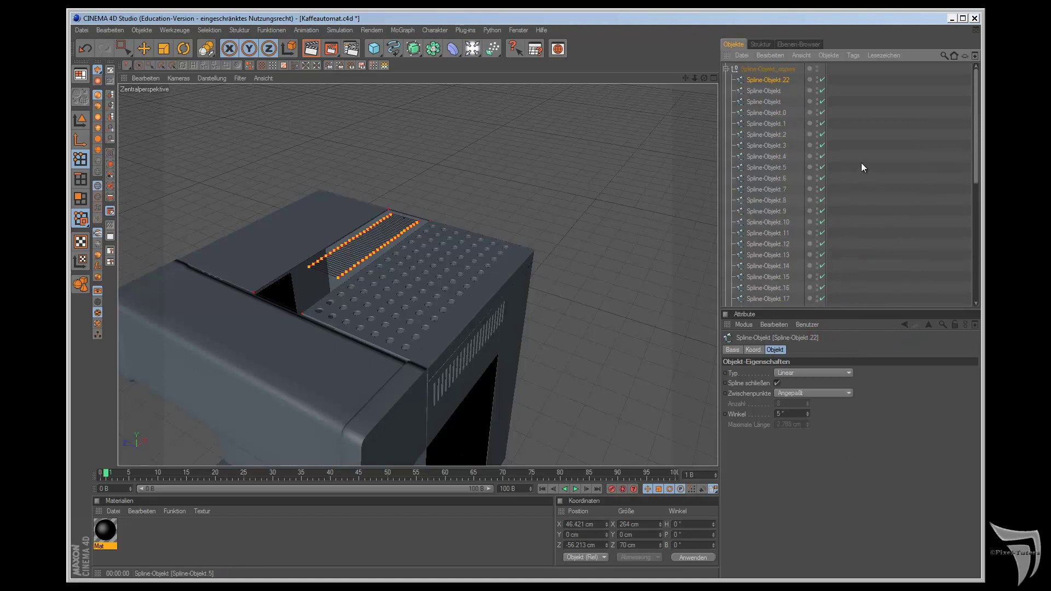
drag(772, 81, 770, 64)
click(770, 83)
key(Delete)
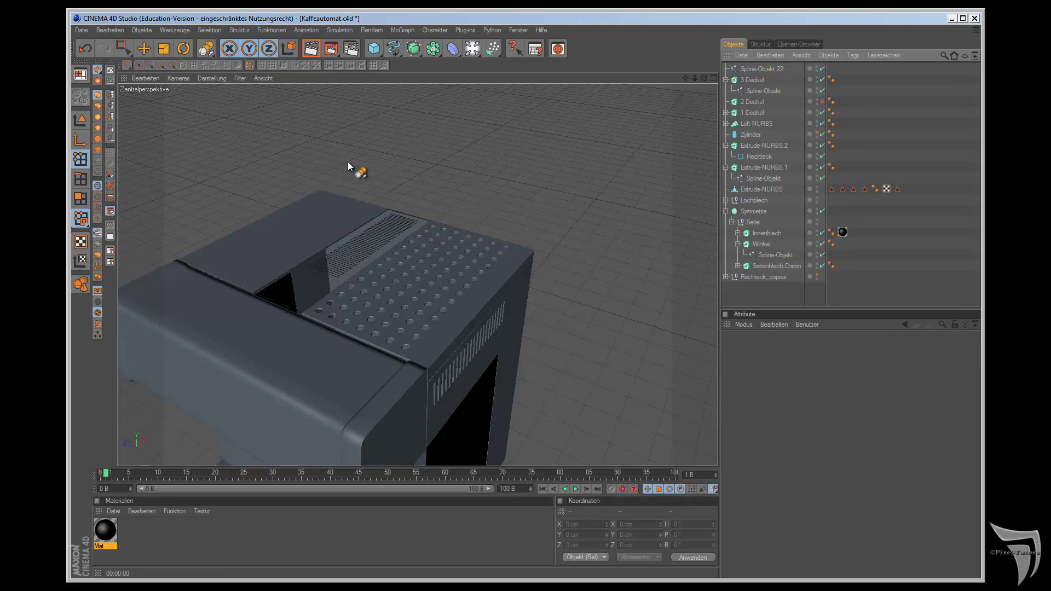
Step: Place the joined slot spline inside 2 Deckel and re-enable the extrusion
click(761, 69)
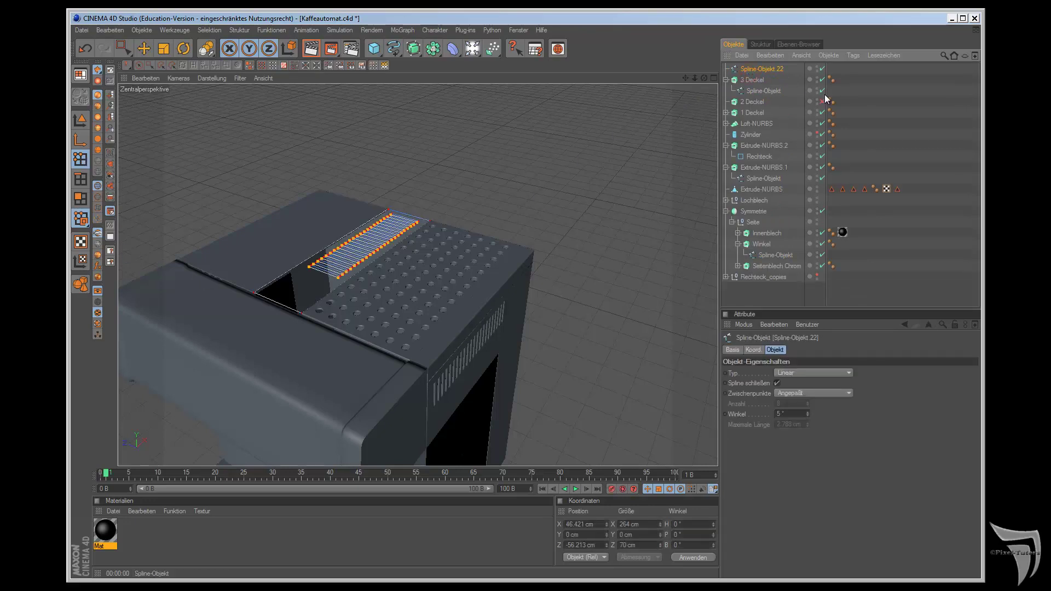
drag(760, 72, 761, 103)
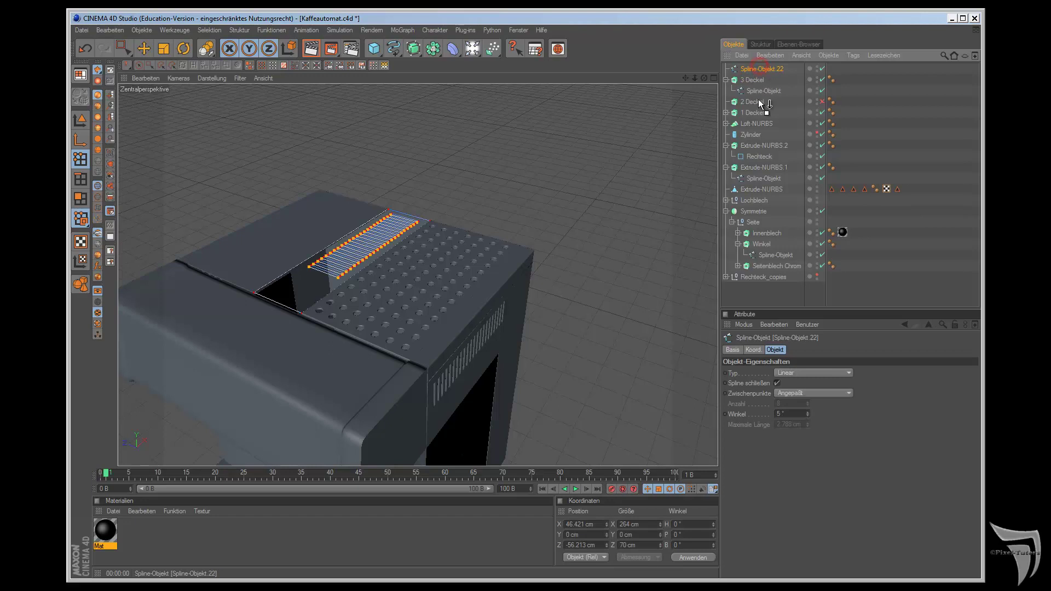
click(822, 91)
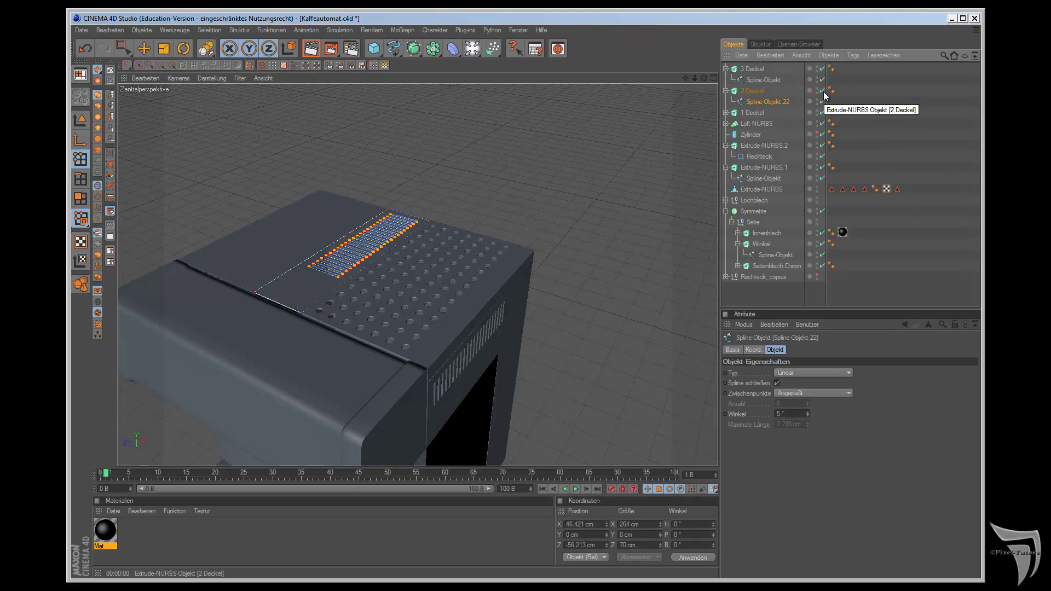
click(81, 119)
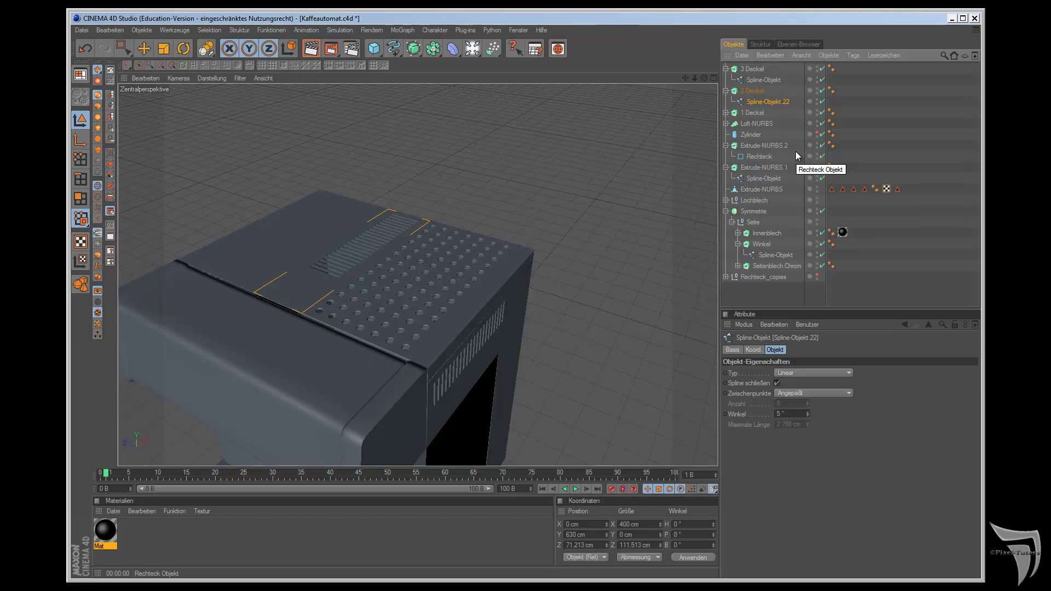
Step: Undo the spline's placement into 2 Deckel and delete Spline-Objekt.22
ctrl+drag(795, 152, 690, 241)
key(ctrl+z)
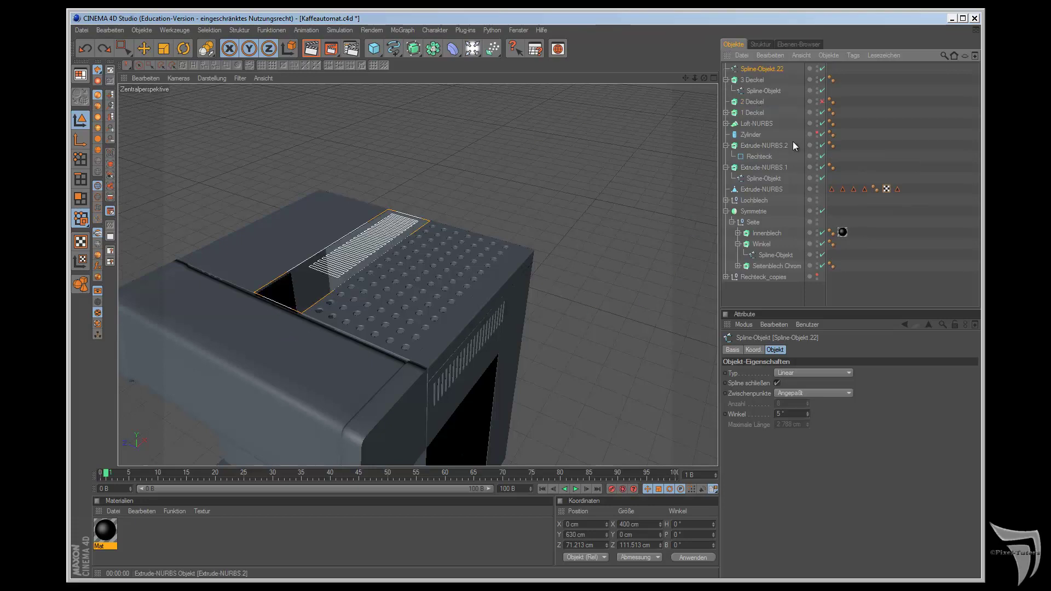
key(ctrl+z)
key(ctrl+z)
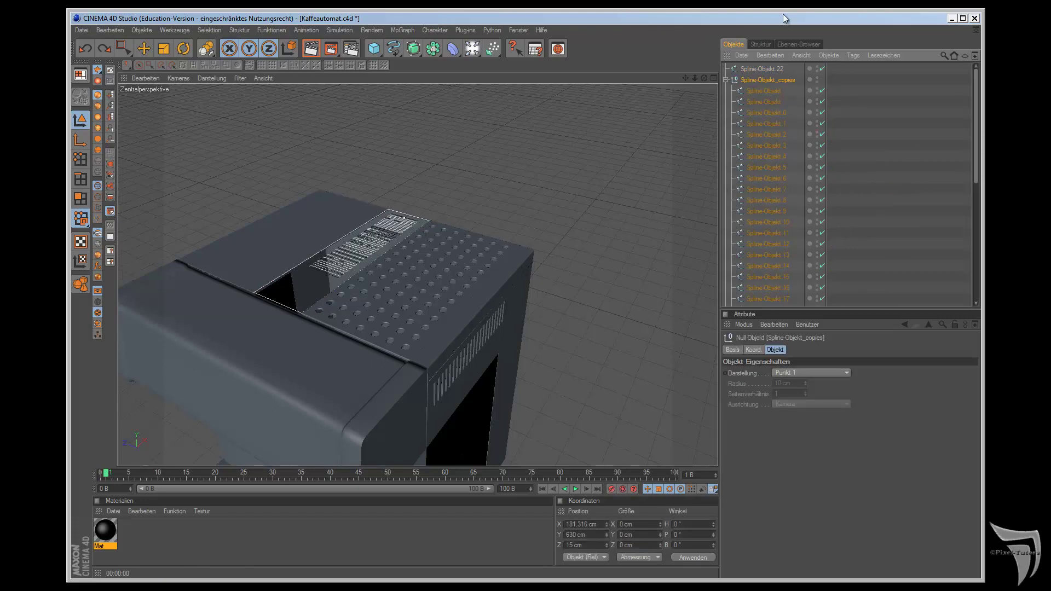
click(768, 71)
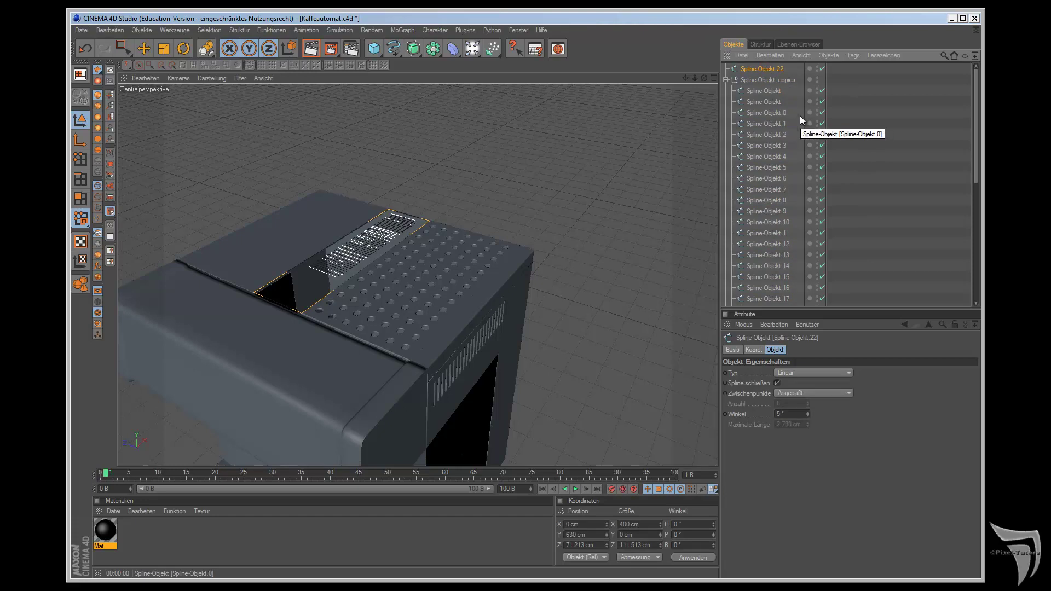
click(766, 68)
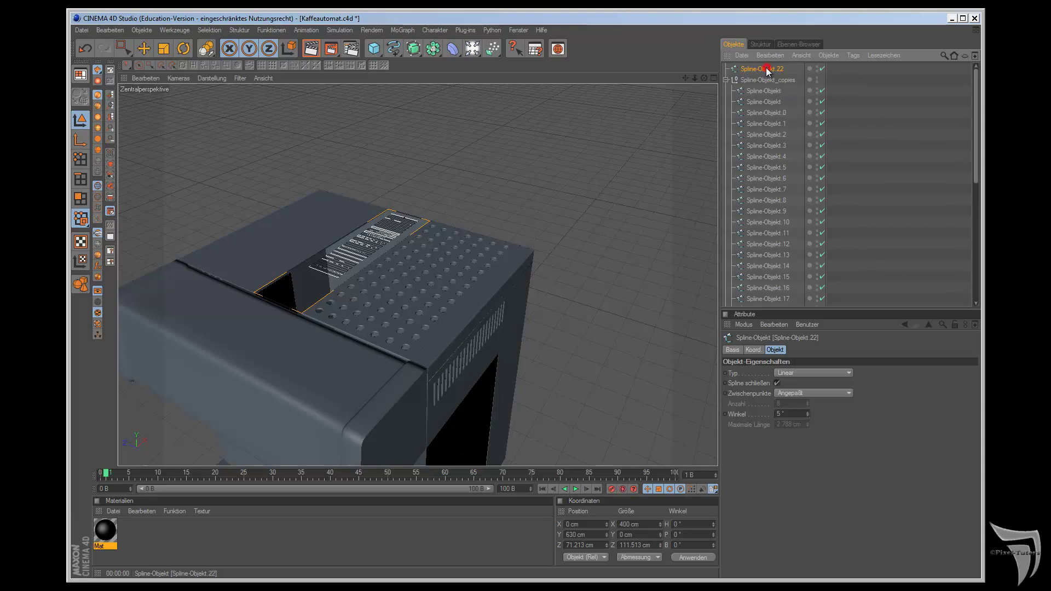
key(Delete)
Step: Select Spline-Objekt.21, the last slot spline in the Spline-Objekt_copies group
middle_click(766, 67)
scroll(789, 165, down, 2)
scroll(789, 165, down, 4)
click(773, 134)
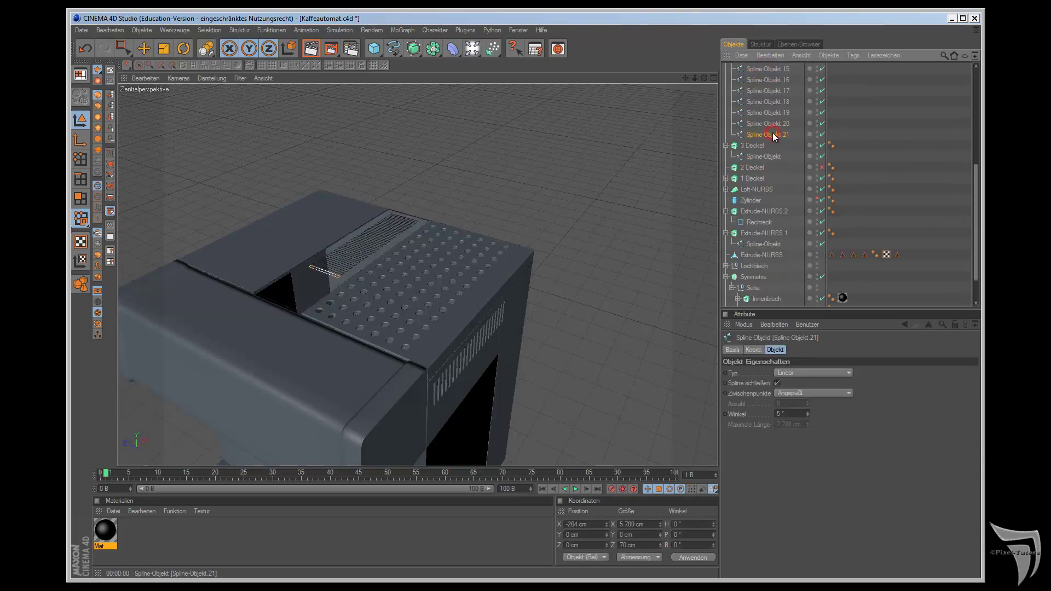
Step: Duplicate Spline-Objekt.21 and move the copy out to sit beside the original
ctrl+drag(773, 133, 773, 135)
drag(771, 149, 781, 150)
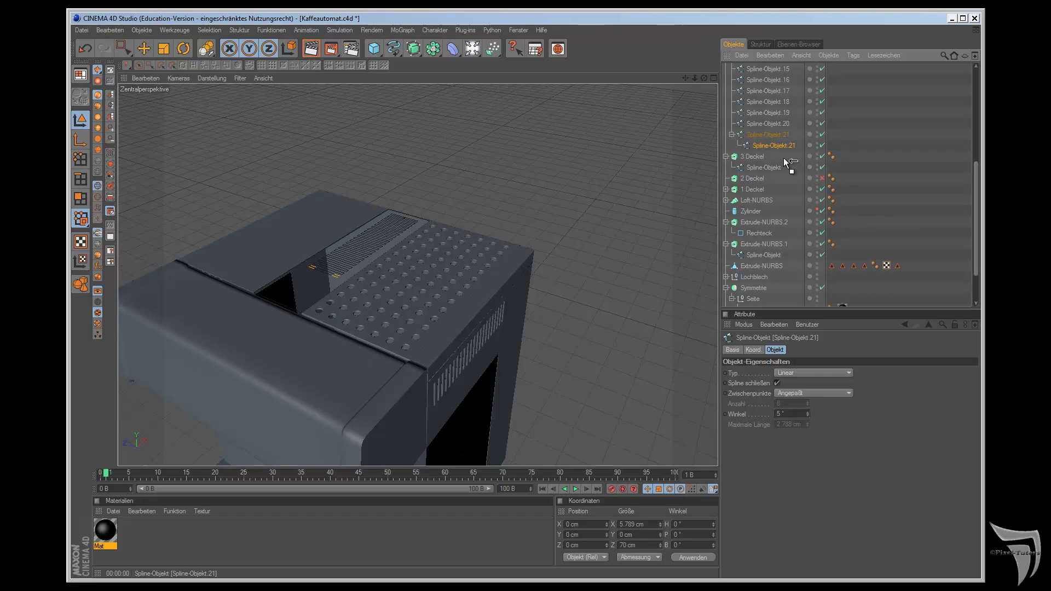
drag(784, 151, 770, 147)
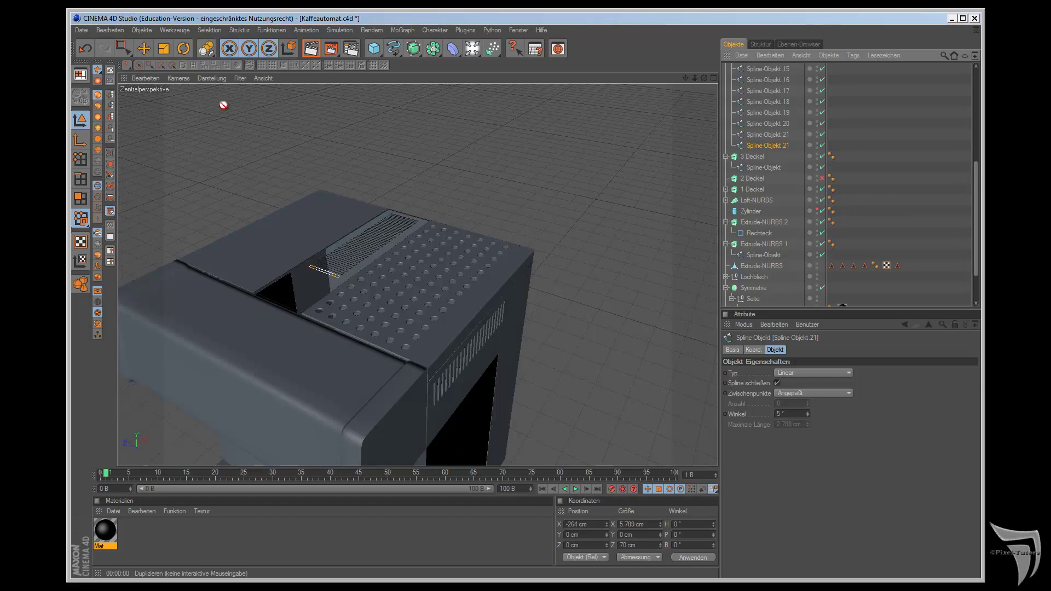
key(F2)
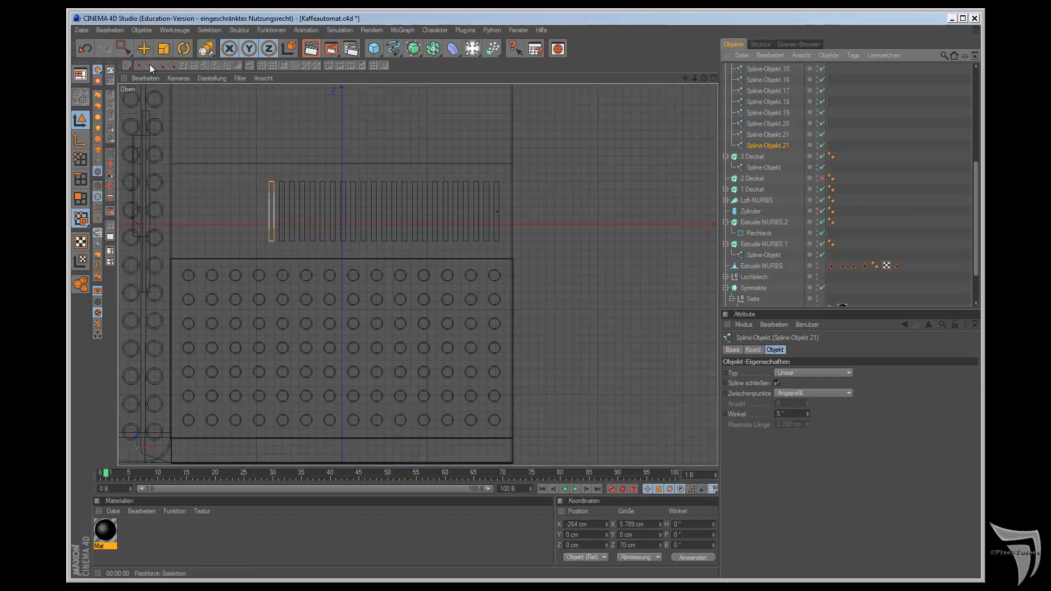
Step: Move the copied slot spline to X -363.475 cm, at the slot row's left end
click(144, 49)
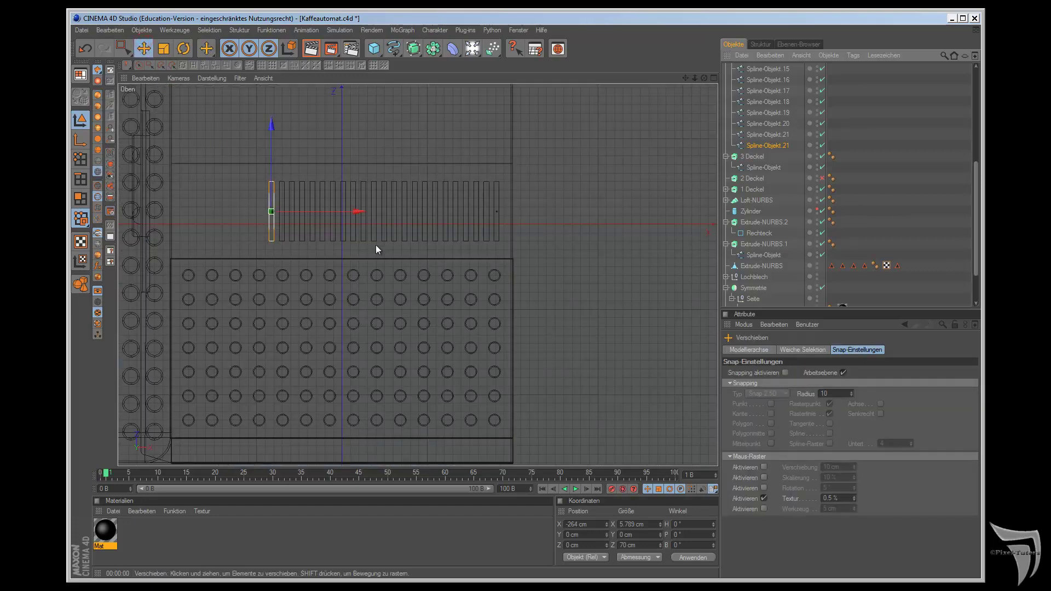
drag(359, 211, 591, 328)
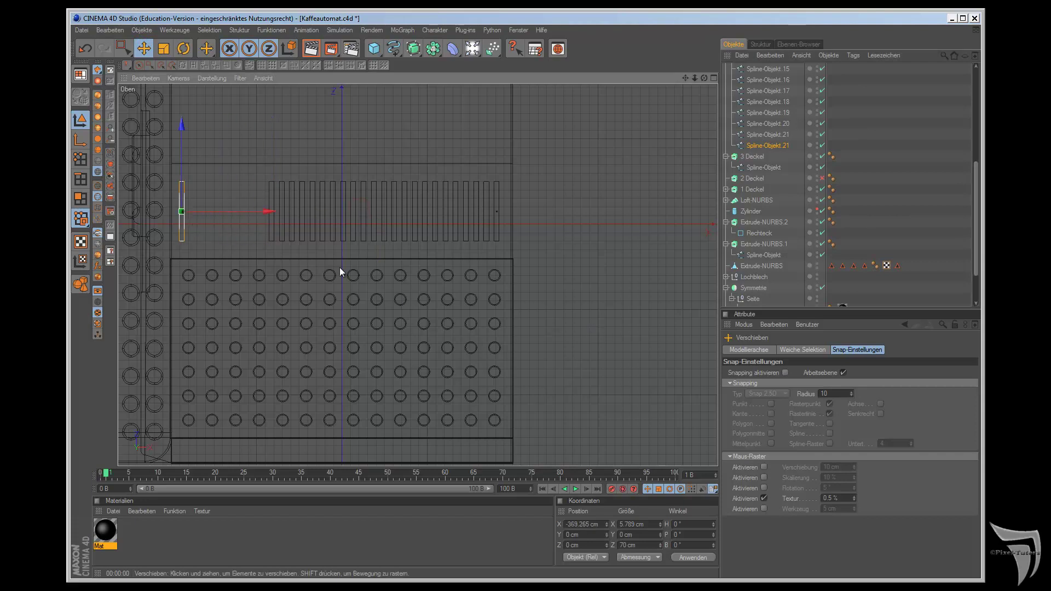
scroll(340, 272, up, 2)
drag(683, 78, 592, 329)
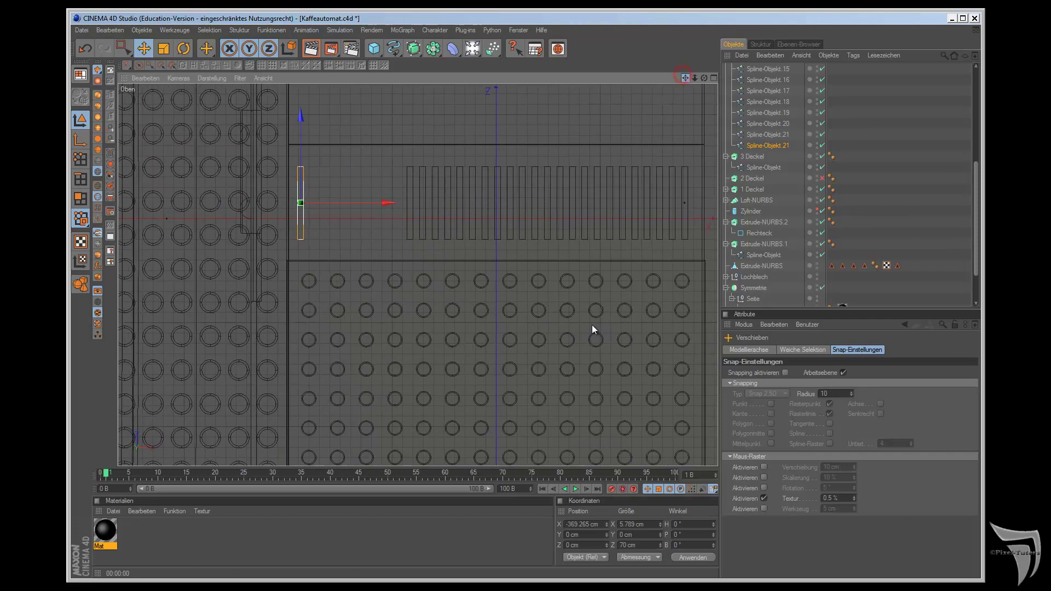
drag(386, 203, 387, 204)
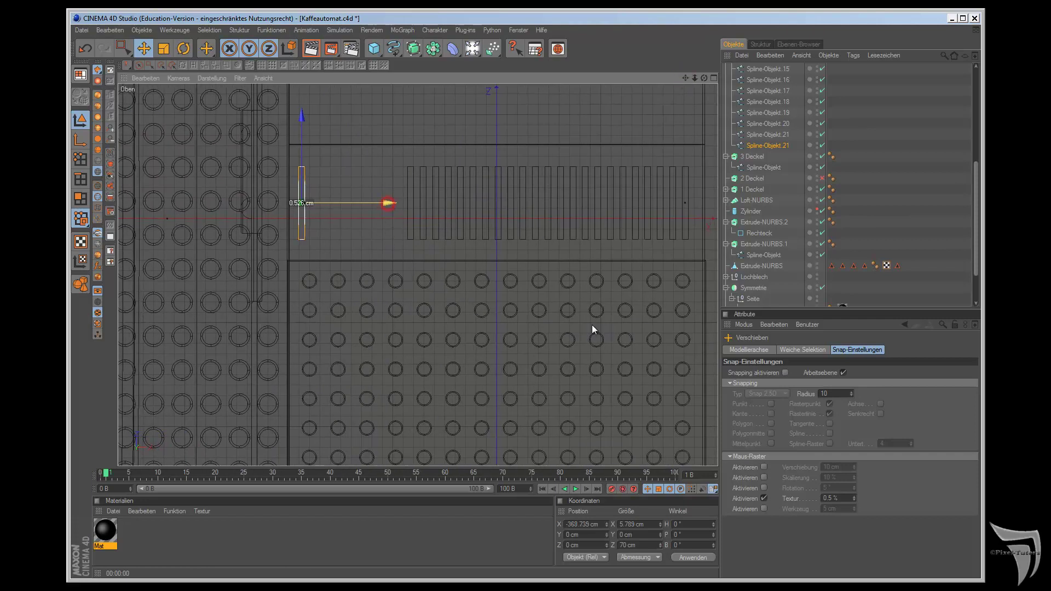
drag(592, 328, 590, 329)
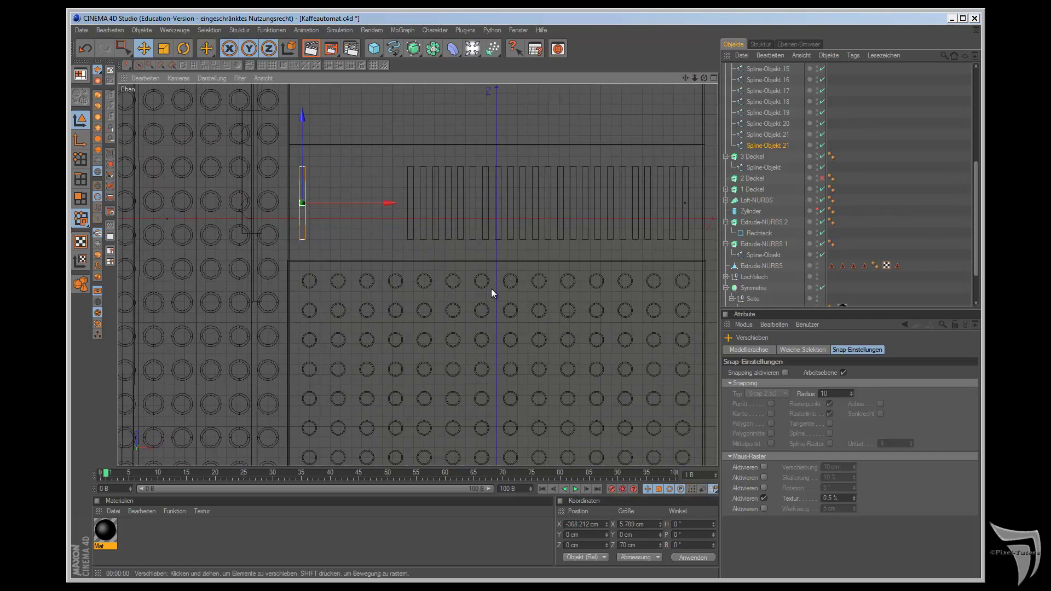
key(F1)
key(F2)
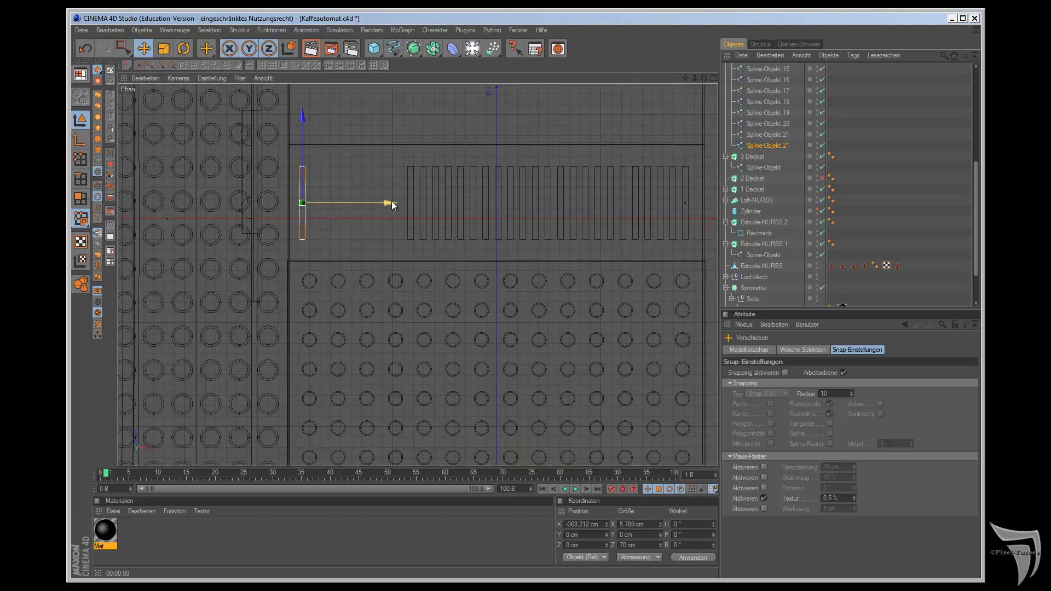
drag(392, 202, 592, 328)
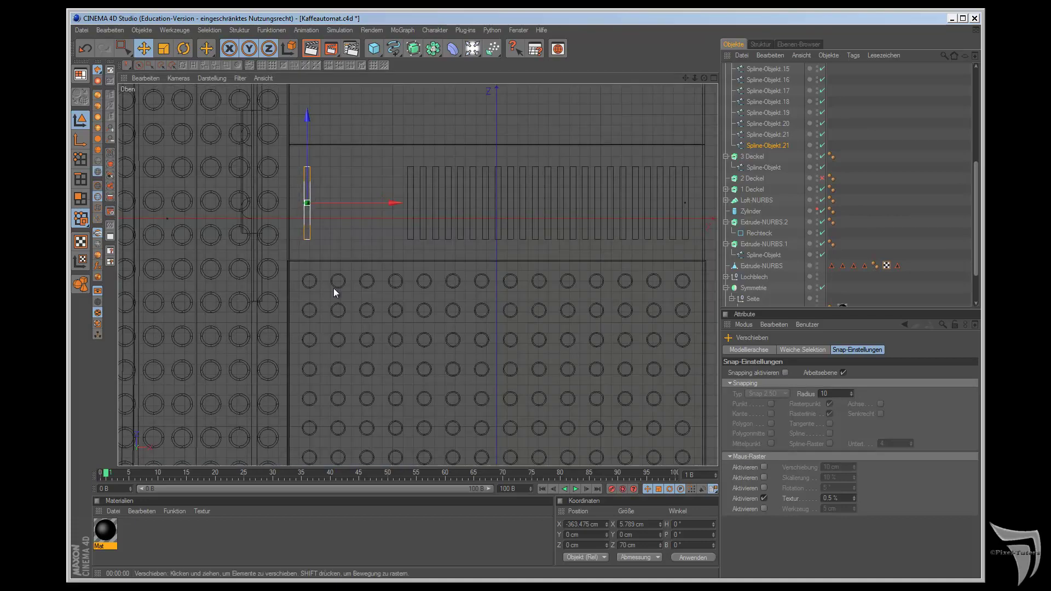
key(F1)
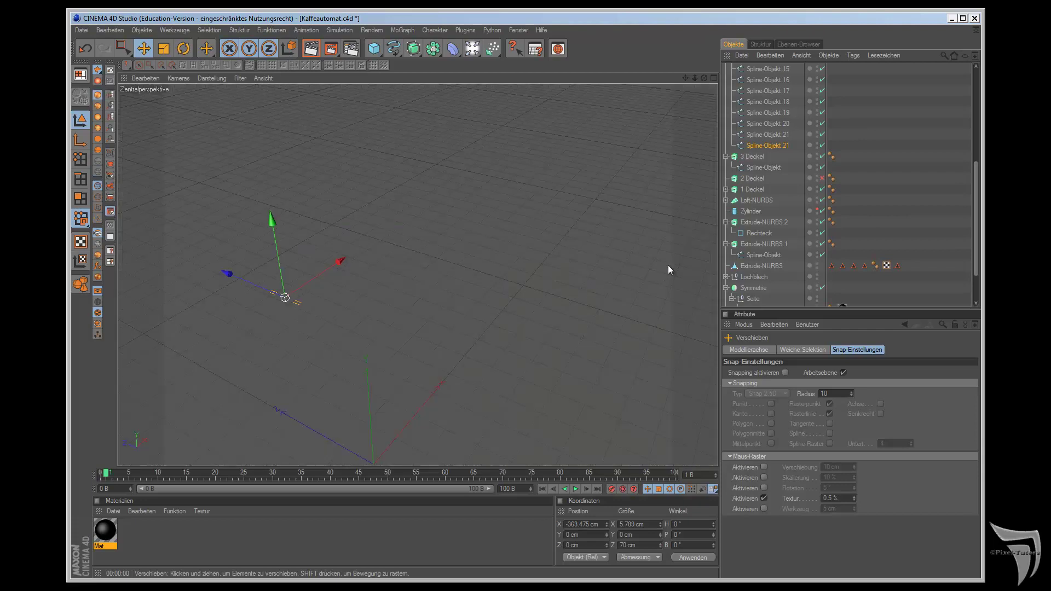
Step: Merge all slot splines into one spline with Verbinden
scroll(766, 151, up, 6)
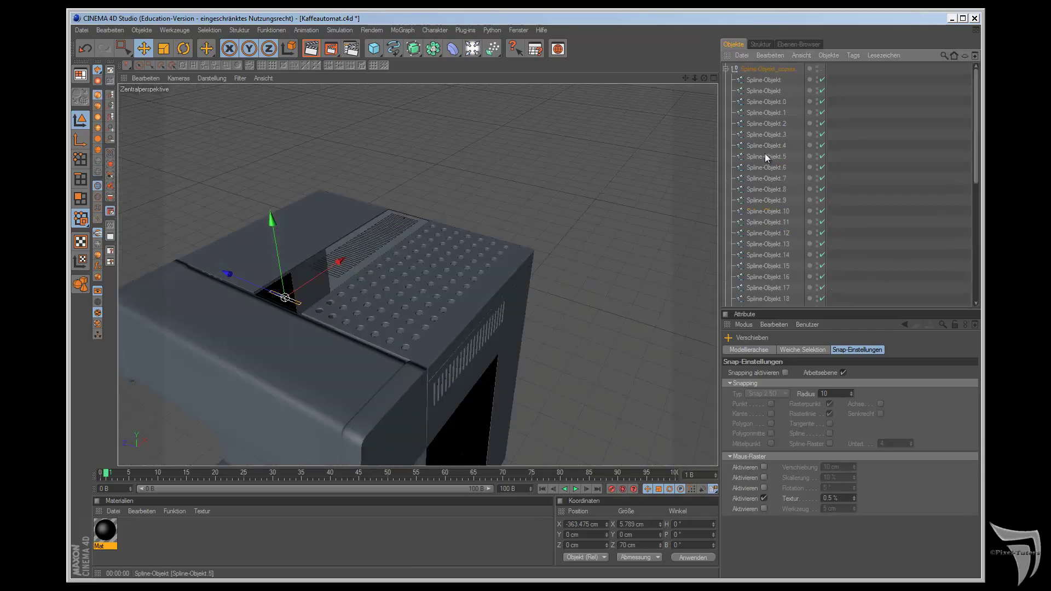
click(761, 79)
scroll(764, 171, down, 6)
shift+click(776, 144)
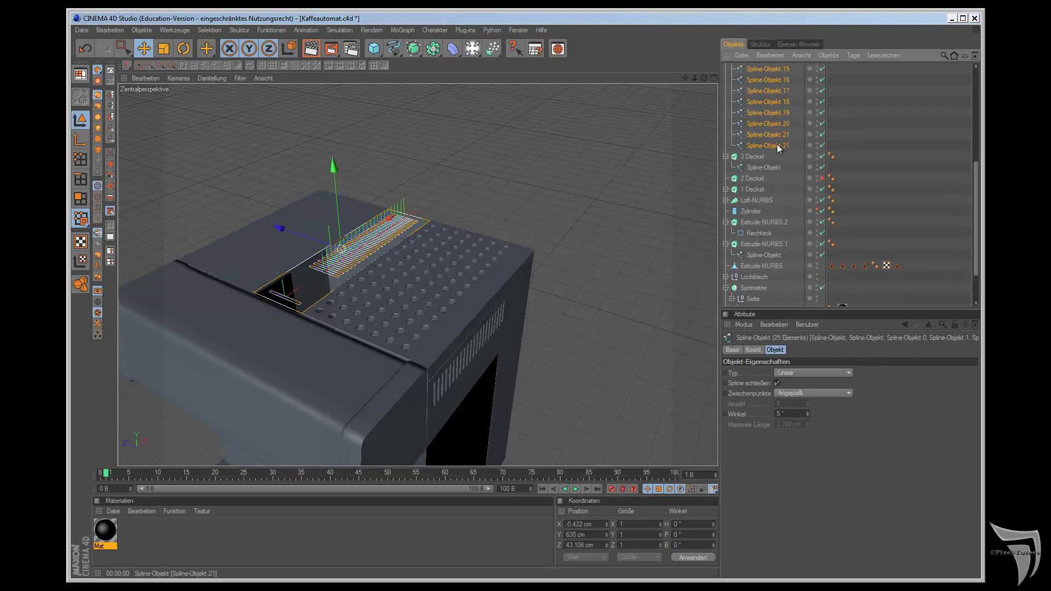
right_click(777, 143)
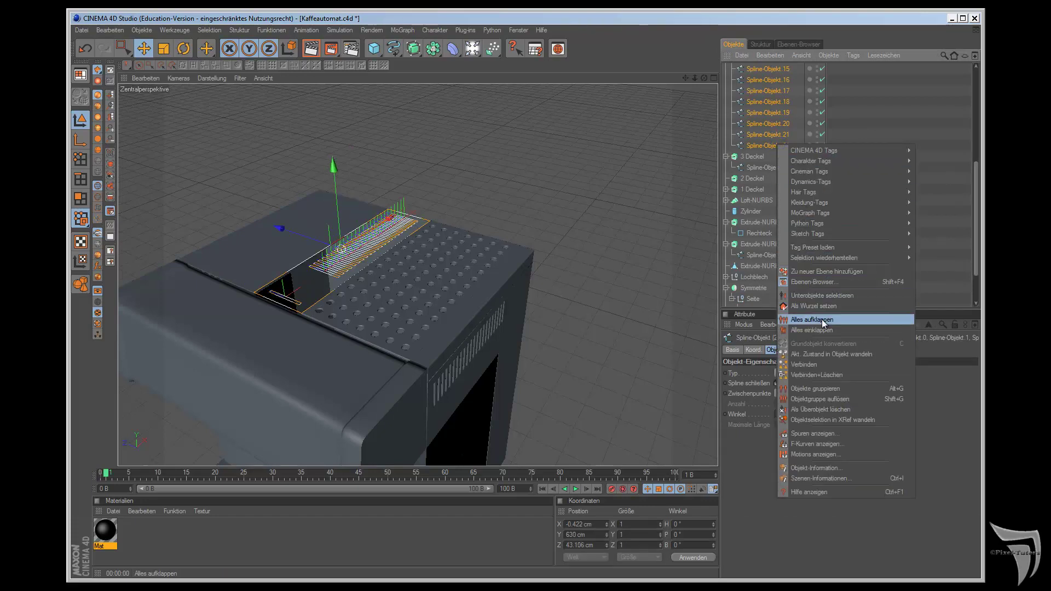
click(820, 363)
Step: Delete Spline-Objekt_copies and place Spline-Objekt.22 under 2 Deckel to cut the slots
scroll(789, 107, up, 5)
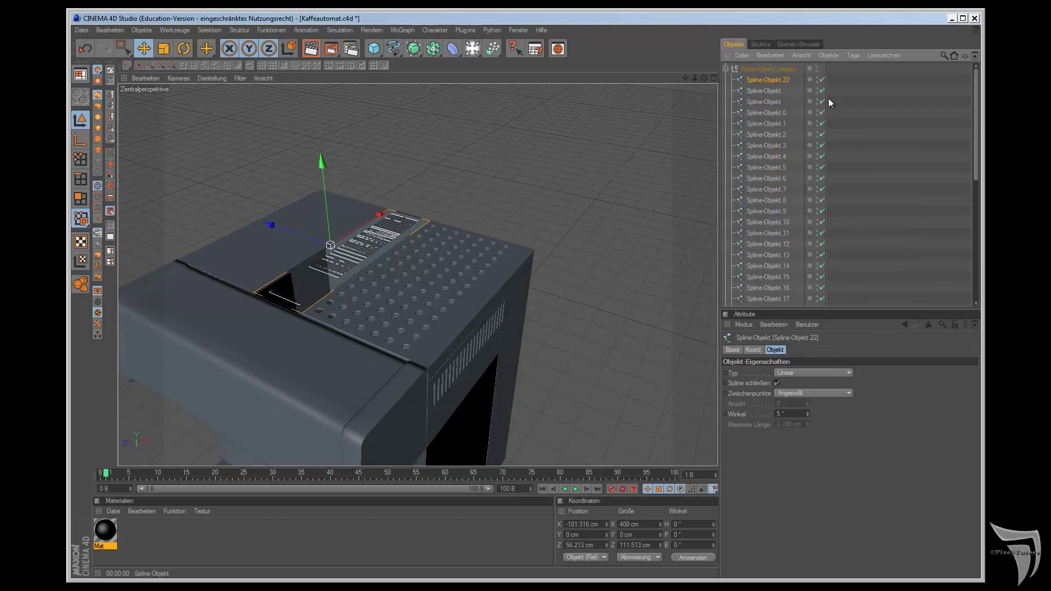
drag(771, 82, 764, 65)
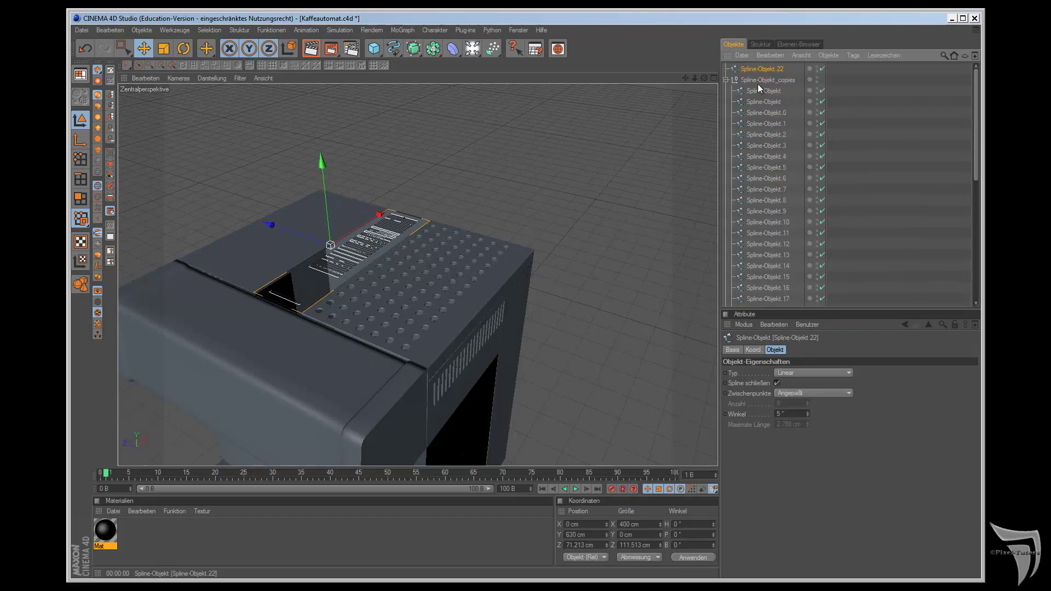
click(756, 80)
key(Delete)
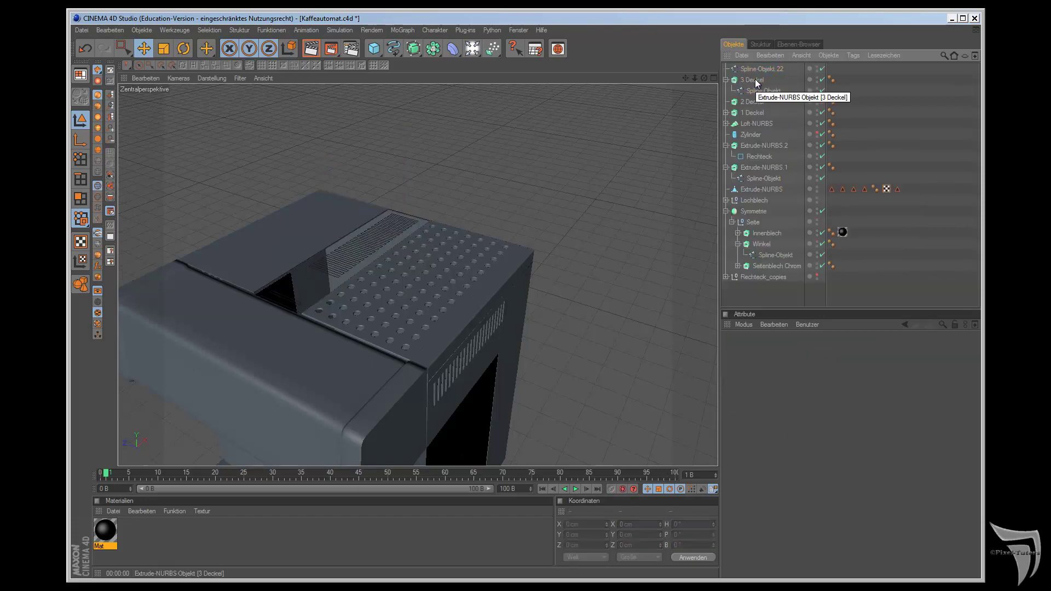
drag(756, 68, 755, 104)
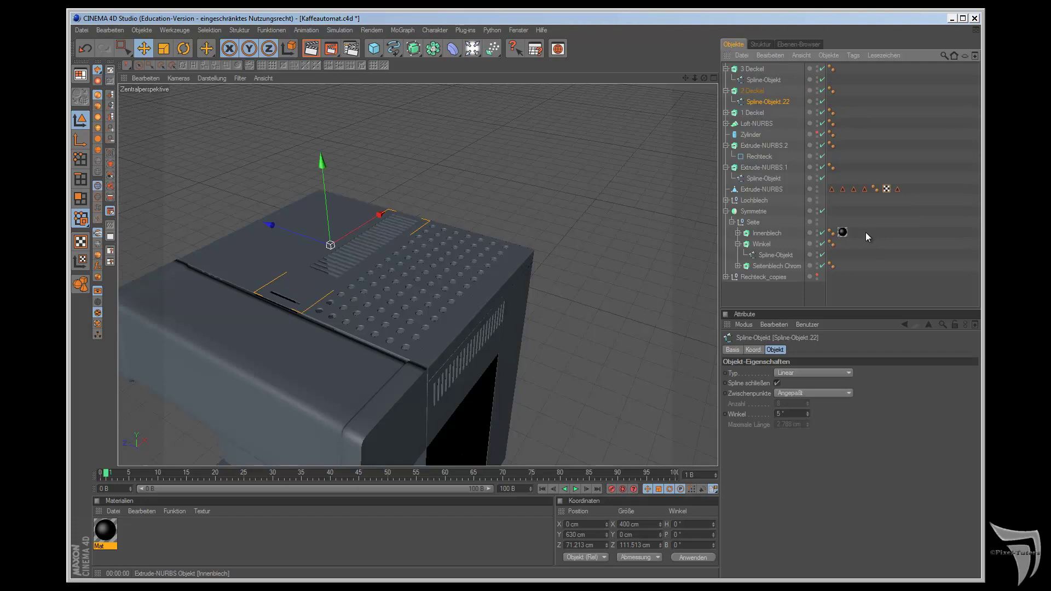
mouse_move(705, 78)
mouse_down()
mouse_move(571, 333)
mouse_move(591, 326)
mouse_up()
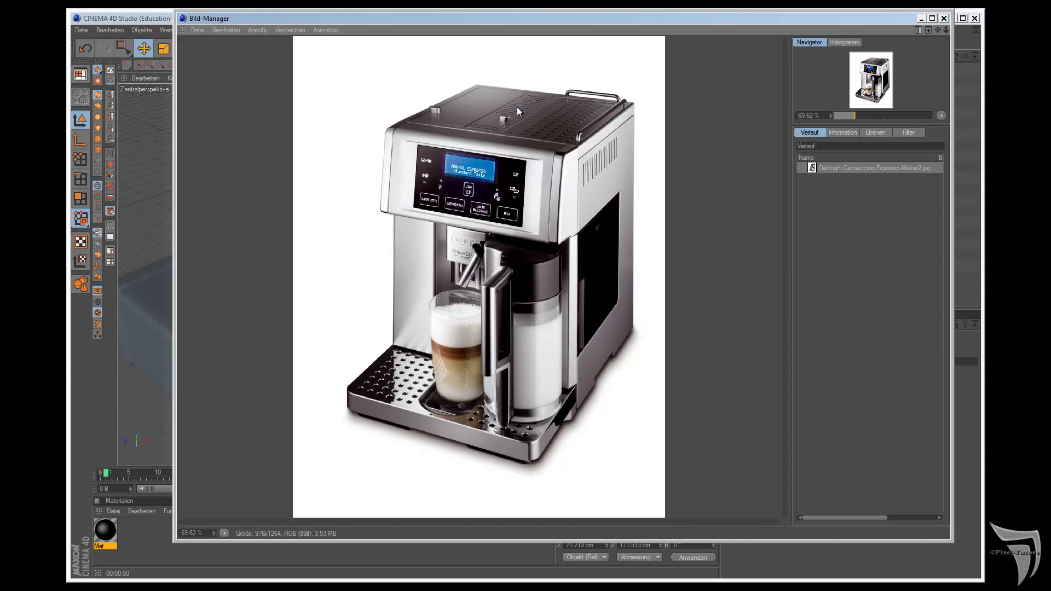
click(921, 18)
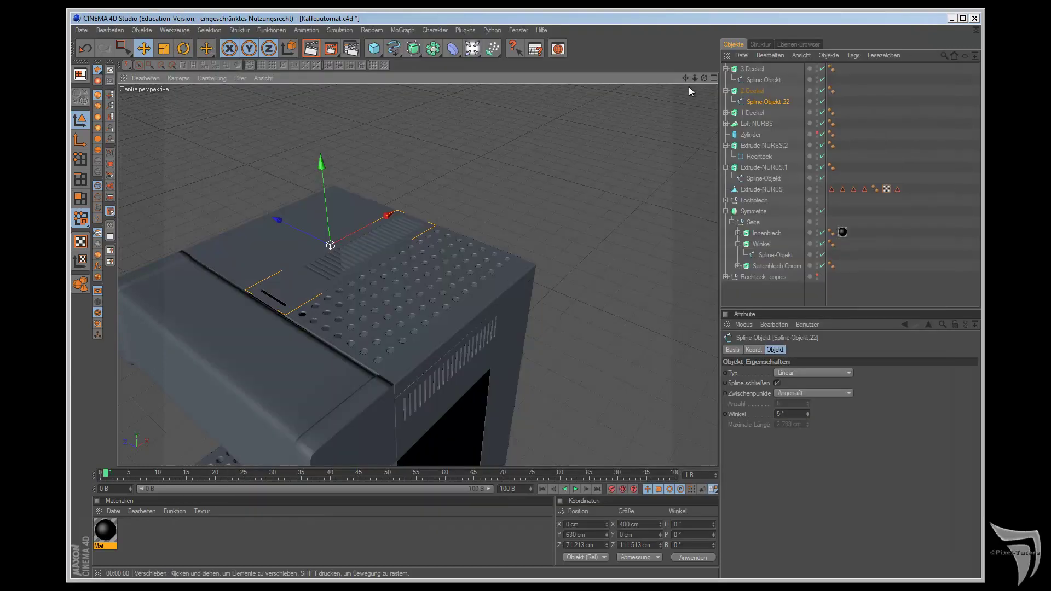
Step: Preview-render the whole coffee machine in the viewport, then save Kaffeeautomat.c4d
scroll(593, 323, down, 3)
alt+drag(593, 323, 648, 149)
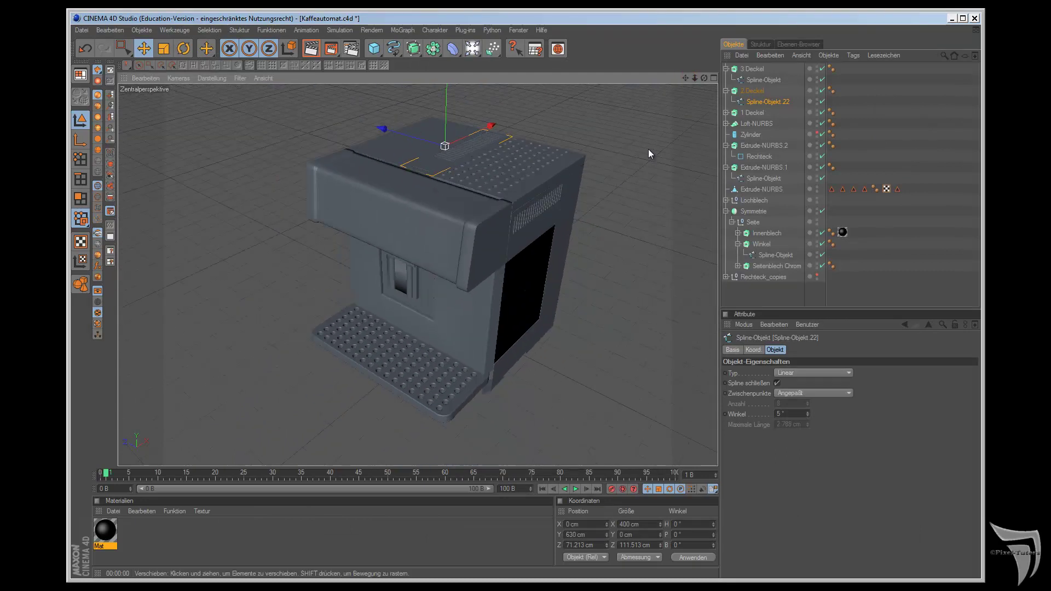
key(ctrl+r)
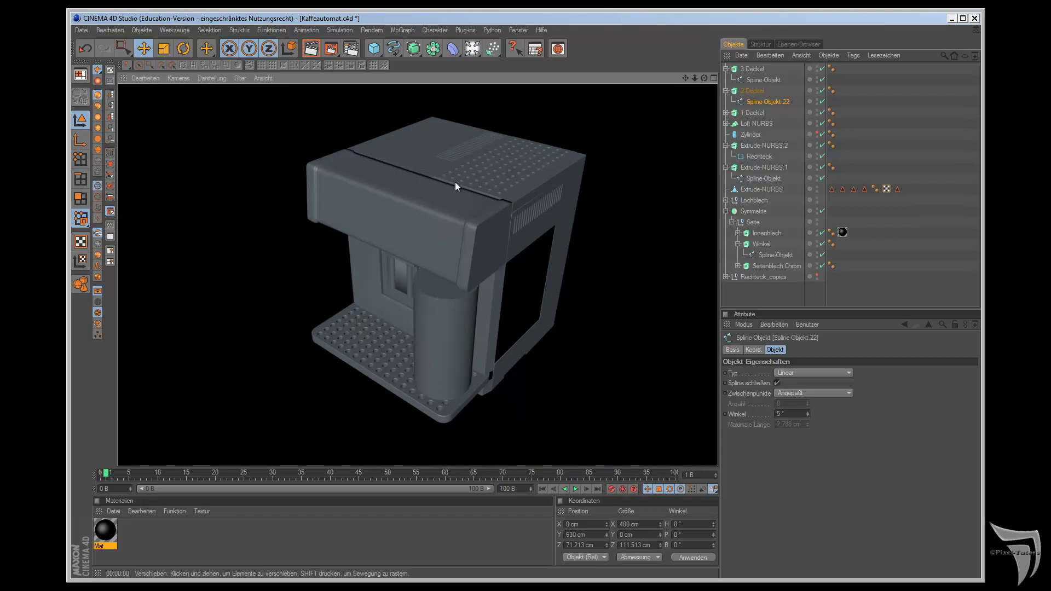
alt+drag(602, 173, 591, 326)
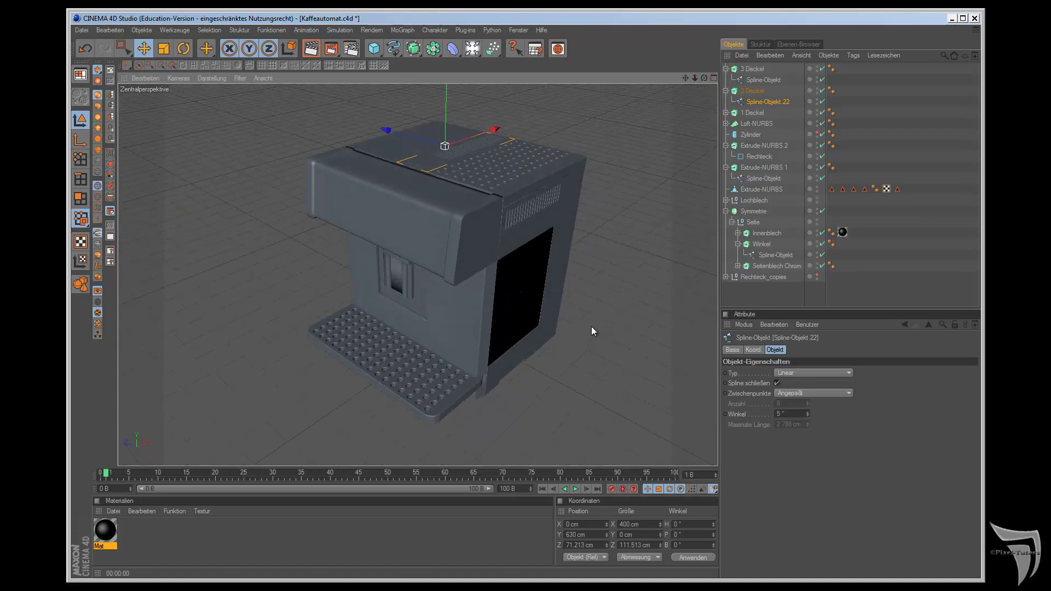
key(ctrl+s)
Step: Save an incremental copy as Kaffeeautomat_0001.c4d via Datei > Inkrementell speichern
click(82, 31)
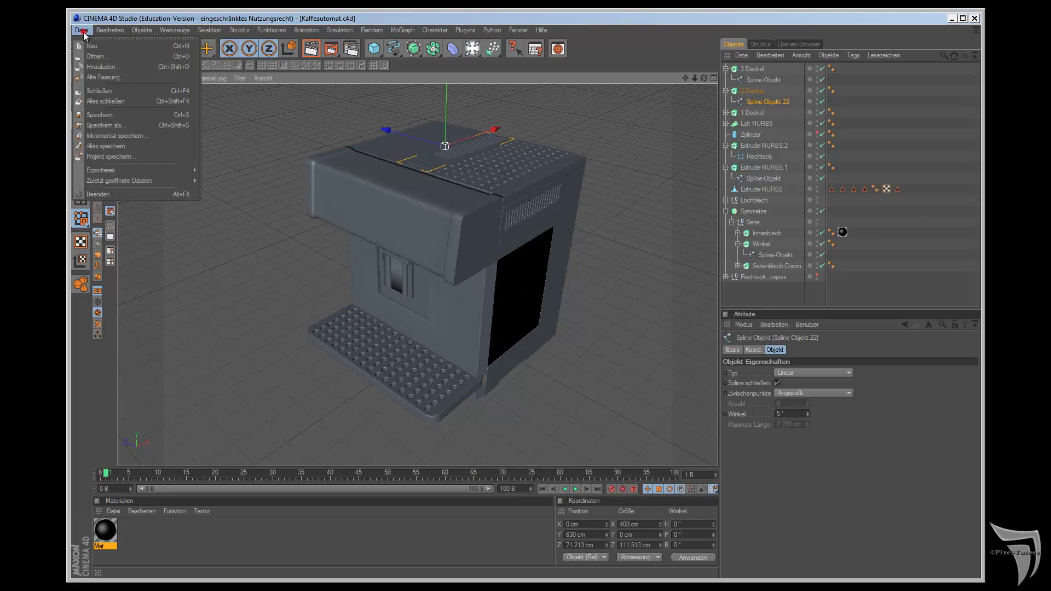
click(95, 137)
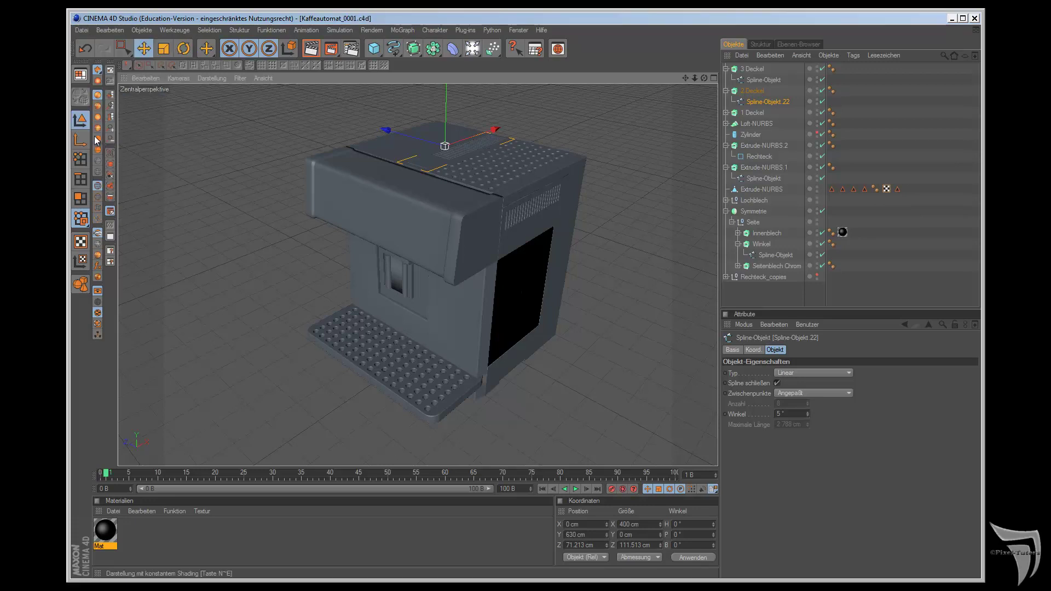